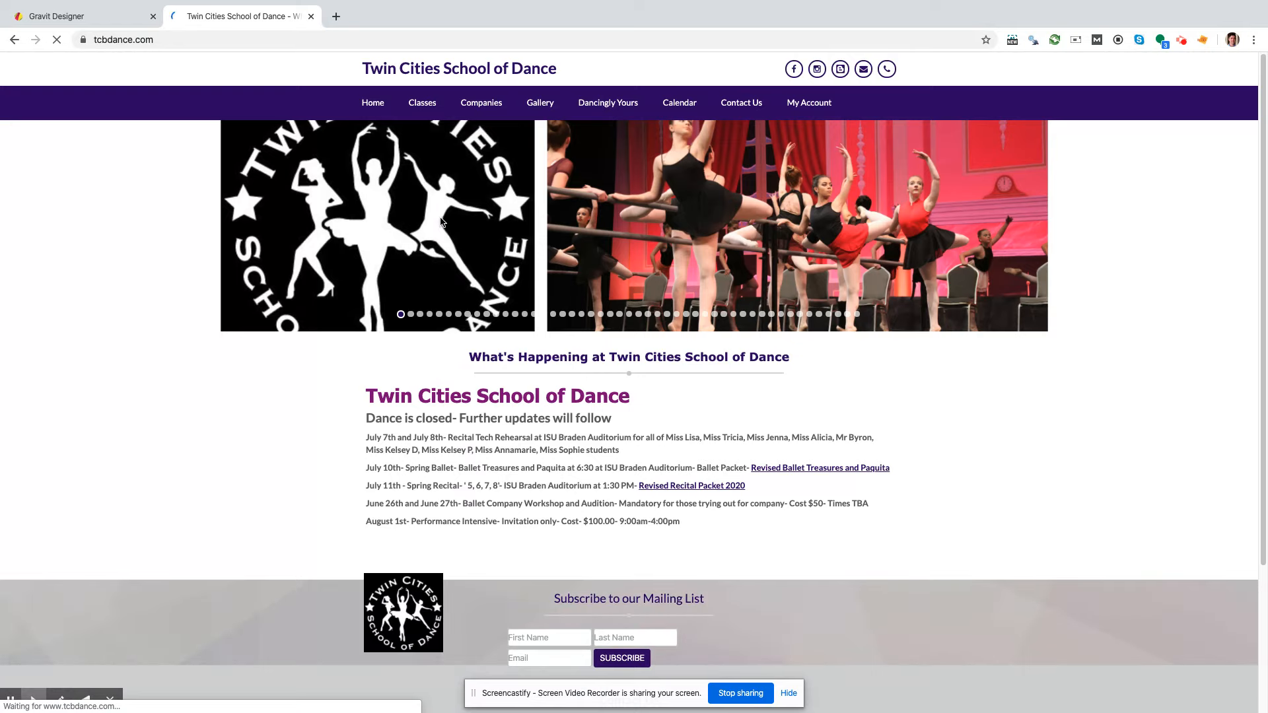
- Open the Nutcracker Information page of the Twin Cities School of Dance website
scroll(615, 378, down, 3)
scroll(620, 383, up, 3)
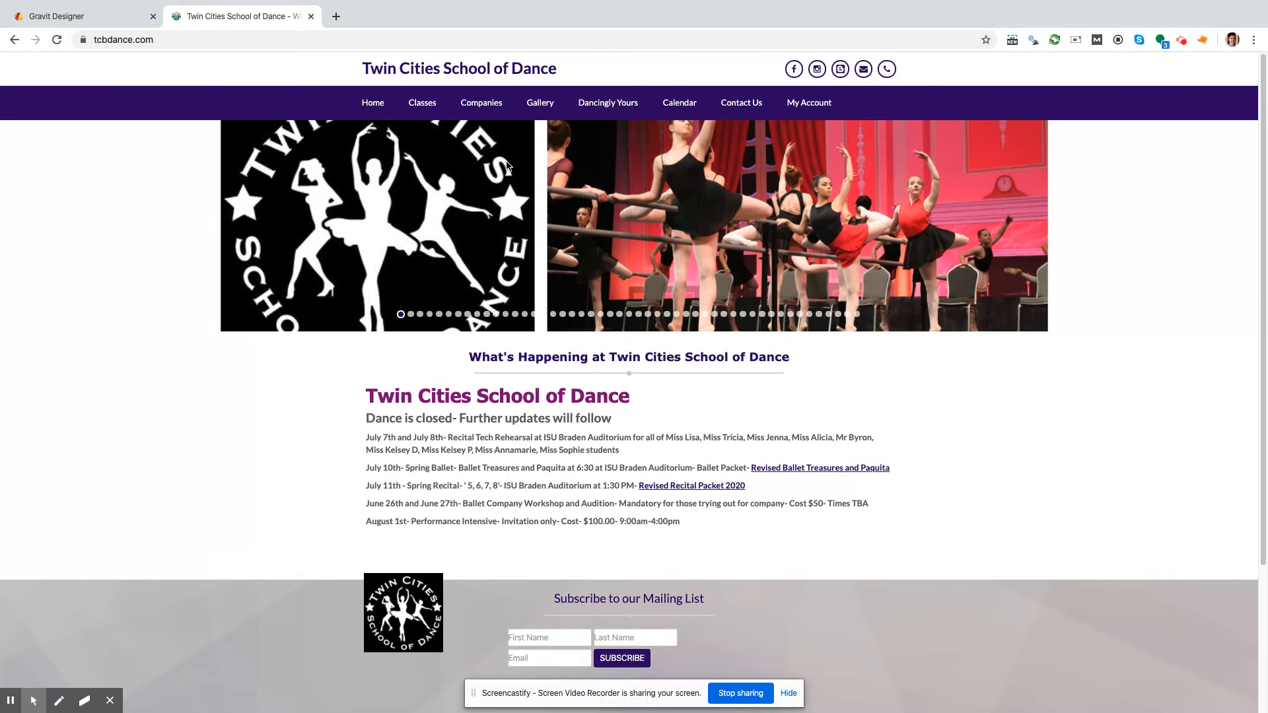
mouse_move(487, 102)
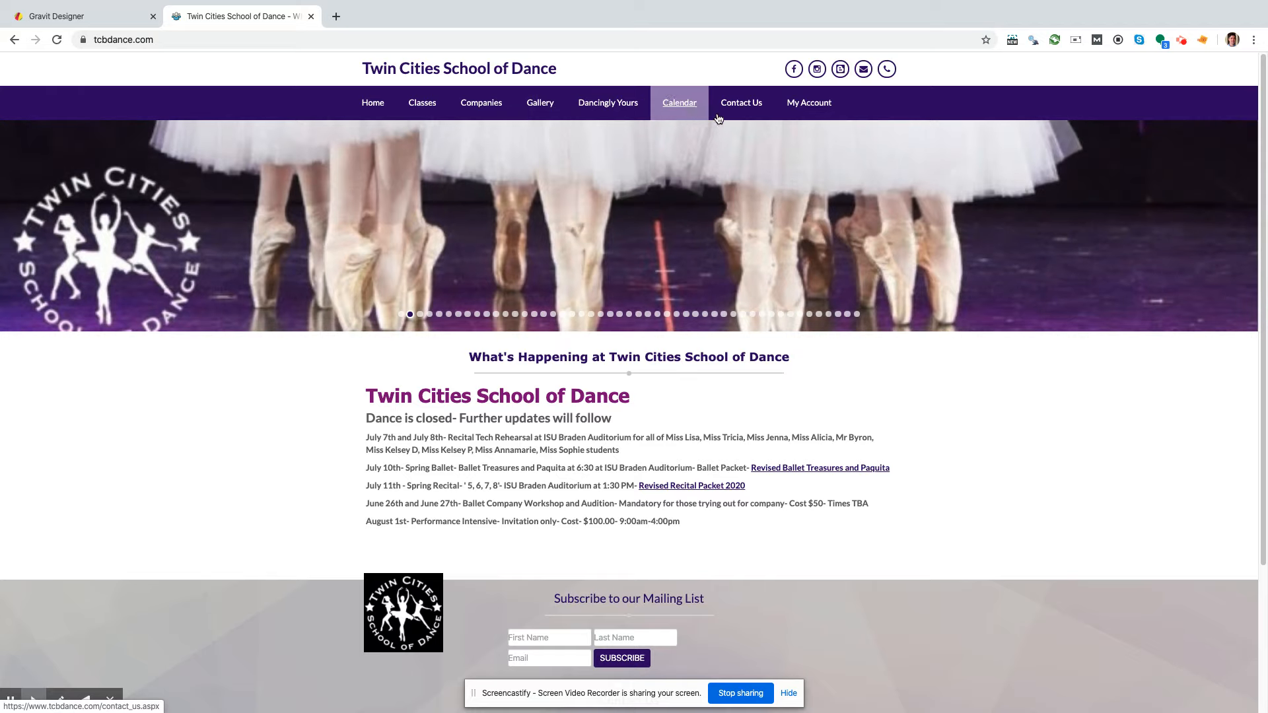
mouse_move(379, 107)
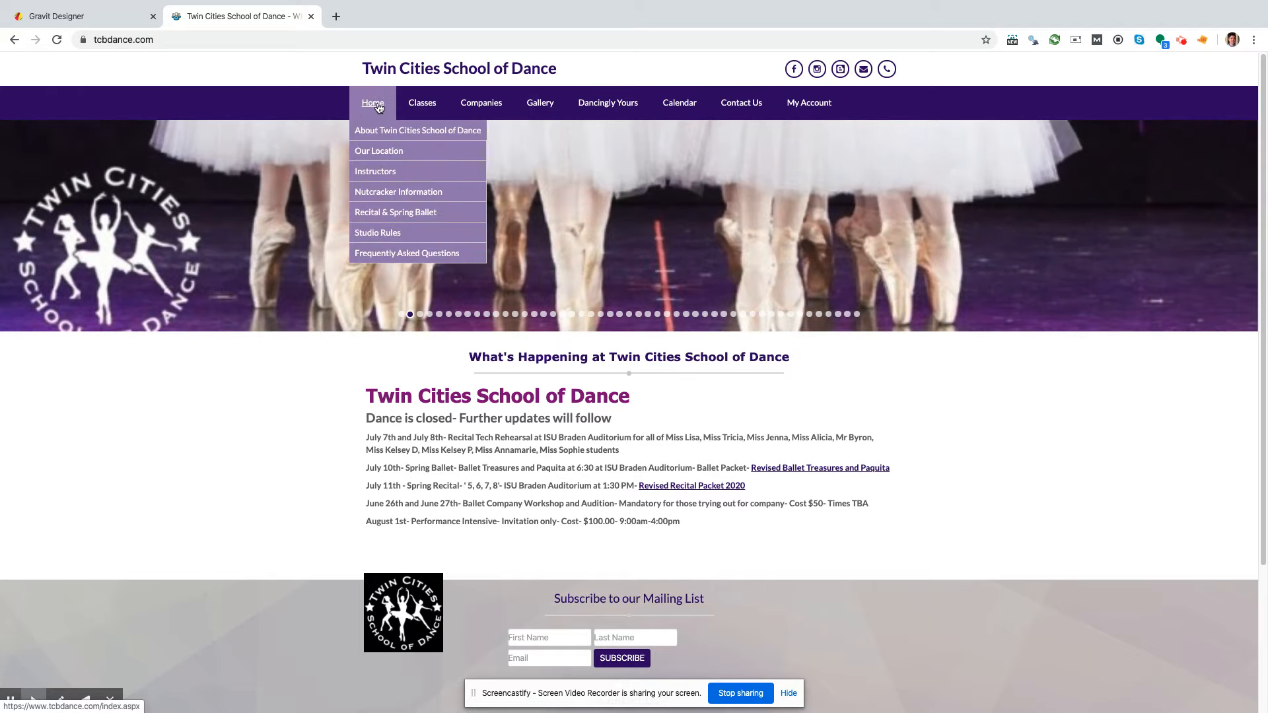
click(398, 190)
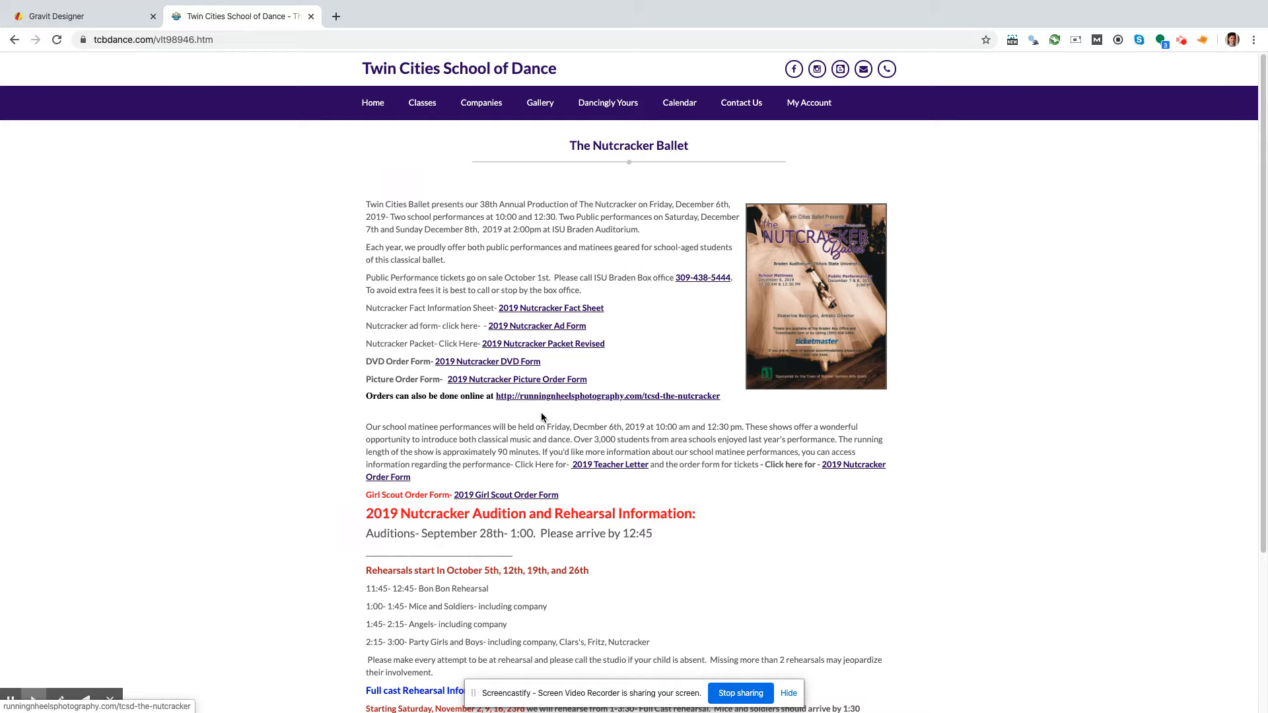
- Open the Nutcracker Ballet poster image from the page in its own browser tab and show it
scroll(720, 399, down, 1)
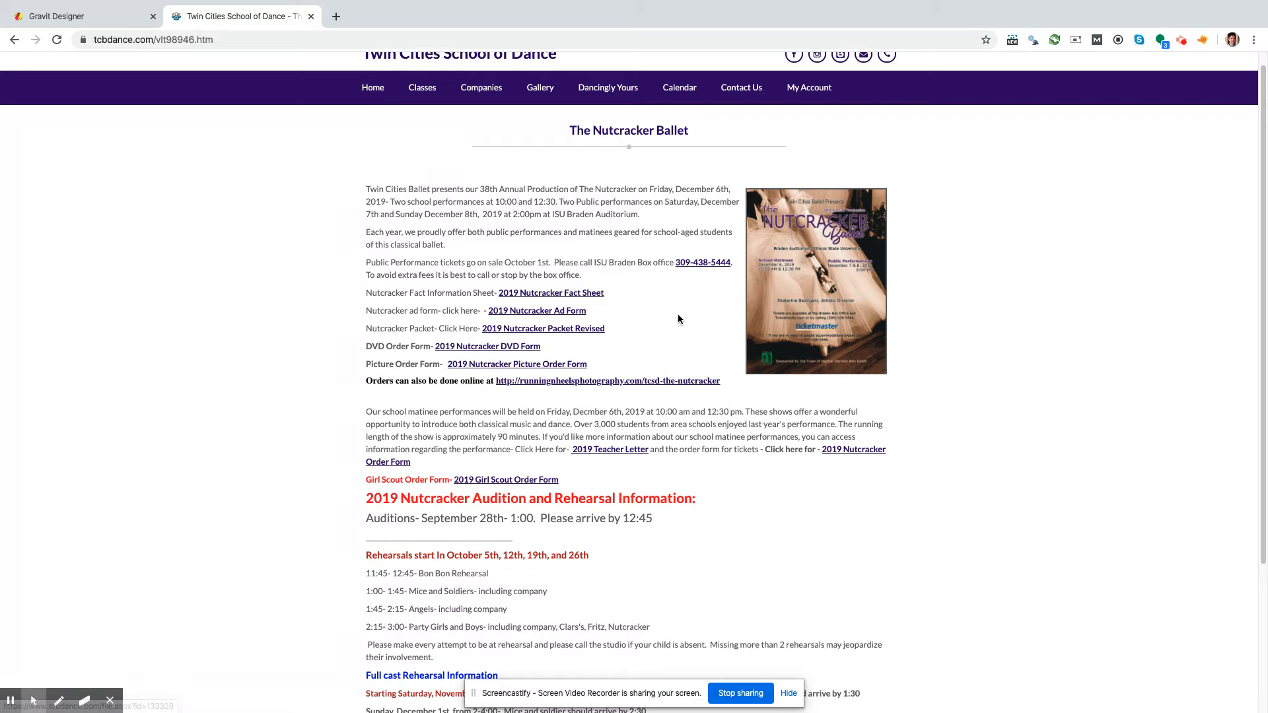
right_click(816, 309)
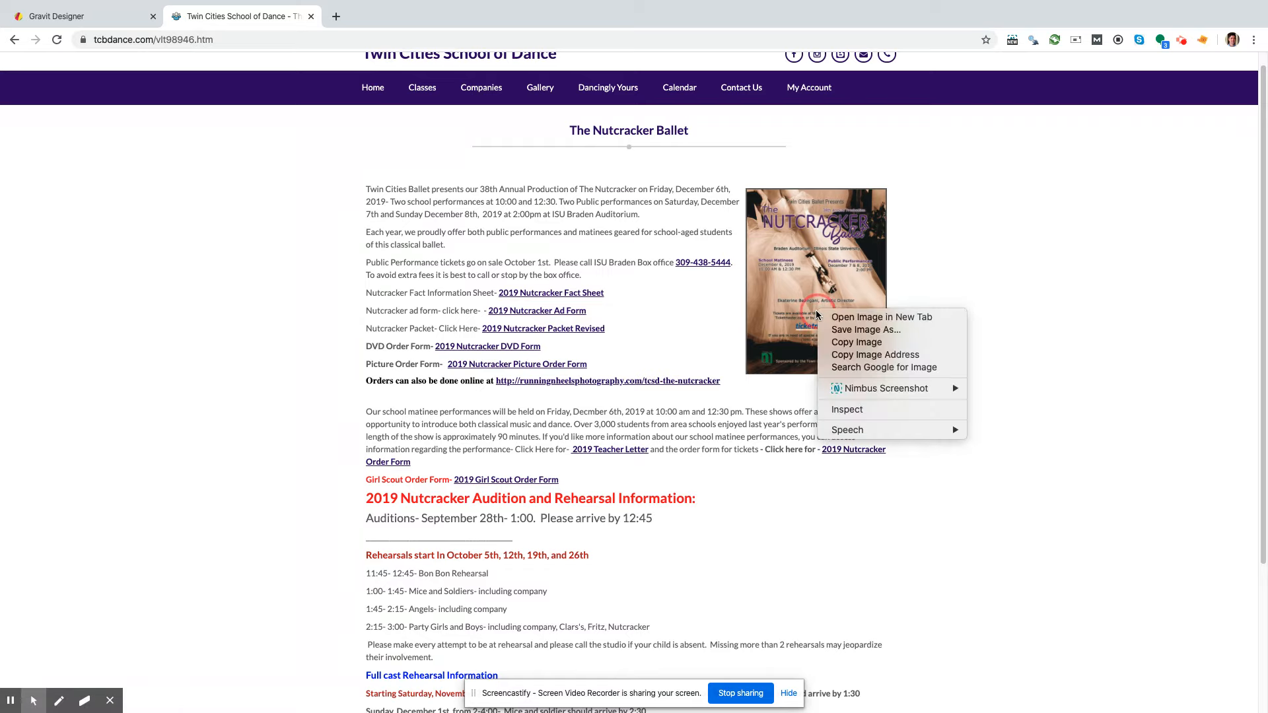
click(878, 320)
click(385, 16)
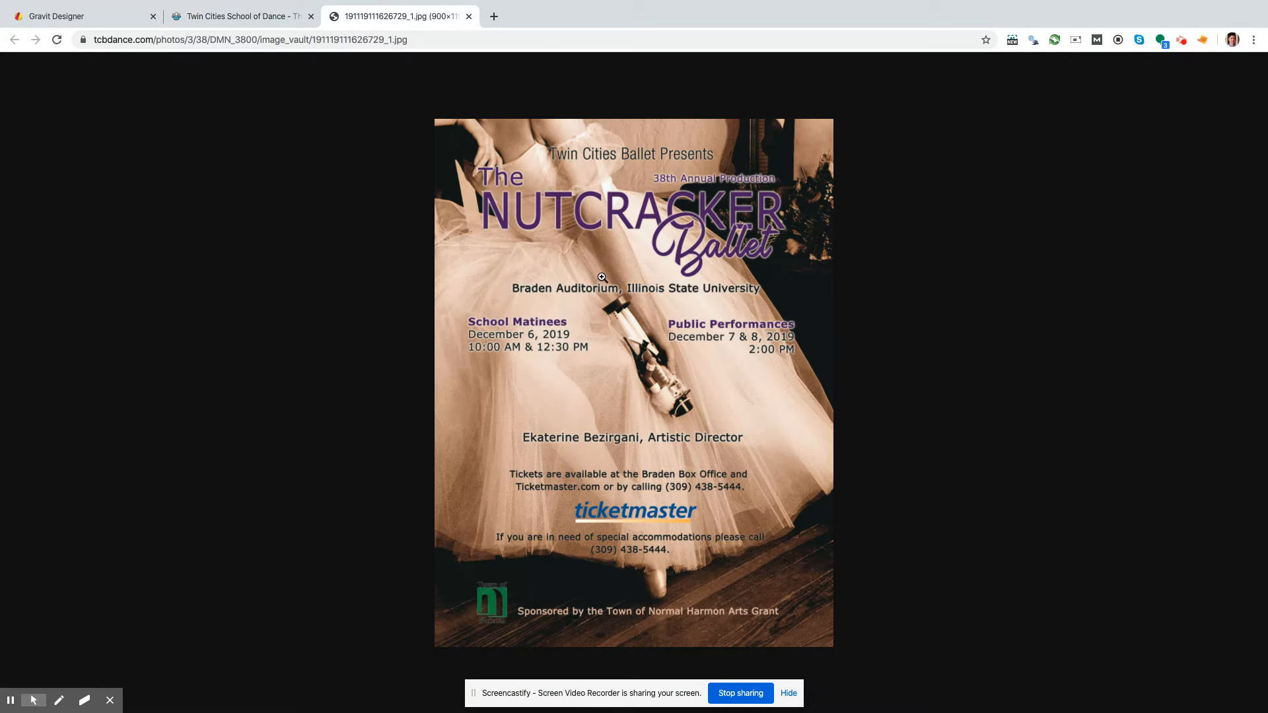
right_click(600, 265)
click(570, 270)
click(782, 295)
right_click(885, 282)
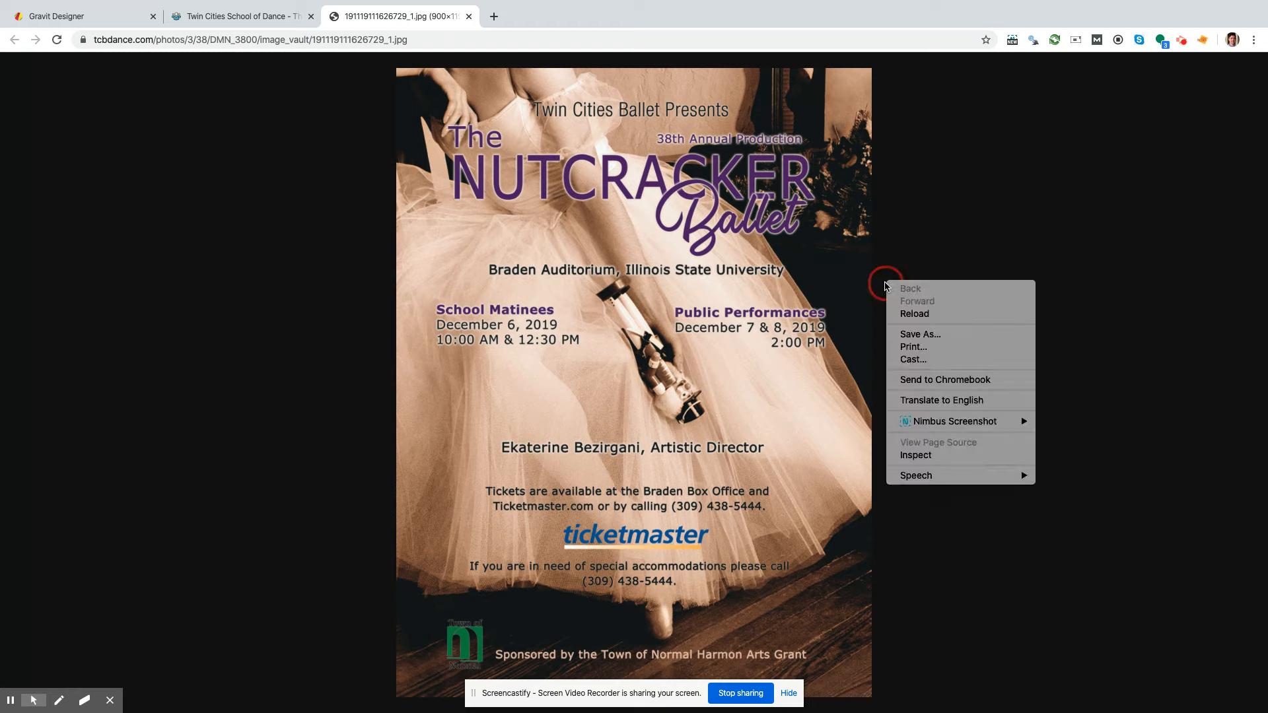
click(934, 336)
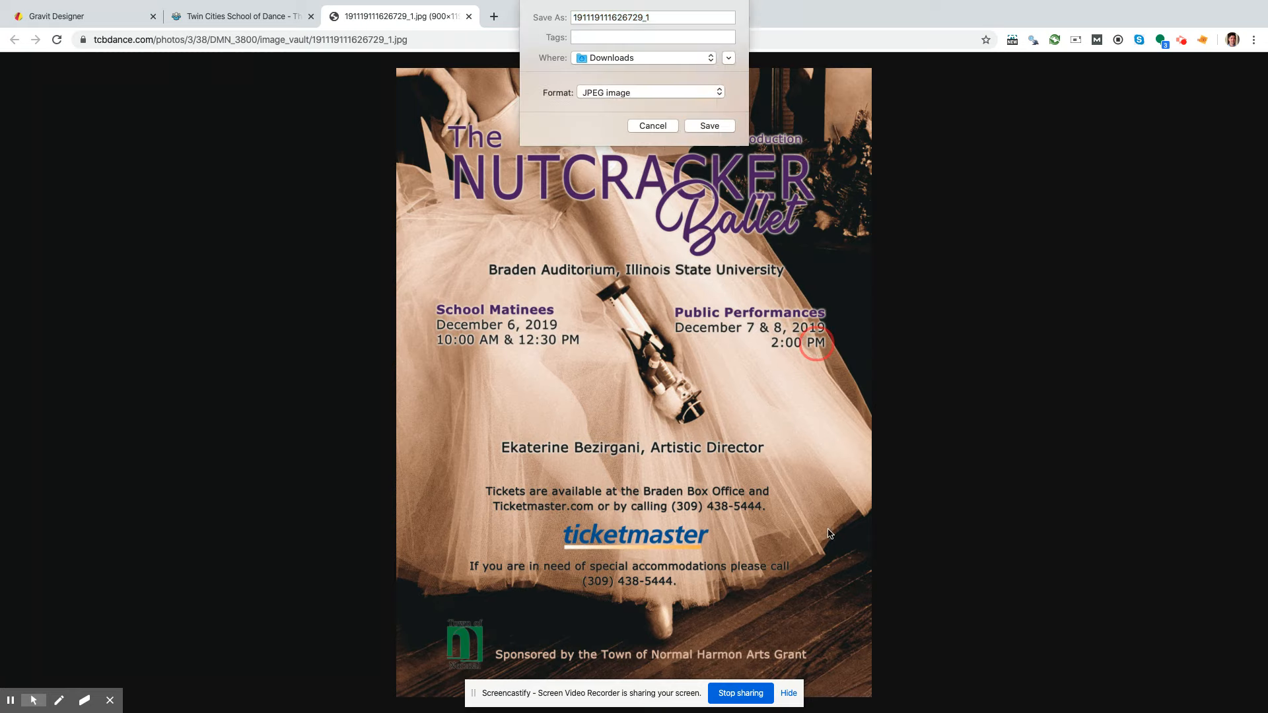
click(723, 129)
- Switch to Gravit Designer, create a new infinite-canvas design and place the downloaded Nutcracker poster on the canvas
click(102, 15)
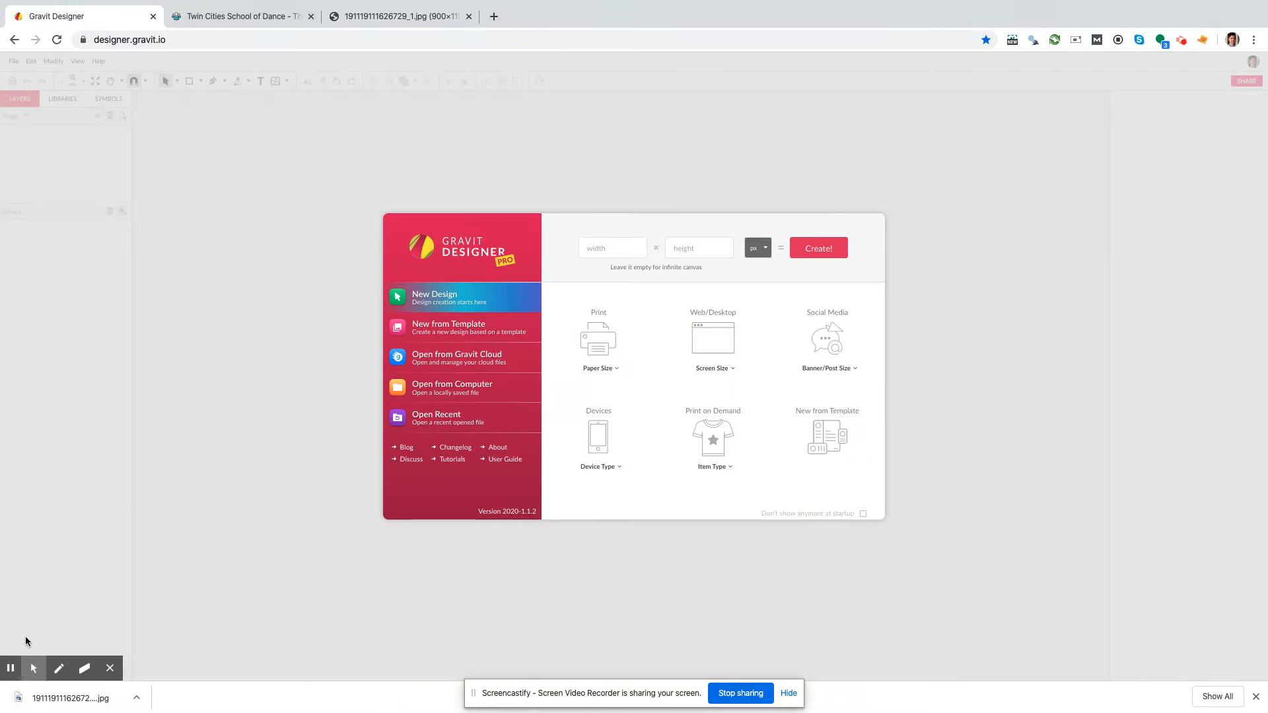
click(817, 252)
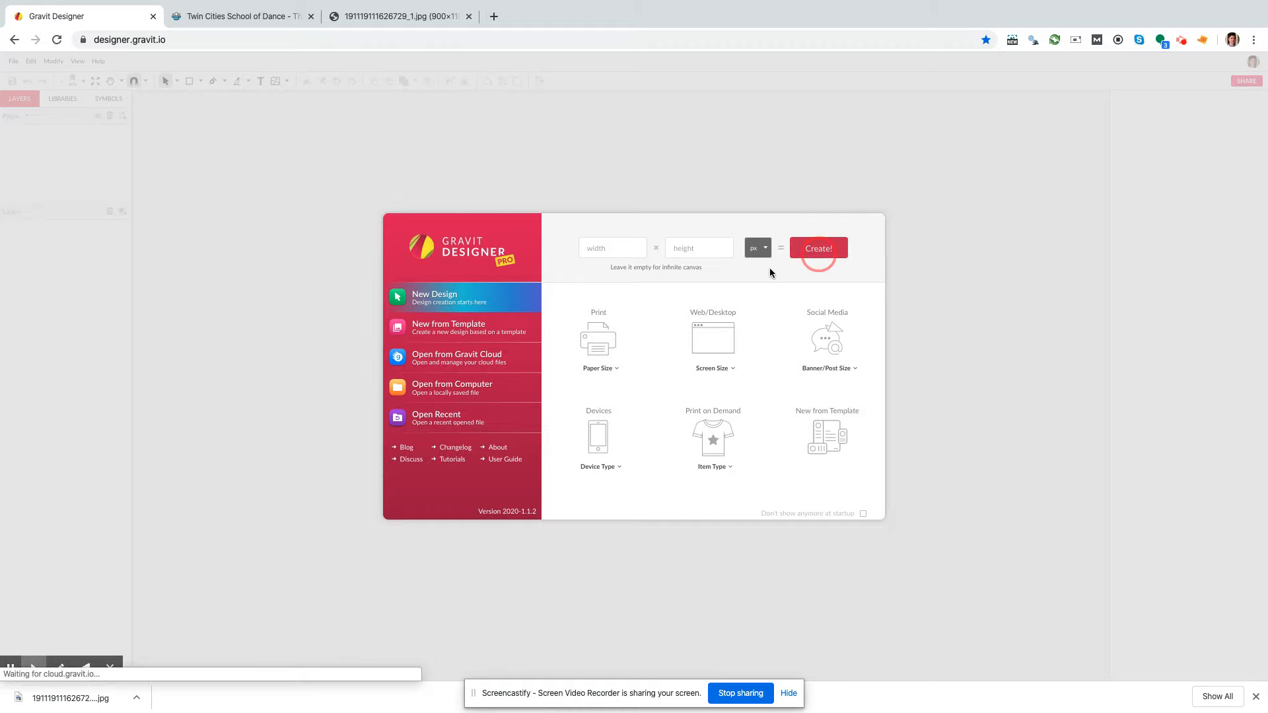
drag(58, 703, 547, 315)
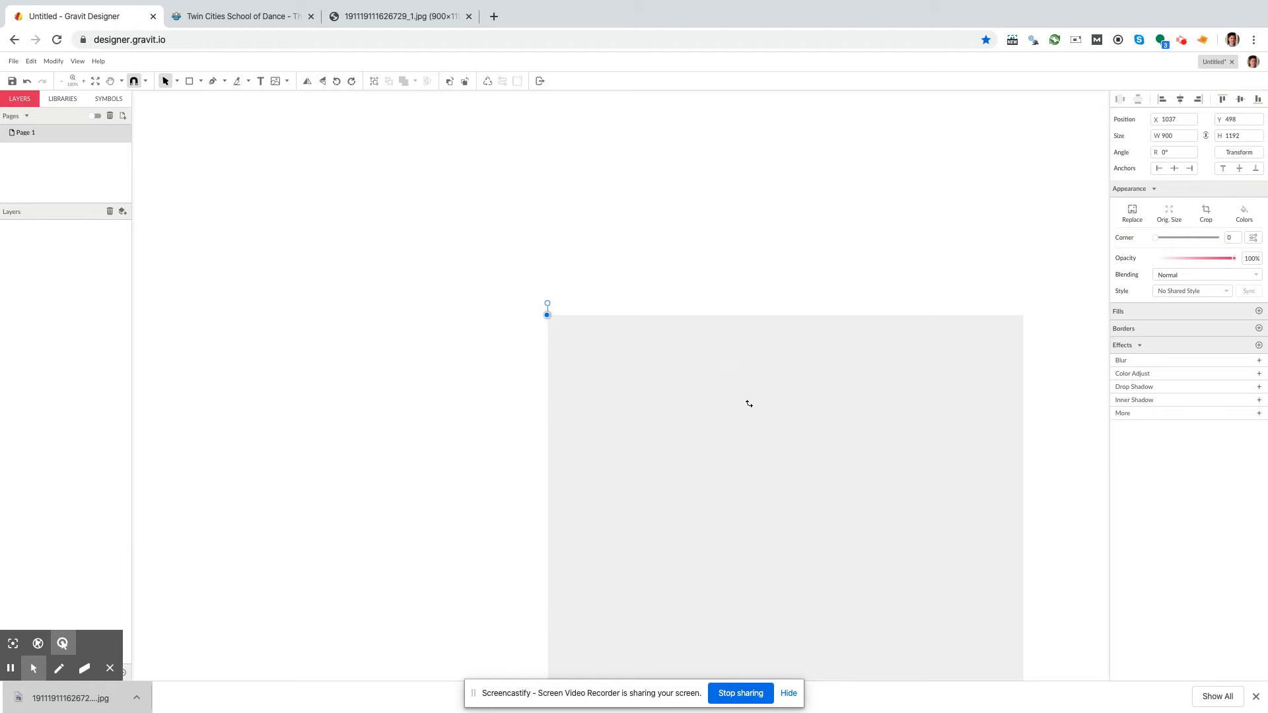
drag(749, 404, 572, 224)
click(865, 311)
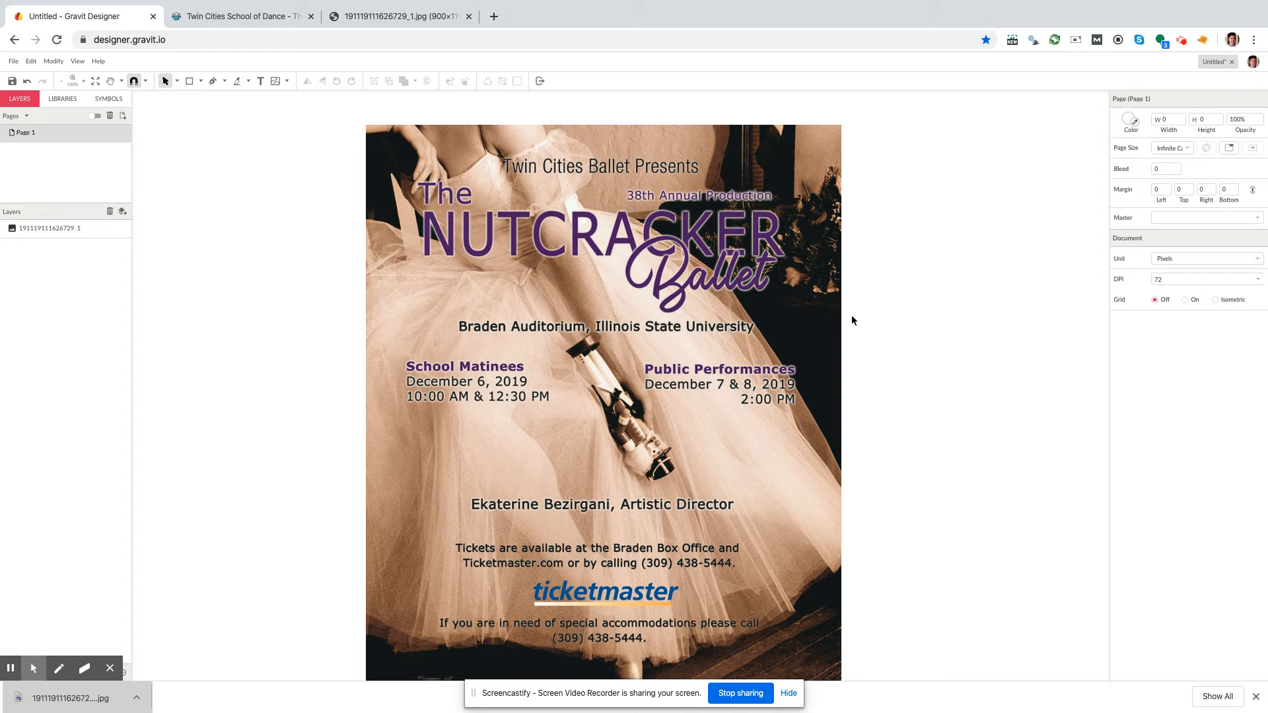
- Examine the placed Nutcracker poster from its title down to the sponsor line, looking at its text, imagery and layout
scroll(860, 333, down, 3)
scroll(862, 342, up, 4)
scroll(862, 344, down, 3)
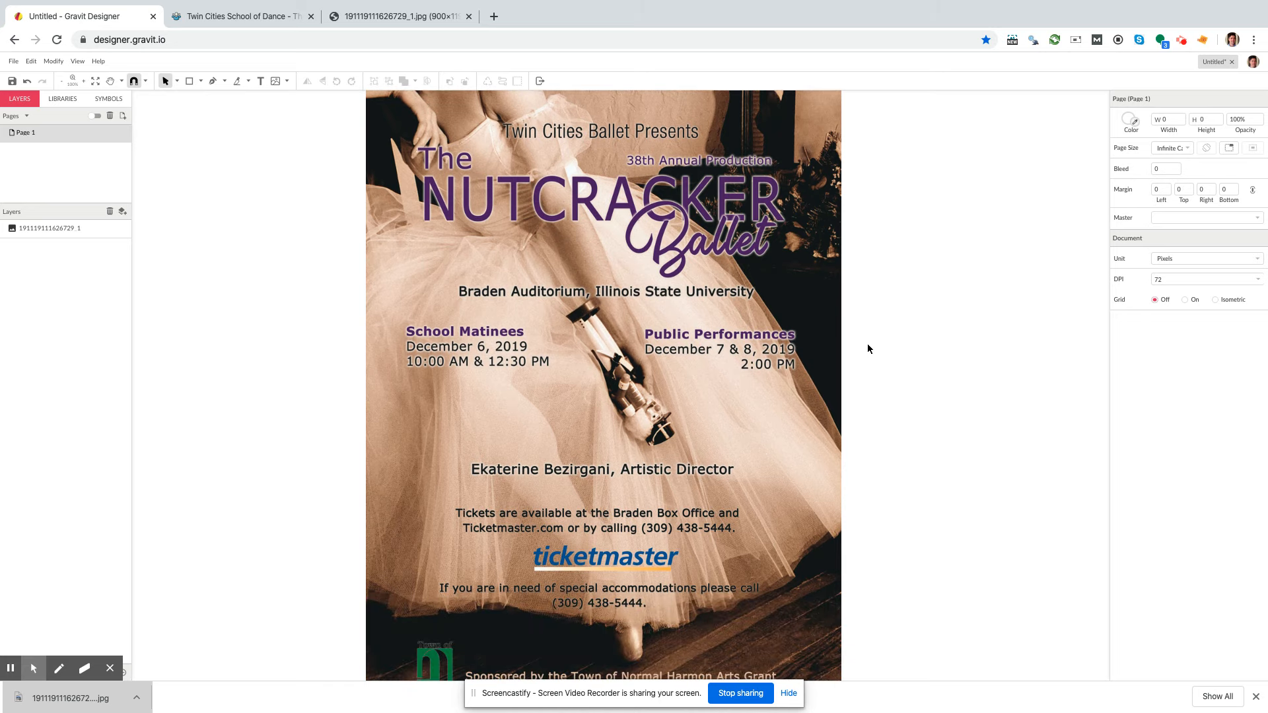
click(818, 360)
scroll(862, 353, down, 2)
scroll(862, 354, up, 4)
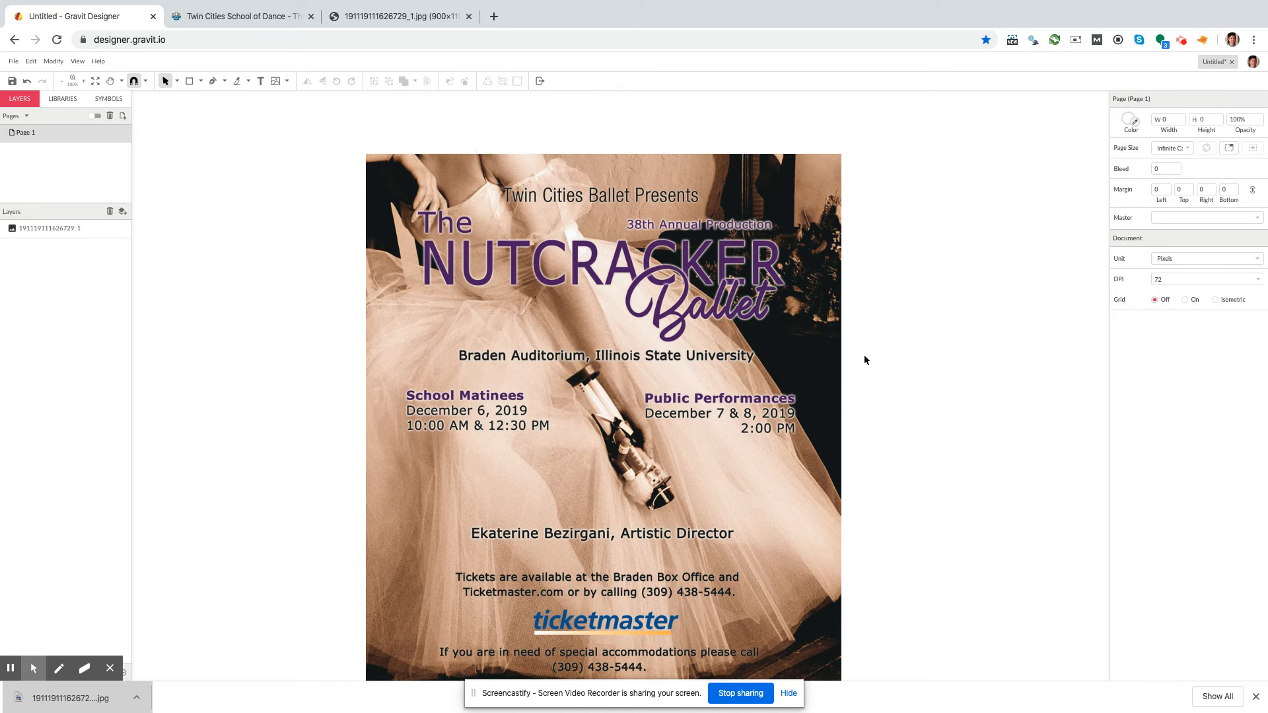
click(787, 388)
scroll(786, 366, down, 1)
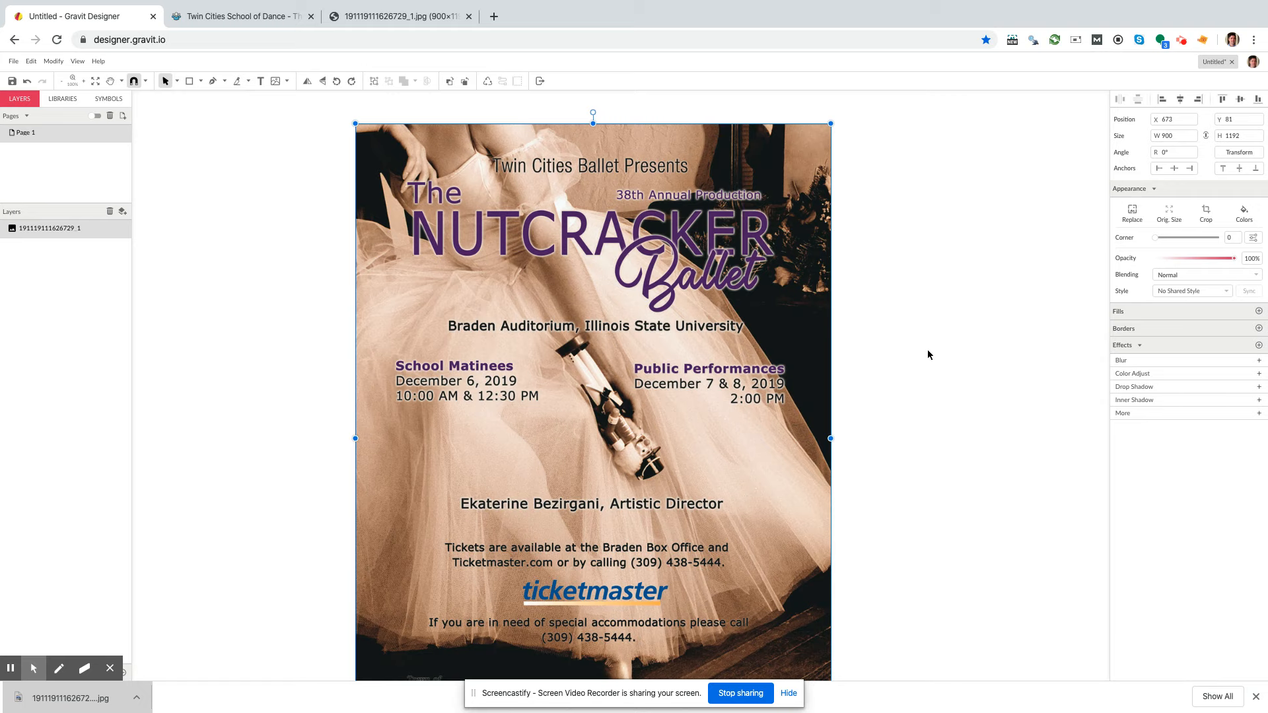
click(872, 293)
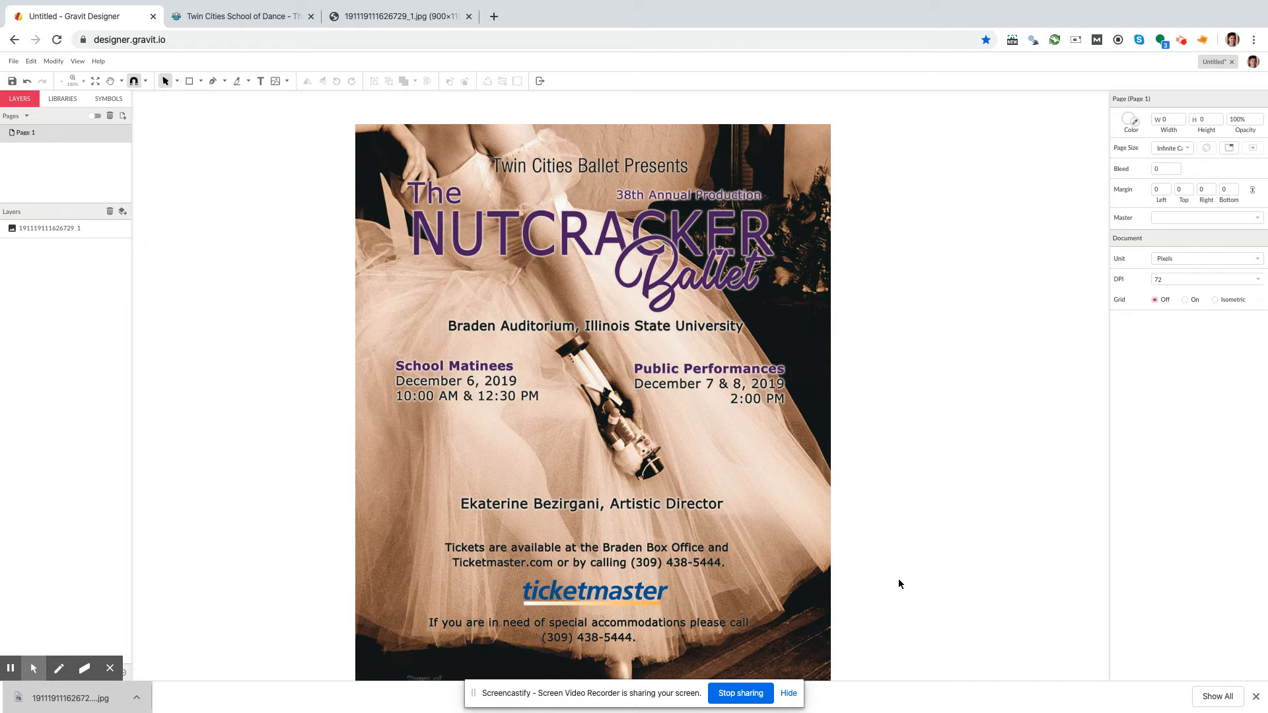
scroll(970, 500, down, 2)
scroll(979, 507, up, 2)
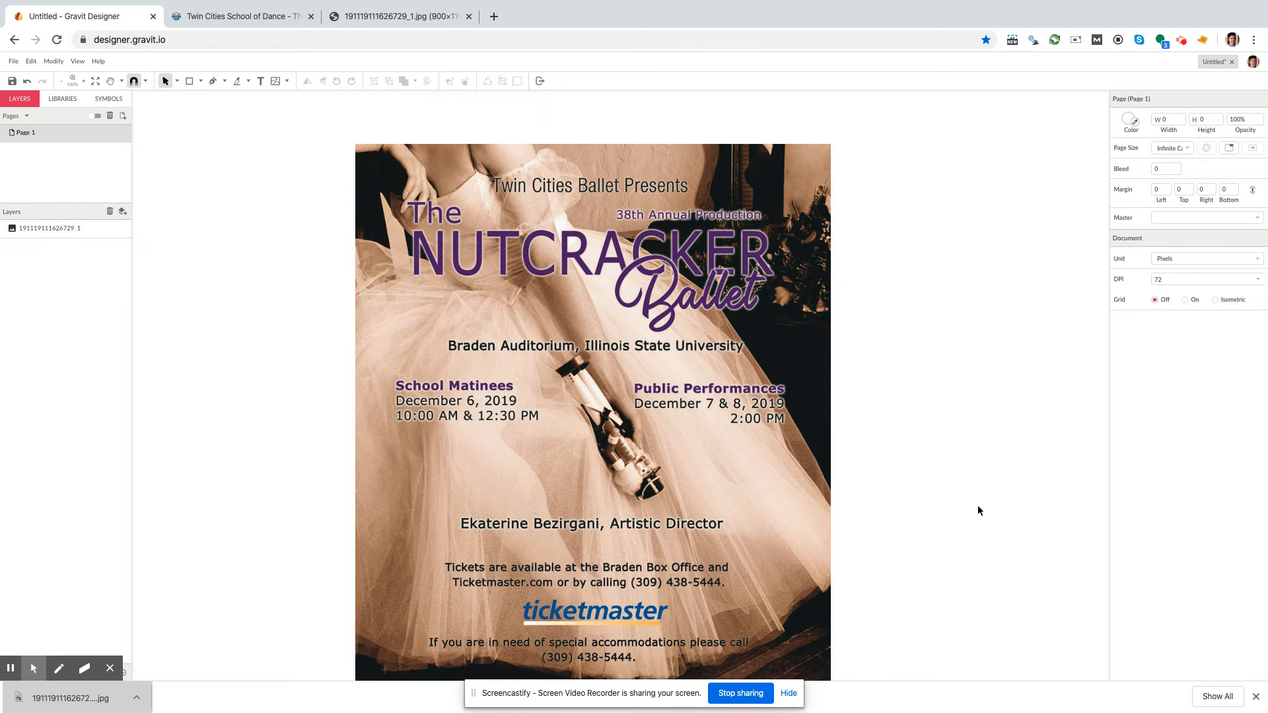
scroll(966, 506, down, 1)
scroll(916, 495, down, 1)
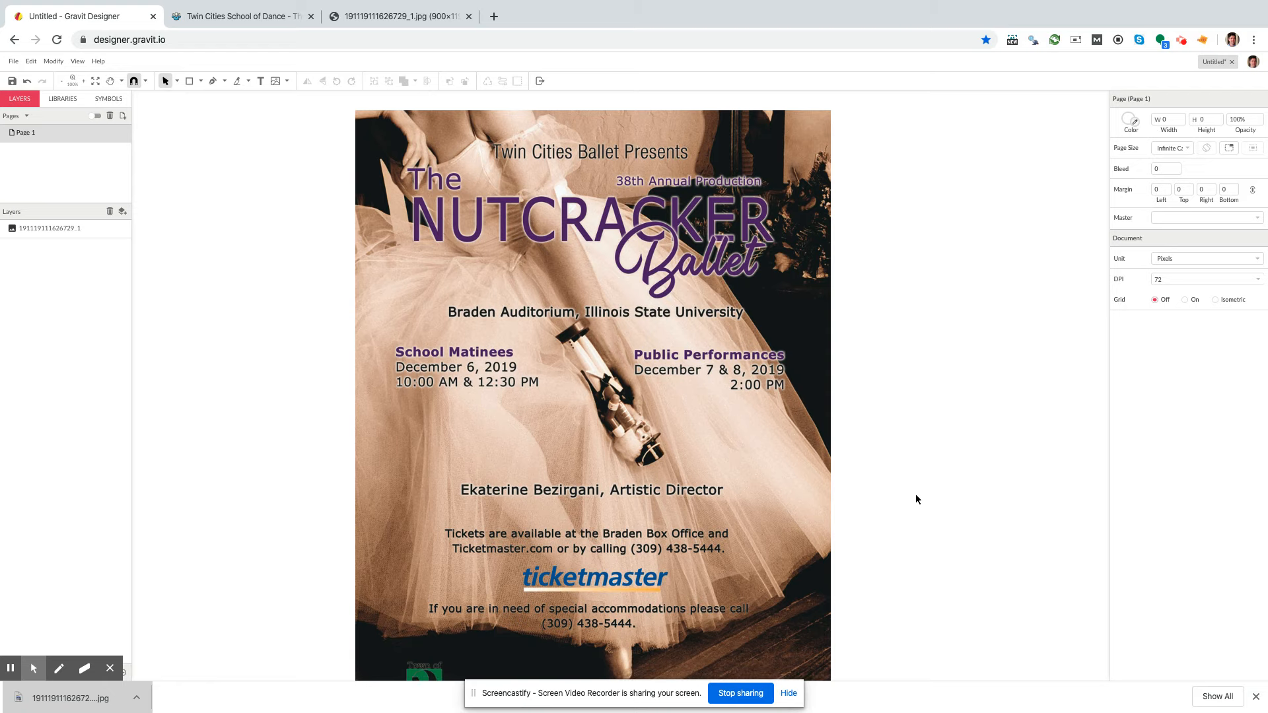
scroll(919, 490, down, 1)
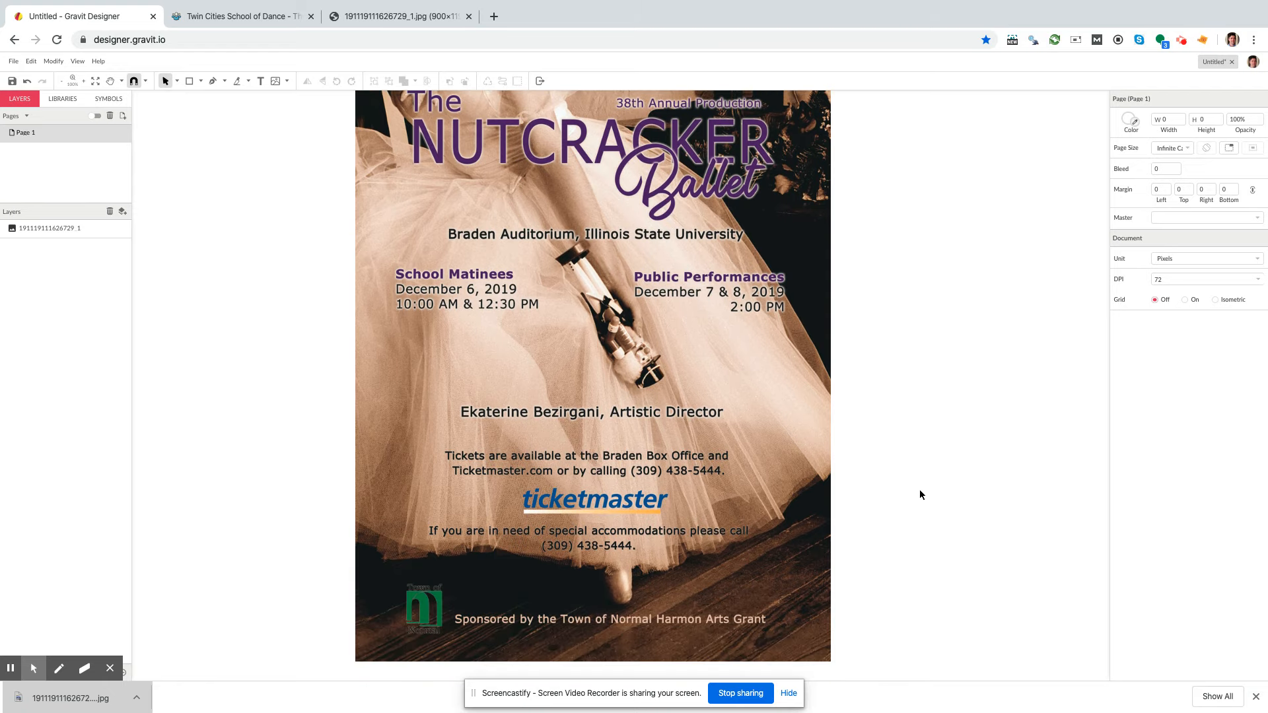
scroll(920, 490, up, 5)
scroll(920, 487, down, 4)
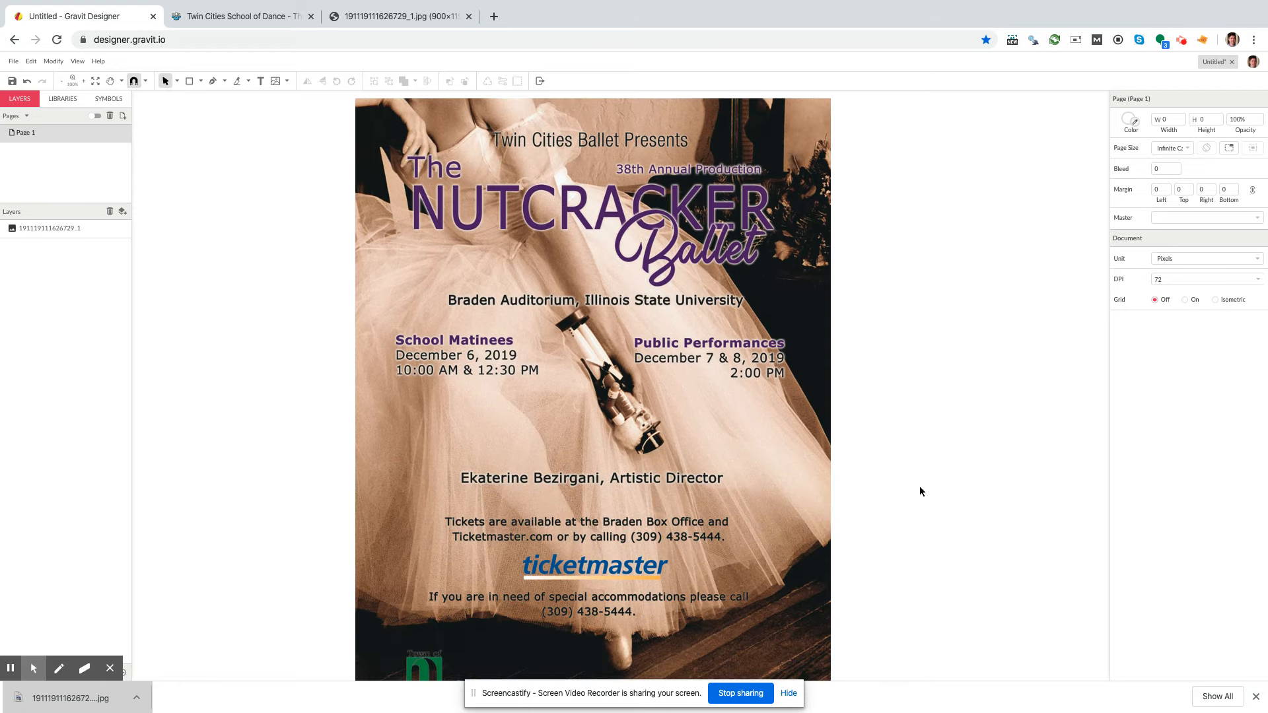
scroll(918, 485, down, 1)
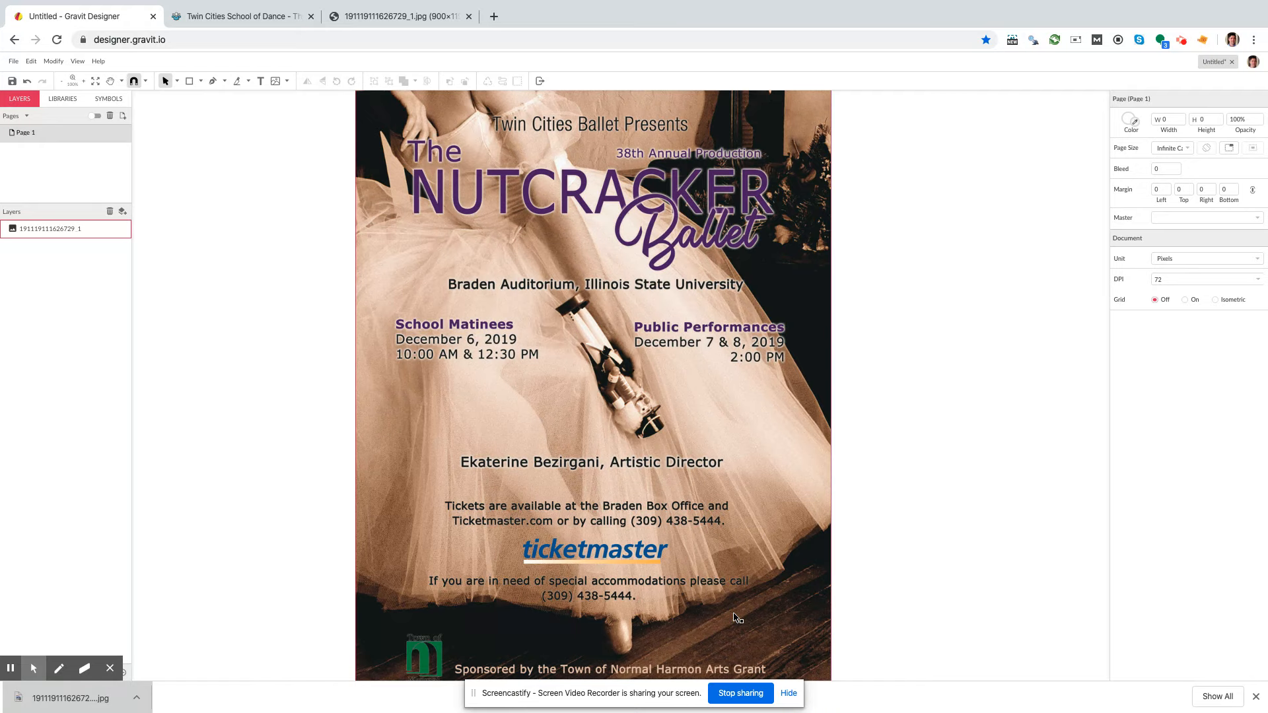
scroll(948, 533, down, 2)
scroll(948, 418, up, 3)
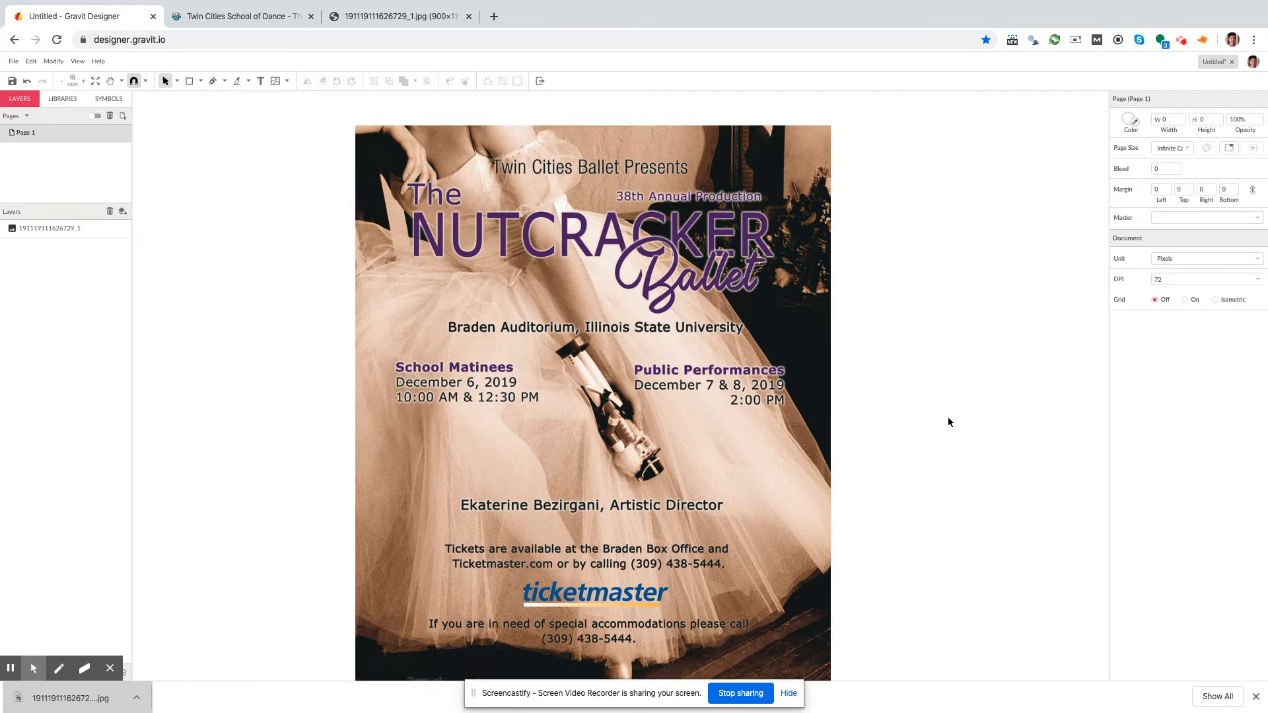
scroll(948, 421, up, 2)
scroll(965, 388, down, 3)
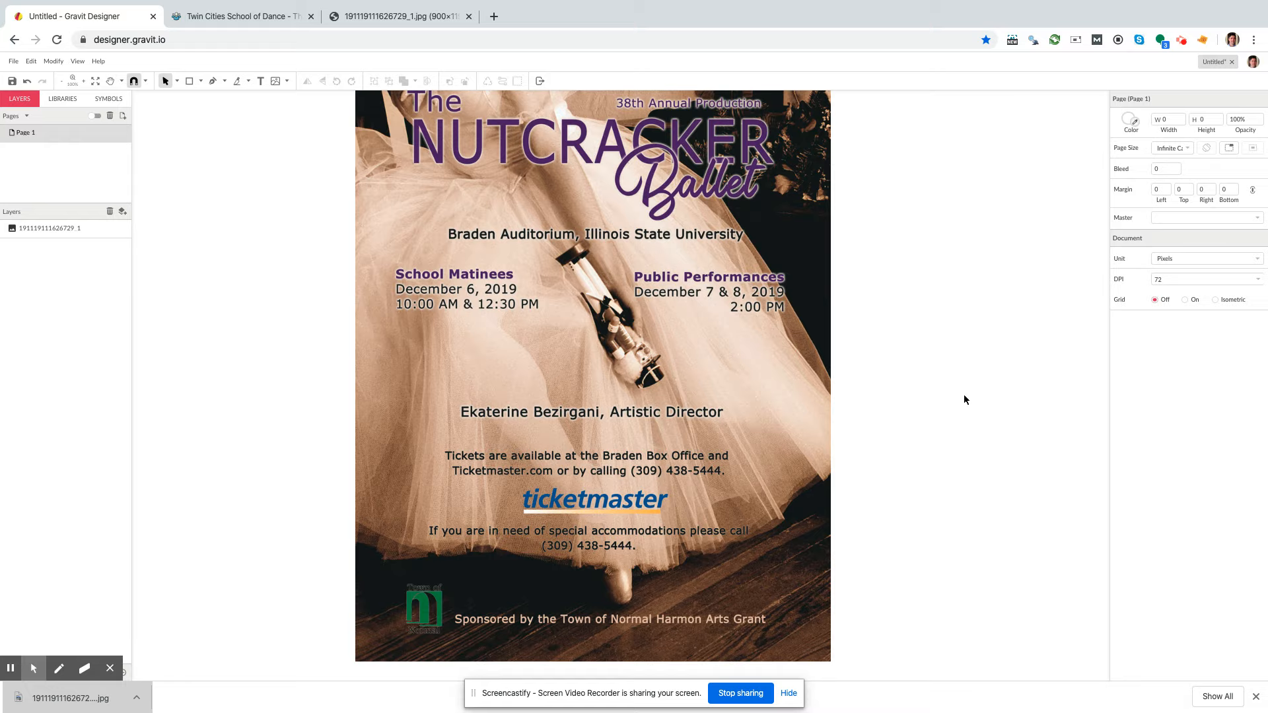
- Search Google Images for "nutcracker flyer" in a new browser tab
click(493, 18)
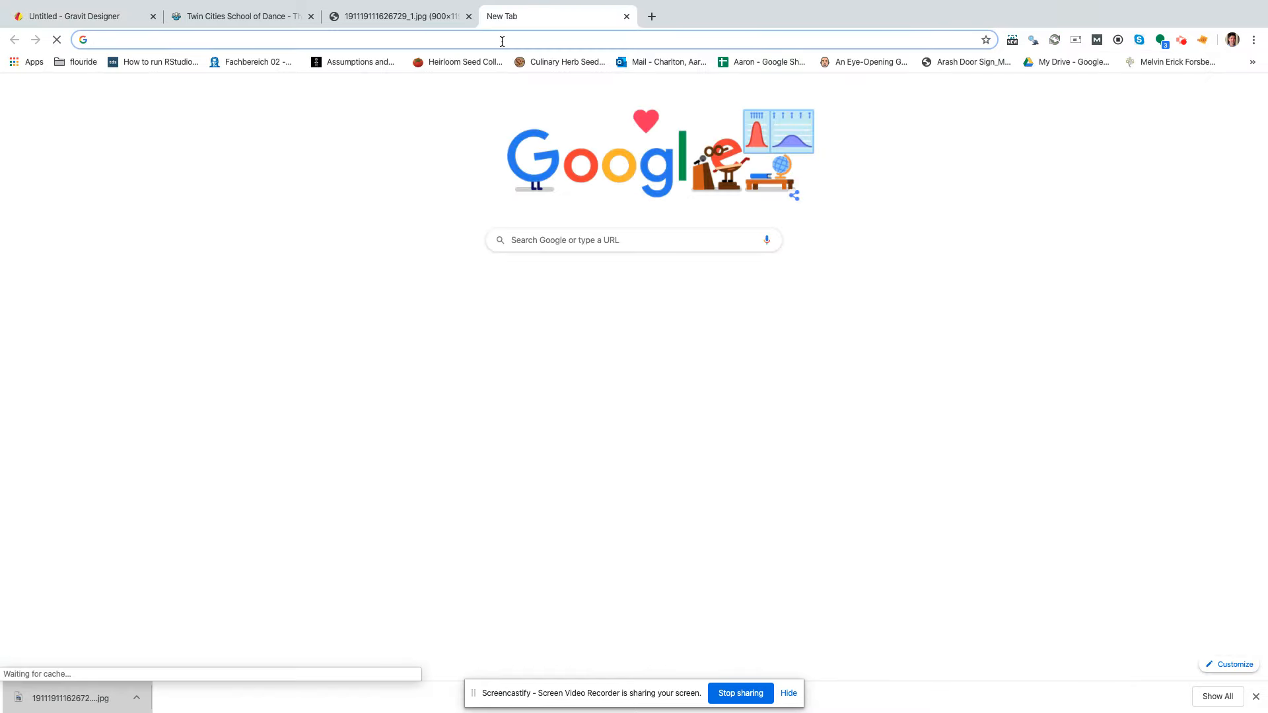
text(nutcracker flyer)
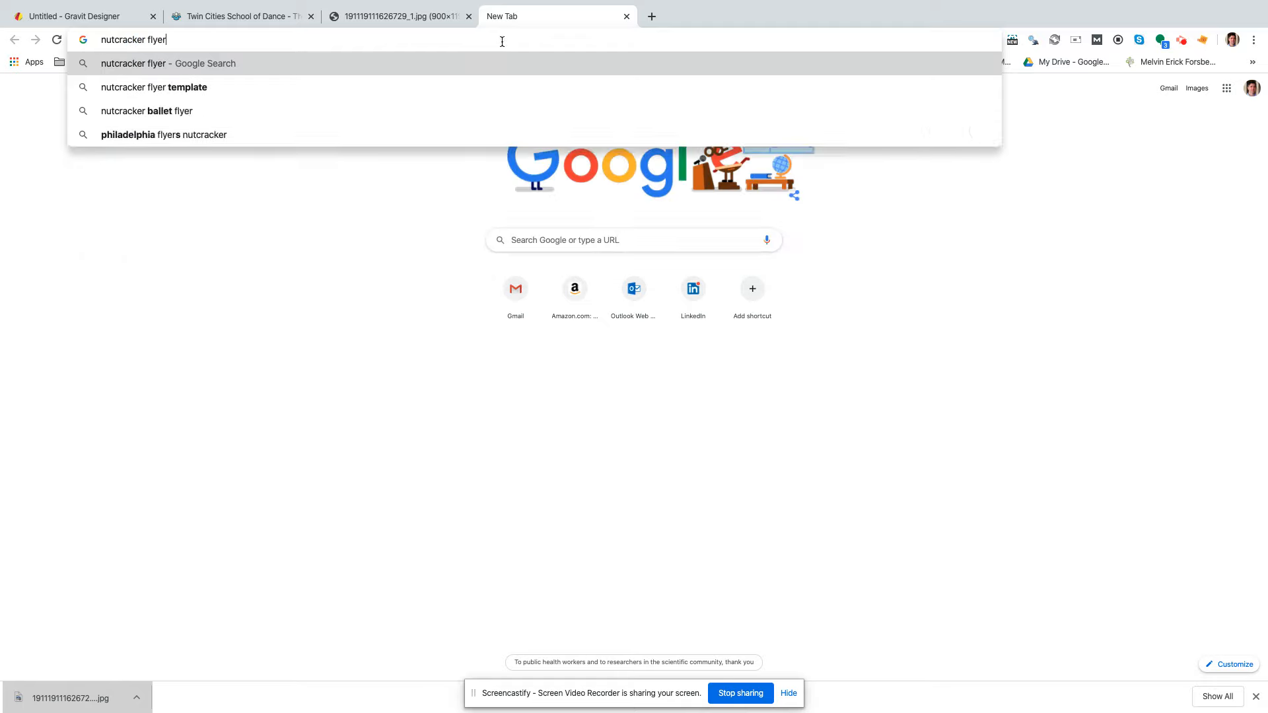
key(Return)
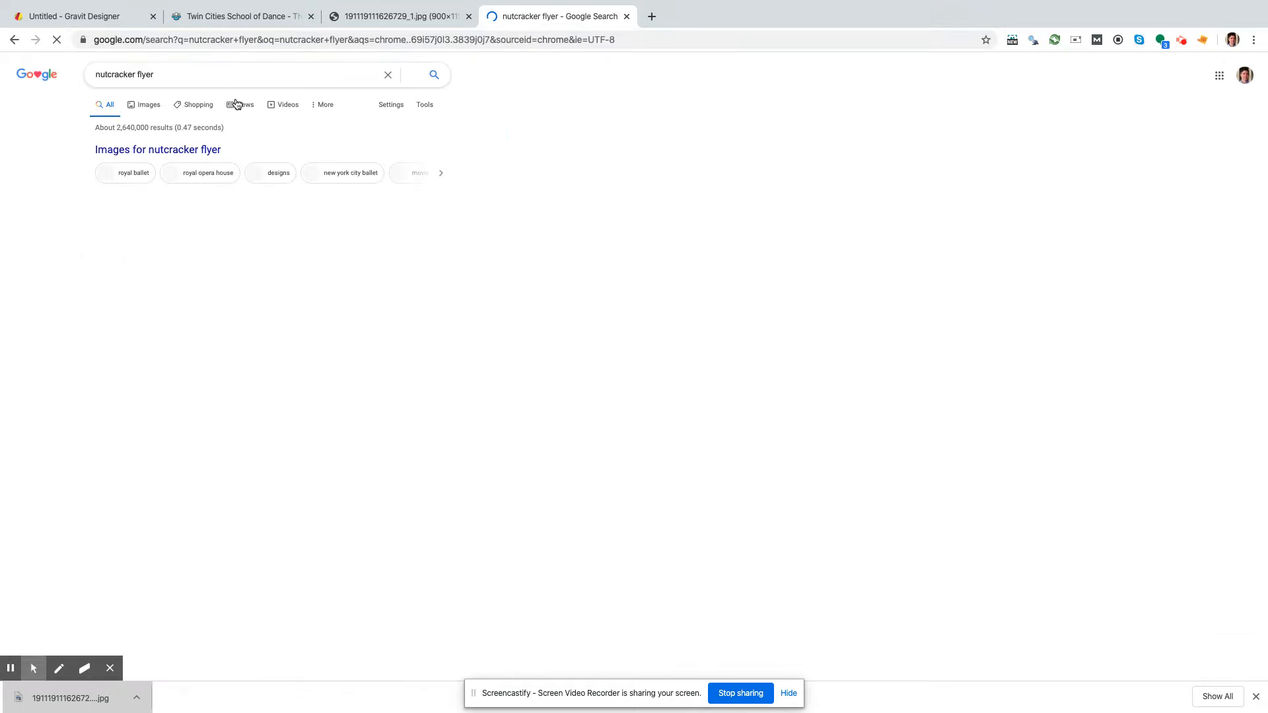
click(148, 105)
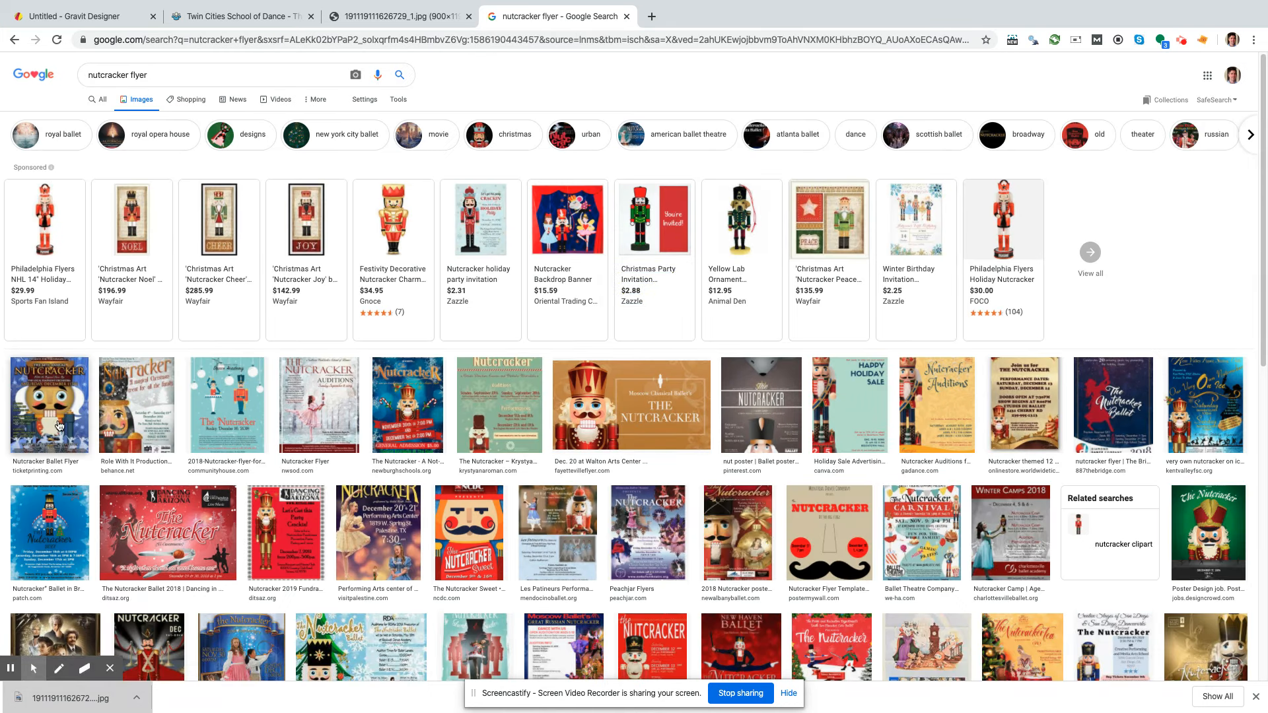
- Preview the Northern Westchester School of Dance Nutcracker auditions flyer and compare it with the Twin Cities Ballet poster
click(321, 416)
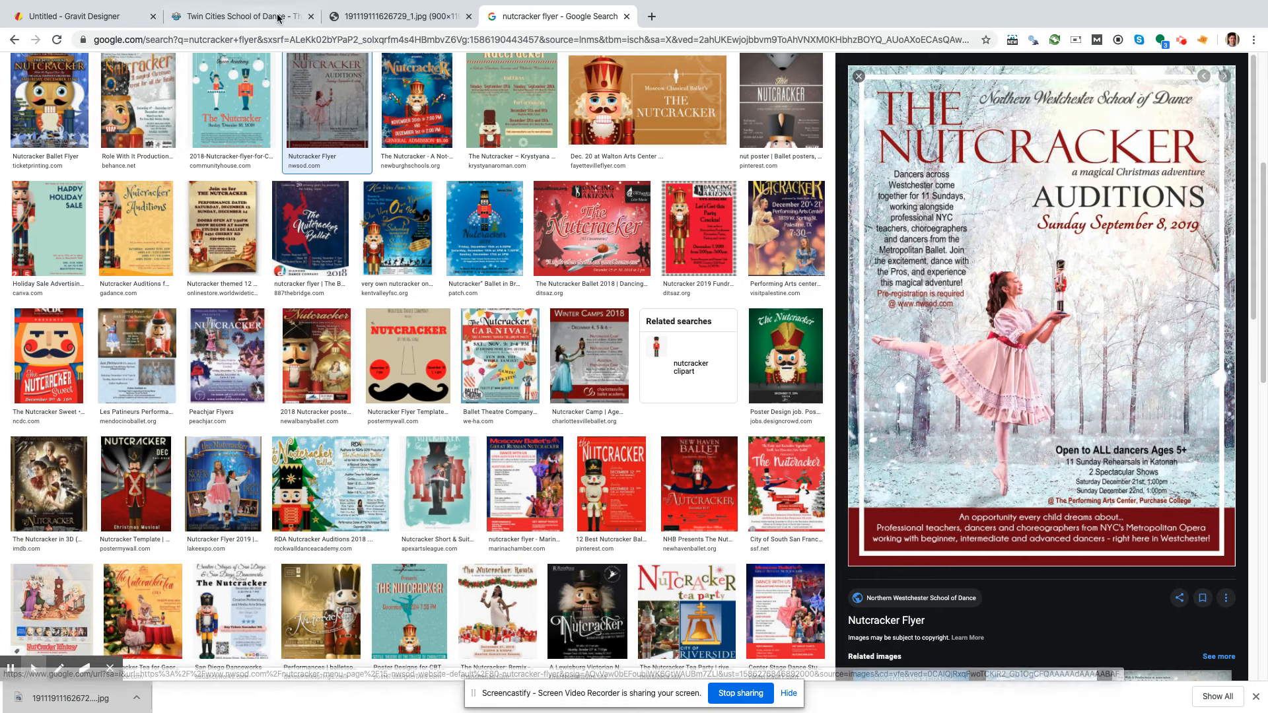
click(399, 15)
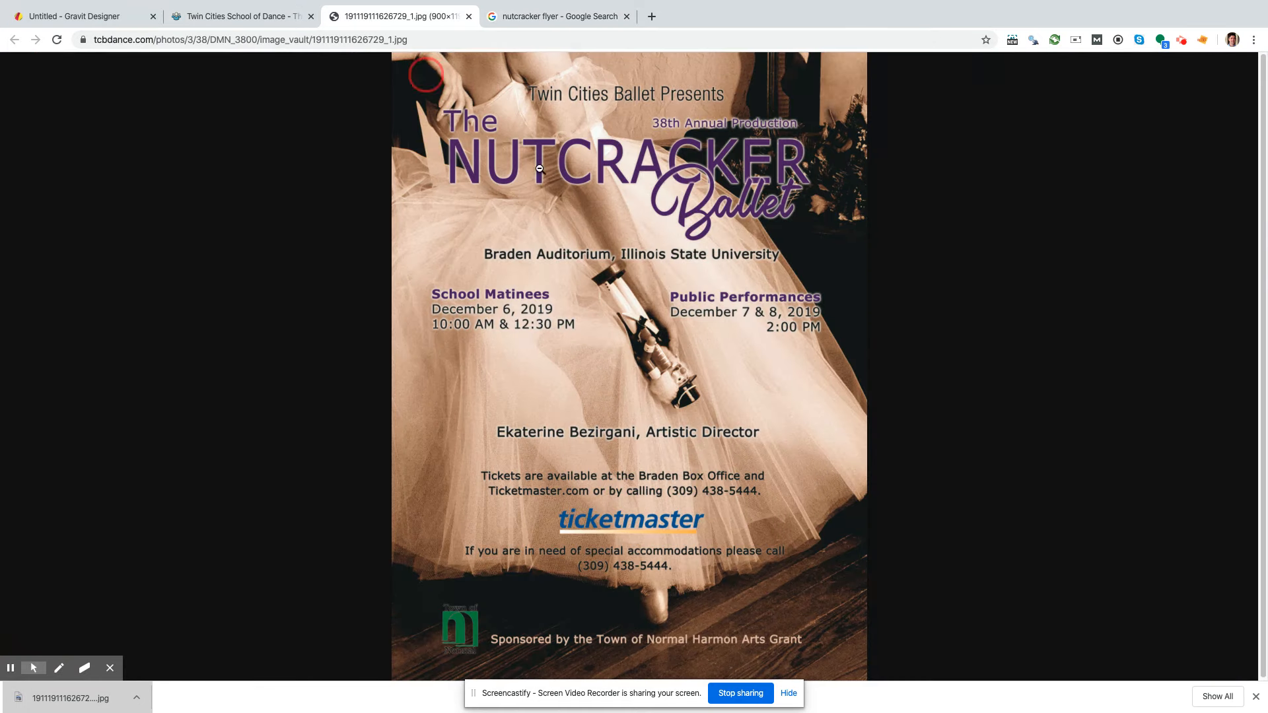
click(584, 18)
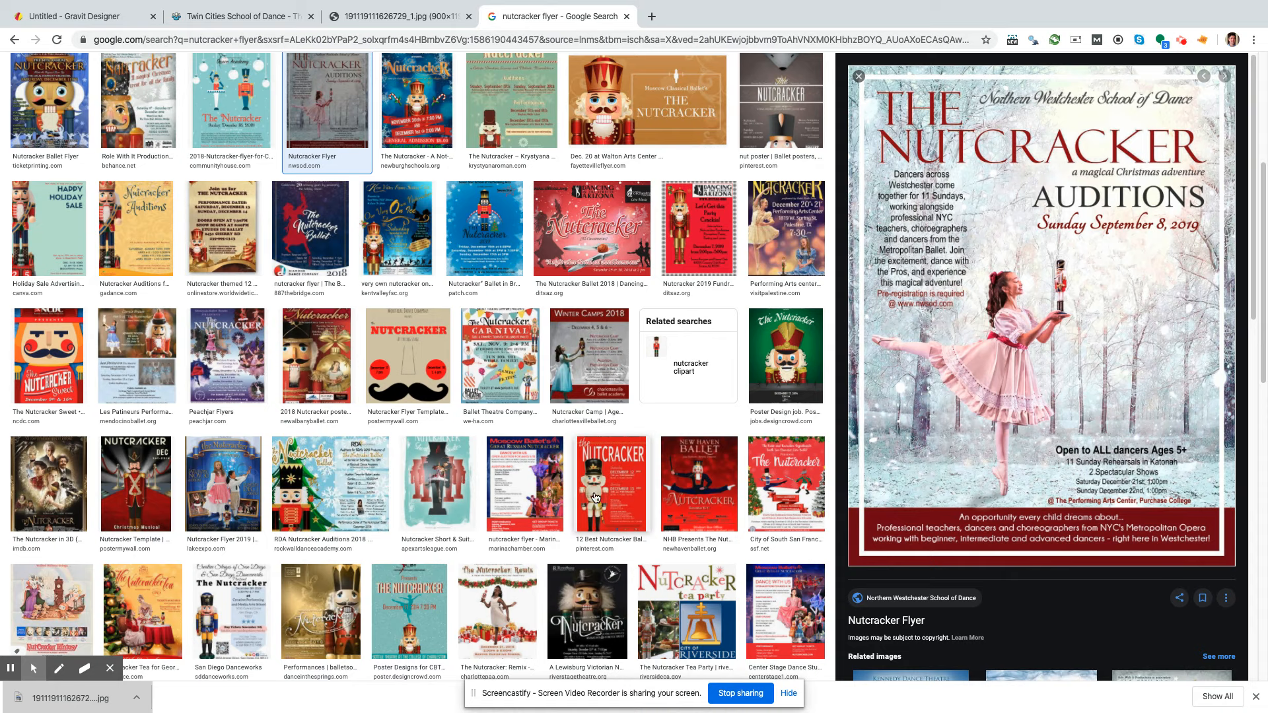
- Find the San Jose Dance Theatre Nutcracker banner among the image results and open its image in a new tab
scroll(596, 498, down, 2)
scroll(601, 515, down, 2)
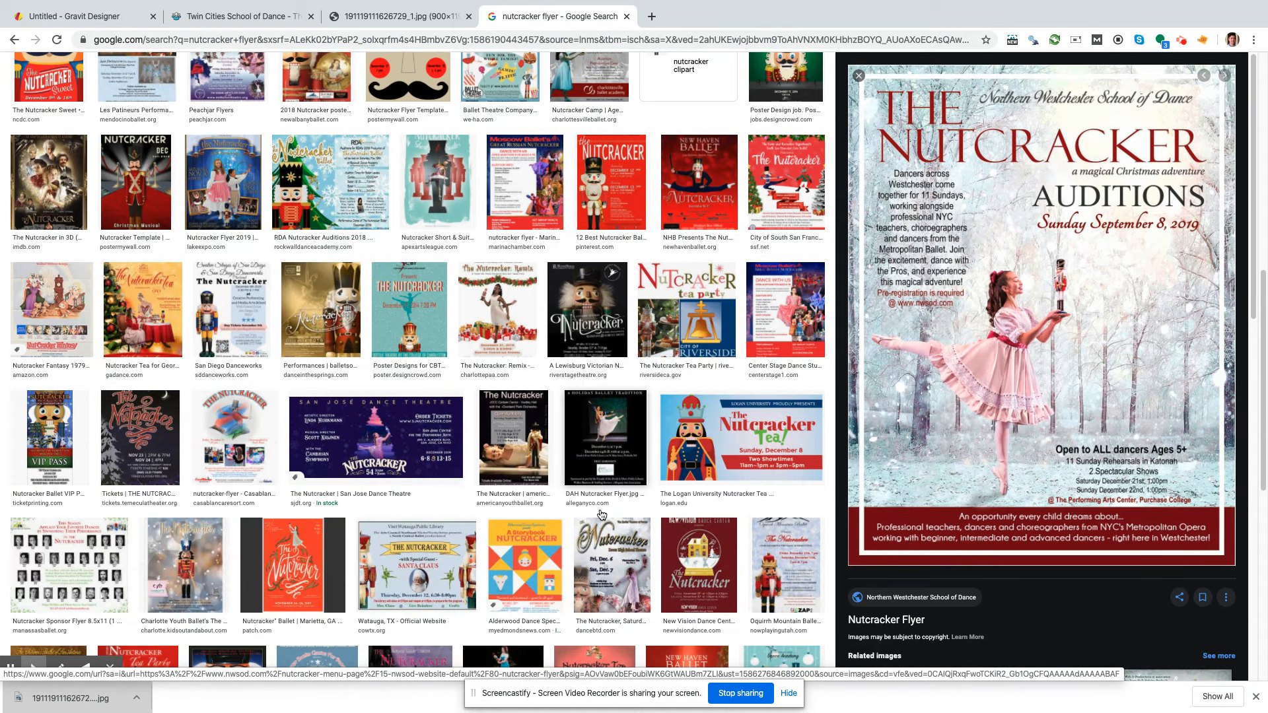
scroll(601, 515, down, 1)
click(423, 409)
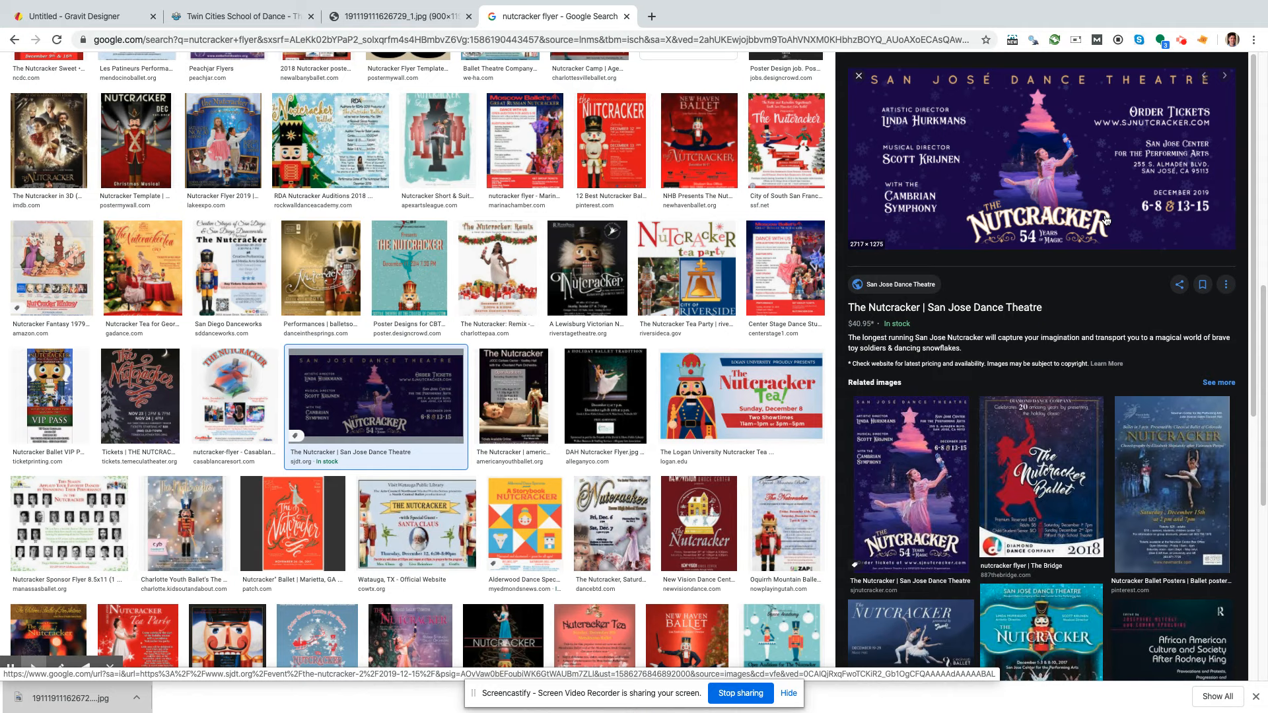
scroll(598, 499, down, 1)
scroll(607, 507, down, 3)
scroll(607, 507, up, 3)
right_click(997, 187)
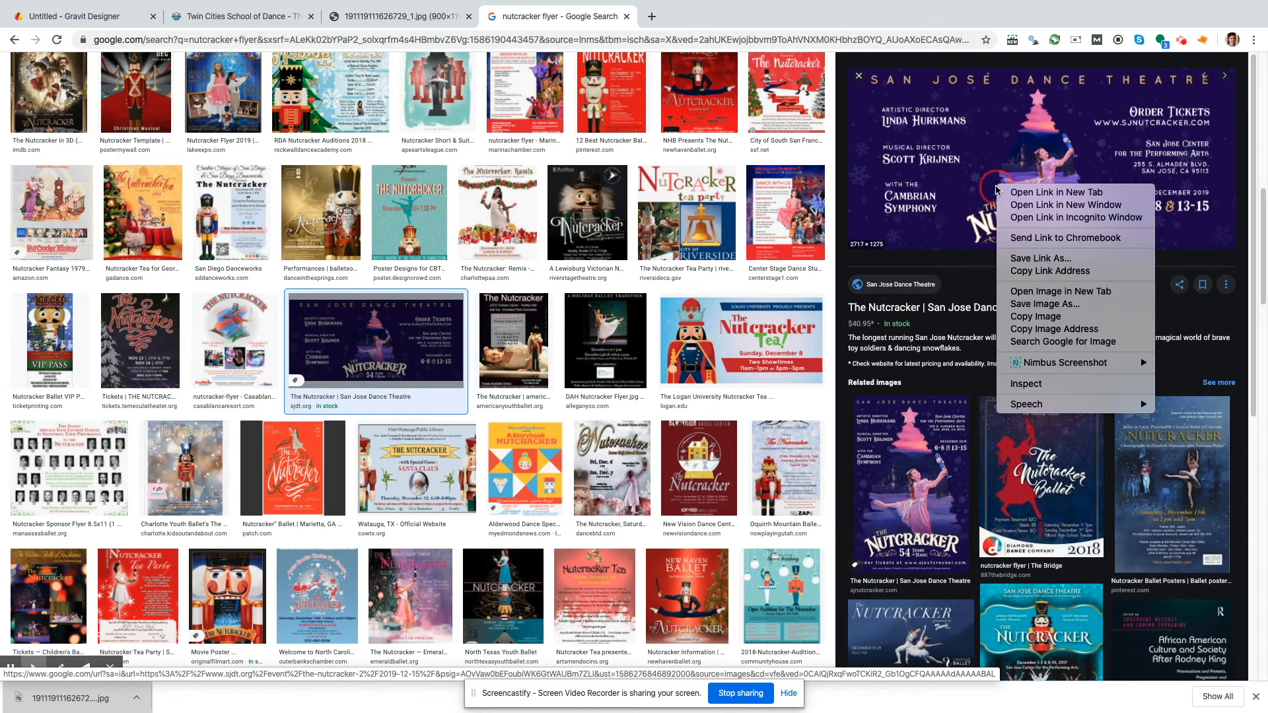
click(1066, 291)
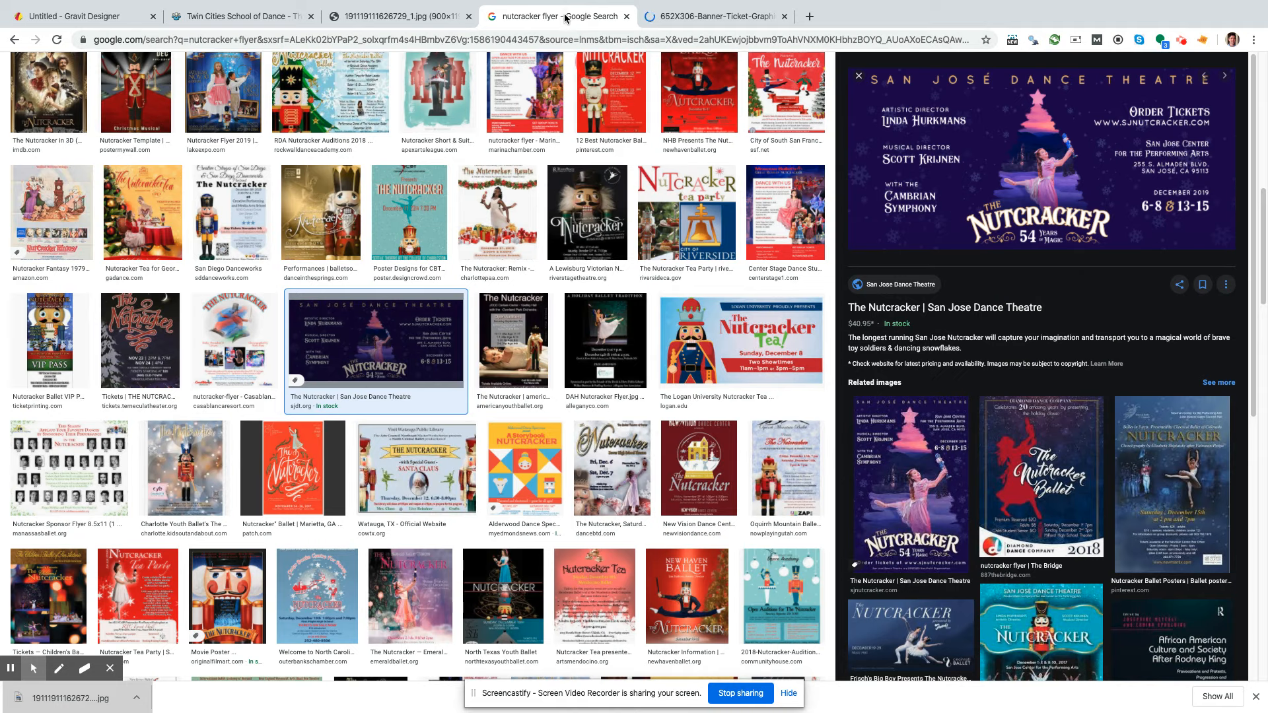
- Find the Northern Westchester School of Dance Nutcracker auditions flyer among the image results and open its image in a new tab
scroll(585, 165, up, 6)
scroll(588, 198, up, 3)
scroll(594, 218, down, 6)
scroll(522, 212, up, 5)
right_click(322, 297)
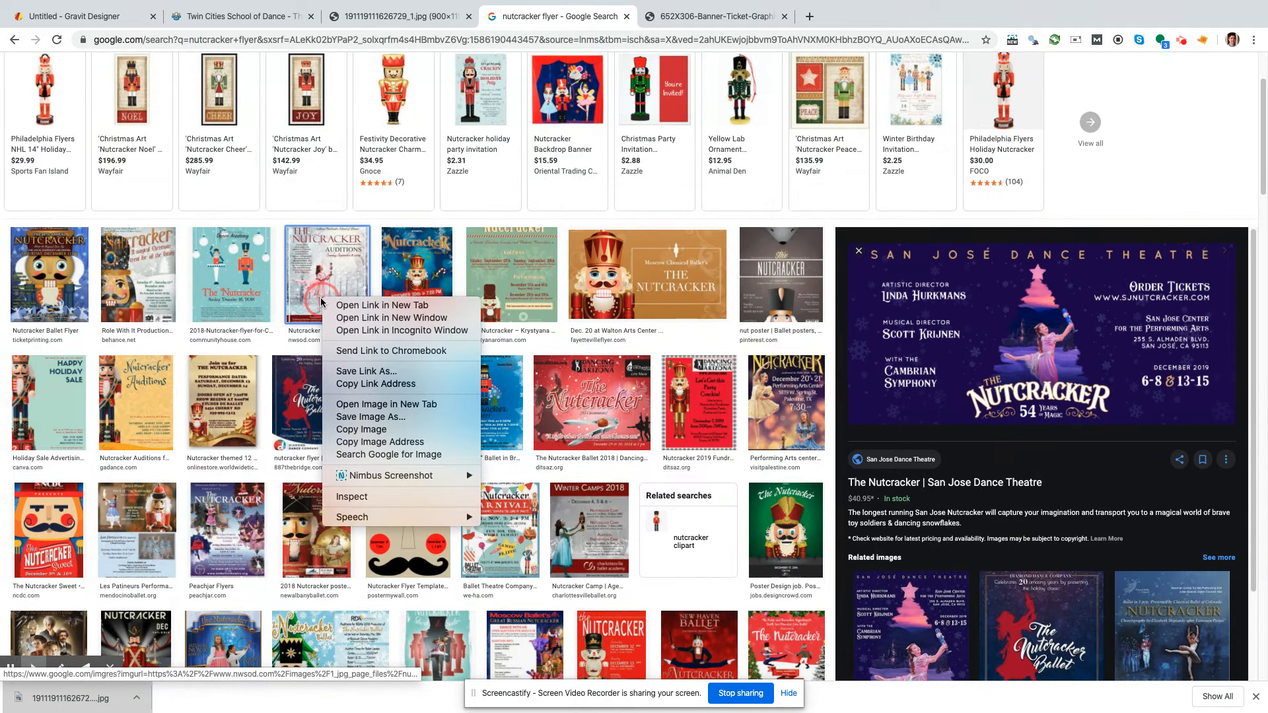
click(332, 274)
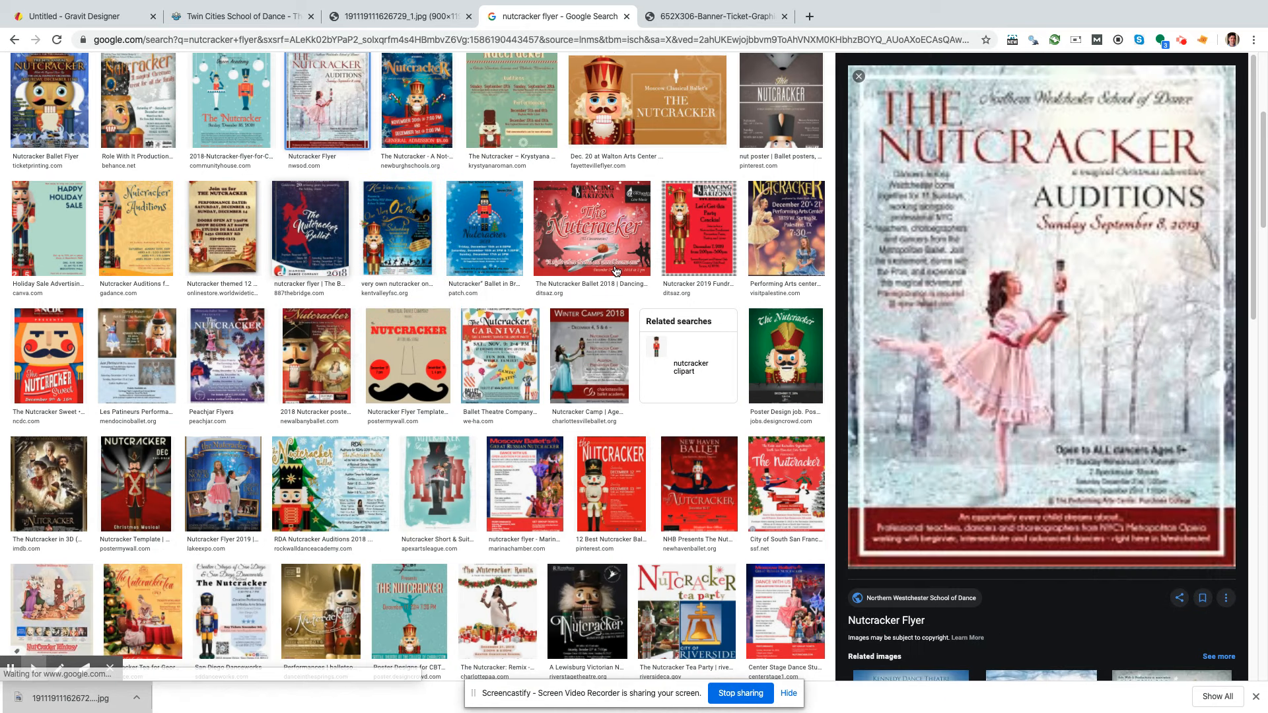
right_click(921, 213)
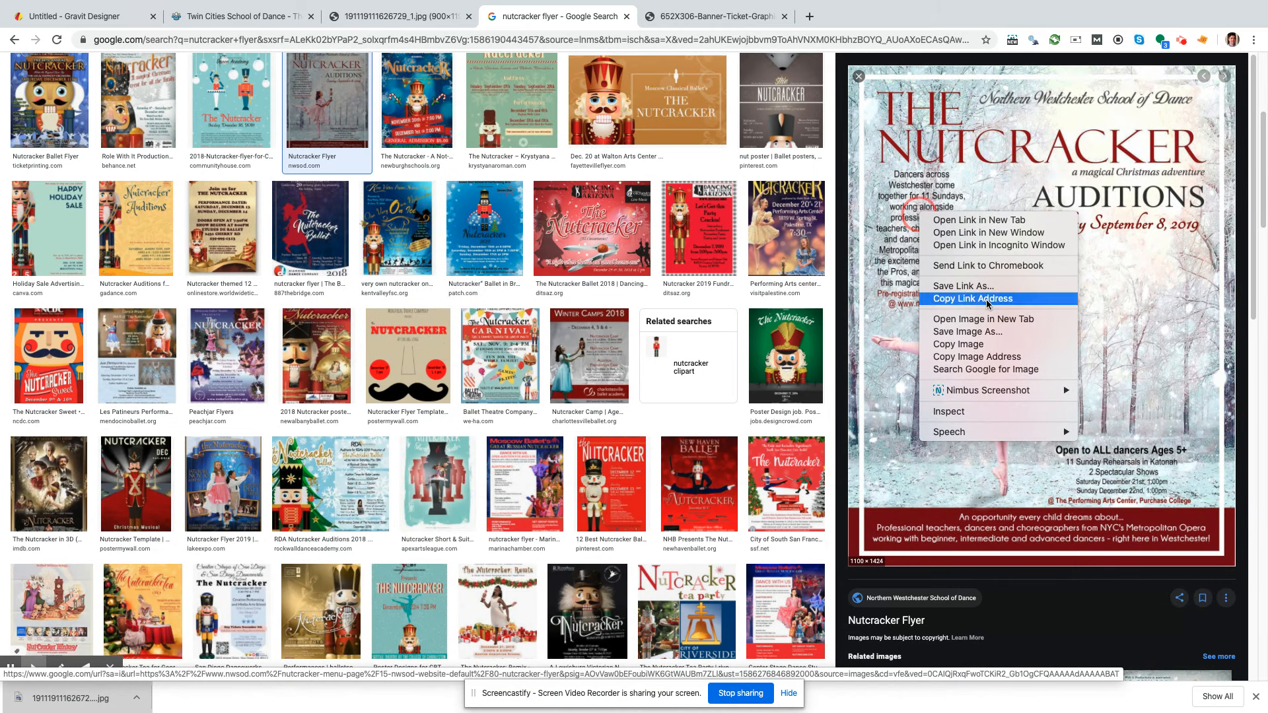
click(1004, 319)
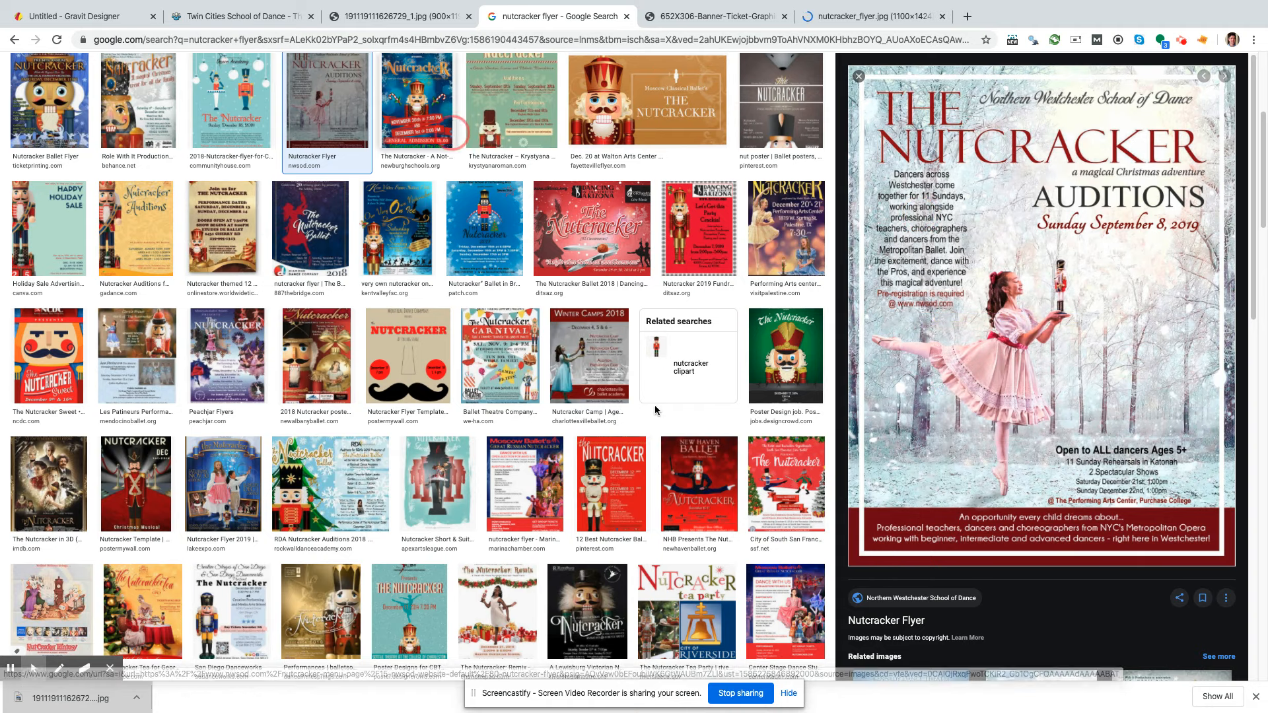
- Scan more Nutcracker flyer results, and view the opened San Jose Dance Theatre banner and Northern Westchester flyer at full size
scroll(627, 407, down, 3)
scroll(627, 407, down, 1)
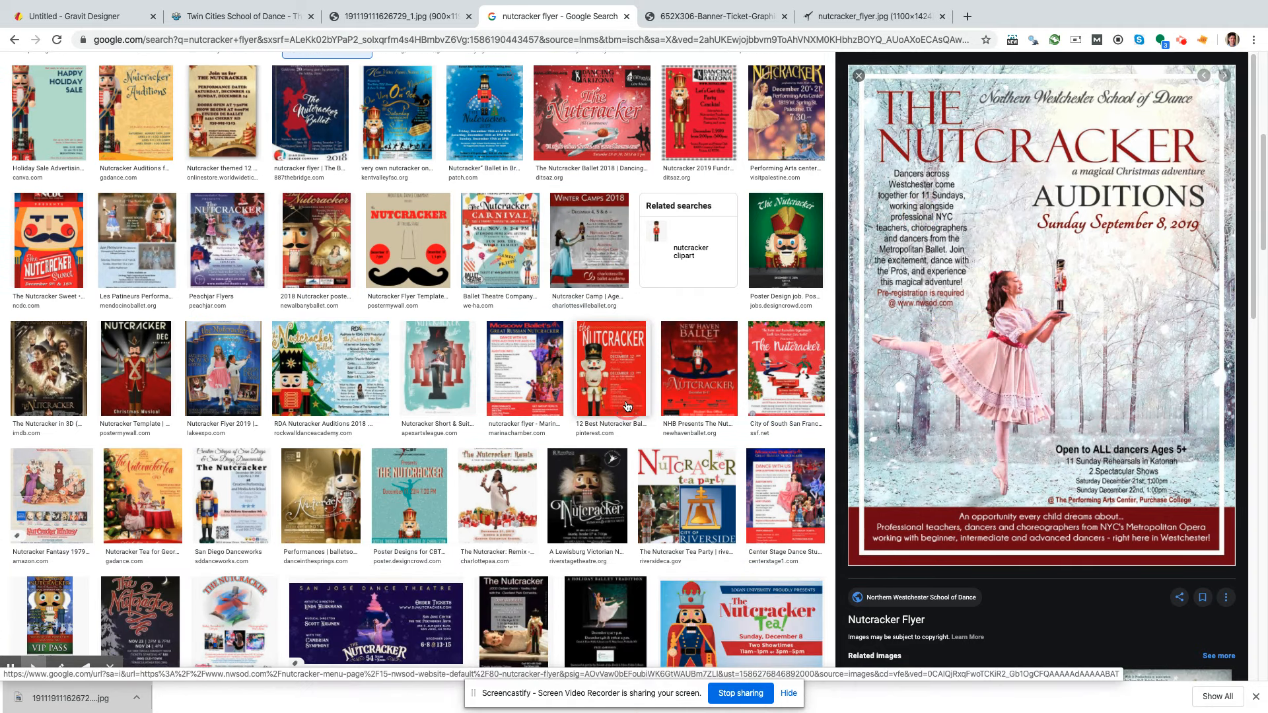
scroll(625, 400, down, 2)
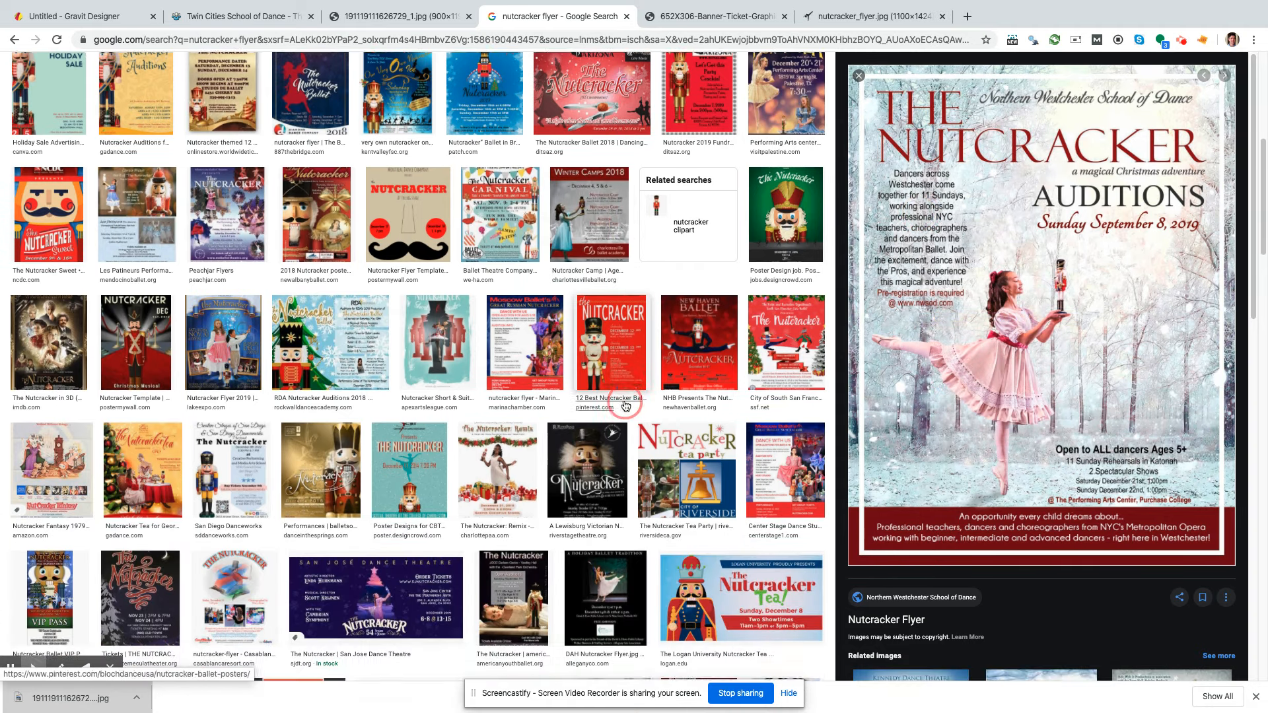
scroll(625, 406, down, 2)
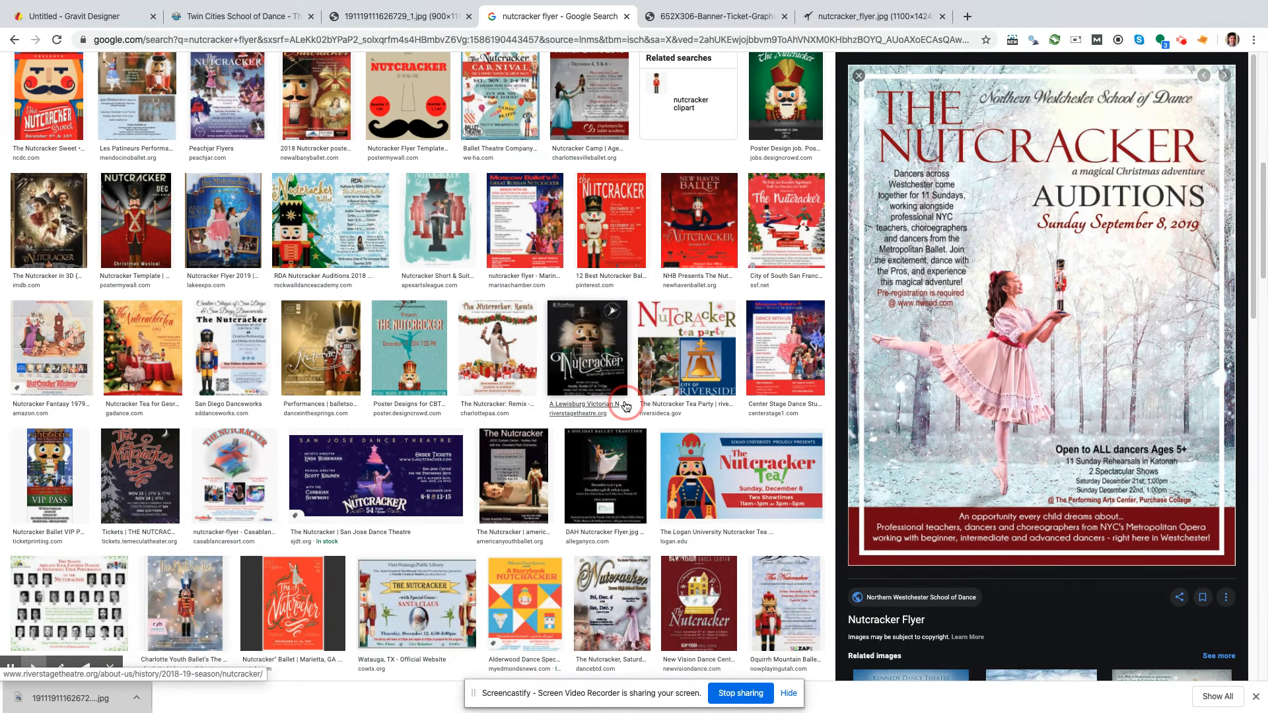
click(724, 17)
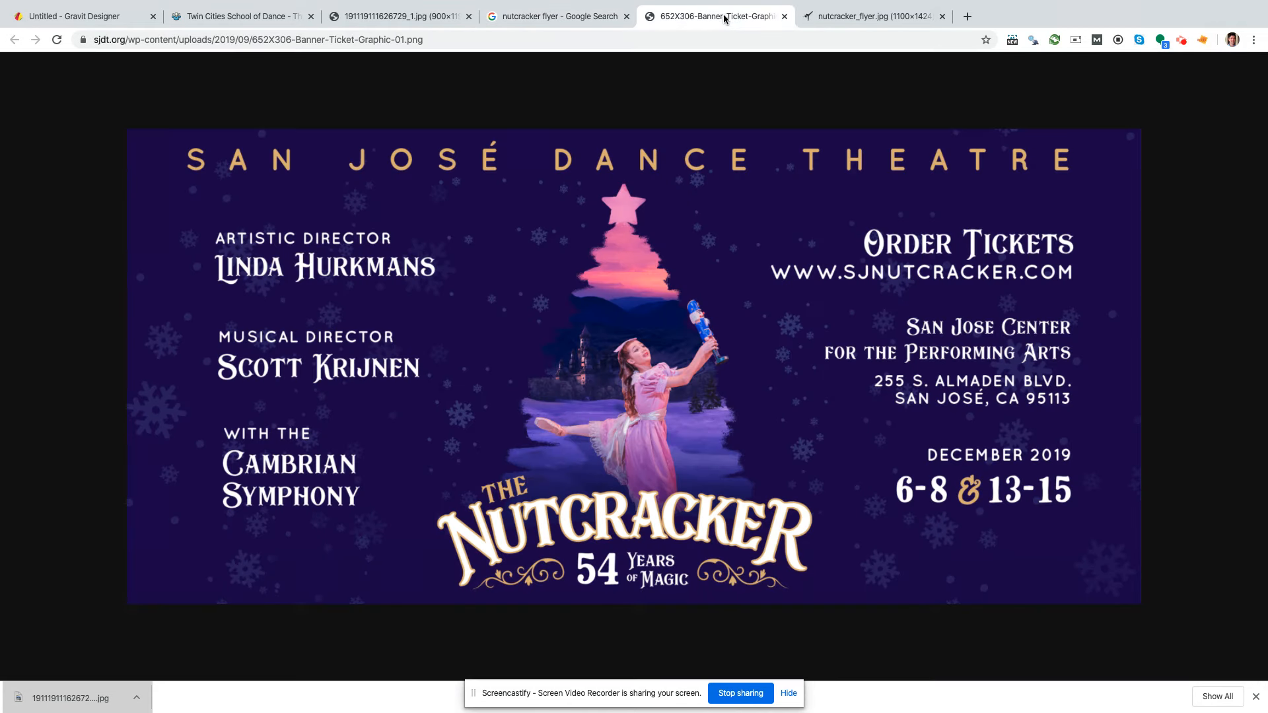
click(861, 20)
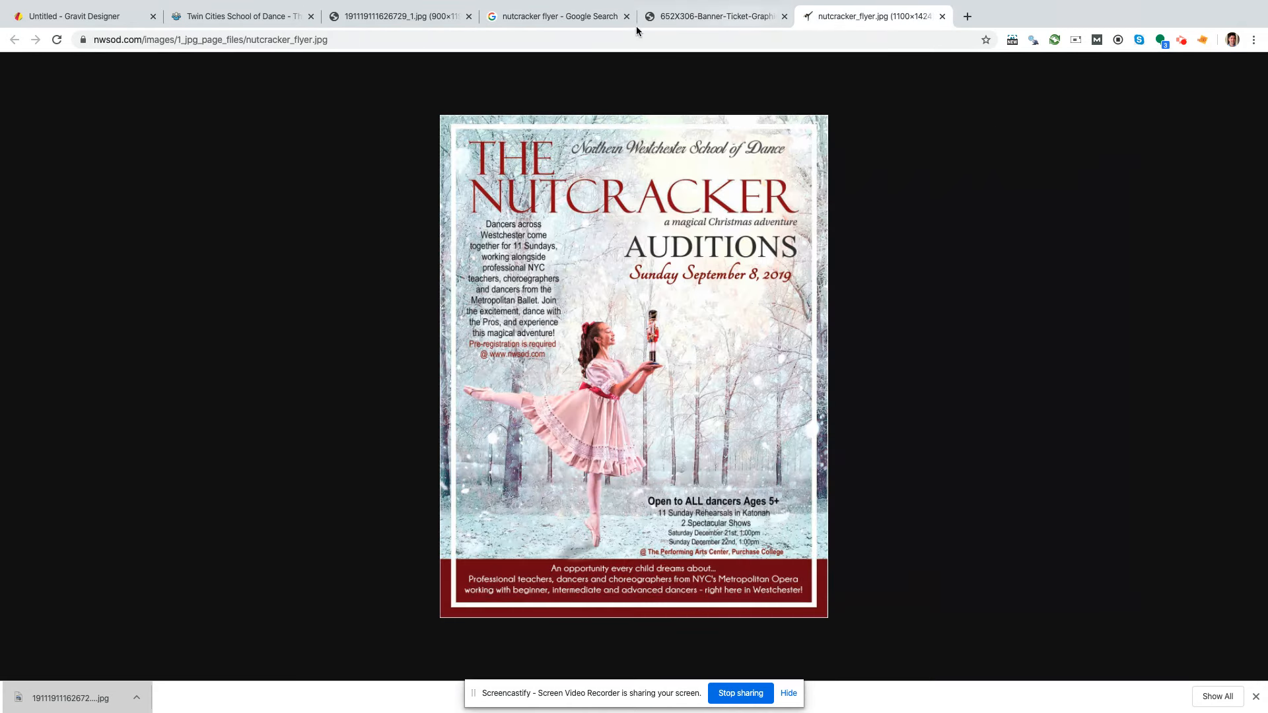
click(602, 18)
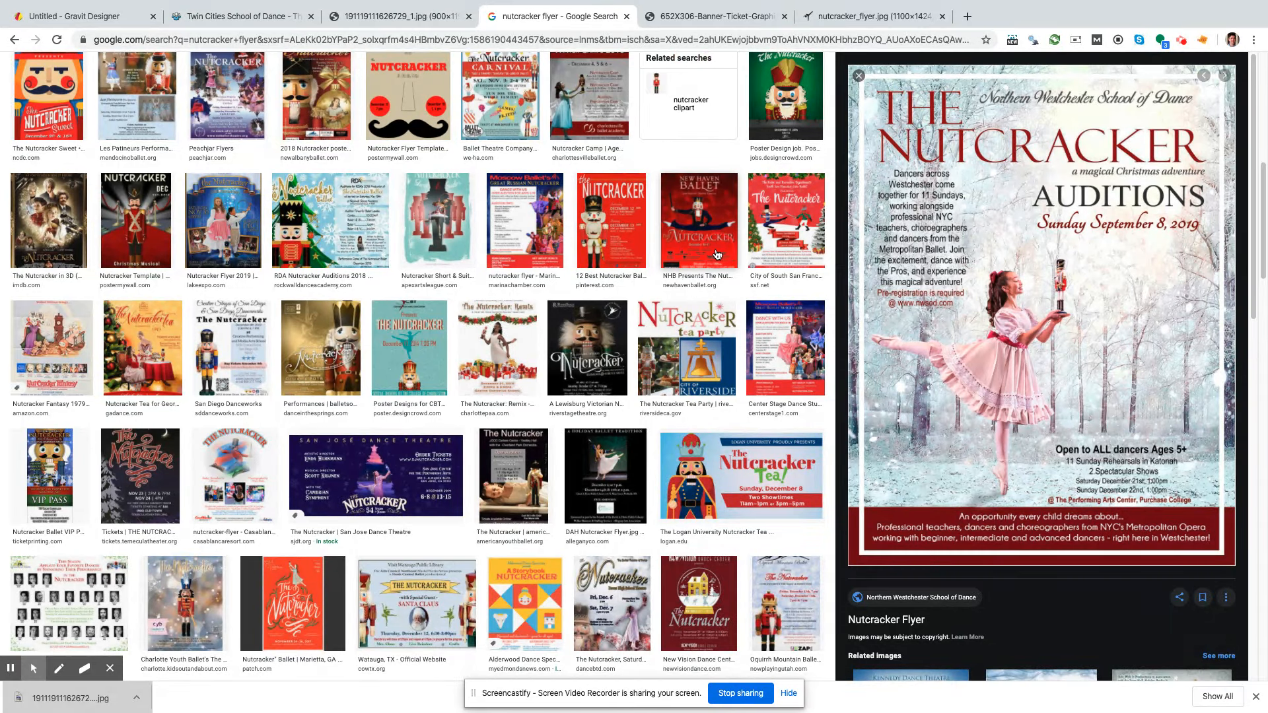
- Compare the design of the San Jose Dance Theatre banner with that of the Northern Westchester auditions flyer, alternating between their opened images
click(337, 334)
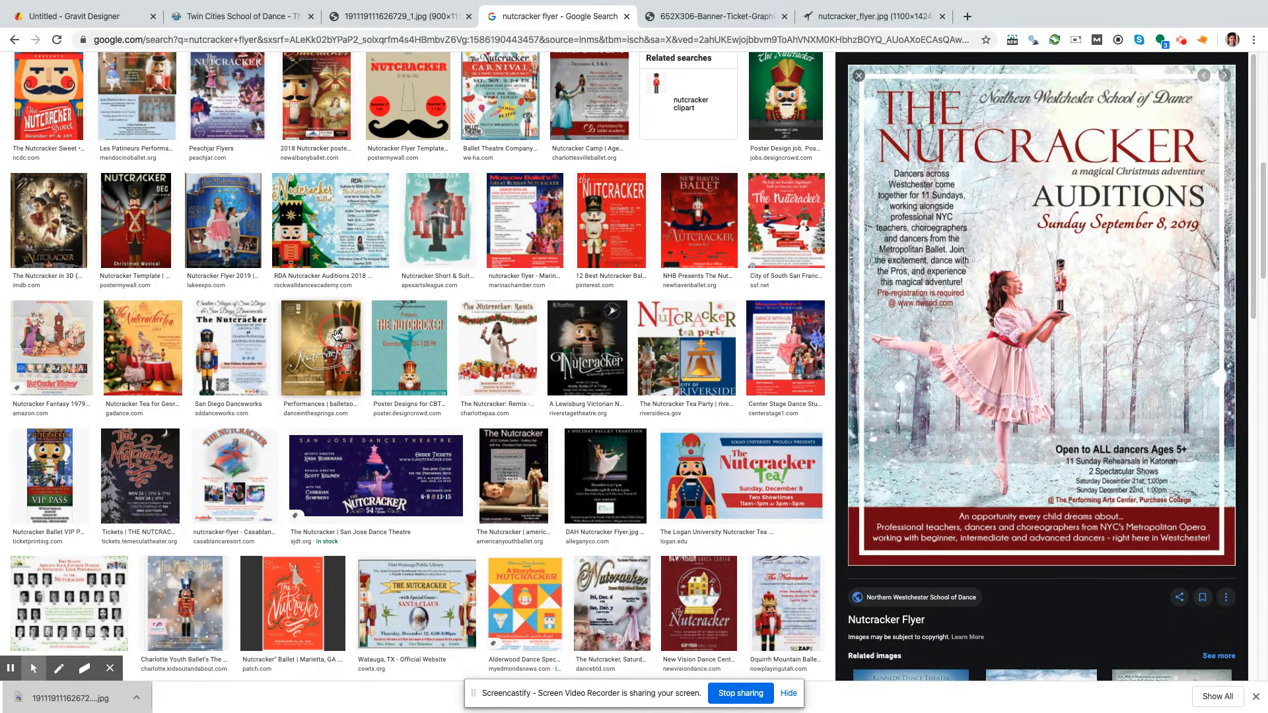
click(210, 340)
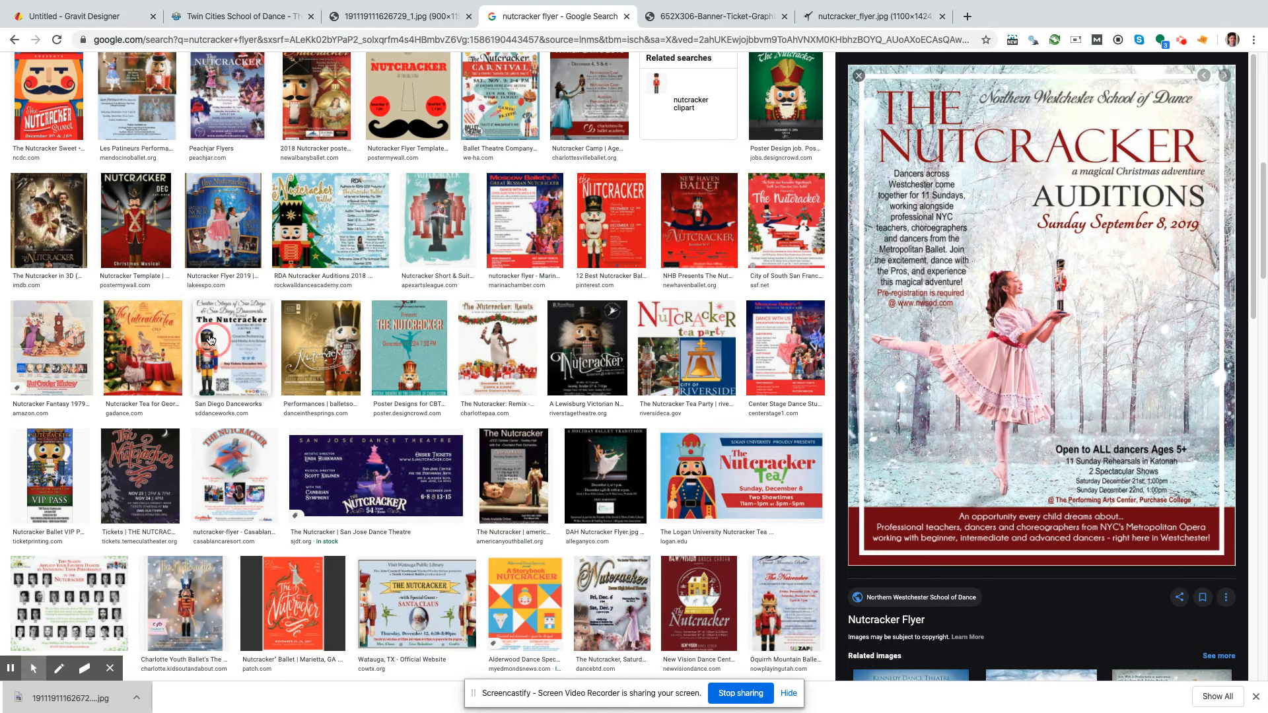
scroll(210, 340, up, 3)
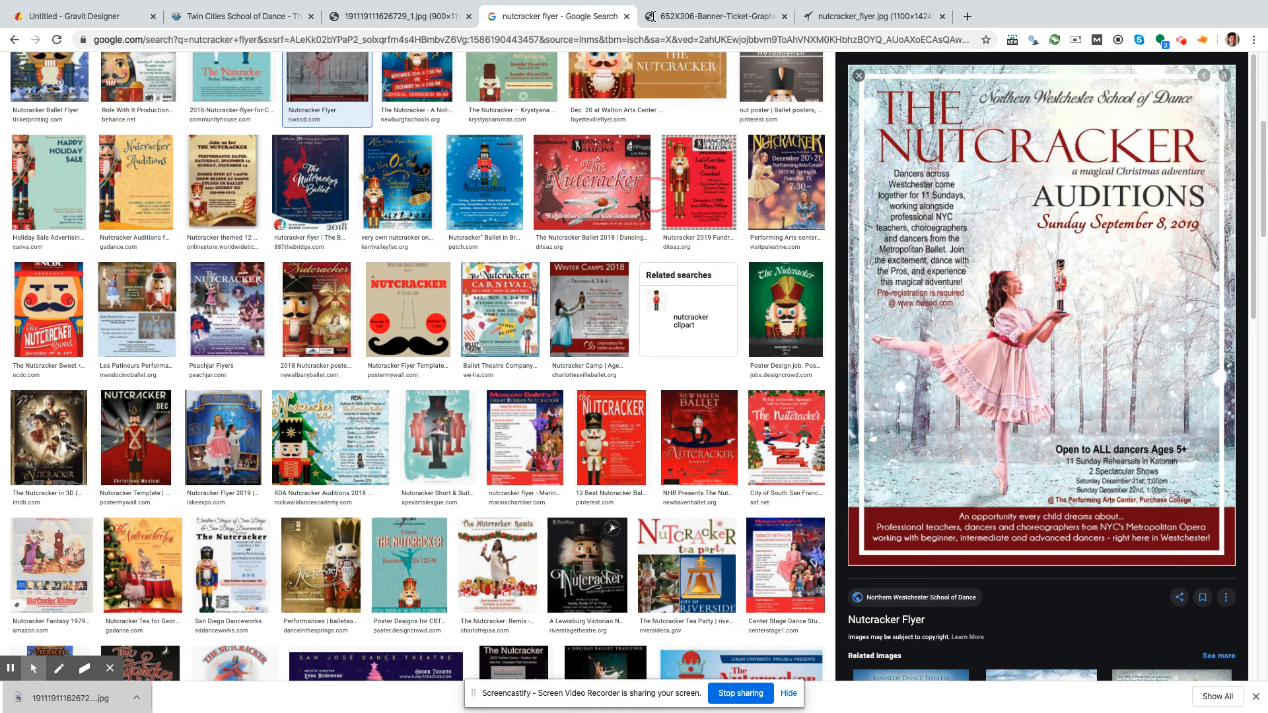
click(691, 17)
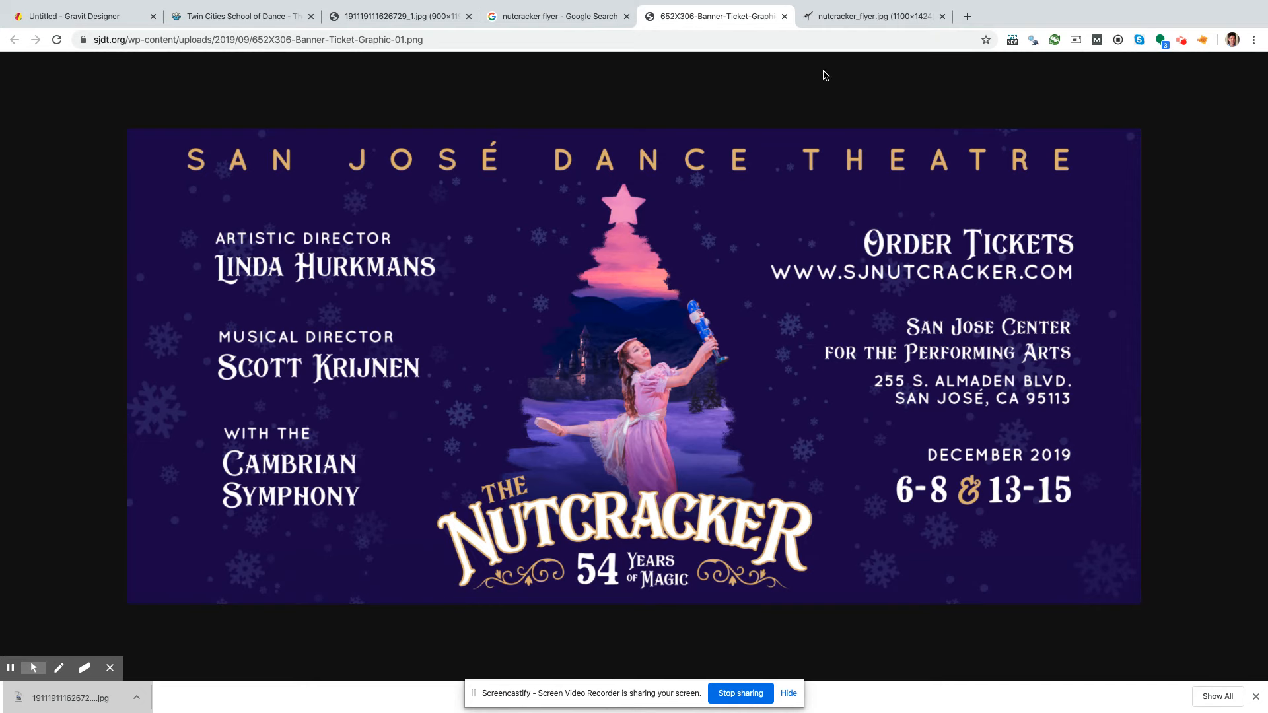
click(843, 18)
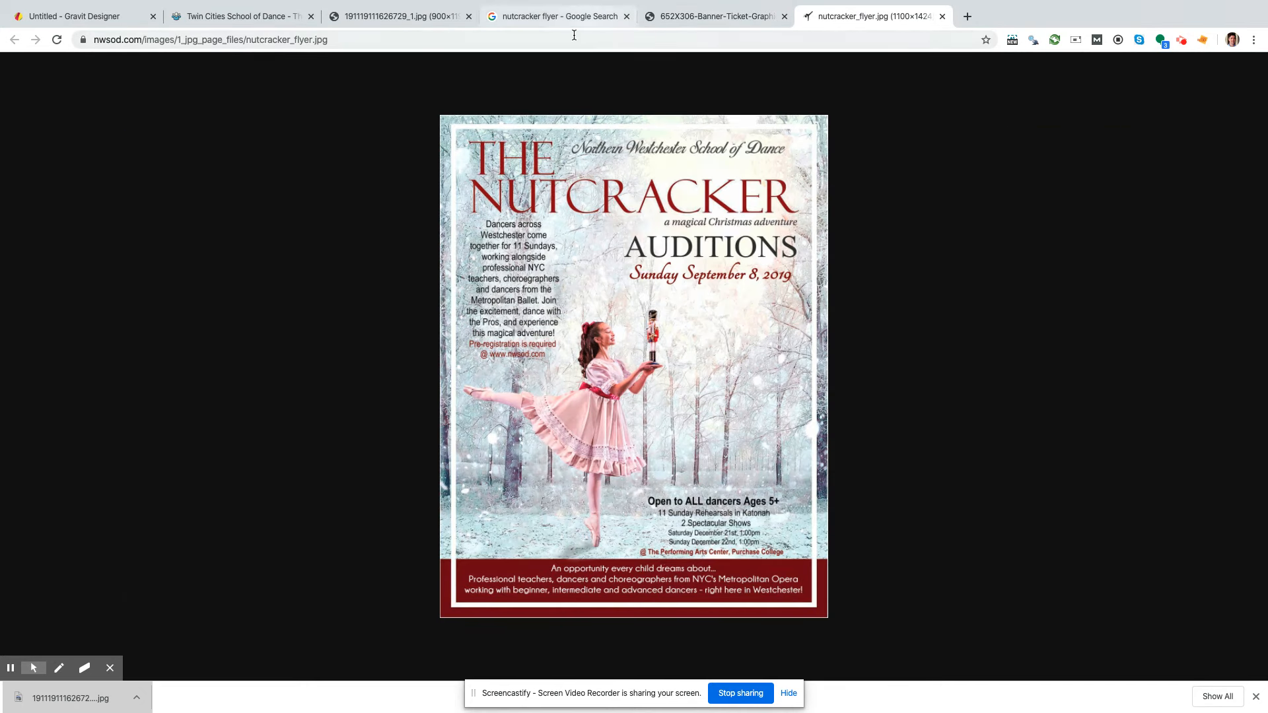
click(707, 19)
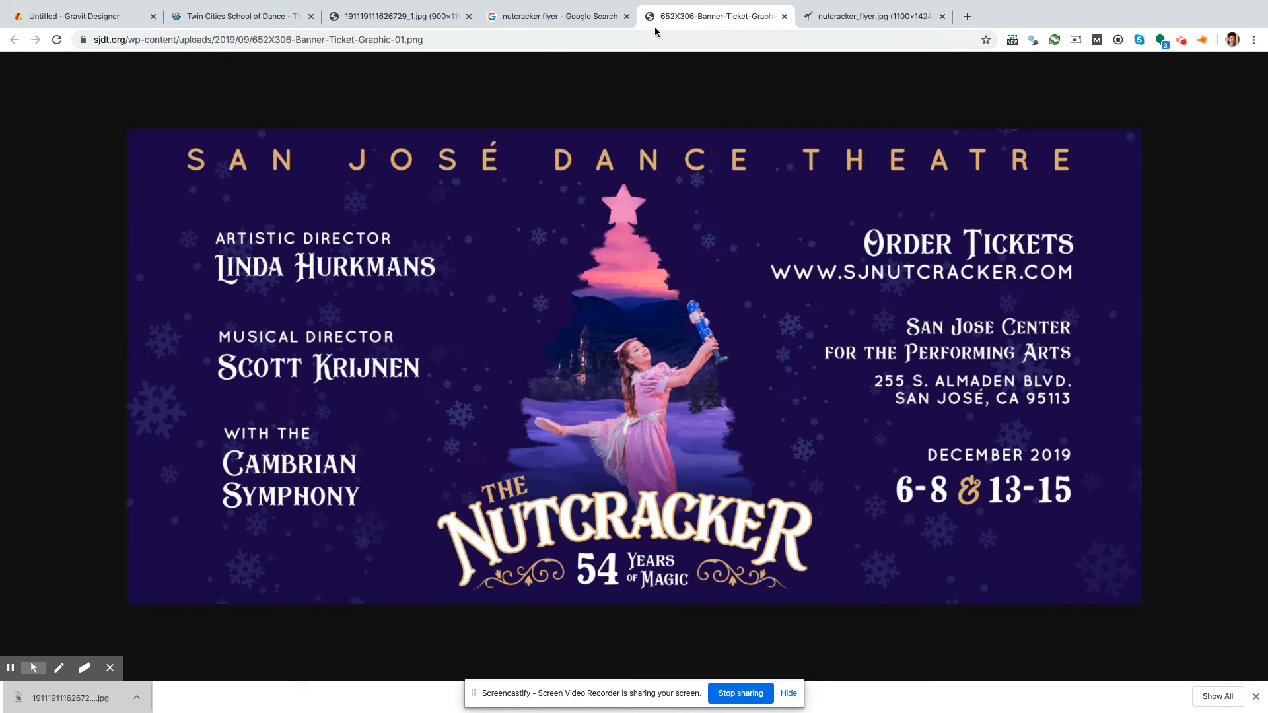
- Return to the image results and preview the Moscow Ballet's Great Russian Nutcracker audition flyer from the Marina Chamber of Commerce
click(574, 25)
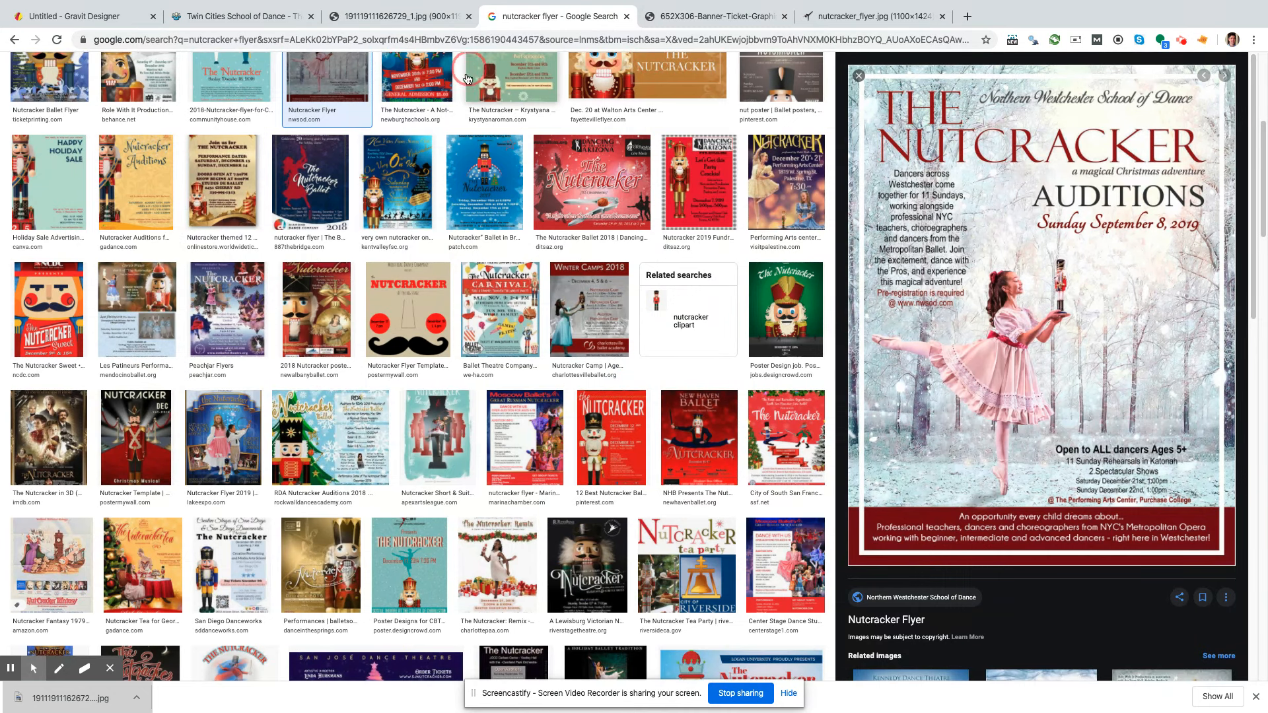
click(674, 341)
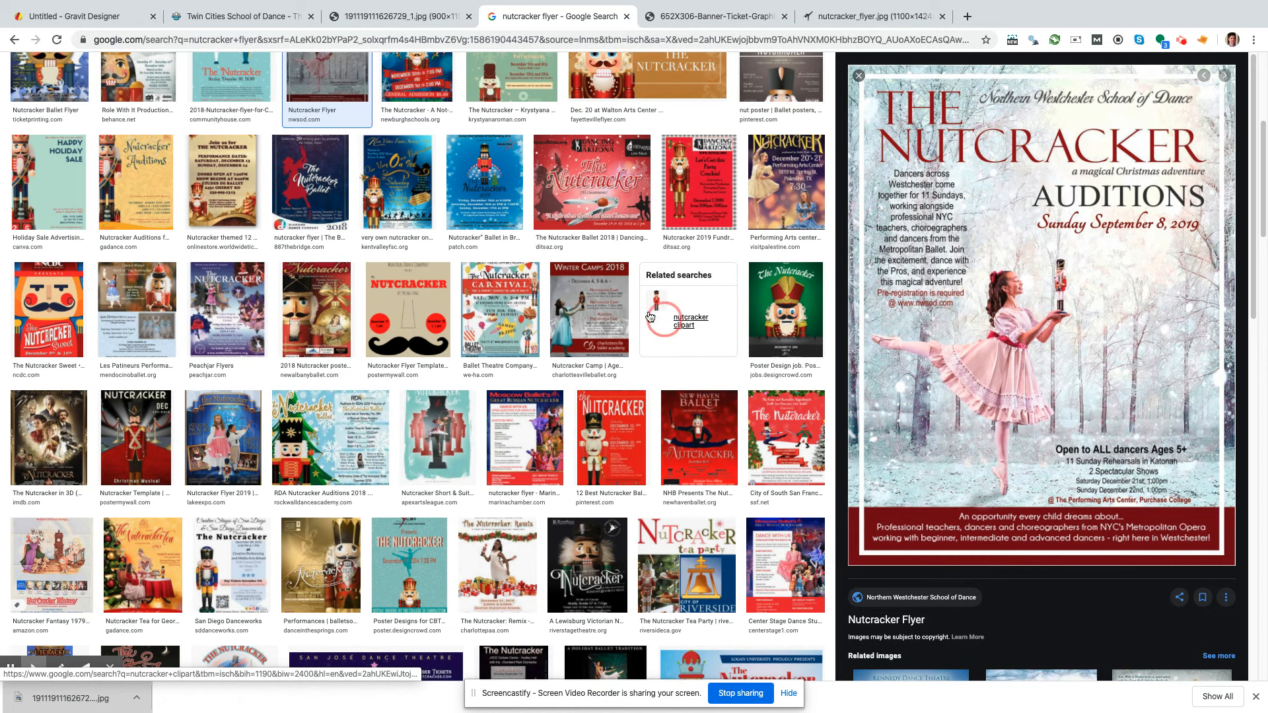
scroll(633, 337, down, 1)
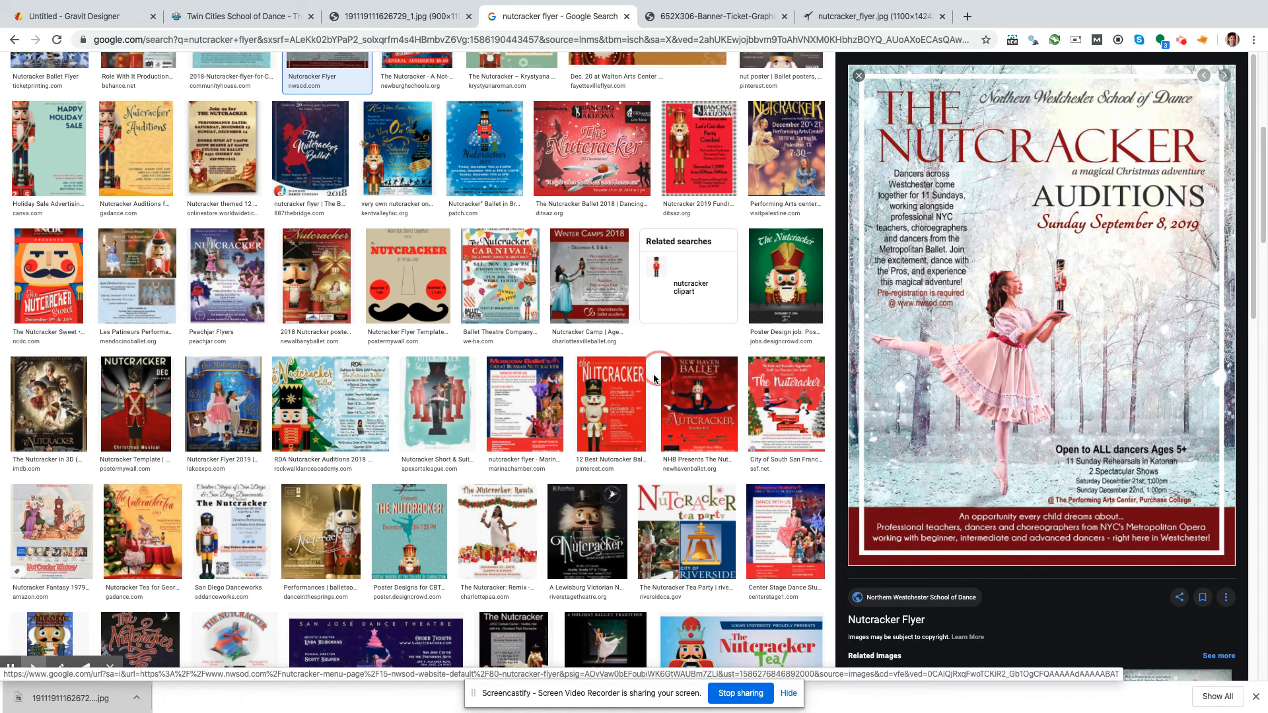
scroll(646, 396, down, 1)
scroll(647, 411, down, 1)
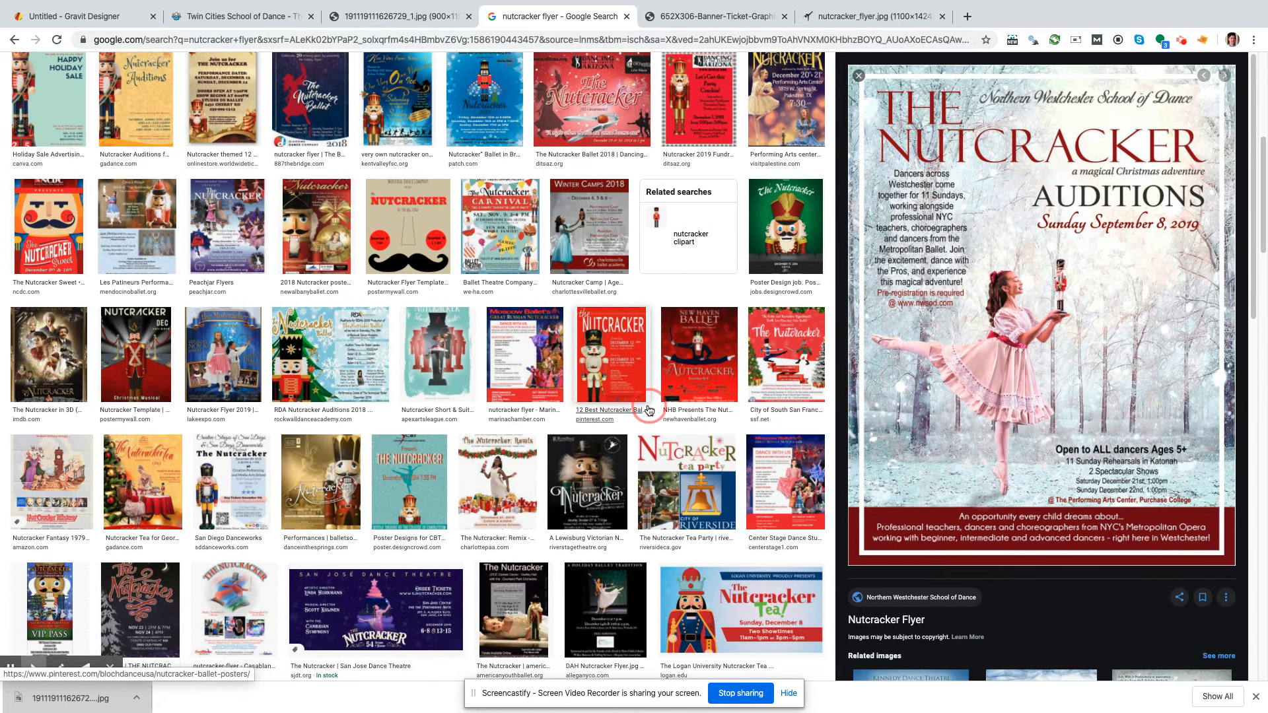
scroll(648, 411, down, 1)
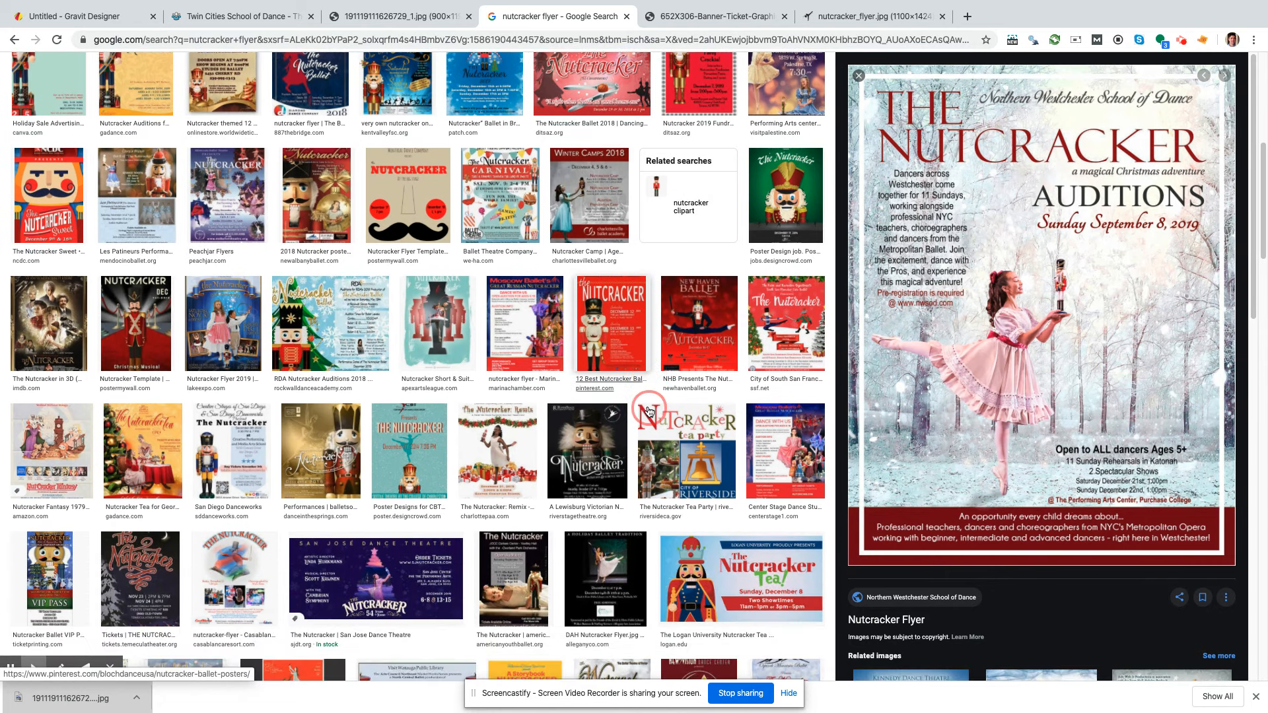
click(526, 331)
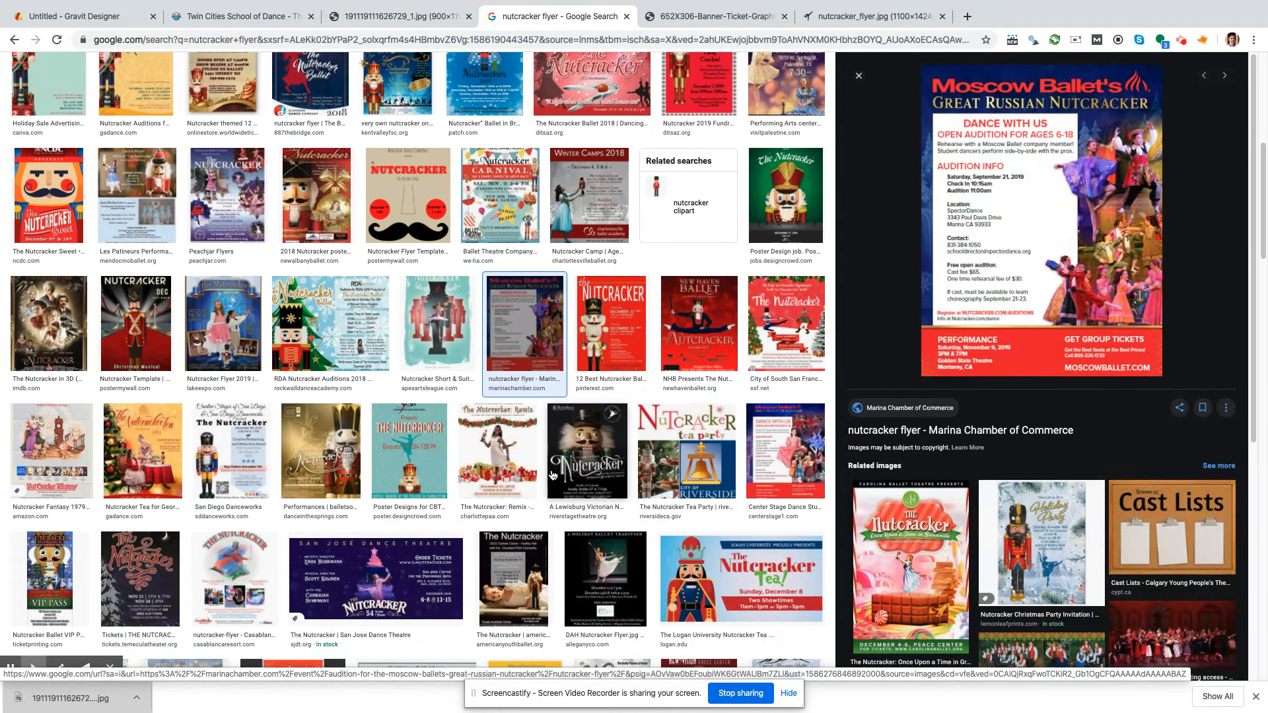
- Preview the Georgia Dance Theatre Nutcracker Tea flyer and the DAH Nutcracker flyer from Allegany County, examining their layouts
scroll(545, 497, down, 1)
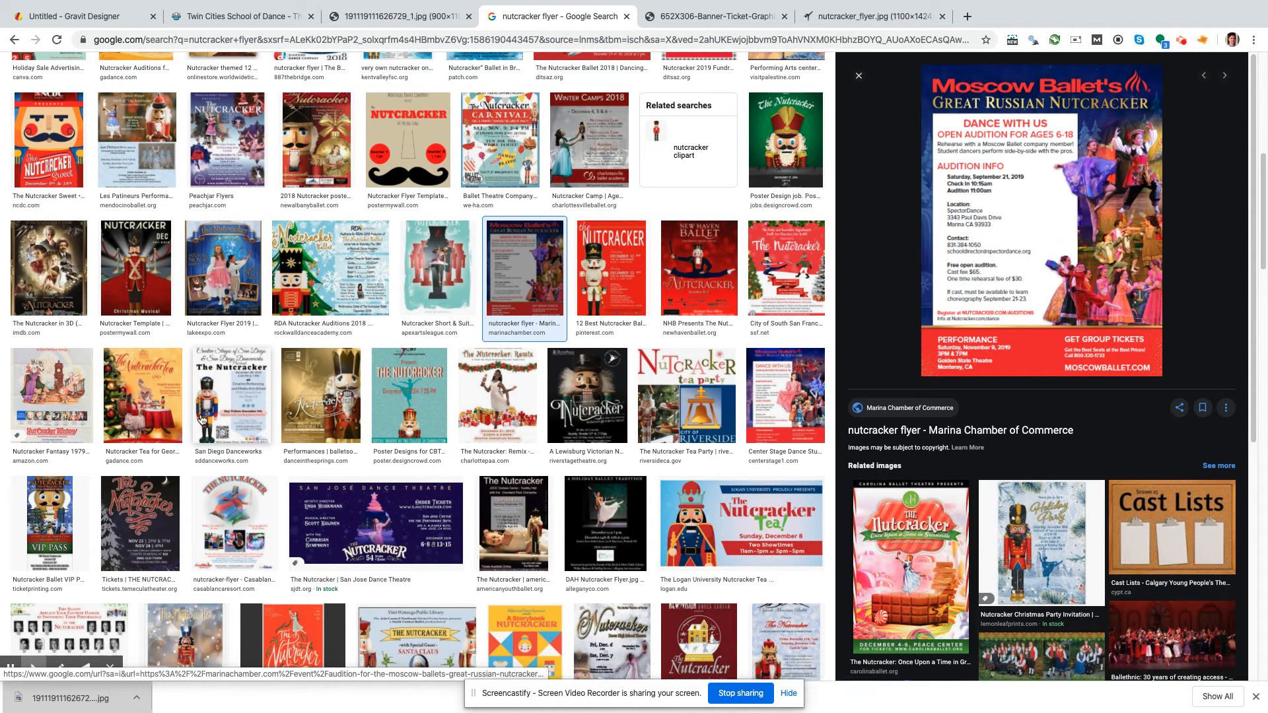
click(154, 414)
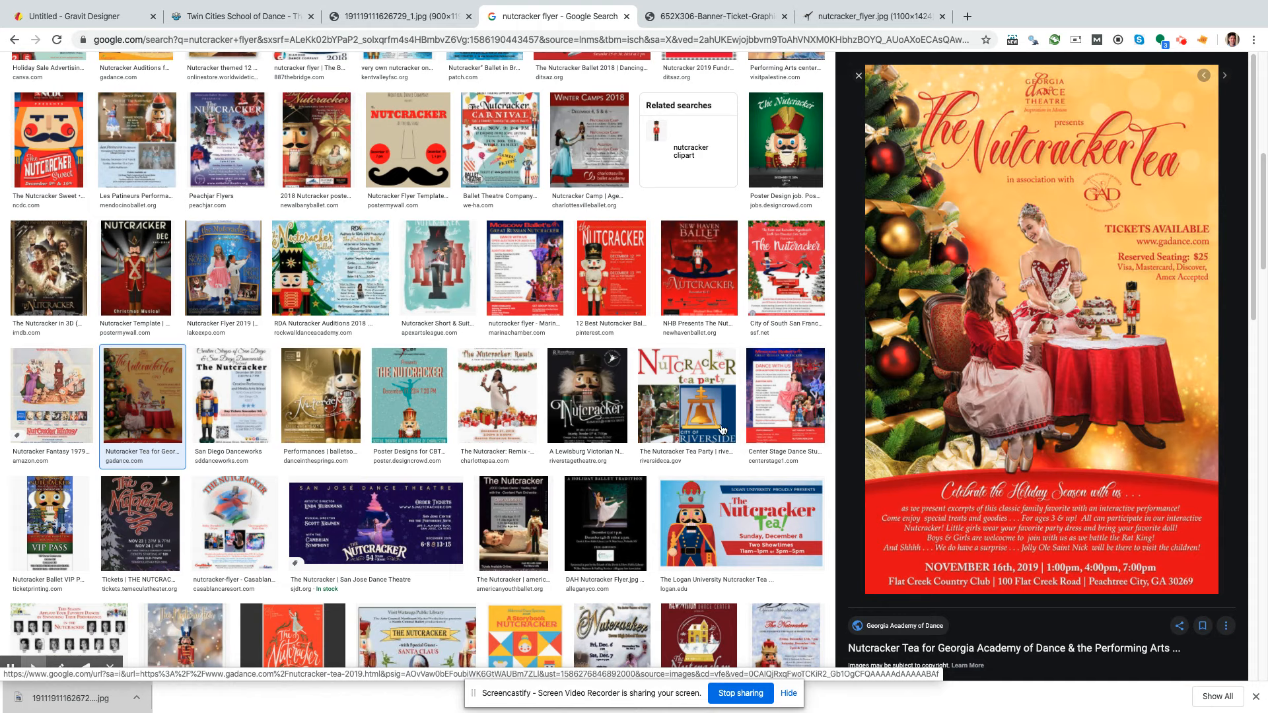
scroll(704, 430, down, 1)
scroll(702, 424, down, 1)
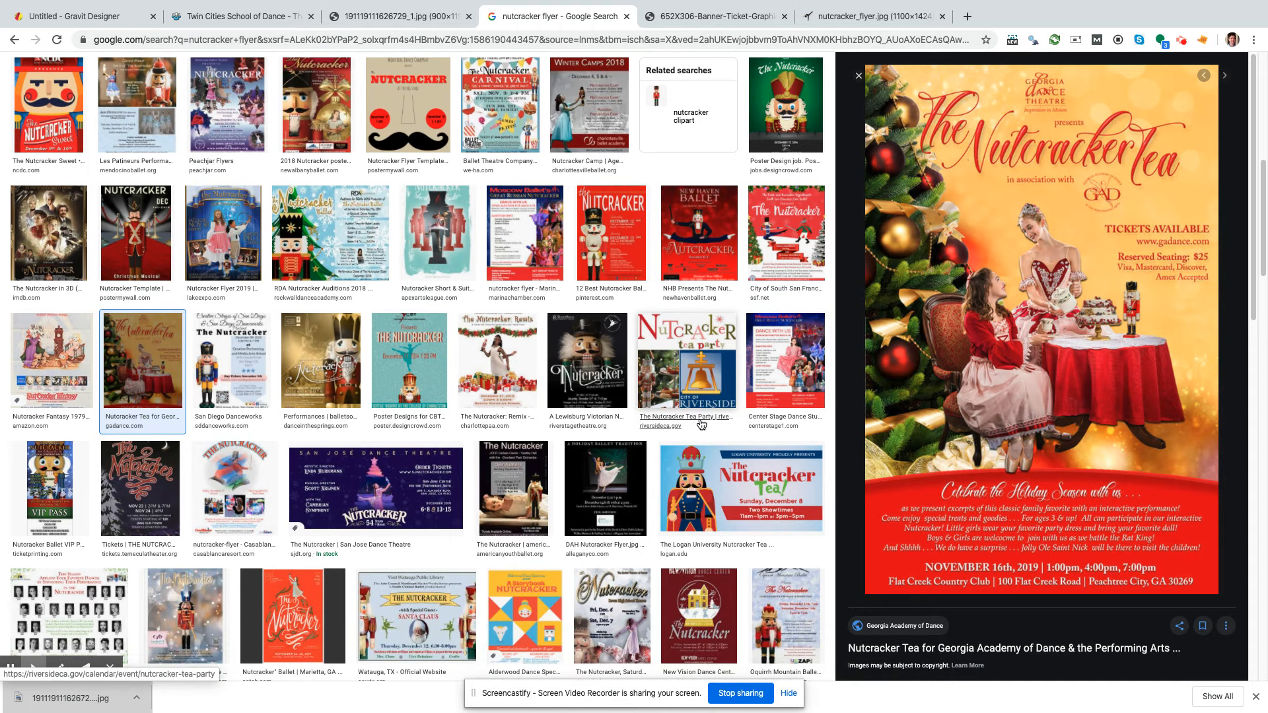
scroll(687, 383, down, 2)
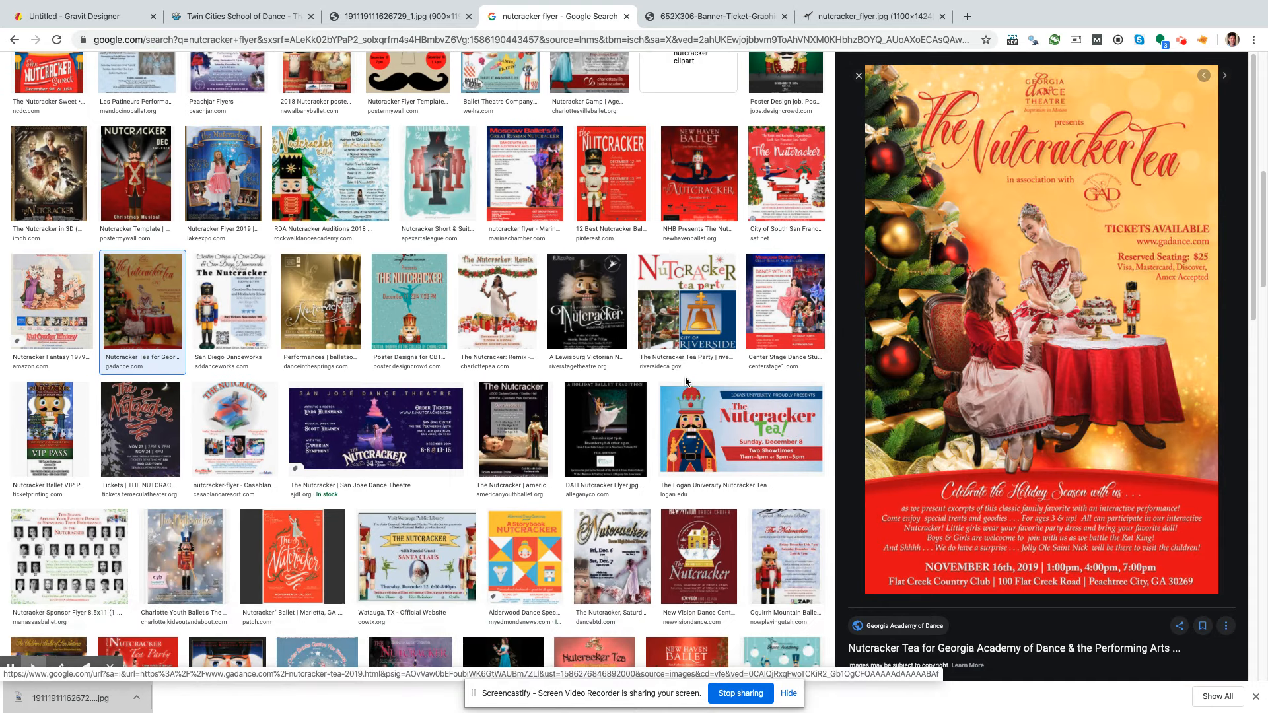
scroll(685, 381, down, 1)
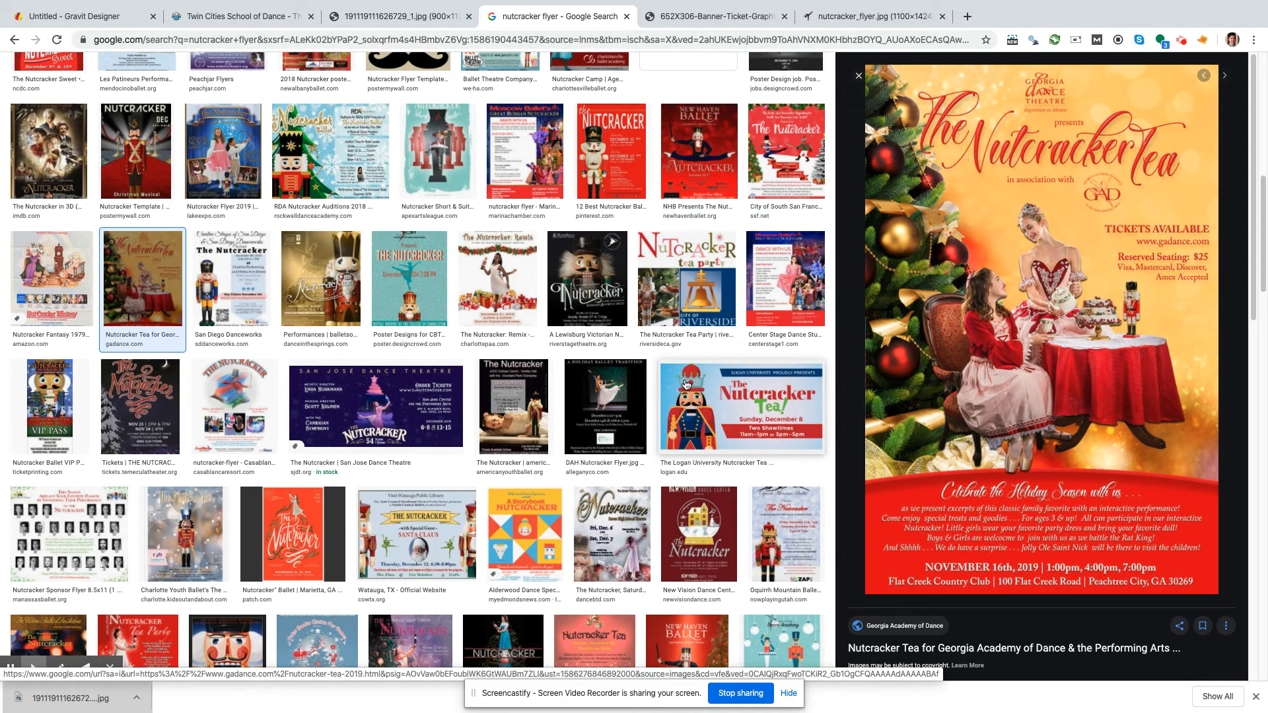
click(624, 415)
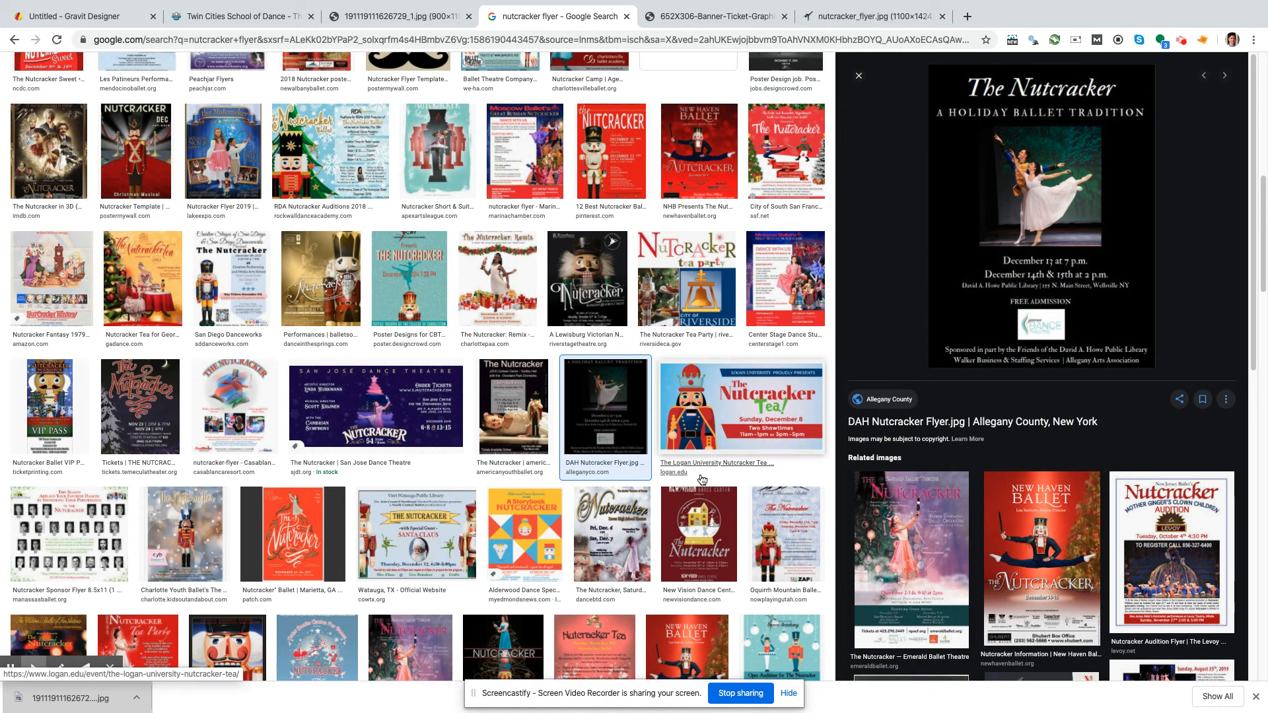
- Preview the red GA Metro Dance Theatre Nutcracker poster from the results and open its image in a new tab
scroll(698, 481, down, 1)
scroll(698, 481, down, 1)
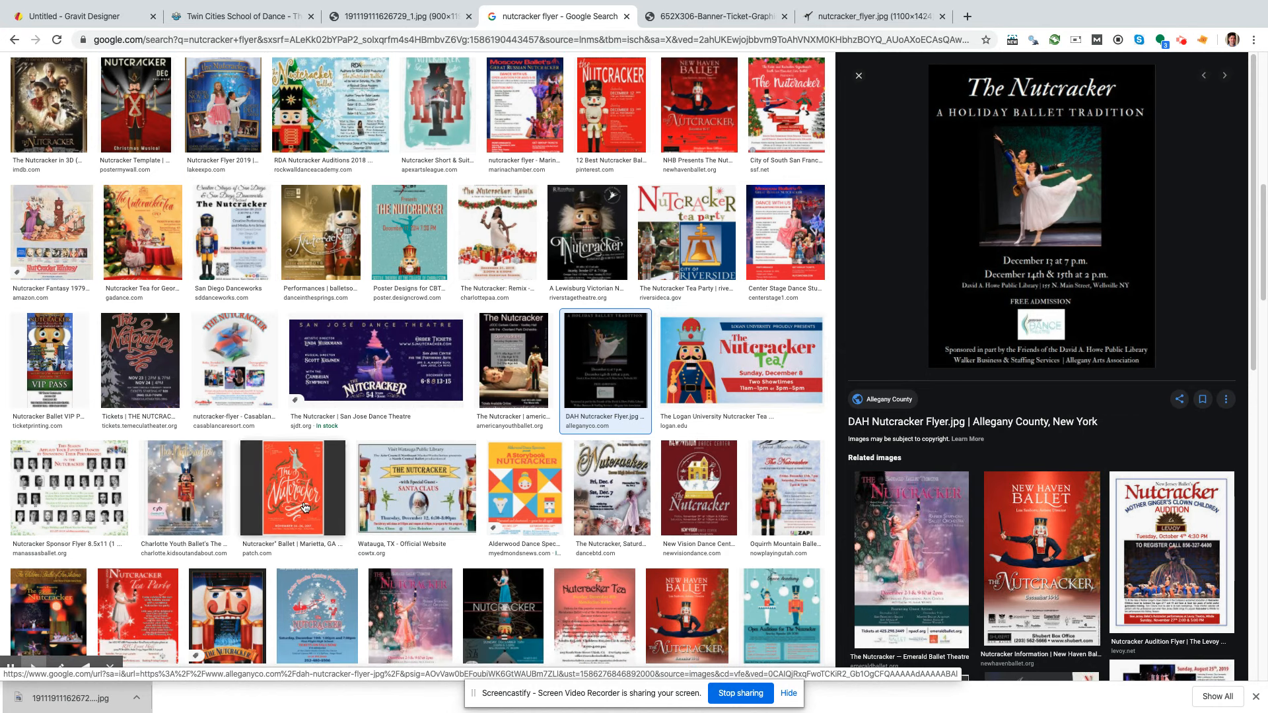
click(292, 489)
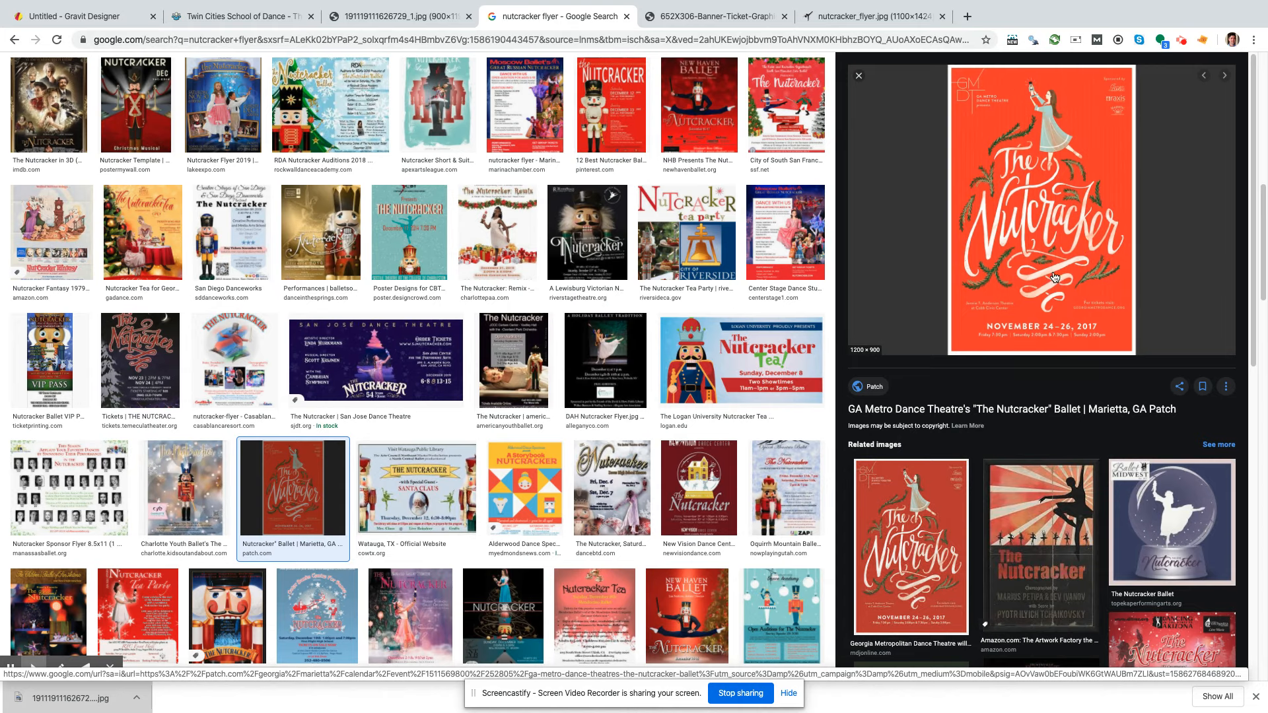
right_click(1052, 245)
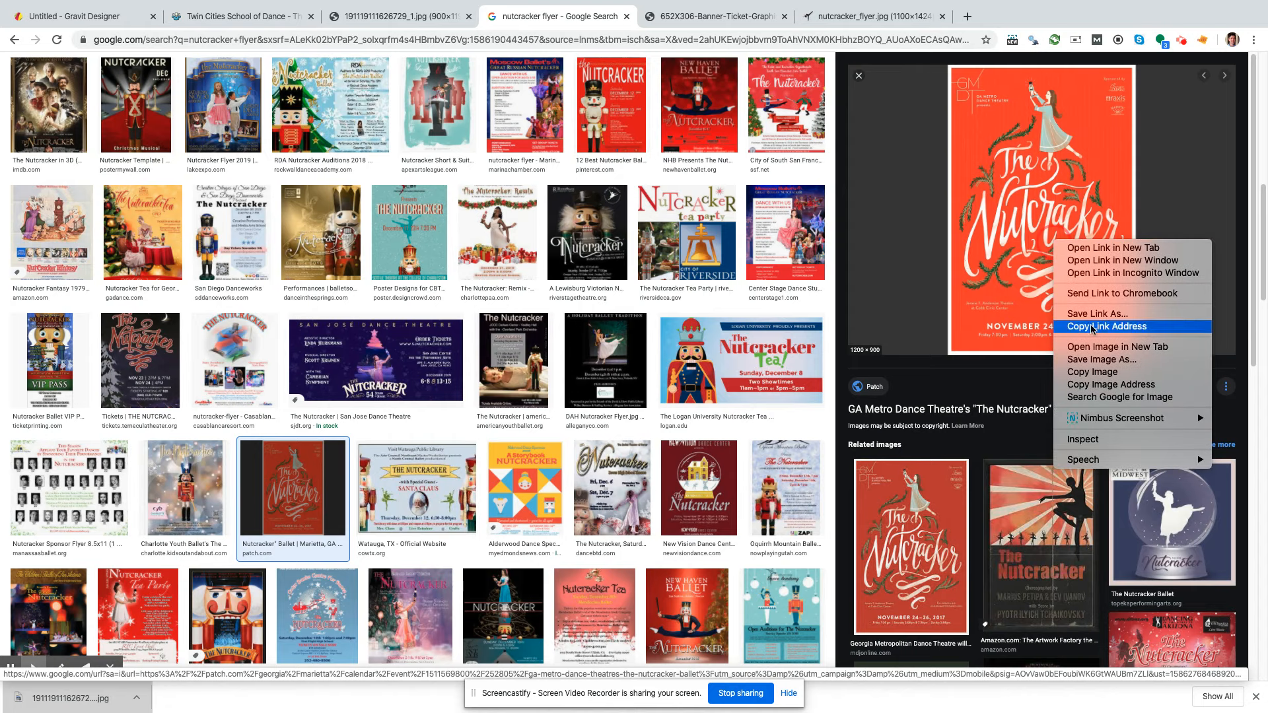
click(1124, 347)
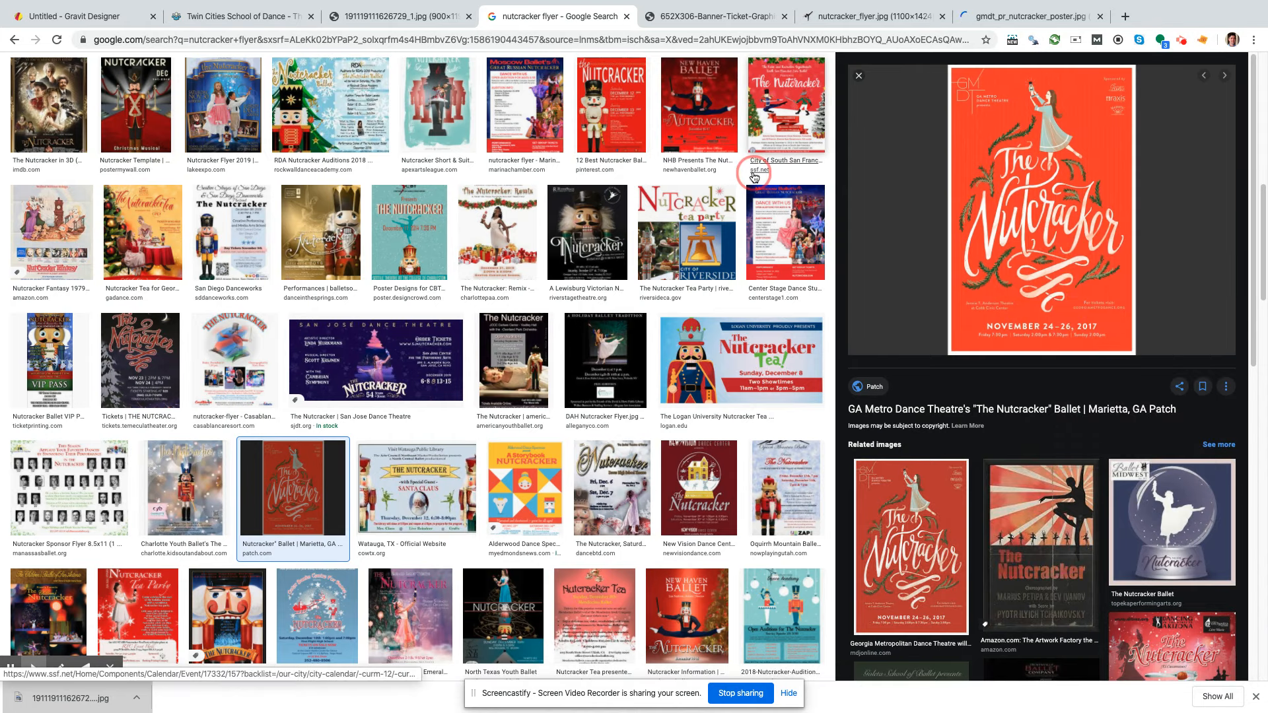
- Browse further down the Nutcracker flyer results and preview the Emerald Ballet Theatre poster from emeraldballet.org
scroll(676, 466, down, 2)
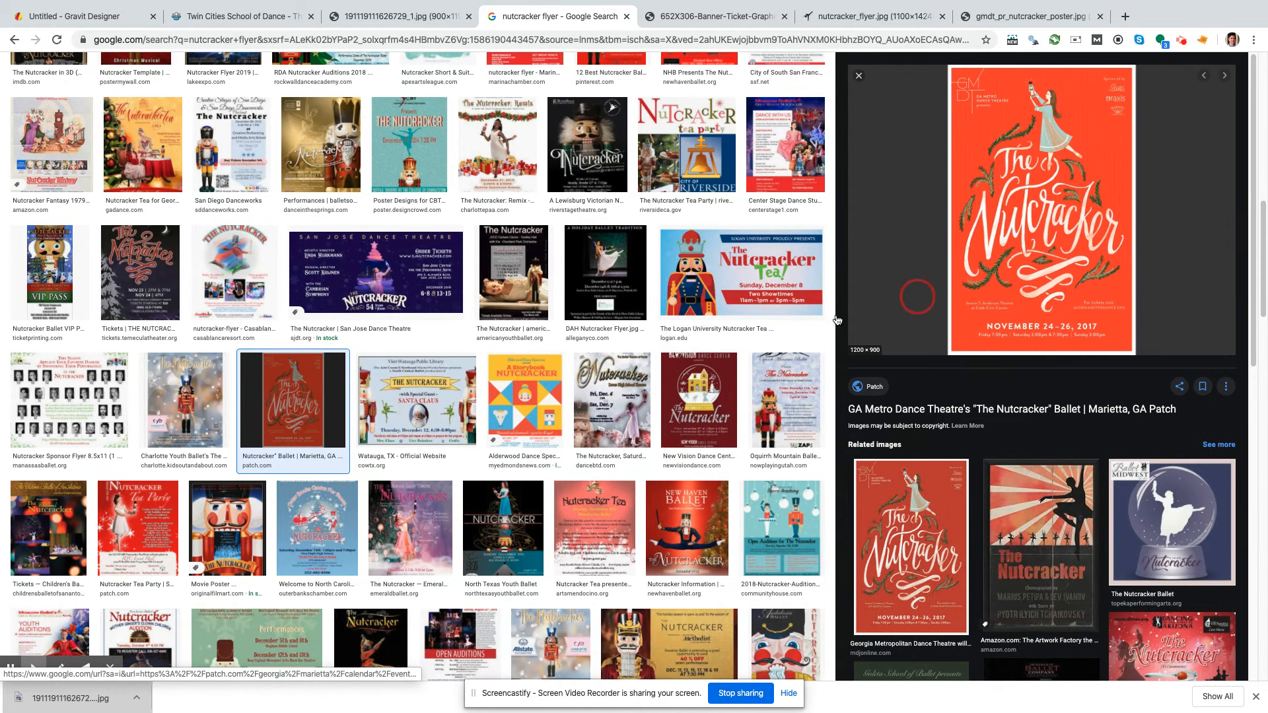
scroll(594, 433, down, 1)
scroll(594, 433, down, 1)
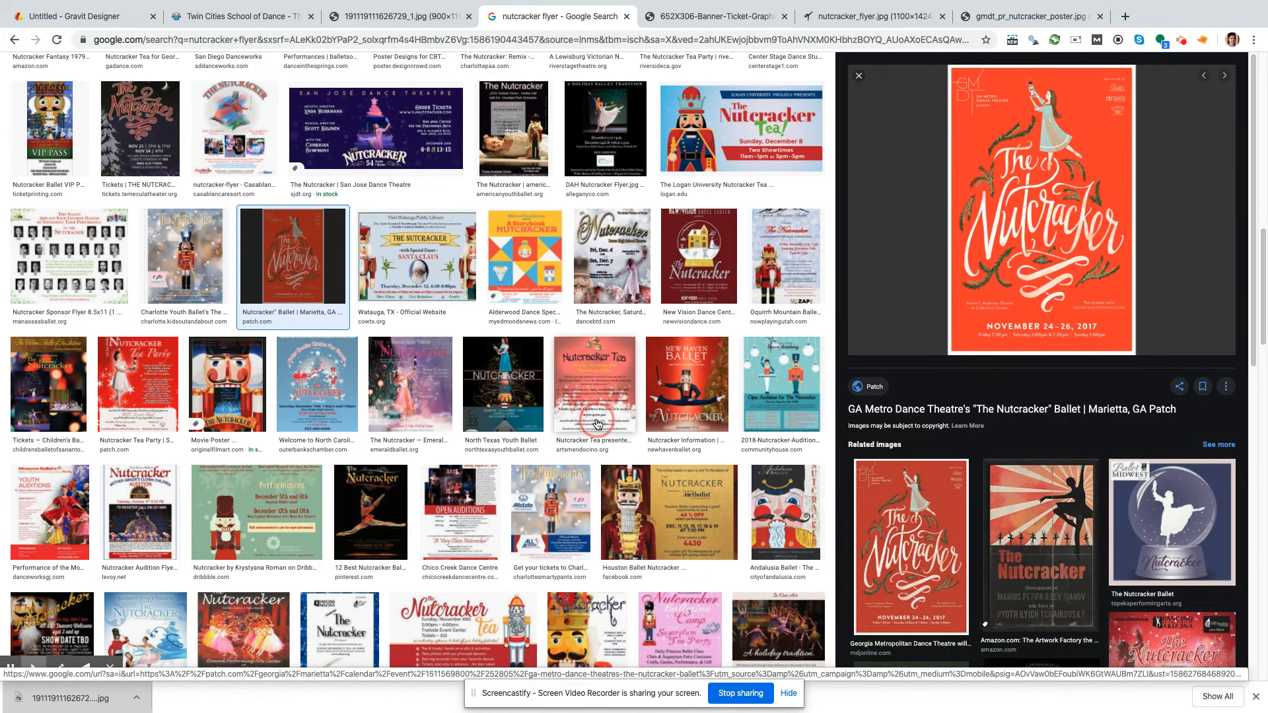
scroll(596, 425, down, 1)
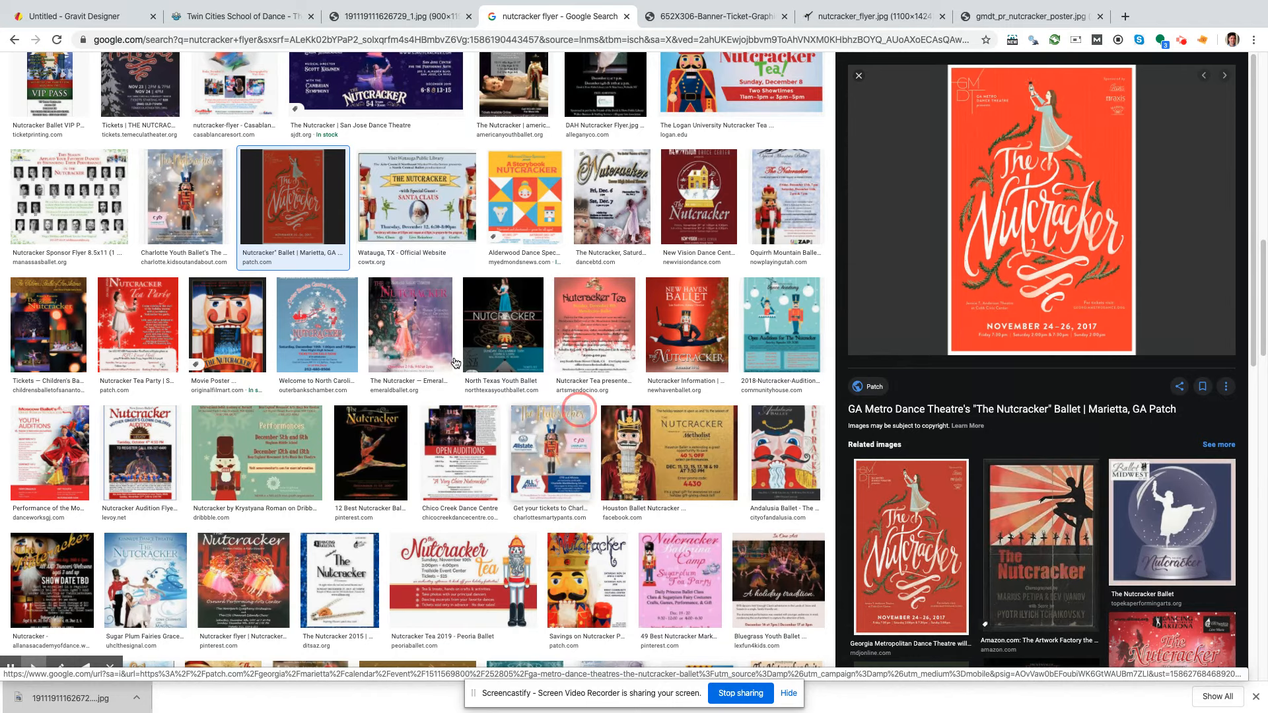
click(411, 332)
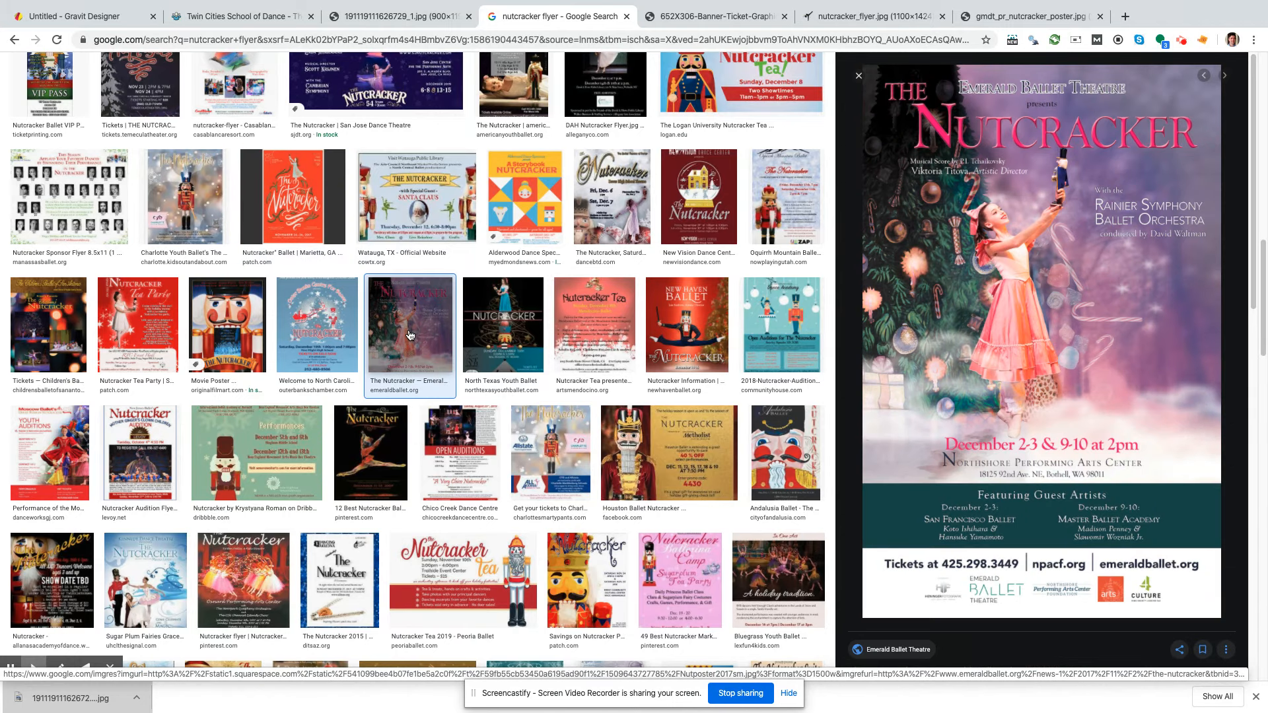
- Look through more flyer results and preview the Emerald Ballet Theatre poster from the Northshore Performing Arts Foundation
scroll(465, 354, down, 1)
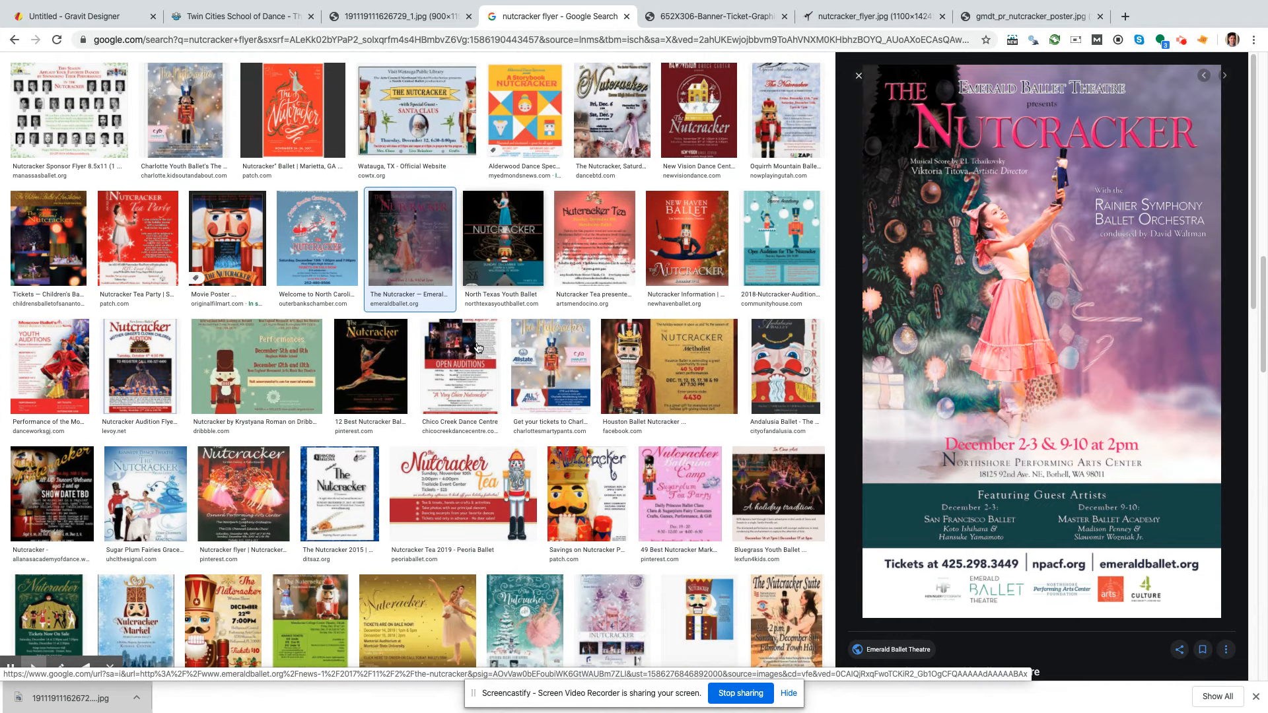
scroll(478, 348, down, 1)
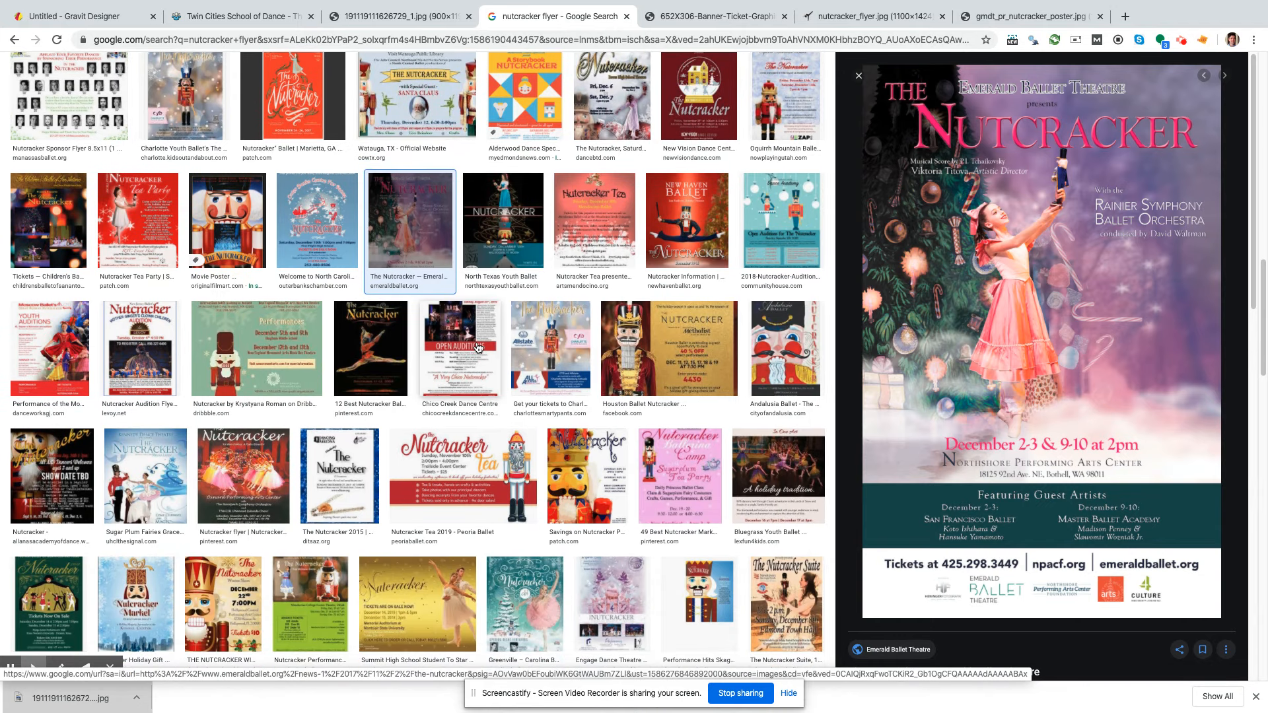
scroll(478, 348, down, 1)
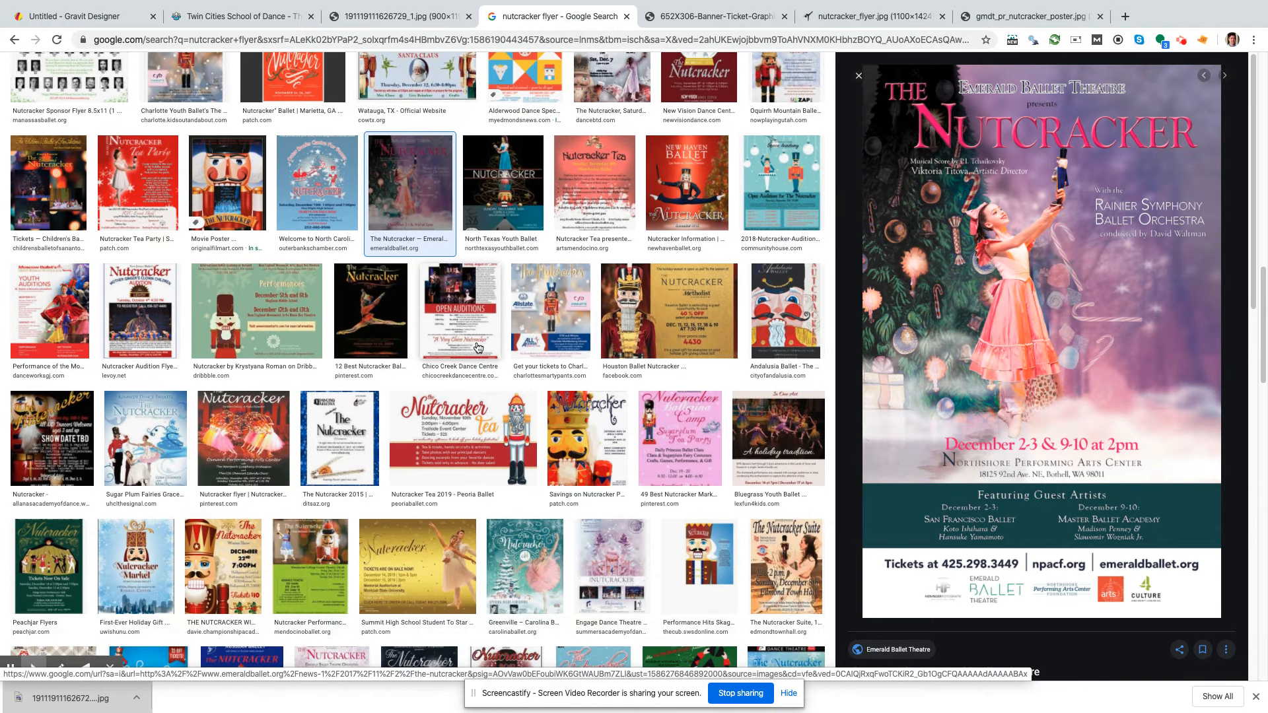
scroll(478, 348, down, 2)
scroll(613, 392, down, 2)
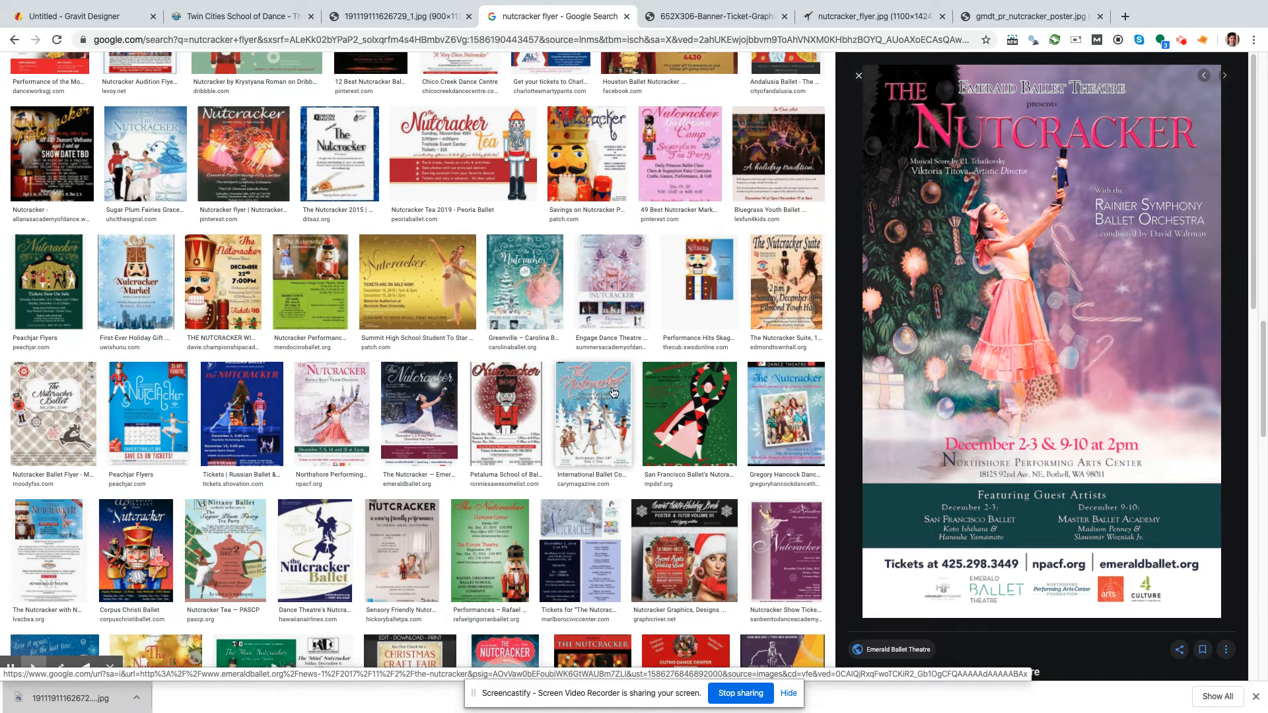
click(339, 426)
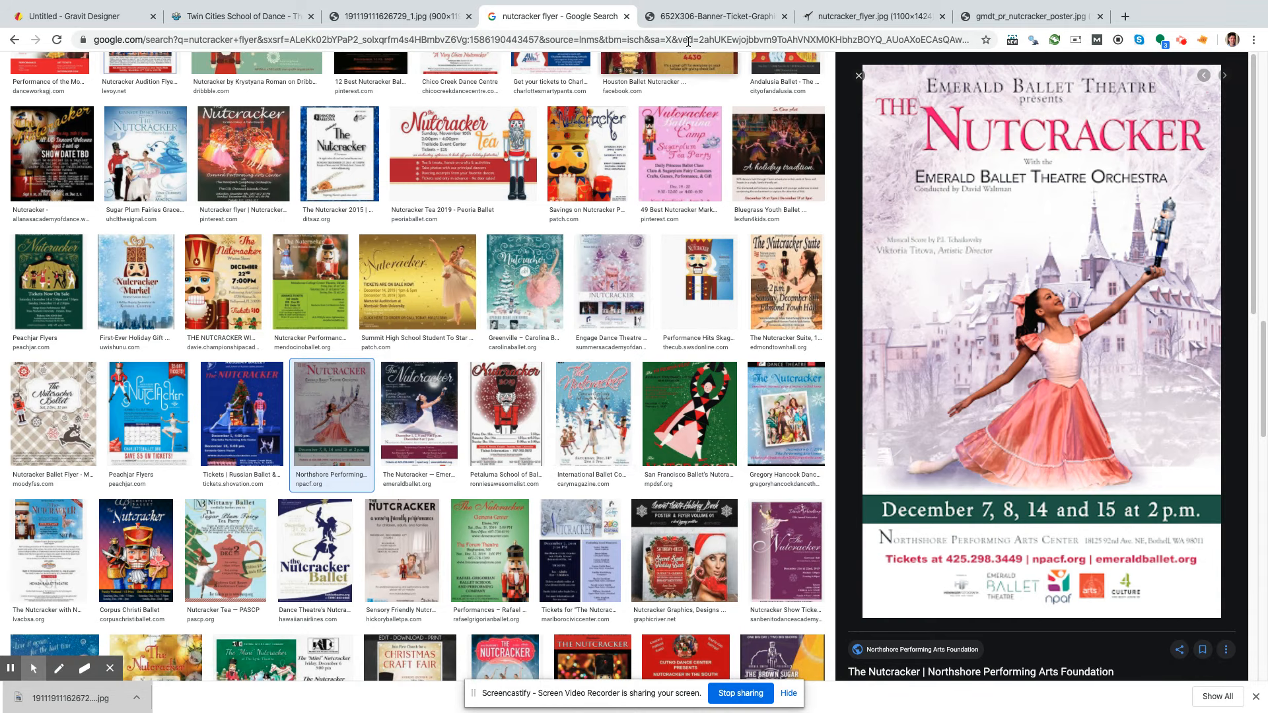
- Compare the Twin Cities Ballet poster with the opened San Jose banner, Northern Westchester auditions flyer and GA Metro Dance Theatre poster
click(414, 19)
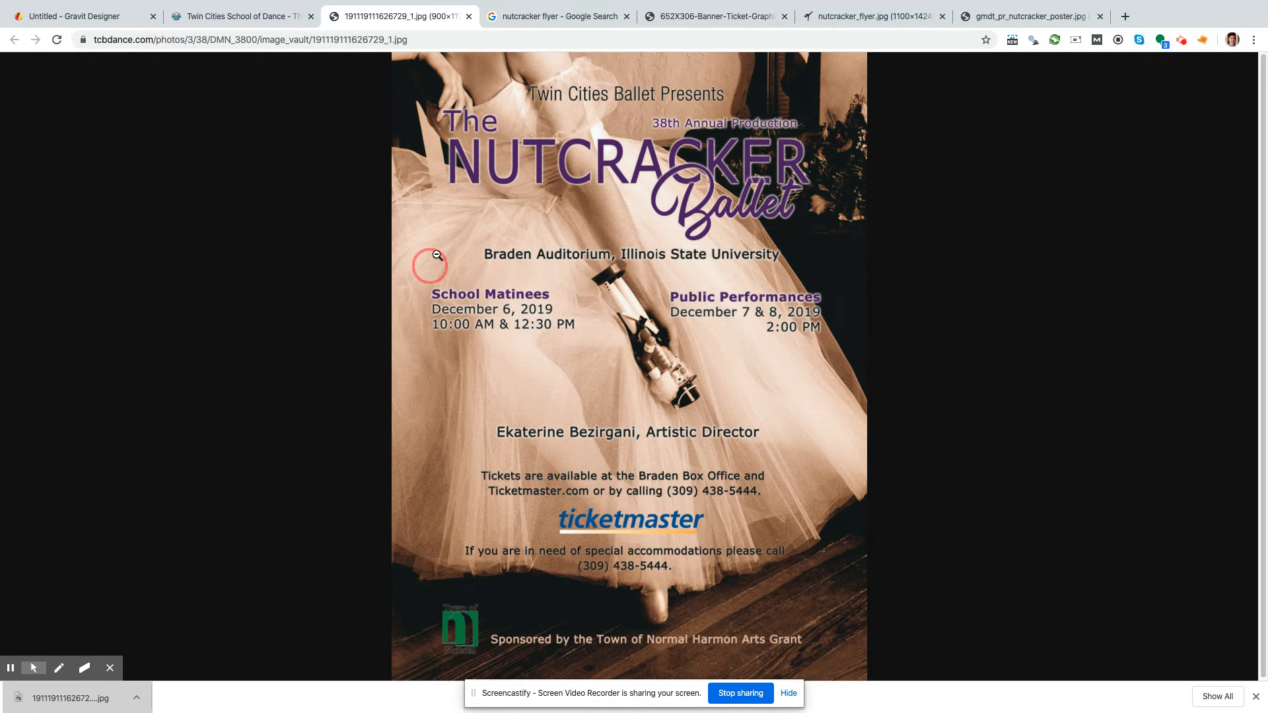
click(710, 23)
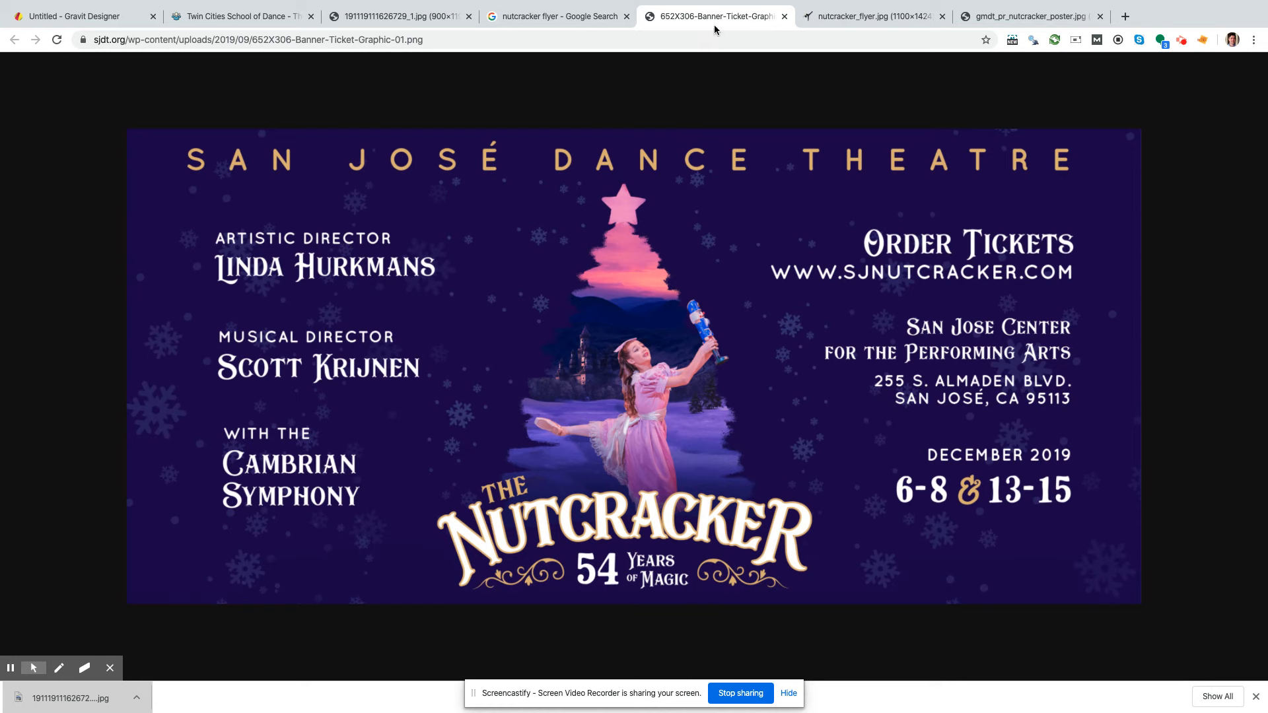
click(819, 20)
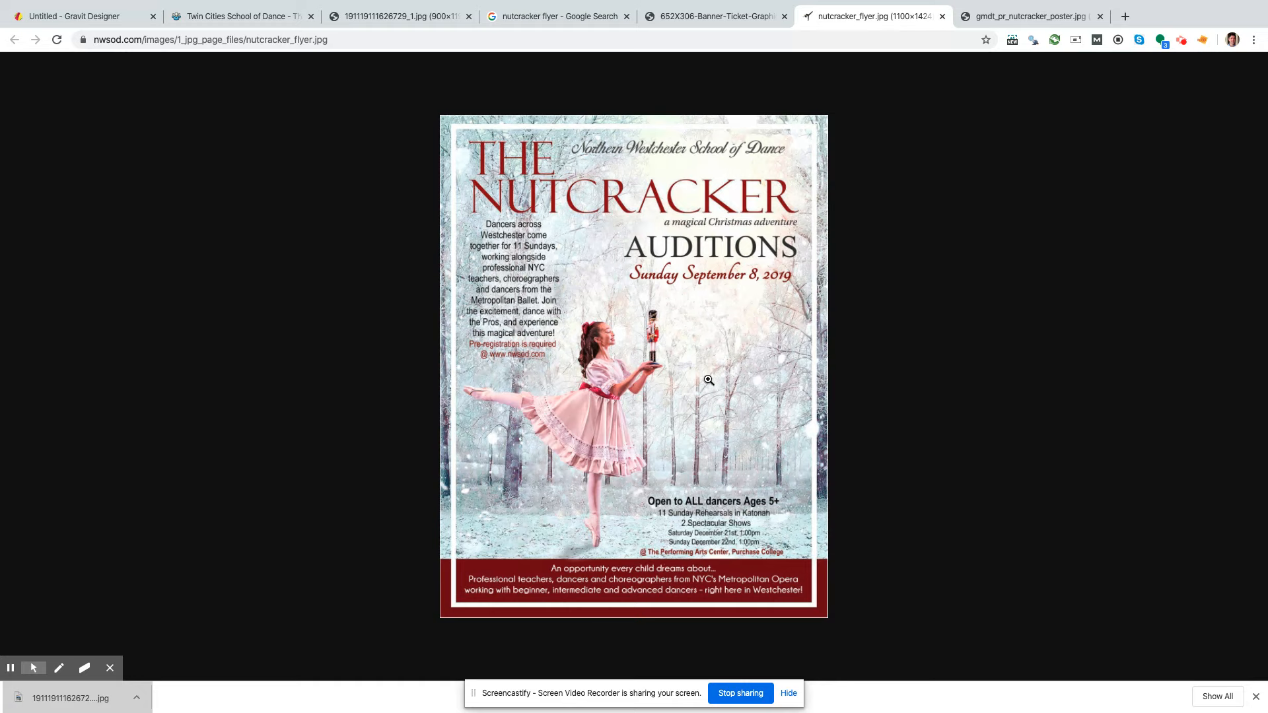
click(1011, 18)
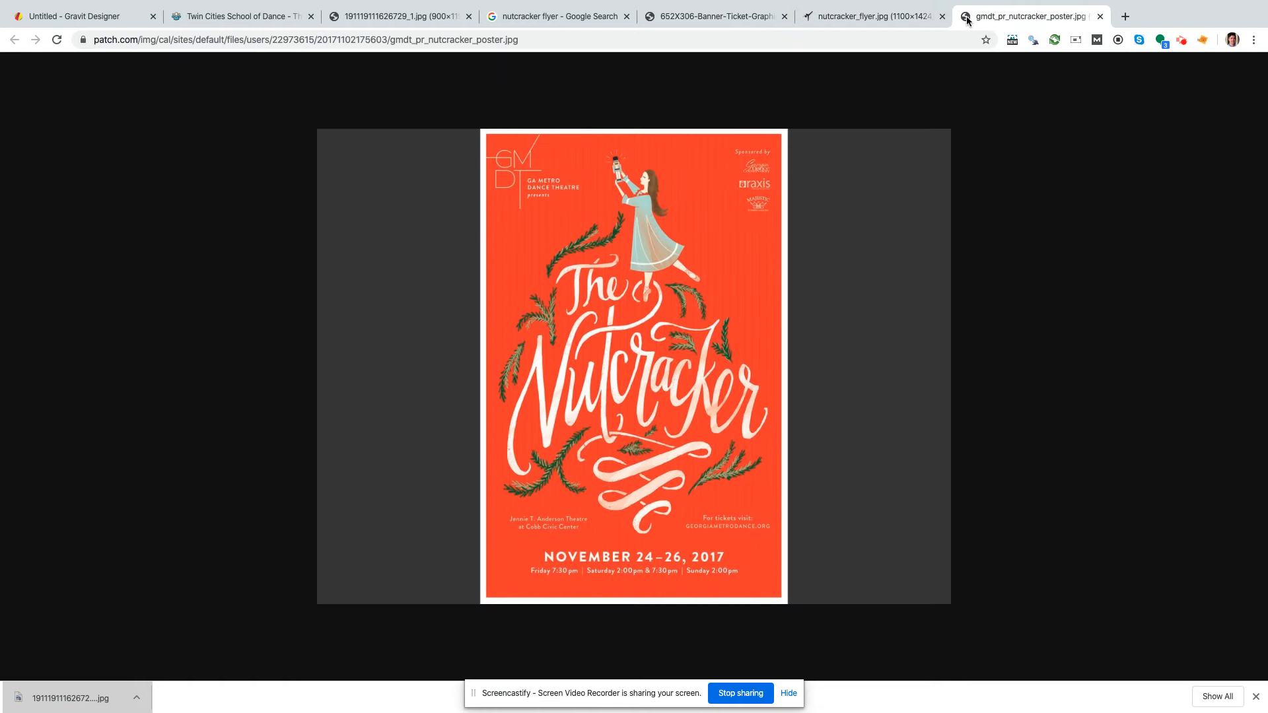
click(861, 15)
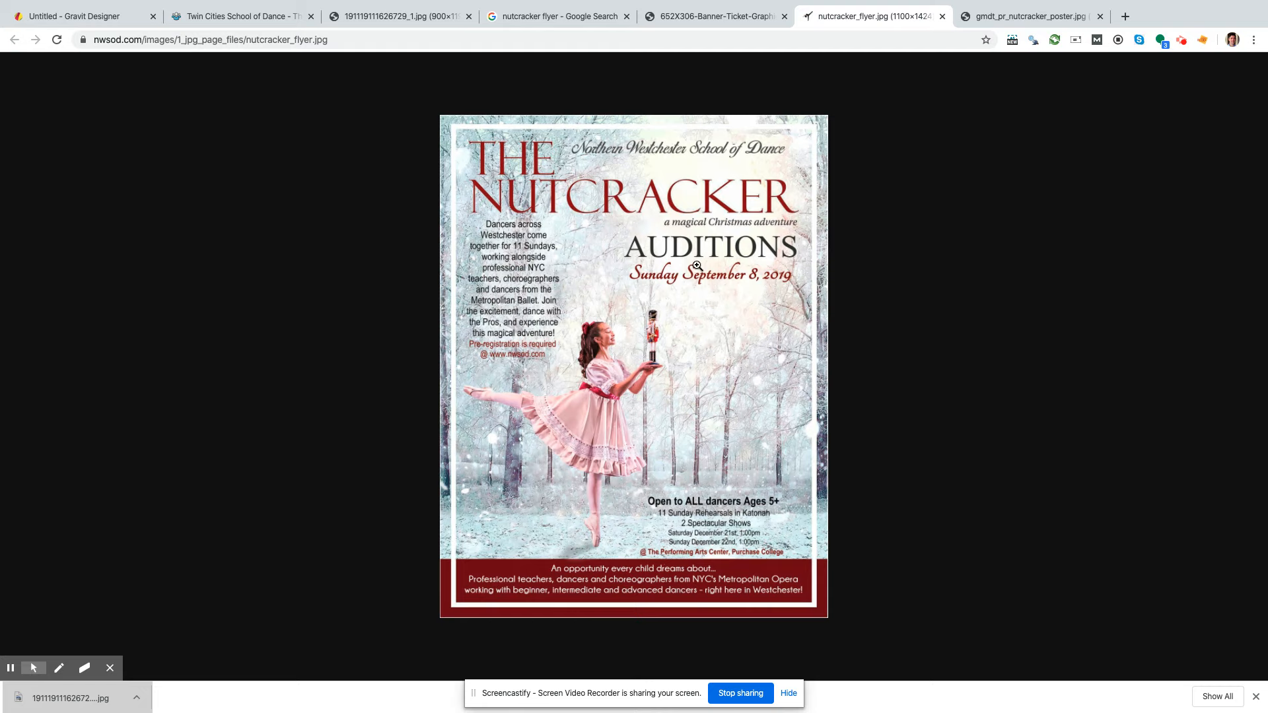
- Return to the flyer image results and preview the International Ballet Company Nutcracker poster from Cary Magazine
click(553, 20)
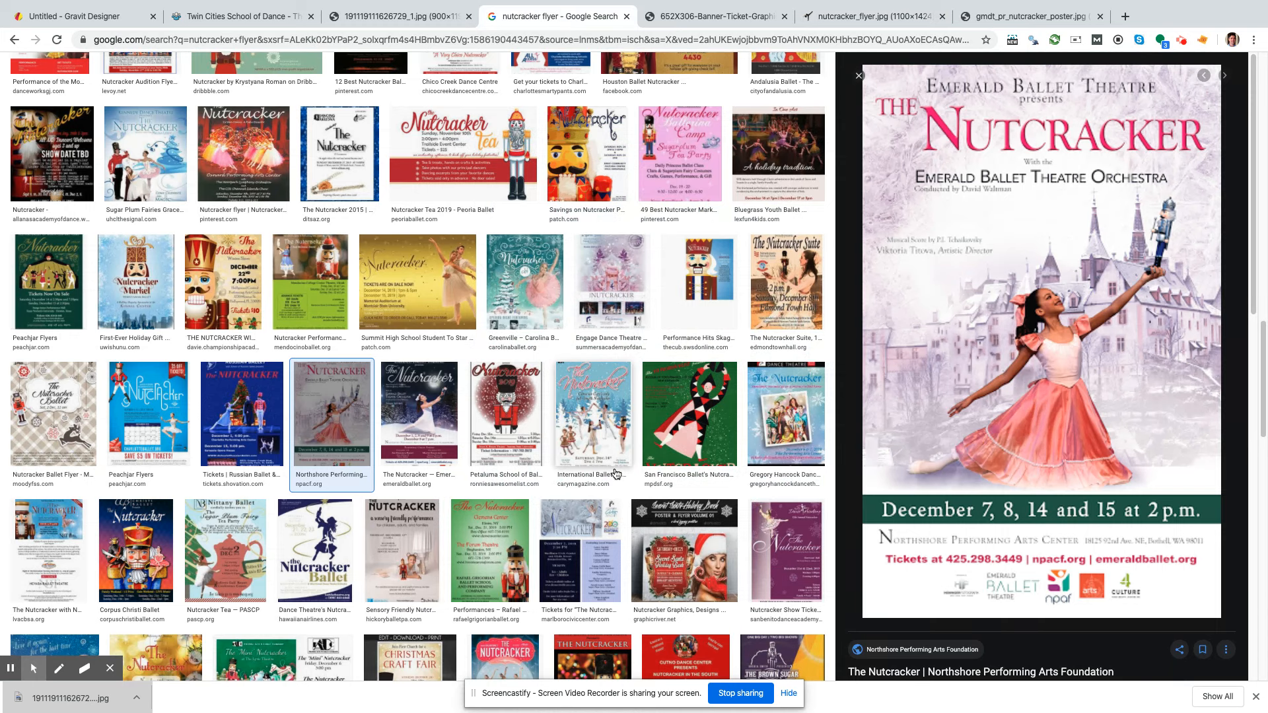
scroll(595, 426, down, 1)
click(594, 419)
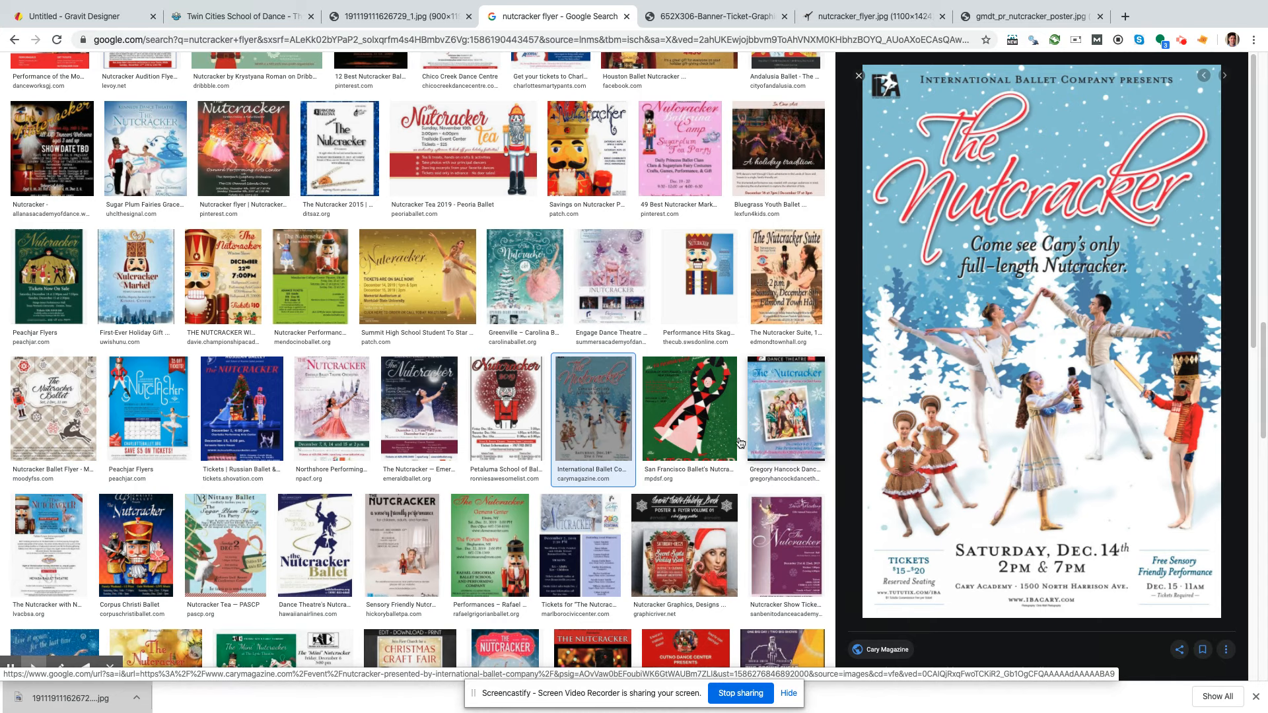
- Browse further results and preview the Outer Banks Centre for Dance Nutcracker flyer from Outer Banks Guides
scroll(703, 452, down, 1)
scroll(974, 448, down, 1)
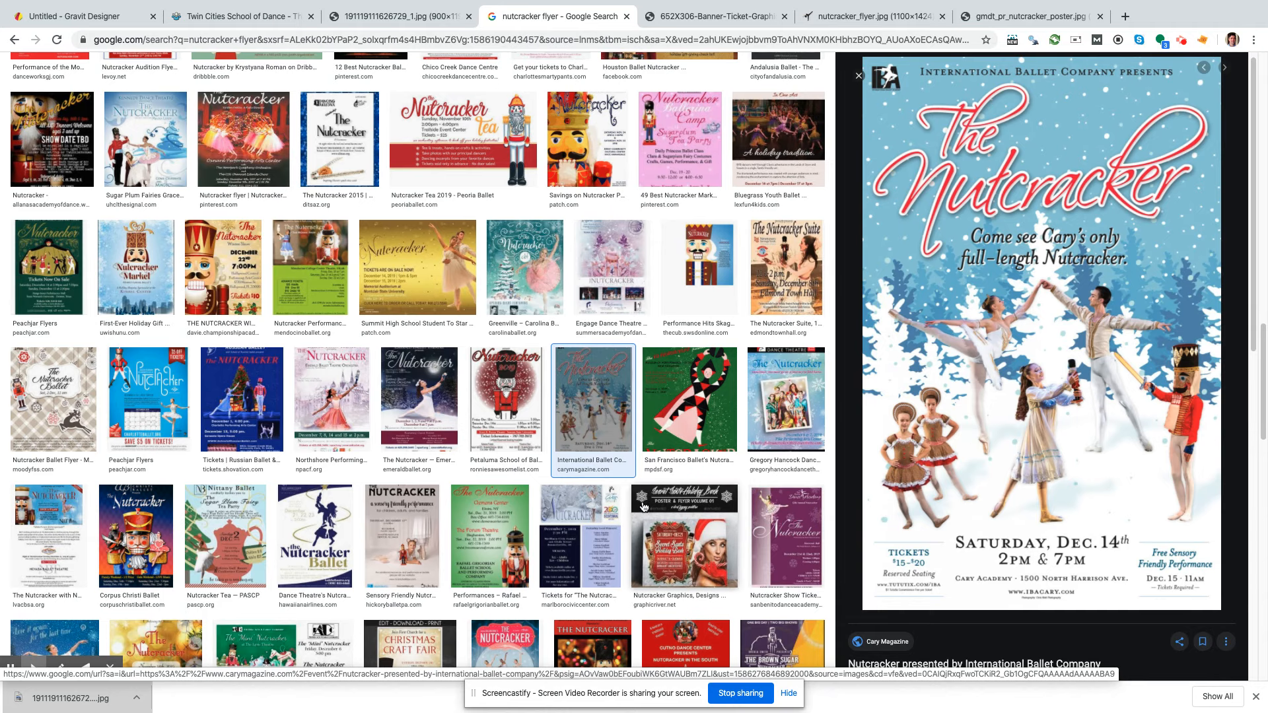
scroll(661, 521, down, 2)
scroll(656, 507, down, 1)
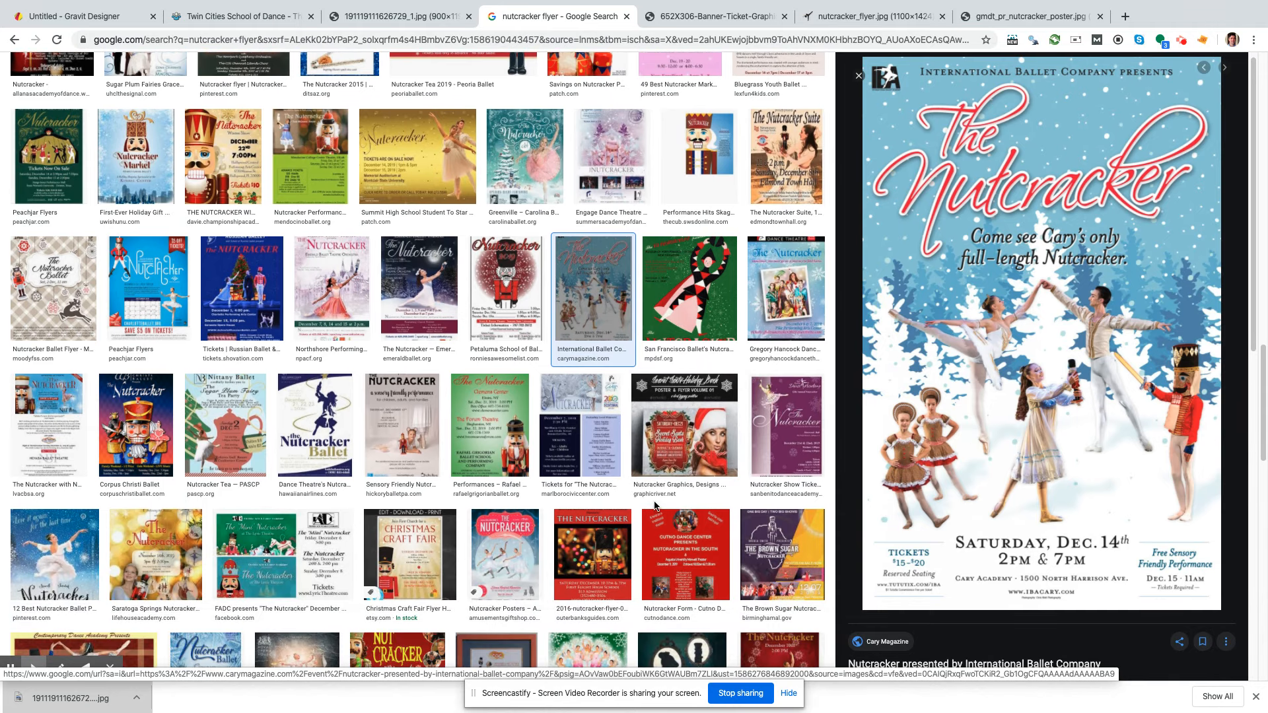
scroll(656, 506, down, 2)
click(610, 444)
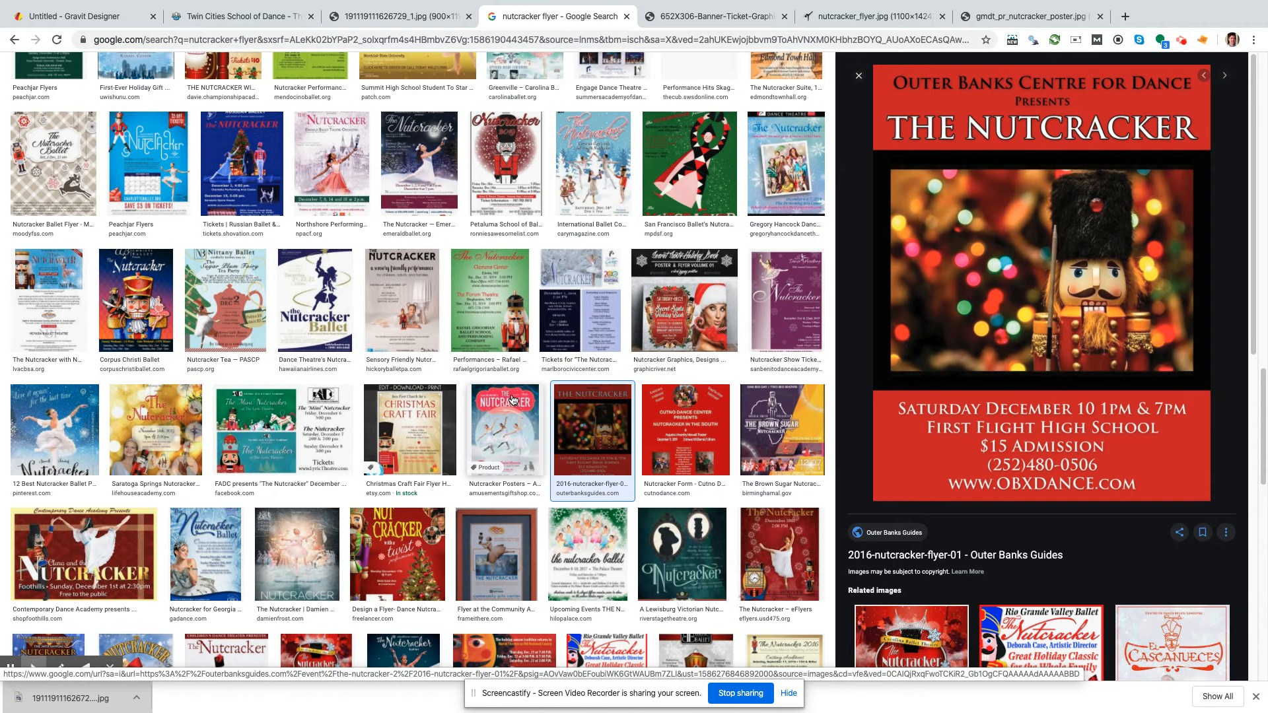
- Preview the sold-out Round Top Festival Institute Nutcracker poster and the red eFlyers Nutcracker poster with the clock tower
scroll(512, 400, down, 1)
scroll(514, 400, down, 2)
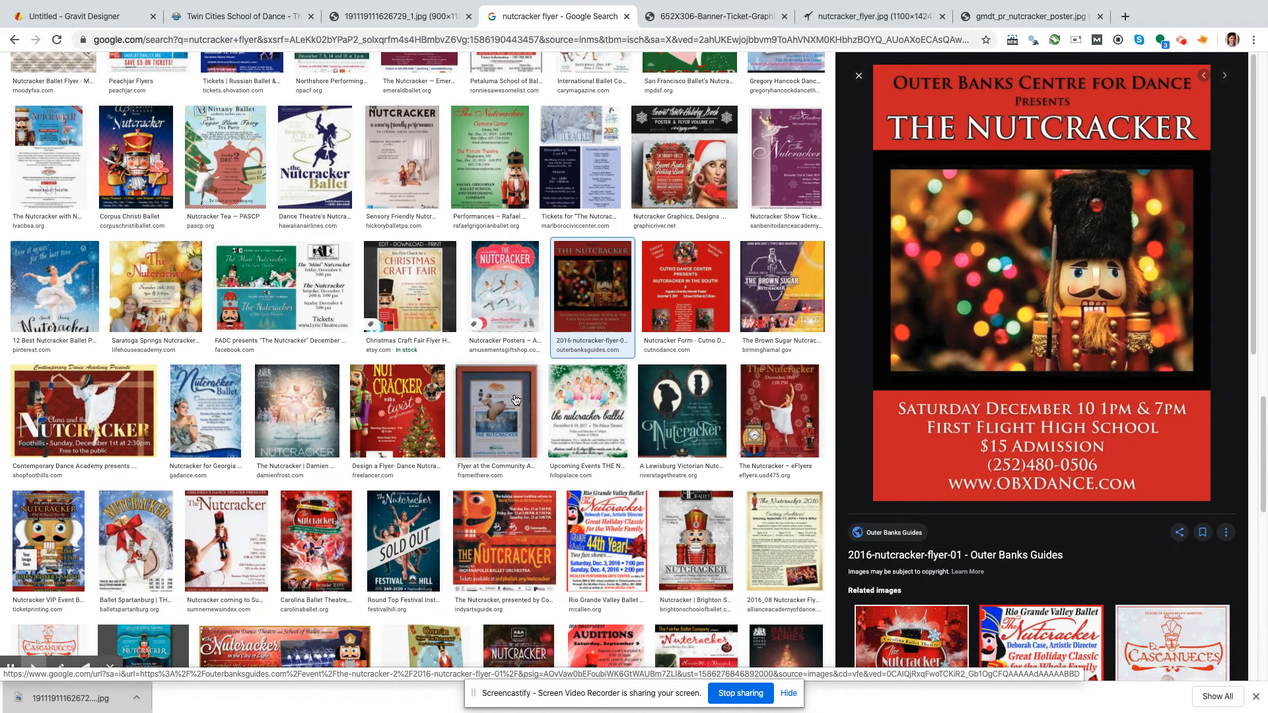
scroll(515, 400, down, 1)
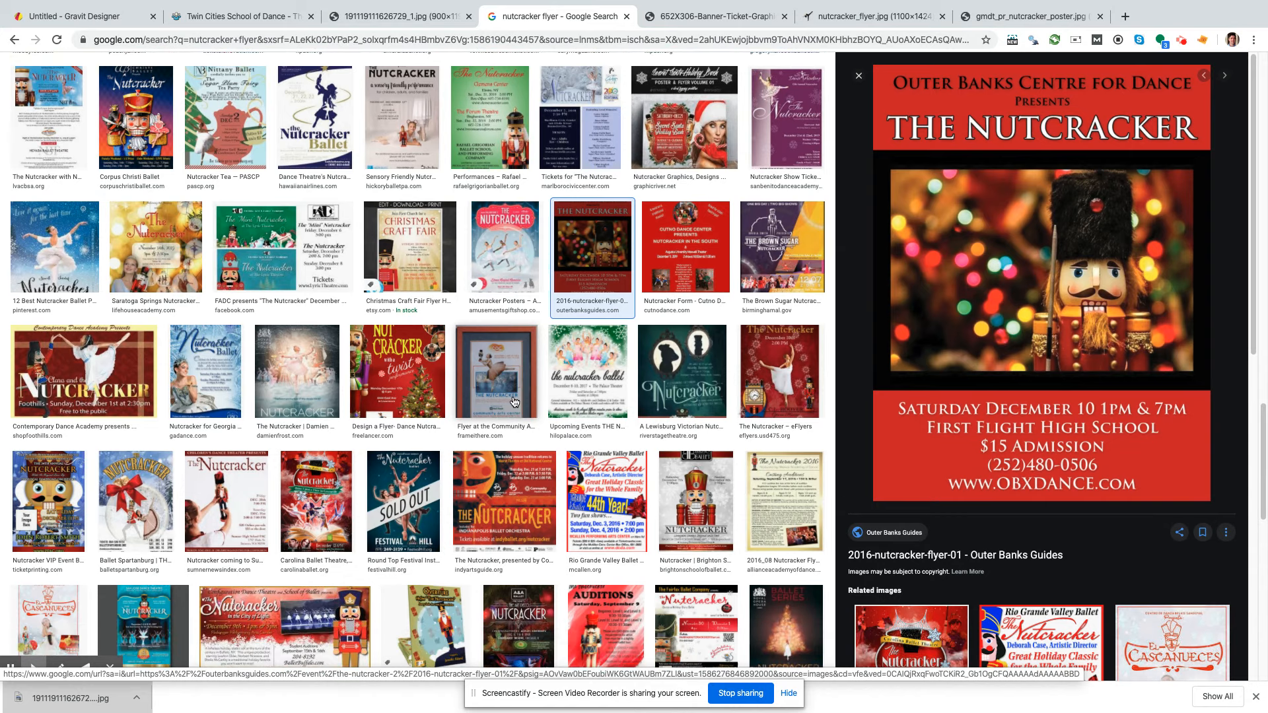
scroll(516, 399, down, 1)
scroll(516, 394, down, 1)
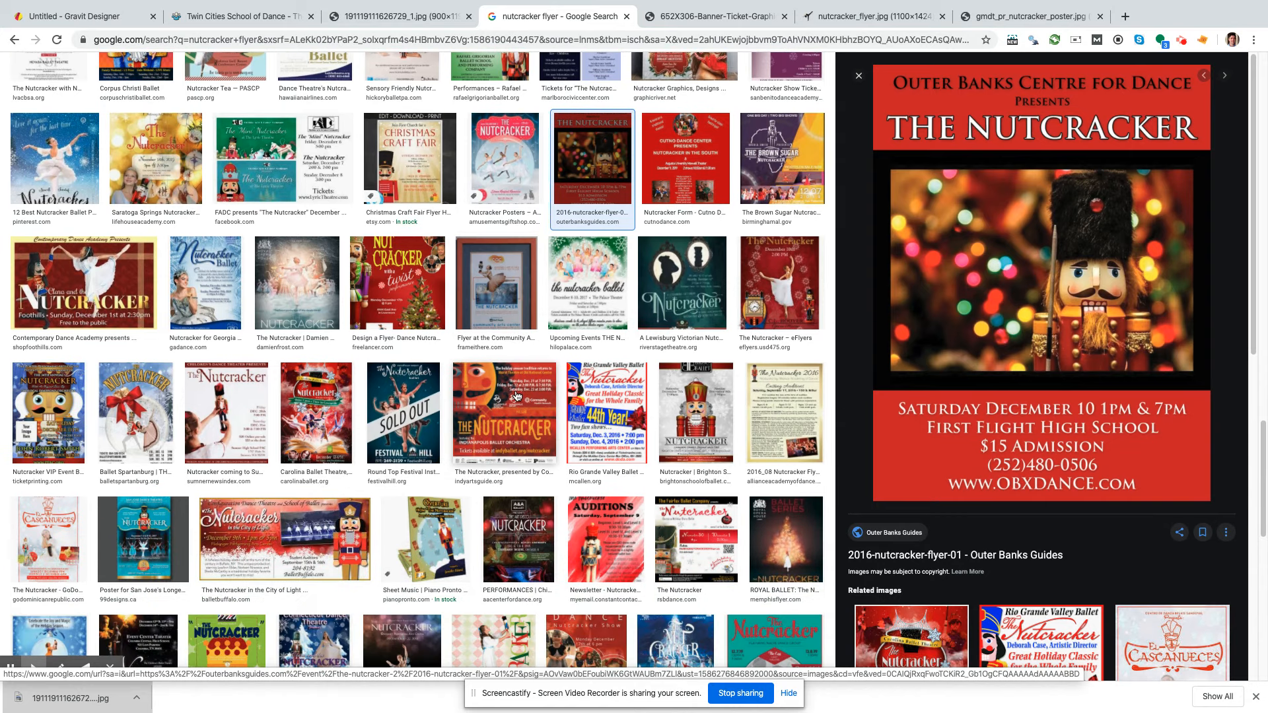
click(388, 426)
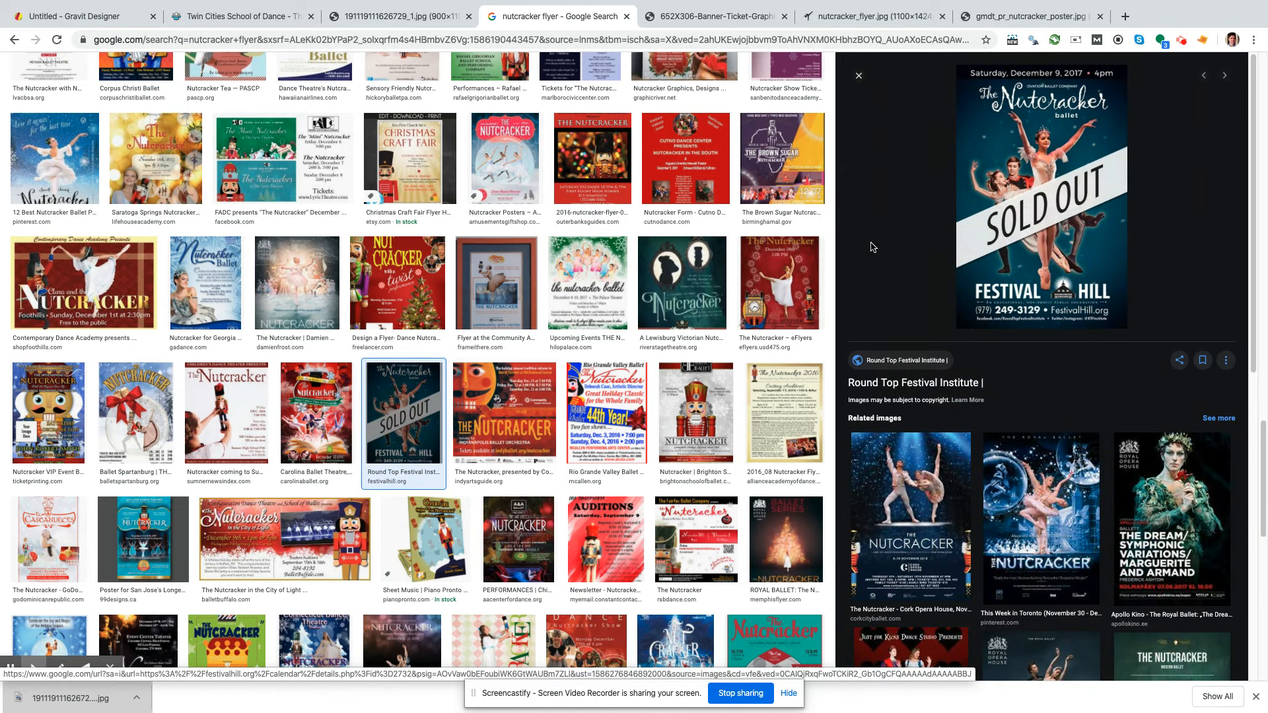
click(794, 276)
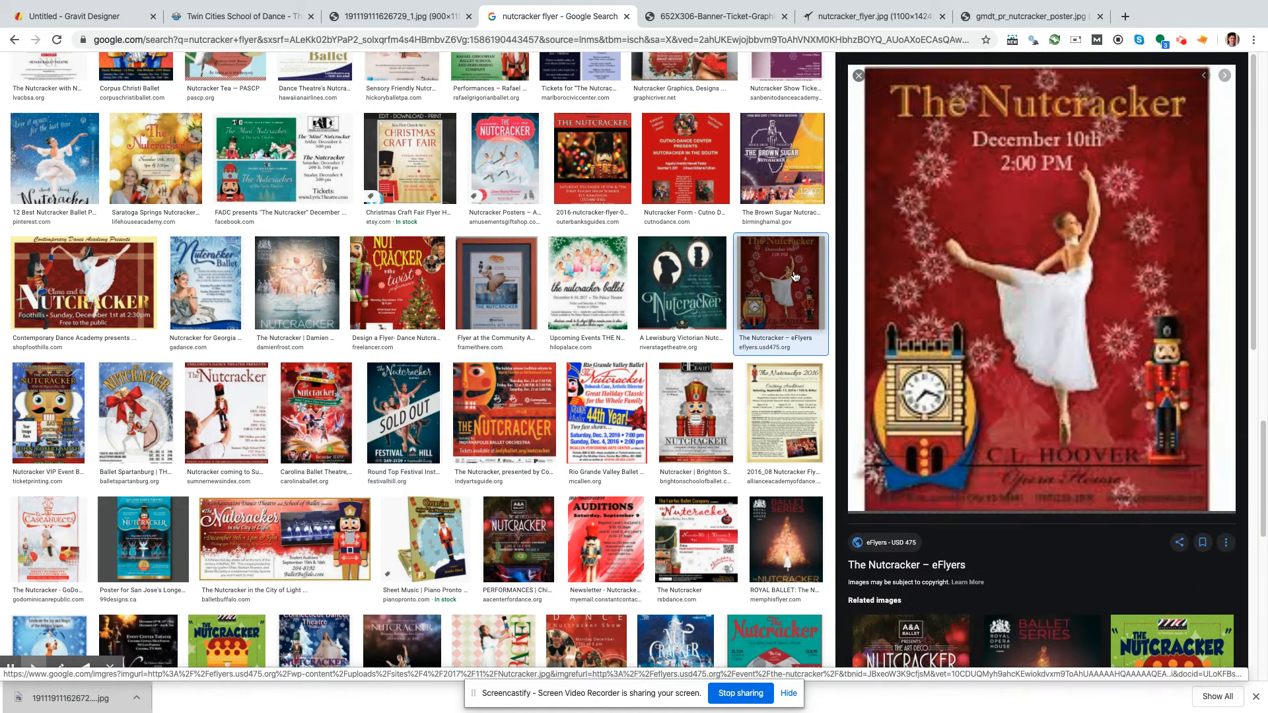
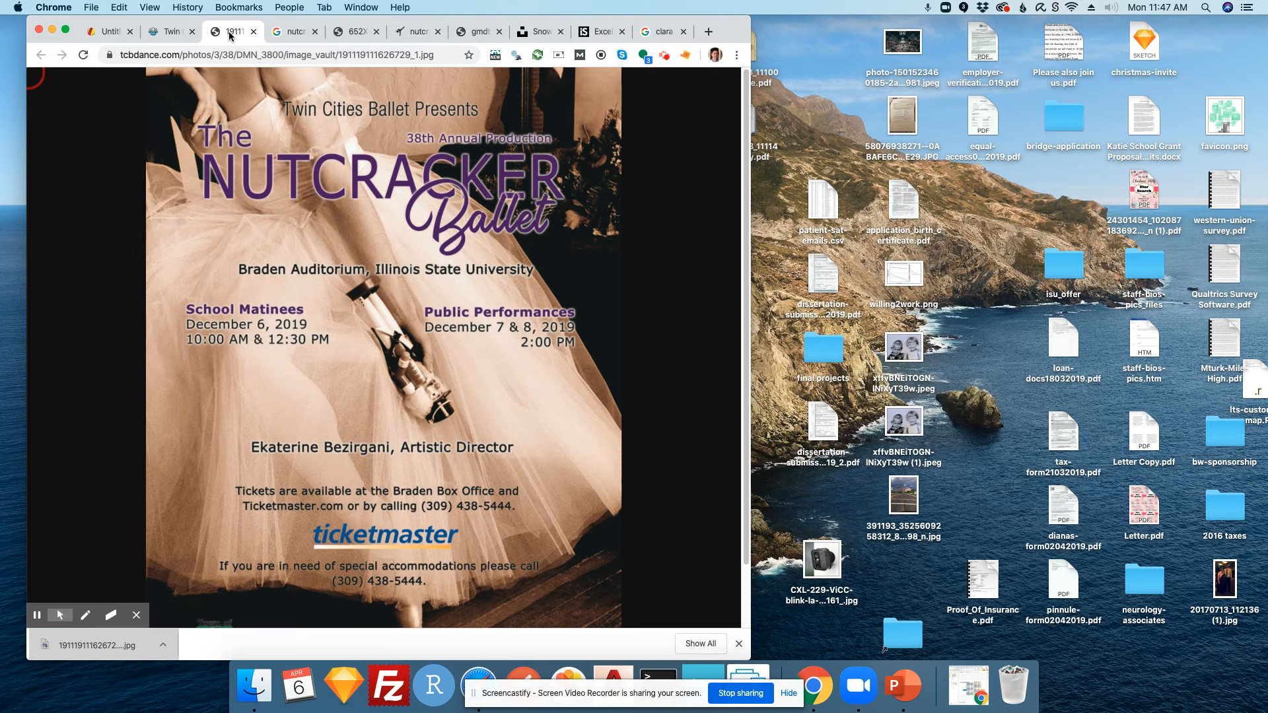
- Detach the Twin Cities Ballet poster into its own browser window and place it beside the main window
drag(230, 33, 841, 44)
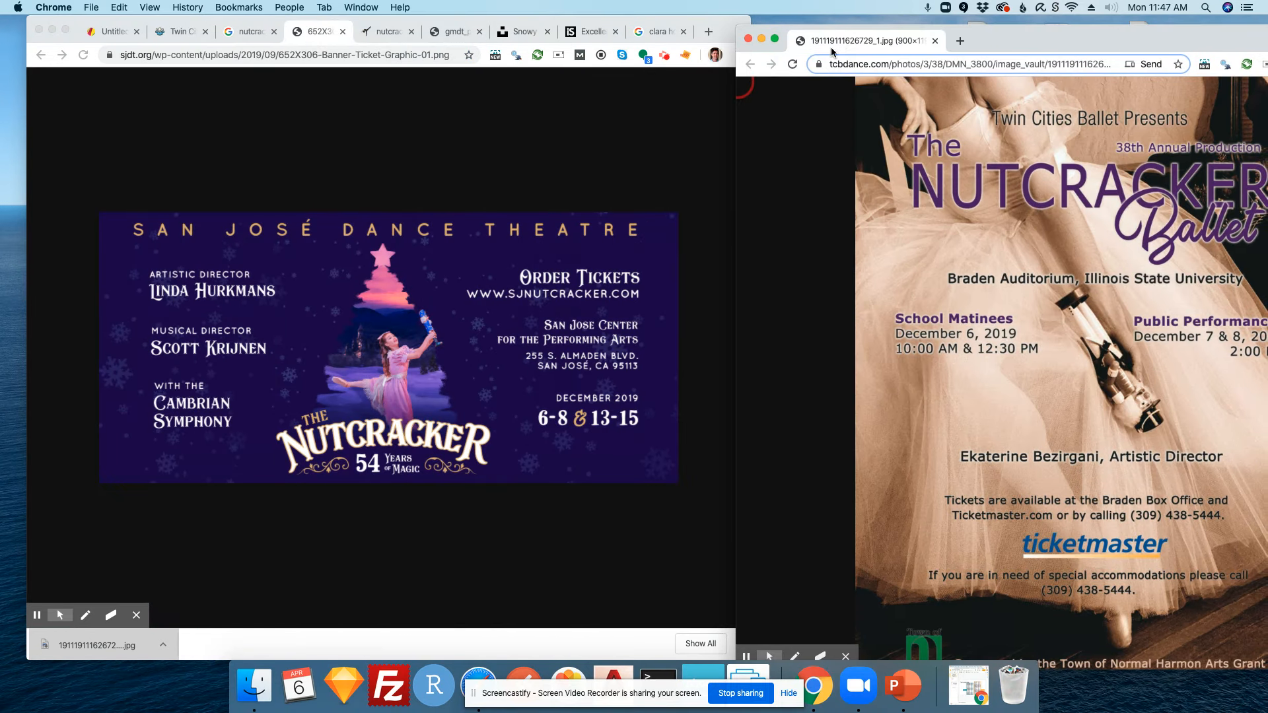
drag(737, 158, 813, 251)
drag(1069, 44, 1019, 34)
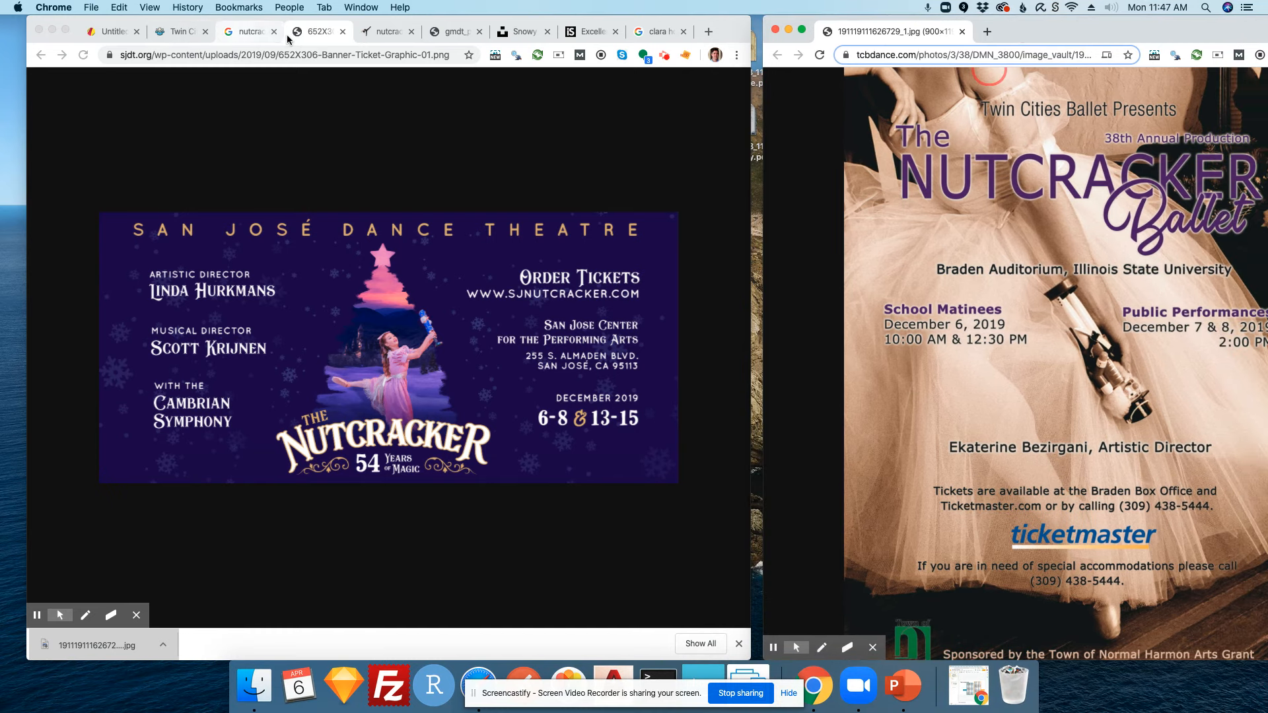
- View the snowy forest photo on iStock, and switch to the Gravit Designer composition to examine the whole page beside the original poster
click(594, 33)
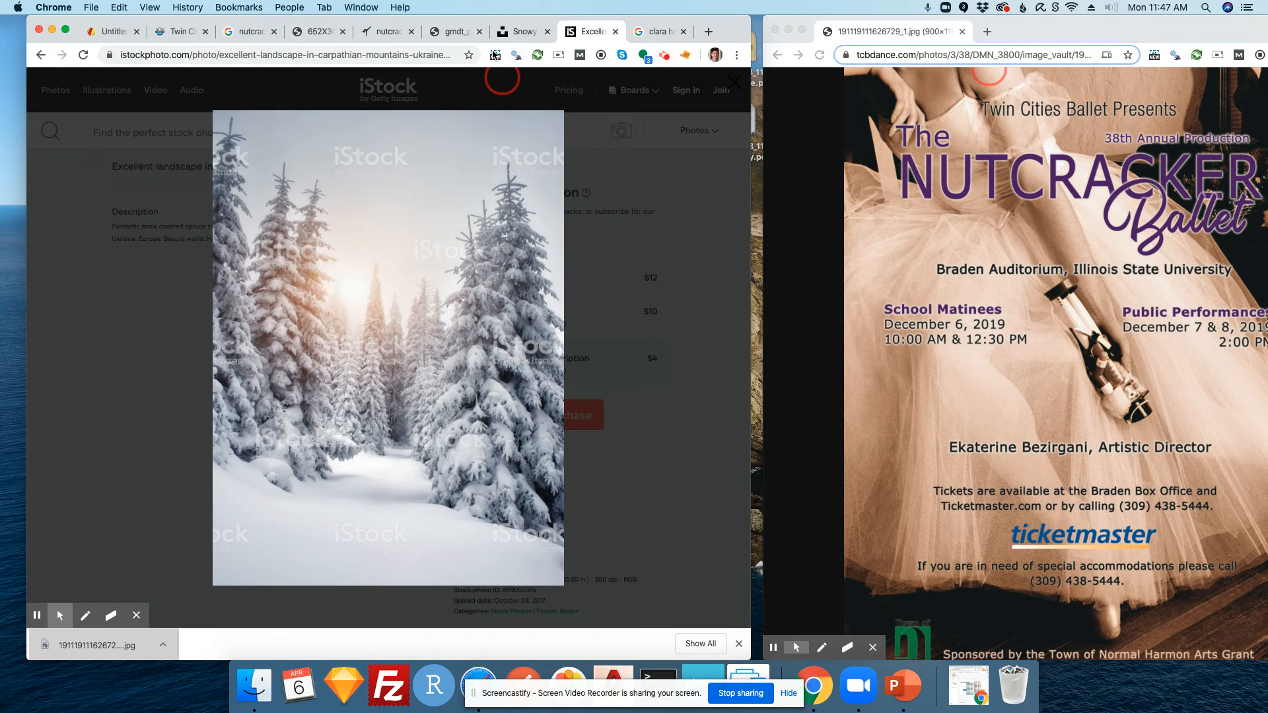
click(116, 31)
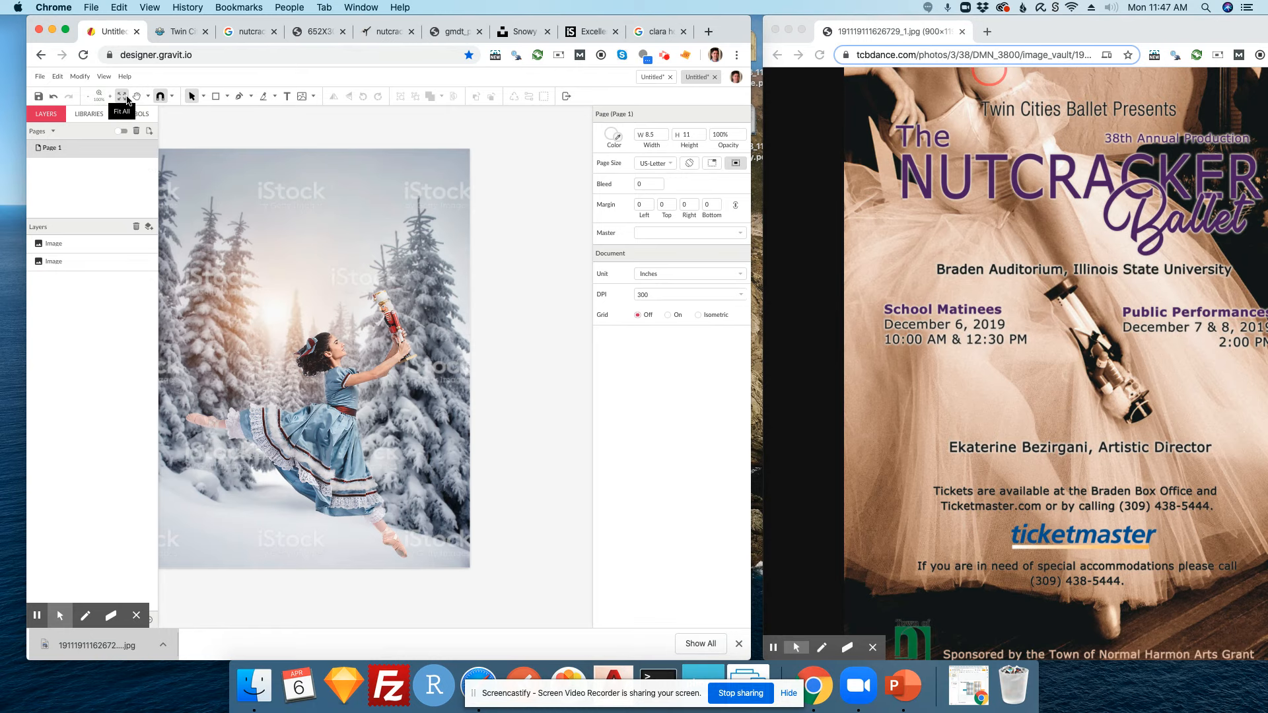
click(135, 97)
drag(235, 130, 311, 129)
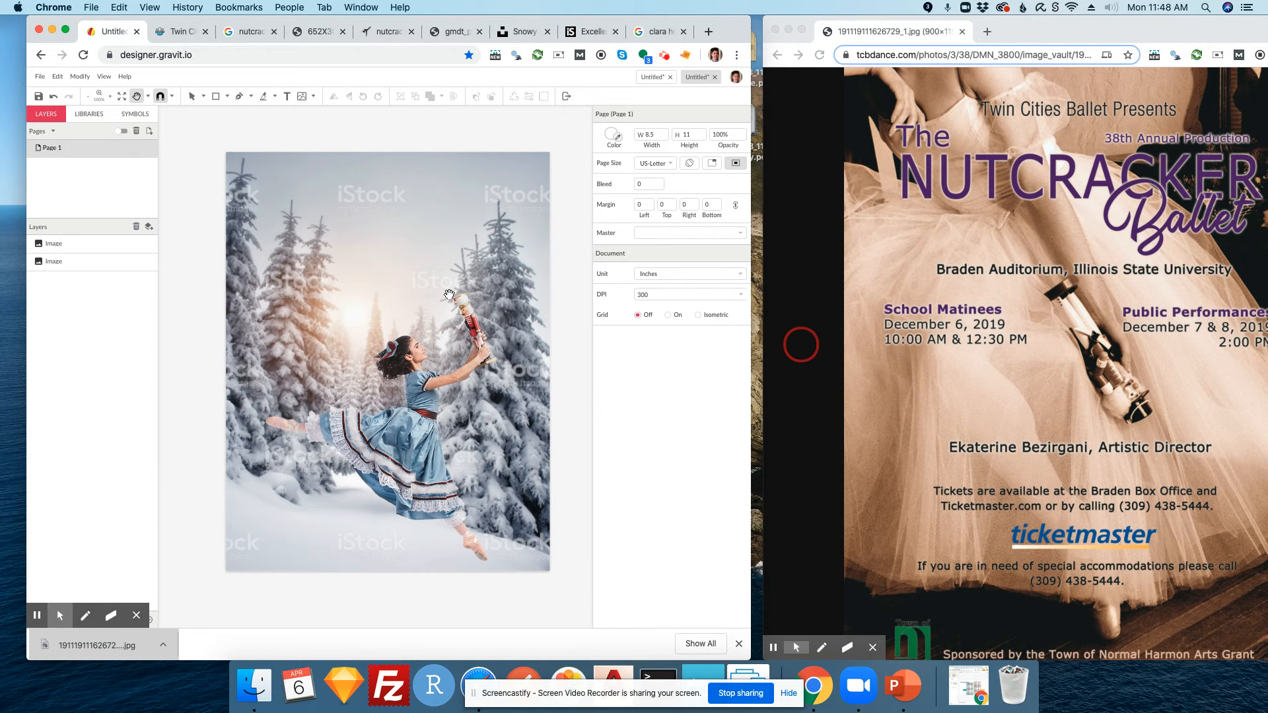
click(192, 97)
- Close the Unsplash snowy village, iStock photo and Clara image search pages, and bring up the Northern Westchester auditions flyer
click(449, 32)
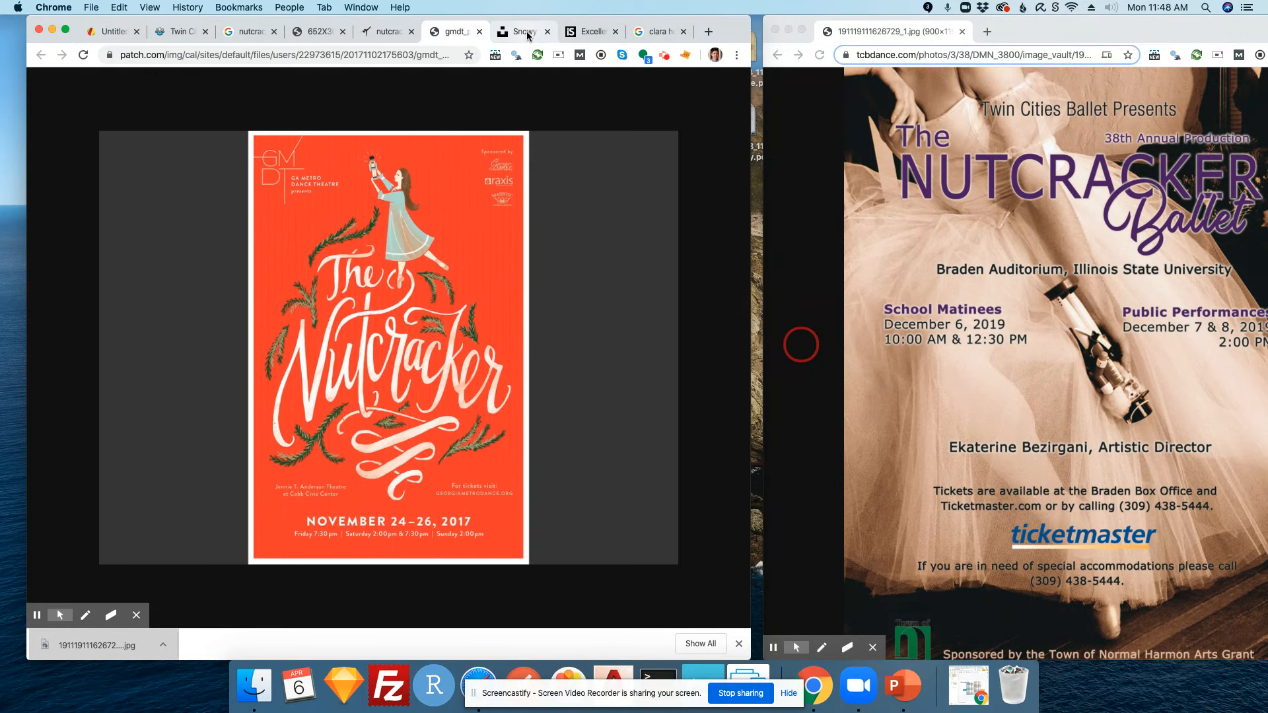
click(528, 35)
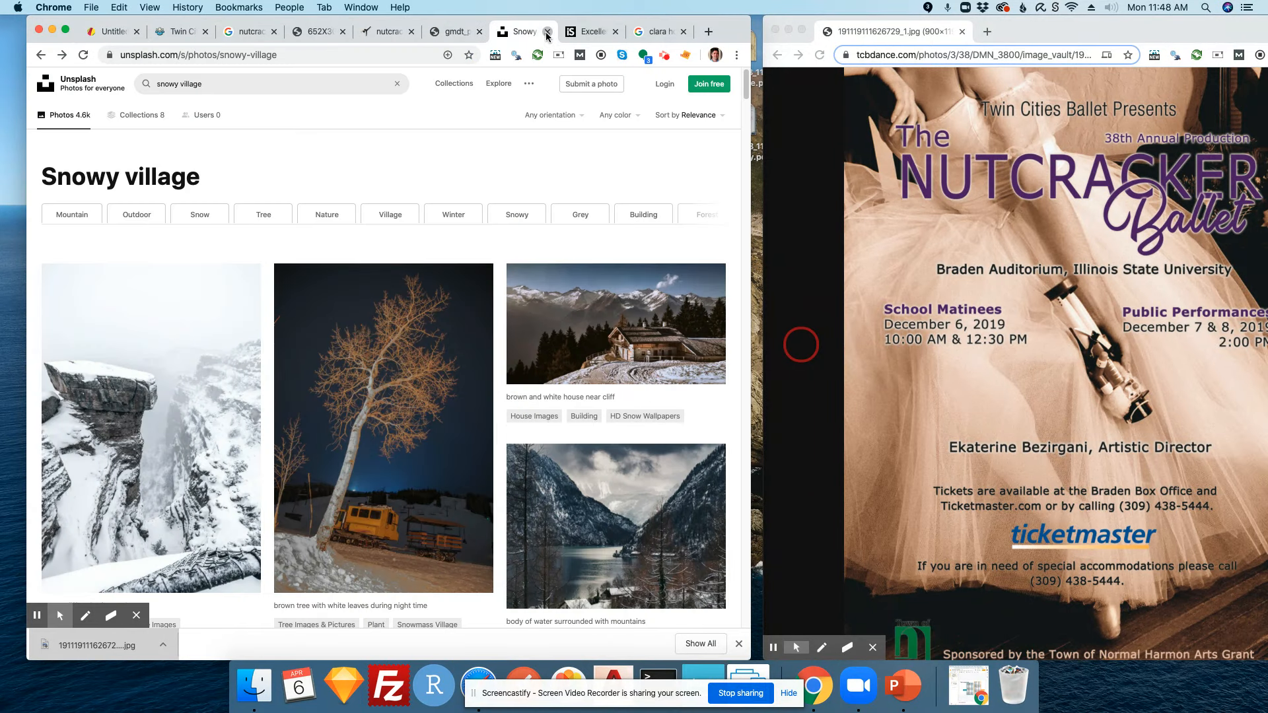
click(546, 32)
click(546, 31)
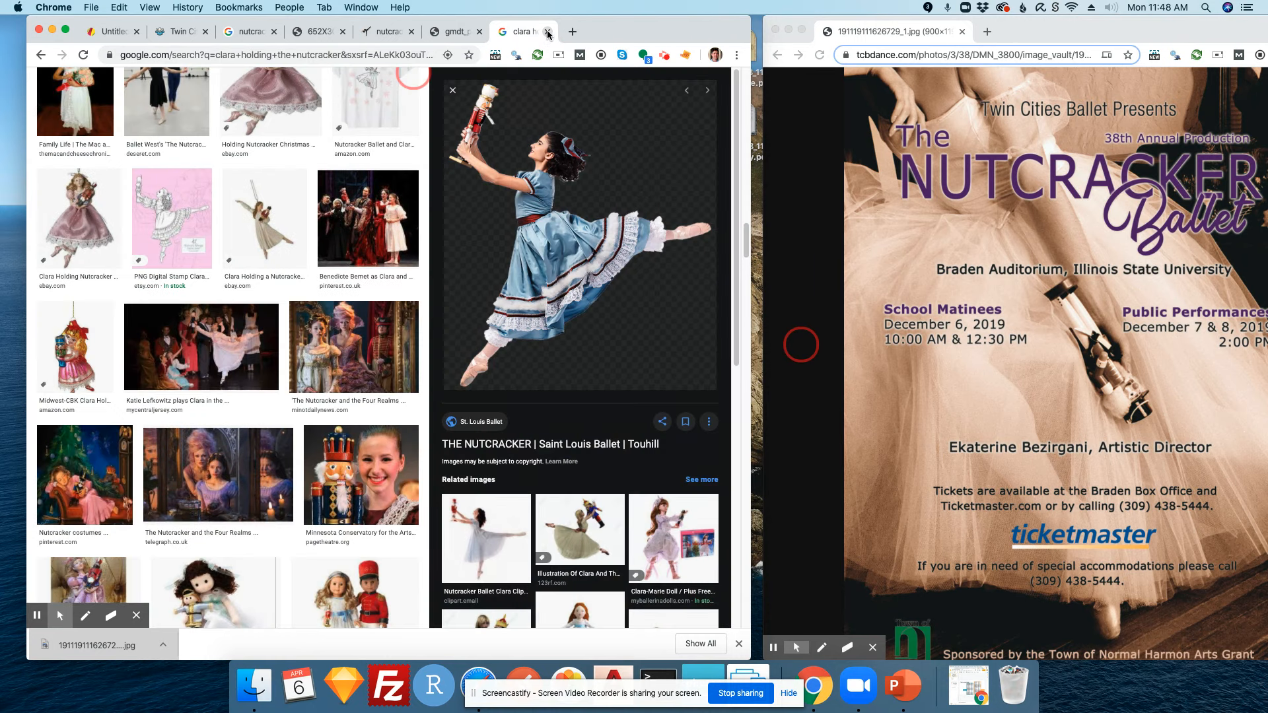
click(547, 32)
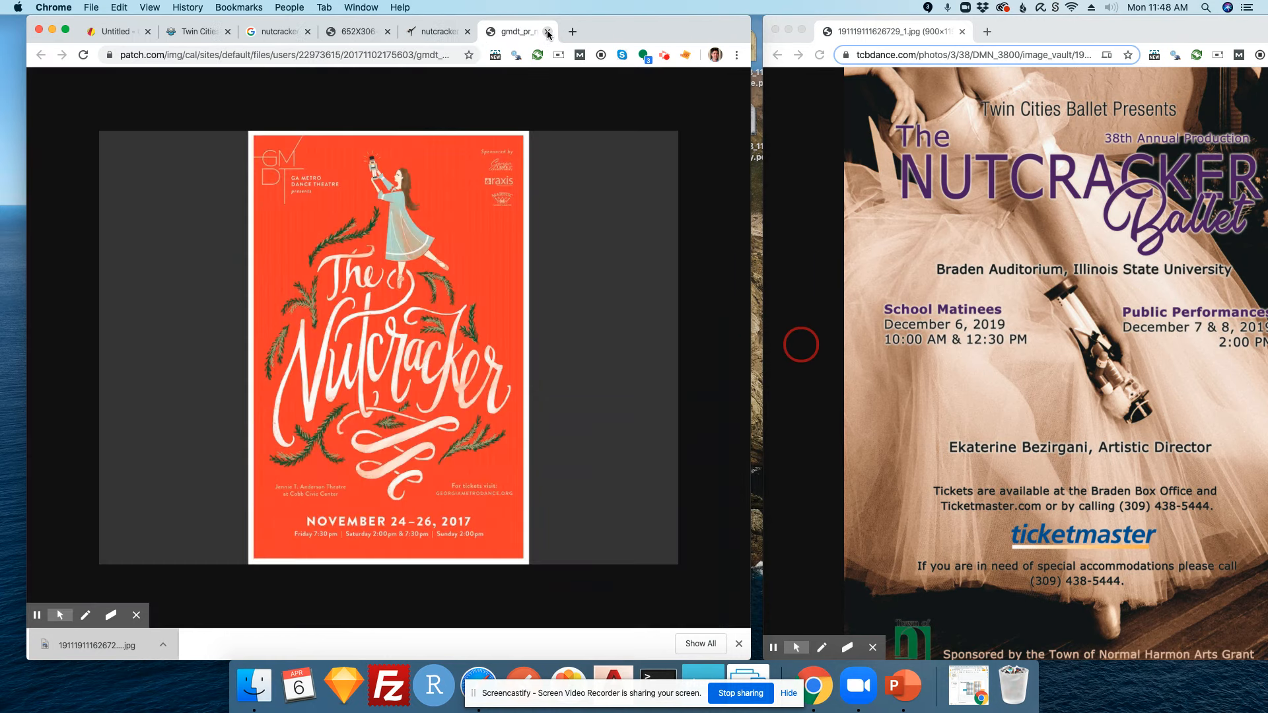
click(433, 32)
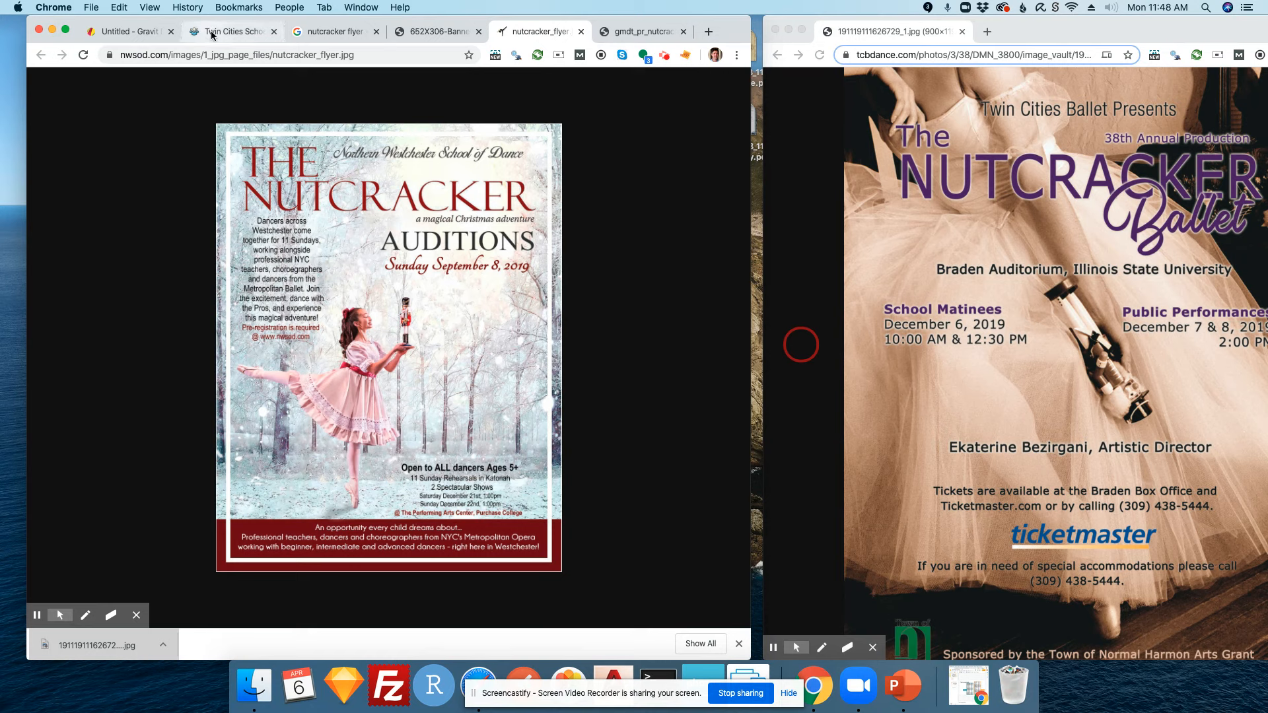
- Return to the Gravit Designer composition, shrink the dancer image to about 5.74 × 6.54 in and nudge it slightly up
click(132, 34)
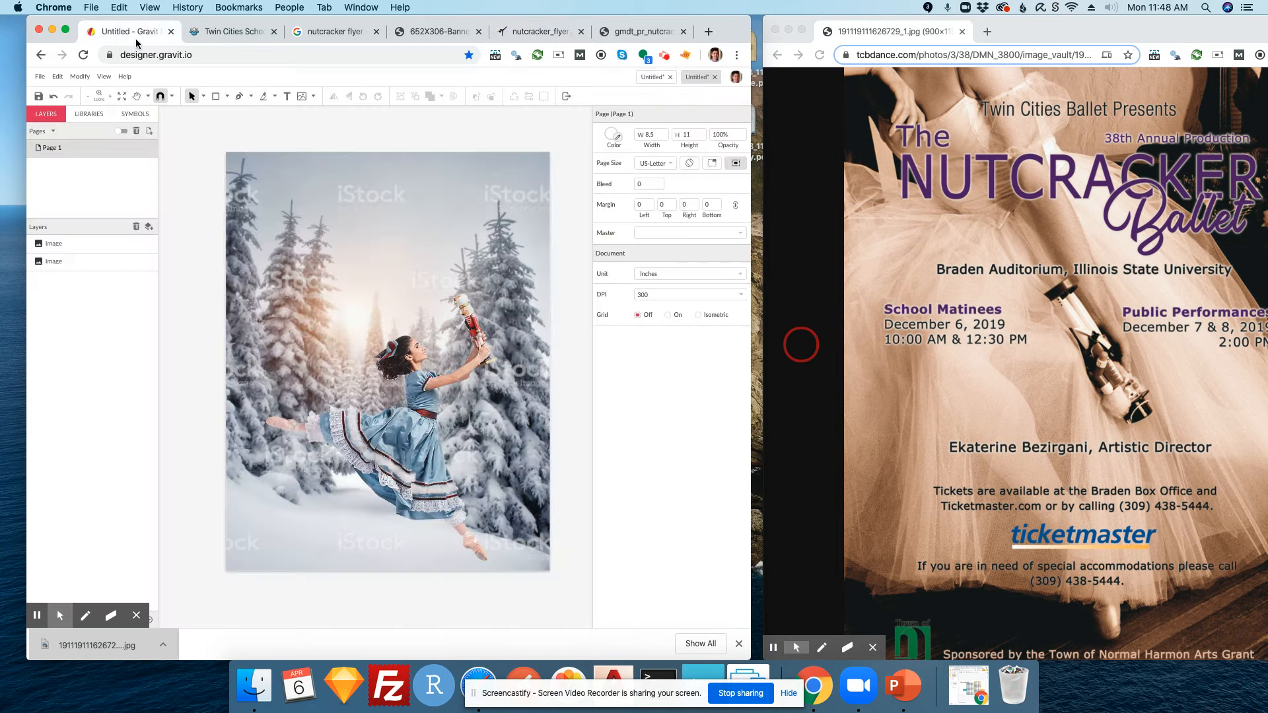
click(426, 401)
drag(502, 289, 467, 316)
drag(399, 427, 402, 419)
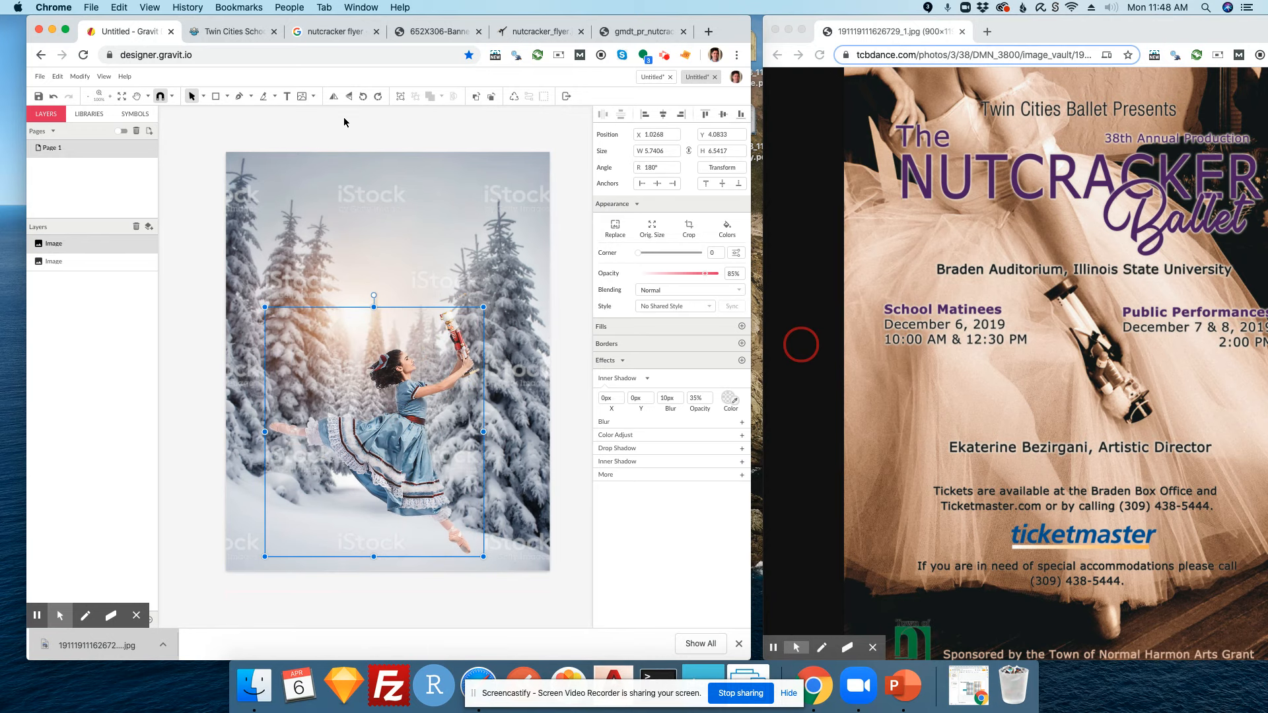
- Add a text frame across the sky at the top of the poster, sized about 7.06 × 1.99 in
click(308, 132)
click(286, 96)
drag(248, 163, 541, 253)
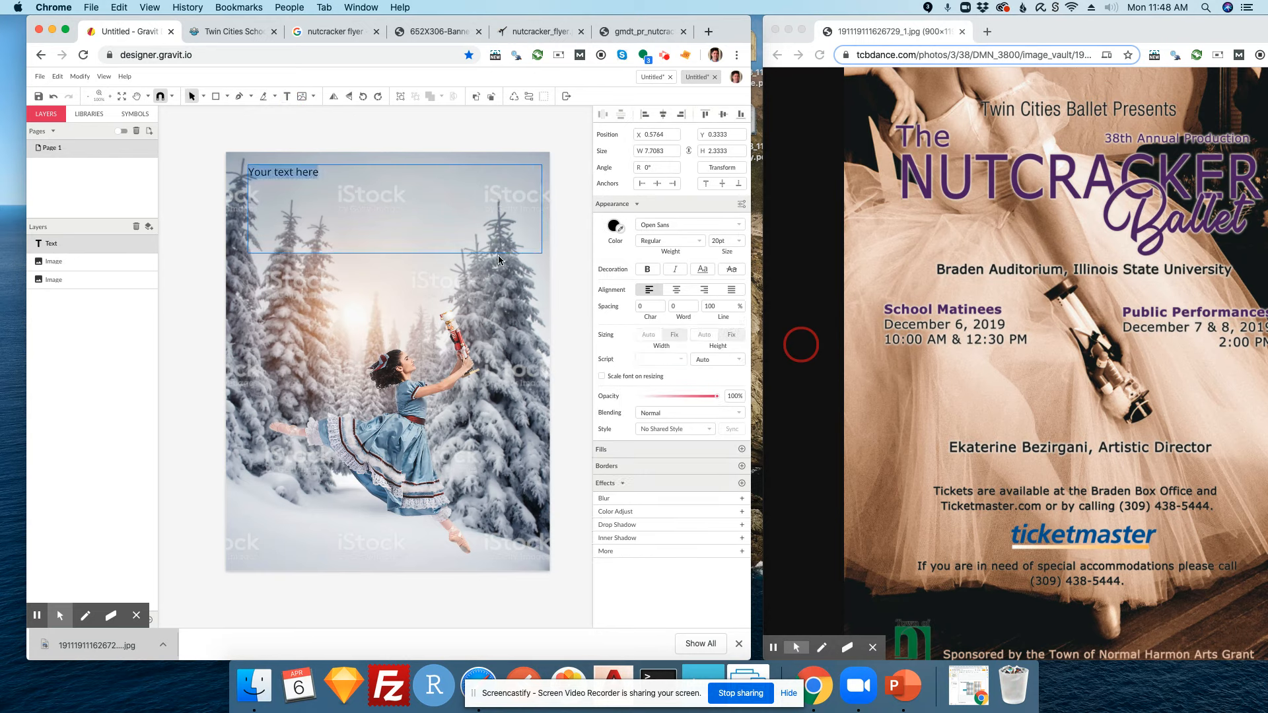
click(539, 210)
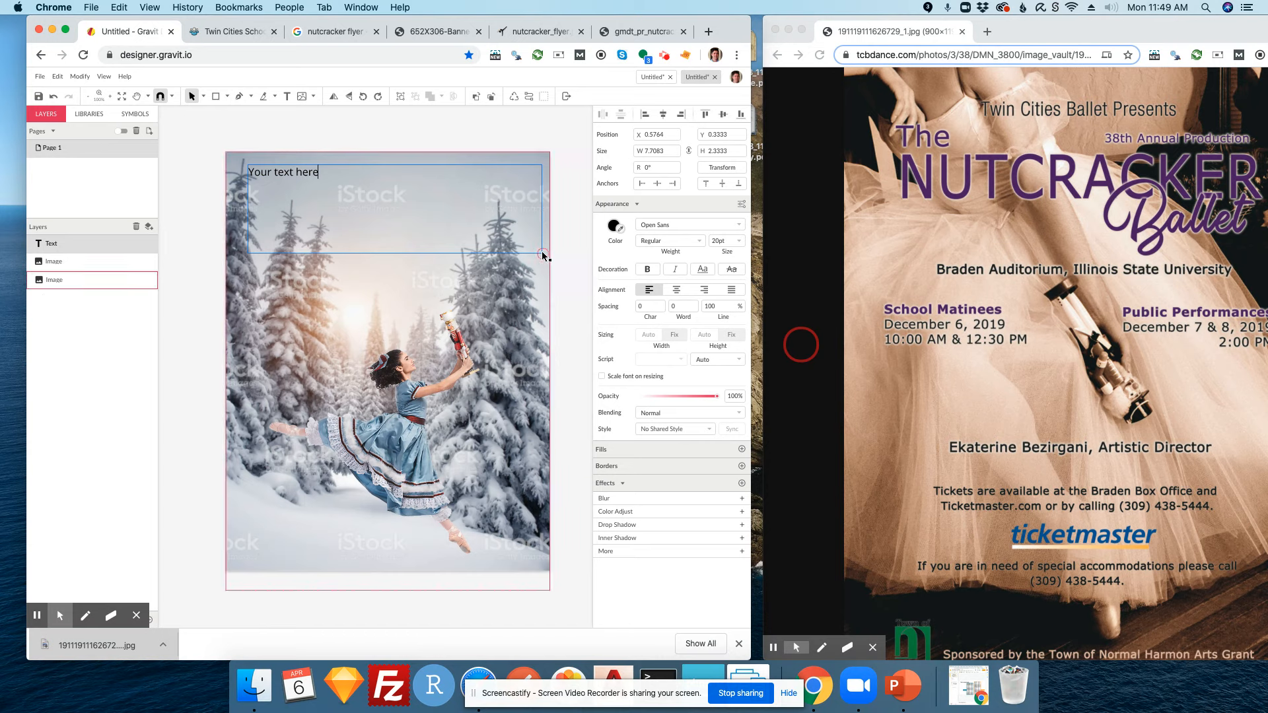
key(Escape)
drag(540, 207, 531, 208)
click(391, 165)
drag(391, 166, 391, 178)
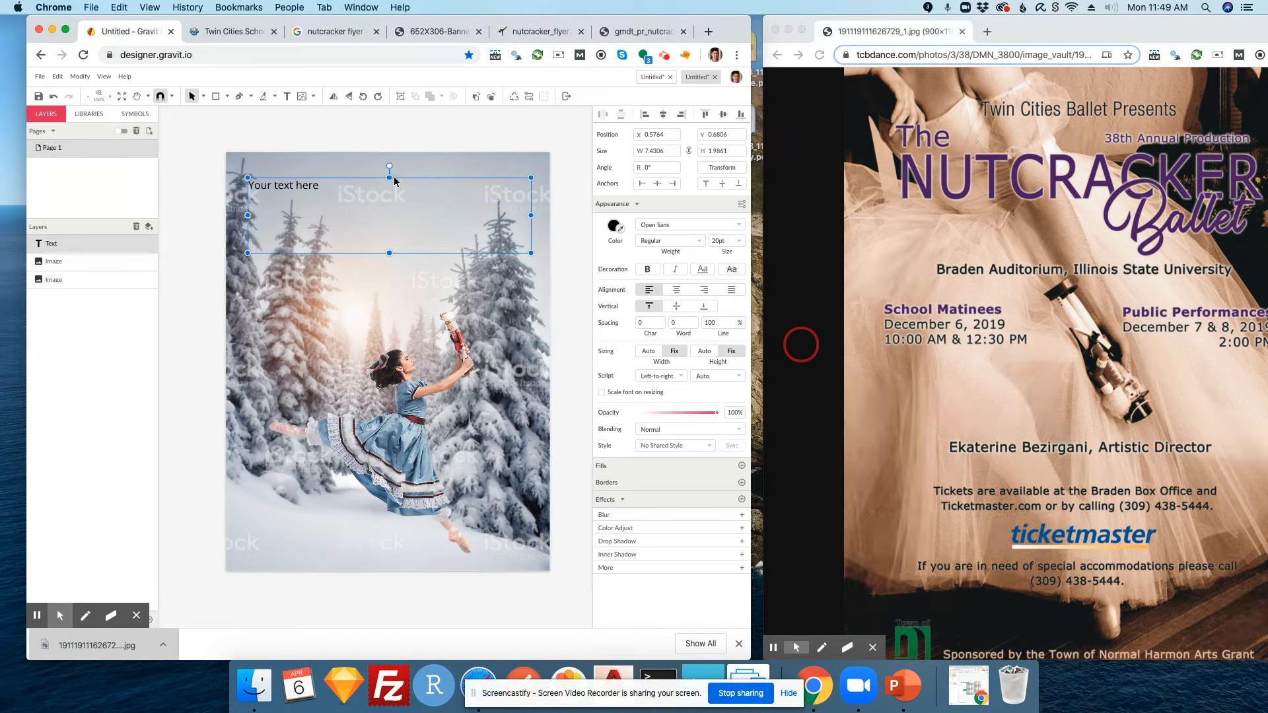
drag(527, 217, 522, 213)
drag(247, 218, 255, 215)
- Replace the placeholder text in the new frame with "The Nutcracker Ballet"
click(291, 186)
double_click(292, 186)
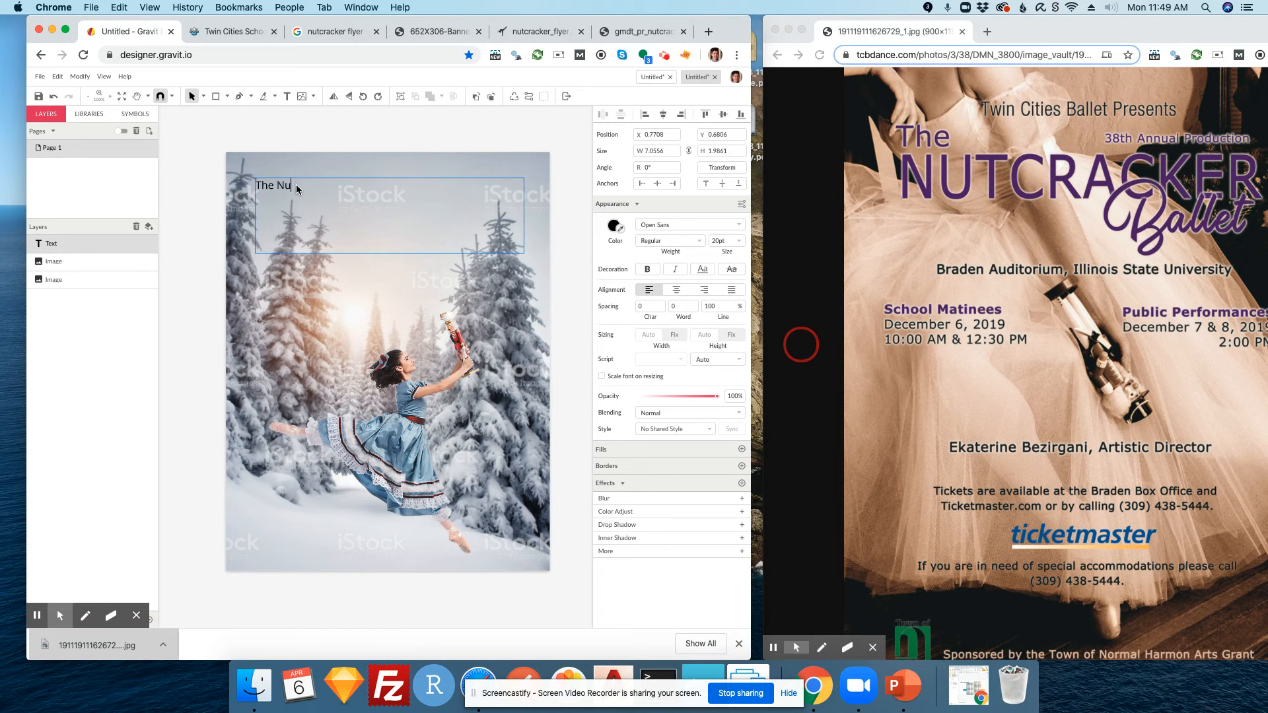
text(The Nutcracker Ballet)
click(390, 196)
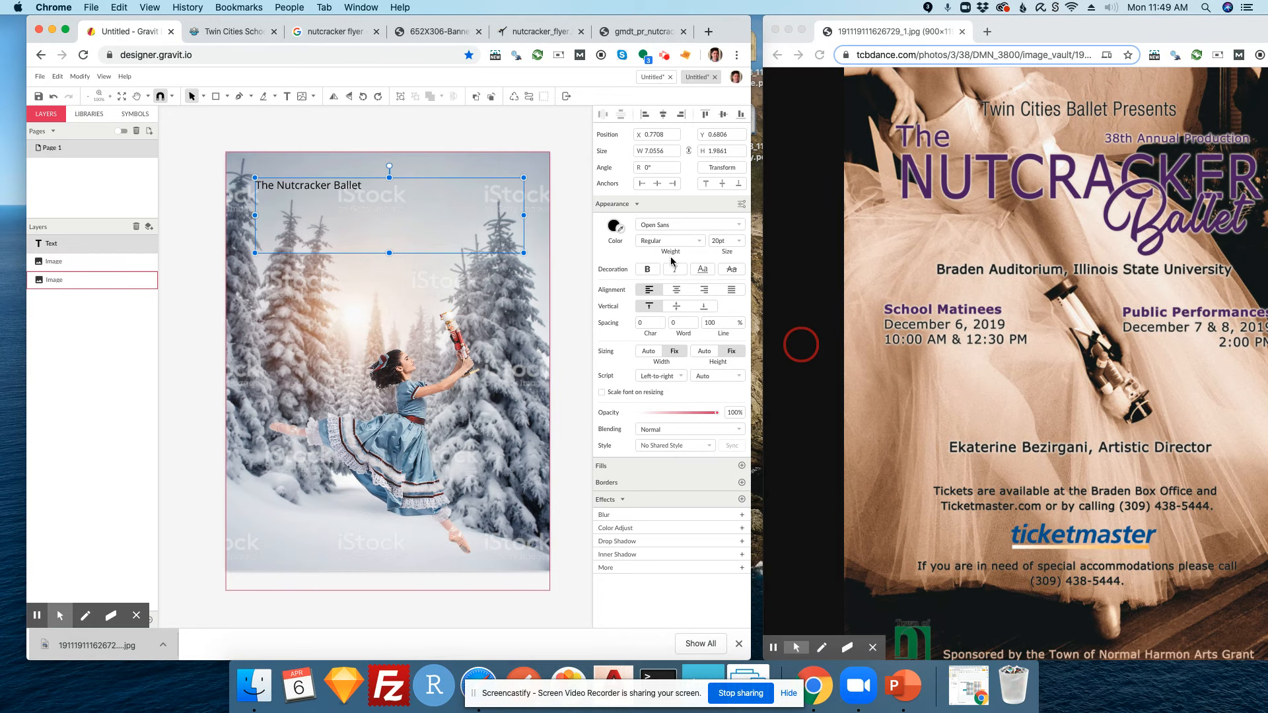
- Set the title's font size to 48 pt
click(736, 241)
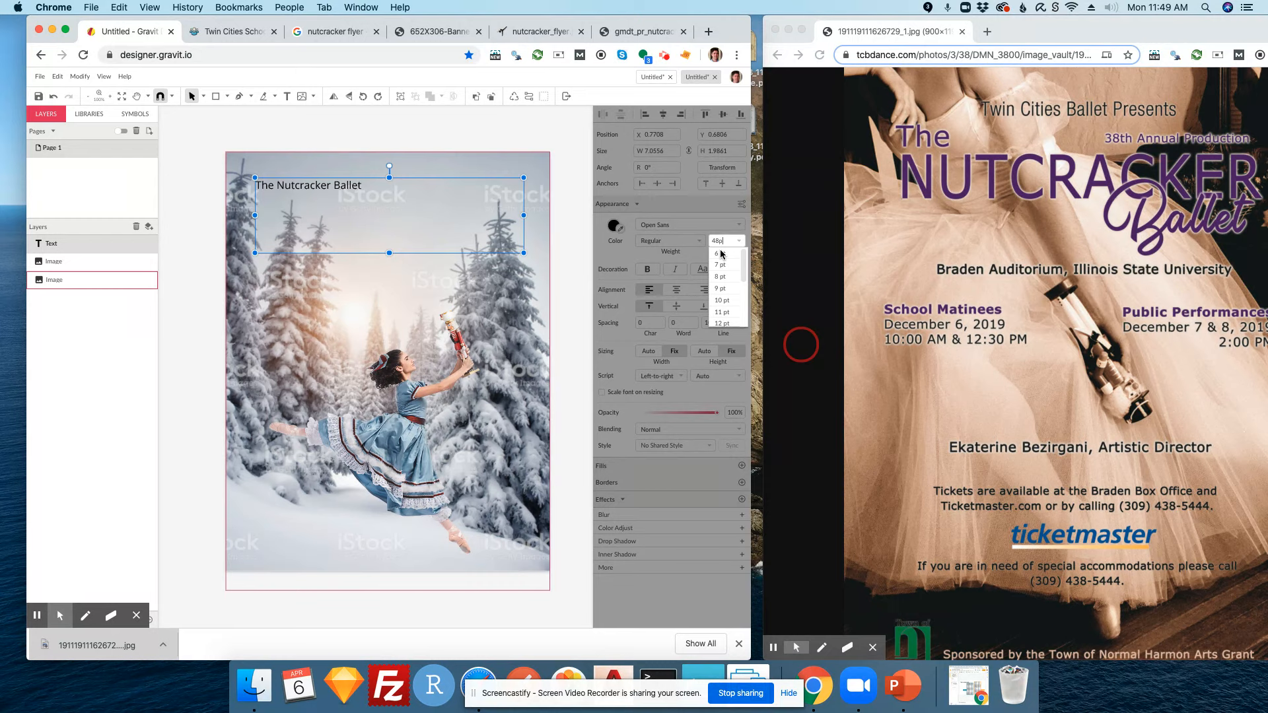
key(Return)
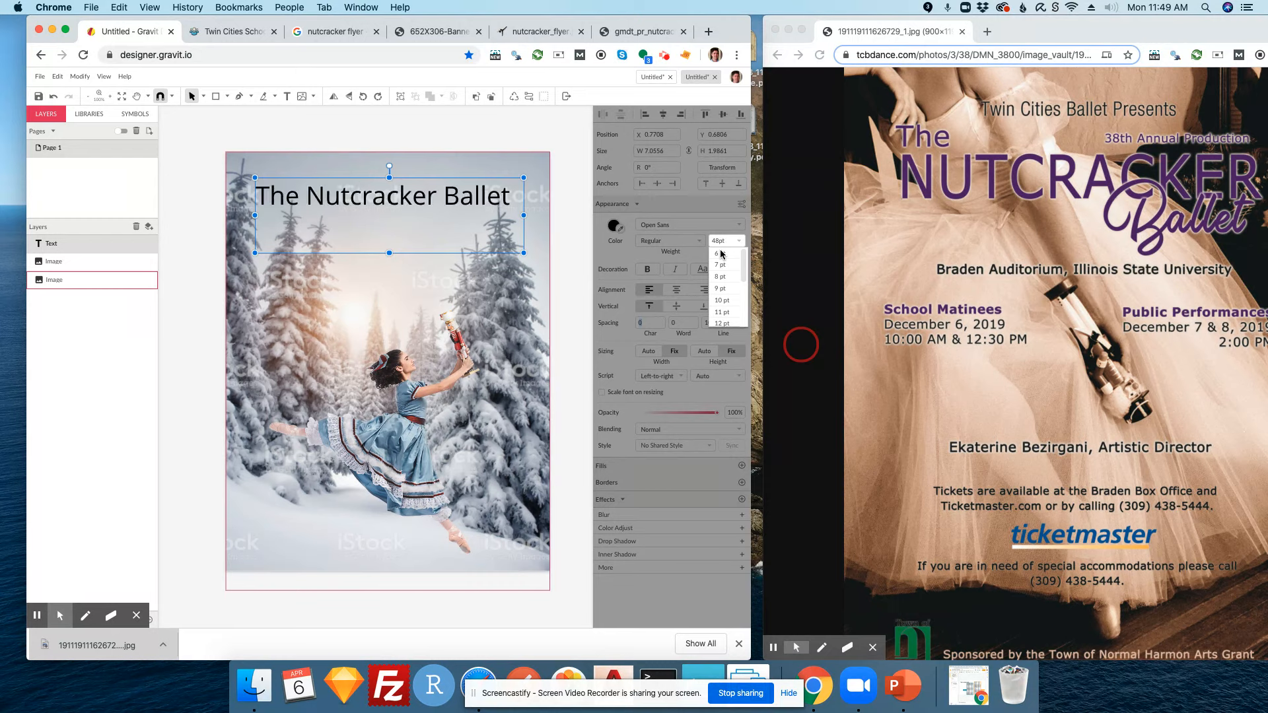
click(726, 243)
click(722, 240)
click(603, 262)
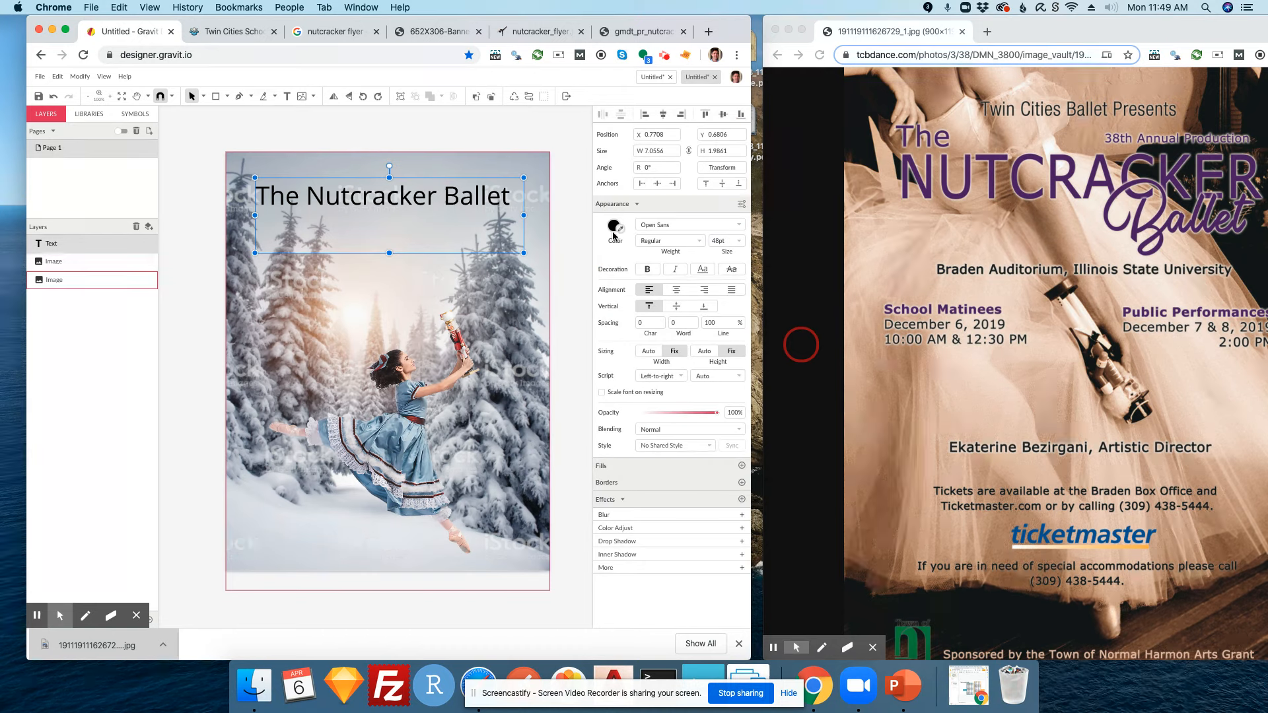
- Change the title's text colour to bright red, #F90000
click(614, 227)
drag(640, 261, 754, 255)
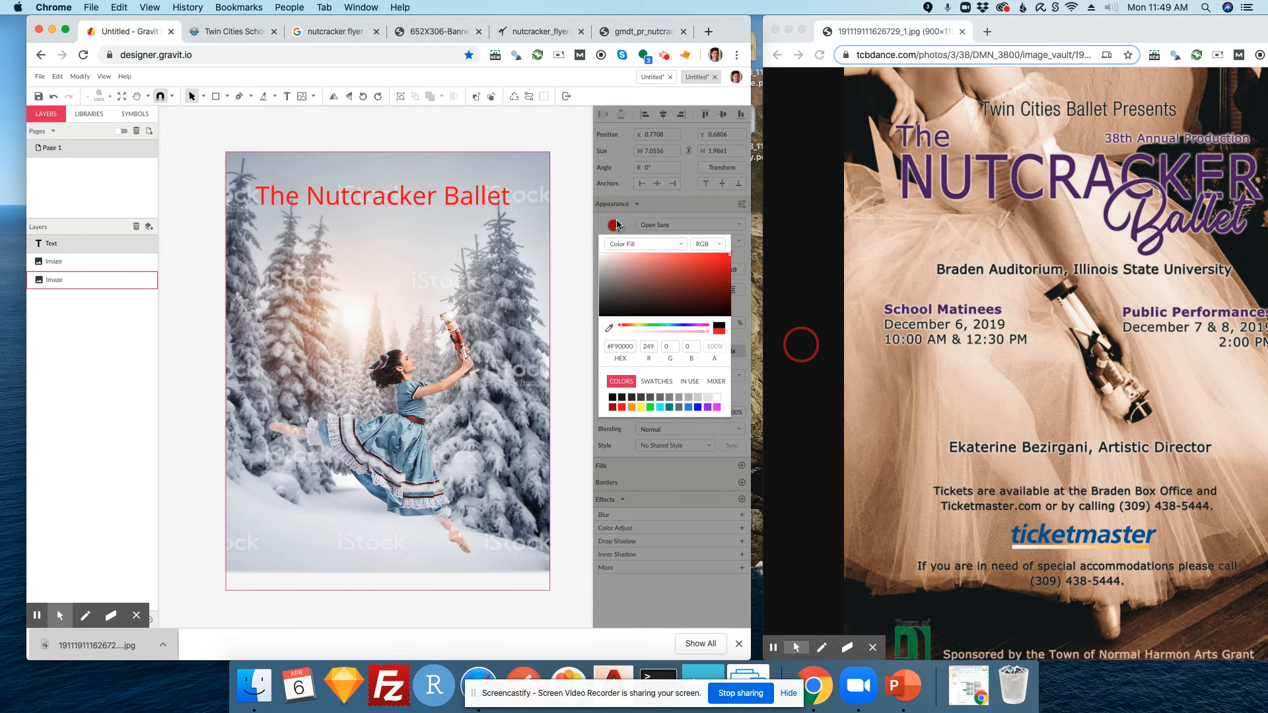
click(628, 226)
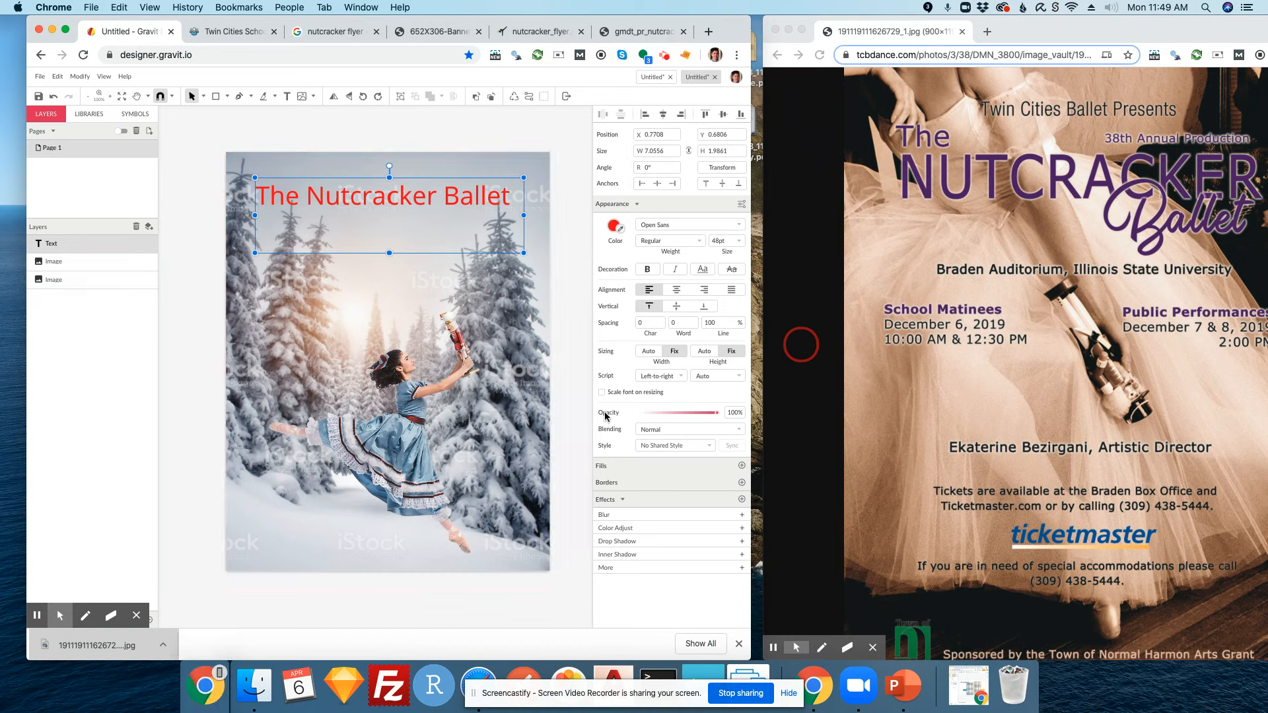
- Add a border to the title text and colour it muted gold, #B5A776
click(612, 480)
click(614, 481)
click(740, 482)
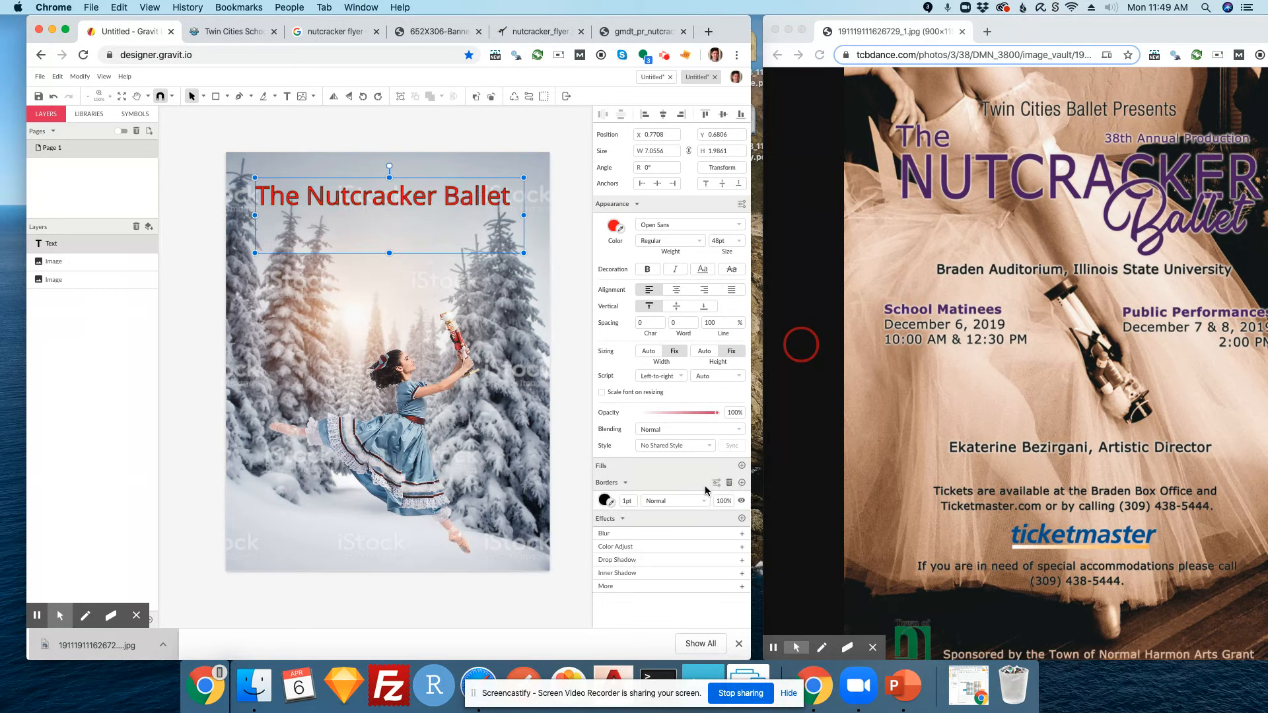
click(608, 505)
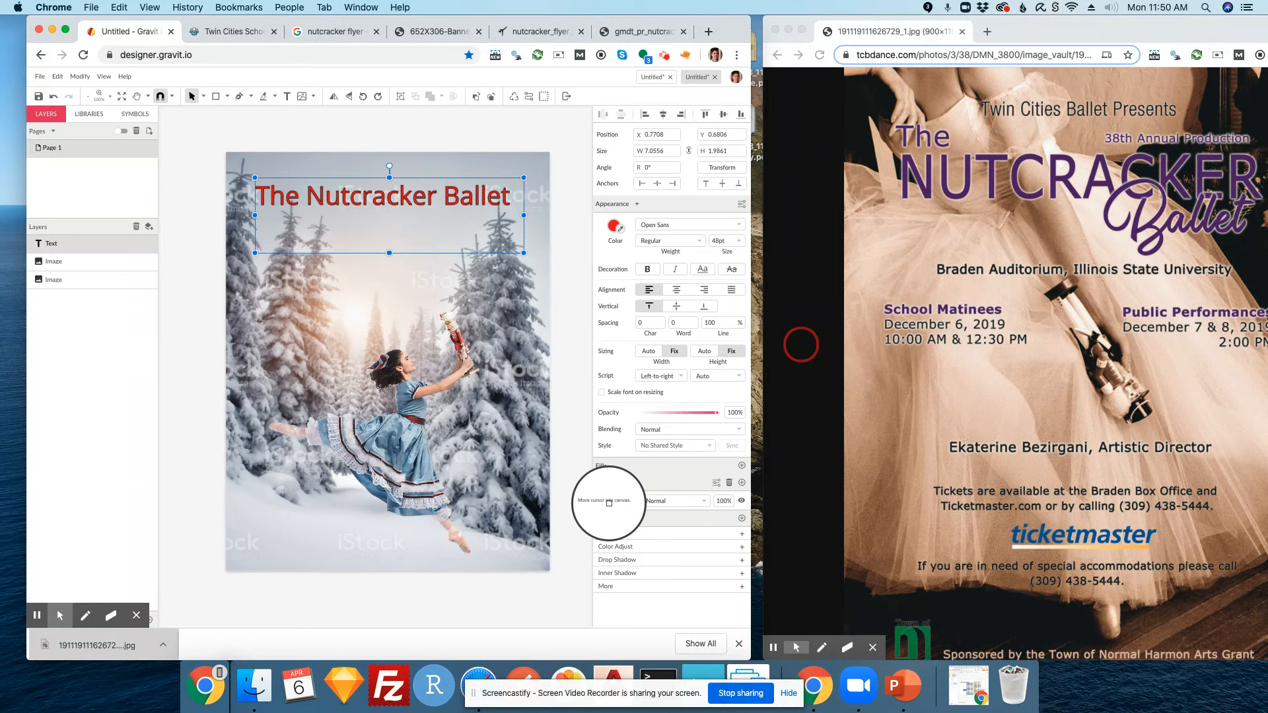
click(604, 503)
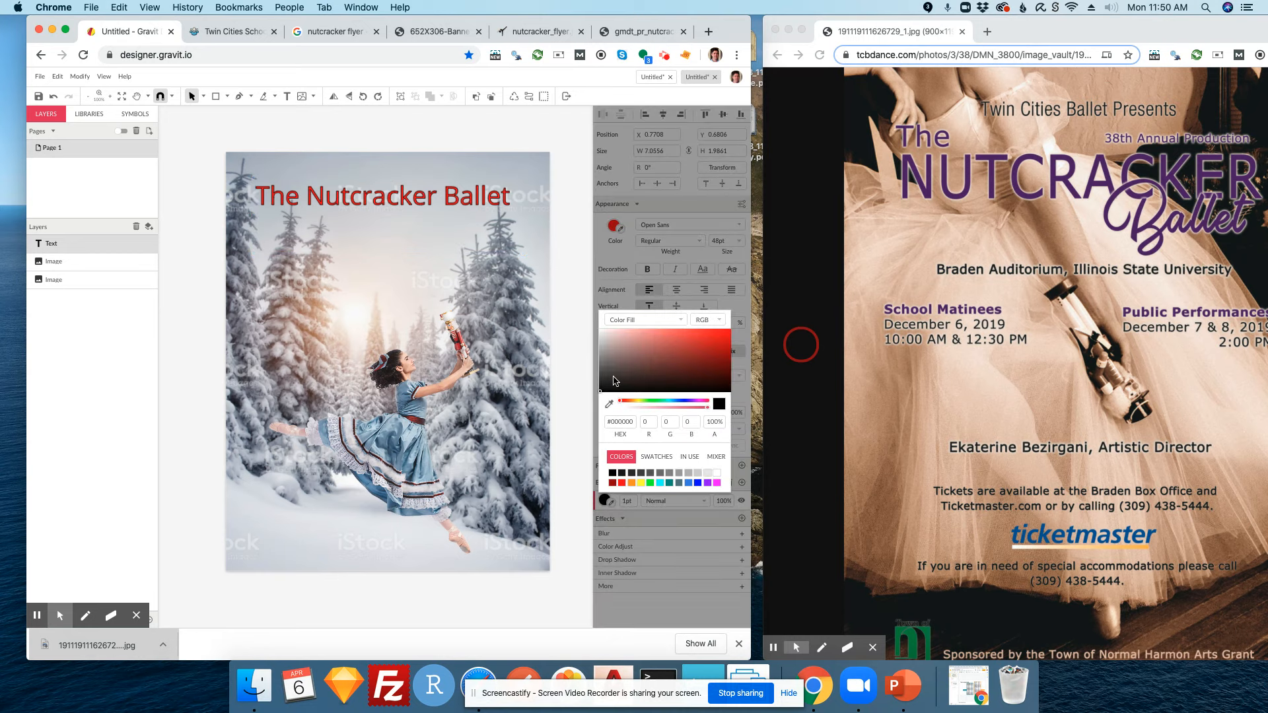
click(639, 354)
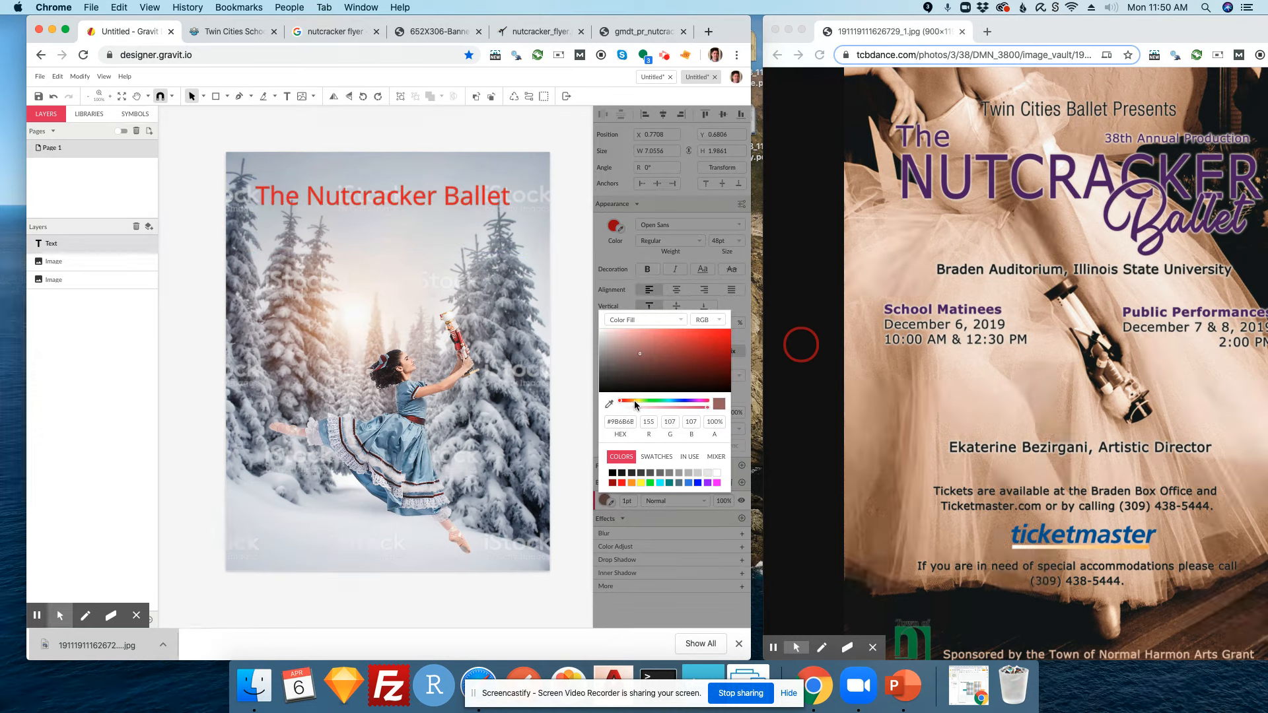
click(633, 401)
click(632, 400)
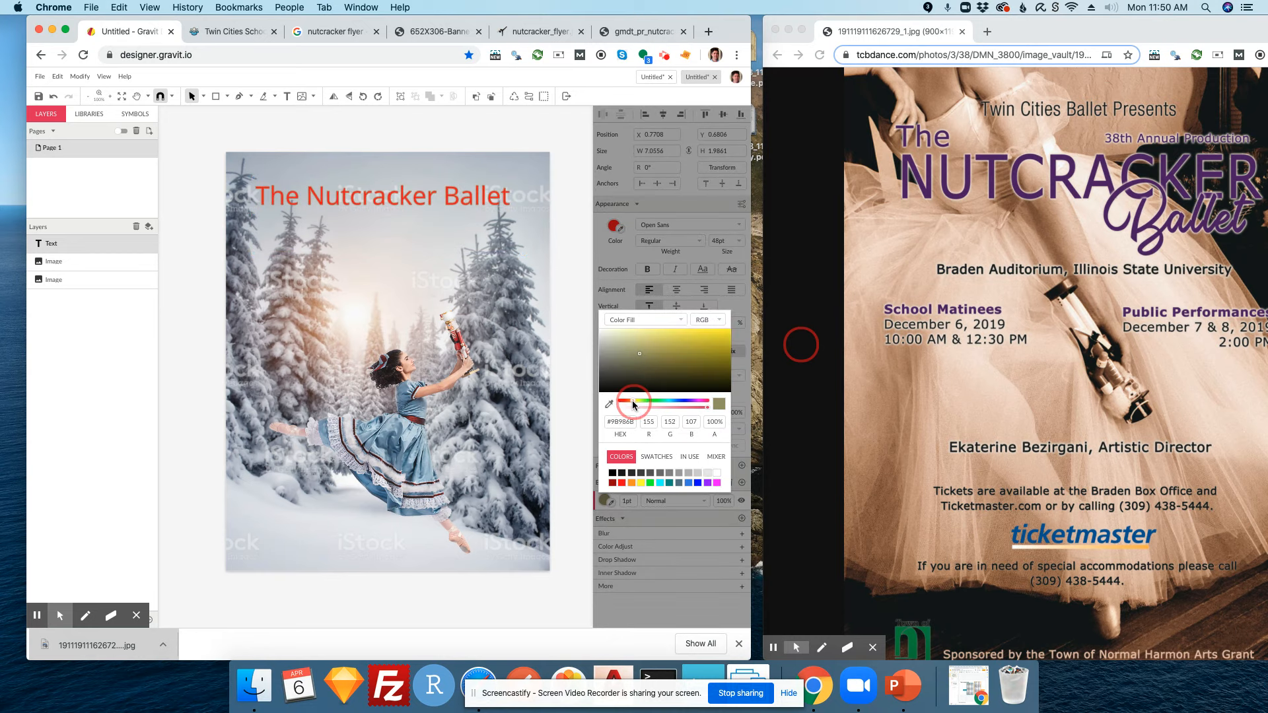
click(630, 401)
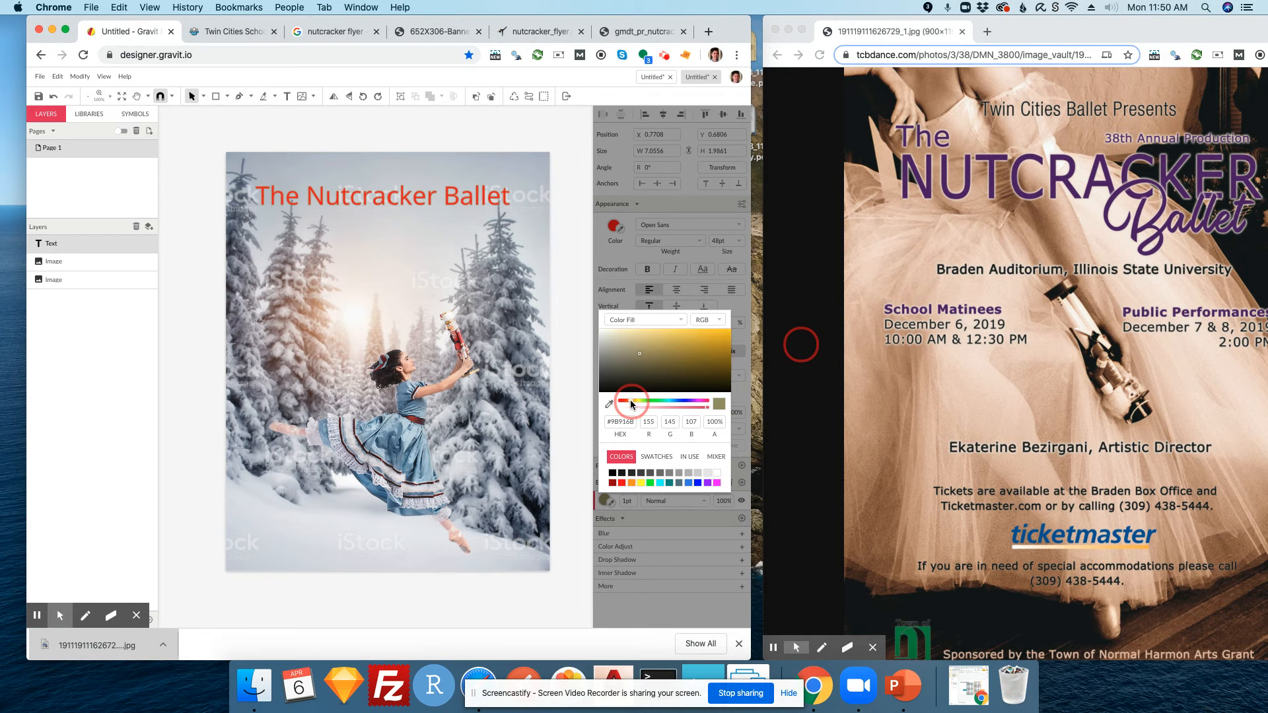
mouse_move(637, 357)
mouse_down()
mouse_move(654, 343)
mouse_move(644, 350)
mouse_up()
click(699, 513)
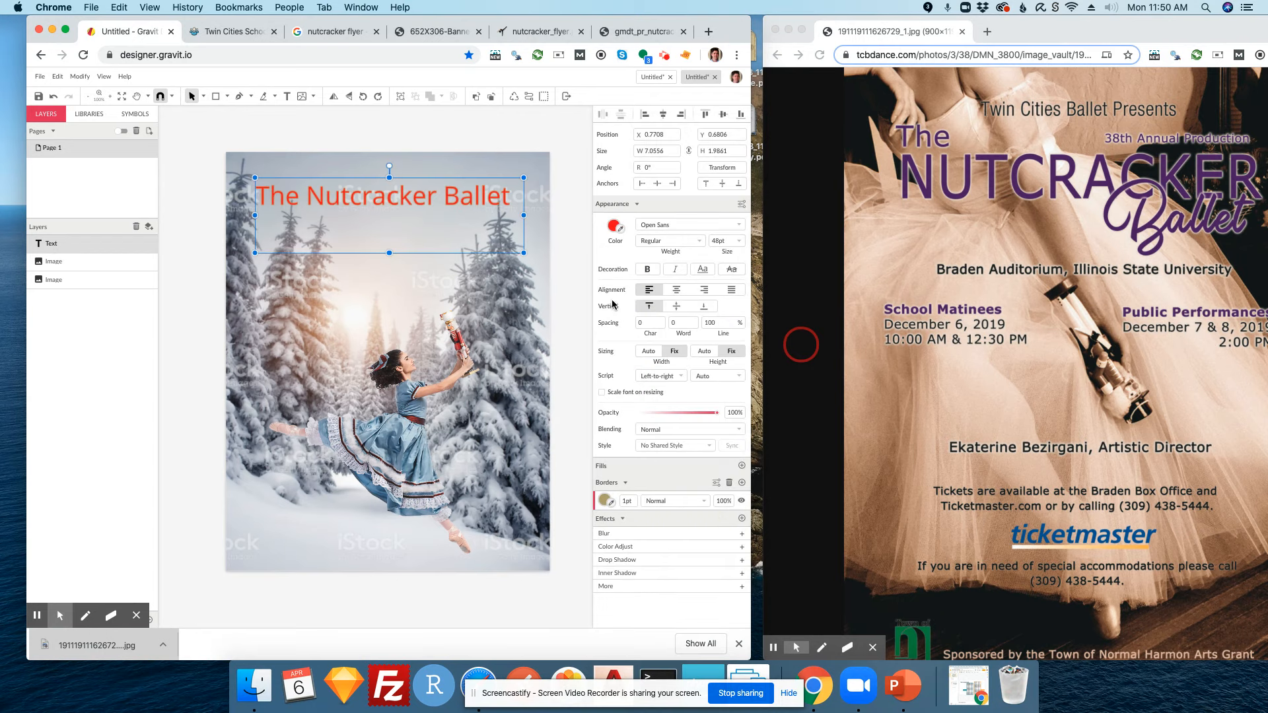
- Make the title bold and widen its text frame to about 7.40 in
click(647, 270)
drag(524, 215, 536, 221)
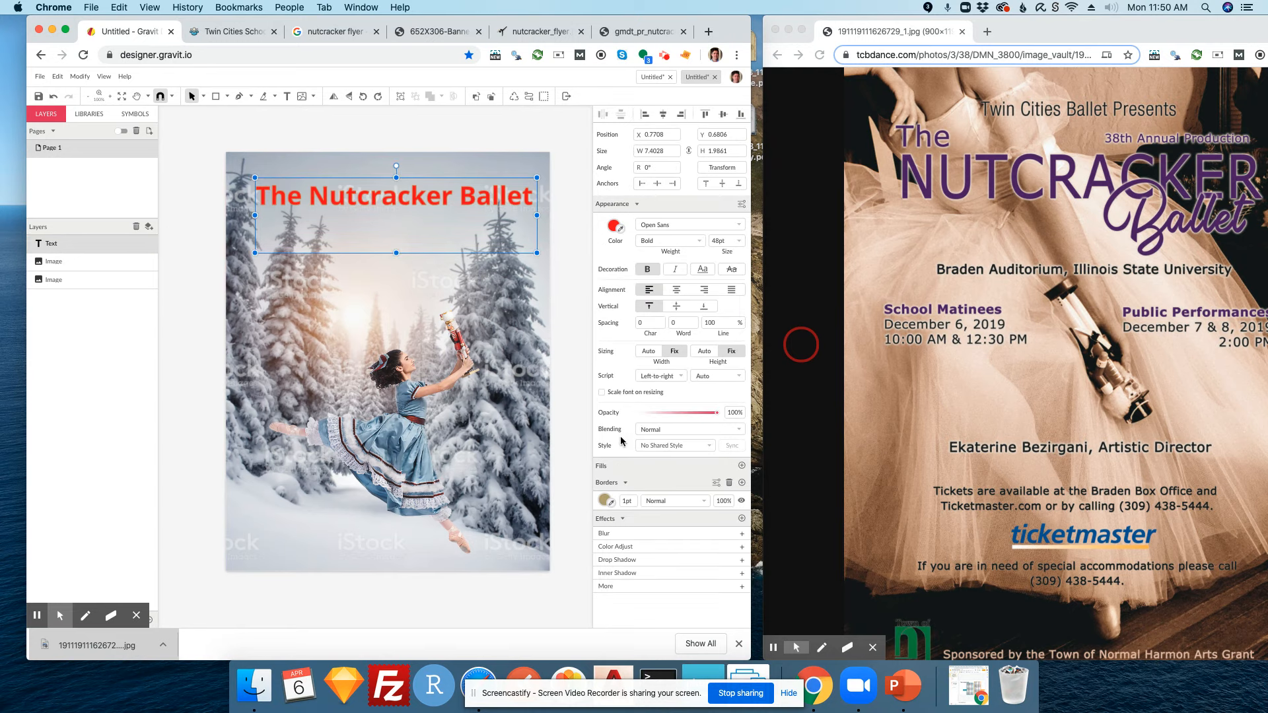
- Set the title's gold border width to 3 pt and deselect the text
click(622, 501)
text(3pt)
key(Return)
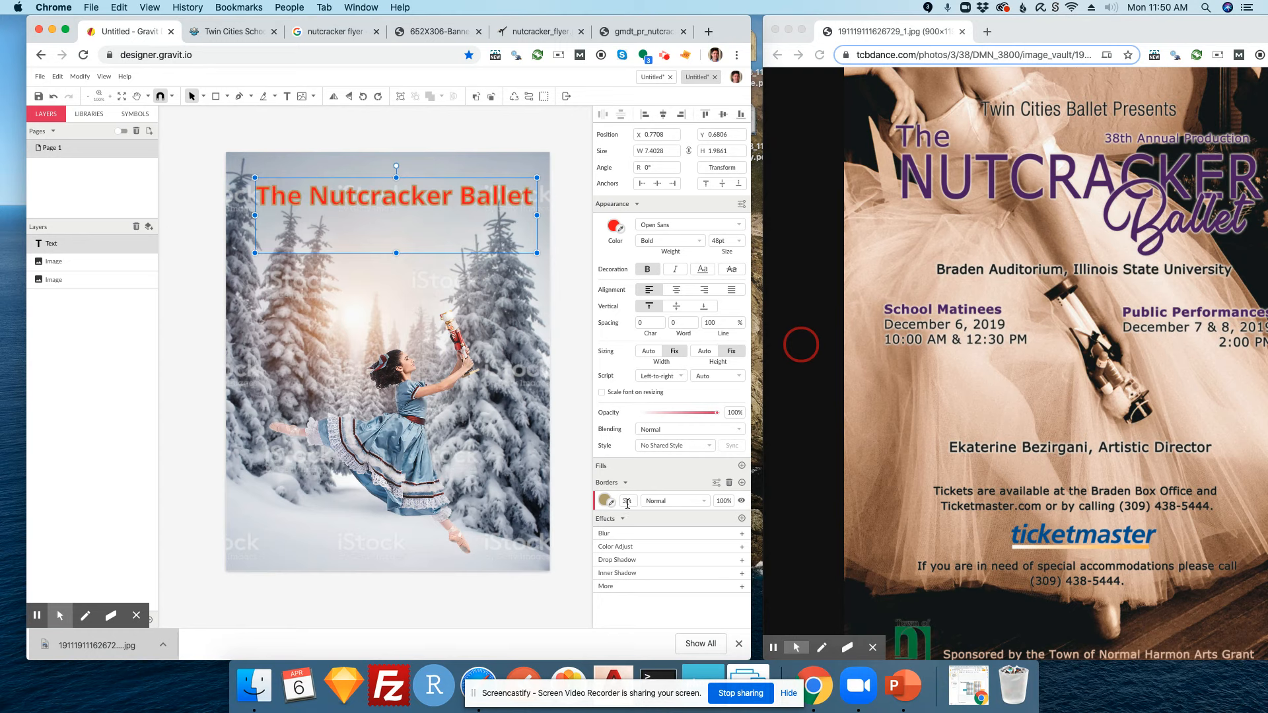
click(563, 318)
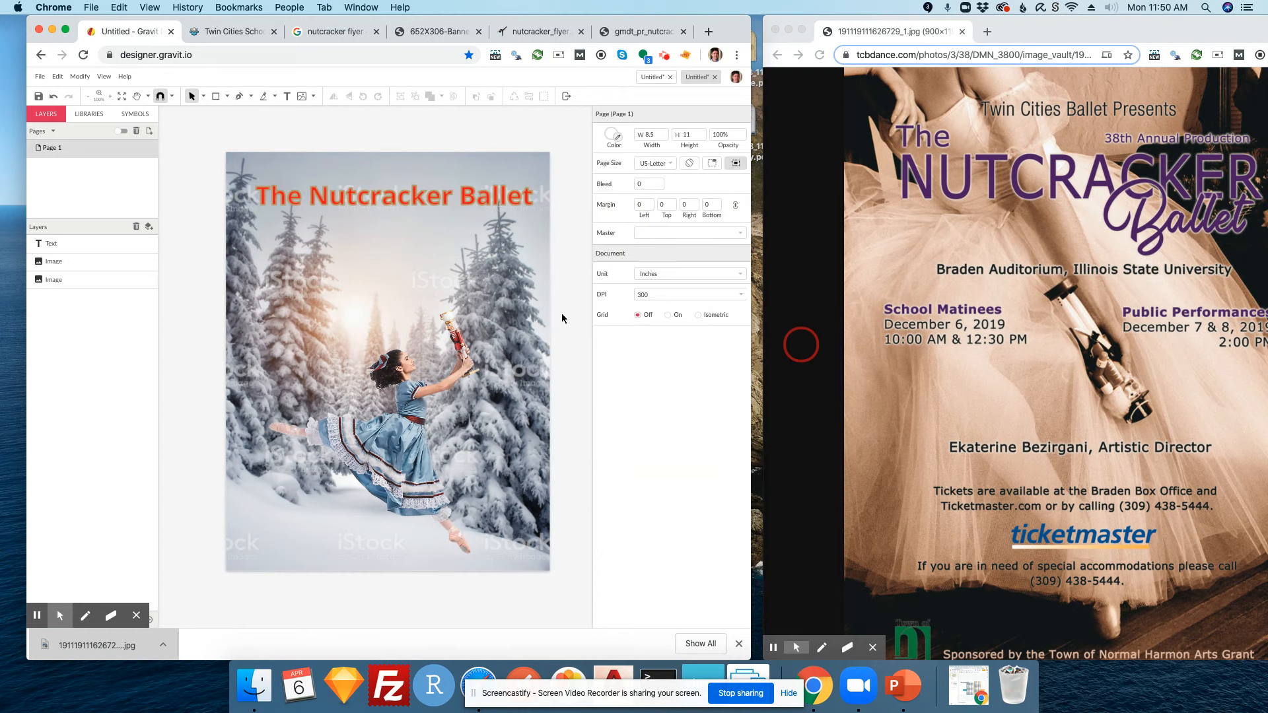
- Browse the web fonts for the title and apply Playfair Display SC
click(493, 186)
click(741, 223)
click(740, 223)
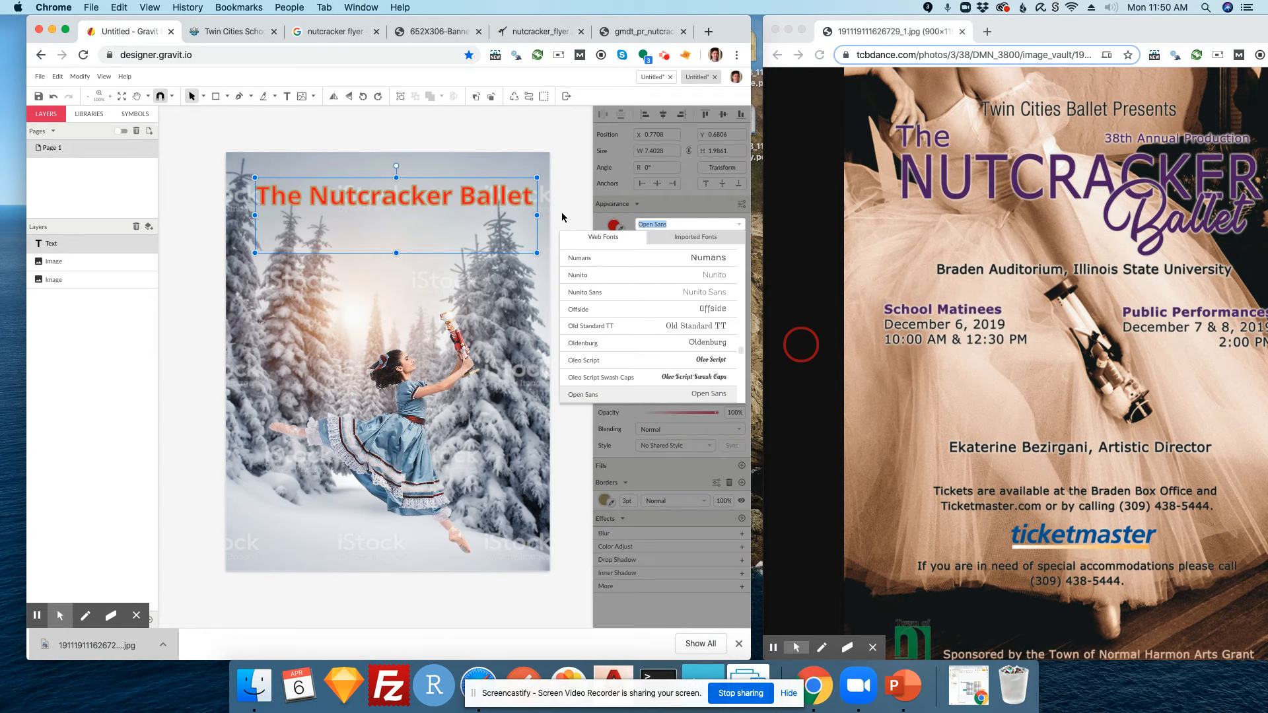
scroll(718, 342, down, 1)
scroll(720, 346, down, 3)
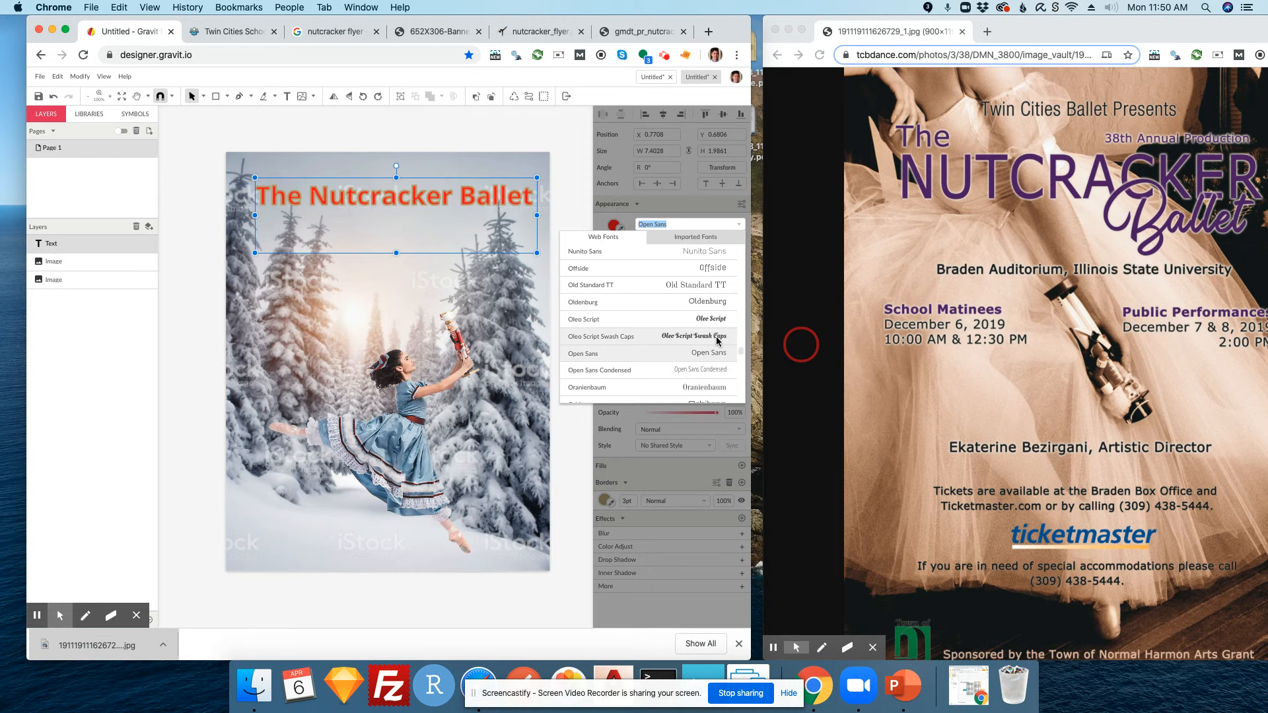
scroll(721, 352, down, 3)
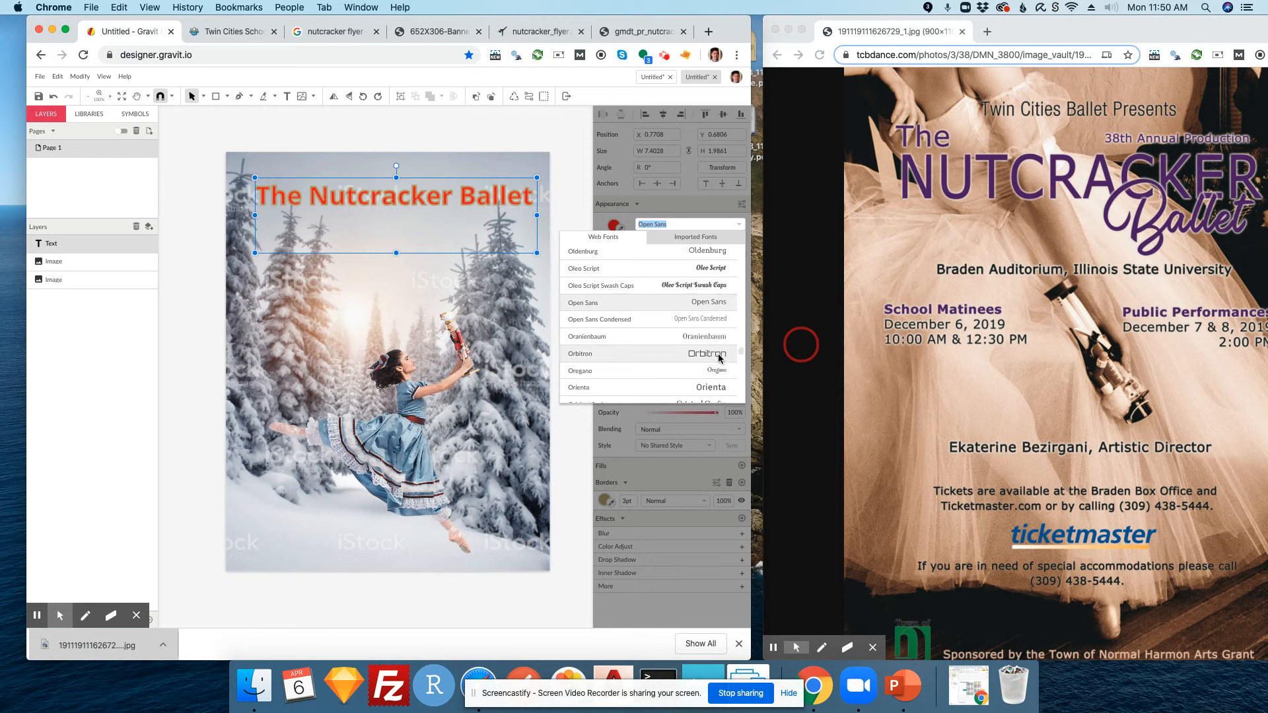
scroll(720, 357, down, 8)
scroll(721, 360, down, 6)
scroll(721, 374, down, 6)
scroll(721, 376, down, 1)
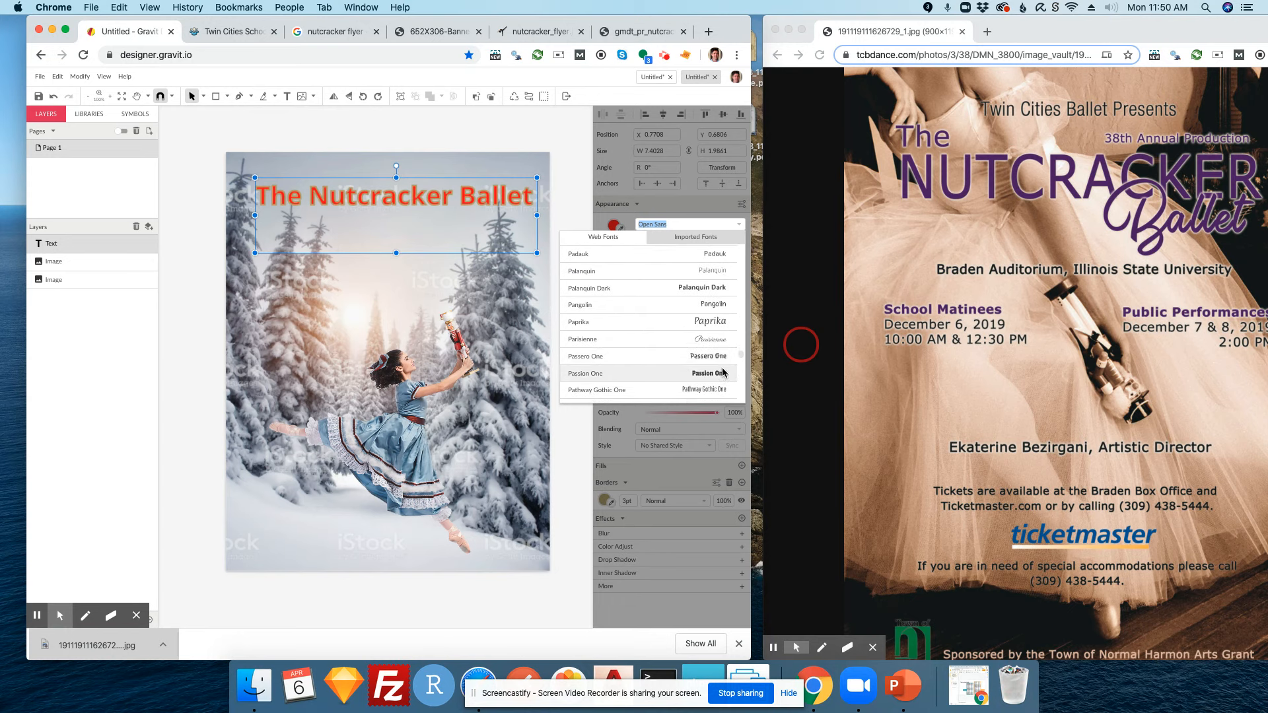
scroll(722, 373, down, 1)
scroll(721, 370, down, 2)
scroll(721, 371, down, 5)
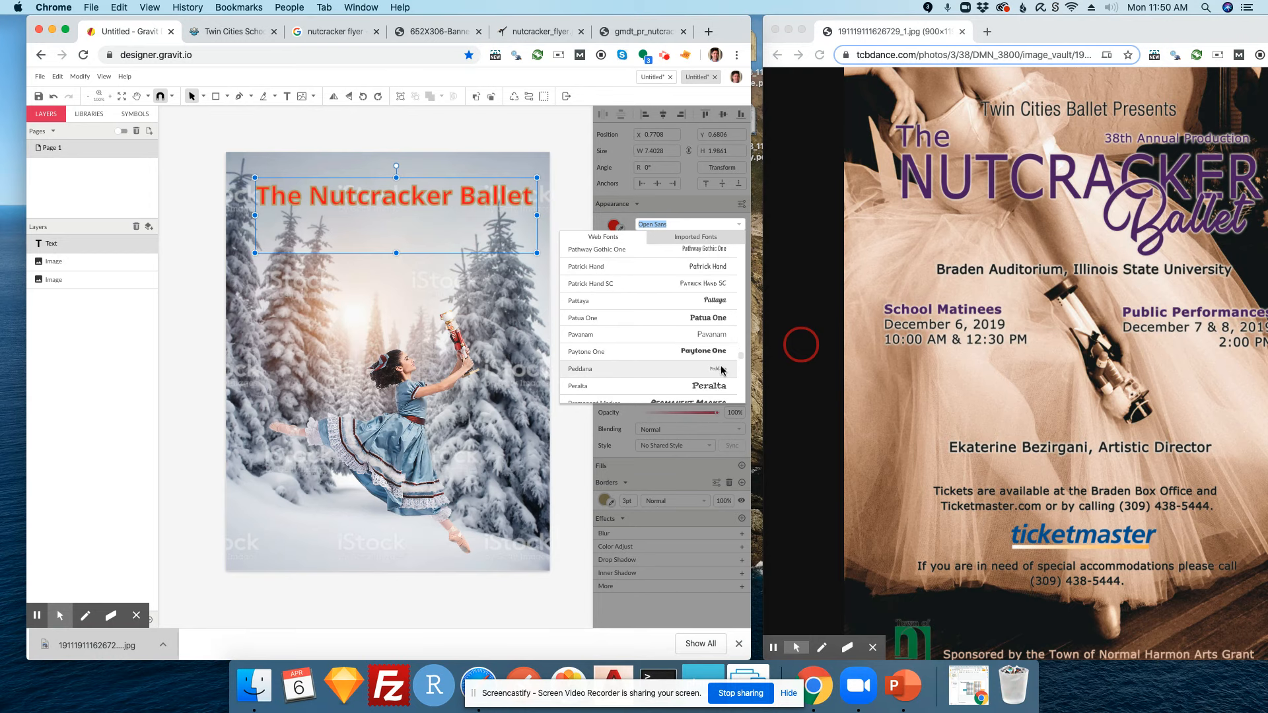
scroll(721, 369, down, 1)
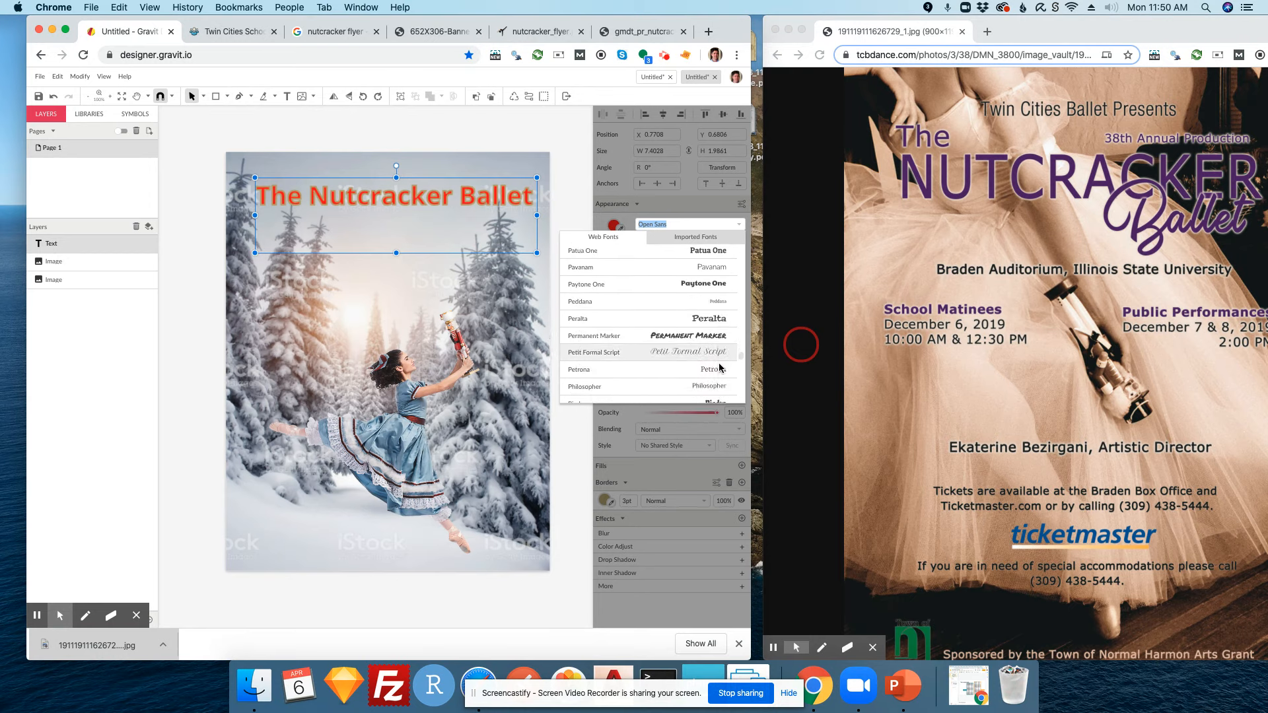
scroll(721, 367, down, 1)
scroll(729, 359, down, 2)
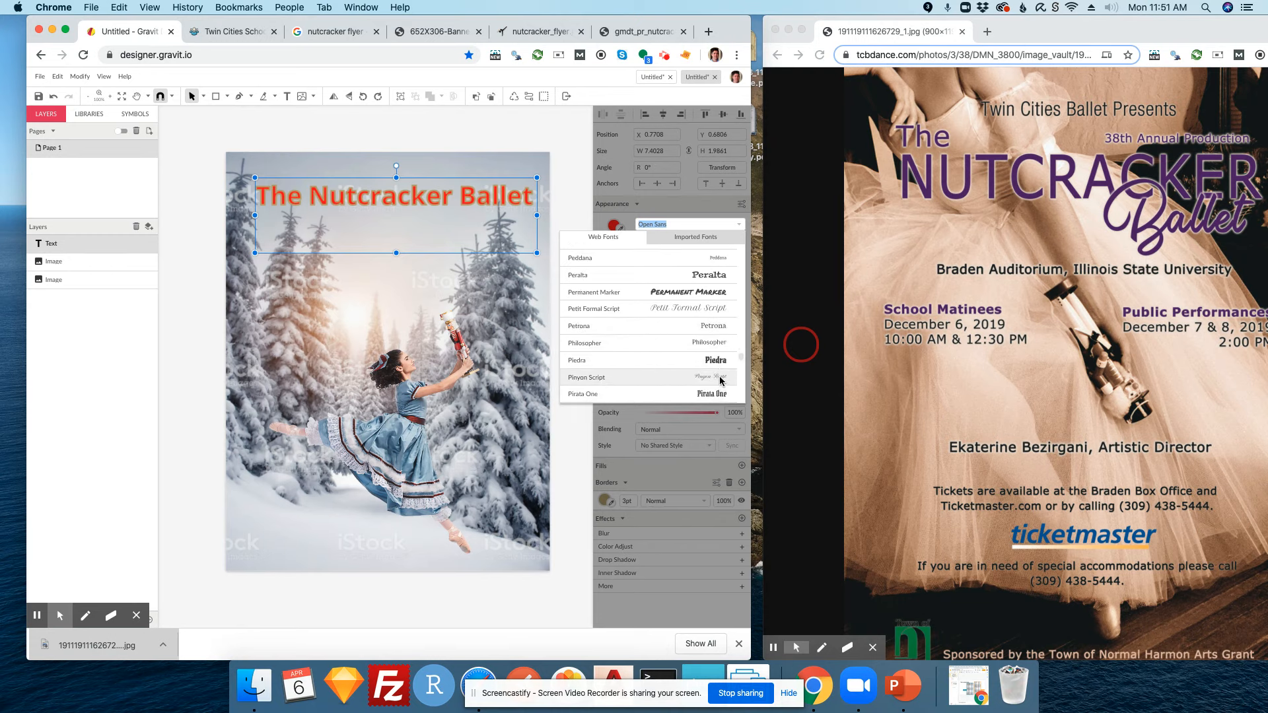
scroll(722, 381, down, 3)
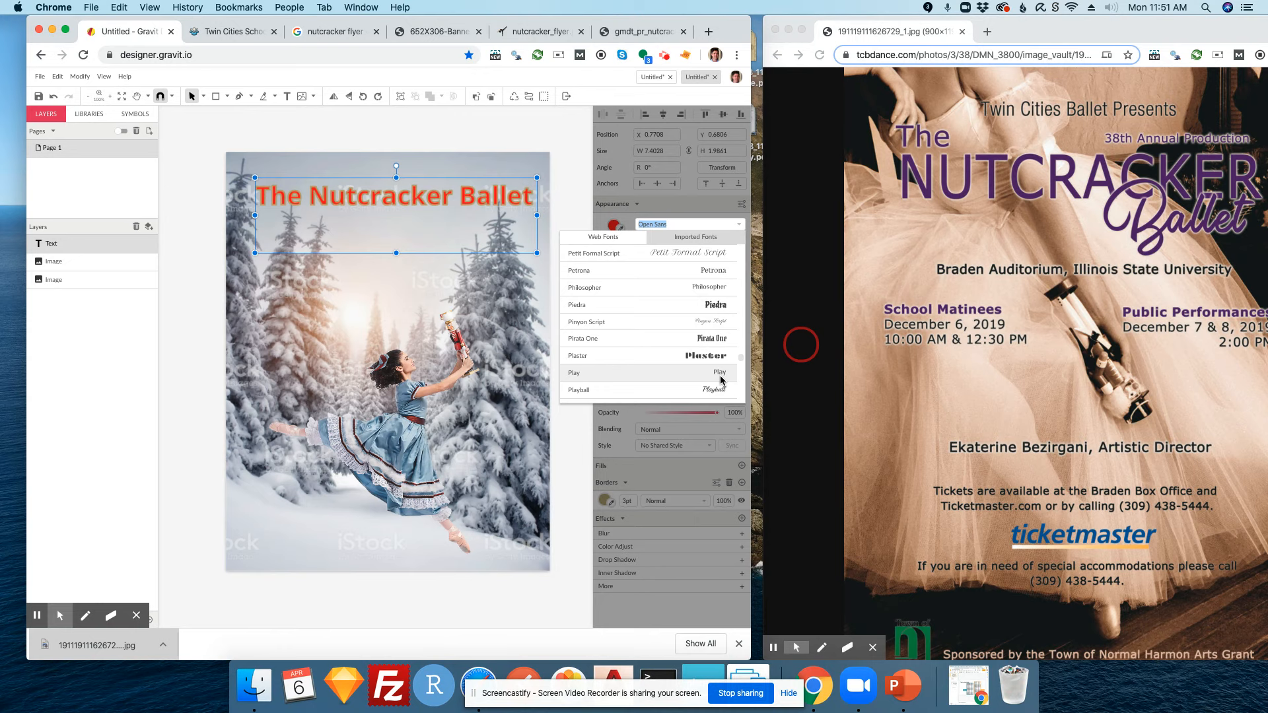
scroll(722, 380, down, 2)
scroll(721, 379, down, 1)
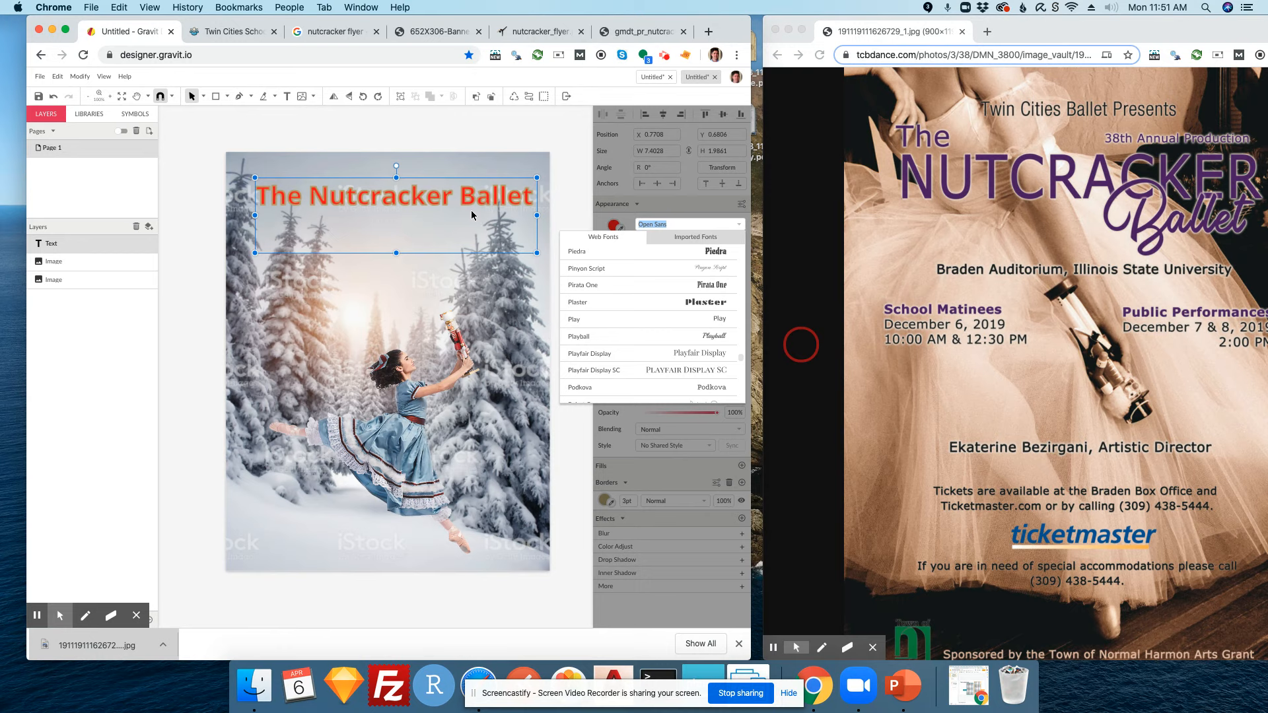
click(712, 374)
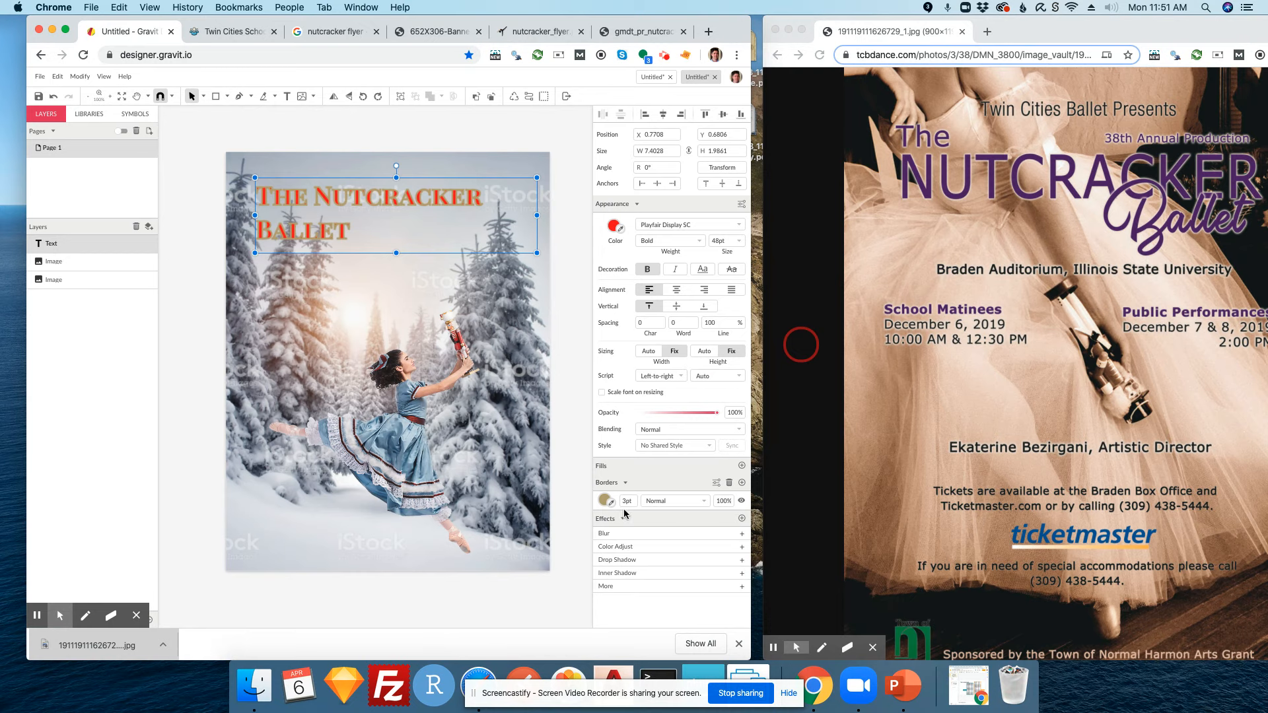
click(568, 361)
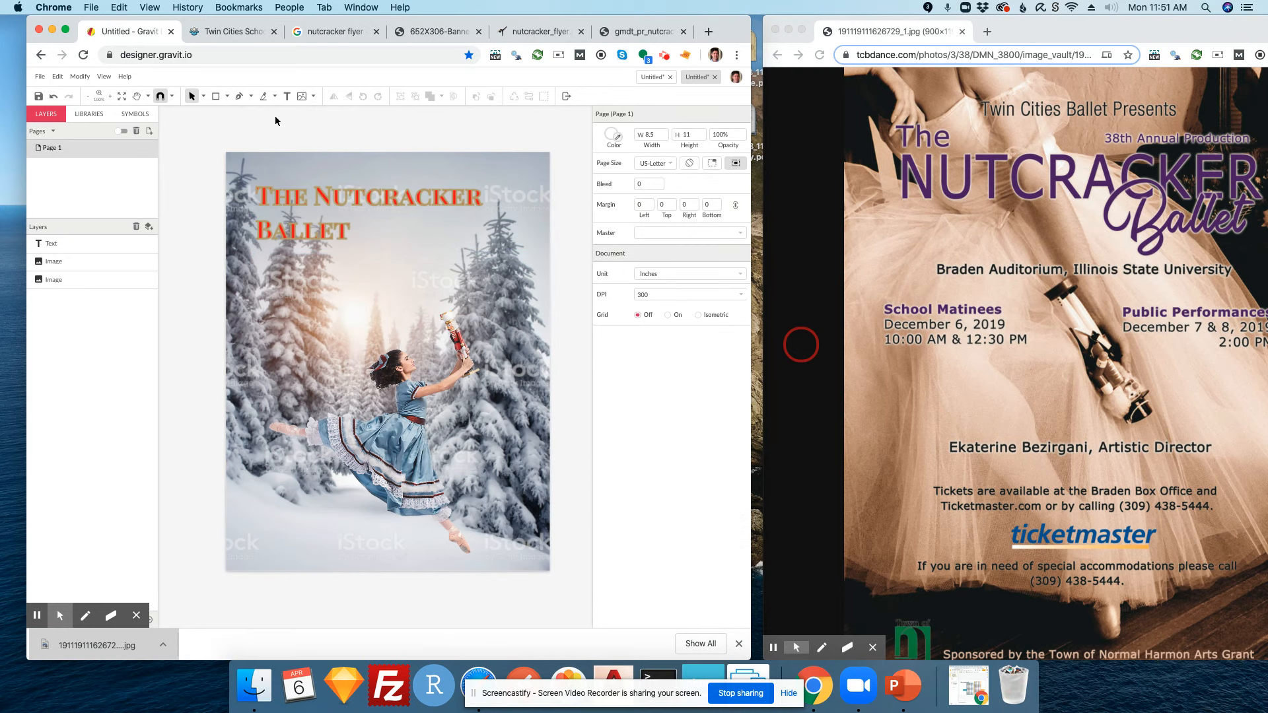
- Set the title text's gold border width to 0 pt and deselect the title
click(513, 204)
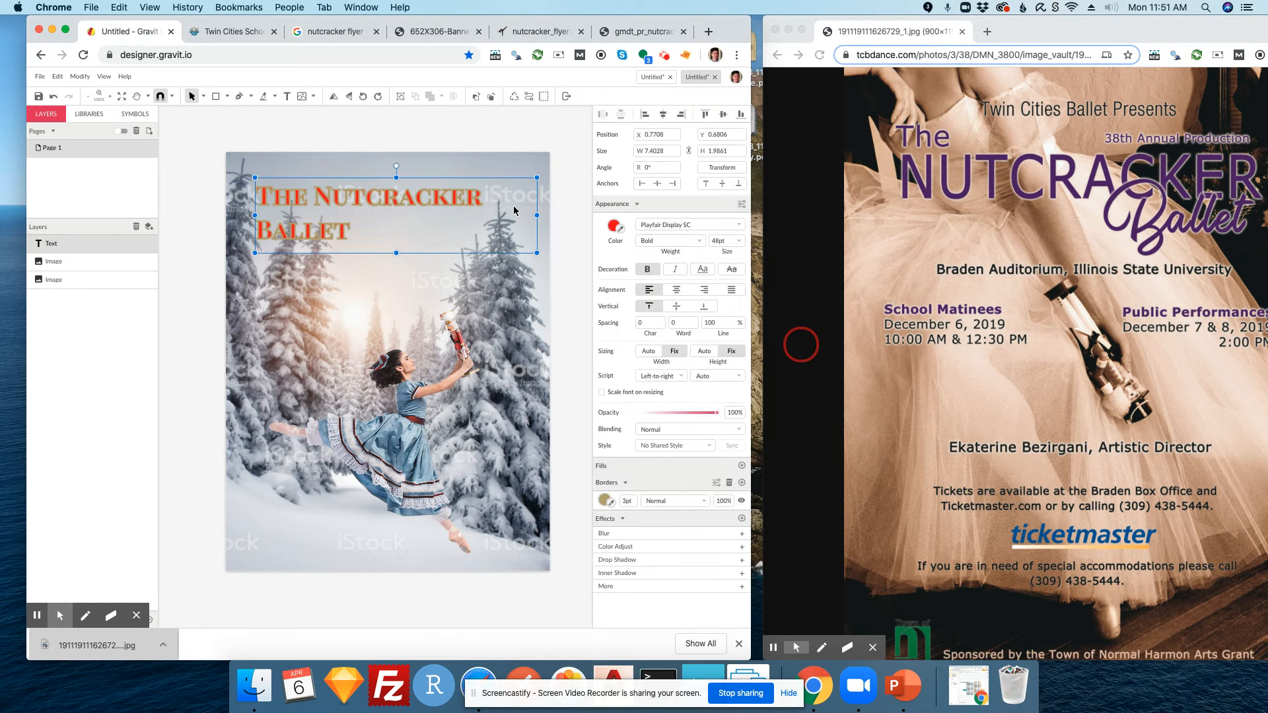
click(605, 501)
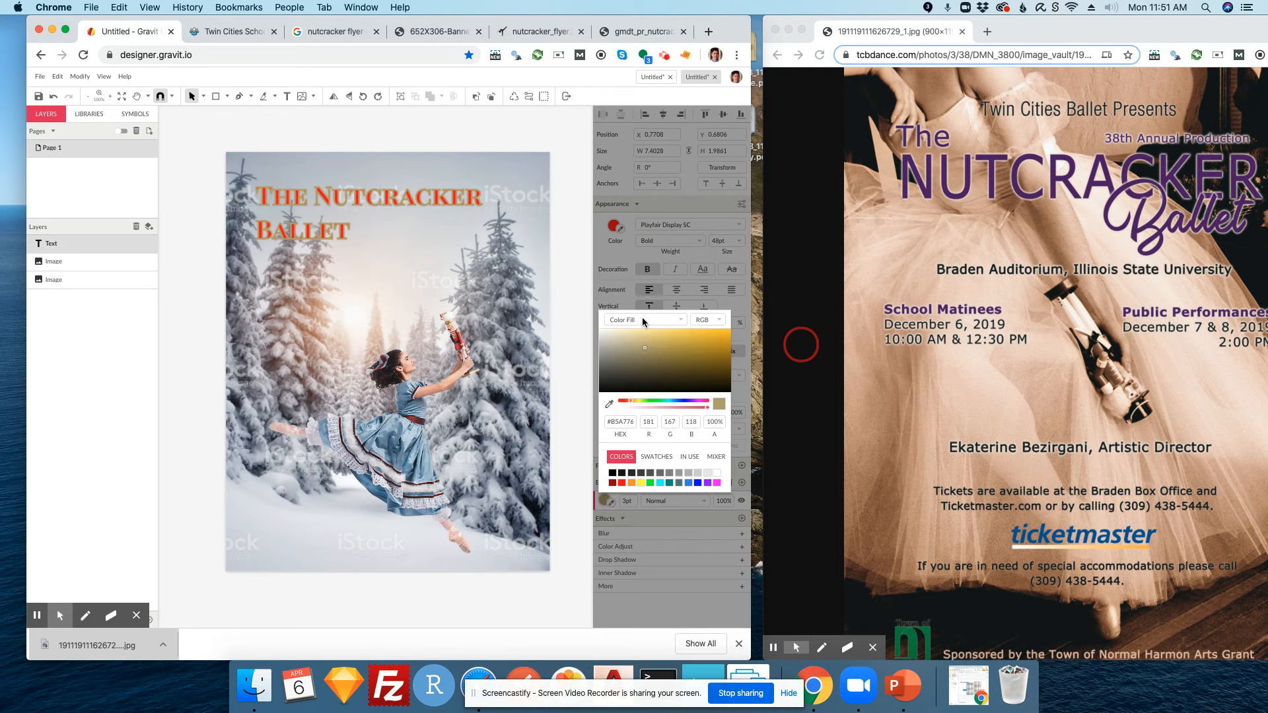
click(612, 510)
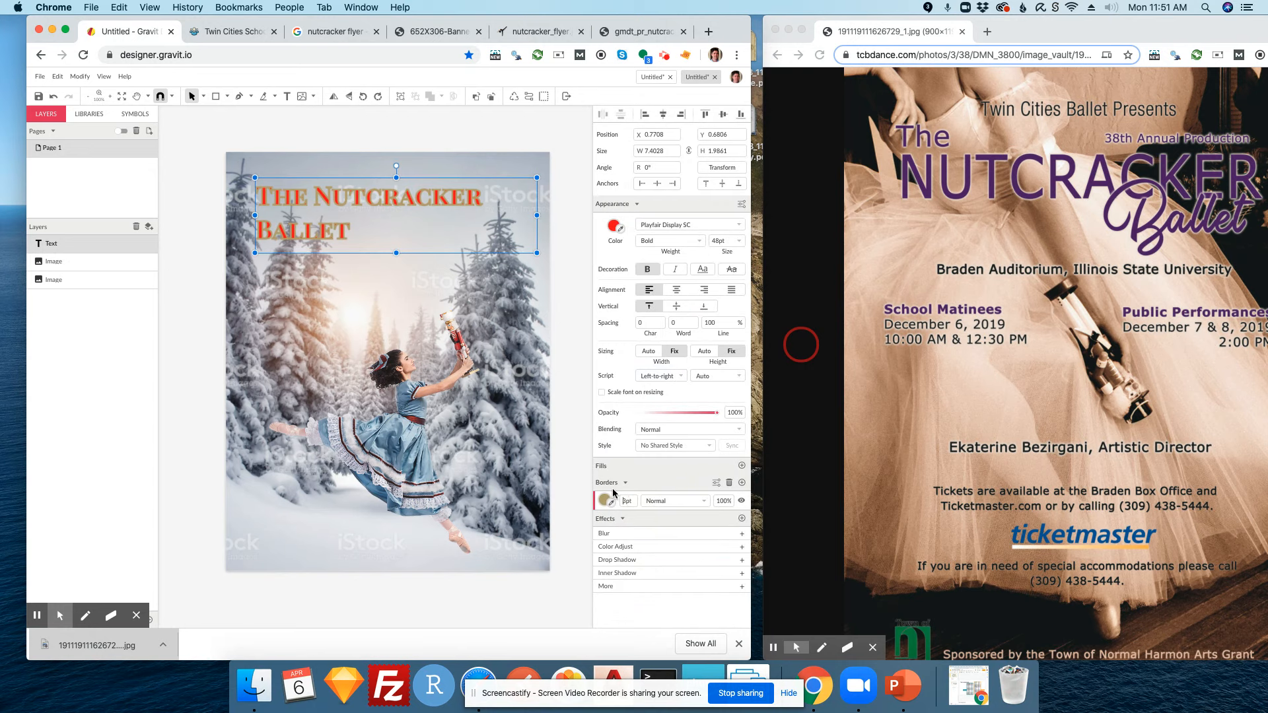
click(565, 457)
click(442, 210)
click(625, 496)
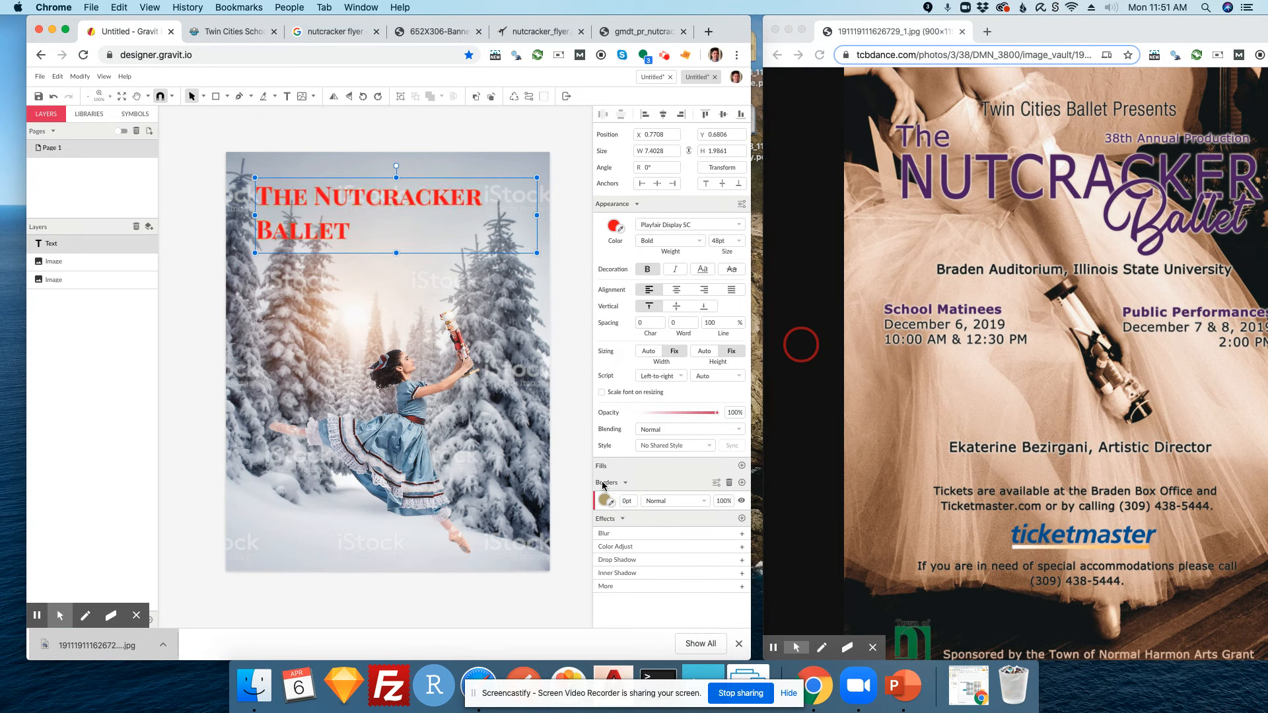
click(585, 311)
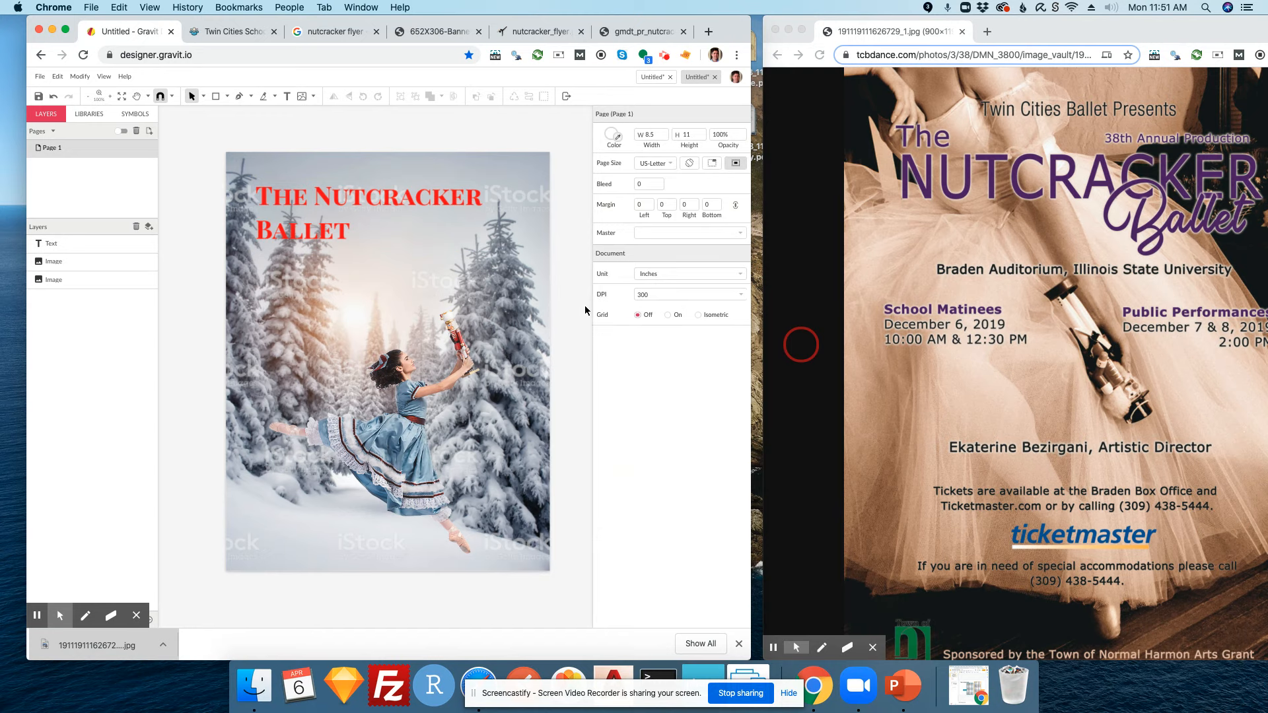
- Move The Nutcracker Ballet title down the page to a vertical position of about 1.18 in
click(453, 204)
click(556, 248)
click(327, 247)
drag(326, 247, 327, 252)
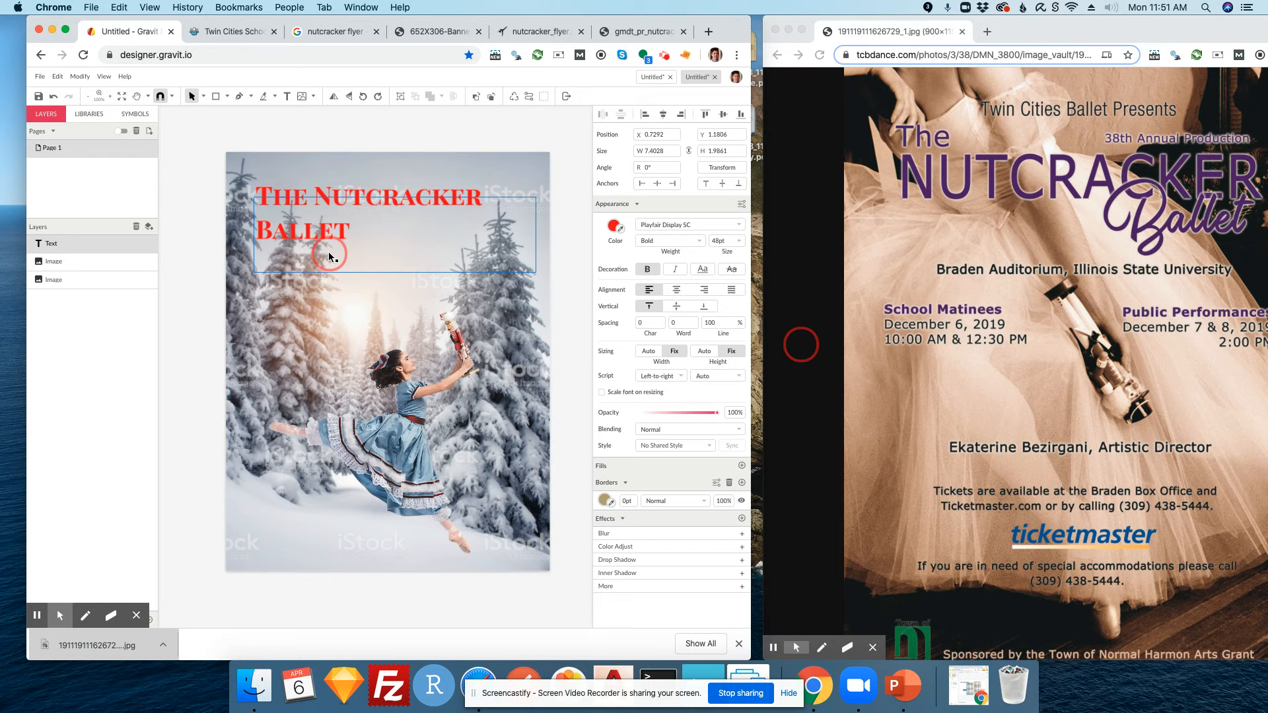
click(551, 141)
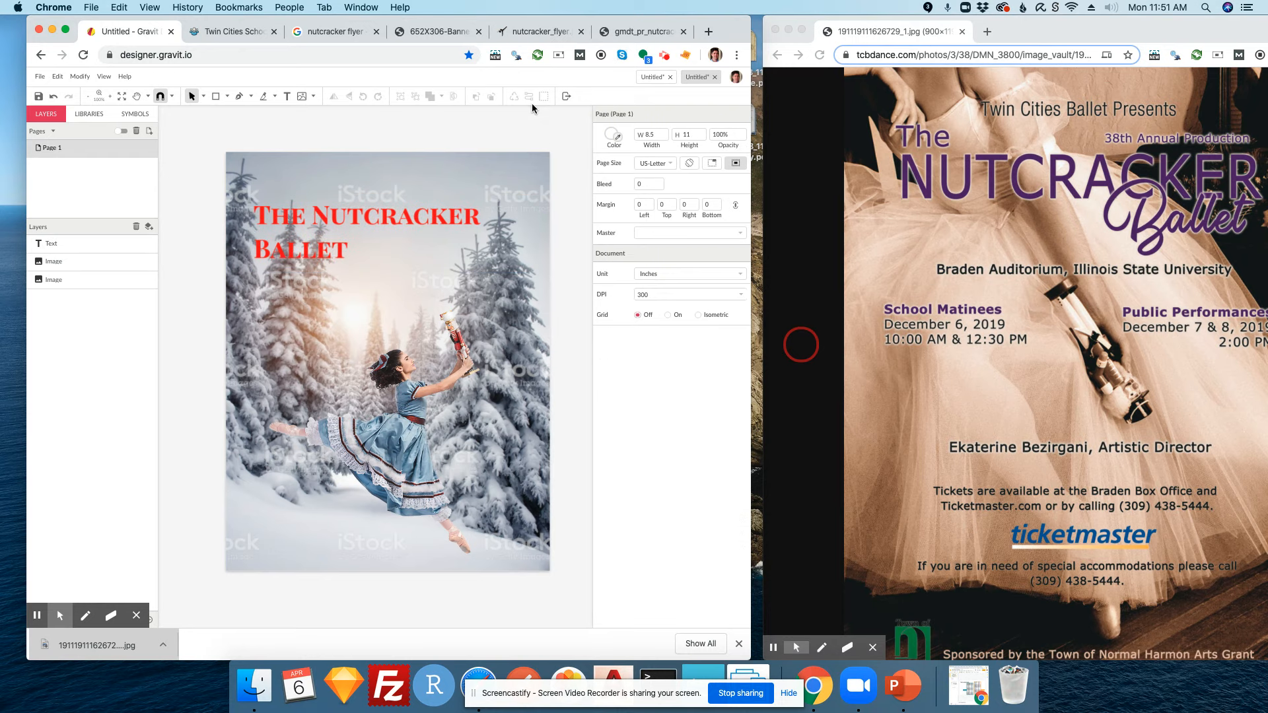
- Add a text frame about 3.19 in wide above the title reading "Twin Cities Ballet" and set its font size to 22 pt
click(287, 98)
drag(398, 183, 521, 198)
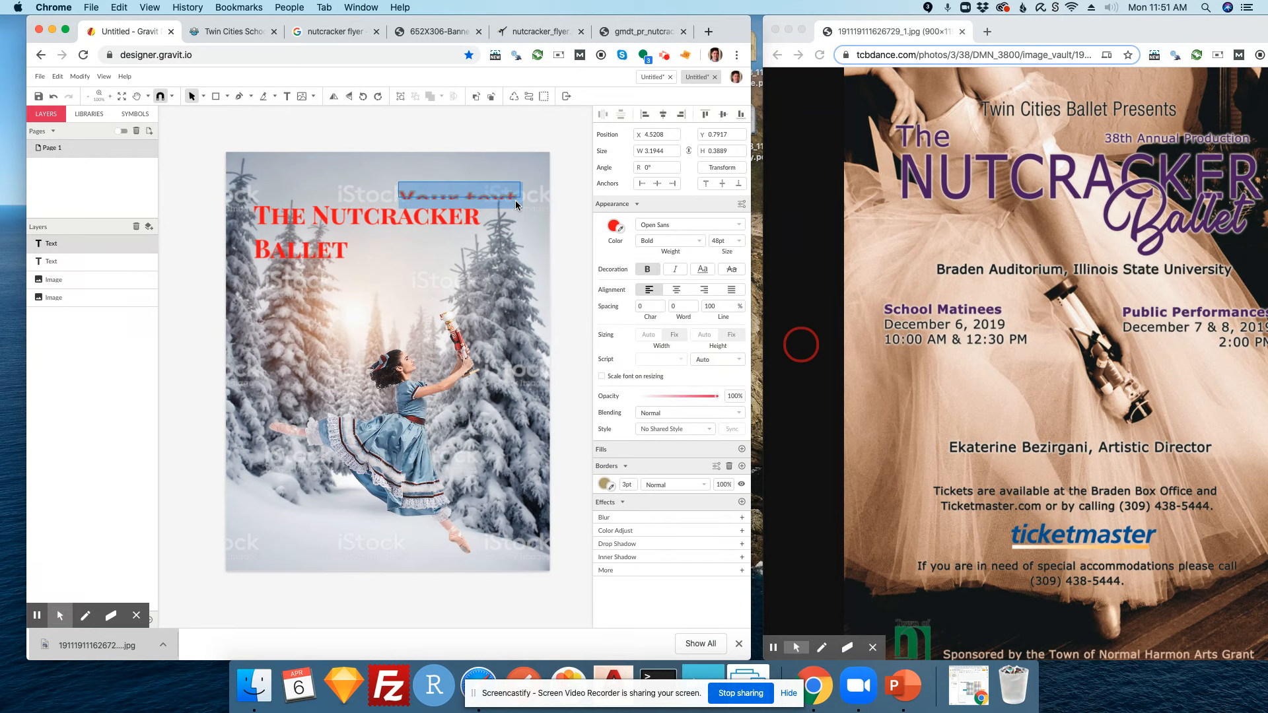
text(Twin)
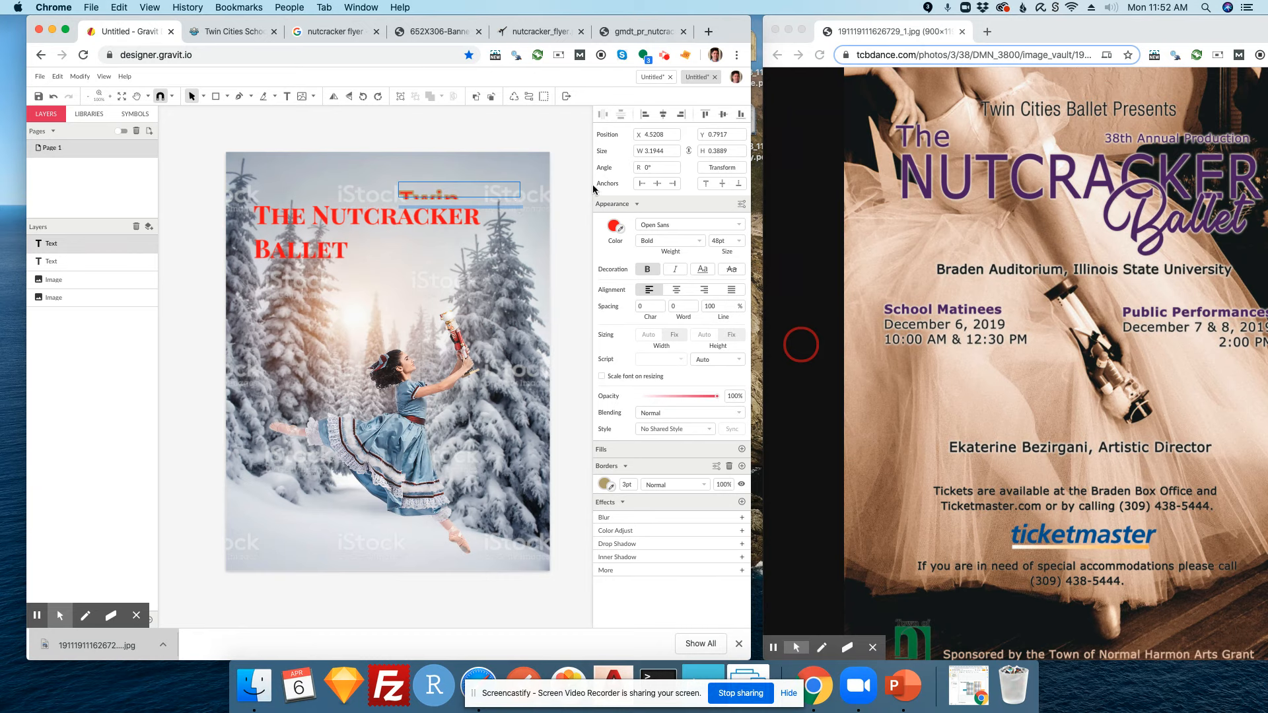
key(Escape)
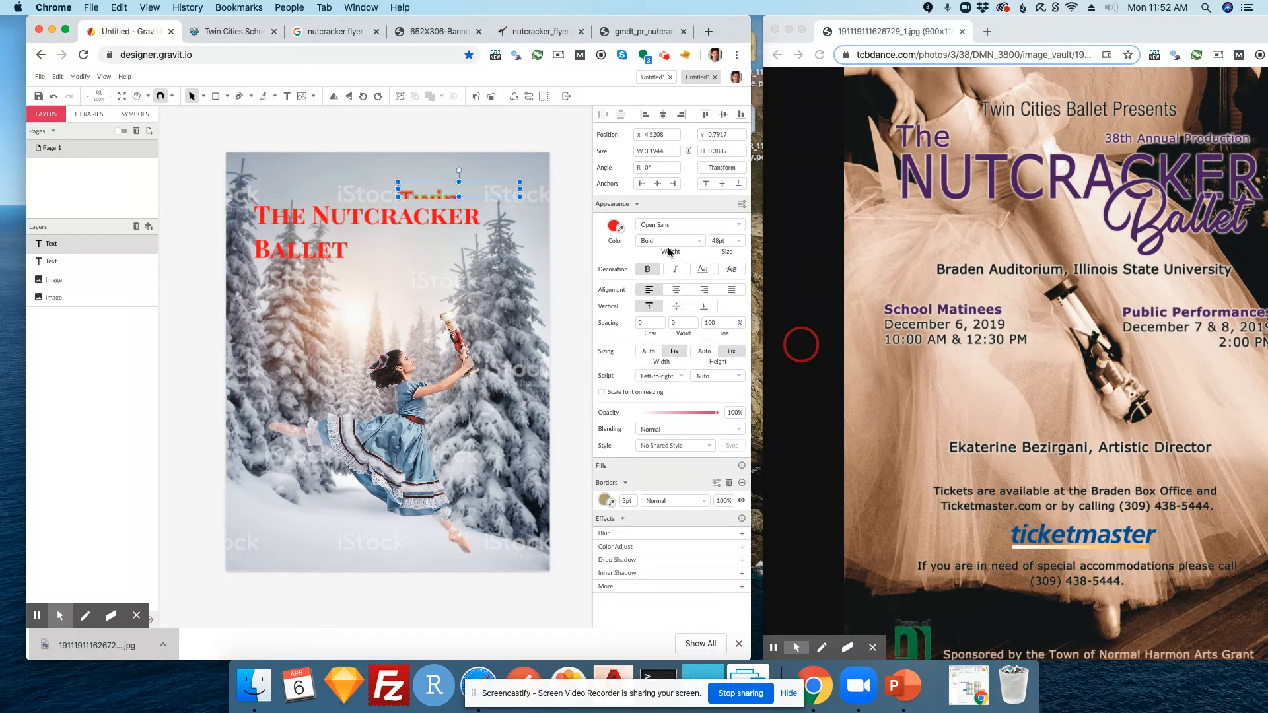
click(727, 239)
text(22p)
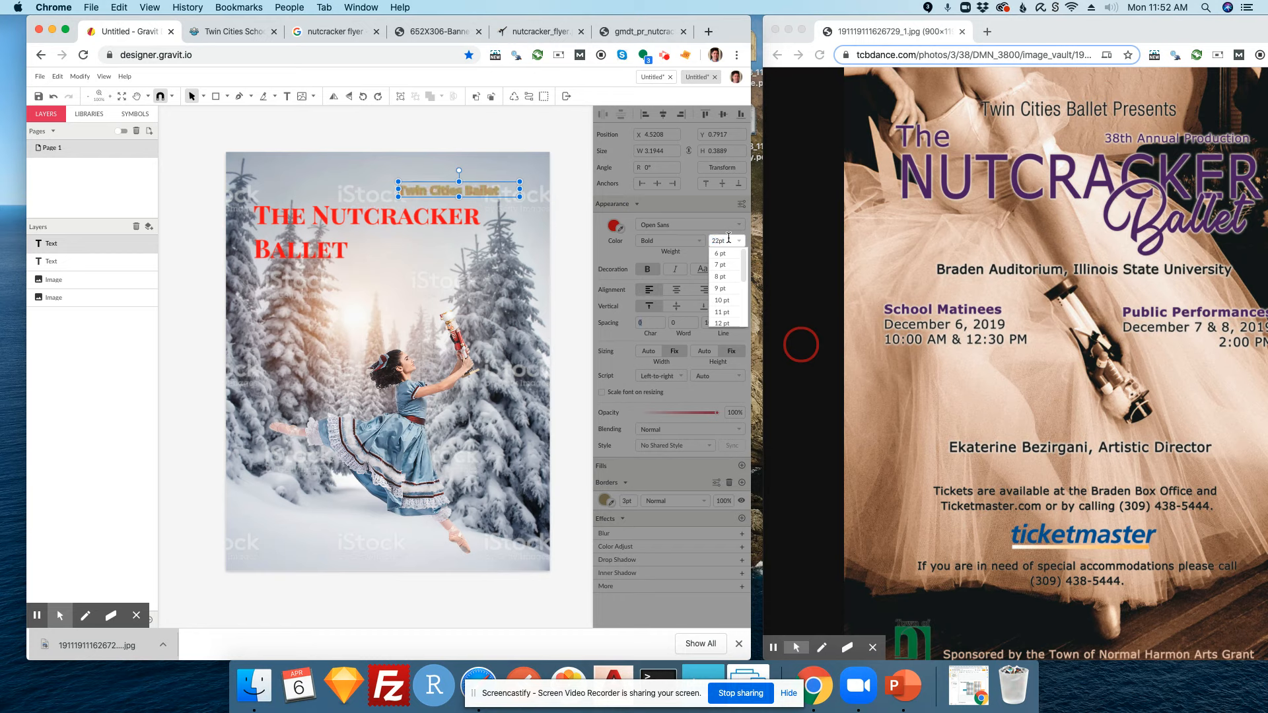
key(Return)
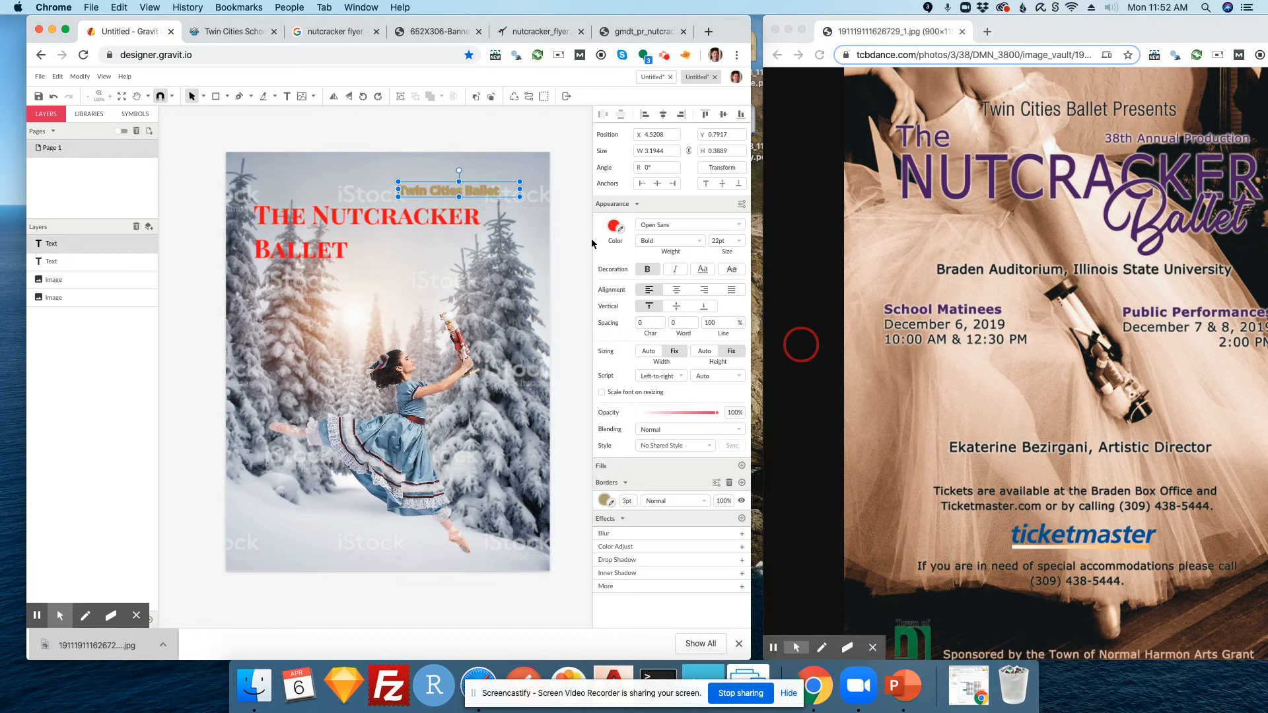
- Set the border width of the Twin Cities Ballet line to 0 pt and turn off its bold style
click(628, 500)
drag(628, 501, 591, 489)
key(Return)
click(647, 269)
click(574, 228)
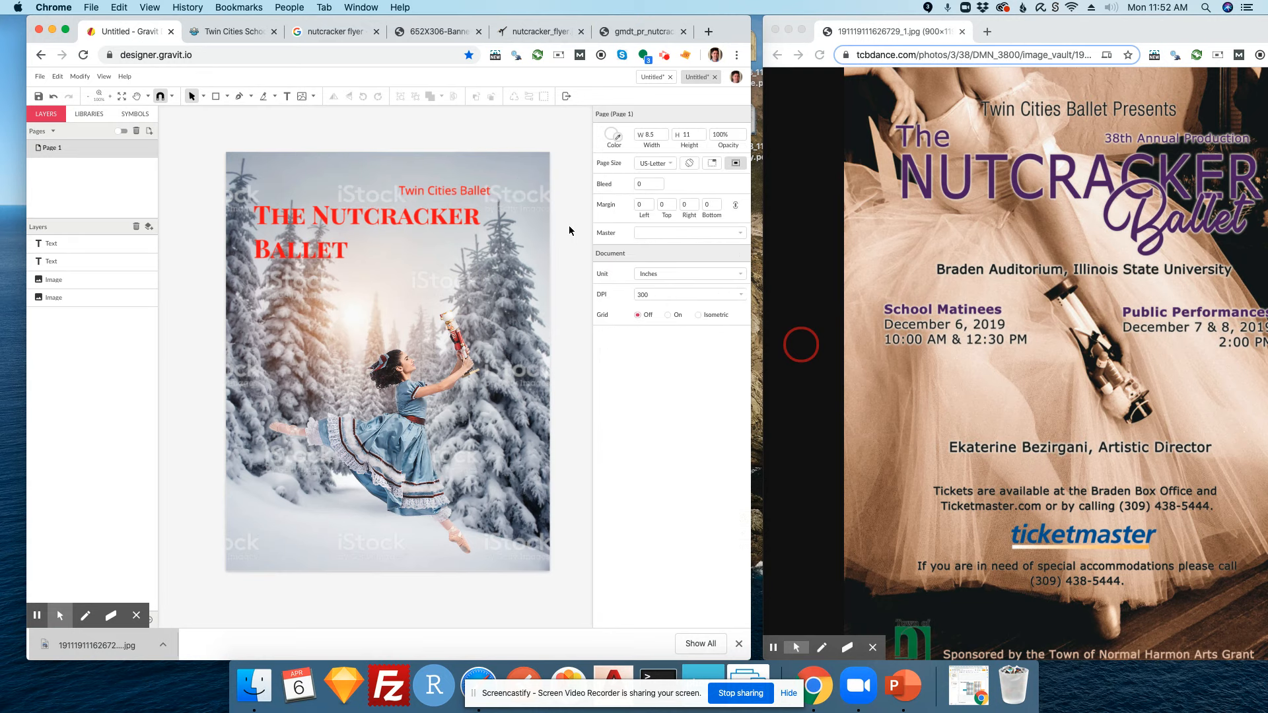
- Browse the web fonts for the Twin Cities Ballet line and apply Parisienne
click(473, 190)
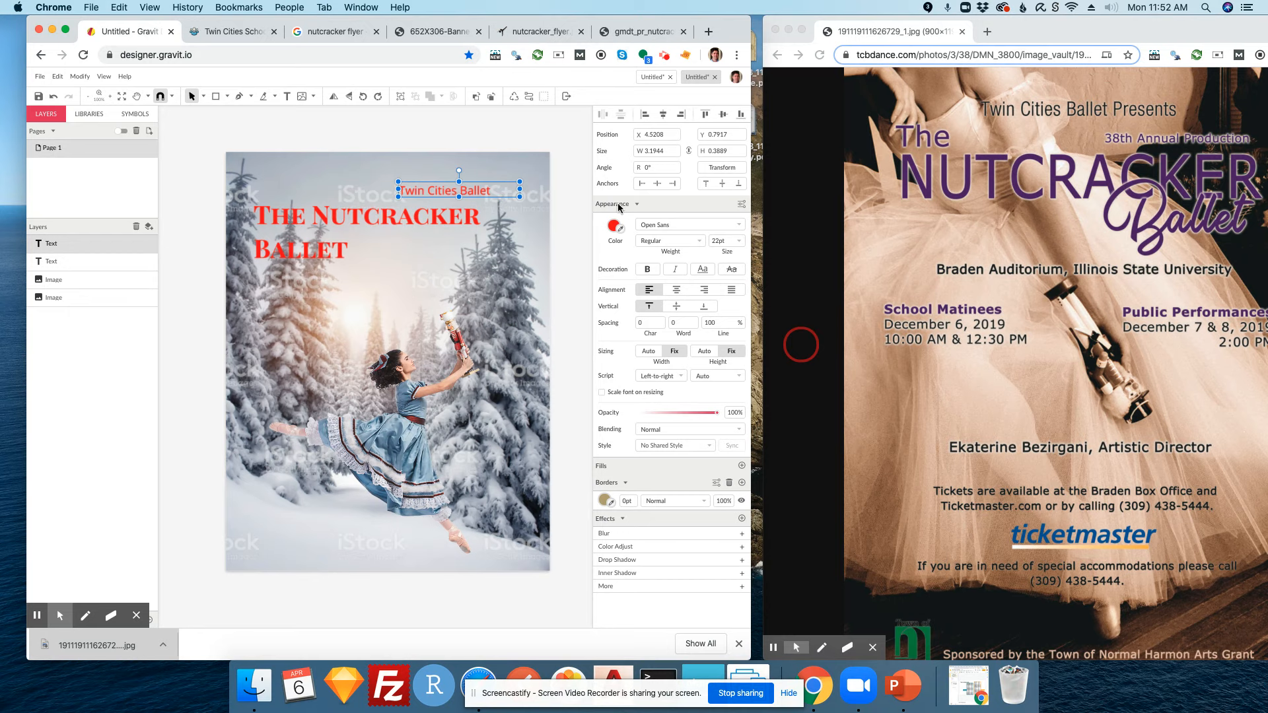
click(739, 223)
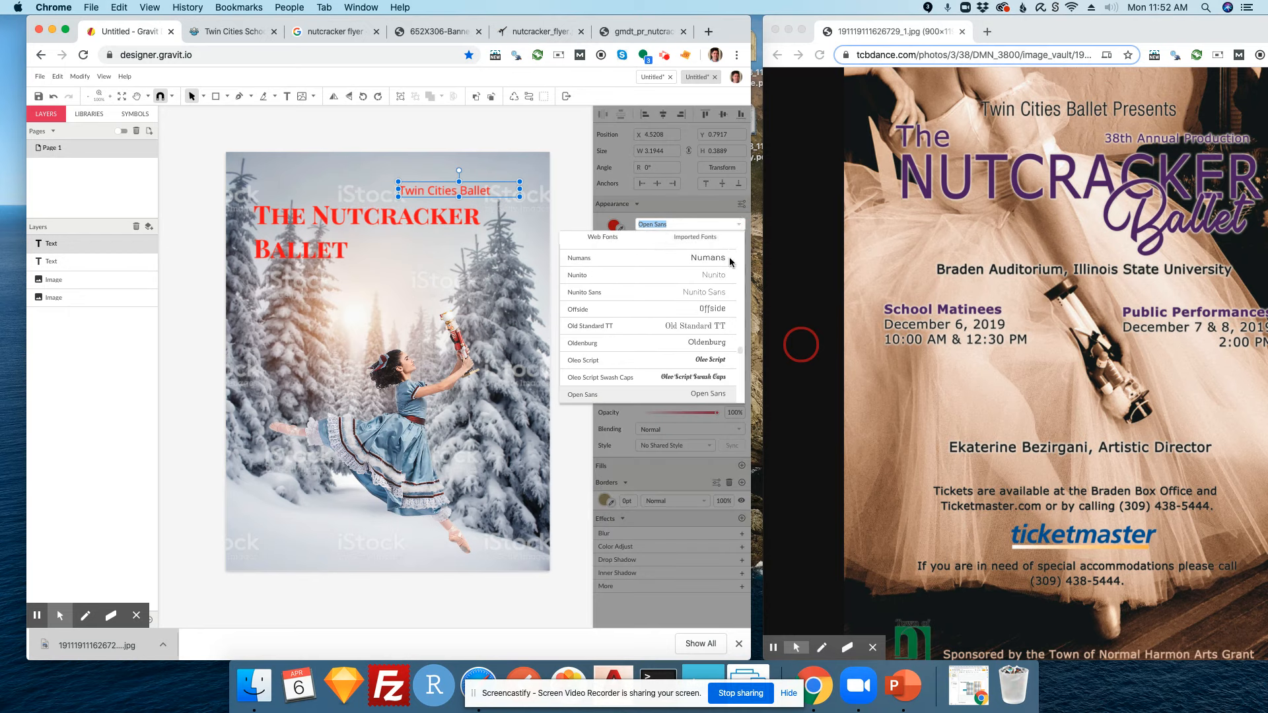
scroll(721, 367, down, 2)
scroll(721, 367, down, 5)
scroll(726, 364, down, 4)
scroll(730, 359, down, 5)
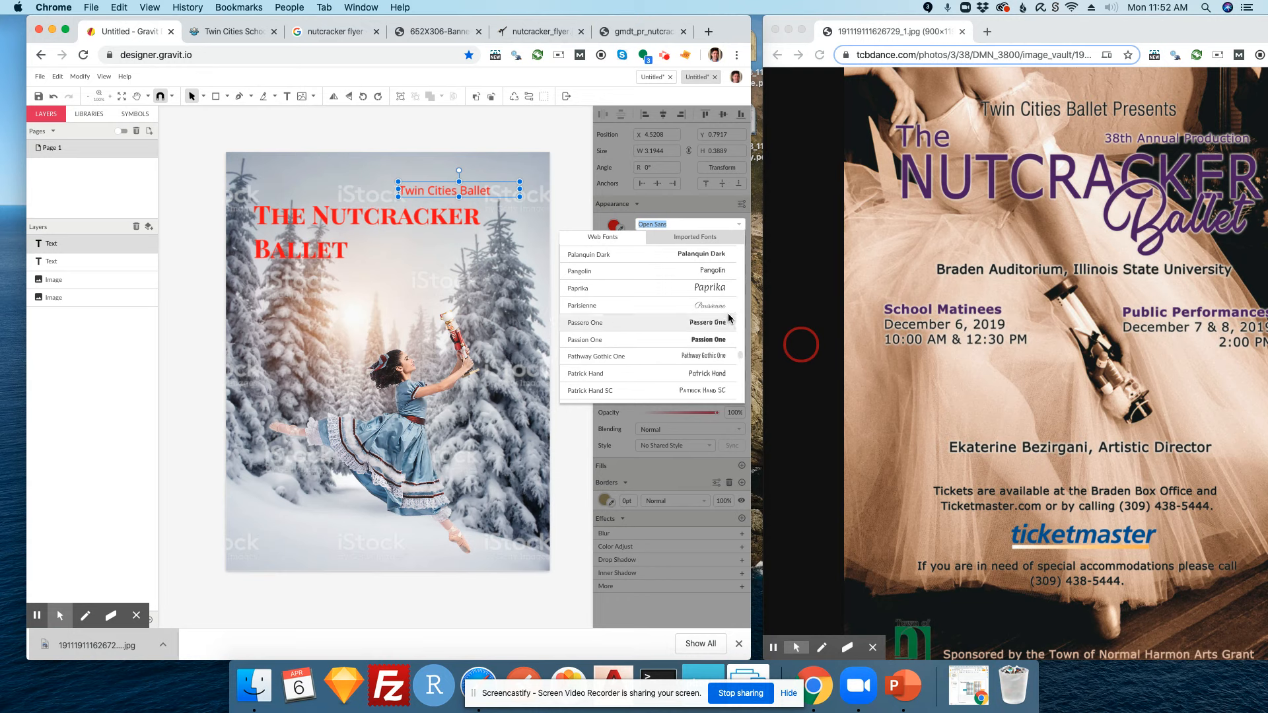
click(719, 306)
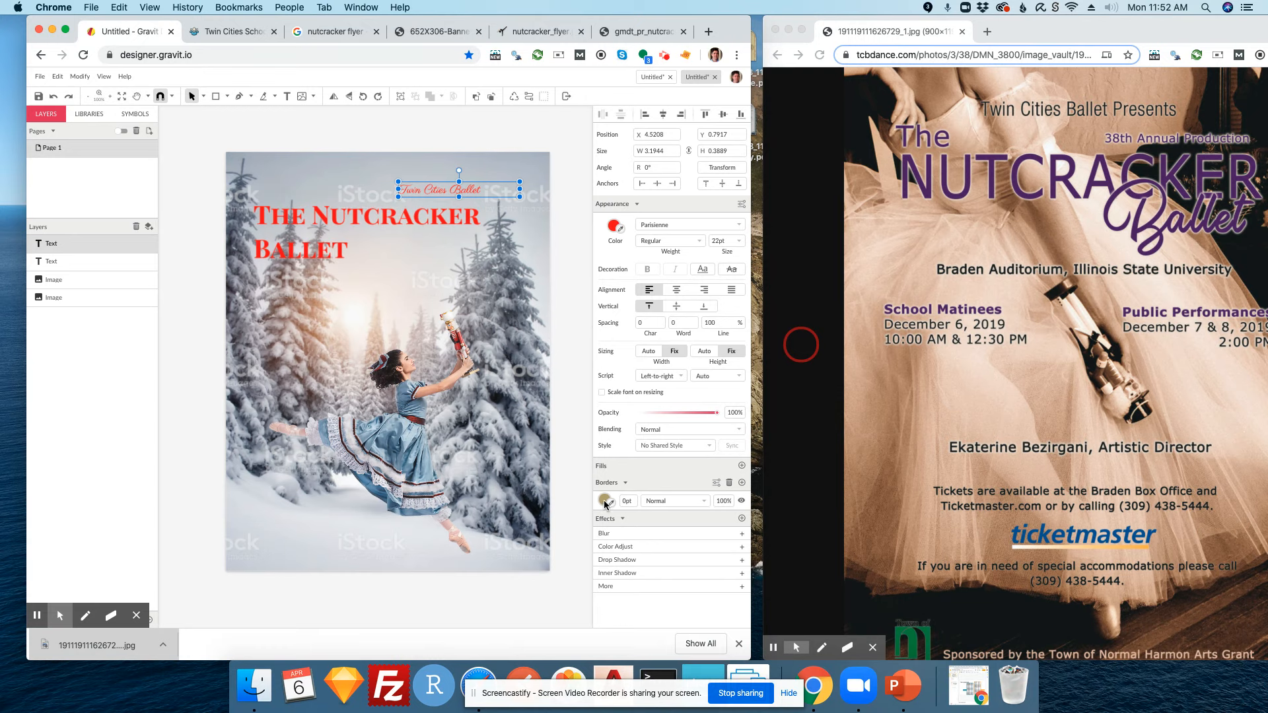
- Colour the Twin Cities Ballet line dark gold, #A87F17
click(614, 225)
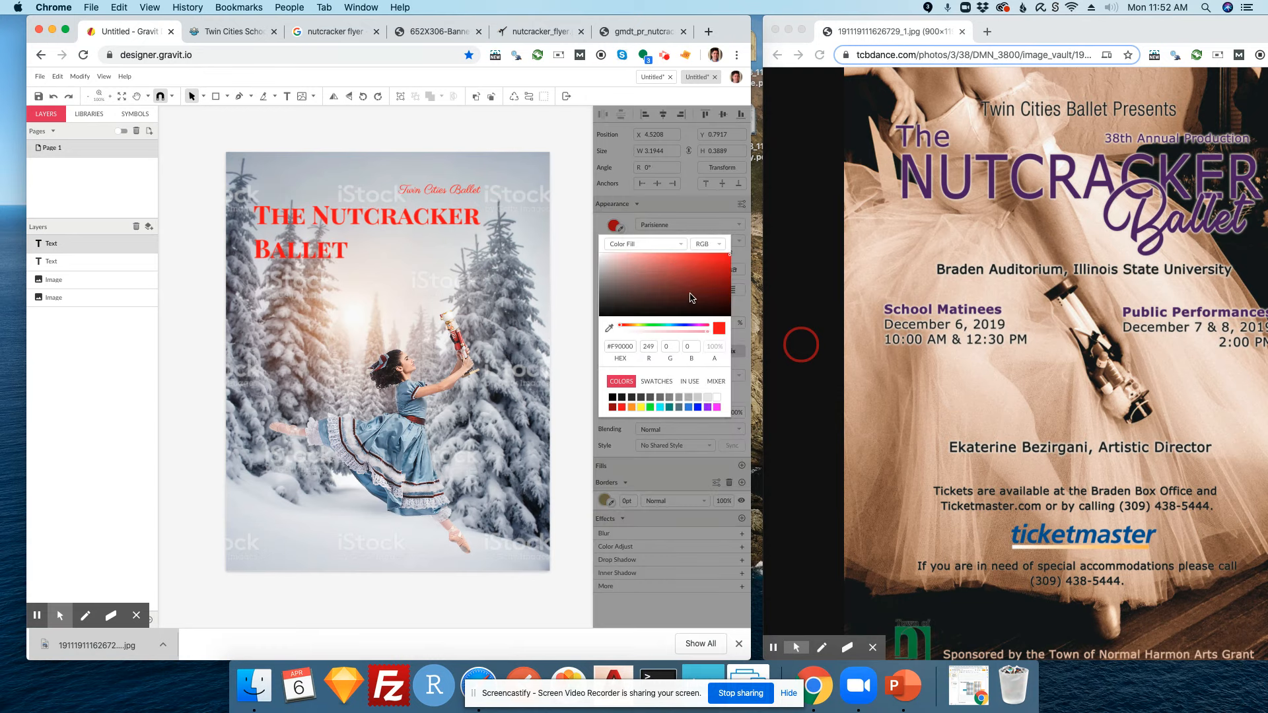
click(651, 280)
click(648, 274)
click(643, 301)
drag(642, 301, 701, 281)
click(628, 324)
drag(650, 286, 712, 275)
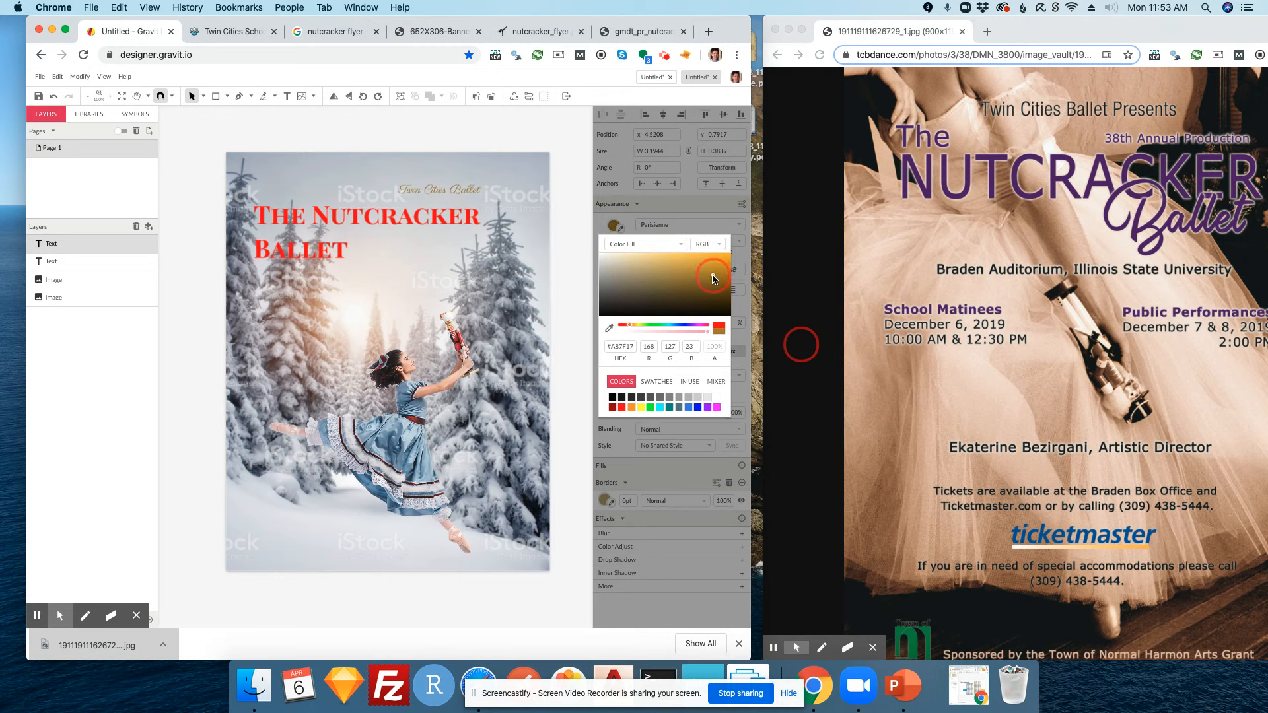
click(580, 270)
- Set the Twin Cities Ballet line to 35 pt and enlarge its frame to about 3.98 by 0.56 in
click(454, 190)
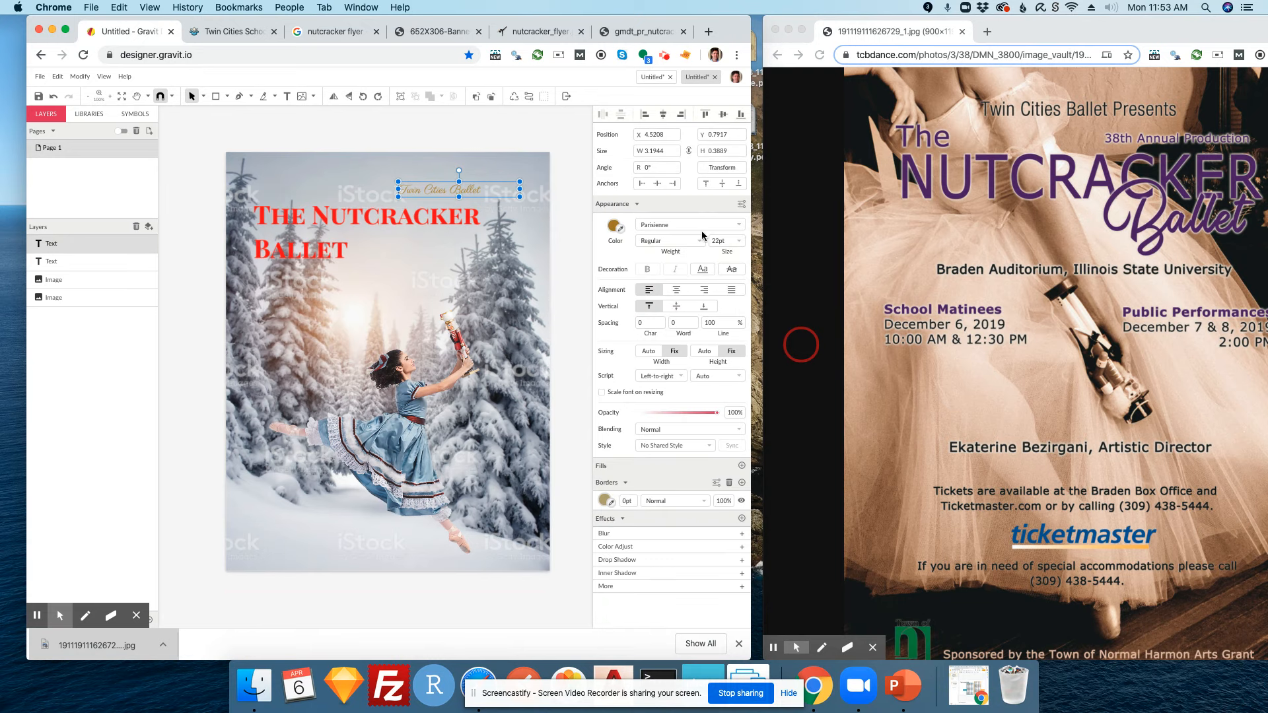
click(732, 241)
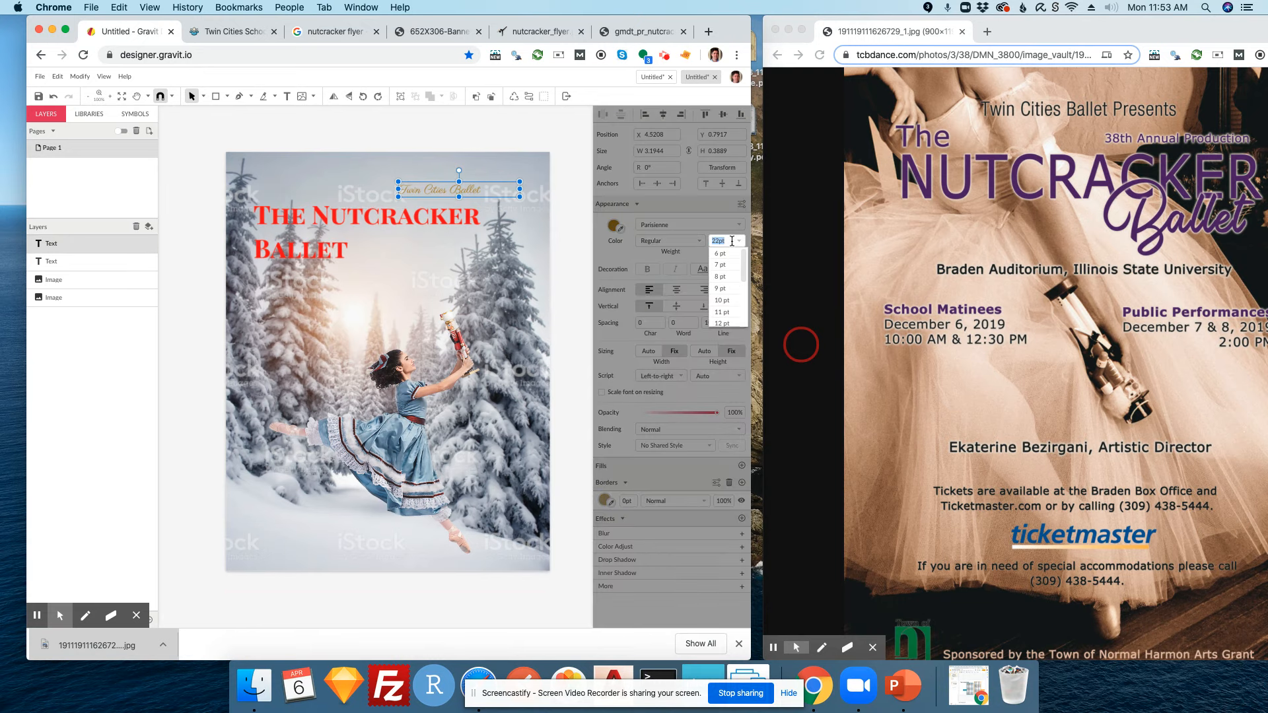
text(35)
key(Return)
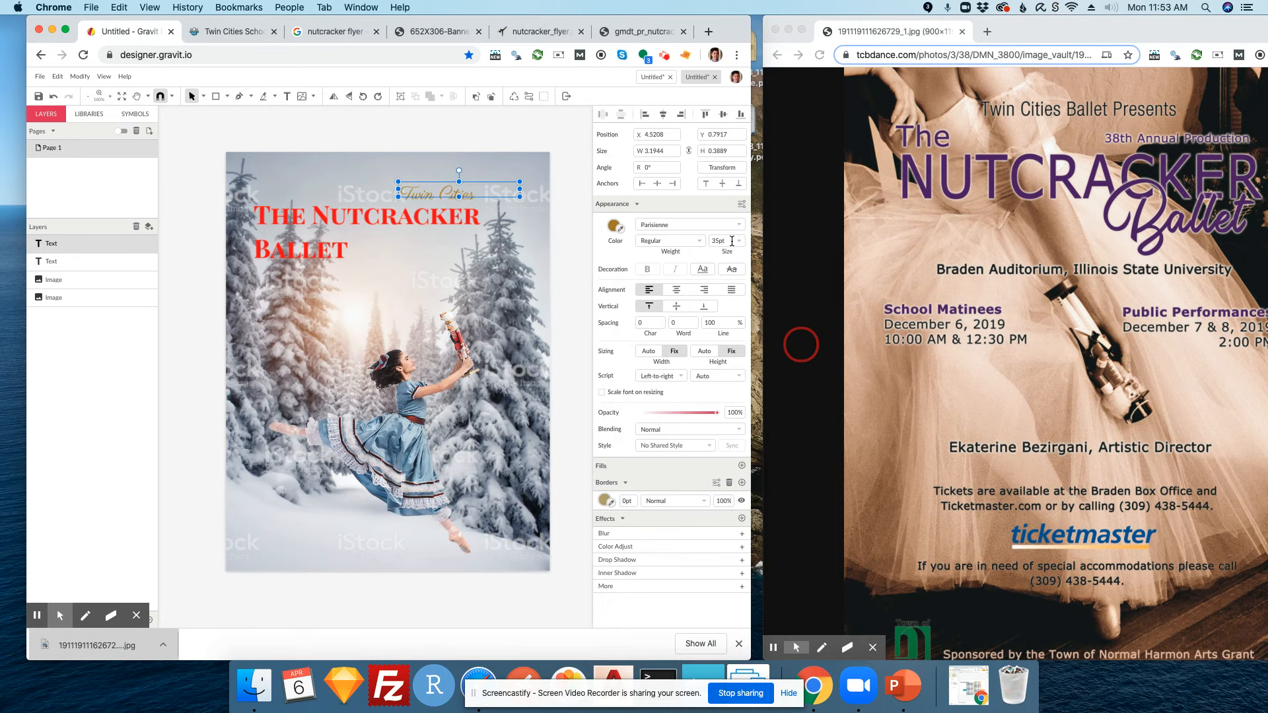
drag(520, 189, 468, 182)
click(579, 201)
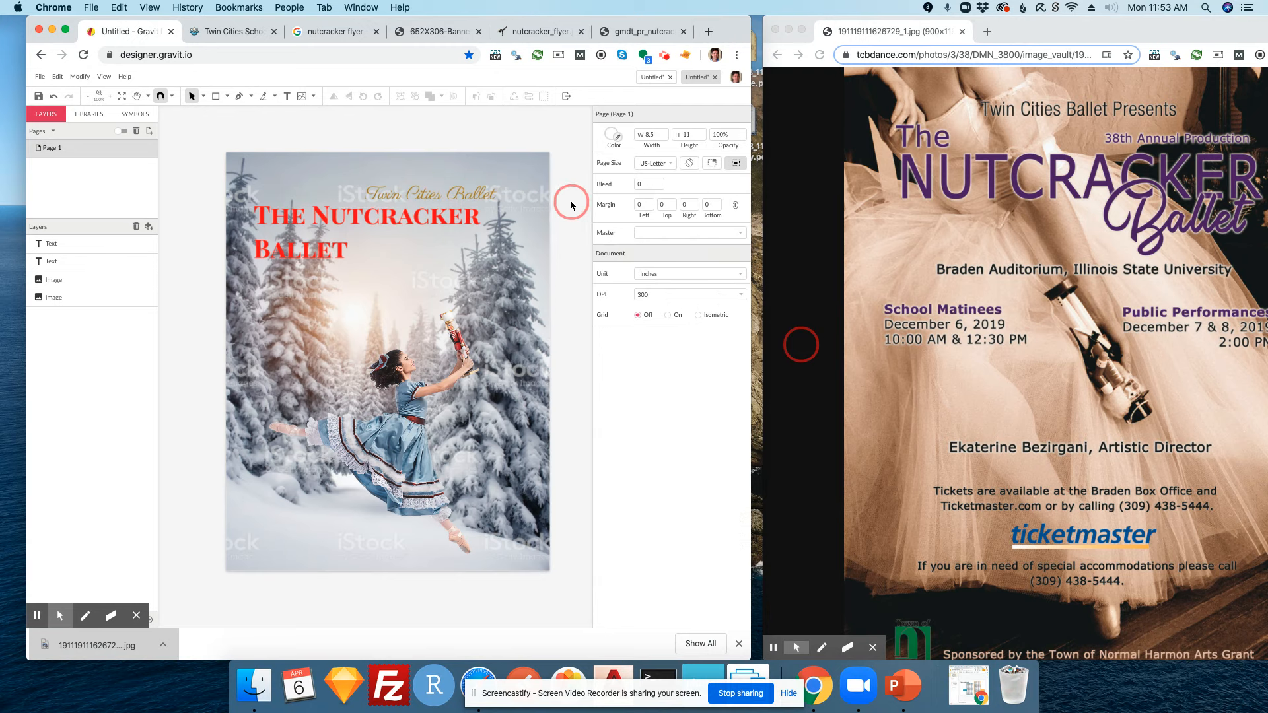
- Move the Twin Cities Ballet line above the start of the title, at about X 0.72 in and Y 0.63 in
click(472, 198)
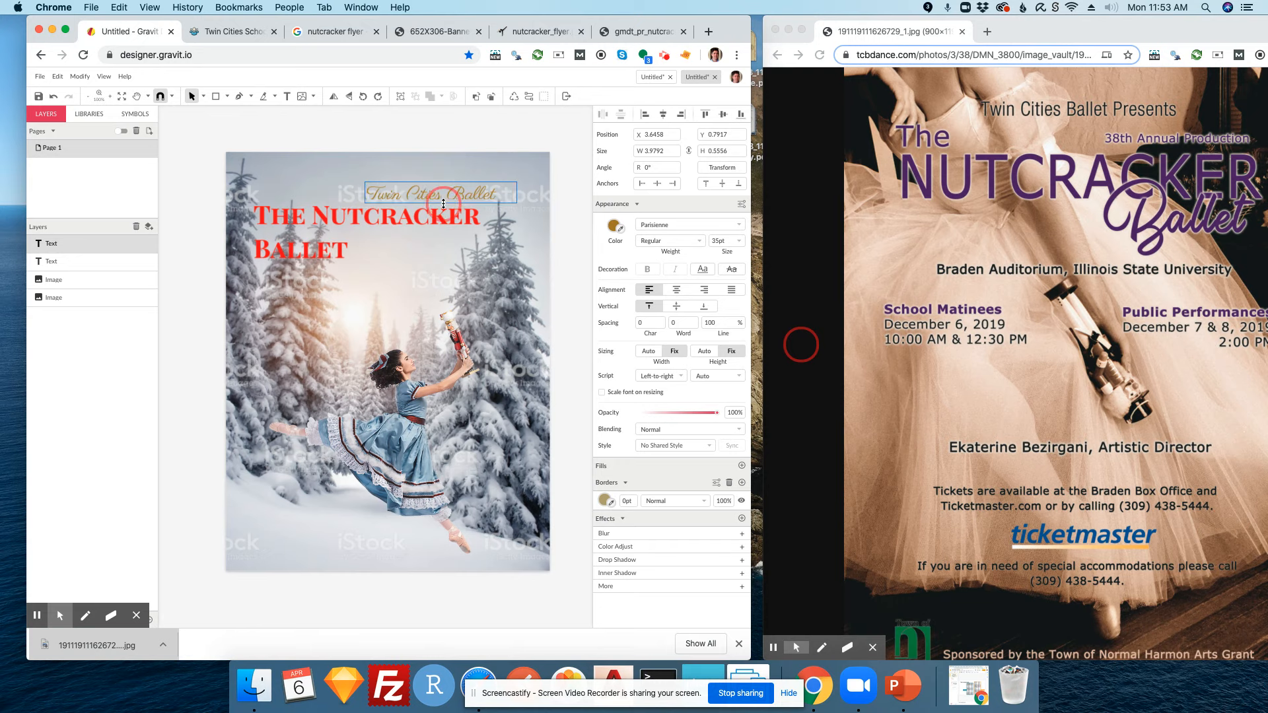
click(567, 219)
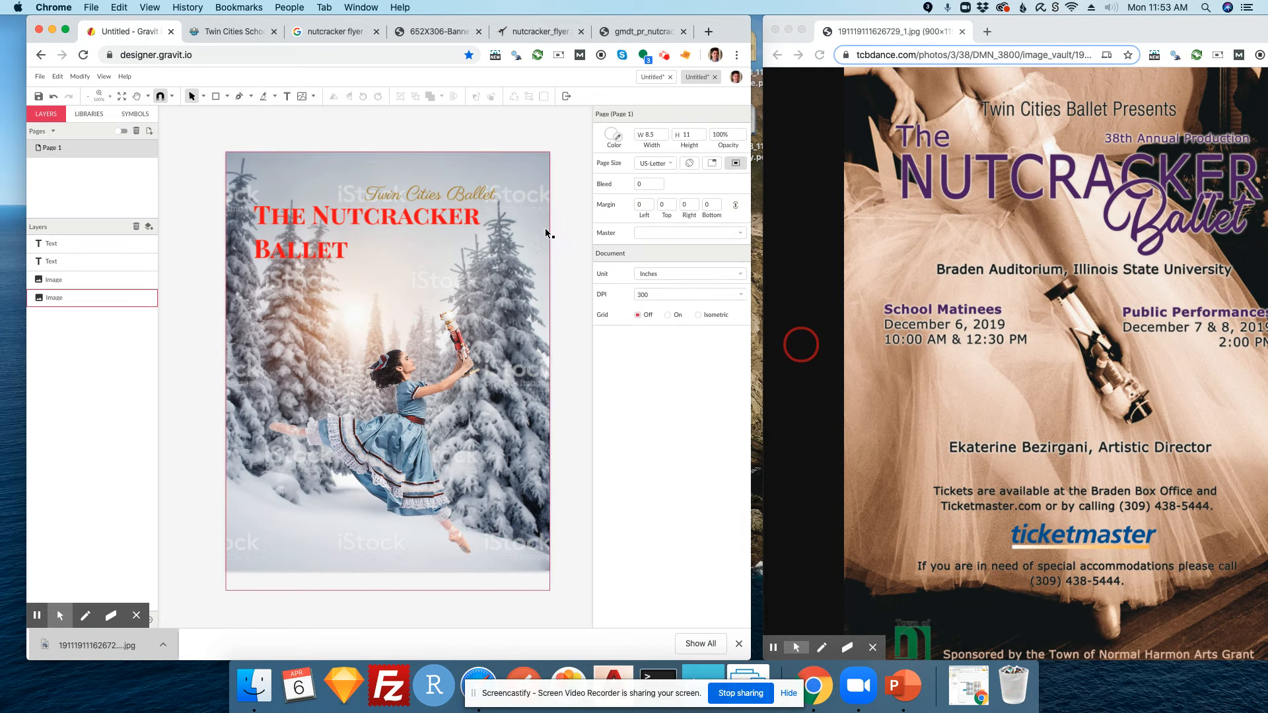
click(405, 217)
click(559, 212)
drag(464, 196, 354, 191)
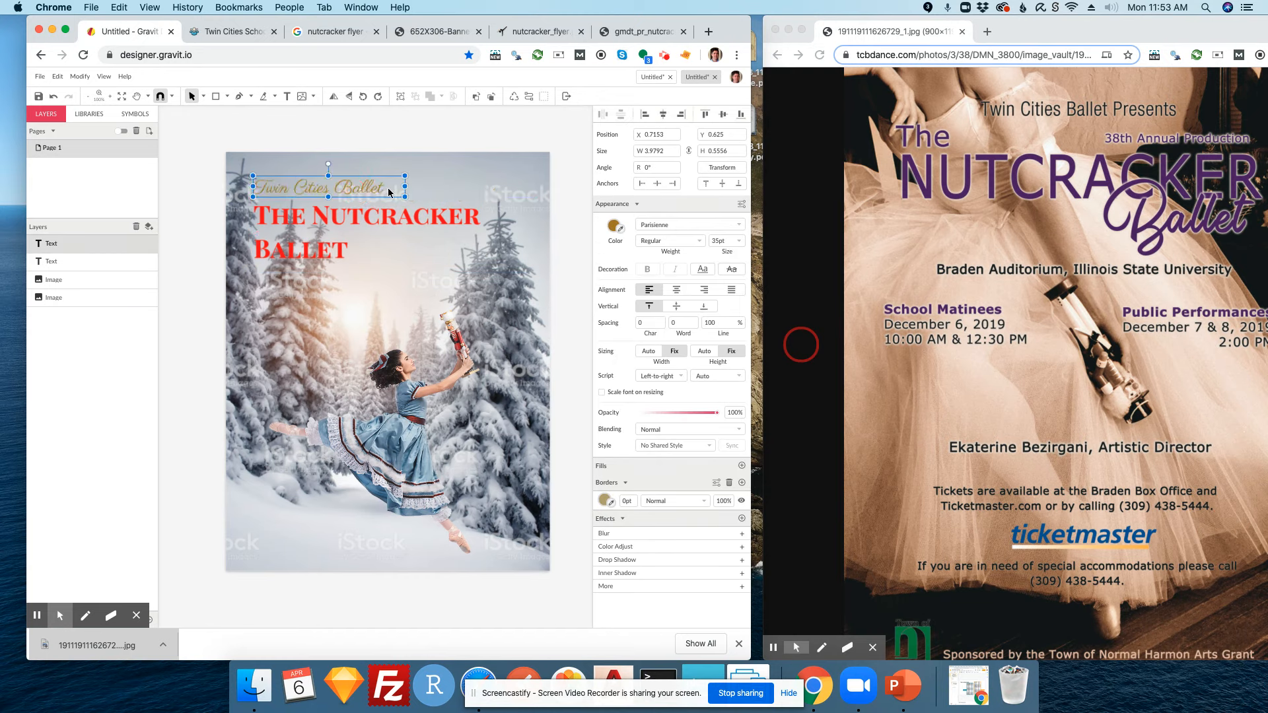
click(559, 181)
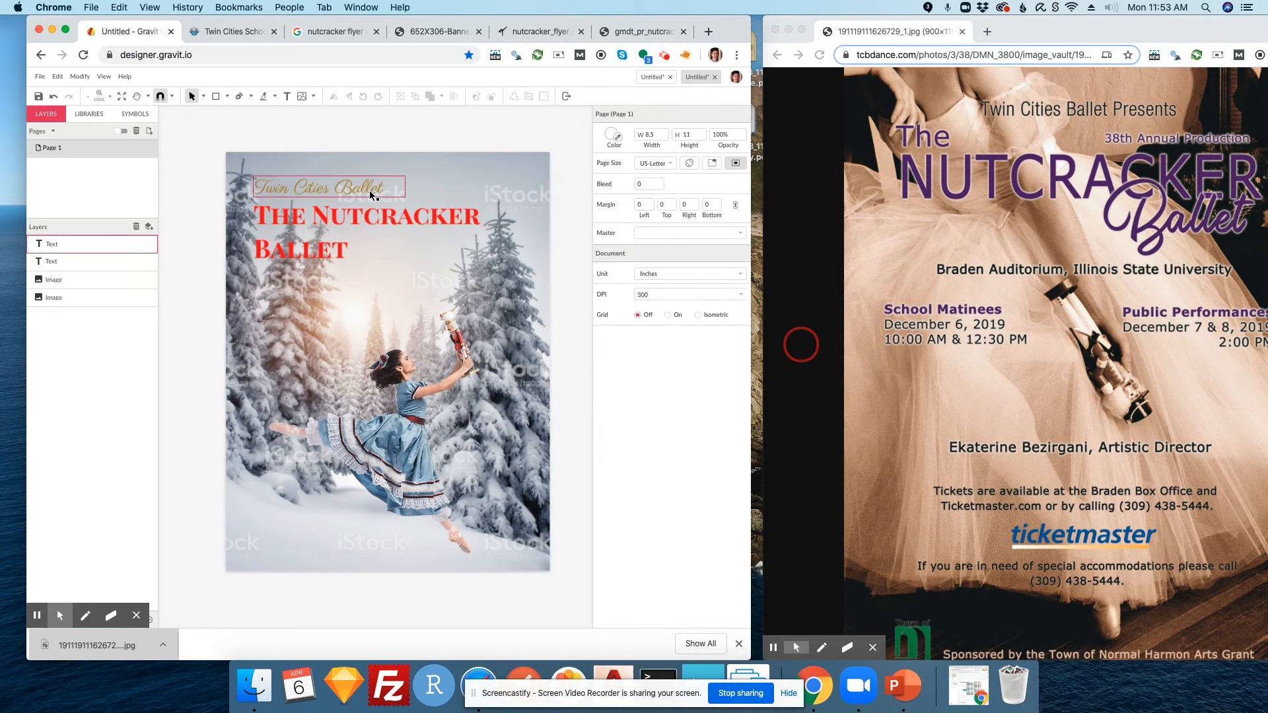
- Select the title and the Twin Cities Ballet line together and align their left edges
click(356, 220)
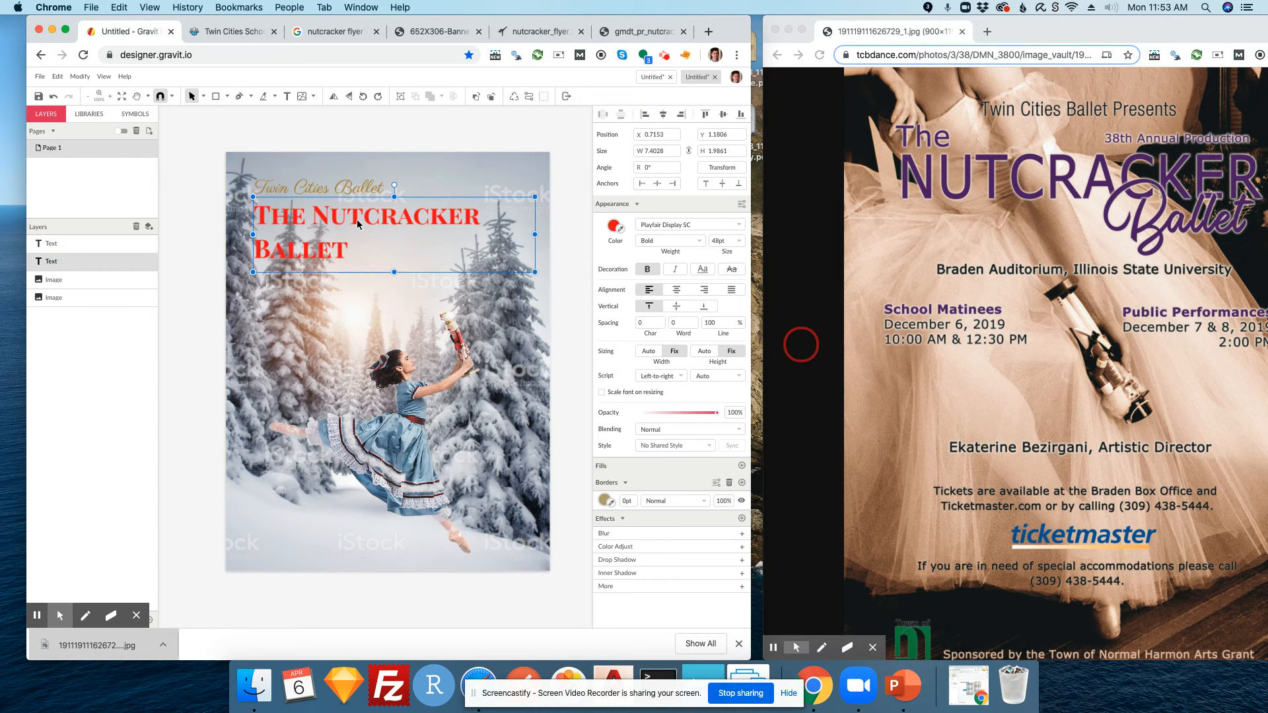
shift+click(348, 186)
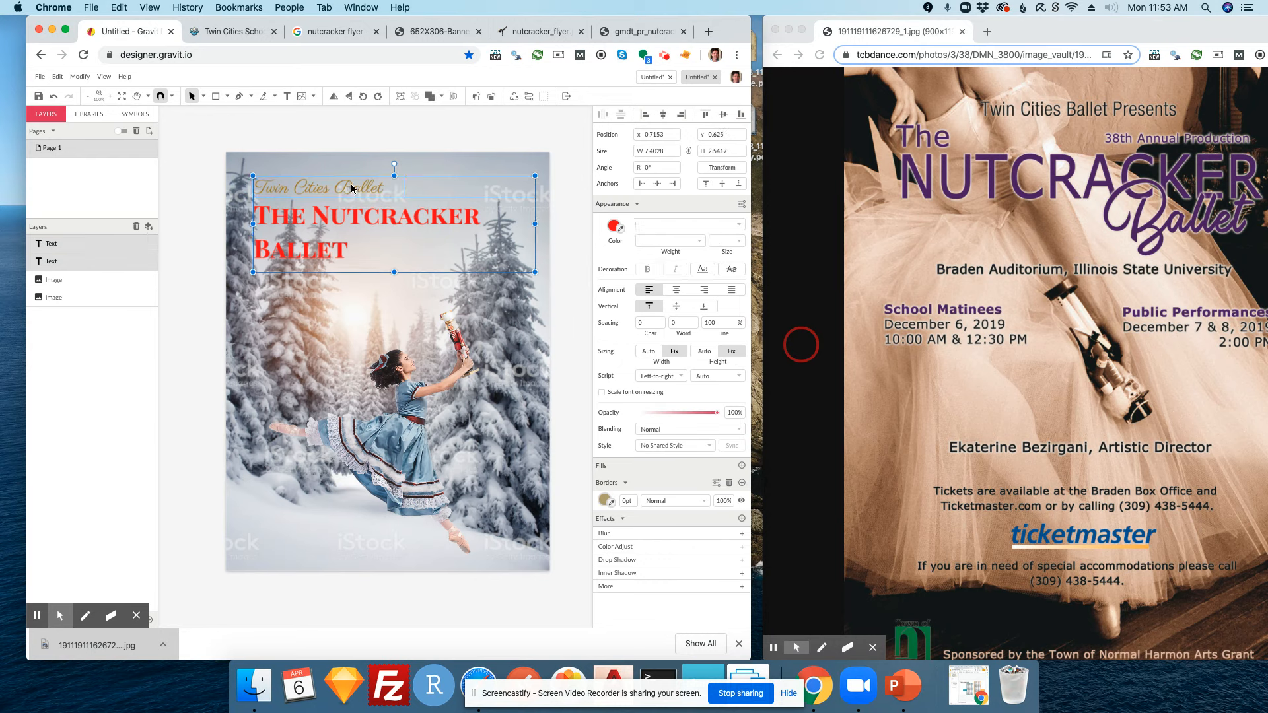
click(681, 115)
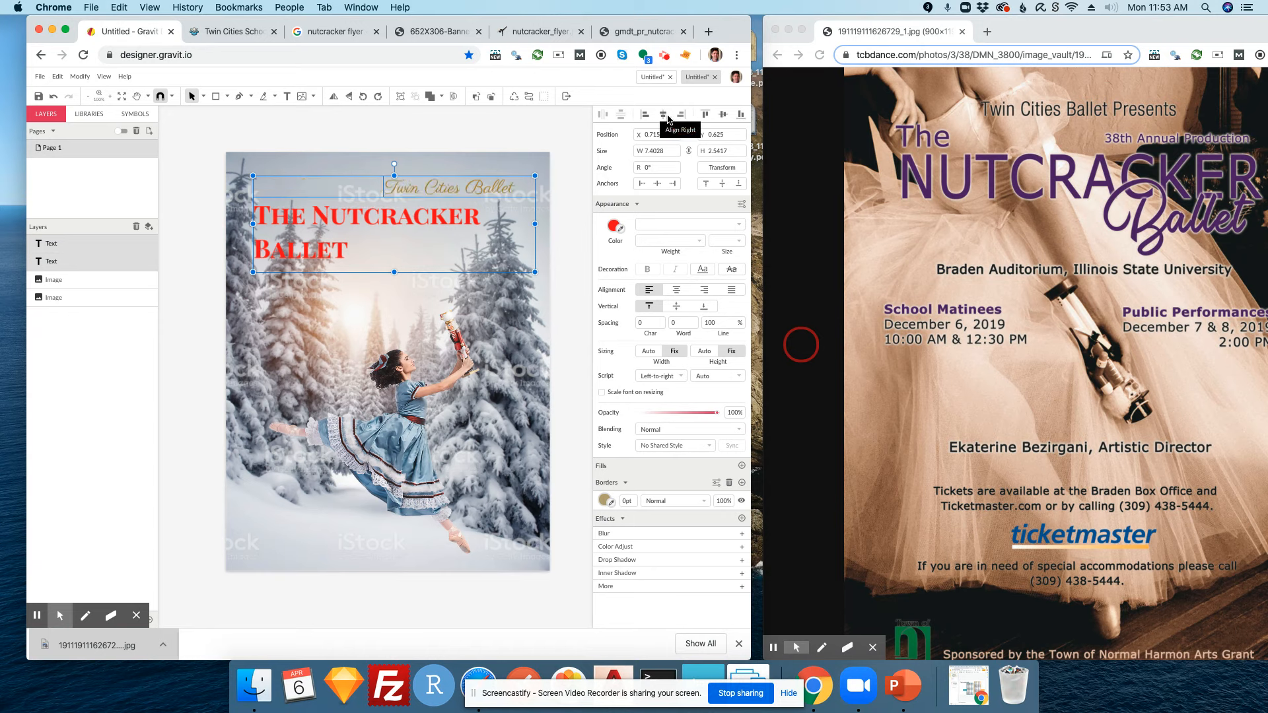
click(645, 115)
click(559, 187)
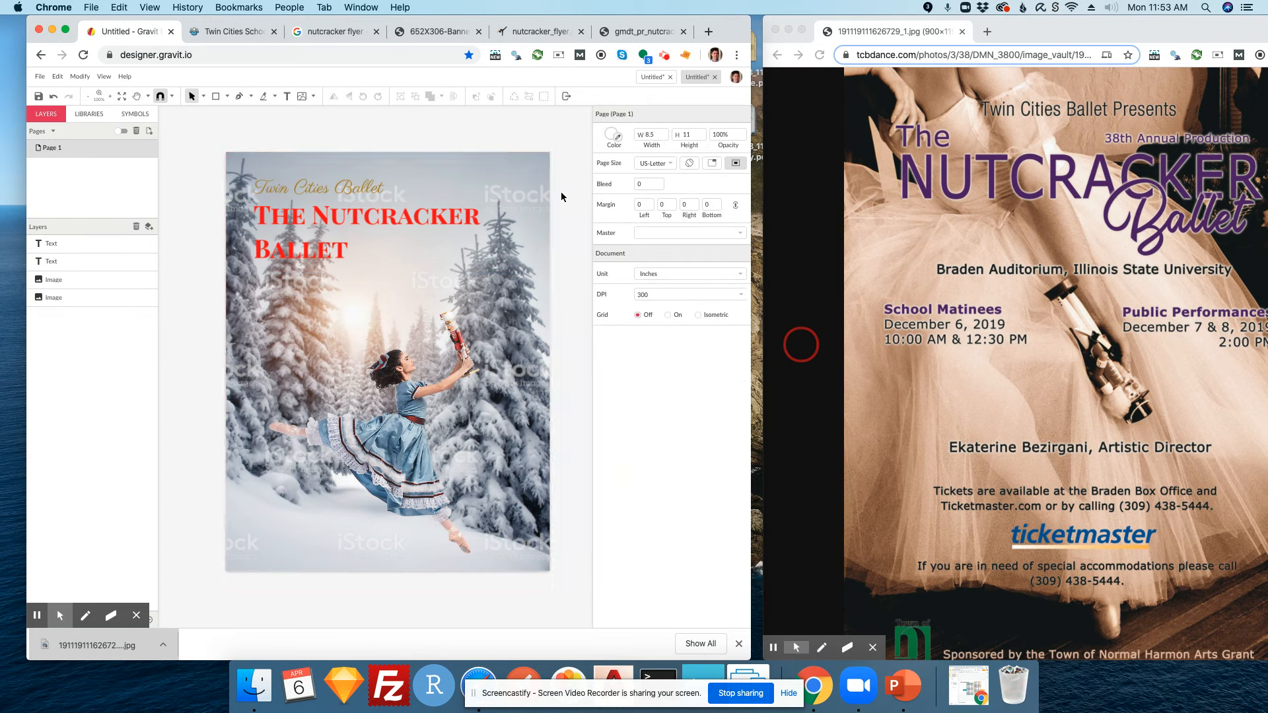
- Try a drop shadow on the Twin Cities Ballet line, then remove the effect
click(370, 189)
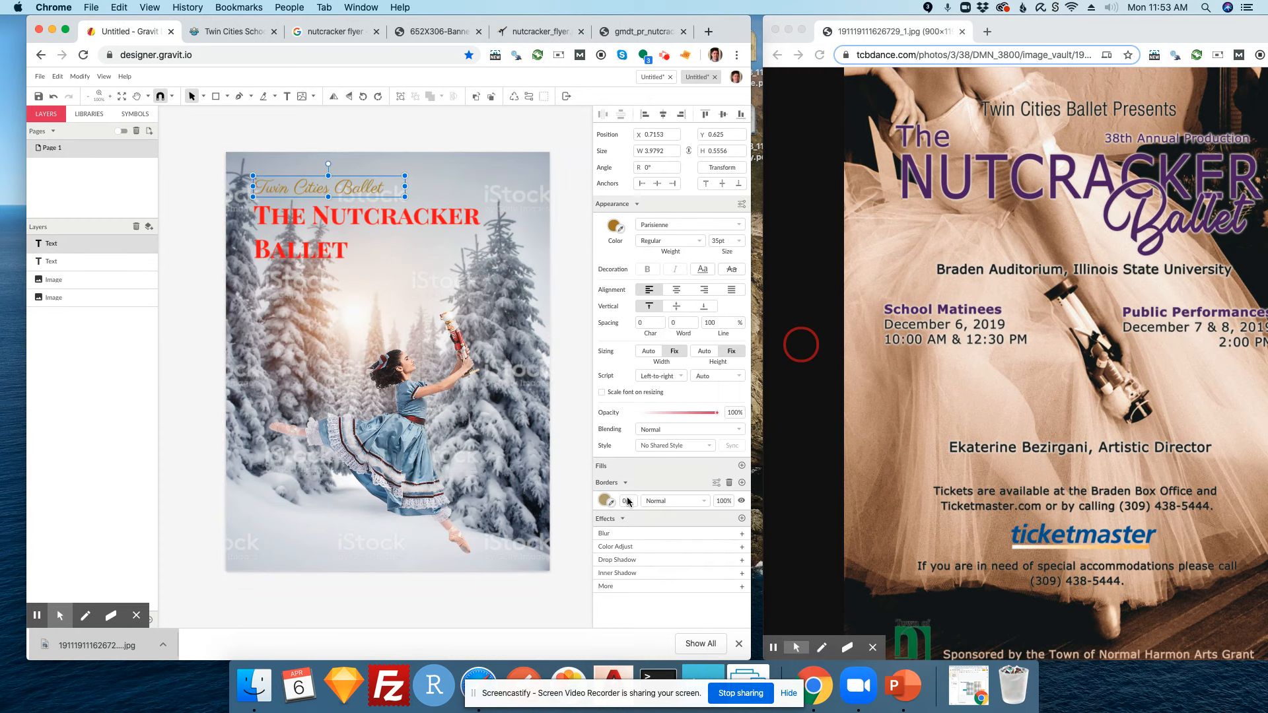
click(646, 560)
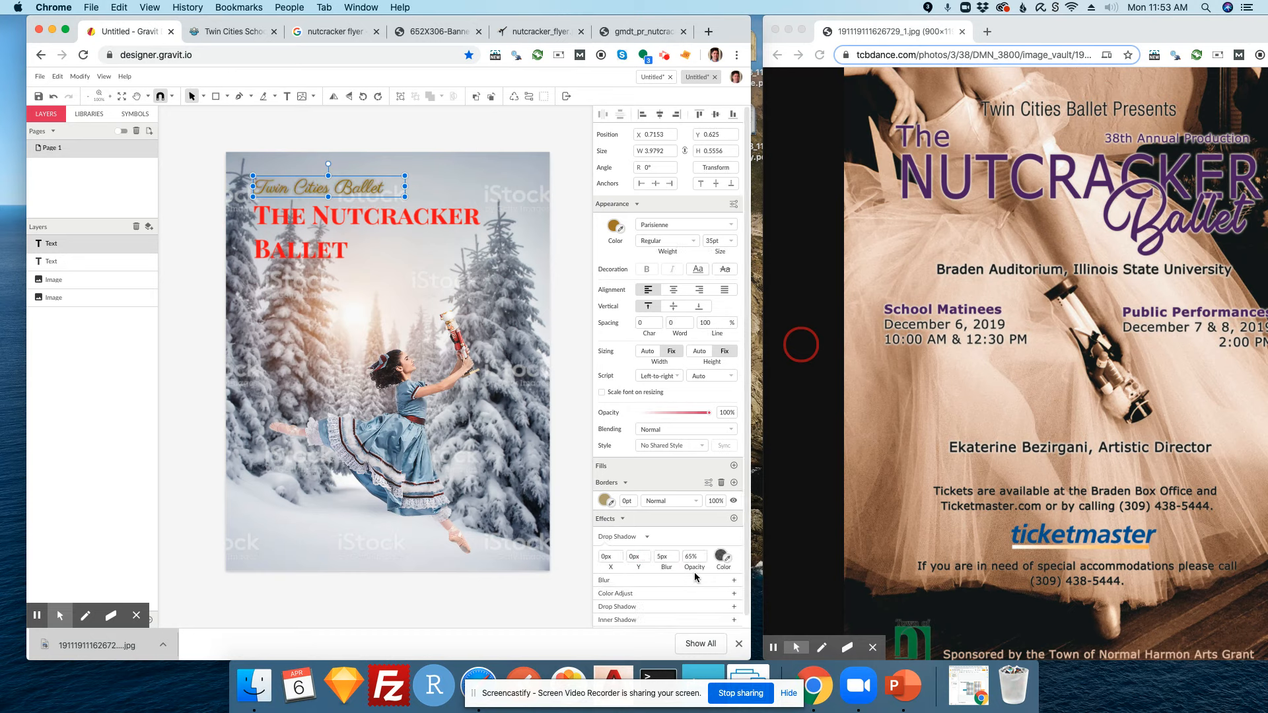
click(576, 335)
click(367, 188)
click(734, 536)
click(564, 389)
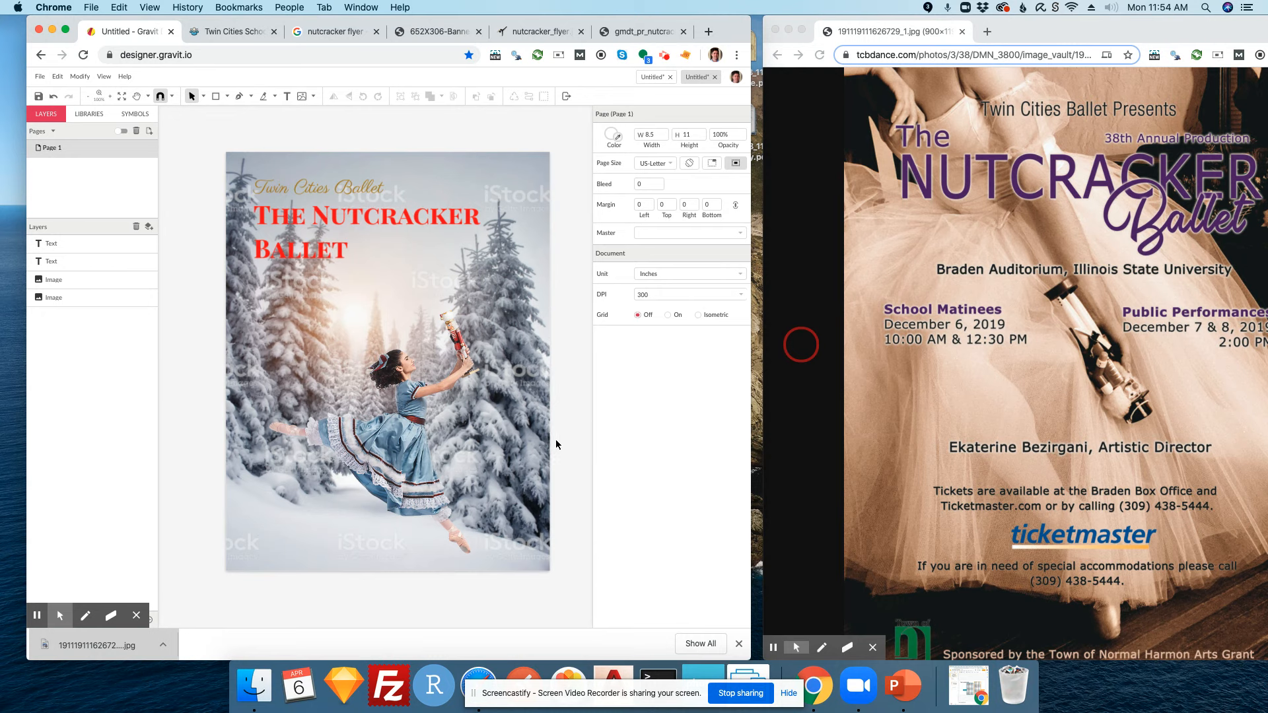
click(375, 186)
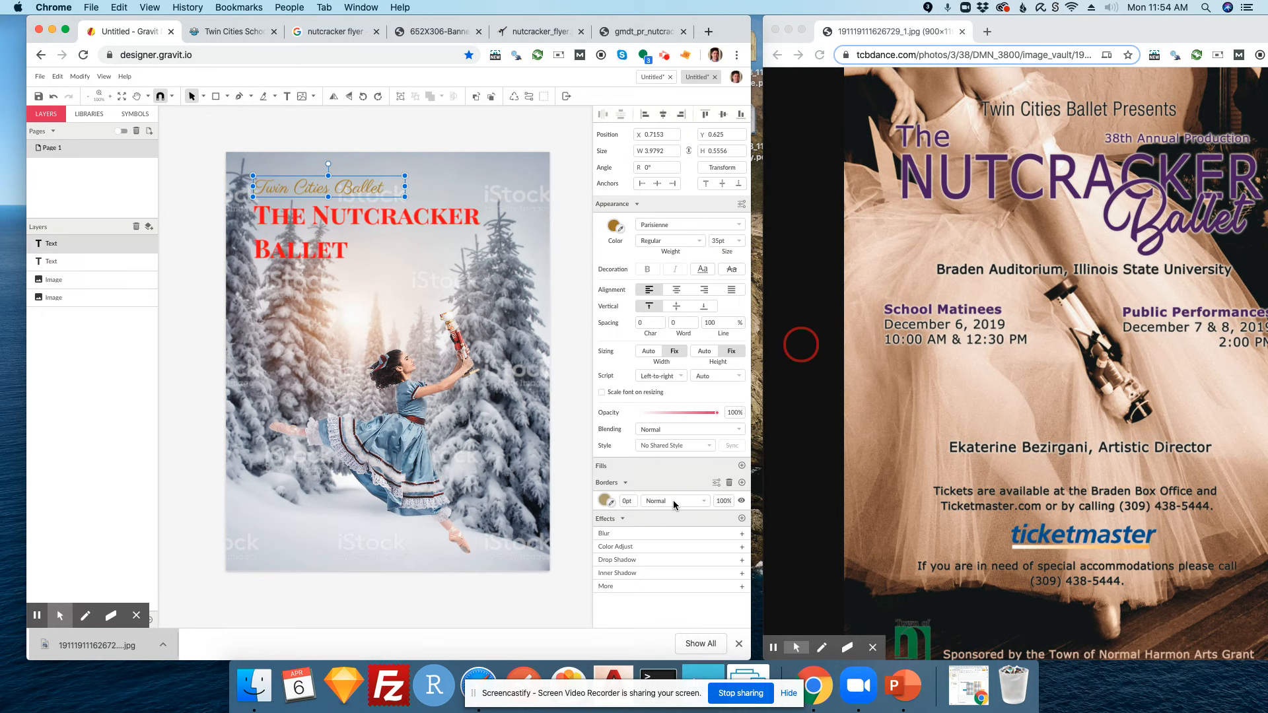
- Add a drop shadow to the Twin Cities Ballet line and change its colour to white (#FFFFFF)
click(671, 560)
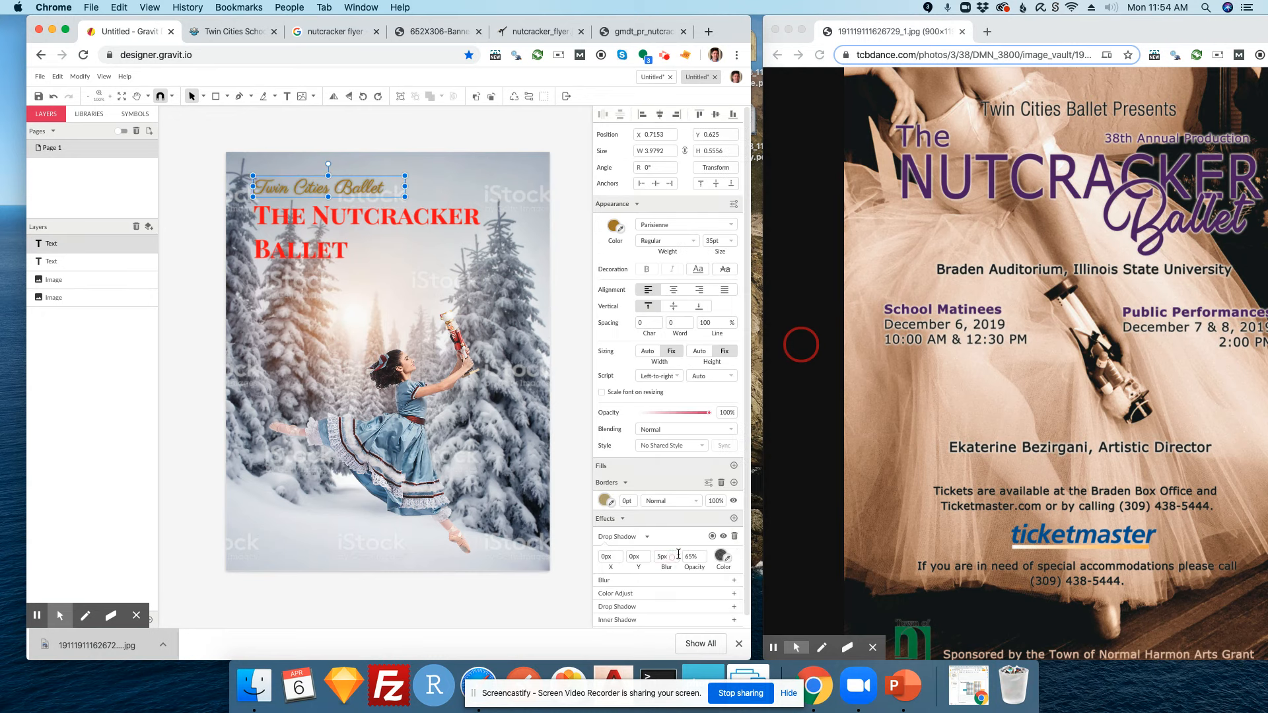
click(722, 558)
drag(614, 394, 596, 381)
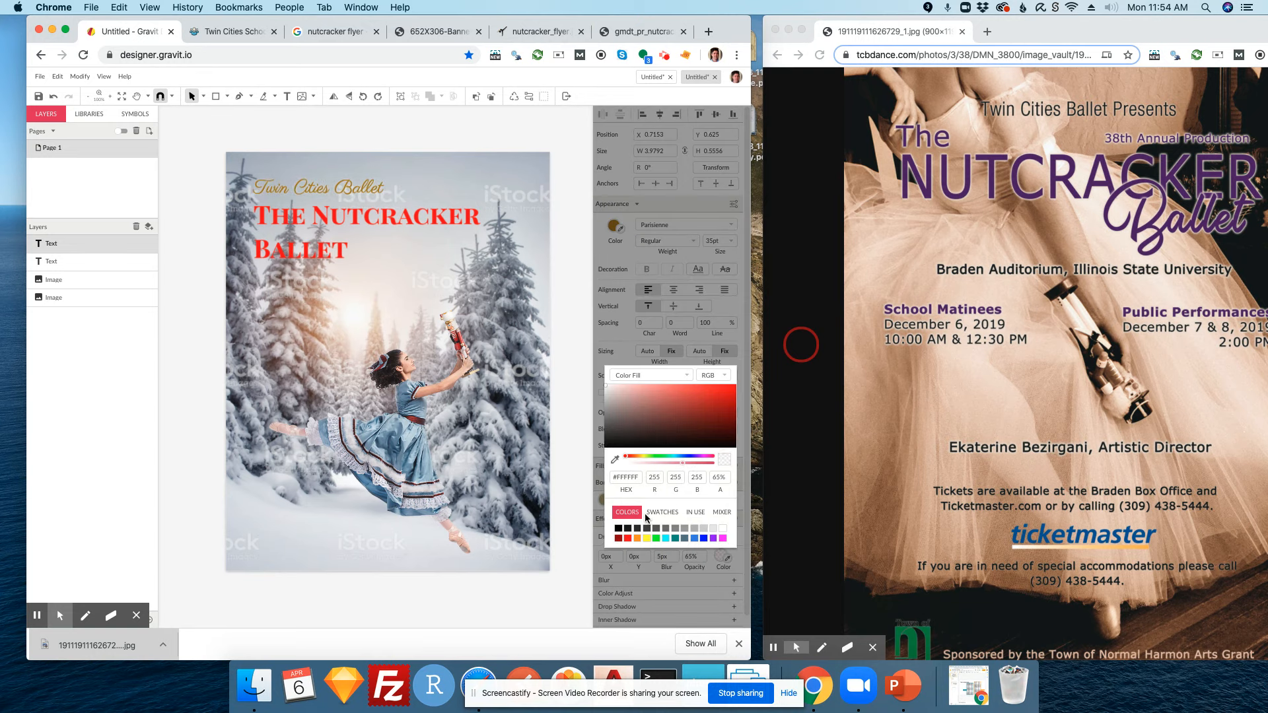
click(670, 580)
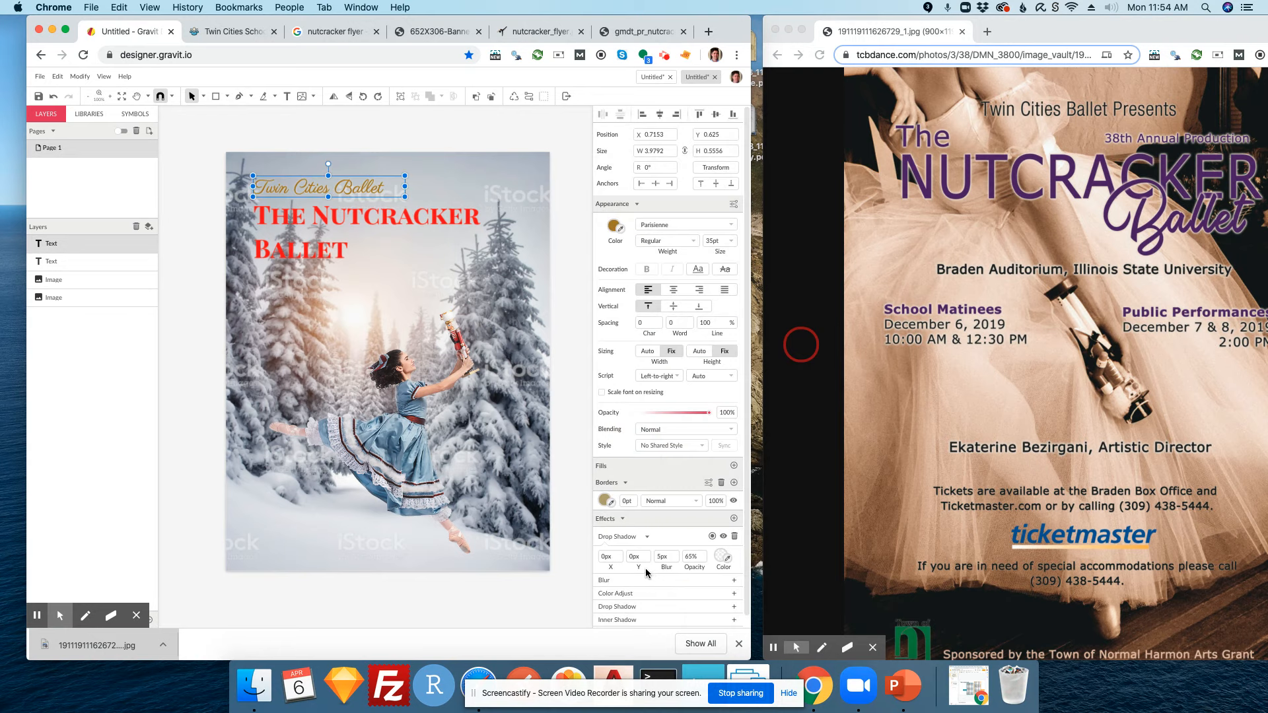
click(555, 246)
click(368, 178)
click(568, 233)
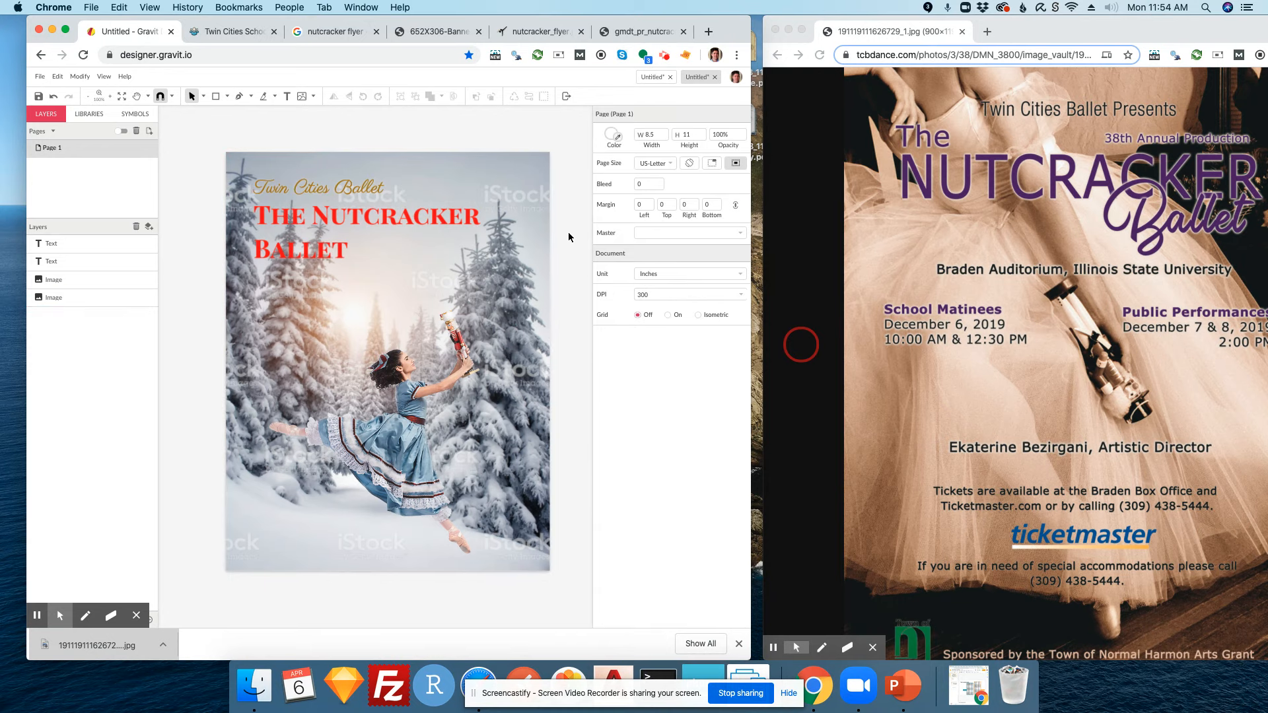
- Reduce the Twin Cities Ballet line to 30 pt
click(372, 196)
click(712, 241)
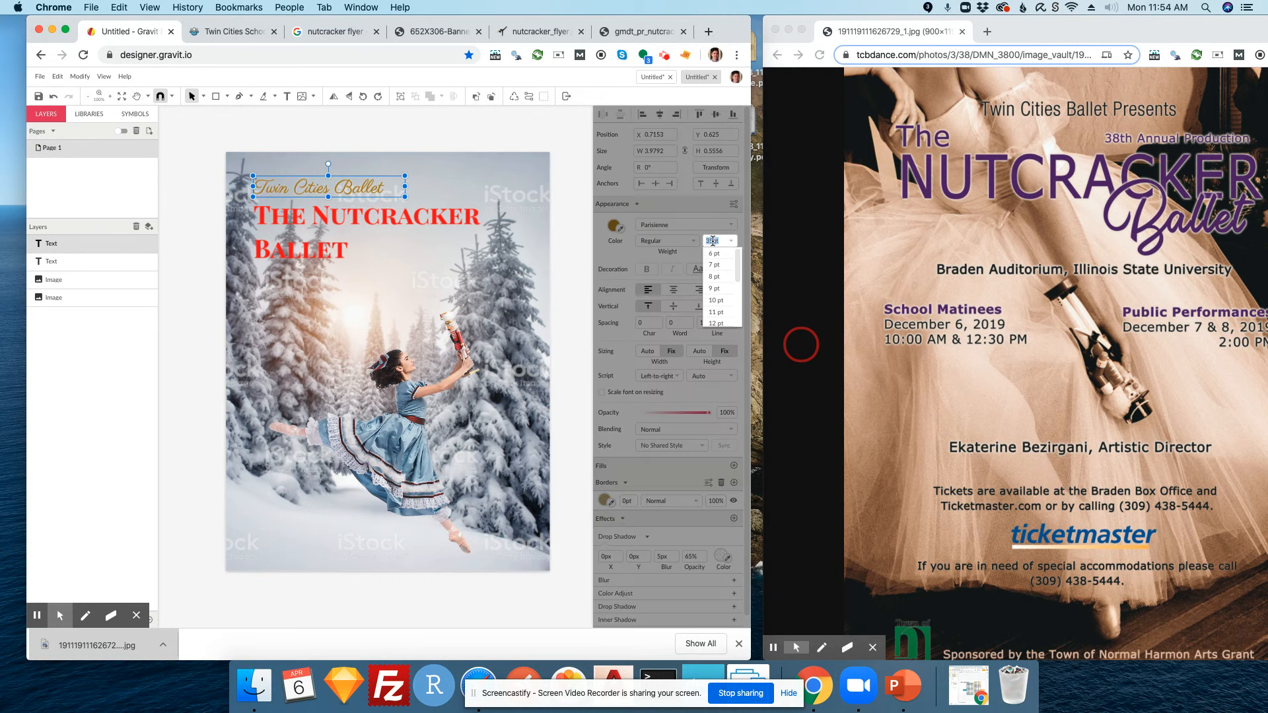
text(3)
key(Return)
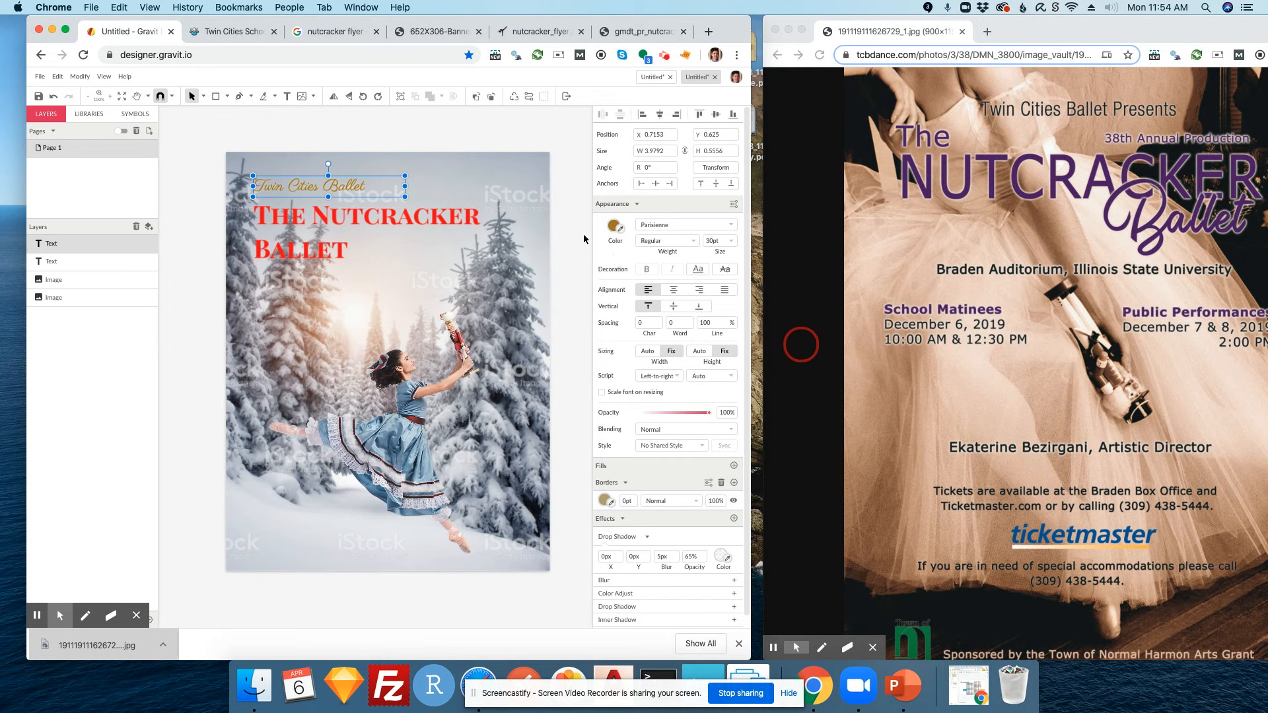
click(560, 259)
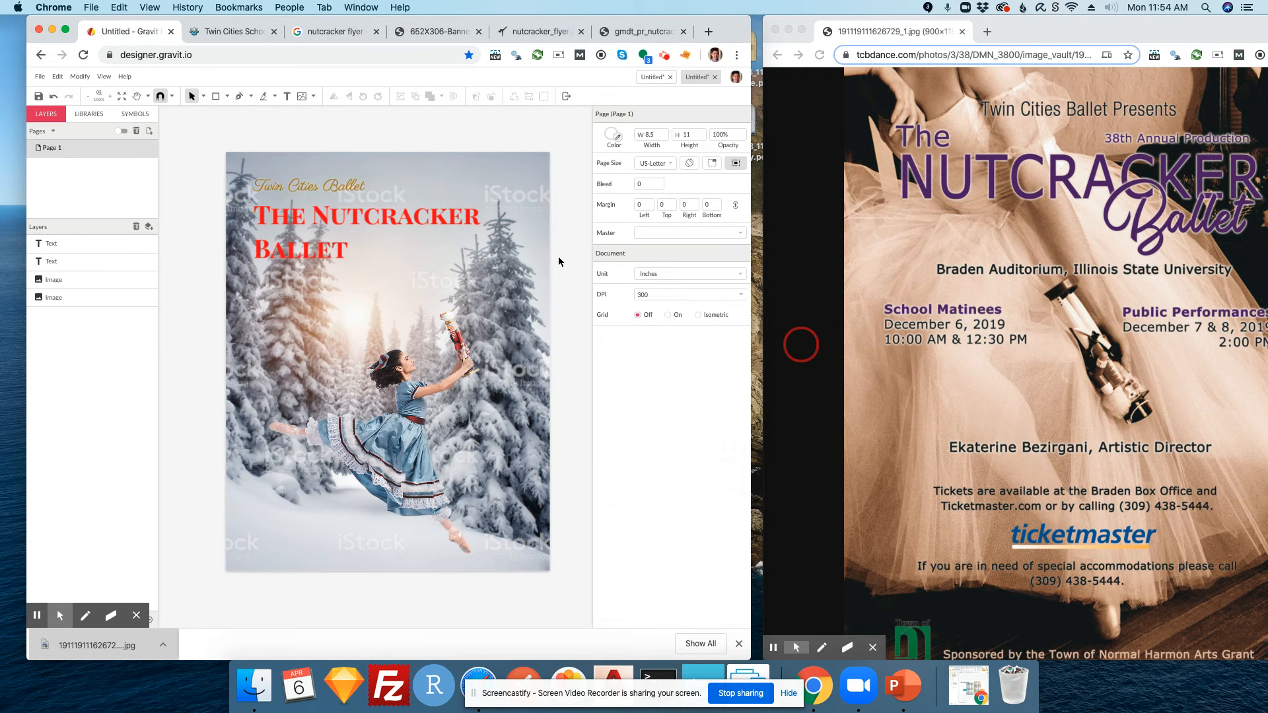
- Give The Nutcracker Ballet title a white (#FFFFFF) drop shadow at 47% opacity
click(316, 259)
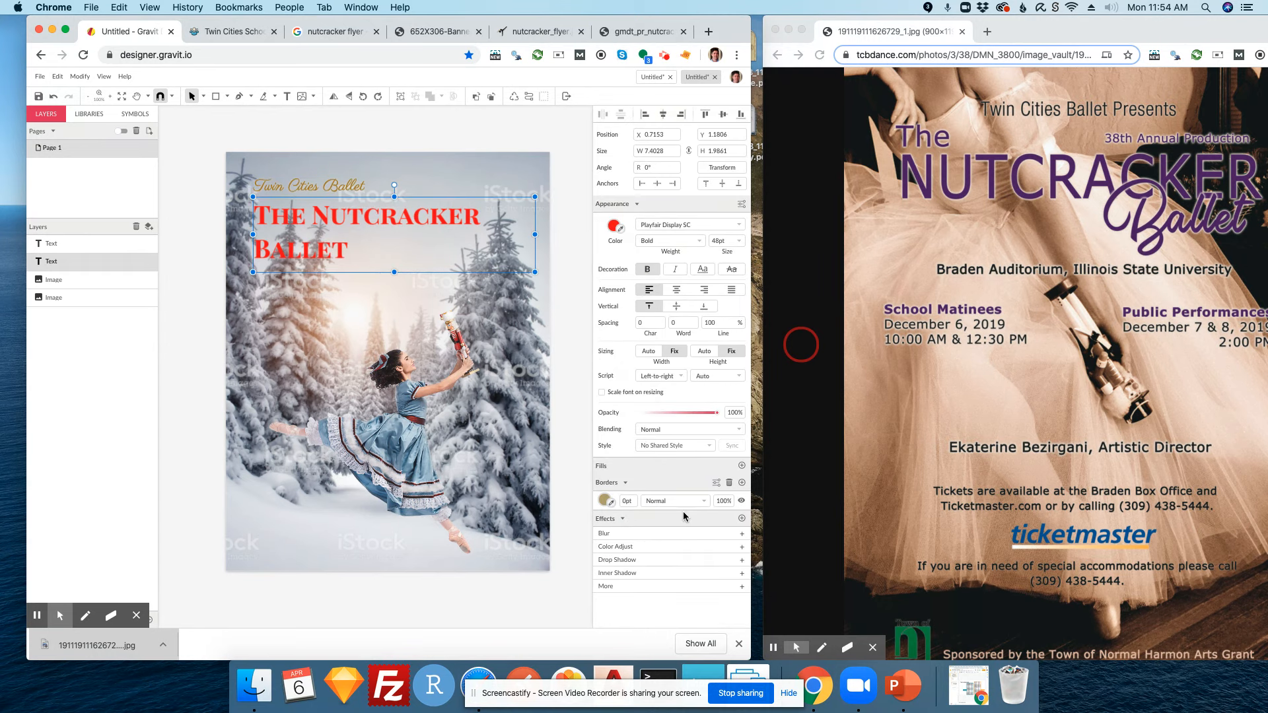
click(670, 560)
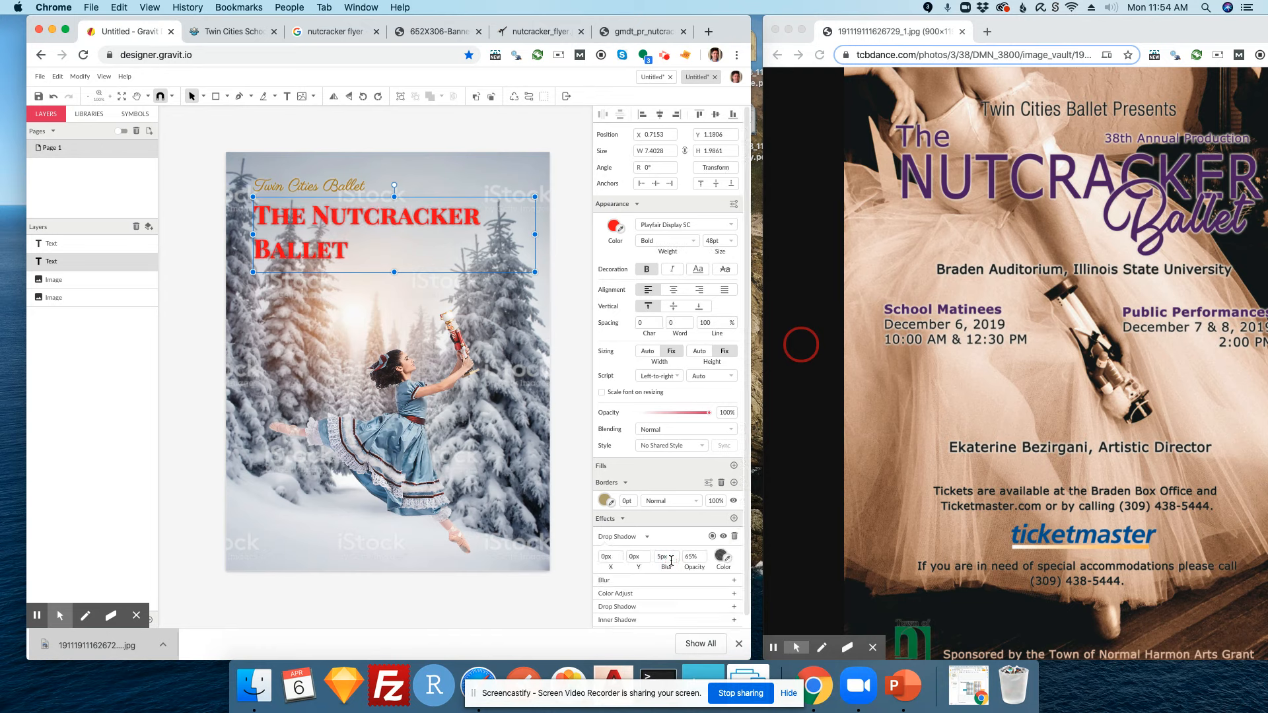
click(722, 555)
drag(637, 407, 586, 376)
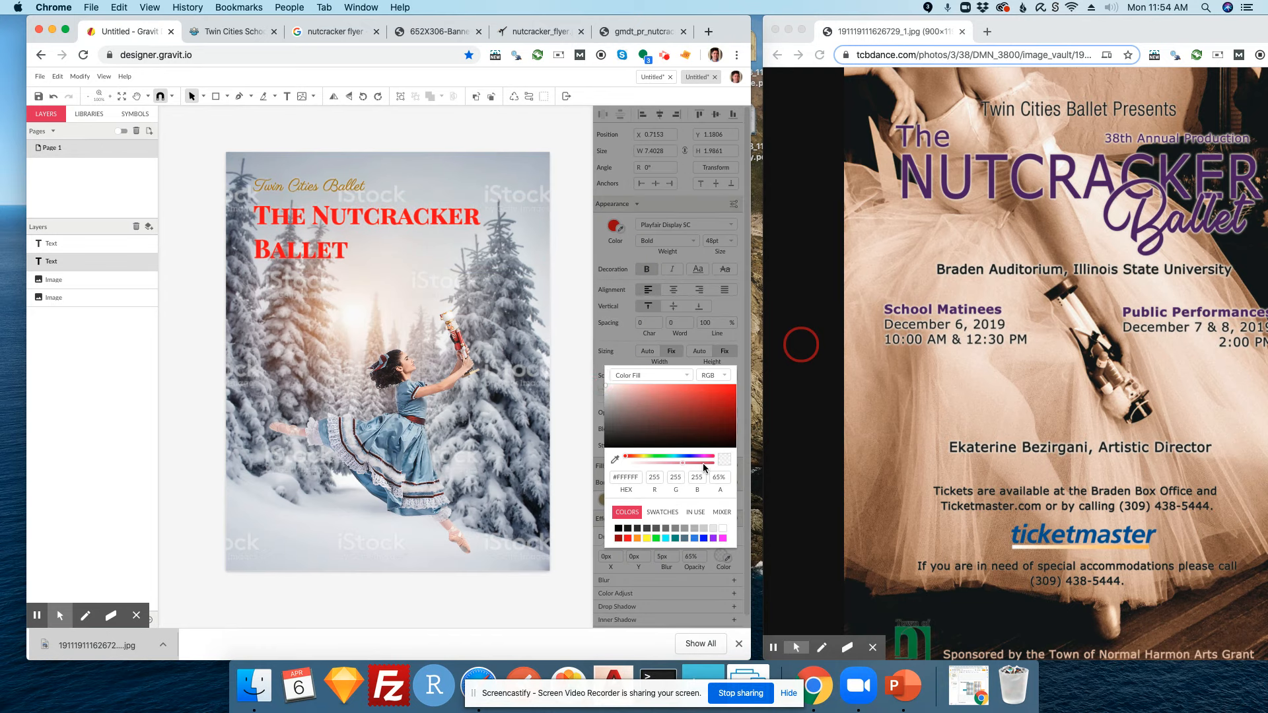
click(671, 464)
drag(671, 466, 667, 466)
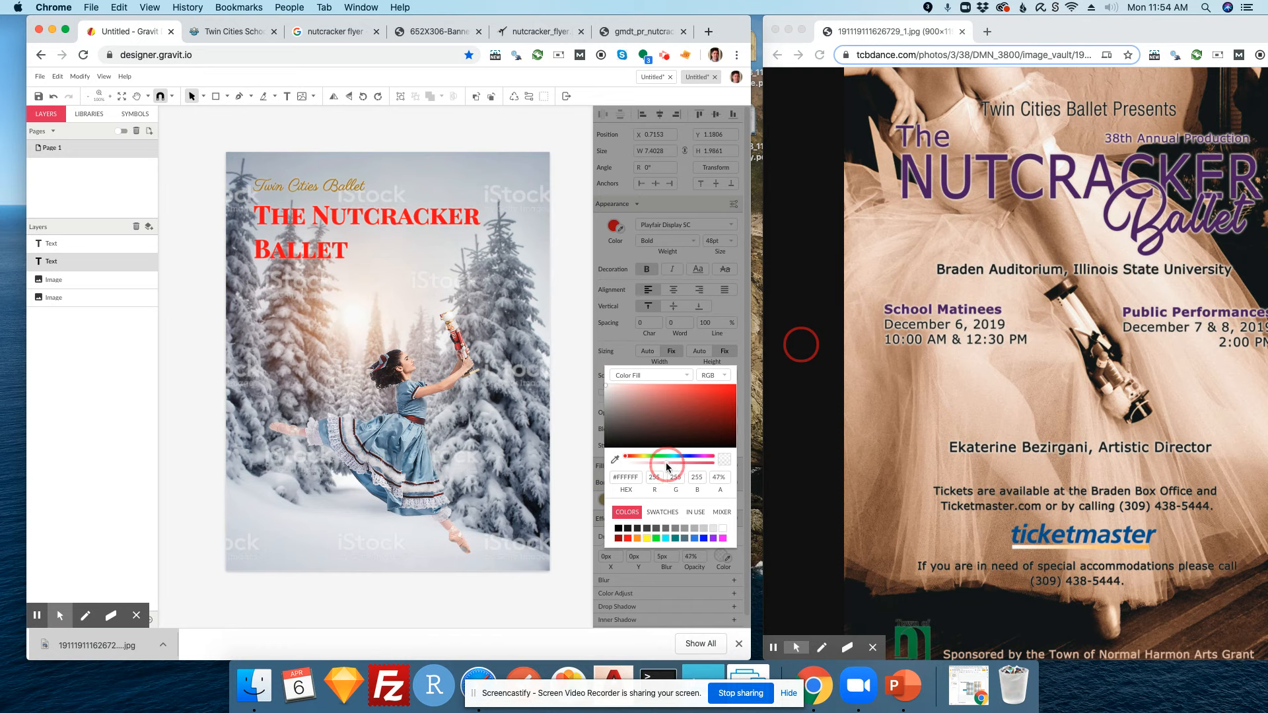
click(737, 500)
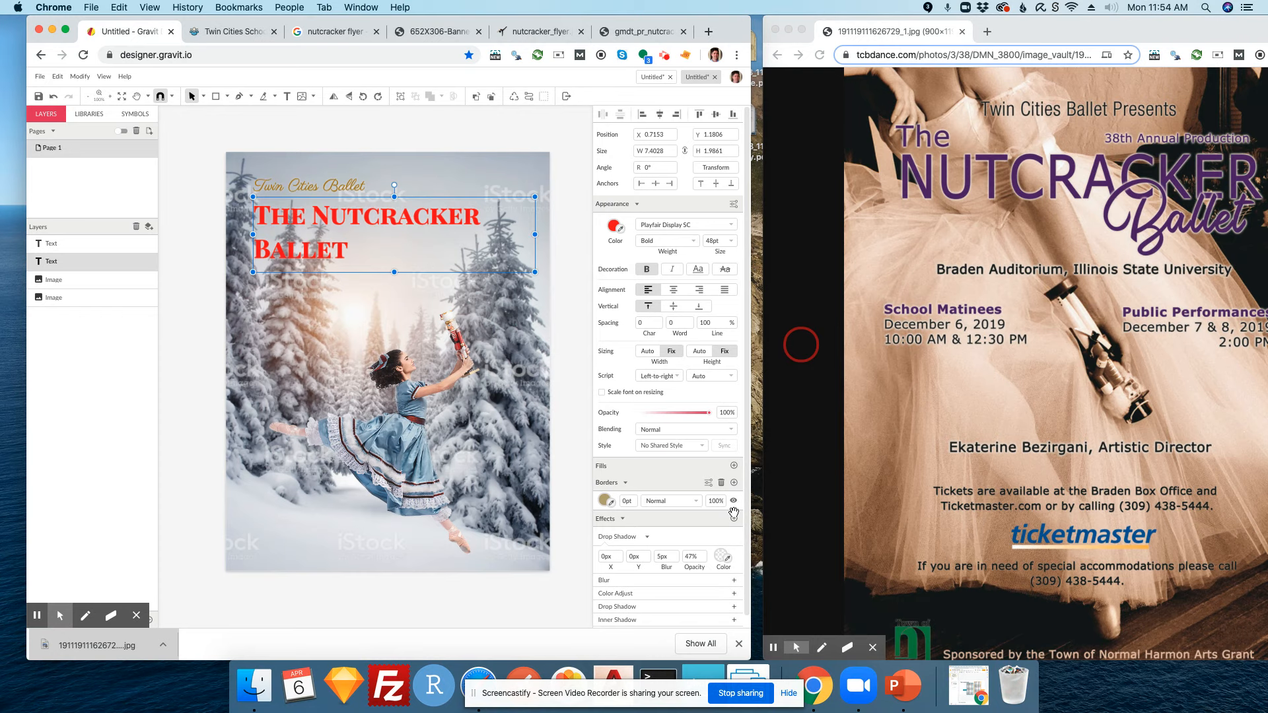
click(576, 389)
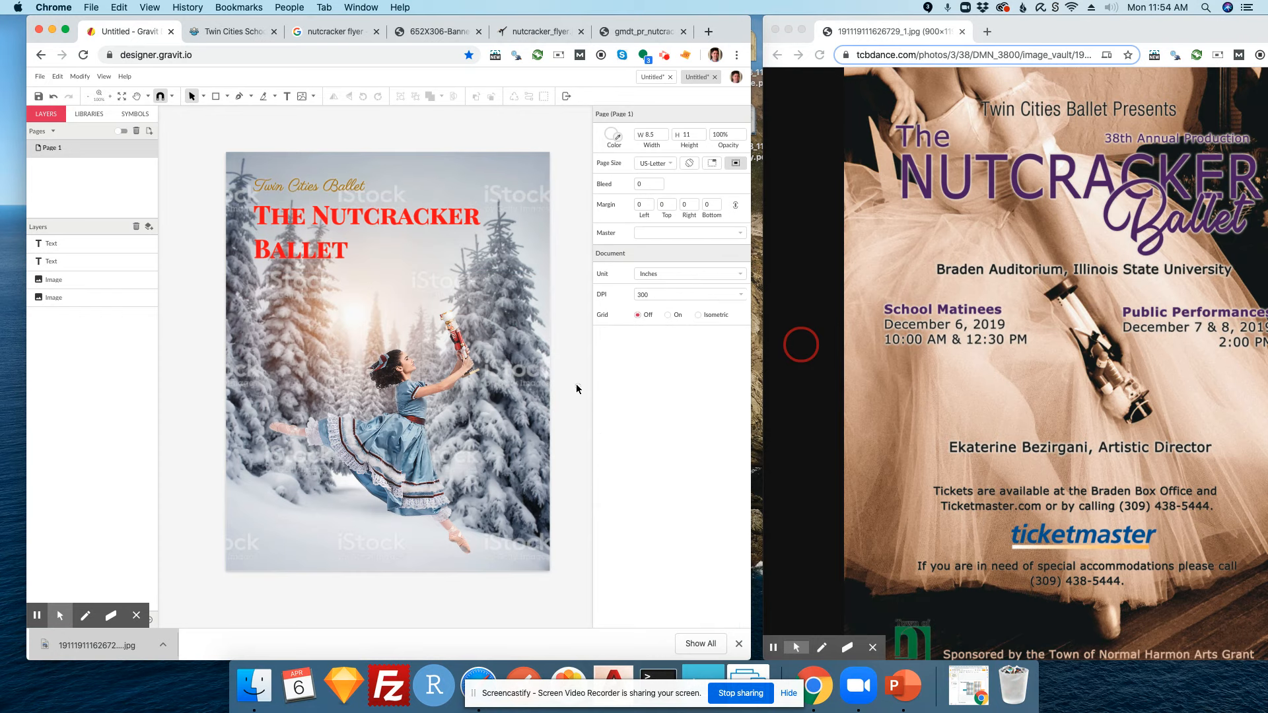
- Set the title's drop shadow blur to 12 px and check it with the title deselected
click(338, 257)
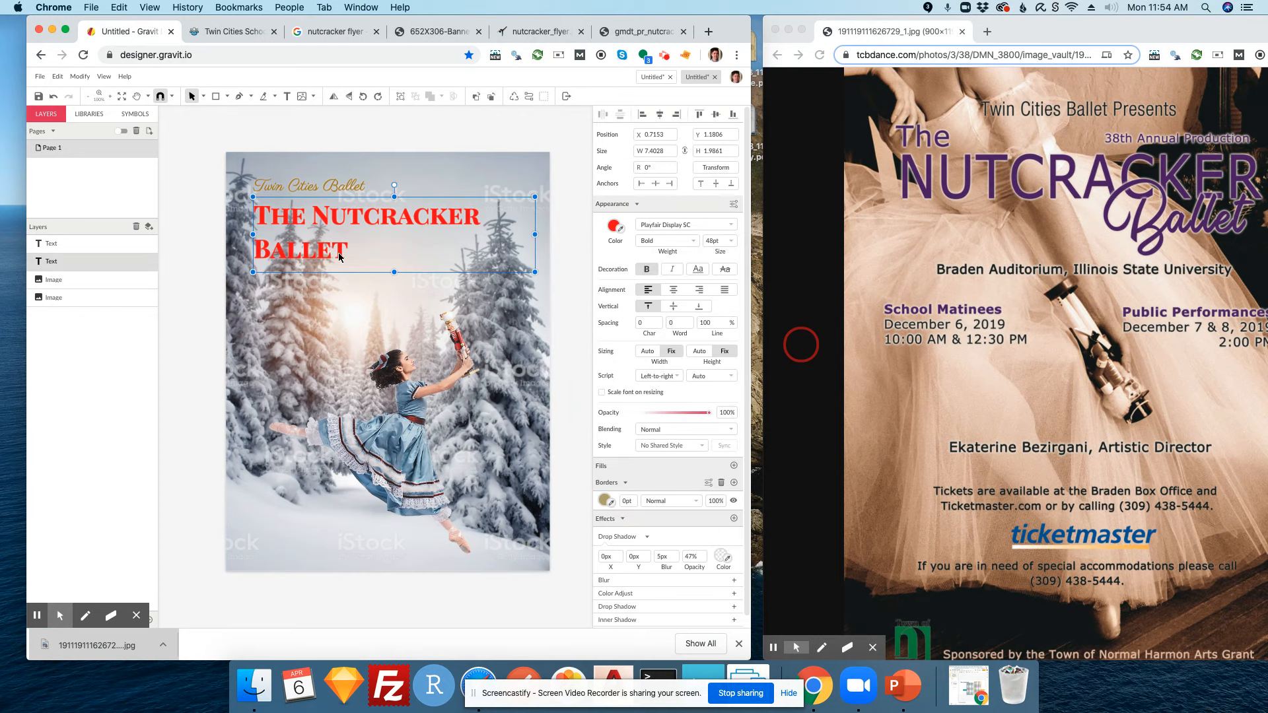
double_click(668, 555)
text(12)
click(581, 466)
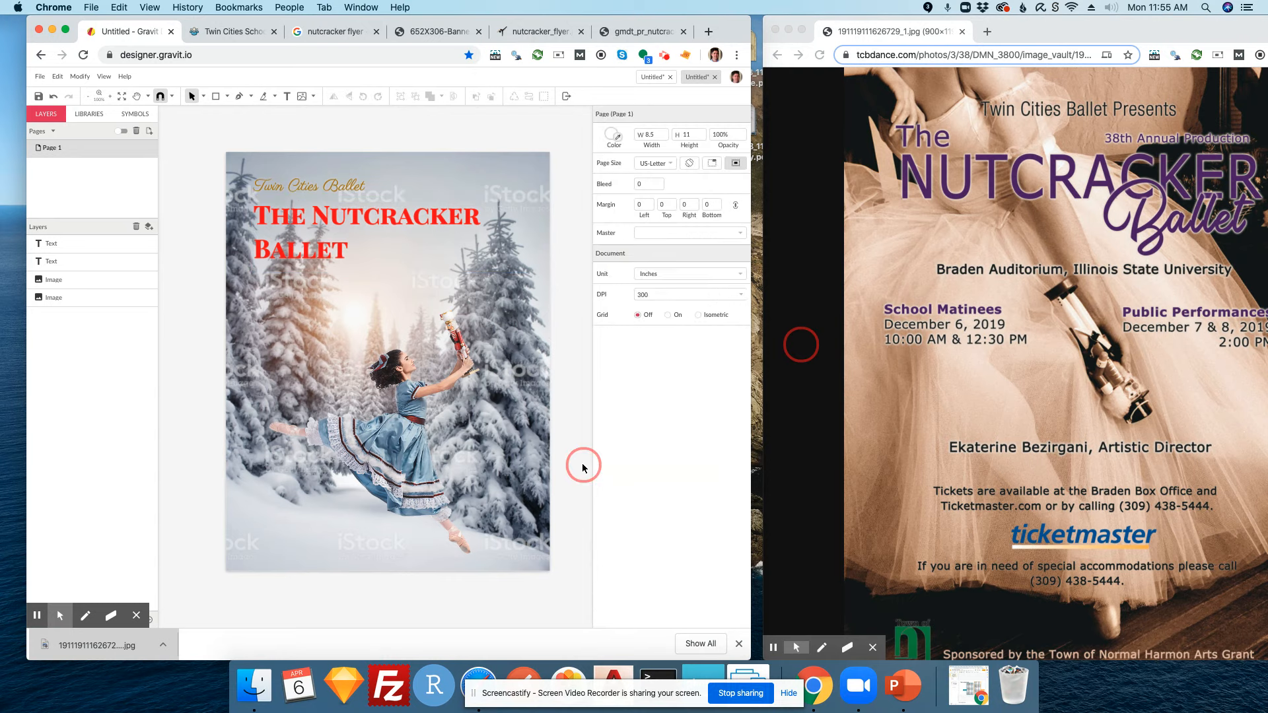
click(373, 235)
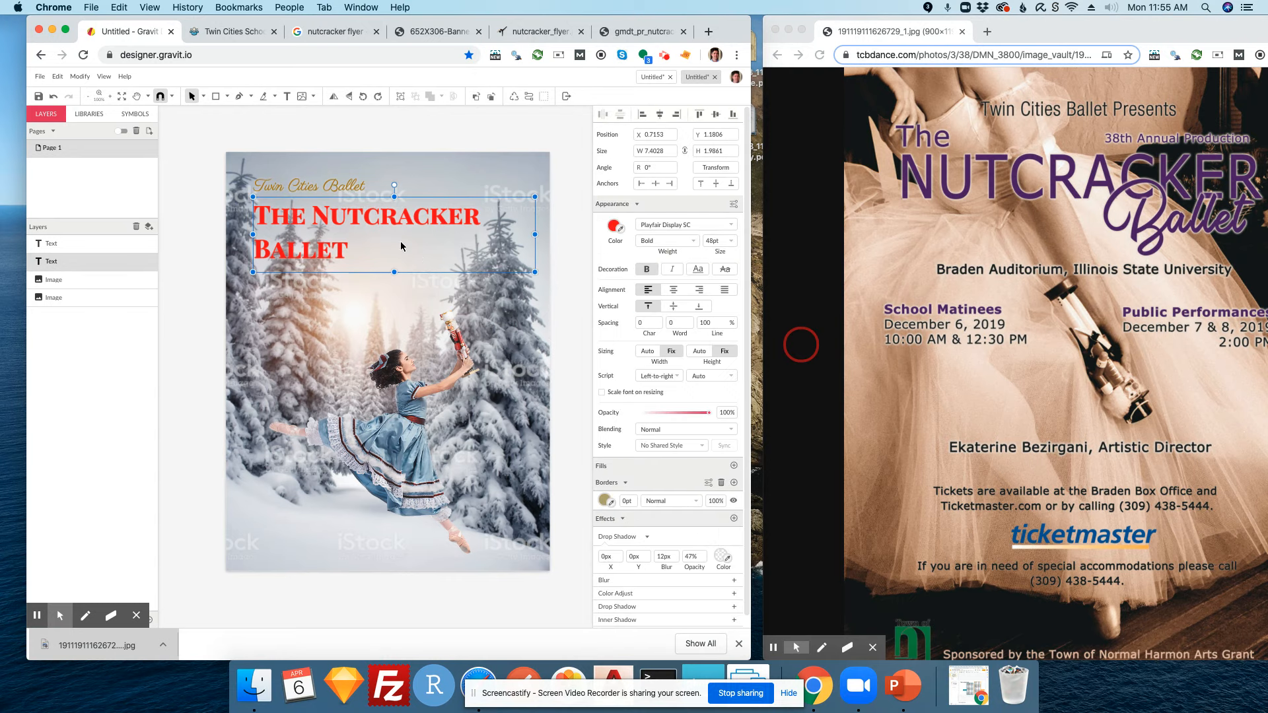
click(571, 330)
- Change the title's text colour to a slightly darker red
click(439, 250)
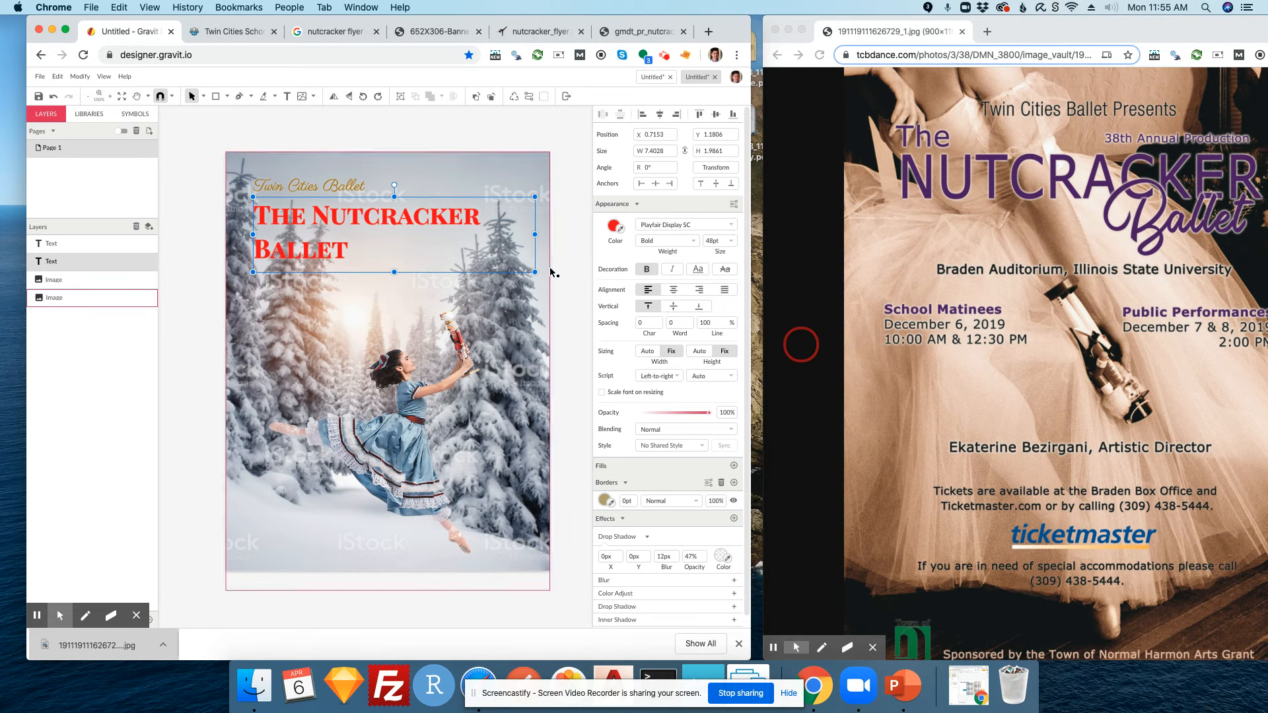
click(613, 228)
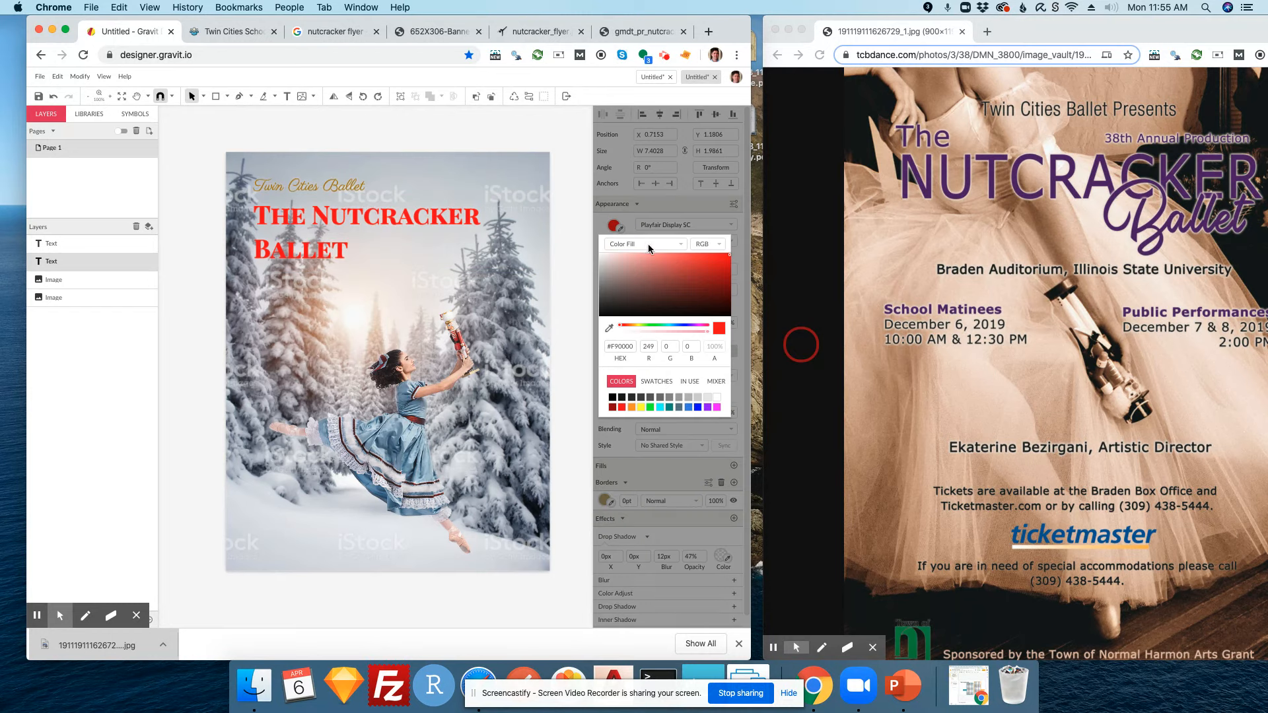
click(717, 270)
click(728, 266)
click(733, 265)
click(568, 240)
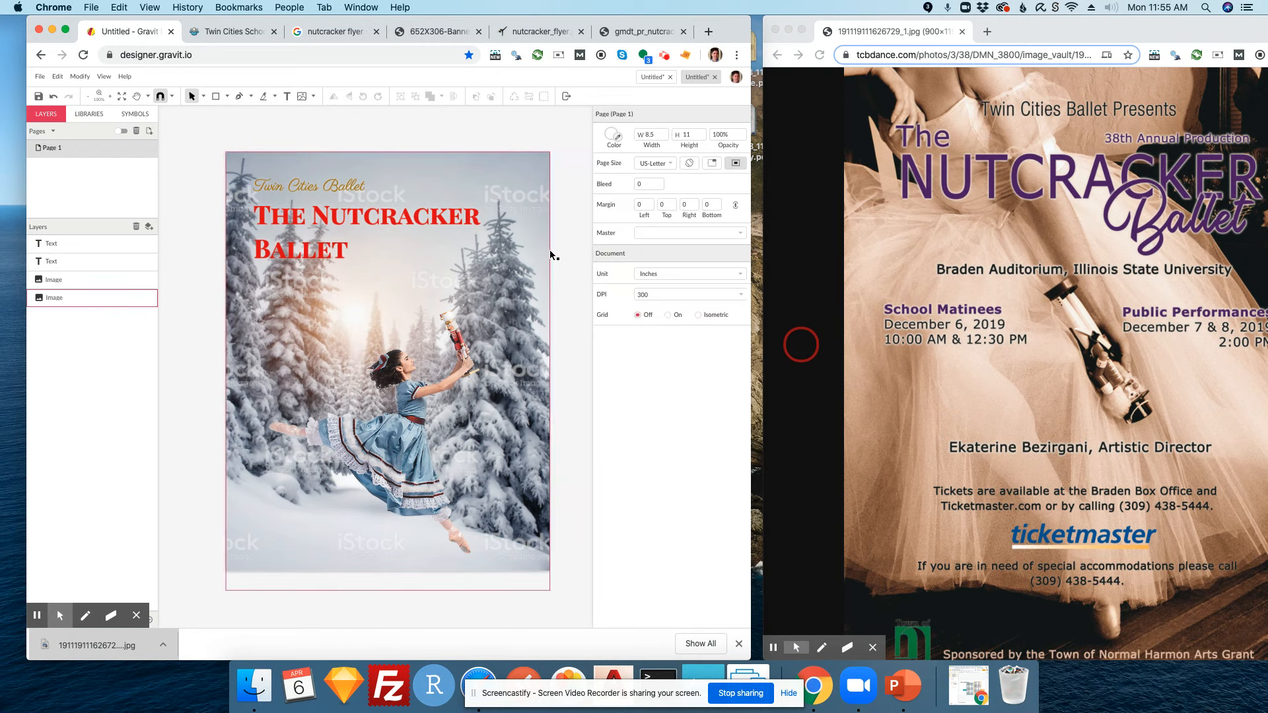
- Set the title's font size to 40 pt so it fits on one line
click(352, 216)
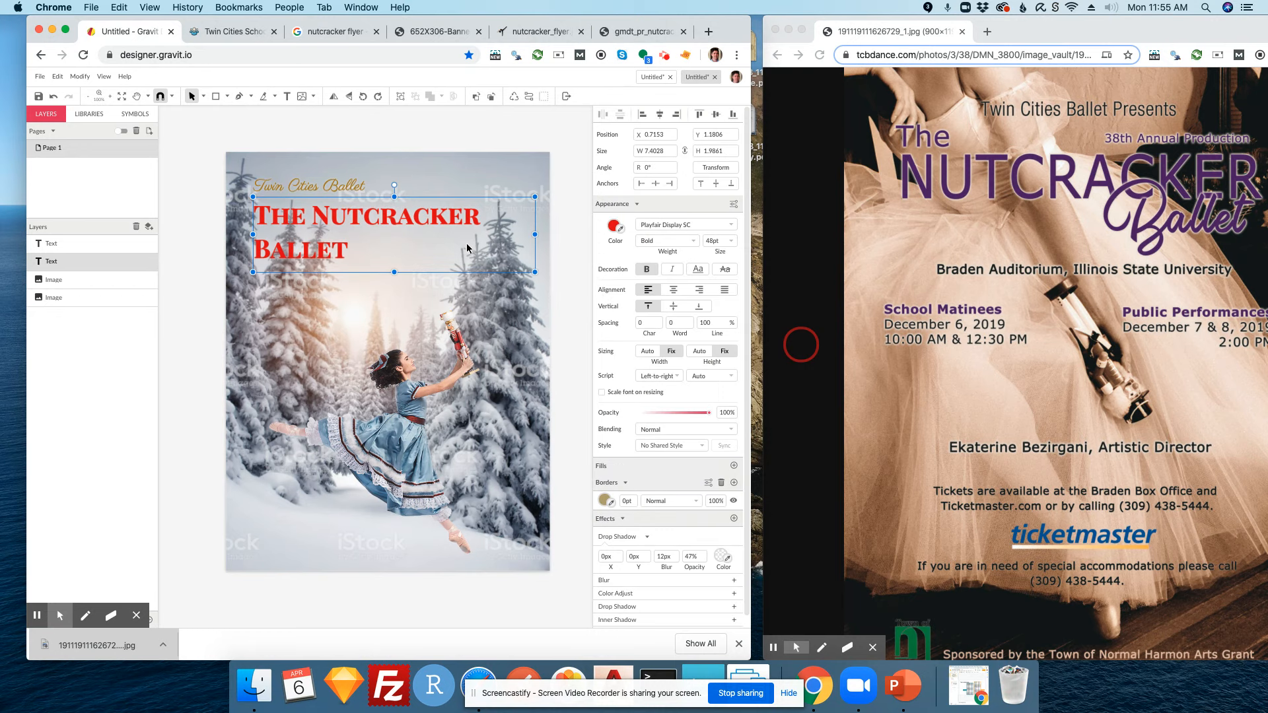
click(715, 241)
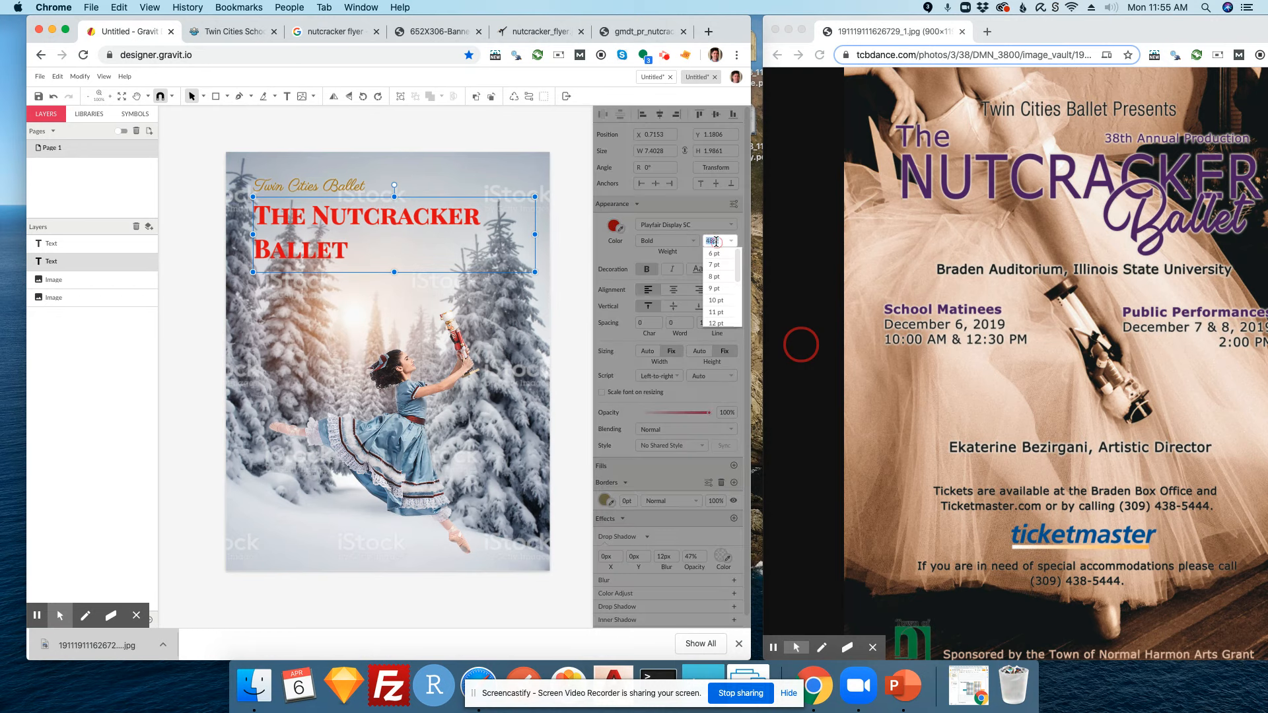
text(40)
key(Return)
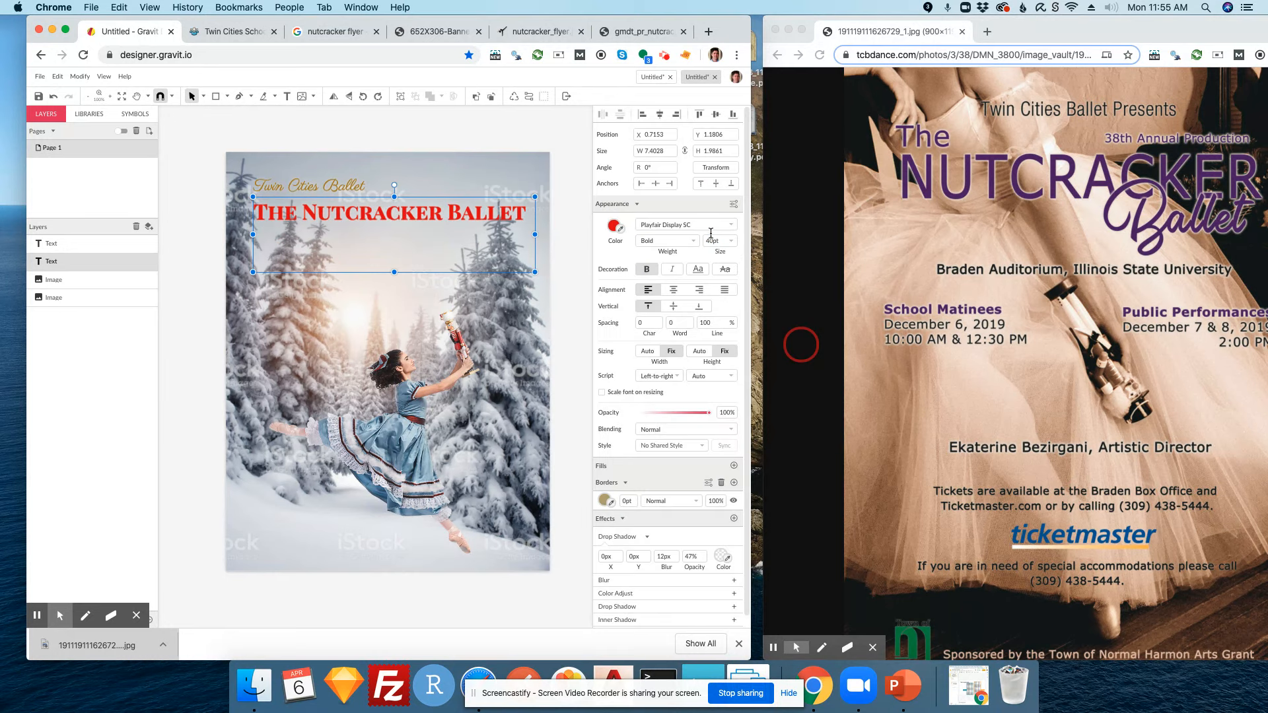
click(566, 195)
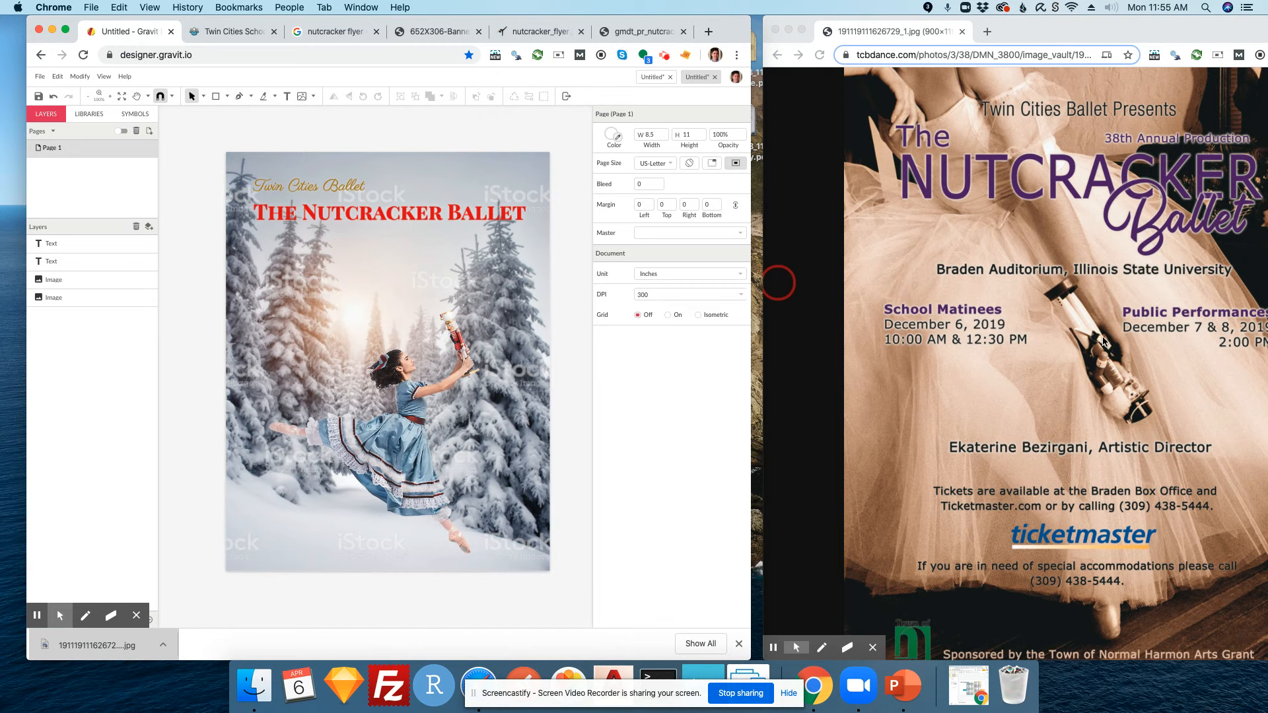
- Look through the effects for the dancer image, add a Color Adjust effect to it and collapse the effect's settings
scroll(1067, 448, down, 2)
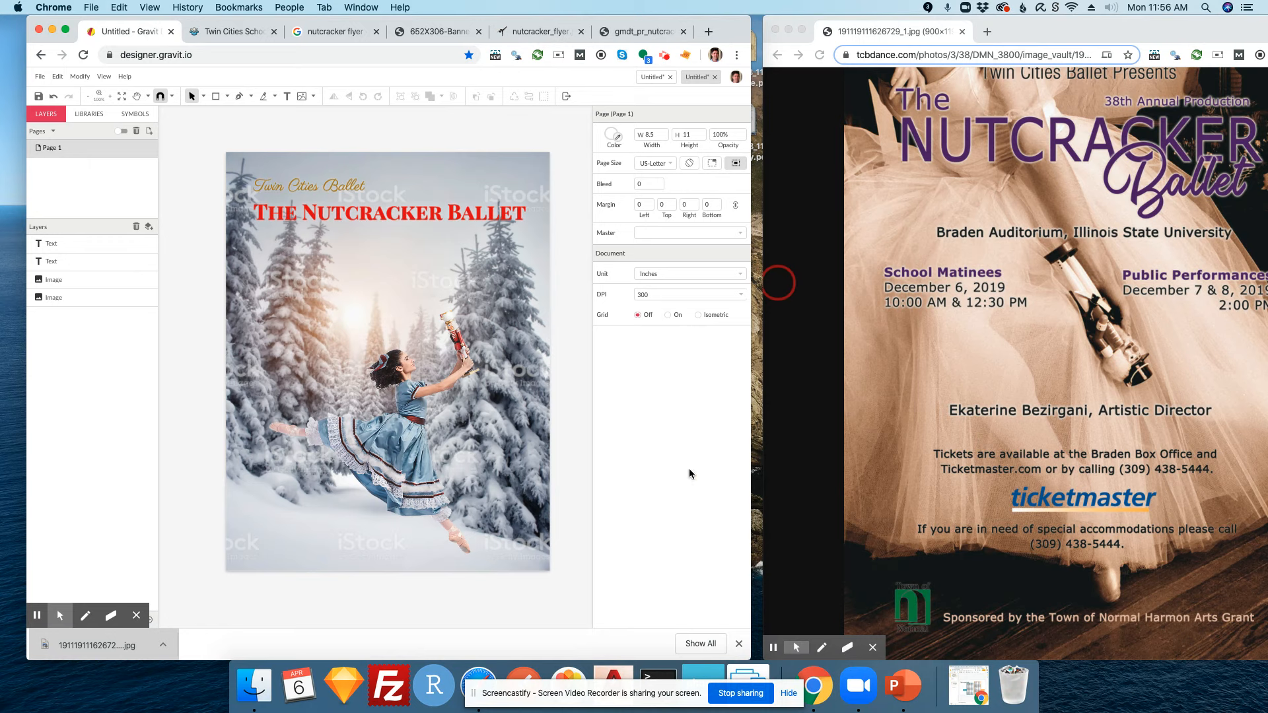
click(414, 433)
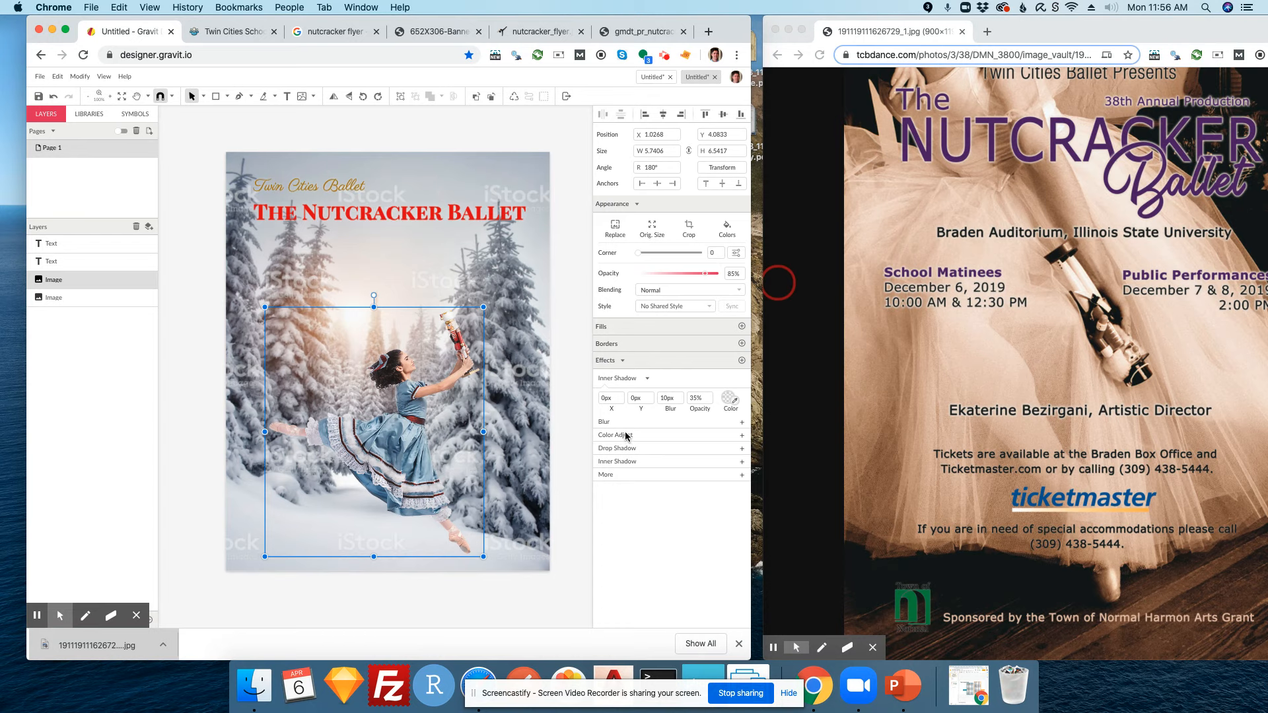
click(622, 474)
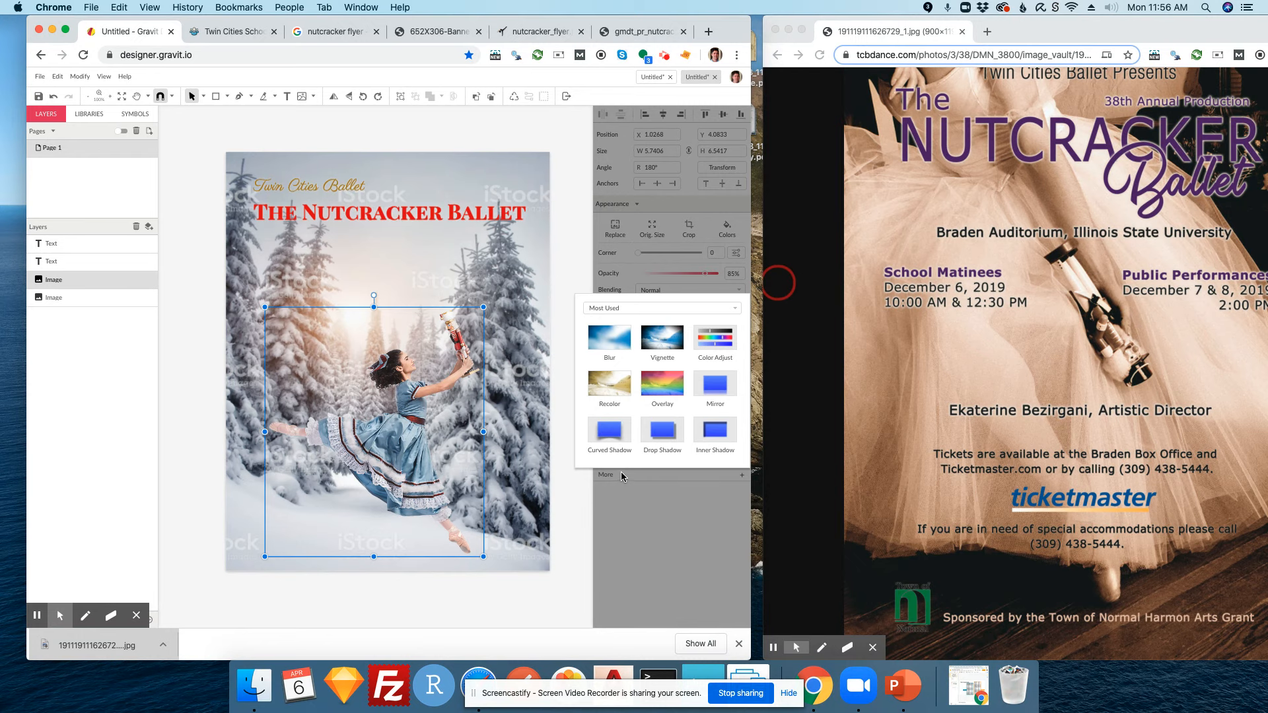
click(620, 471)
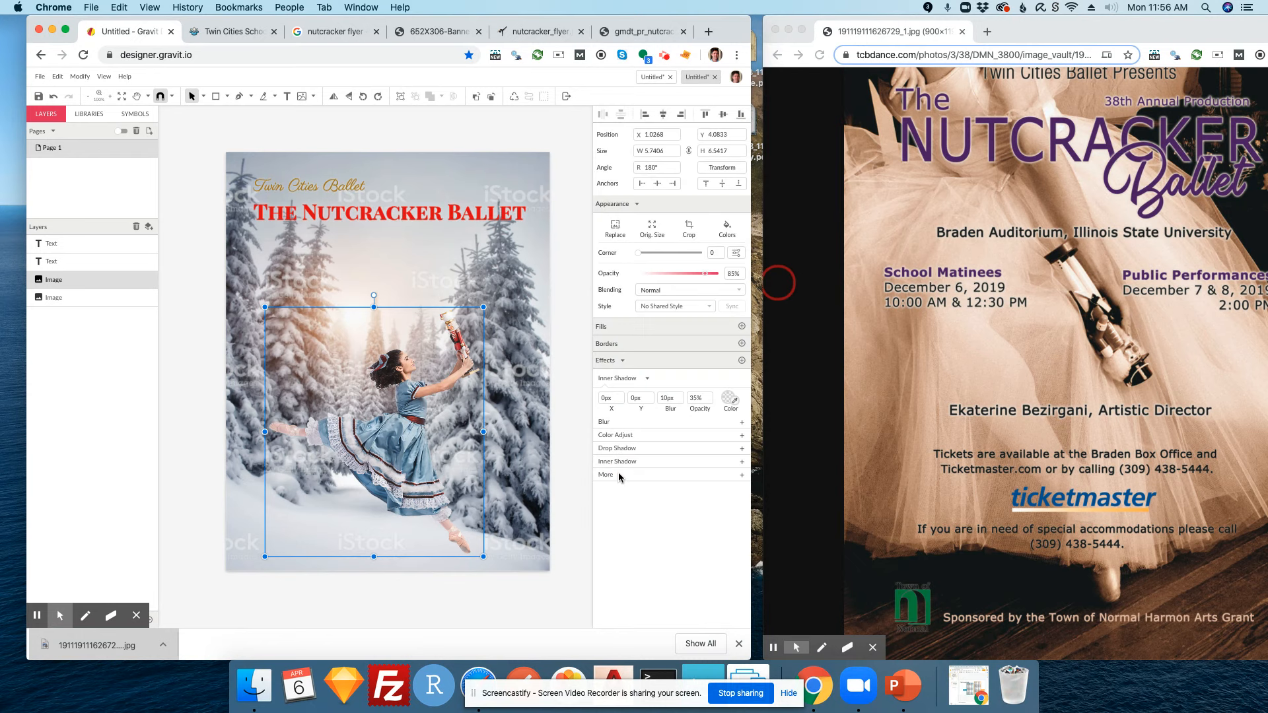
click(619, 474)
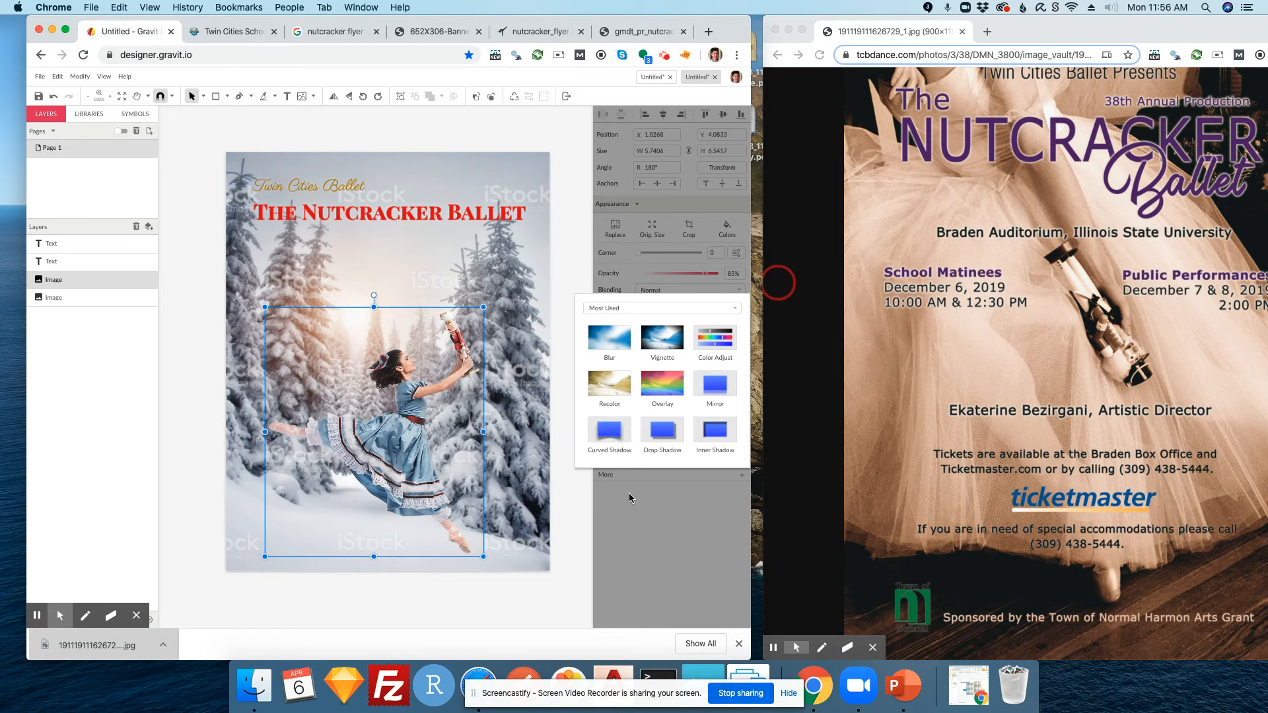
click(630, 499)
click(623, 436)
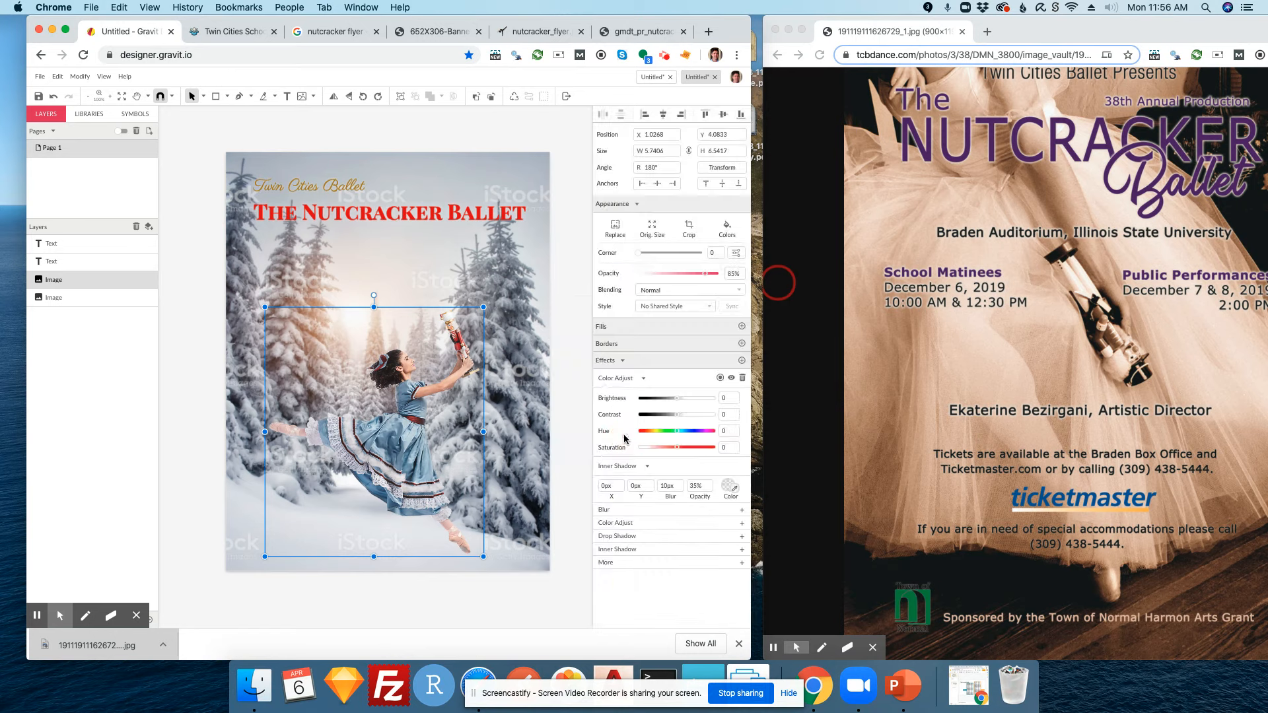
click(650, 384)
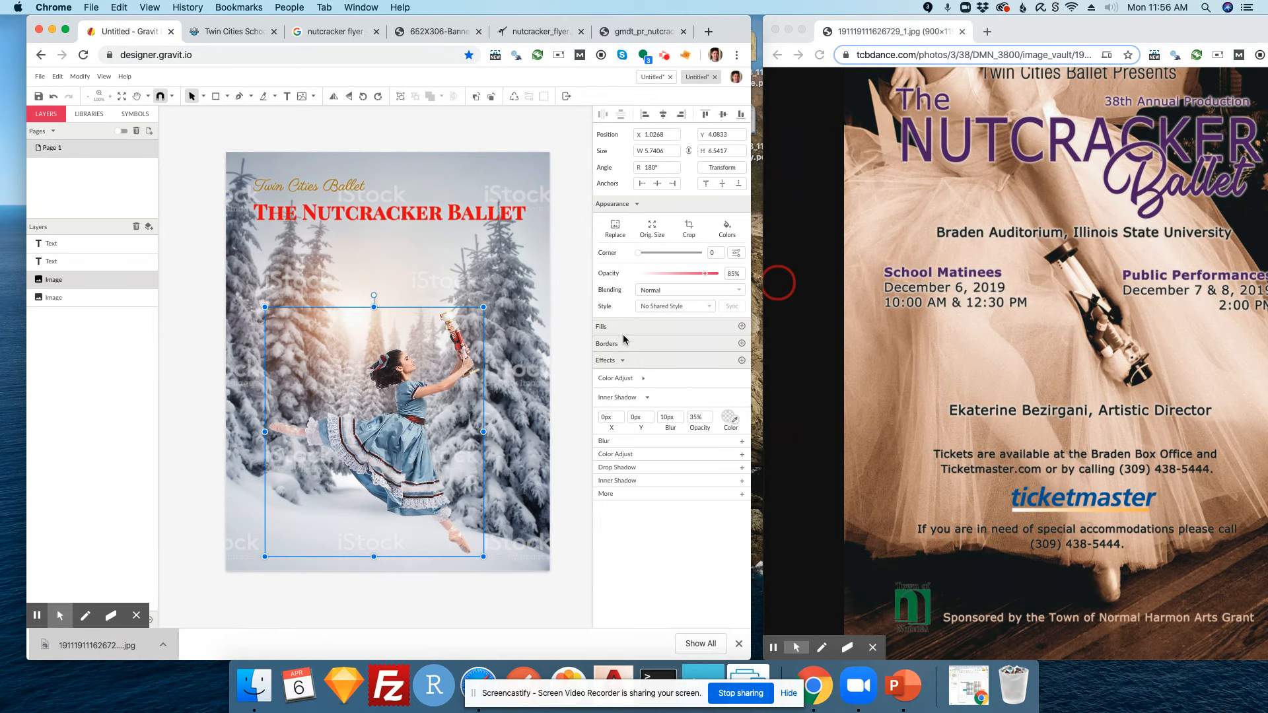
- Try a black fill on the dancer image, then hide it and collapse the fill settings
click(741, 326)
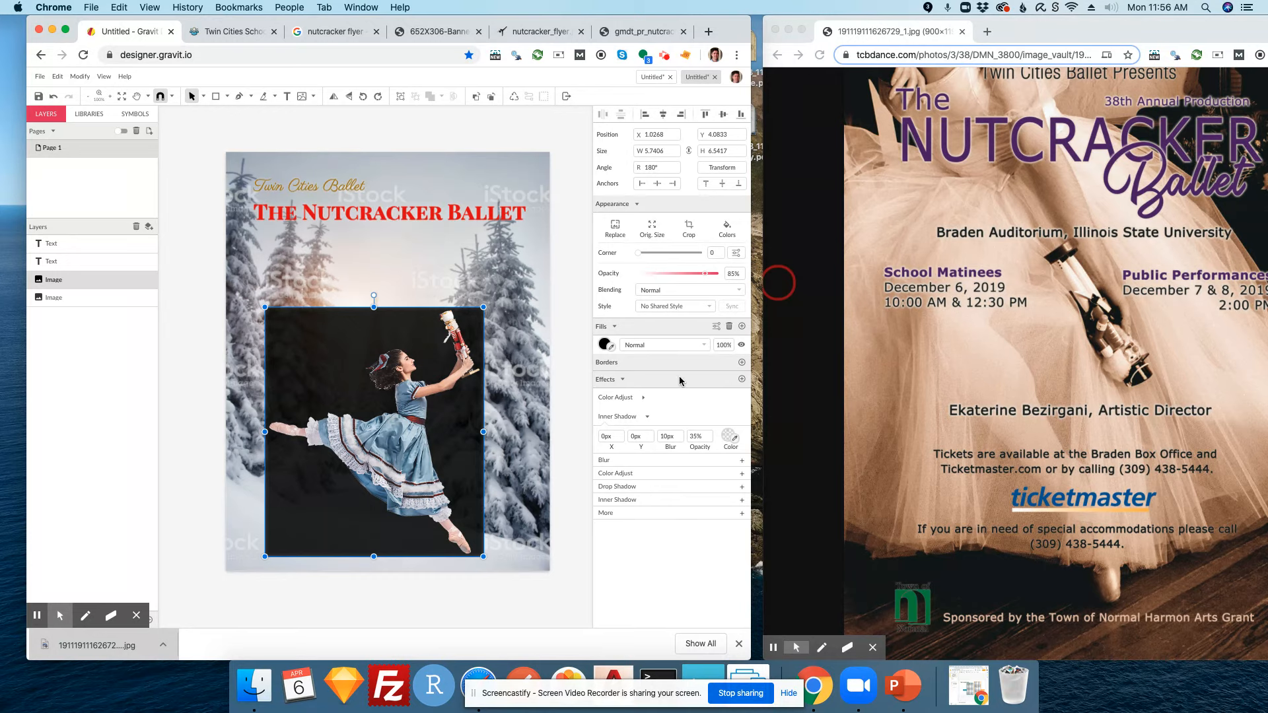
click(622, 381)
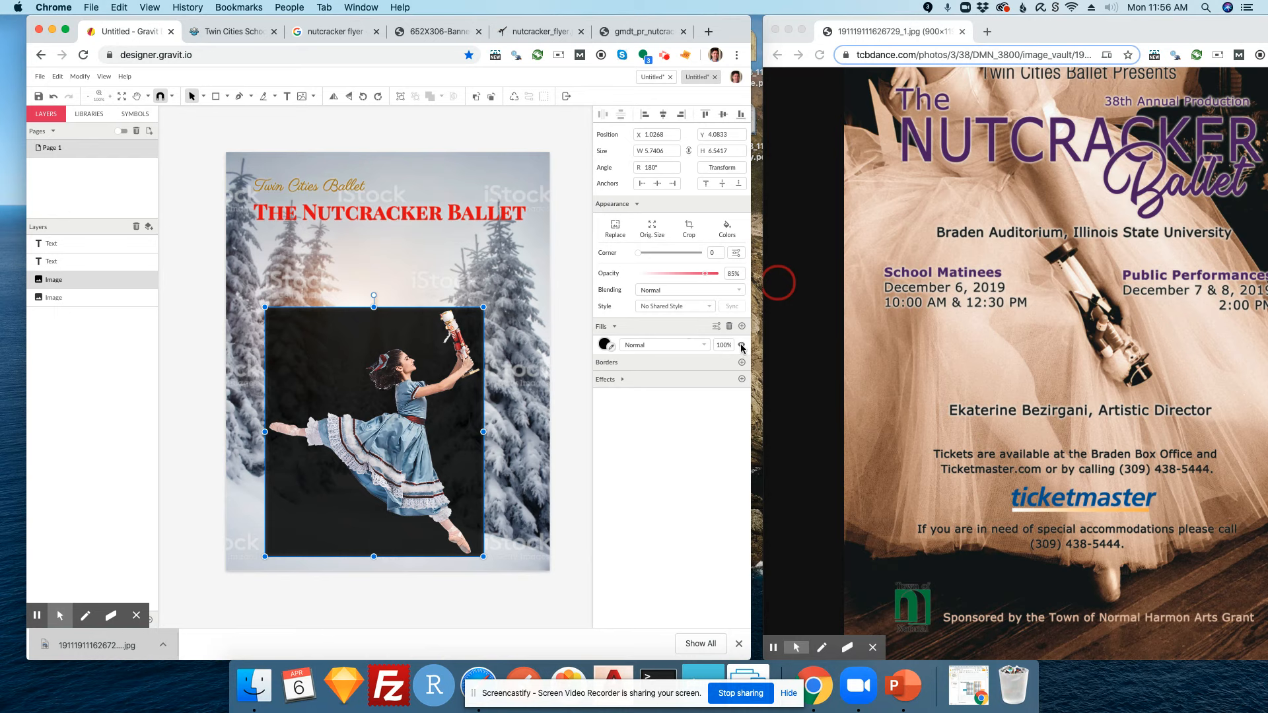
click(741, 345)
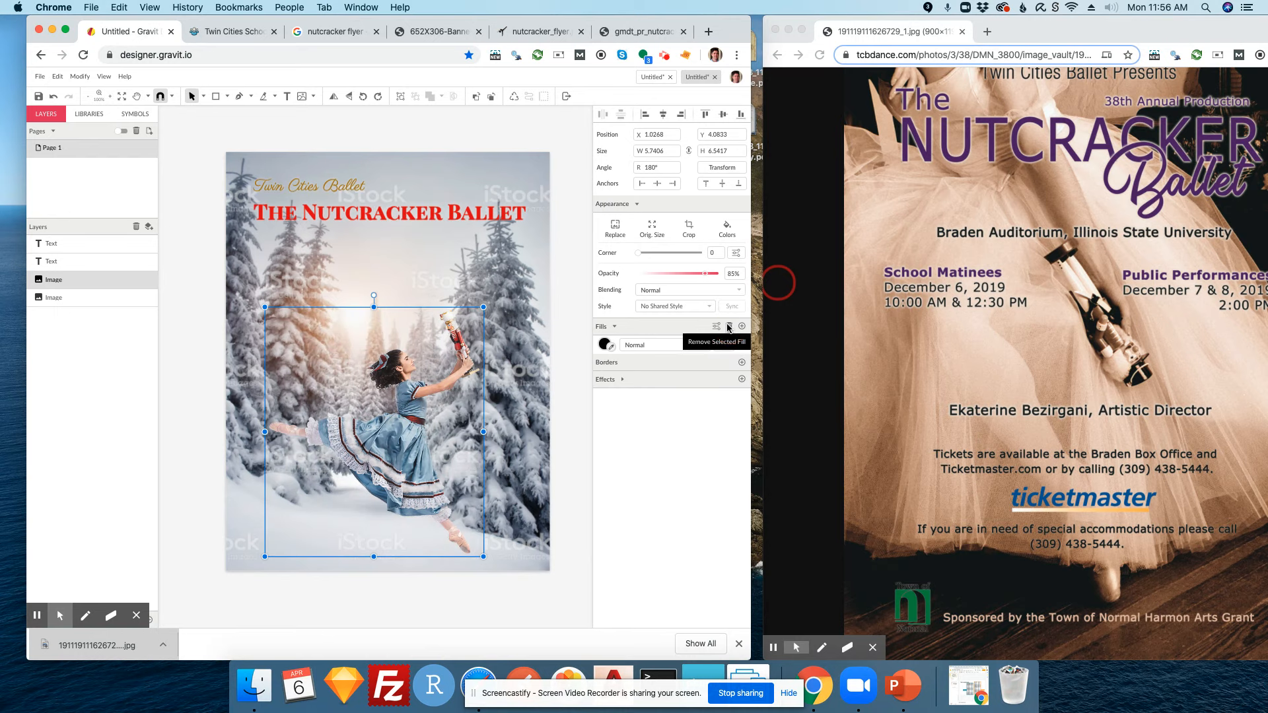
click(645, 329)
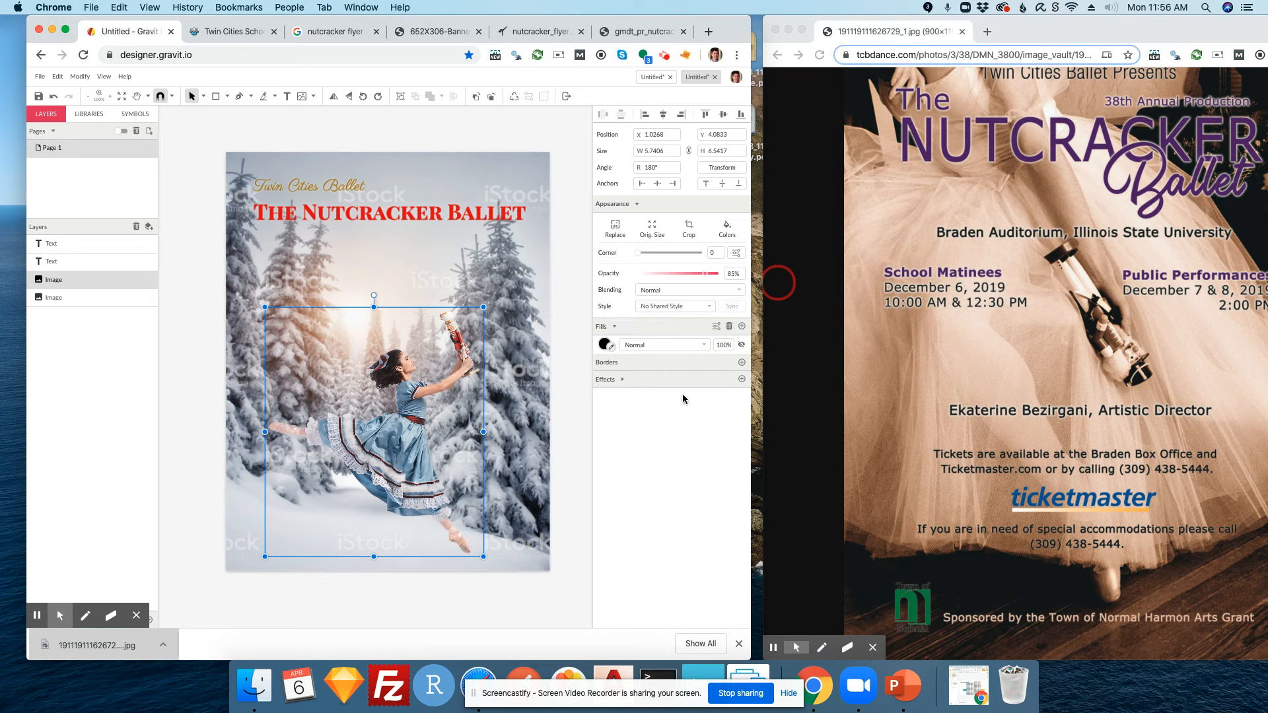
click(614, 328)
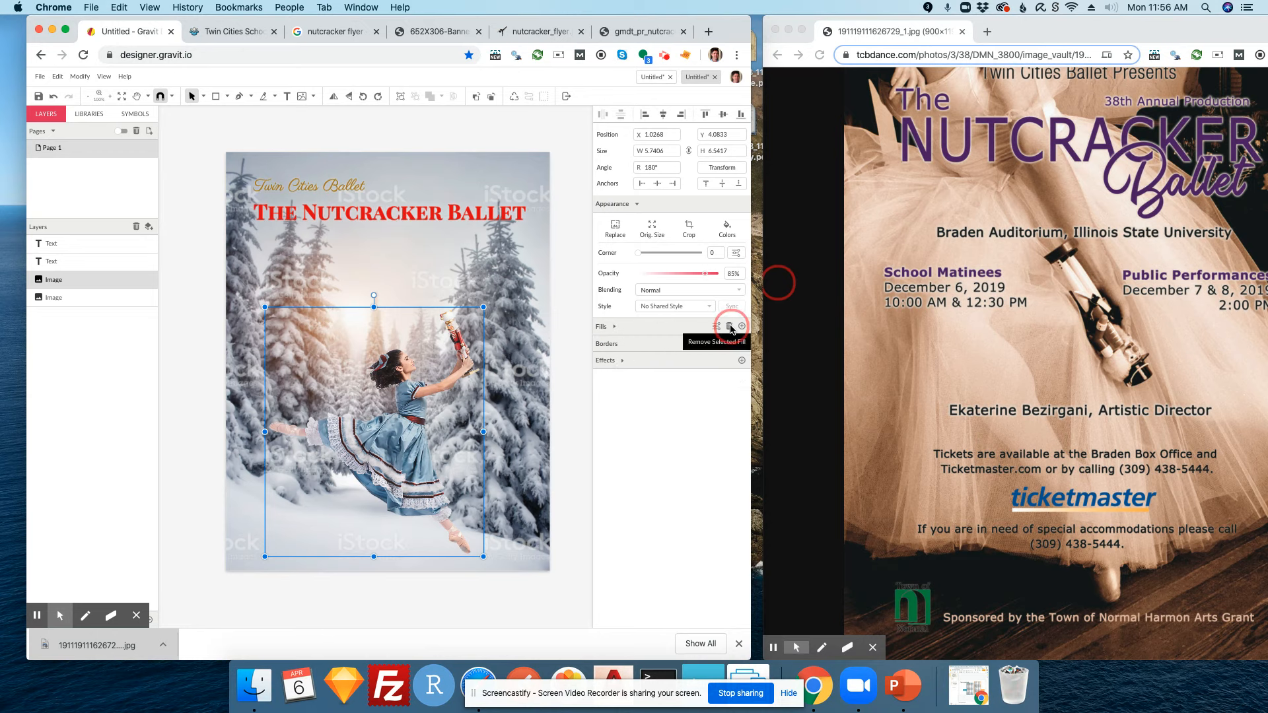
- Move the dancer image up the page to about X 1.07 in, Y 2.94 in
click(211, 342)
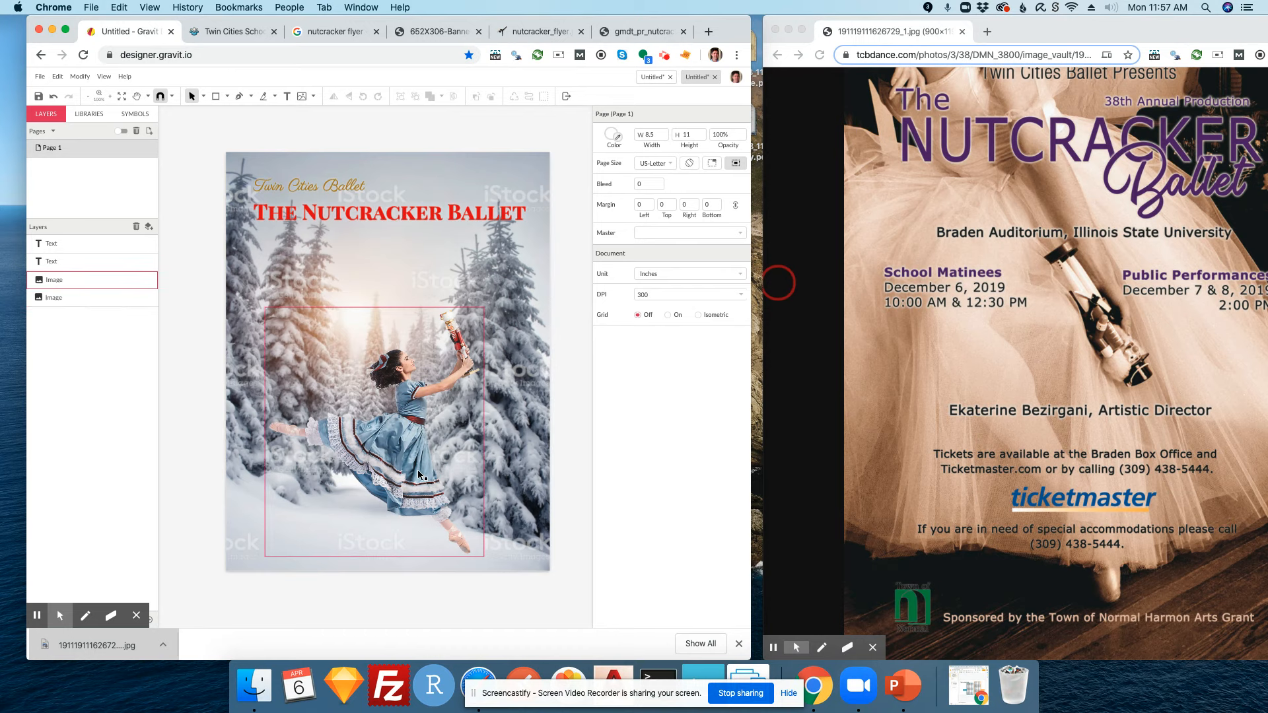
drag(414, 470, 416, 428)
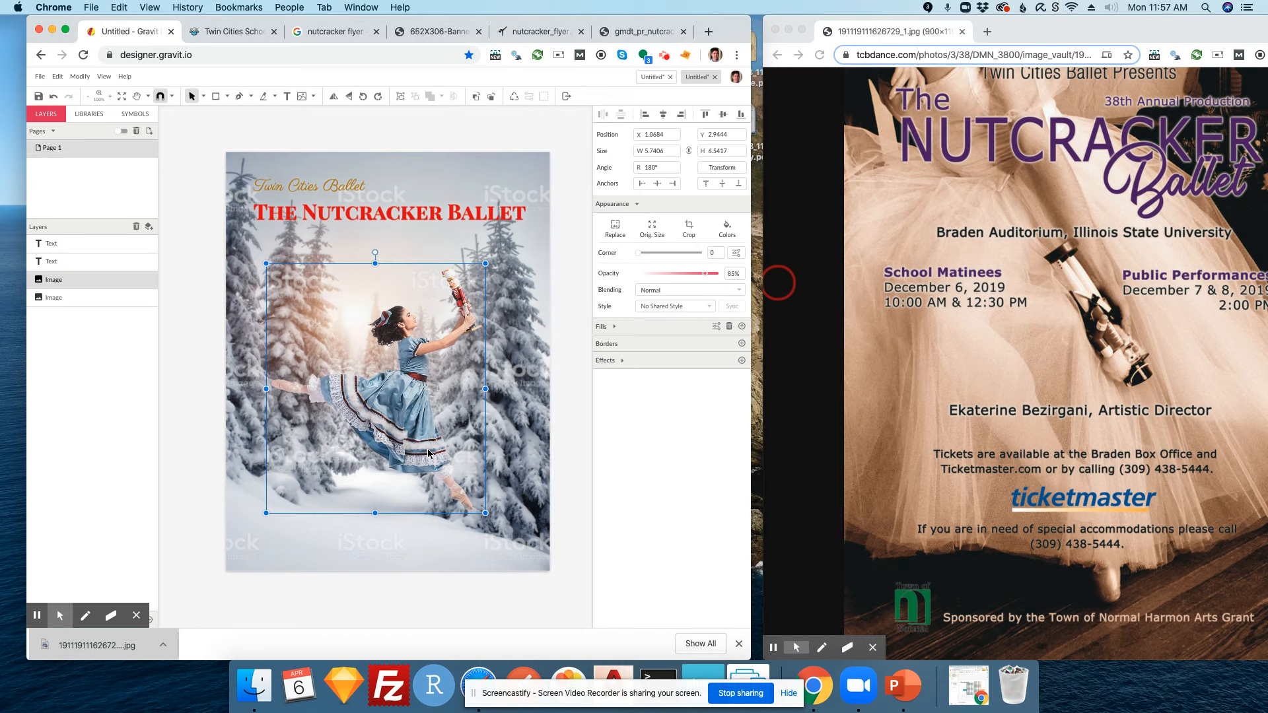
click(565, 478)
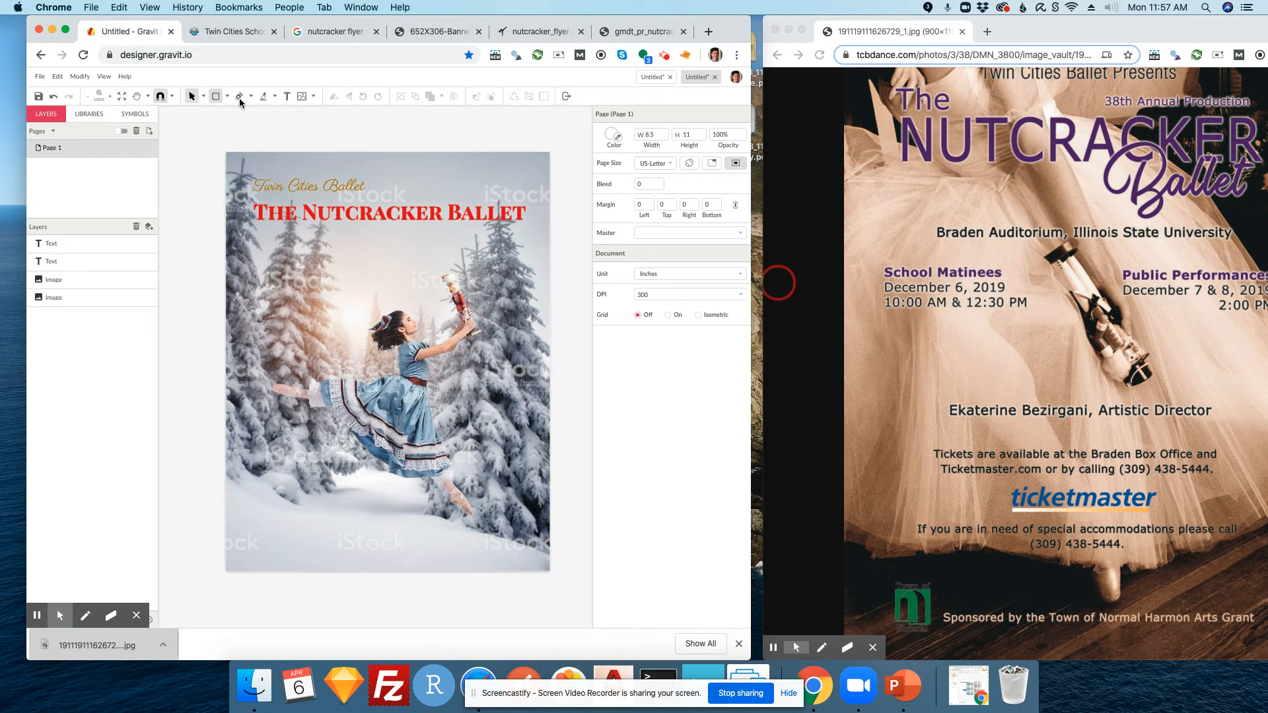
- Add a text box about 2.19 by 1.56 in near the page's lower left corner reading "Public Performances"
click(288, 97)
drag(249, 494, 331, 555)
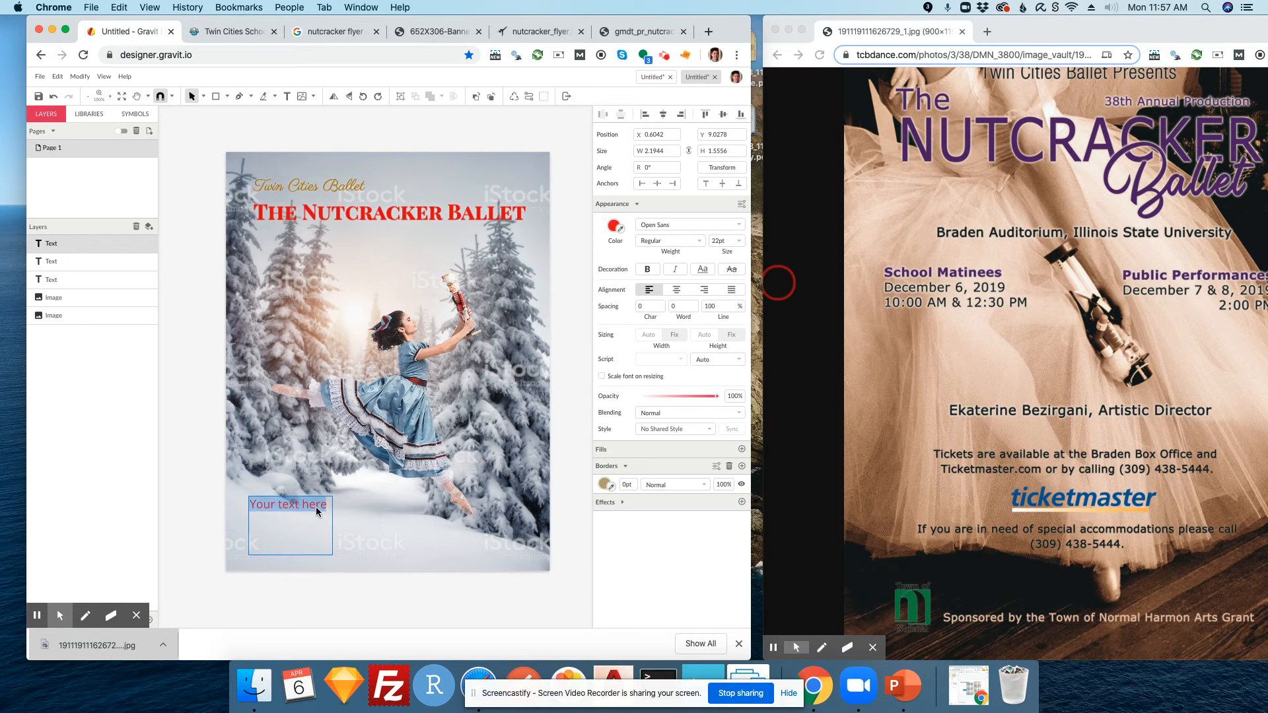
drag(326, 504, 249, 501)
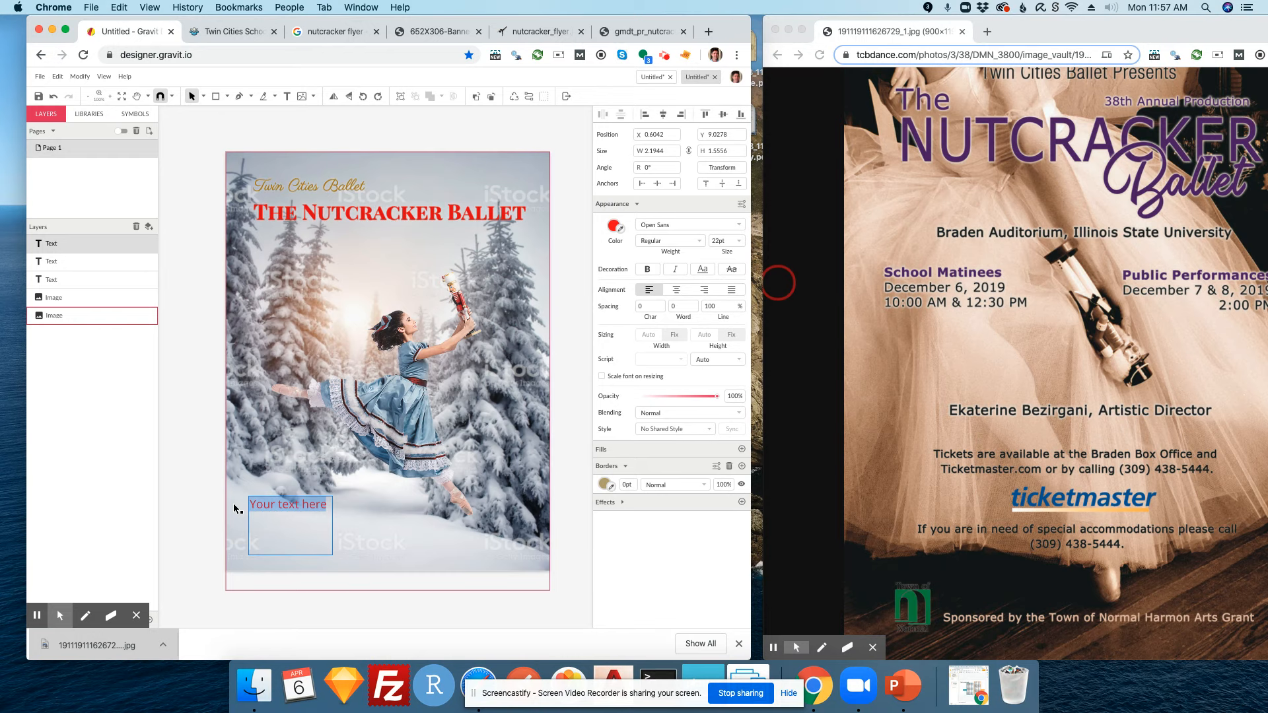
text(Pub)
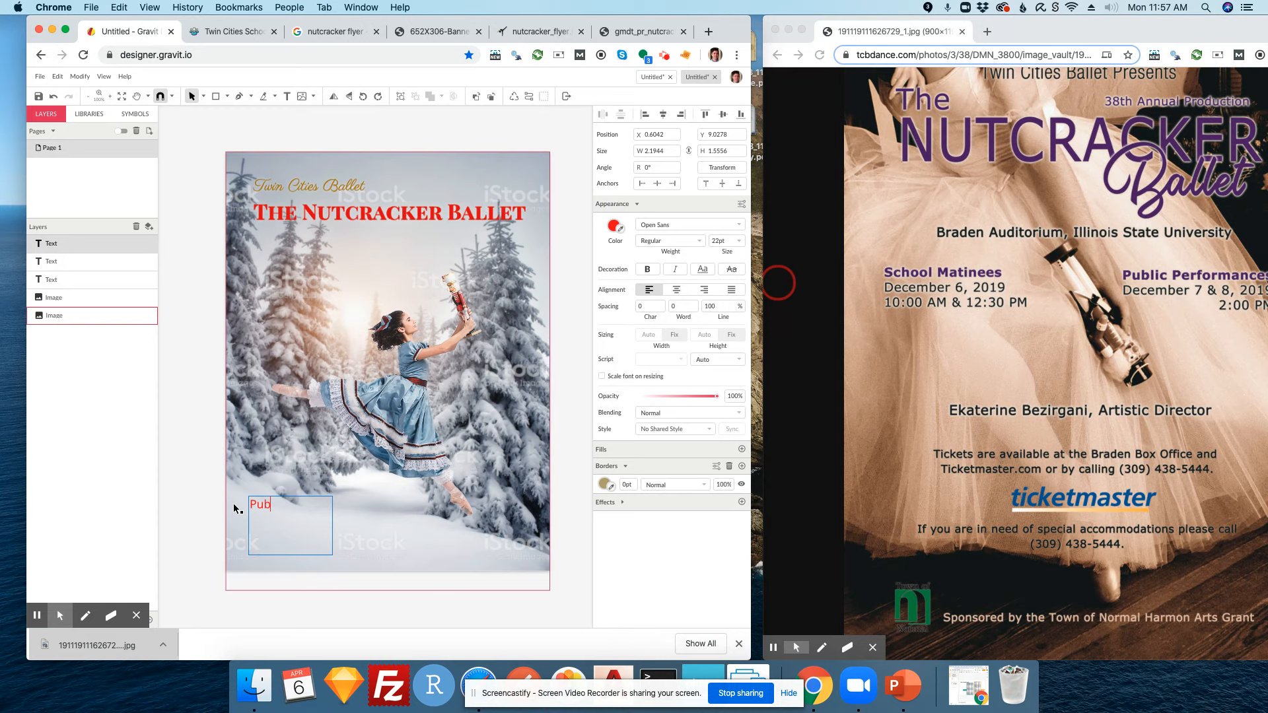
text(lic Performances)
- Set the "Public Performances" text's font size to 16 pt
triple_click(276, 504)
click(719, 239)
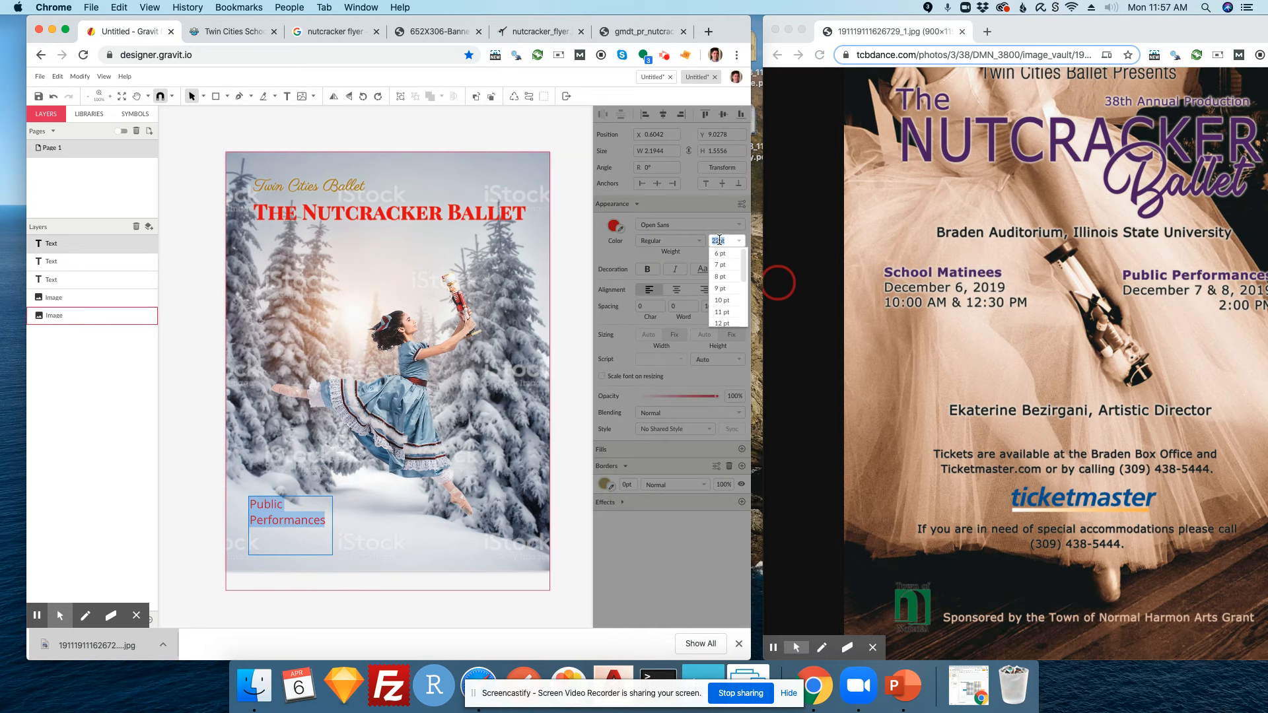
text(16)
key(Return)
click(202, 441)
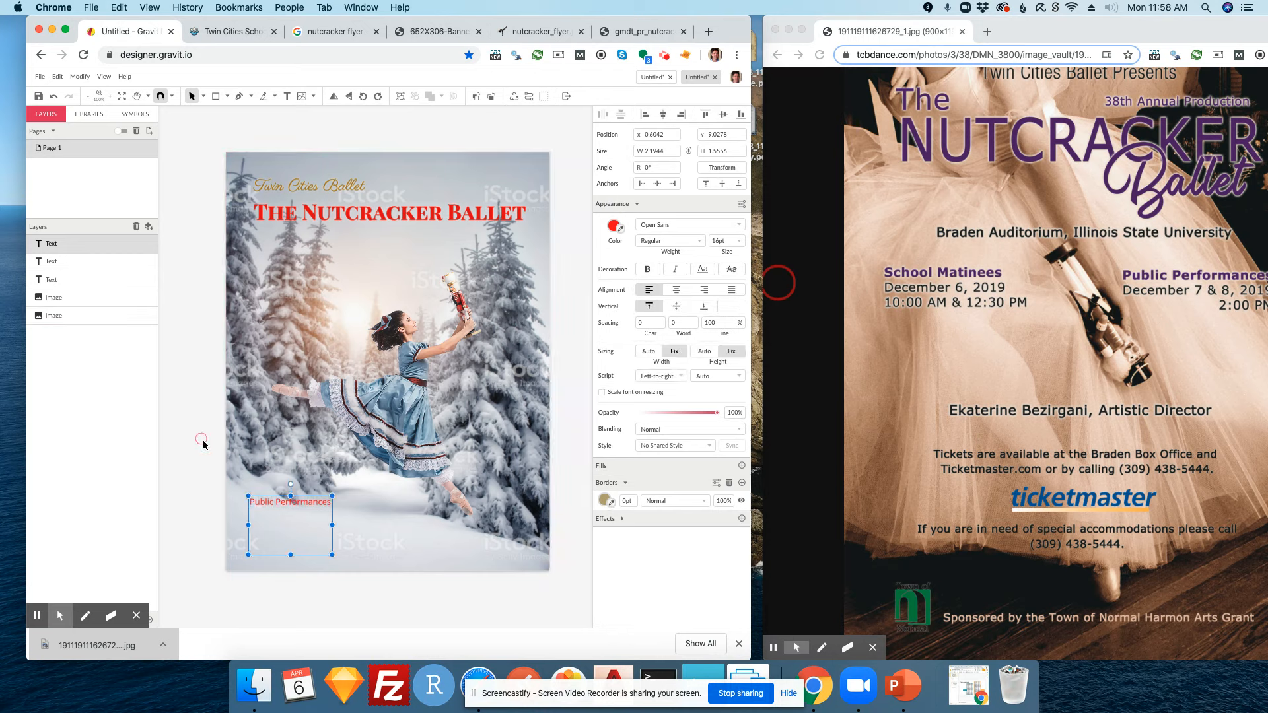
- Change the "Public Performances" text colour to dark grey, #535353
double_click(290, 503)
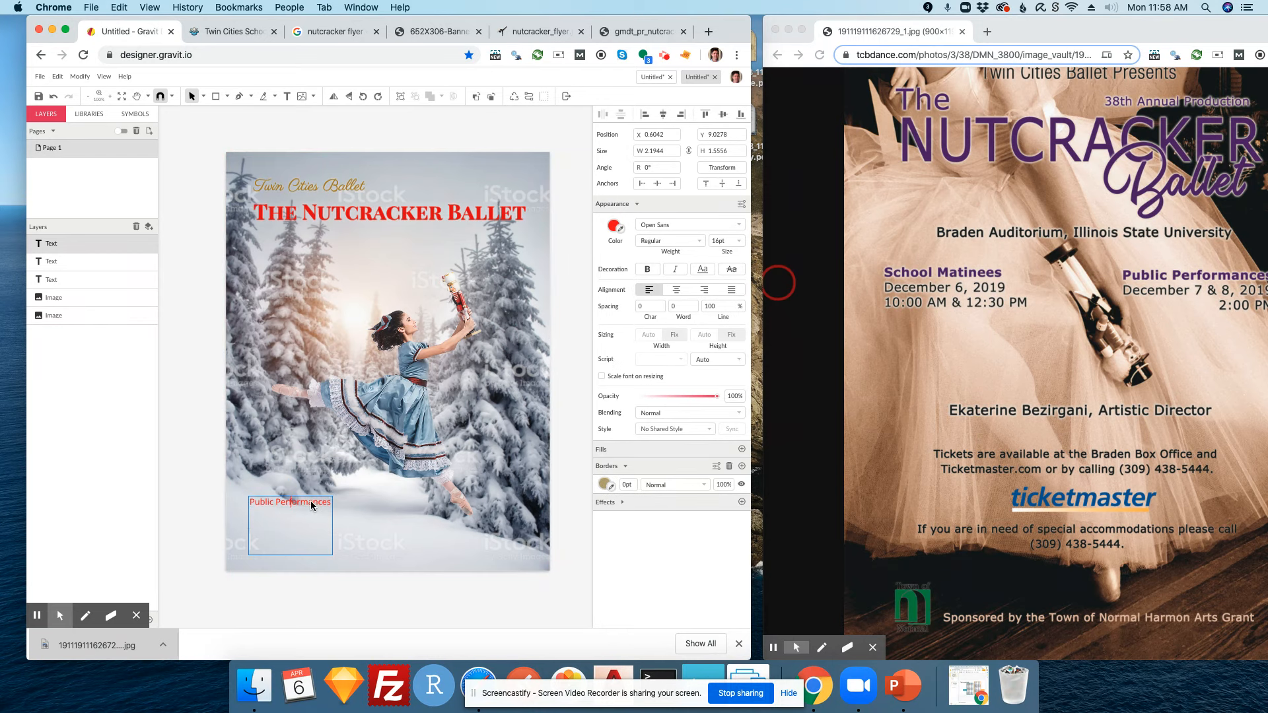
drag(326, 501, 269, 506)
click(615, 226)
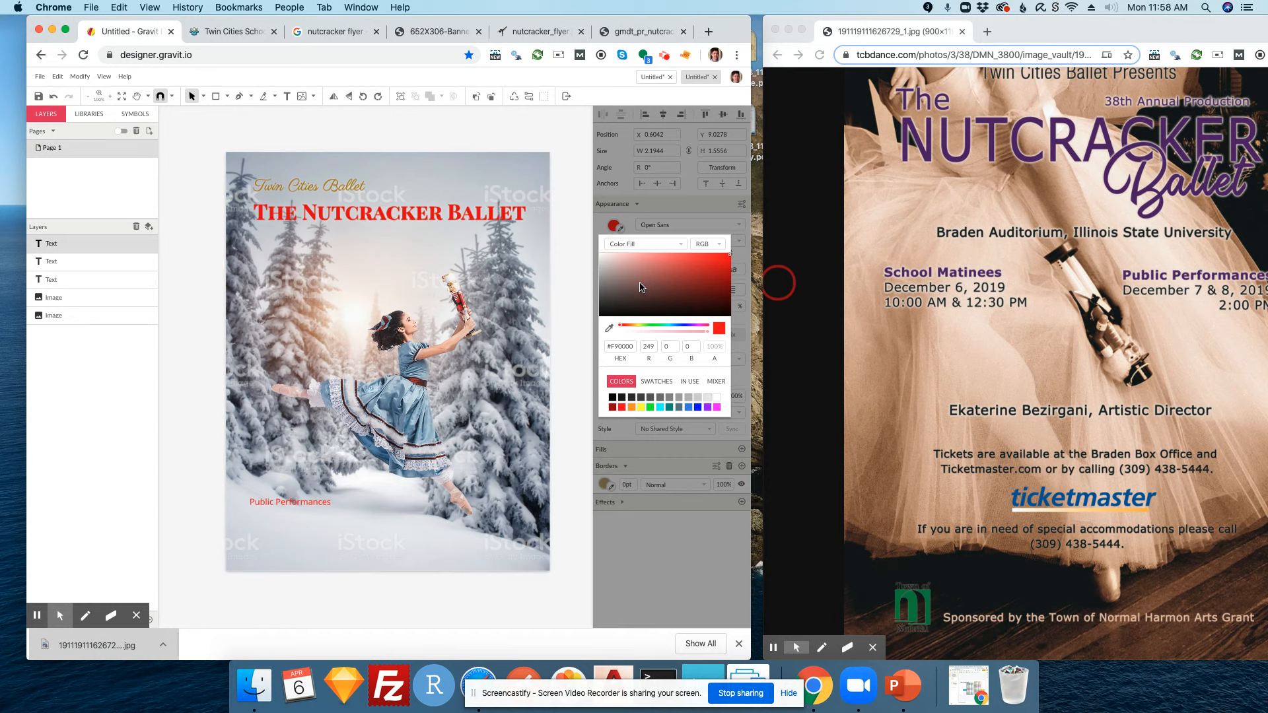
drag(579, 294, 579, 296)
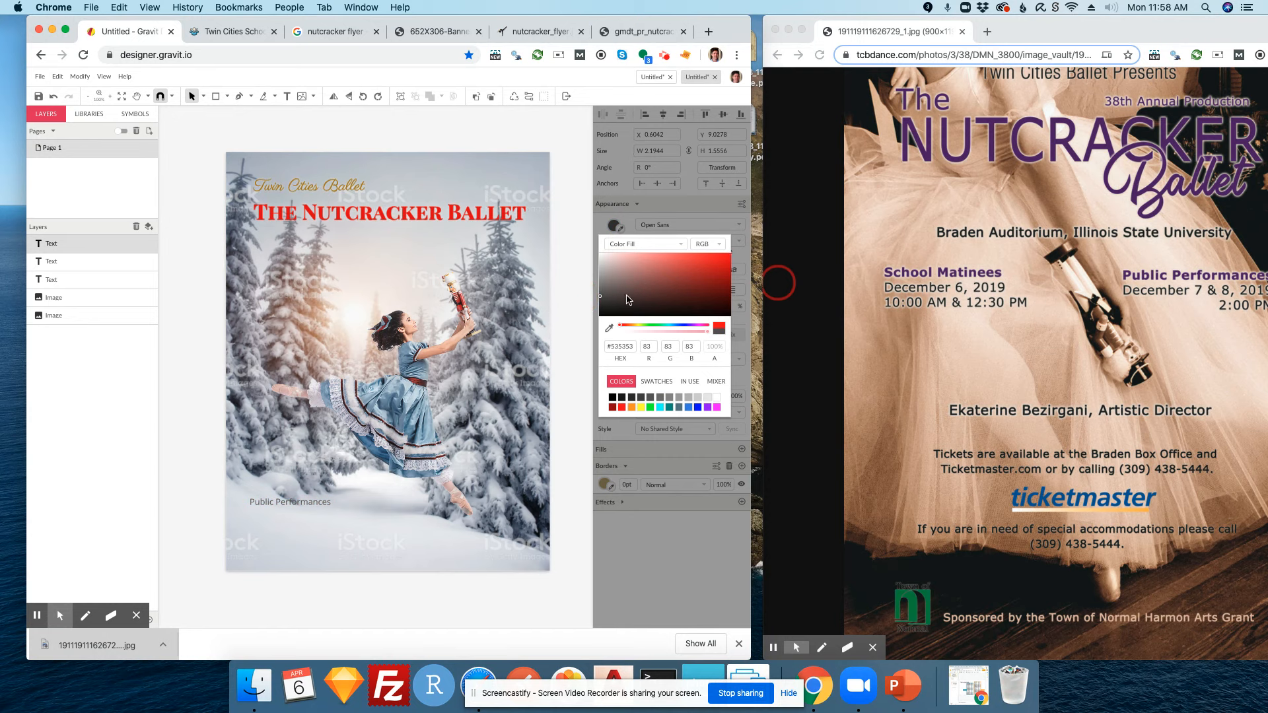
click(581, 361)
- Below "Public Performances", leave a blank line and list December 6, 2019, December 7, 2019 and December 8, 2019 on separate lines
click(304, 501)
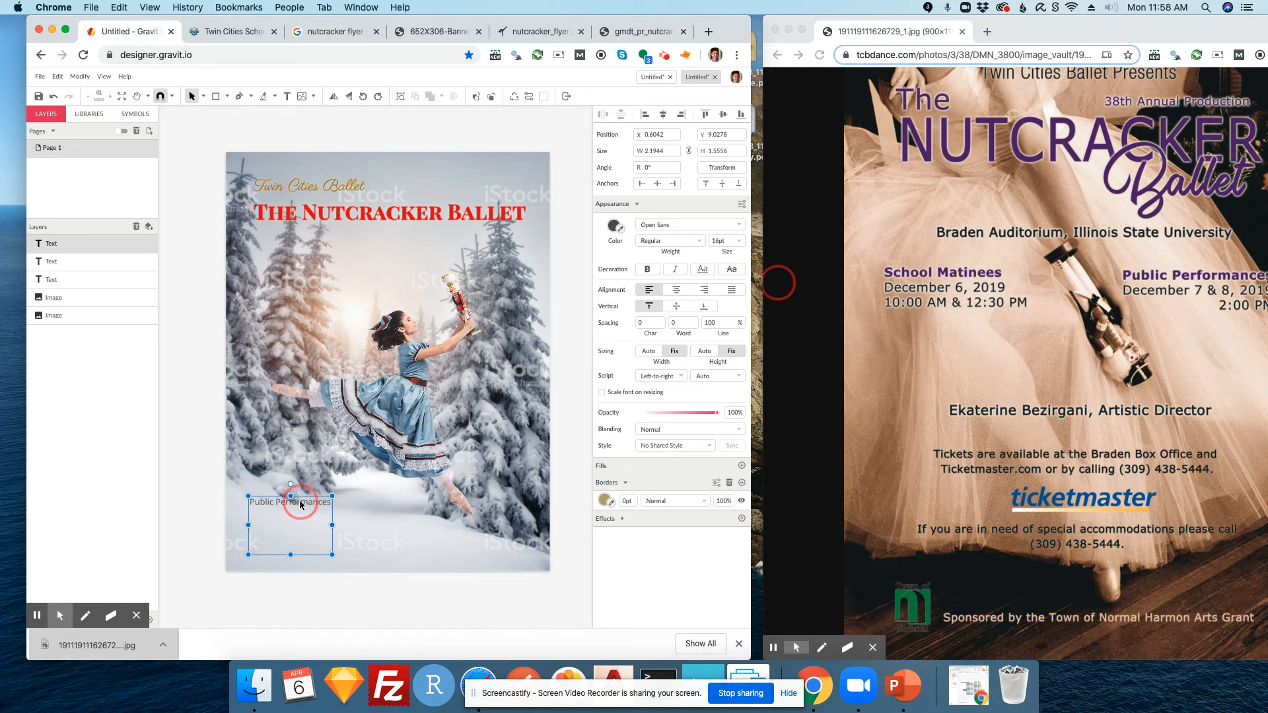
click(203, 97)
click(224, 111)
click(301, 501)
click(304, 505)
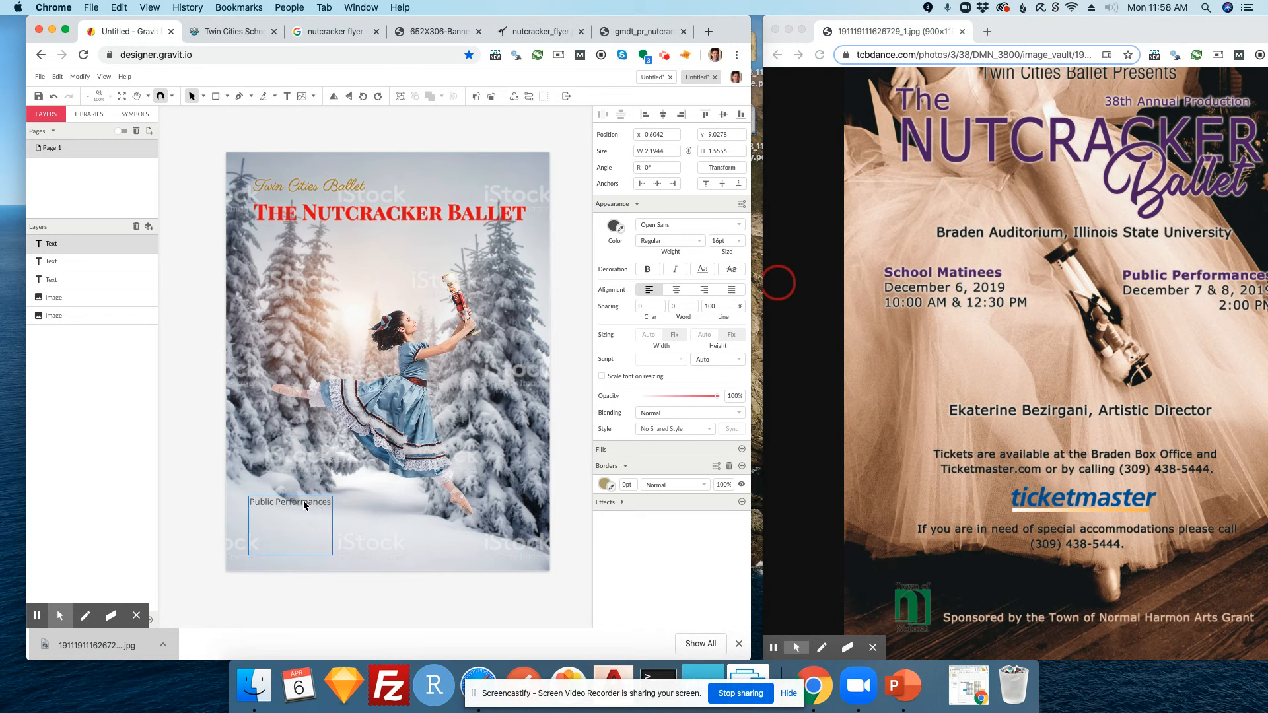
key(Return)
text(De)
text(Dece)
text(December)
text( 8, 29)
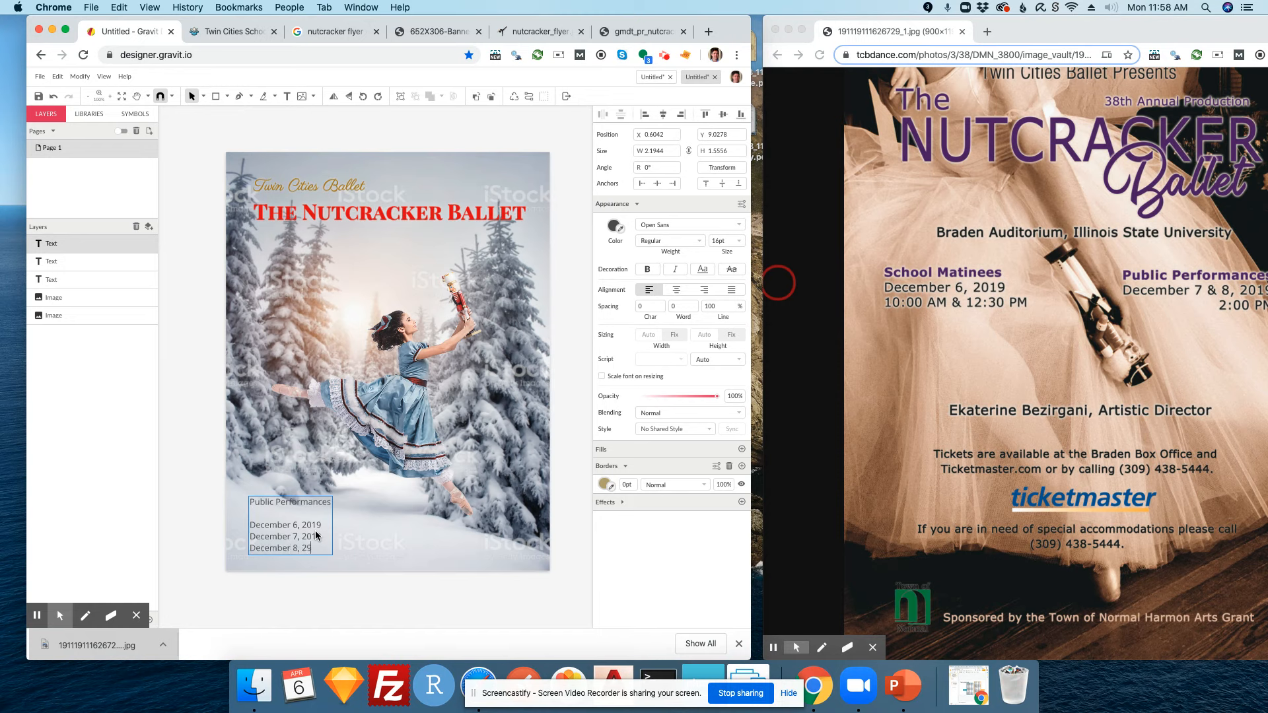
key(F11)
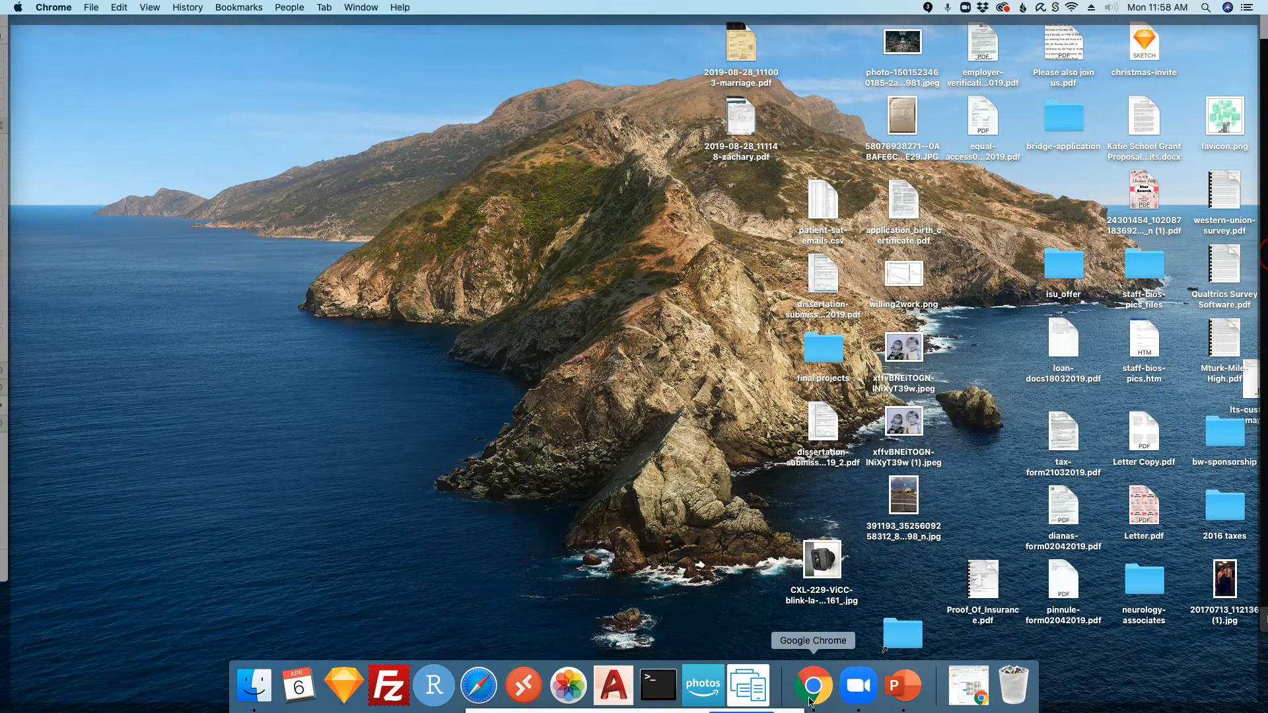
click(800, 704)
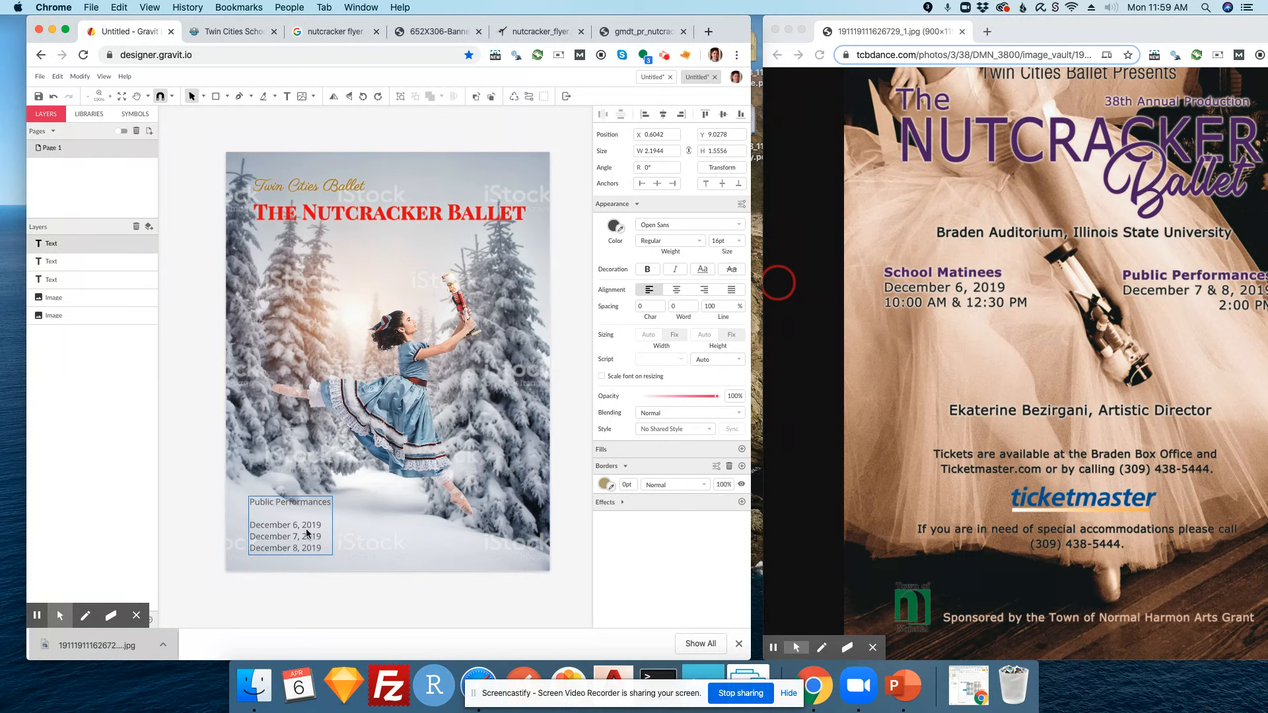
- Shorten the dates to "December 6-8, 2019" and add the lines "7:00 PM" and "Braden Auditorium, Illinois State University"
drag(323, 548, 298, 529)
key(BackSpace)
text(-8, 2019)
key(Return)
text(7:00 PM)
key(Return)
text(Braden Auditoria)
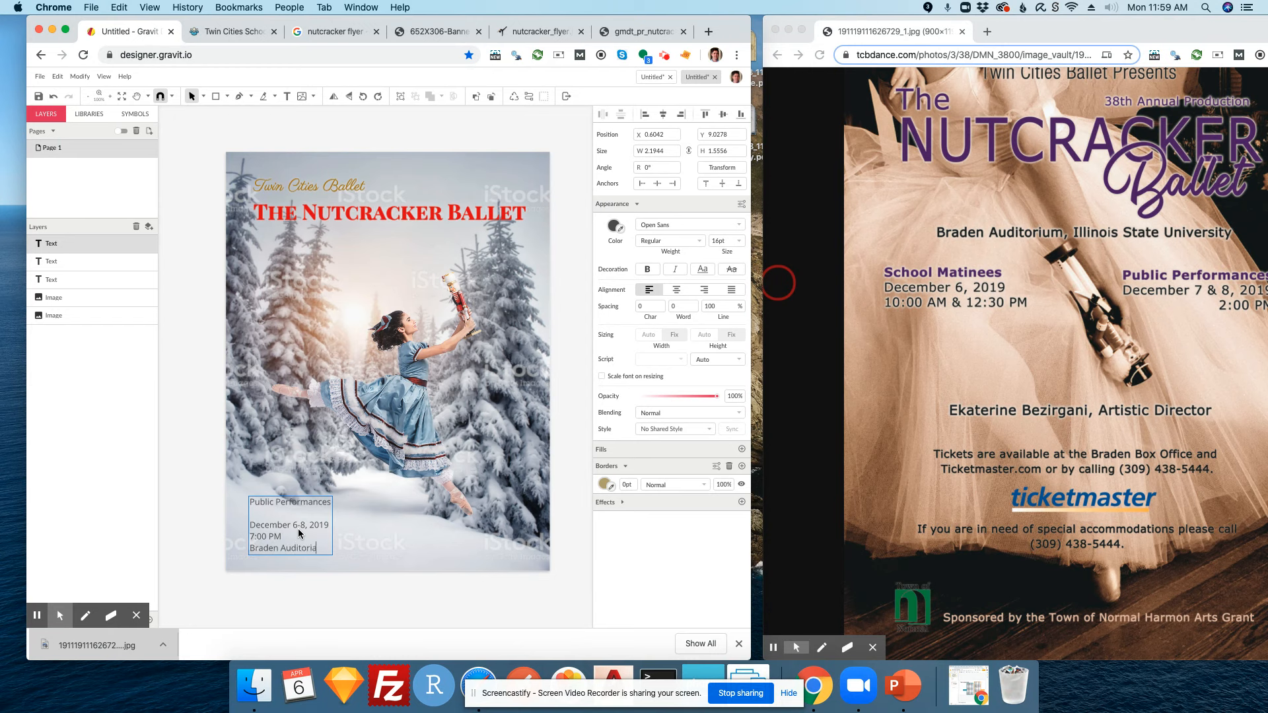
text(m)
- Move the performance text box up to Y 8.5 in and enlarge it to about 3.24 by 2.22 in
click(291, 504)
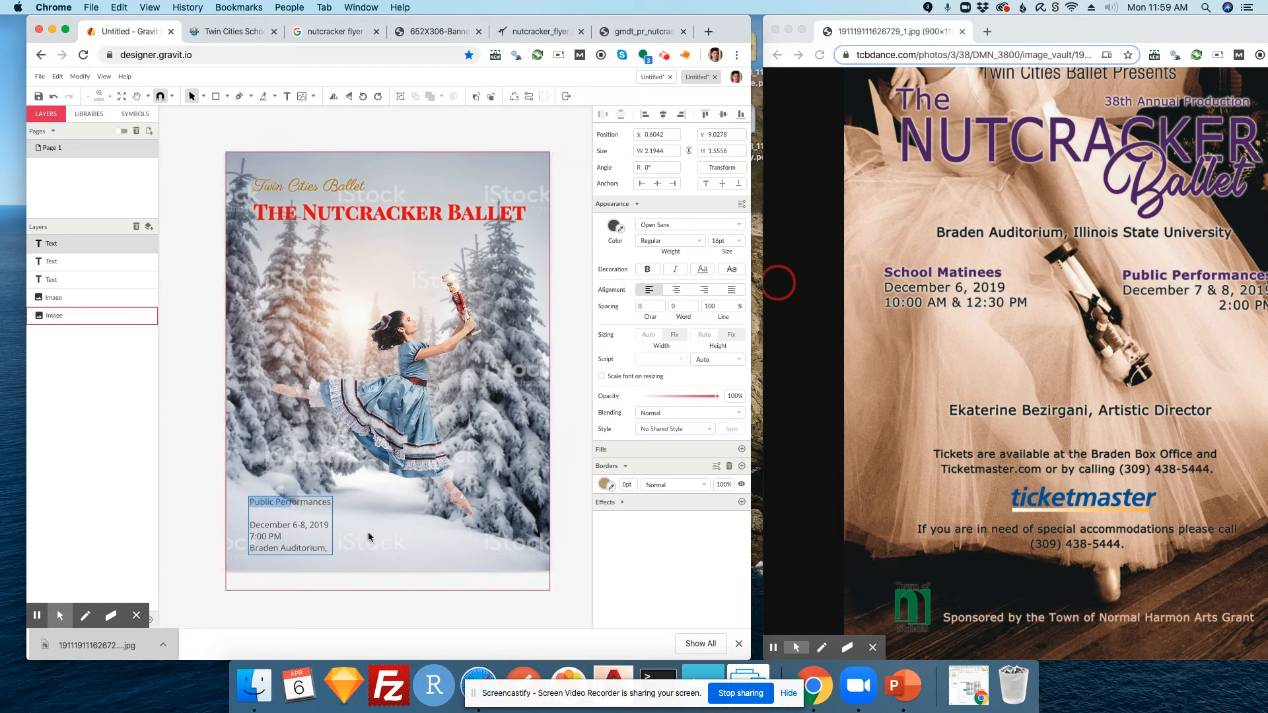
key(Escape)
drag(304, 499, 307, 480)
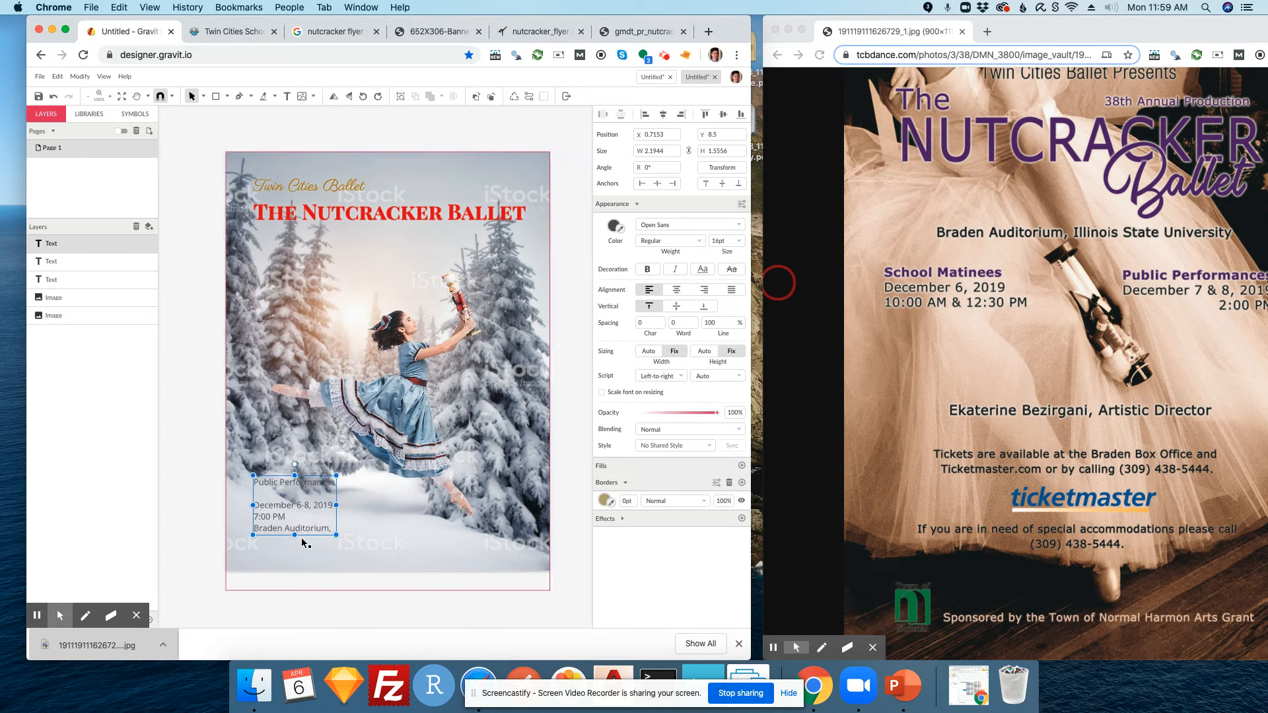
drag(298, 538, 304, 559)
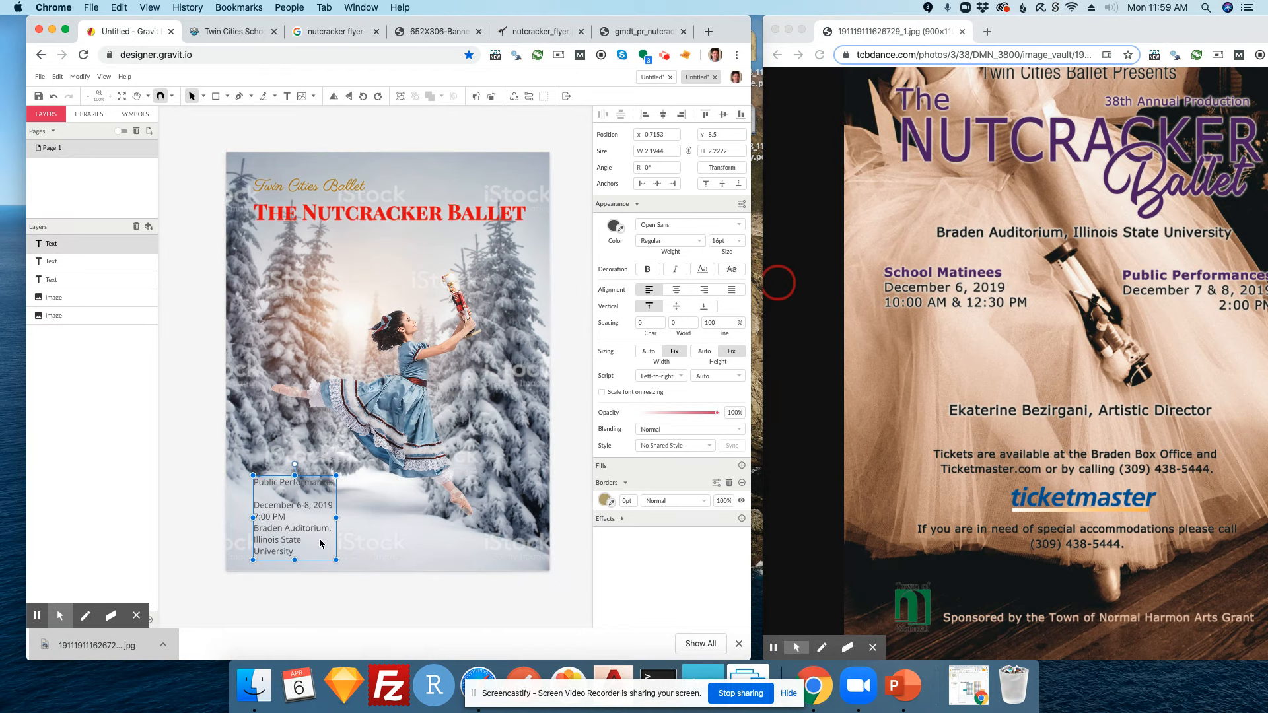
drag(335, 517, 376, 517)
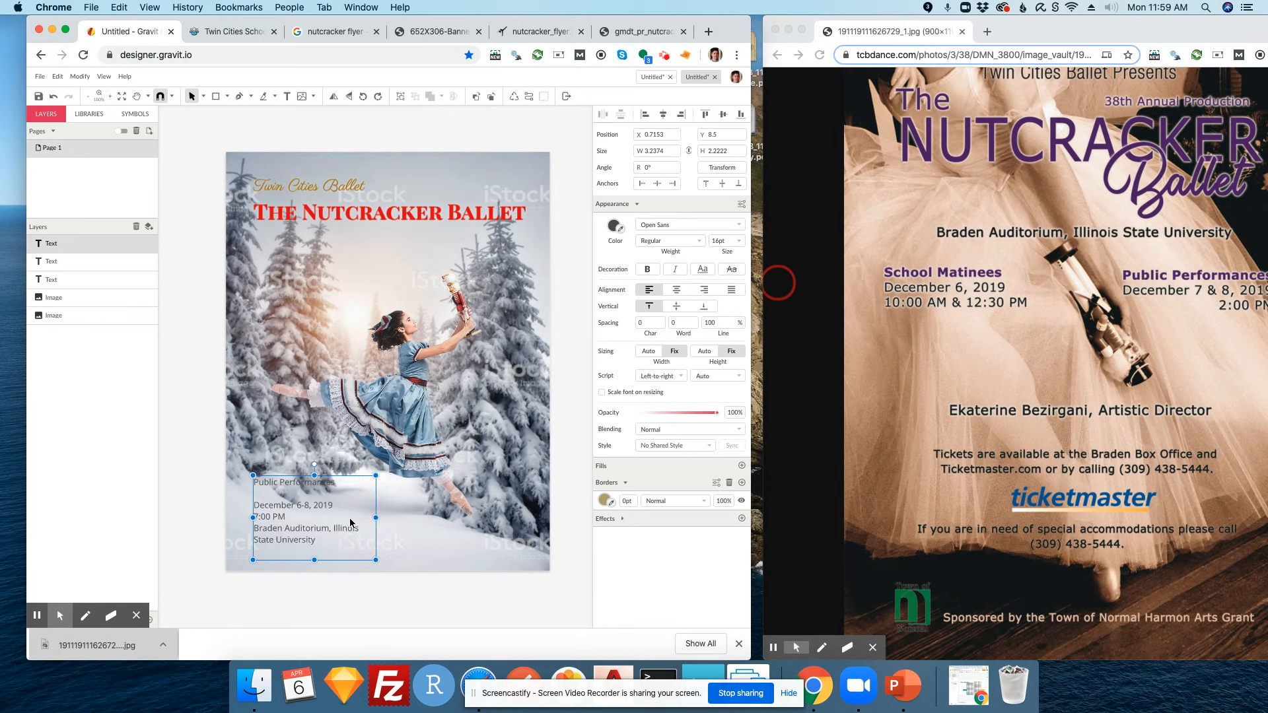
- Join the time to the date line as "at 7:00 PM" and widen the text box to about 3.53 in
click(278, 520)
click(279, 519)
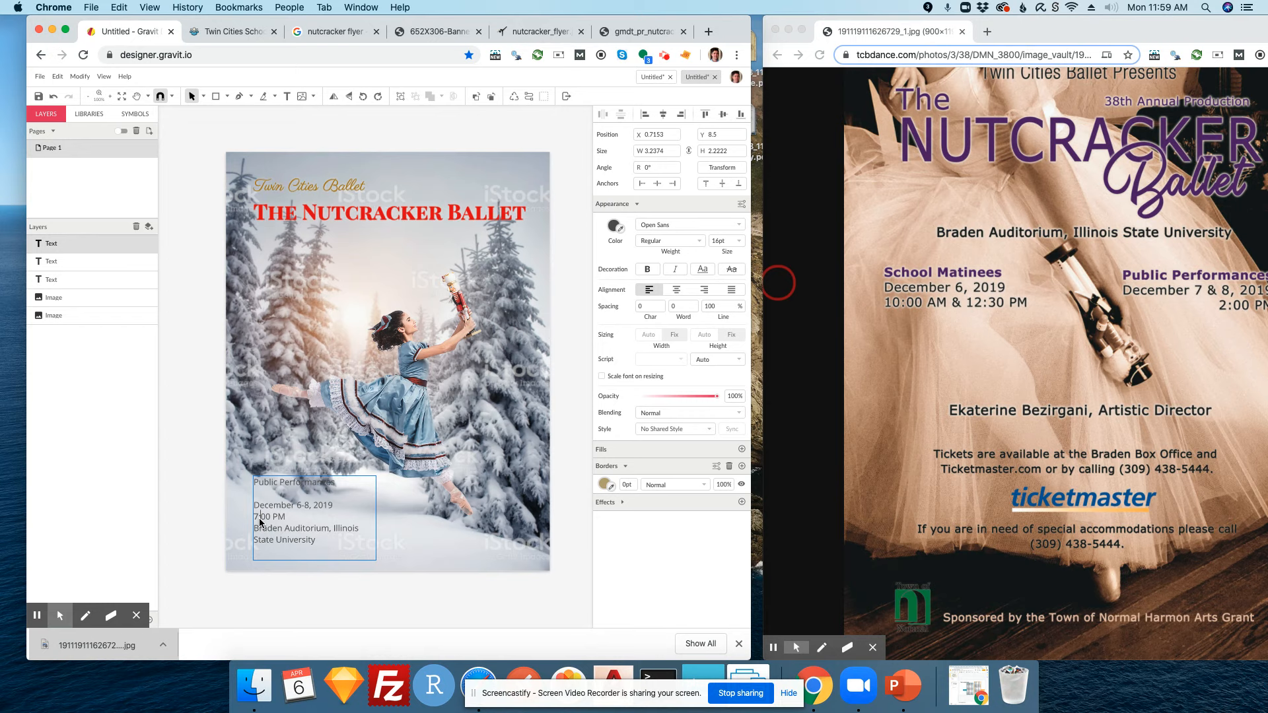
key(BackSpace)
text(at 7:00 PM)
key(Escape)
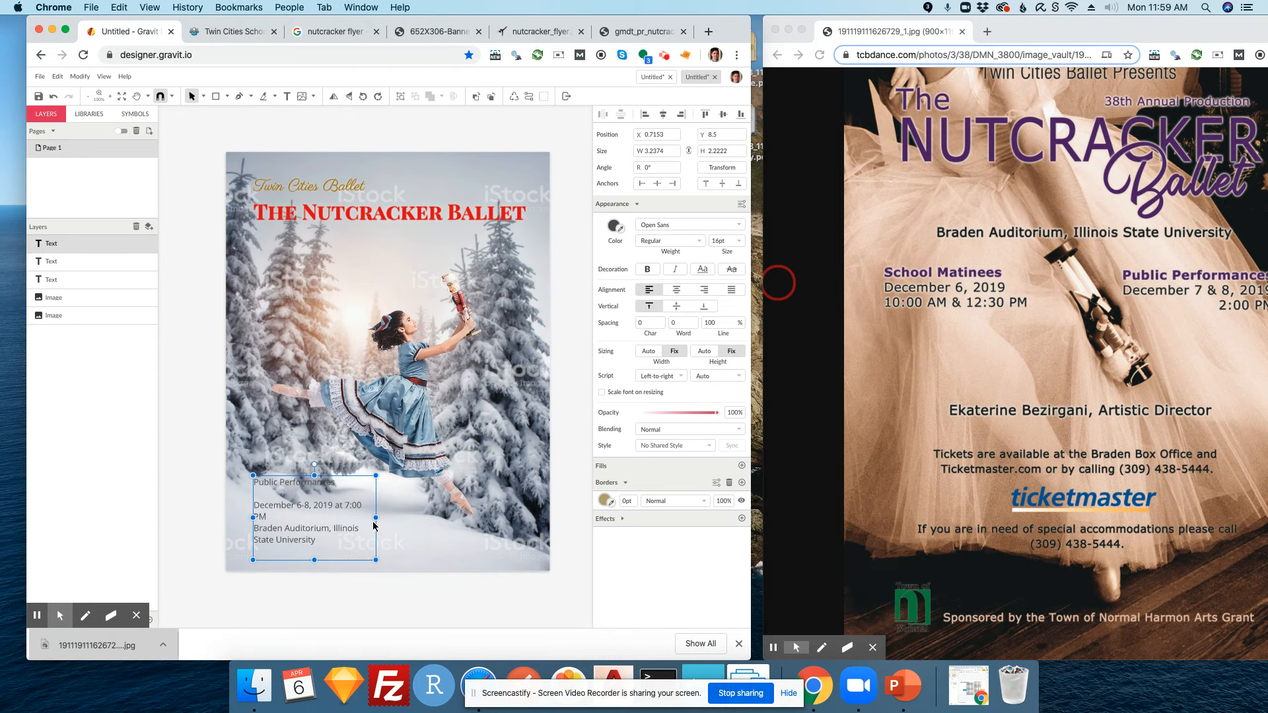
drag(376, 517, 387, 519)
- Put "Illinois State University" on its own line without the preceding comma, and delete the blank line below "Public Performances"
double_click(332, 517)
key(BackSpace)
key(BackSpace)
key(Return)
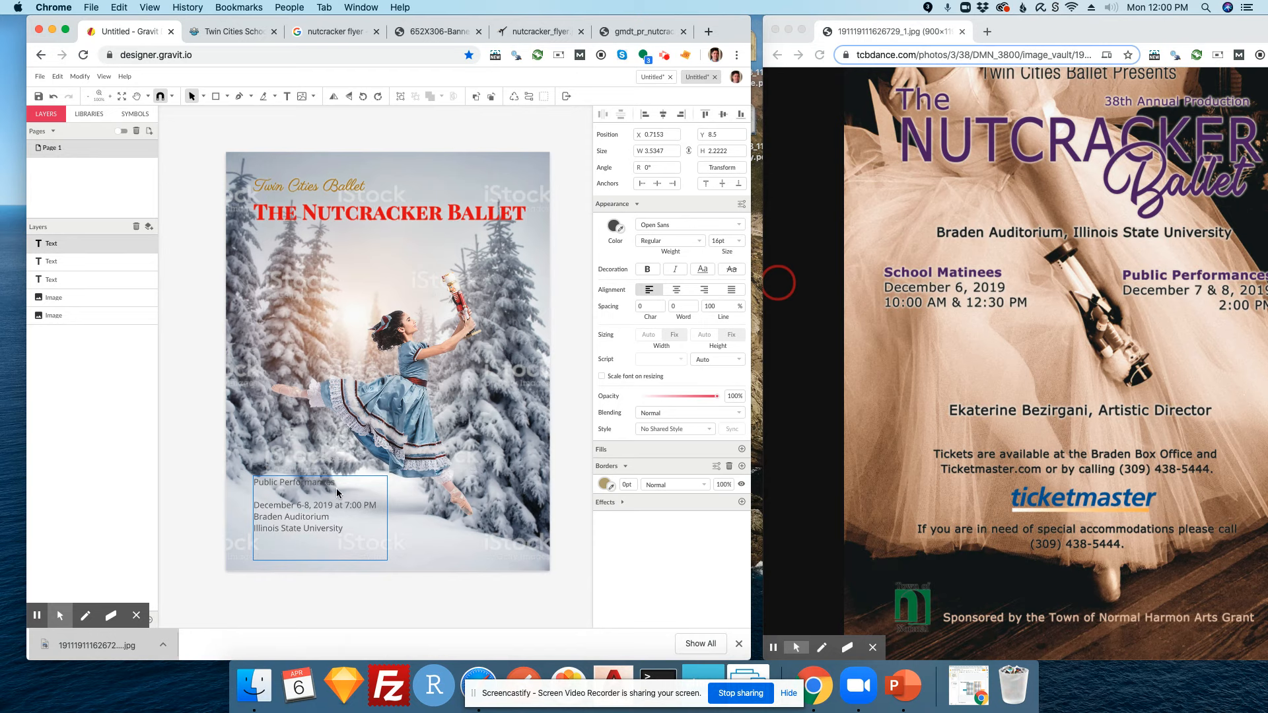
key(Delete)
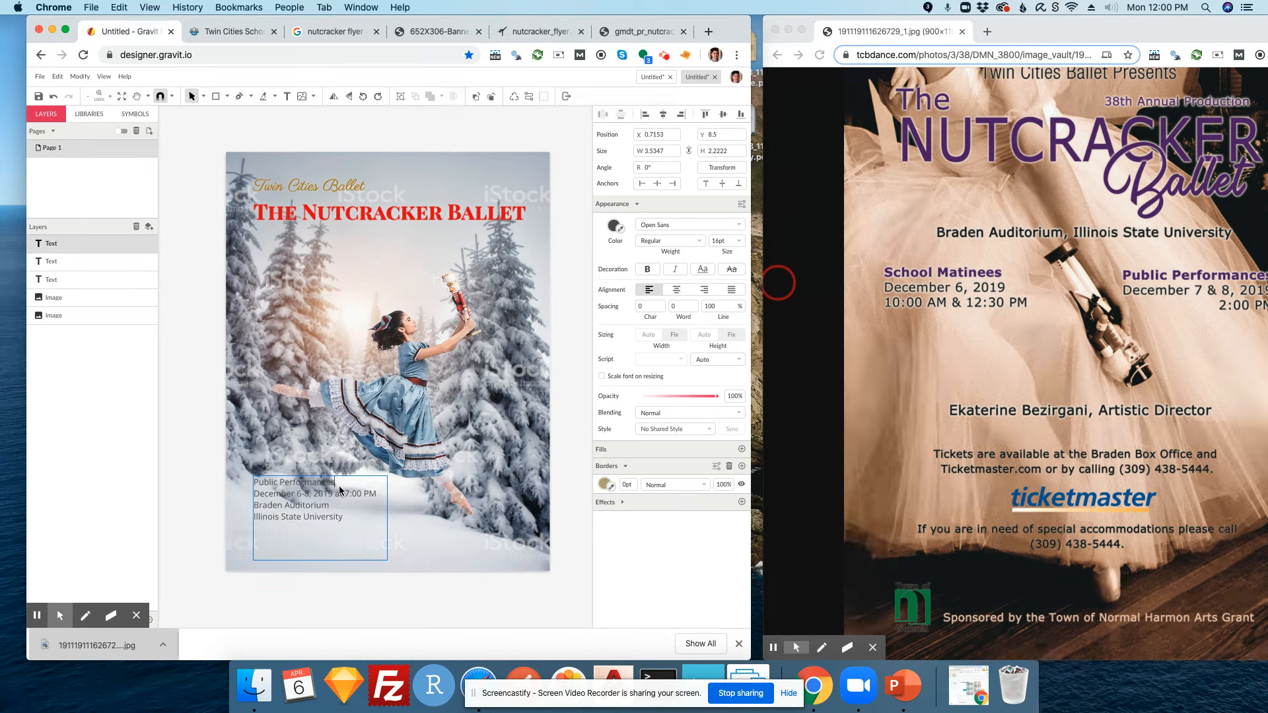
- Make the "Public Performances" heading bold and move the text block to about X 0.42 in, Y 9.33 in
click(257, 483)
drag(257, 483, 336, 483)
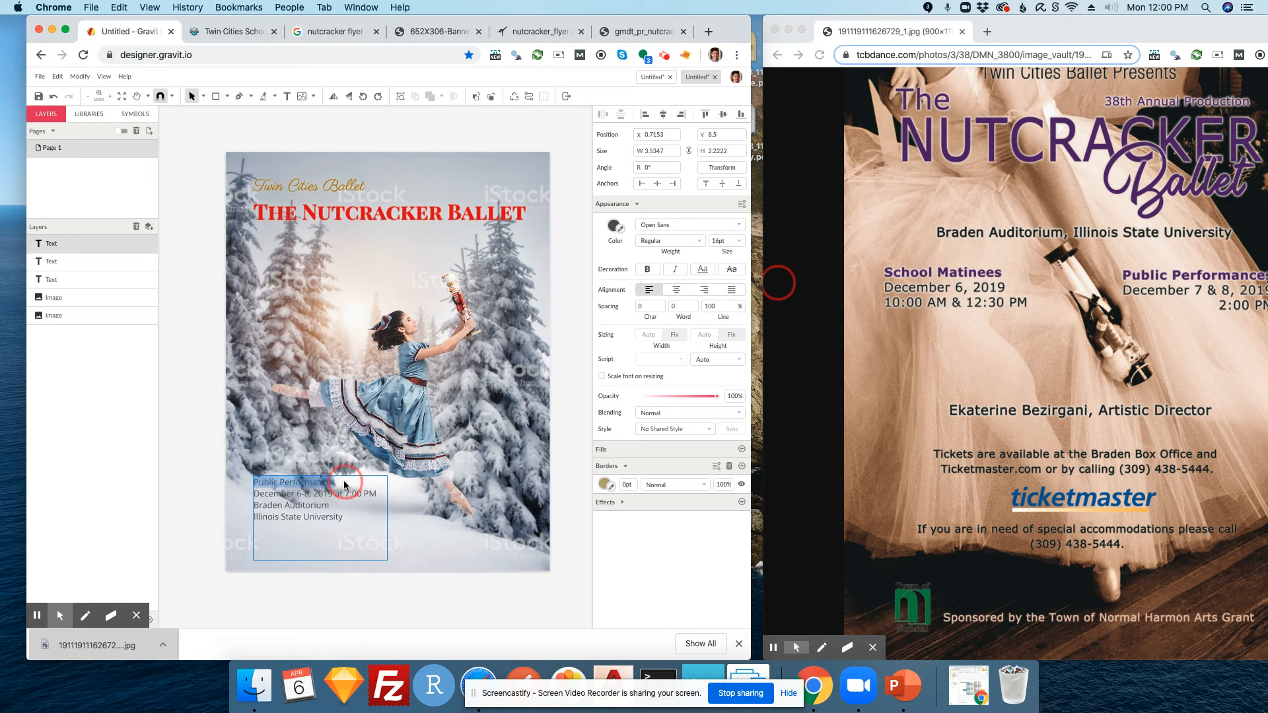
click(647, 268)
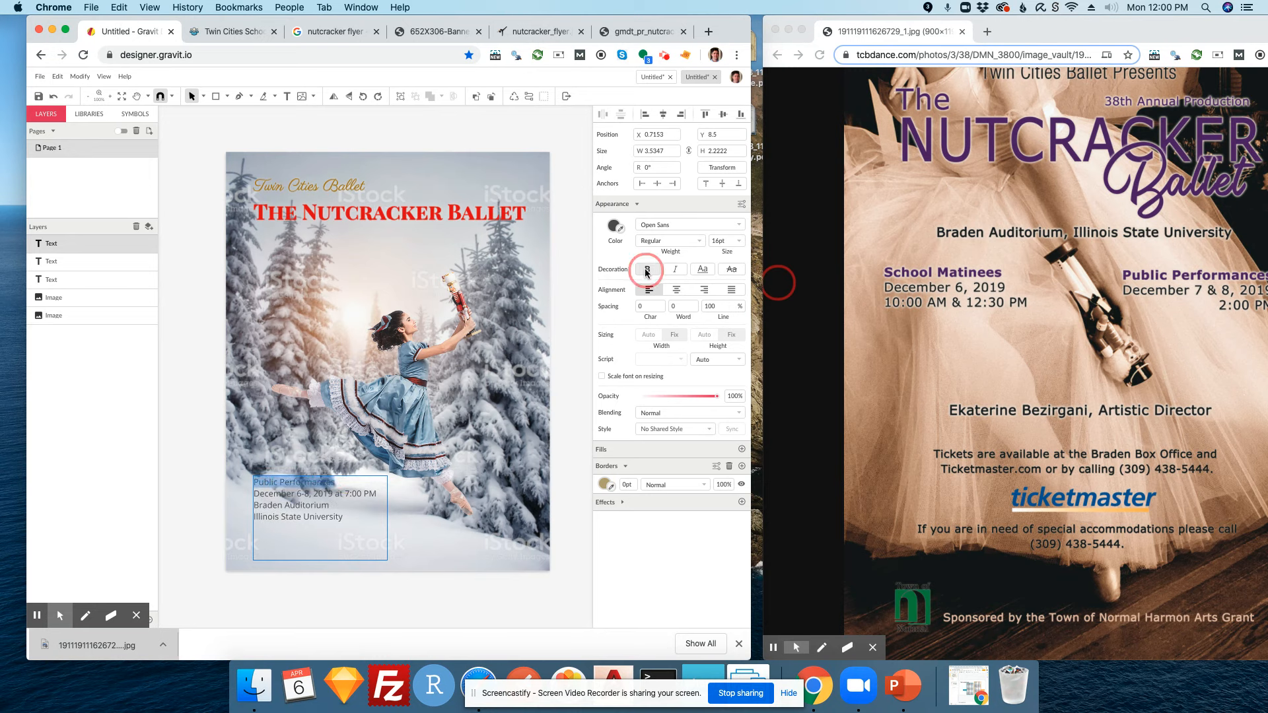
click(416, 591)
drag(309, 506, 295, 537)
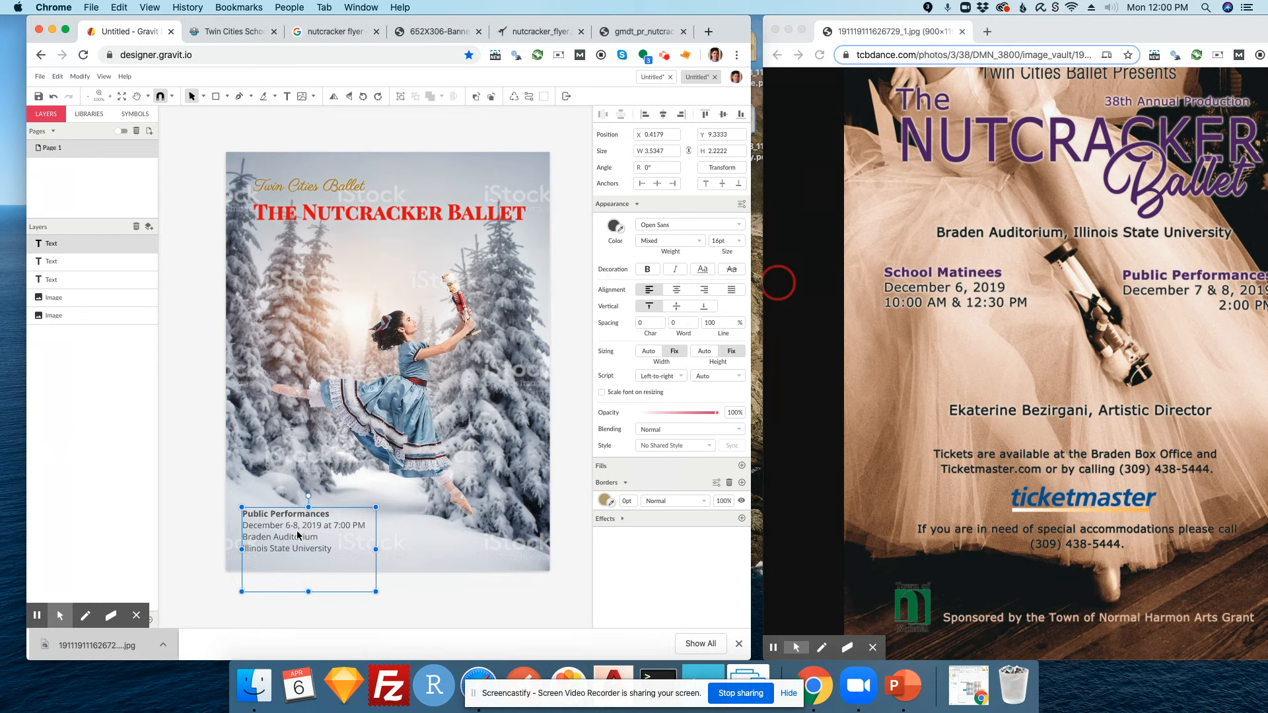
click(460, 604)
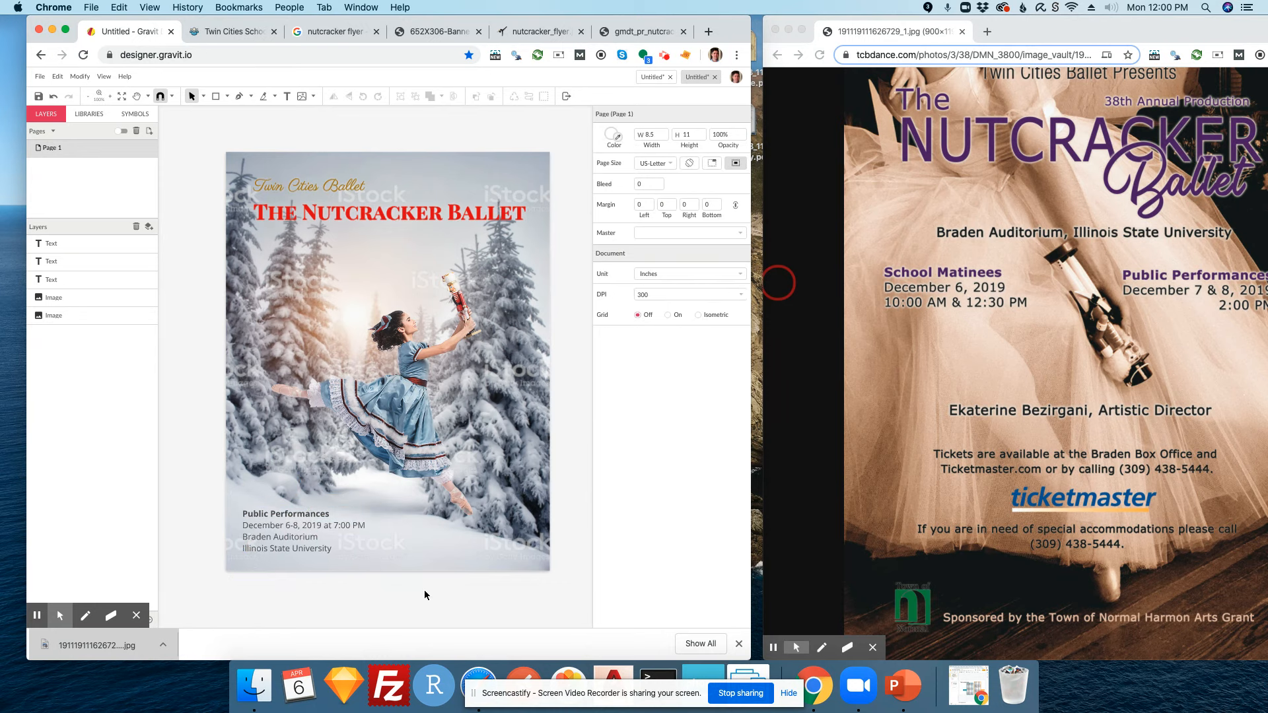
- Duplicate the performance text block to the lower right of the page at about X 4.25 in and right-align its text
click(316, 530)
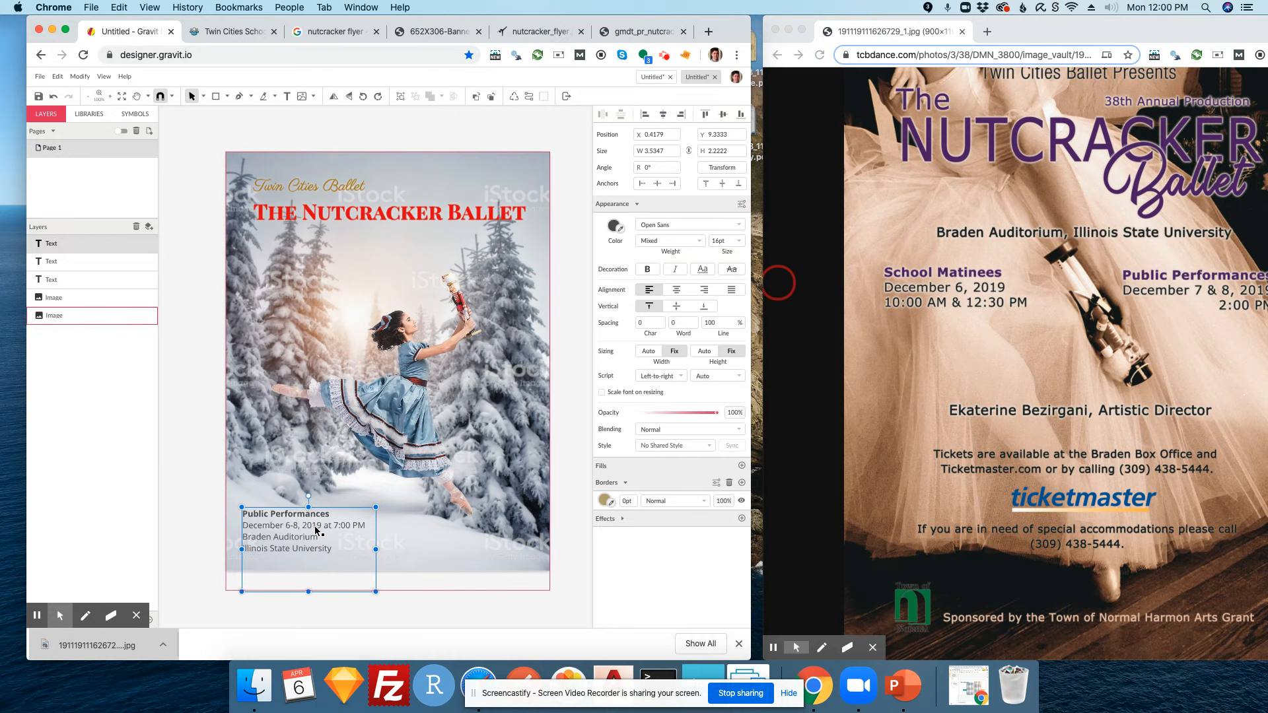
drag(312, 534, 456, 528)
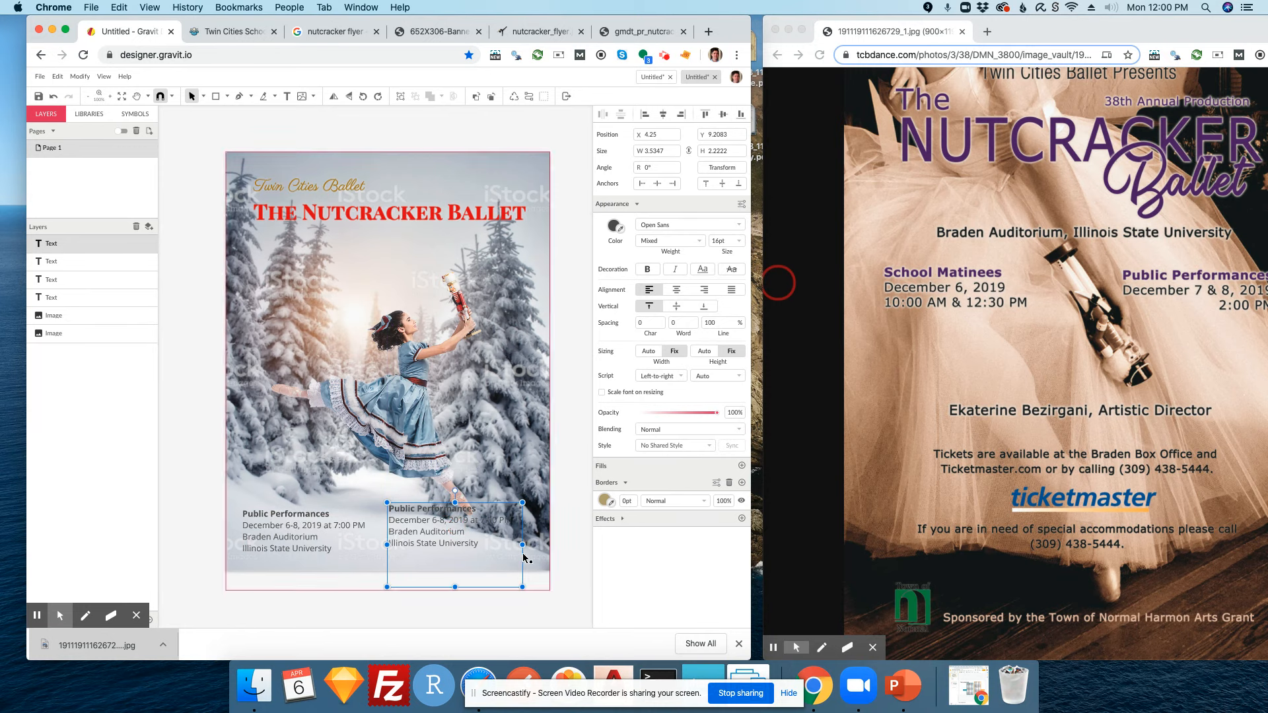
click(705, 292)
click(567, 516)
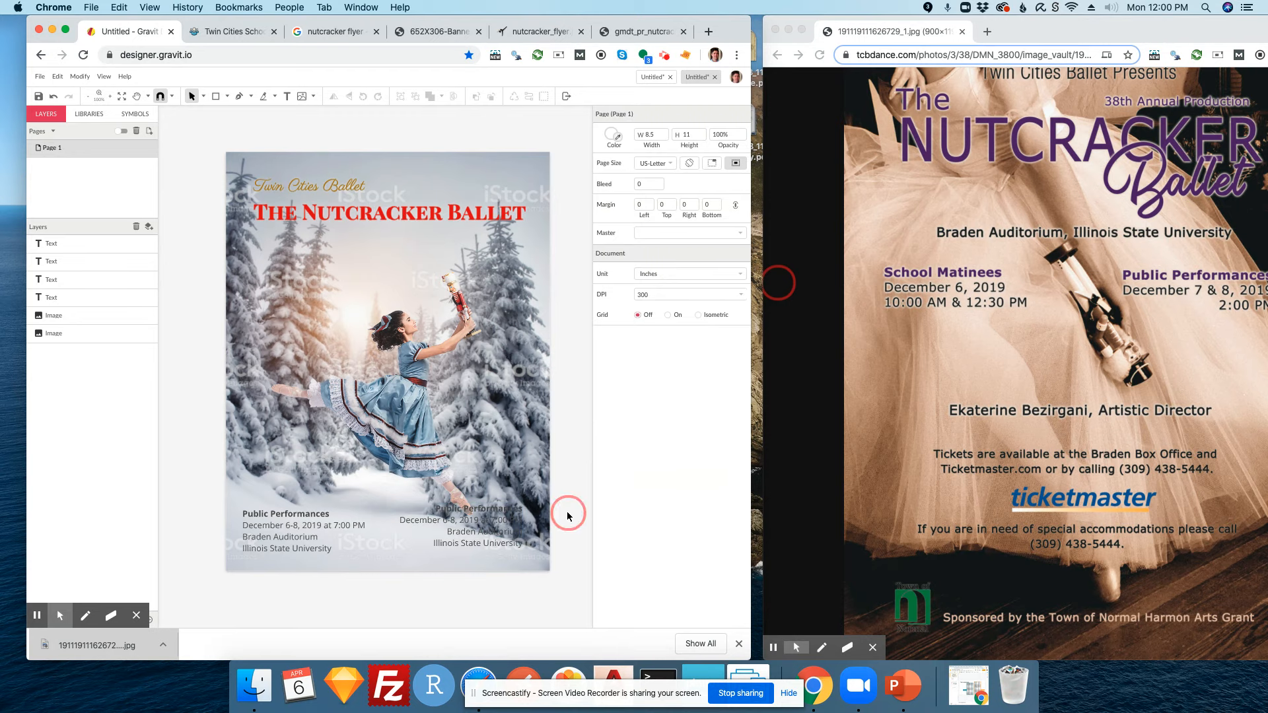
- Align the two performance text blocks along their bottom edges
click(481, 543)
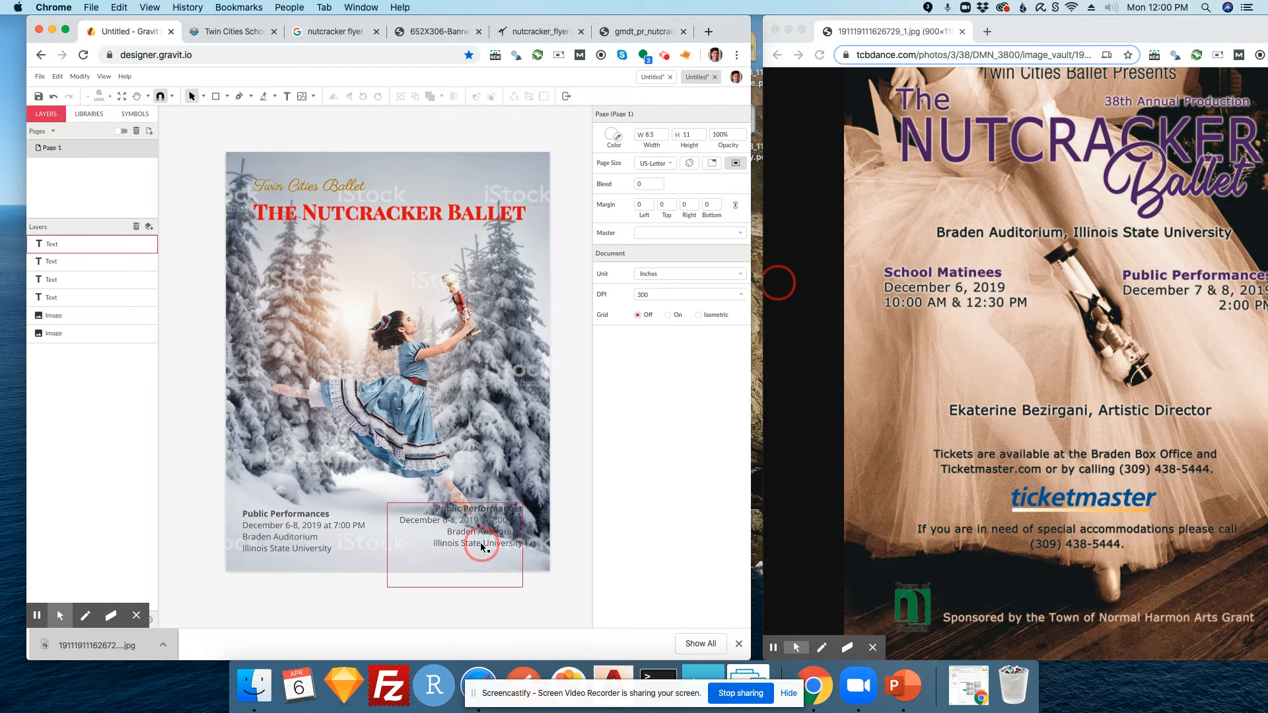
shift+click(300, 527)
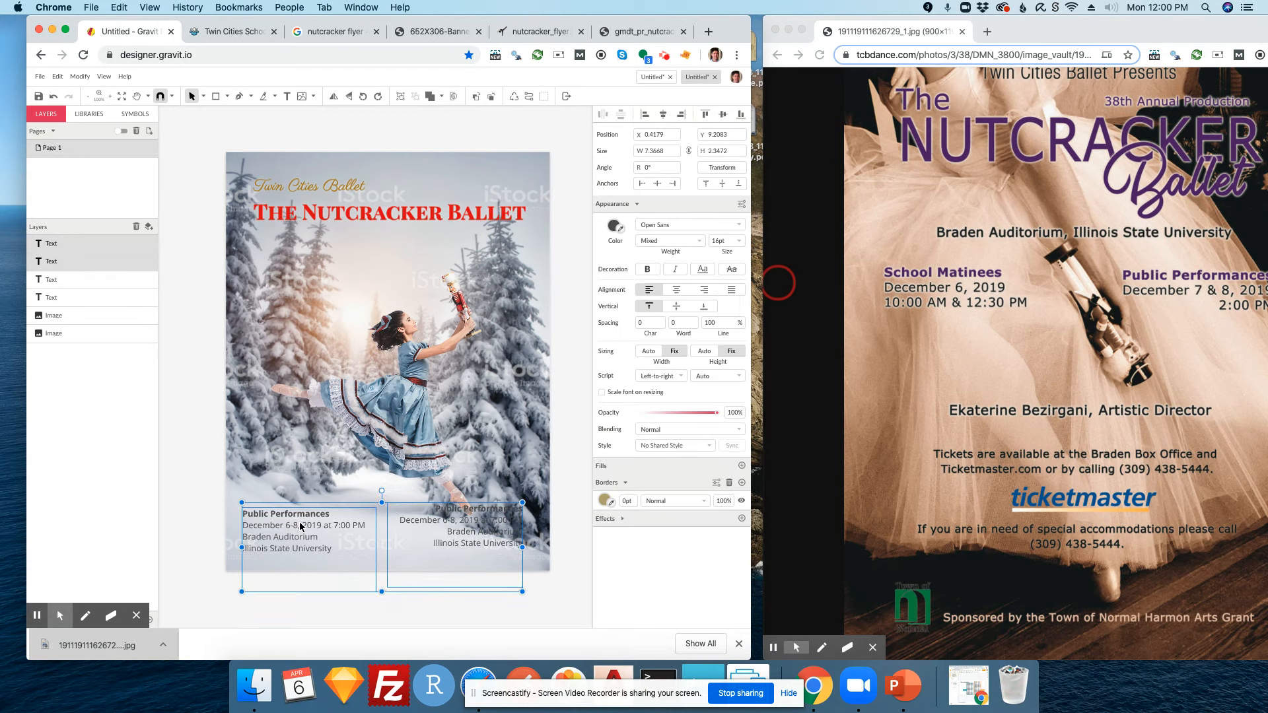
click(740, 114)
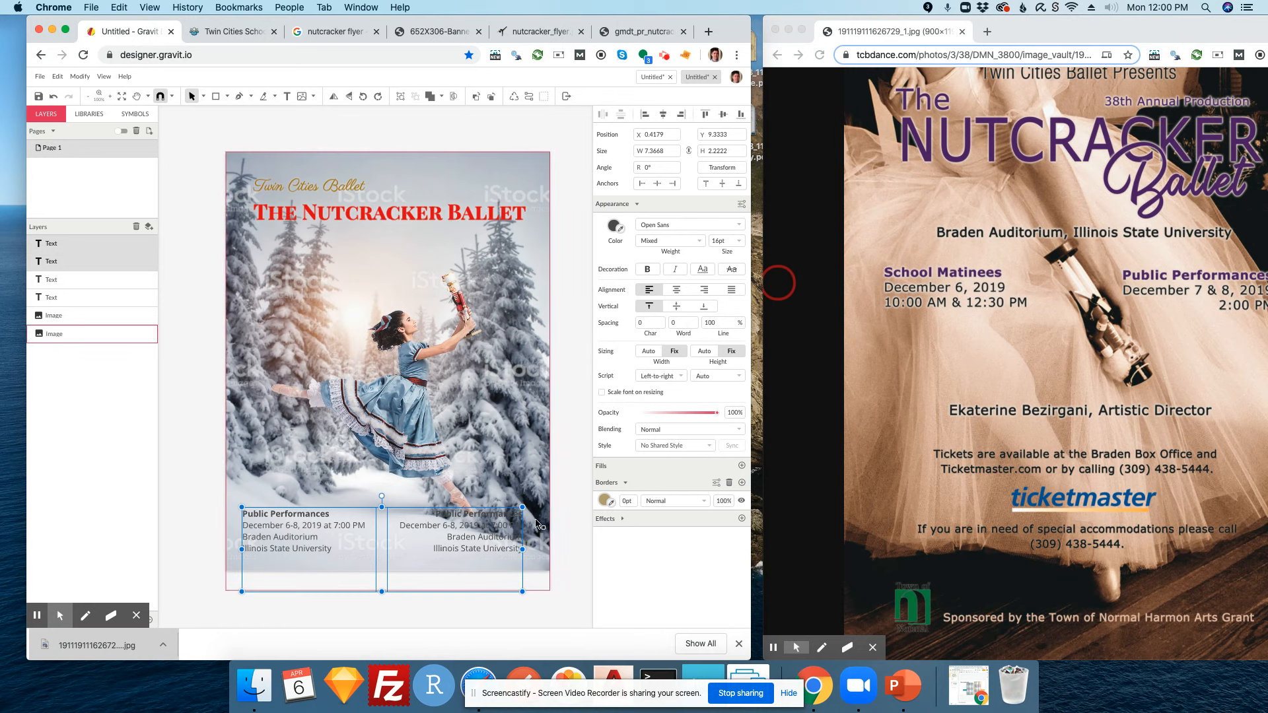
click(560, 541)
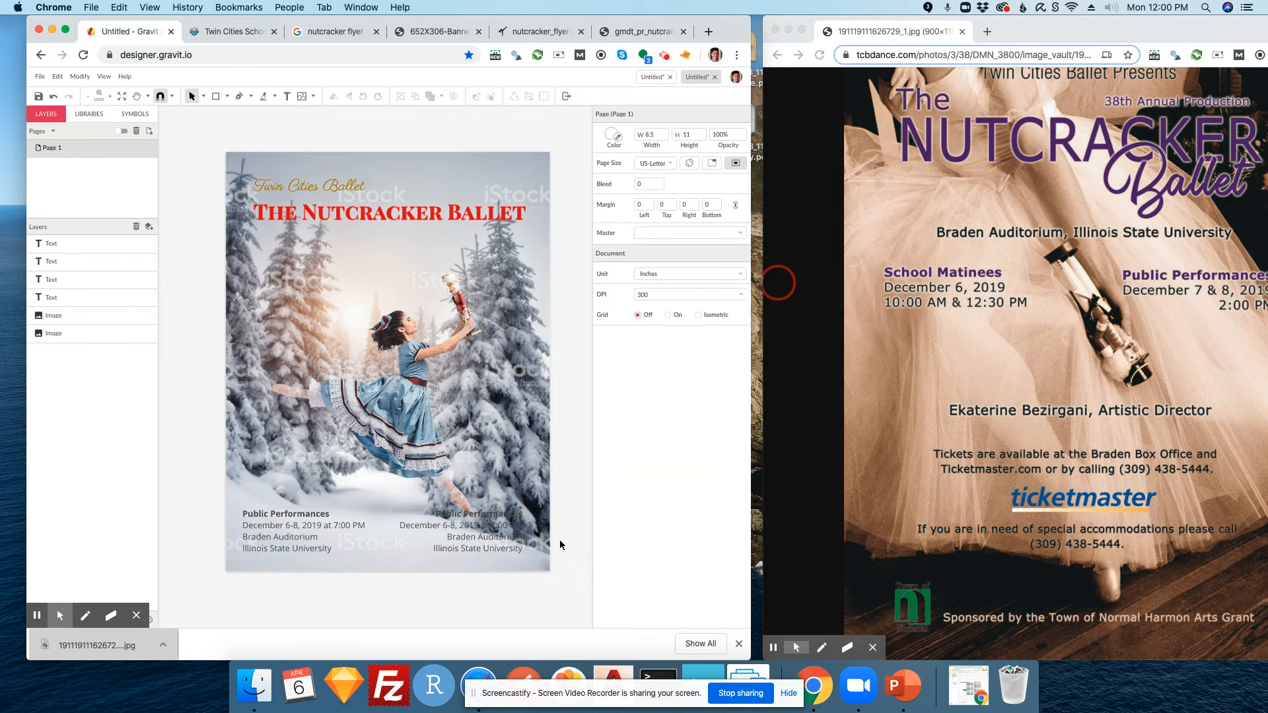
click(214, 97)
mouse_move(185, 495)
mouse_down()
mouse_move(214, 526)
mouse_move(203, 562)
mouse_up()
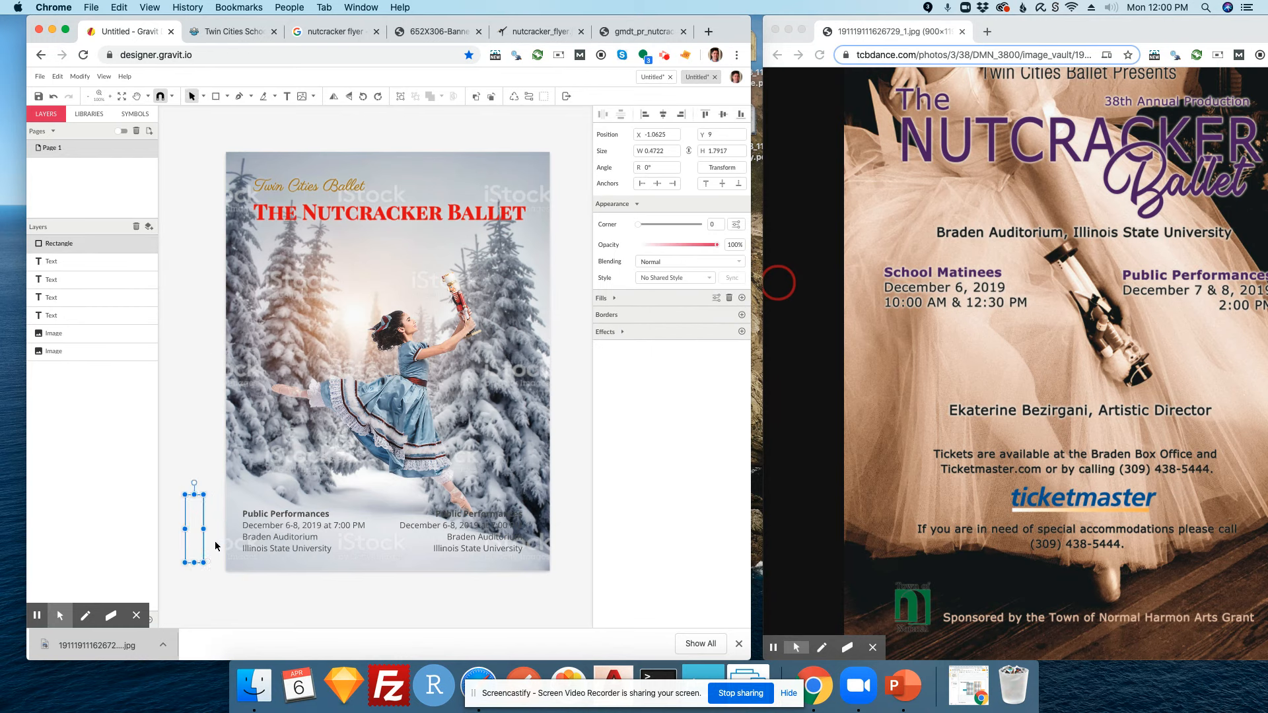
key(Delete)
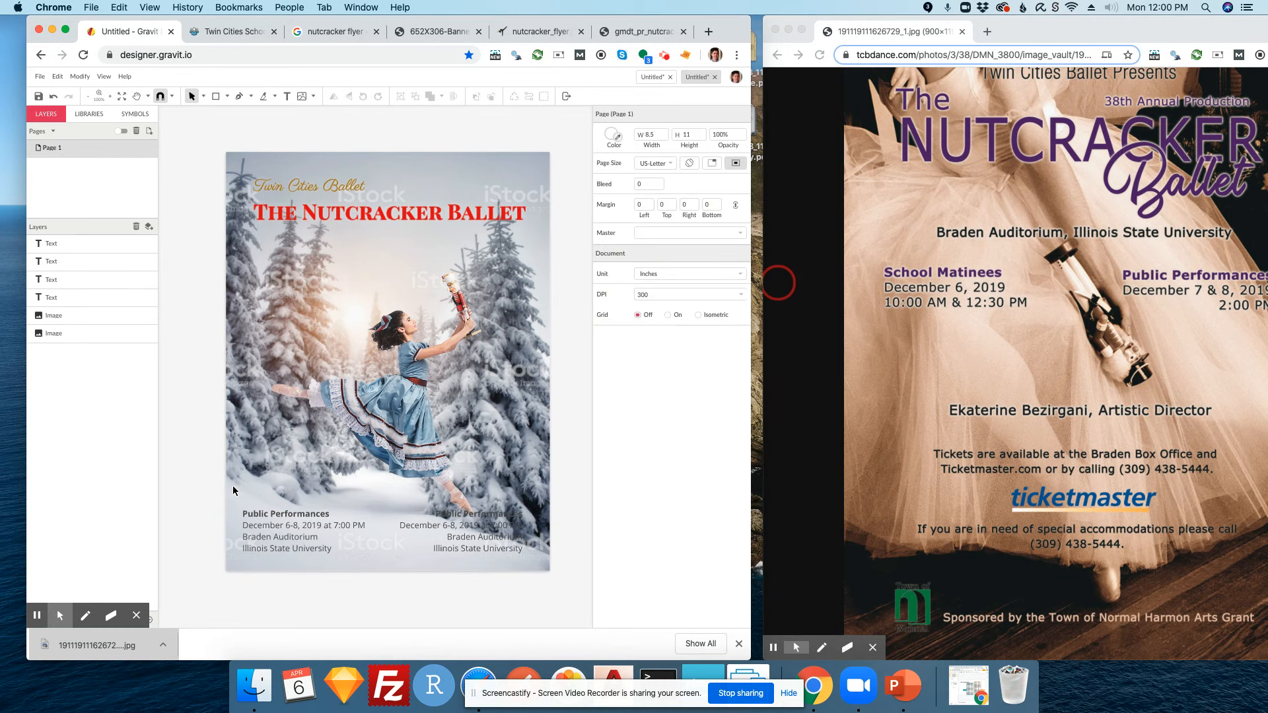
- Draw a spacer rectangle about 0.42 by 1.67 in between the page's left edge and the left text block, and move it to the page's right side
click(215, 96)
drag(226, 507, 243, 569)
click(418, 608)
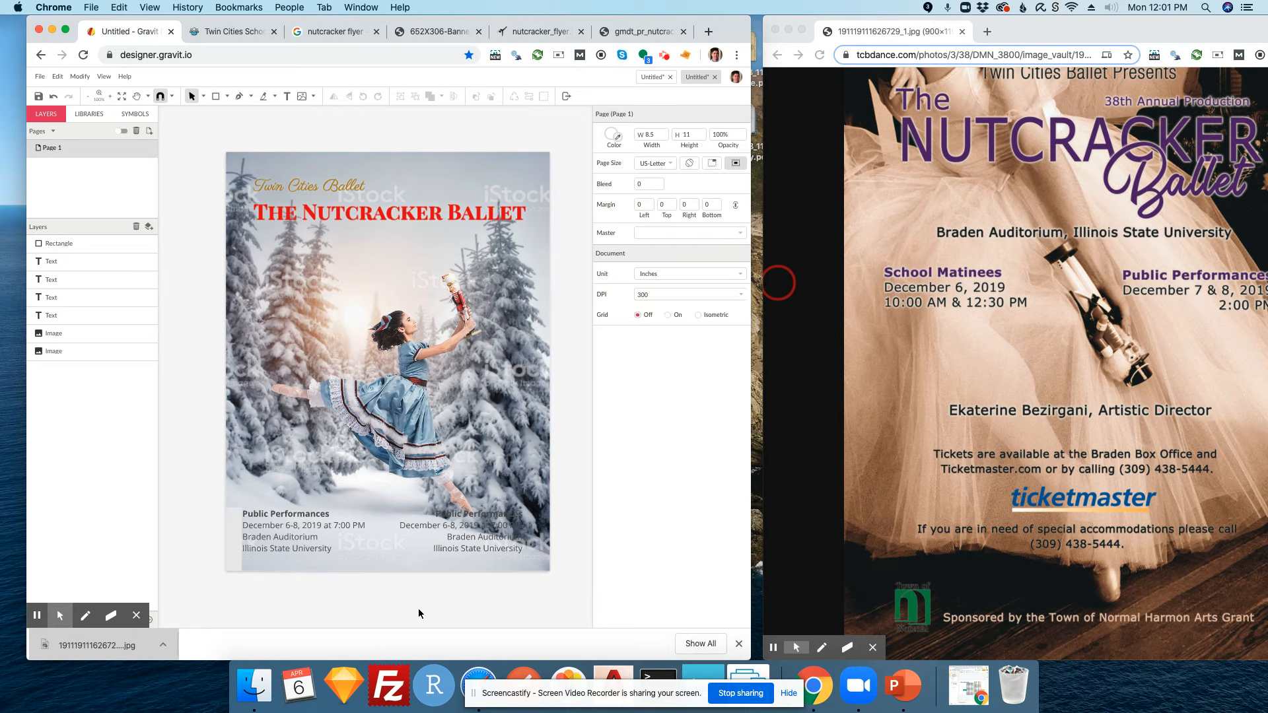
click(234, 549)
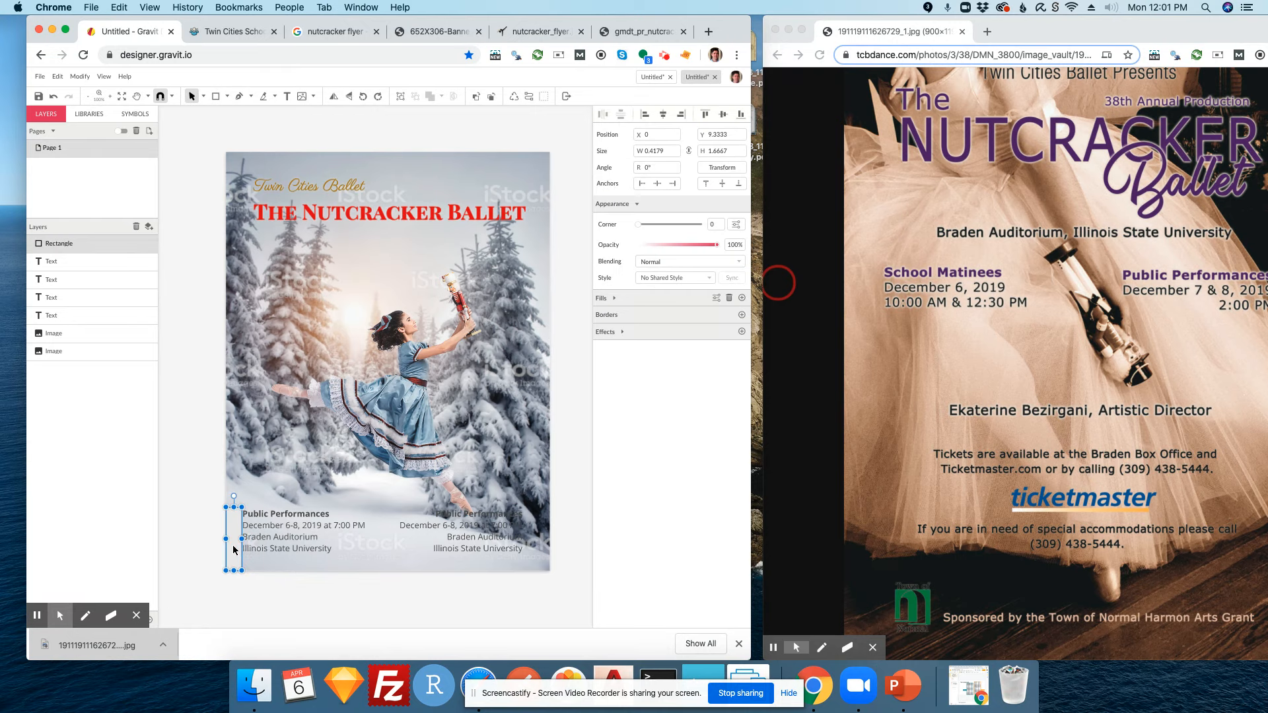
drag(234, 549, 541, 540)
- Nudge the right-aligned text block to about X 4.47 in and place the spacer rectangle flush with the page's right edge
click(500, 542)
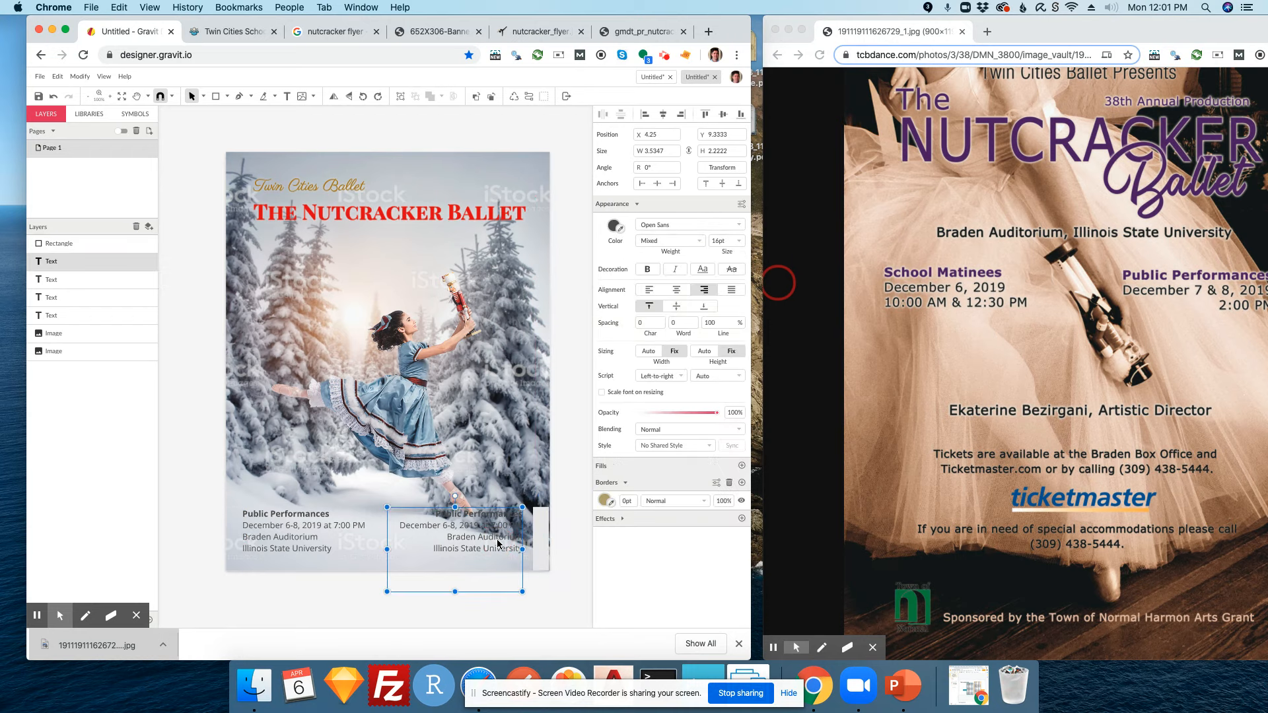
key(Right)
key(Right)
key(Right)
key(Right)
key(Right)
key(Right)
key(Right)
key(Right)
key(Right)
key(Right)
key(Right)
key(Right)
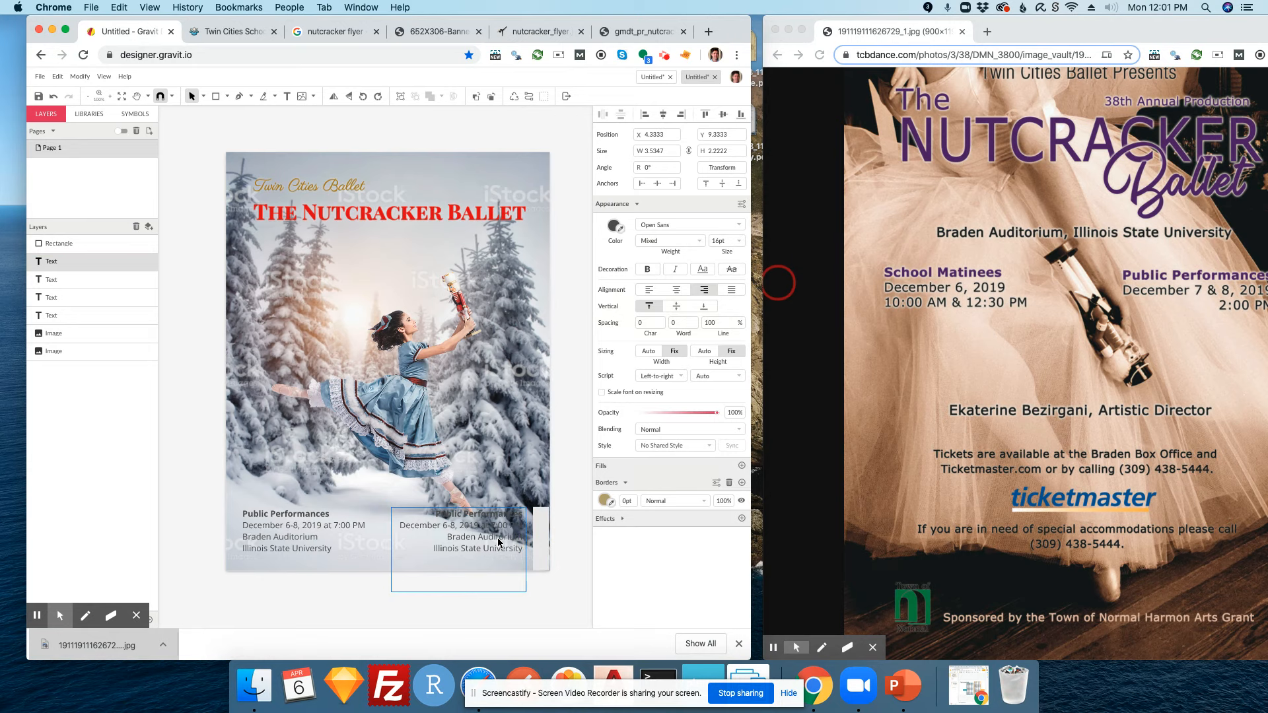
key(Right)
key(Right)
key(Right)
key(Right)
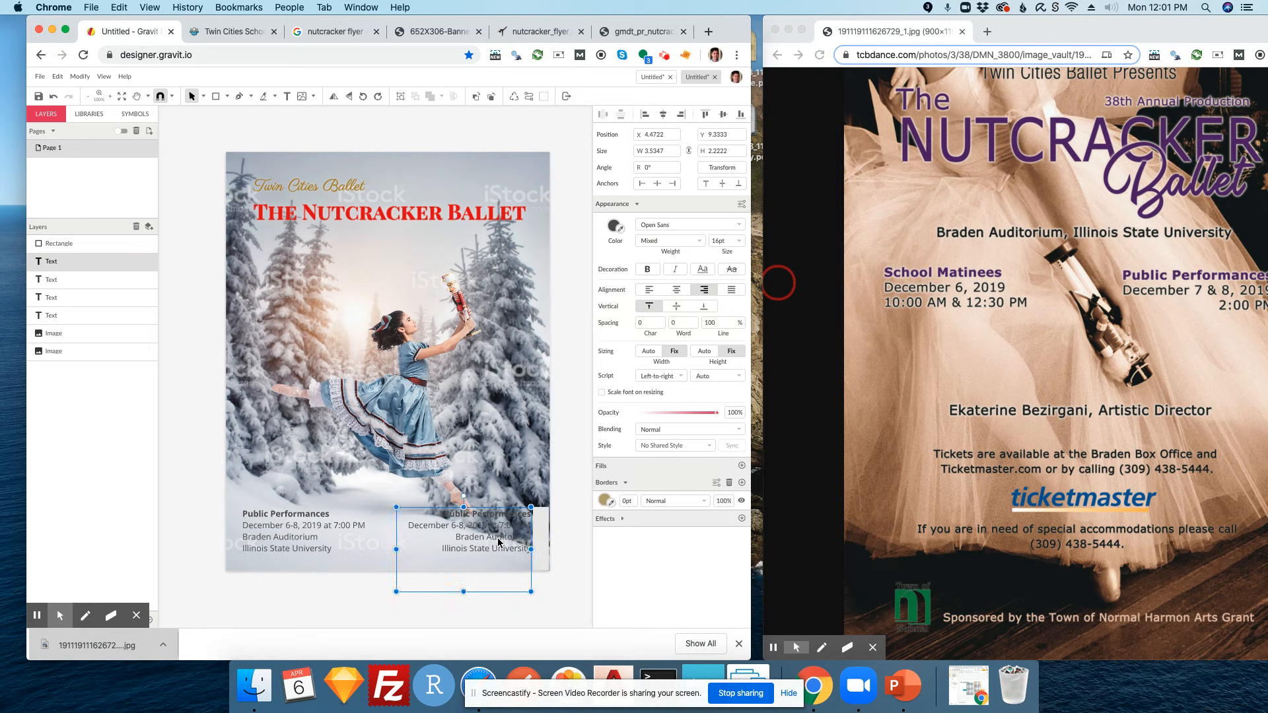
click(537, 555)
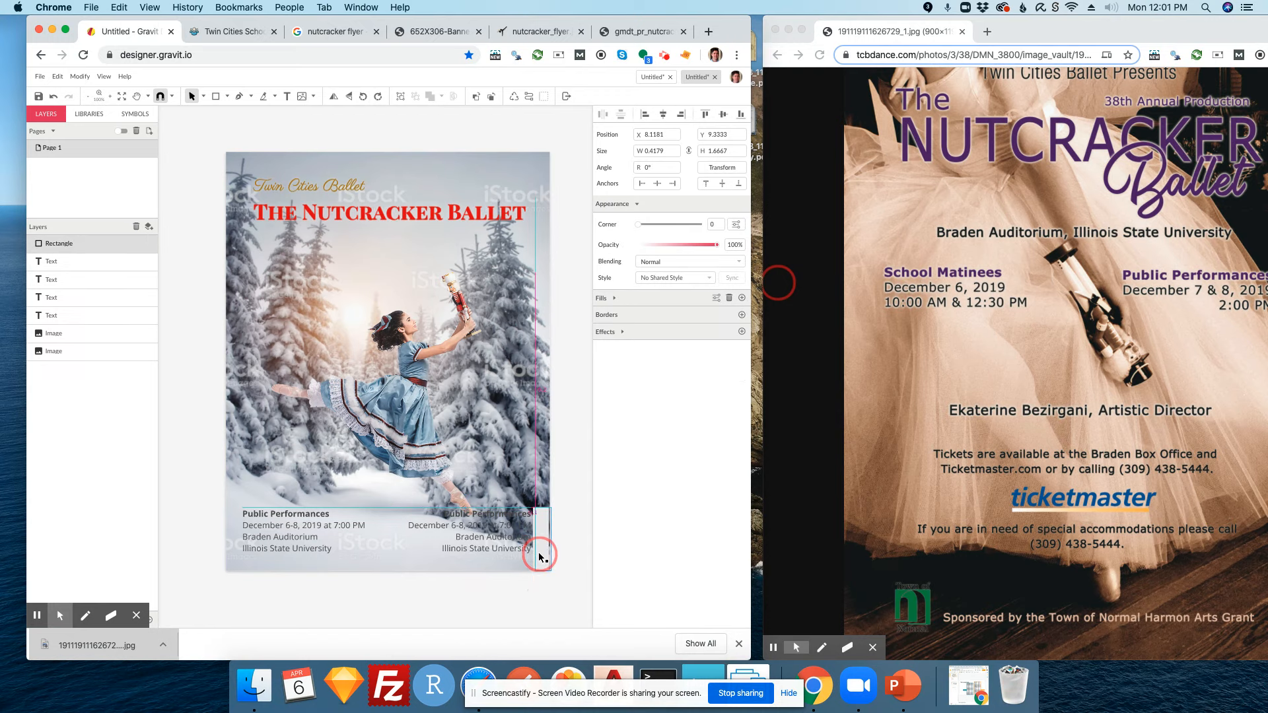
drag(538, 557, 537, 556)
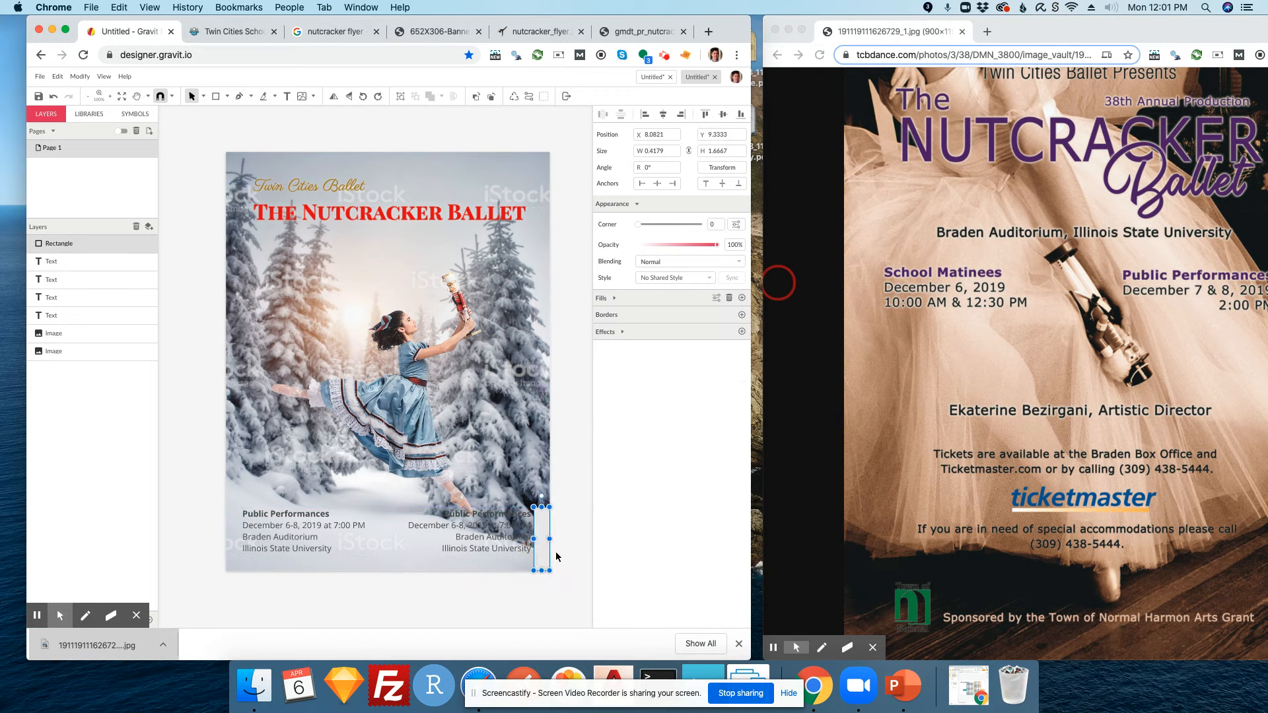
- Nudge the right-aligned text block against the spacer at about X 4.51 in, and delete the spacer rectangle
click(508, 550)
key(Right)
key(Right)
key(Right)
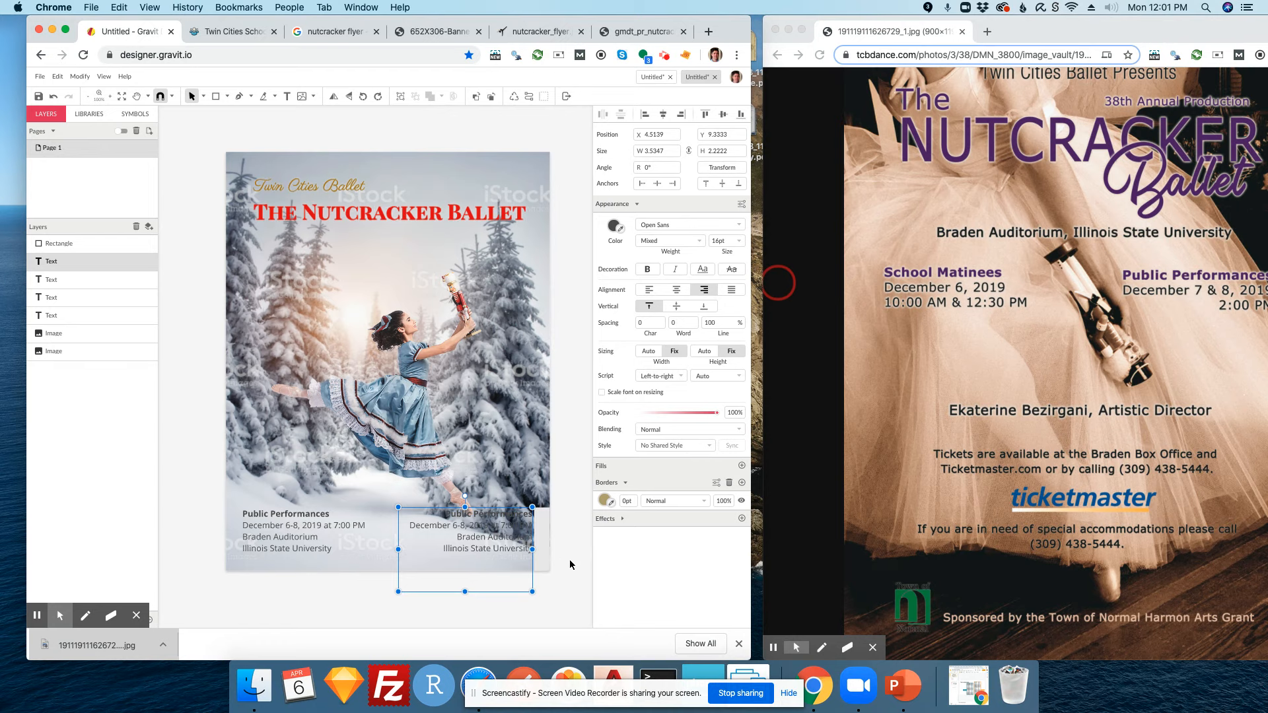
click(542, 543)
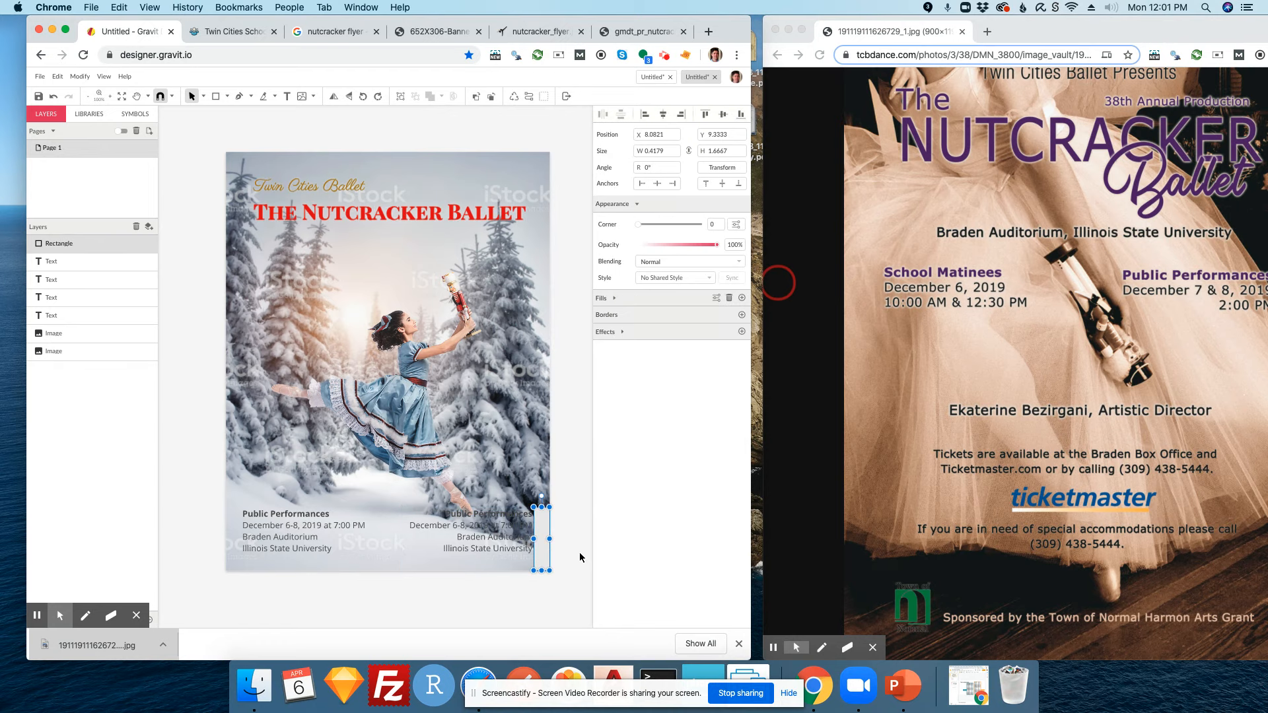
key(Delete)
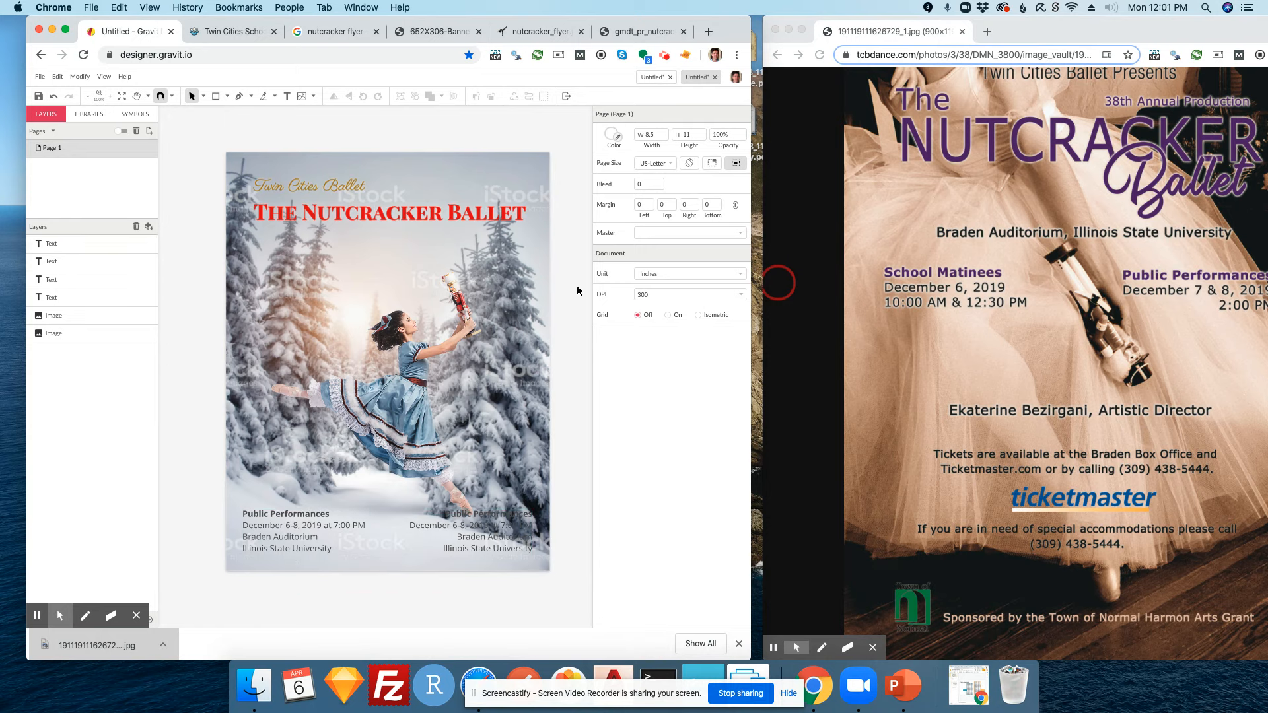
- Draw a full-width rectangle about 8.5 by 1.82 in along the page's bottom edge and place it behind all the text layers
click(227, 97)
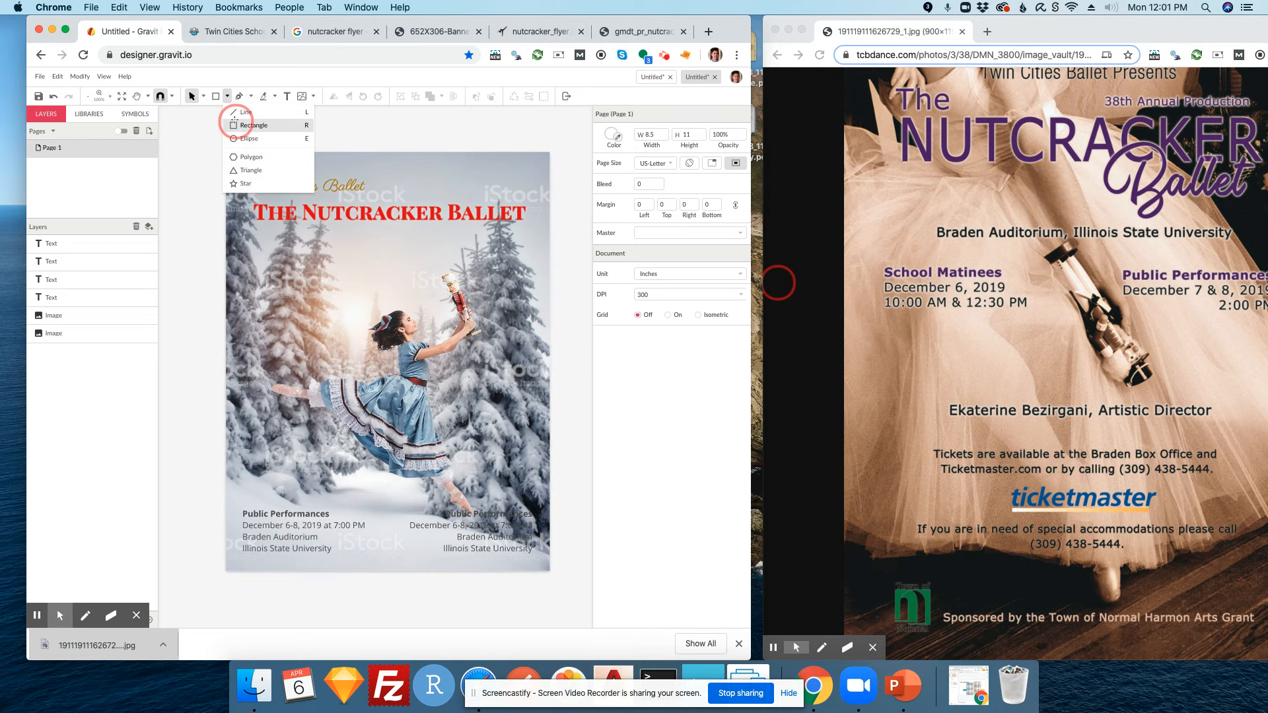
click(235, 124)
mouse_move(232, 503)
mouse_down()
mouse_move(534, 557)
mouse_move(547, 570)
mouse_up()
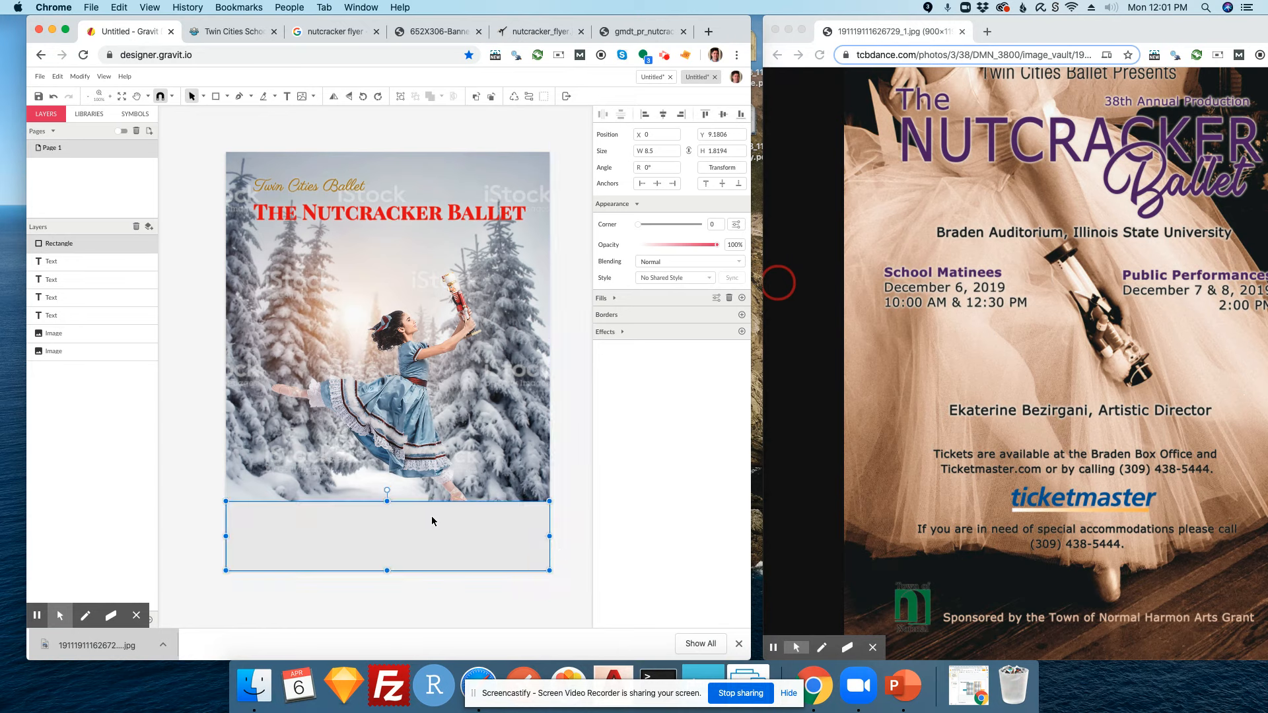
drag(74, 248, 74, 323)
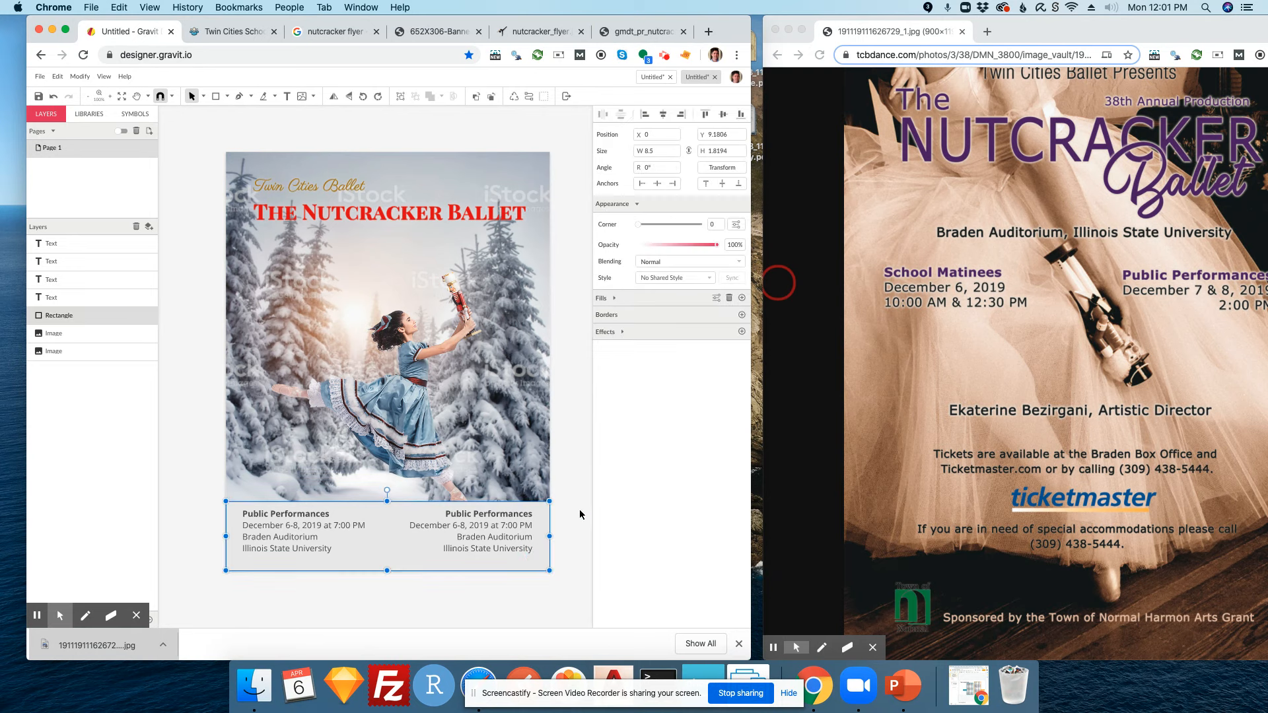
- Lower the bottom rectangle's opacity to about 73%
click(683, 244)
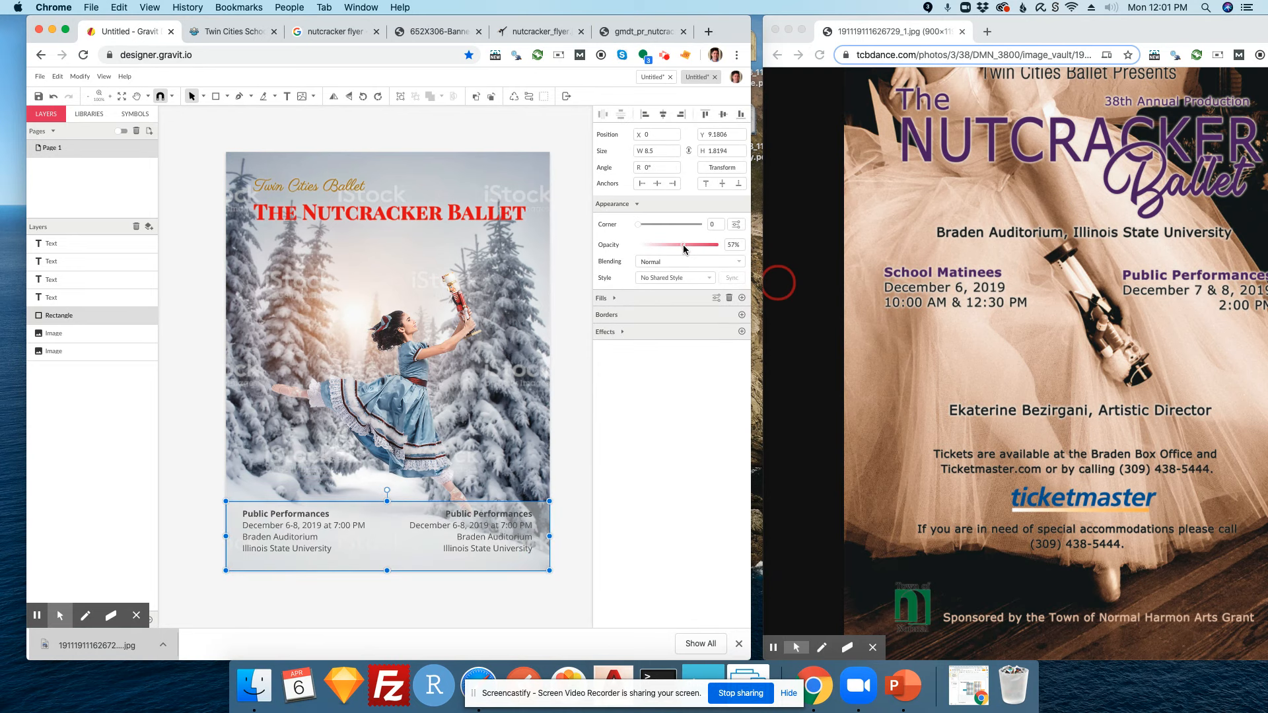
click(694, 245)
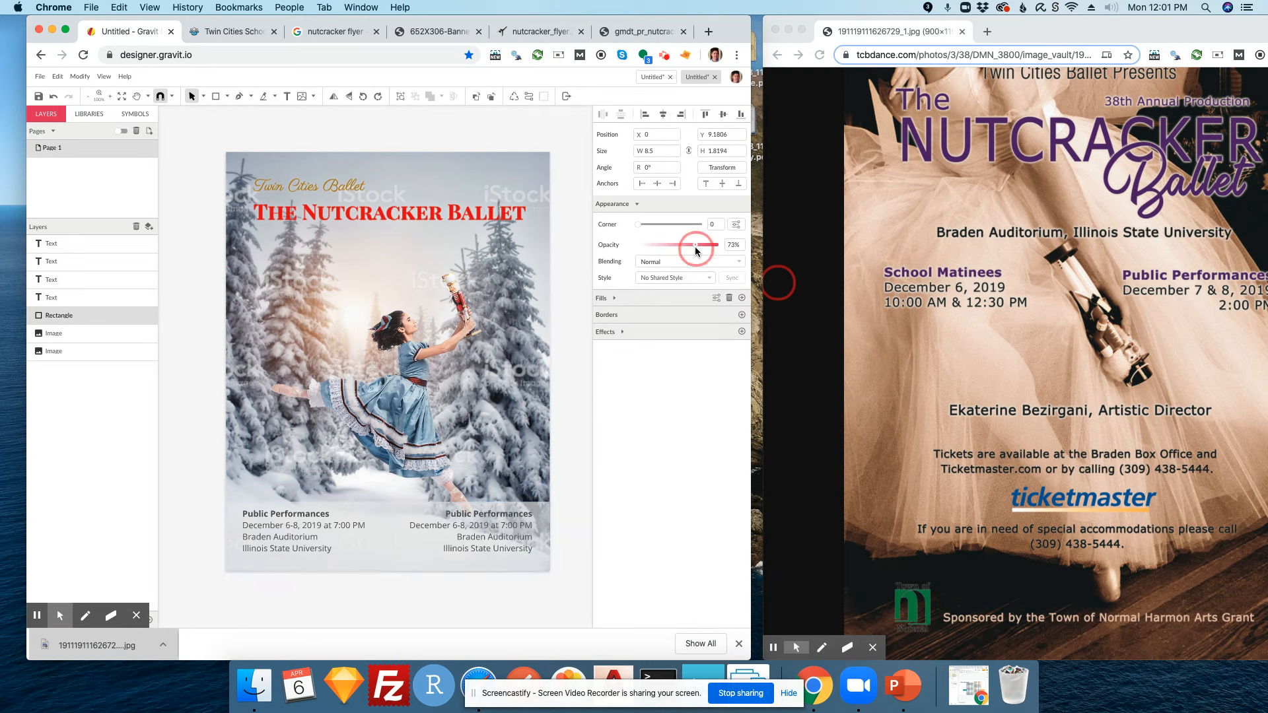
click(580, 366)
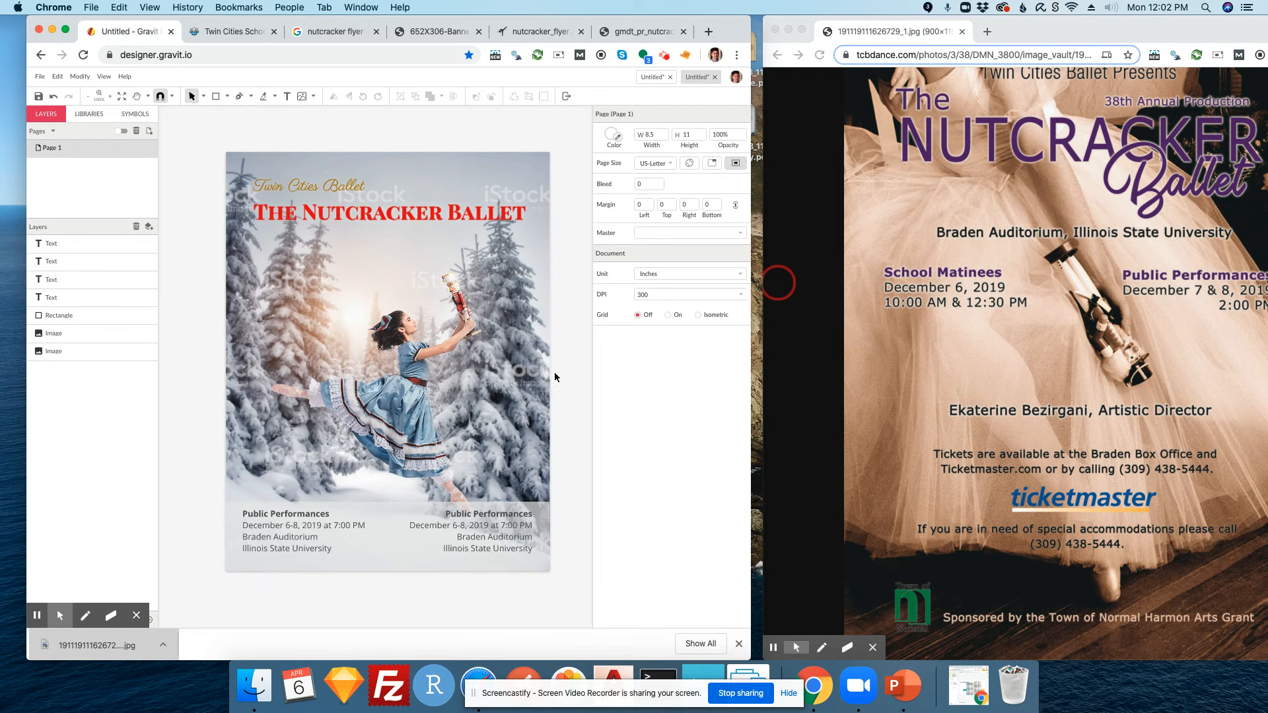
- Move the dancer image slightly up so her foot clears the bottom band
drag(399, 401, 394, 380)
click(570, 452)
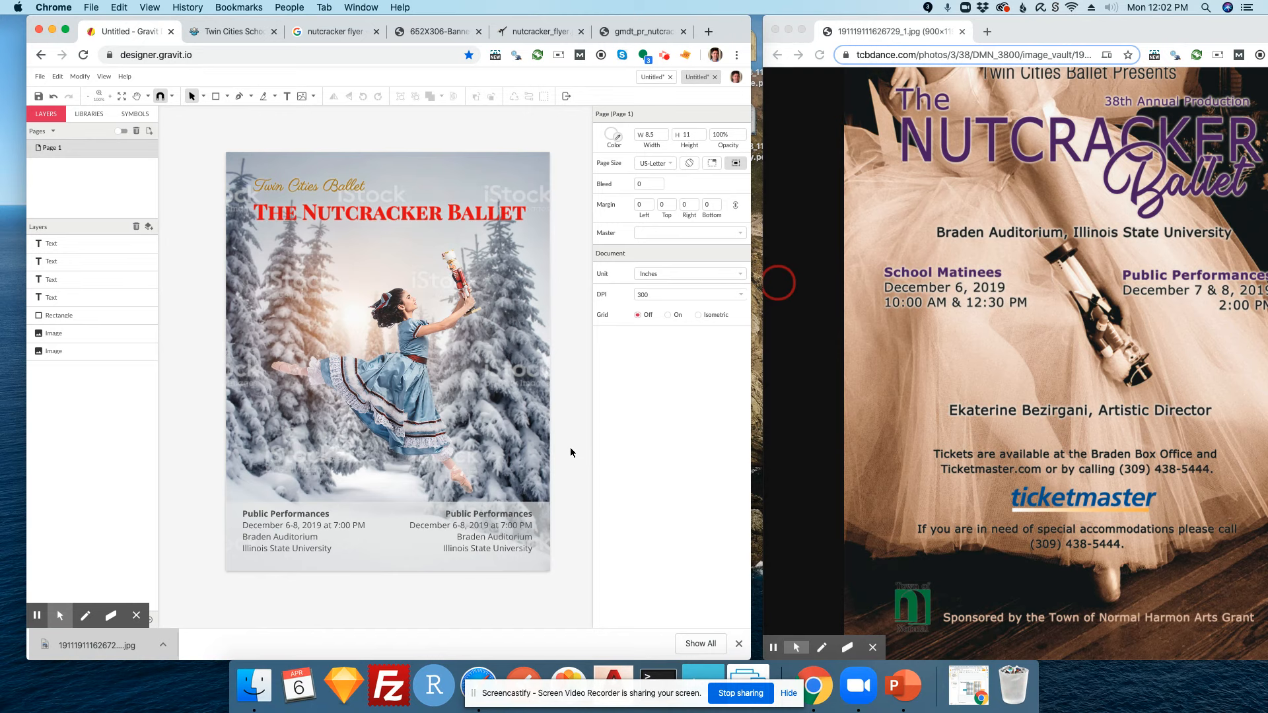
- Change the heading of the right-aligned text block to "School Performances"
click(461, 517)
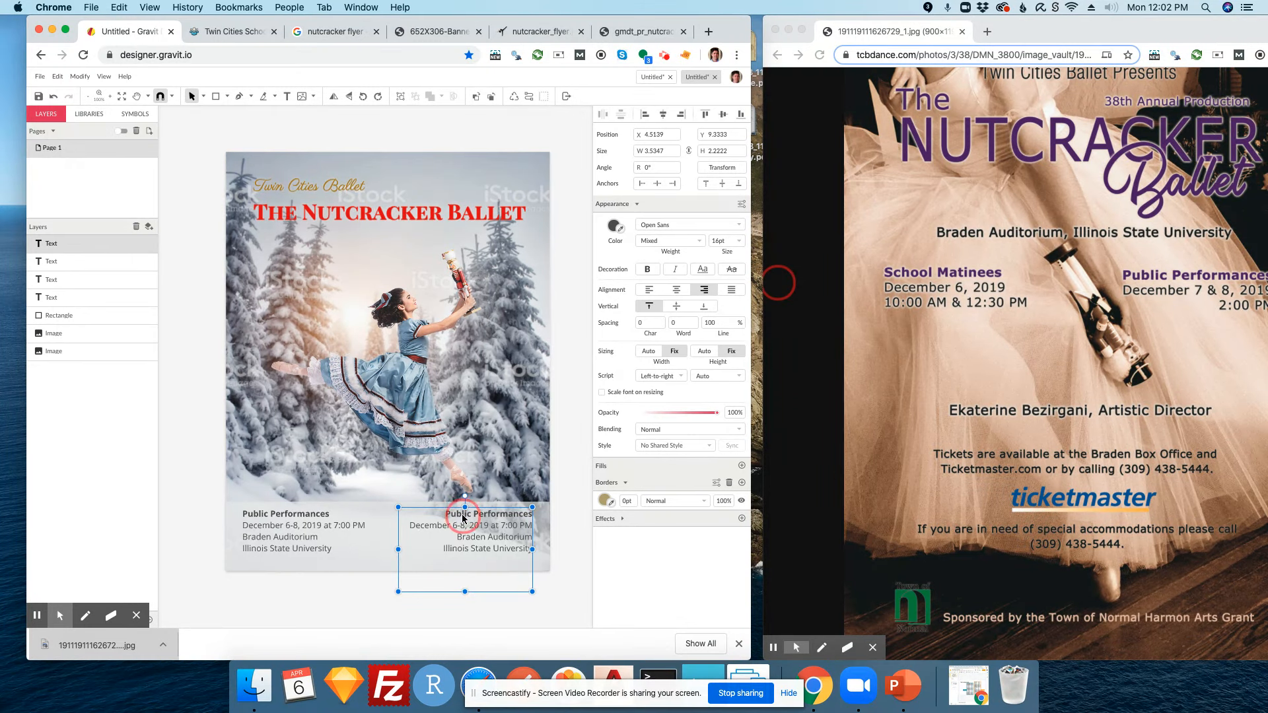
double_click(462, 519)
double_click(460, 515)
key(BackSpace)
text(School)
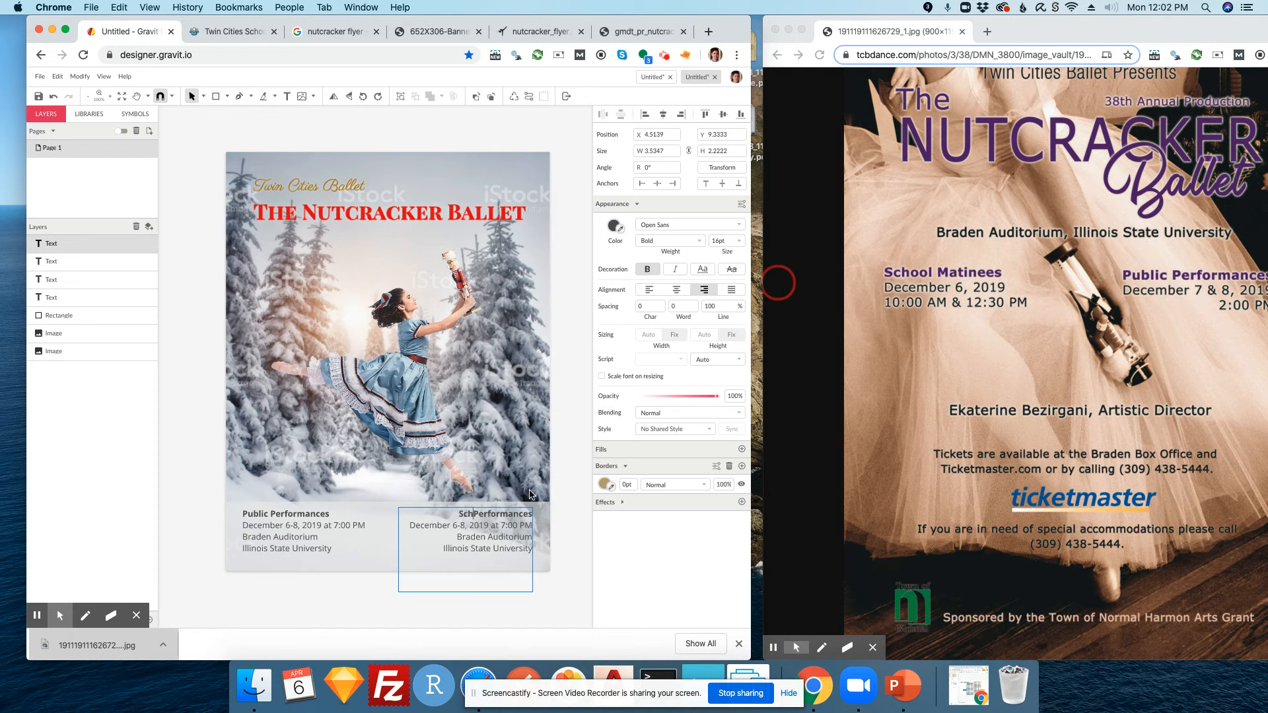
- Add the line "School-aged children" below "Illinois State University" in the right-aligned text block
click(478, 525)
click(533, 552)
text(School-aged children)
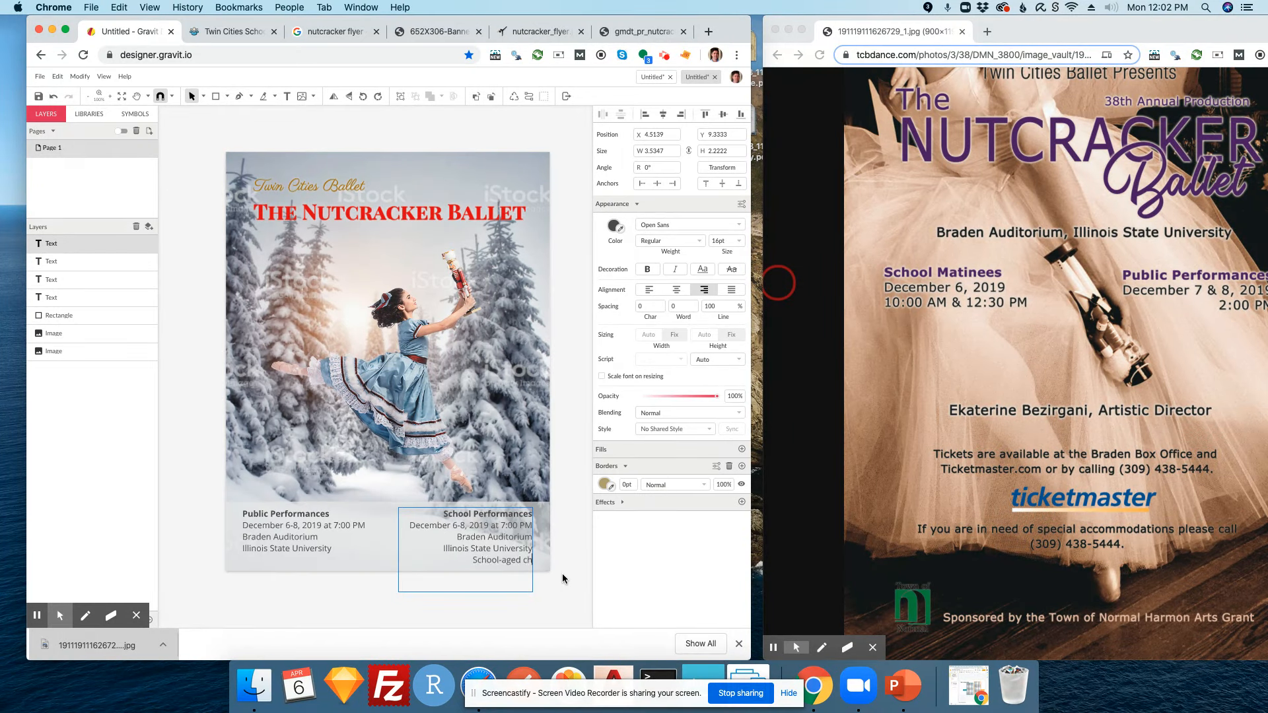
double_click(518, 549)
key(Escape)
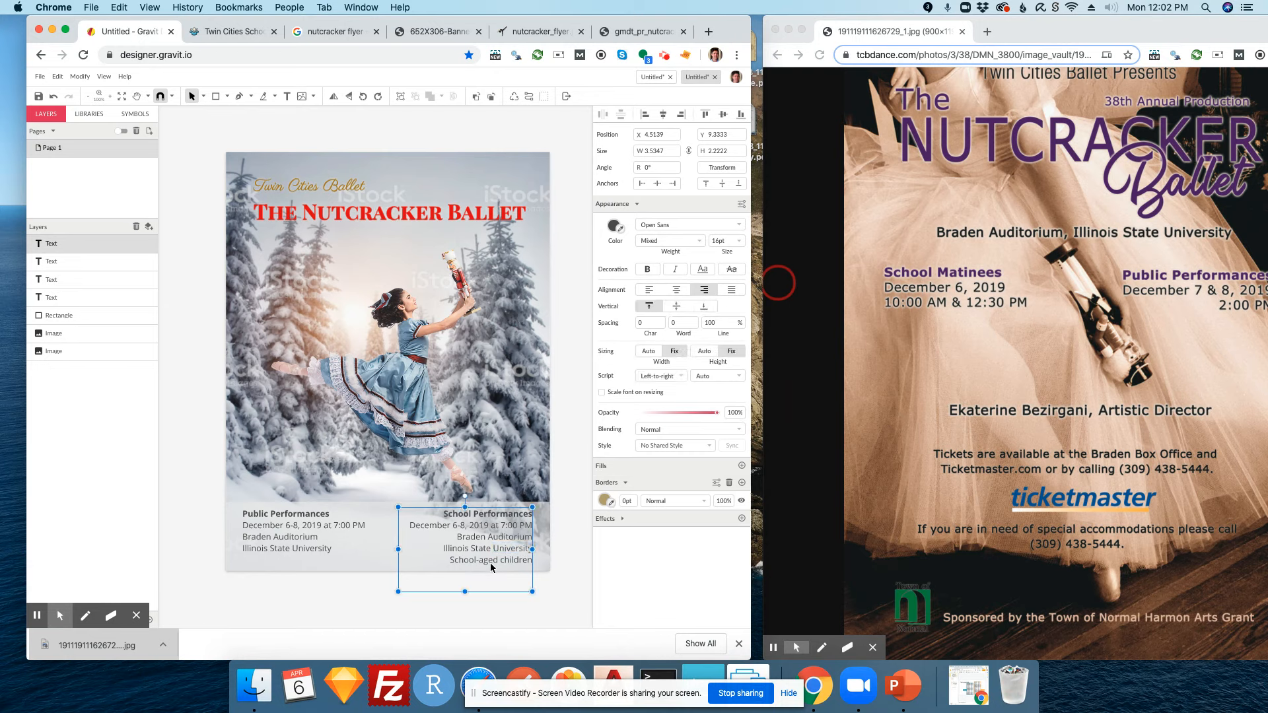
- Set the text size of the Public Performances and School Performances blocks to 14 pt
click(301, 541)
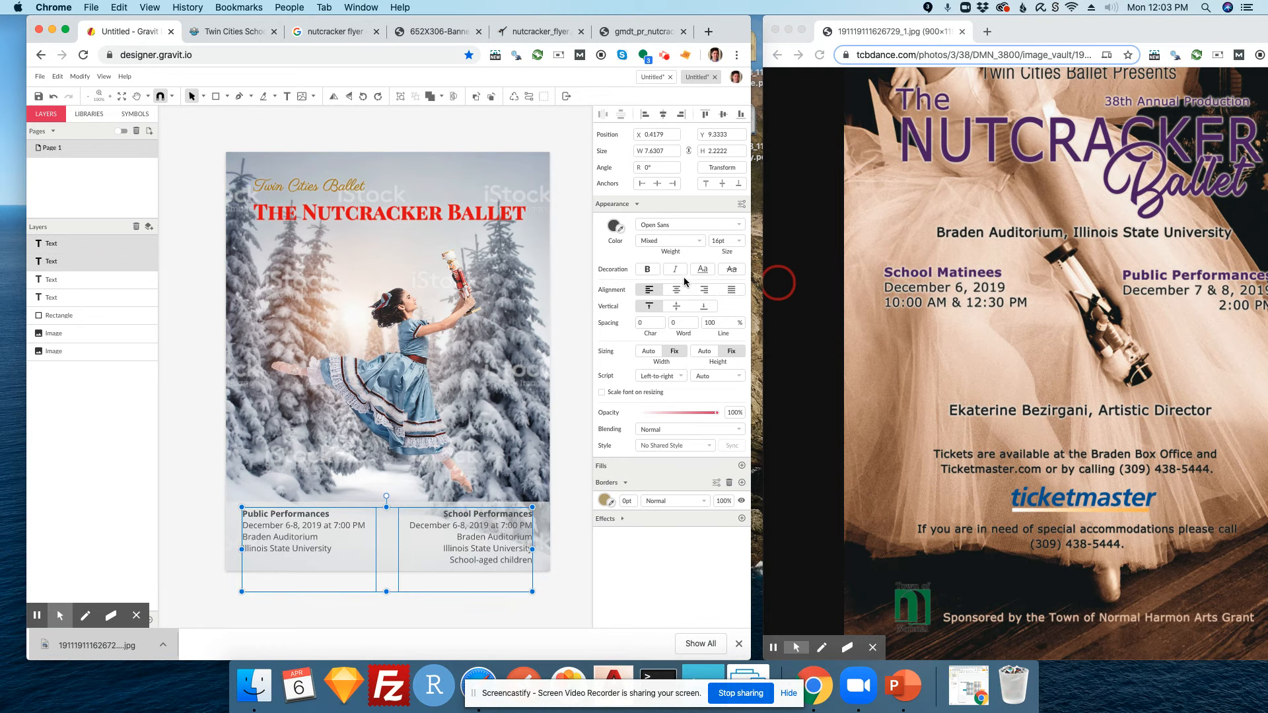
click(718, 241)
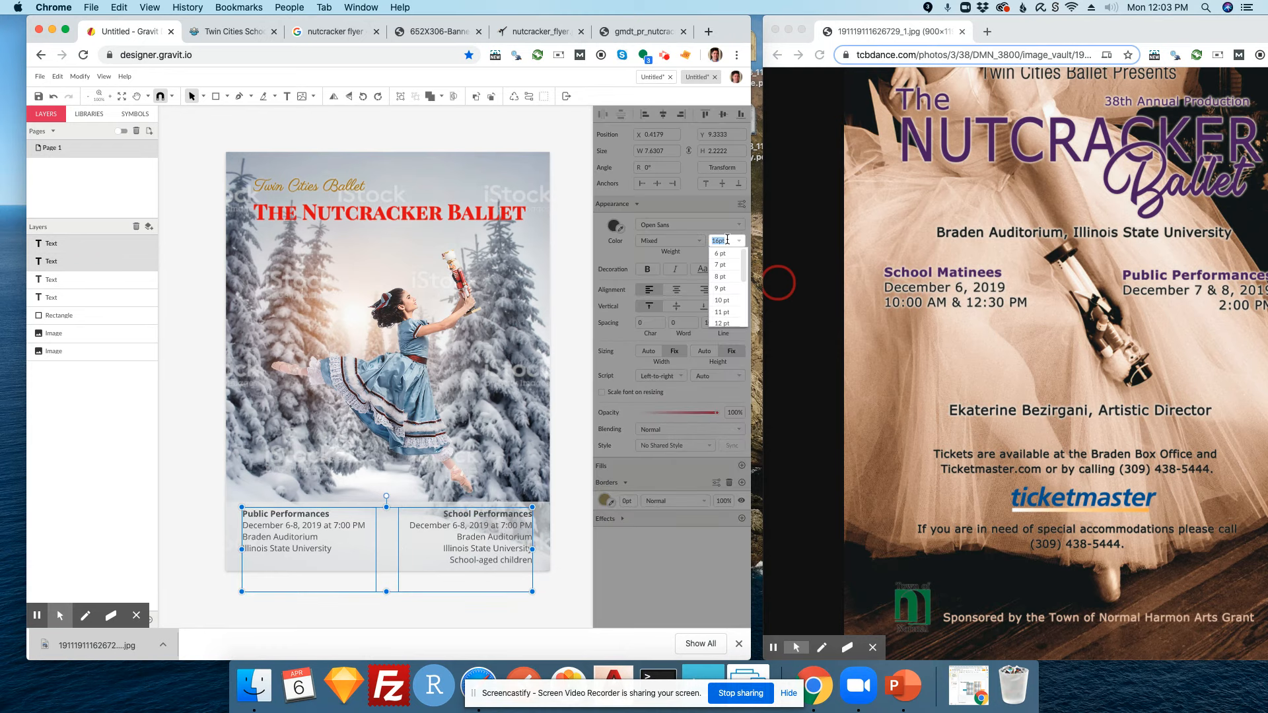
text(14pt)
key(Return)
click(573, 549)
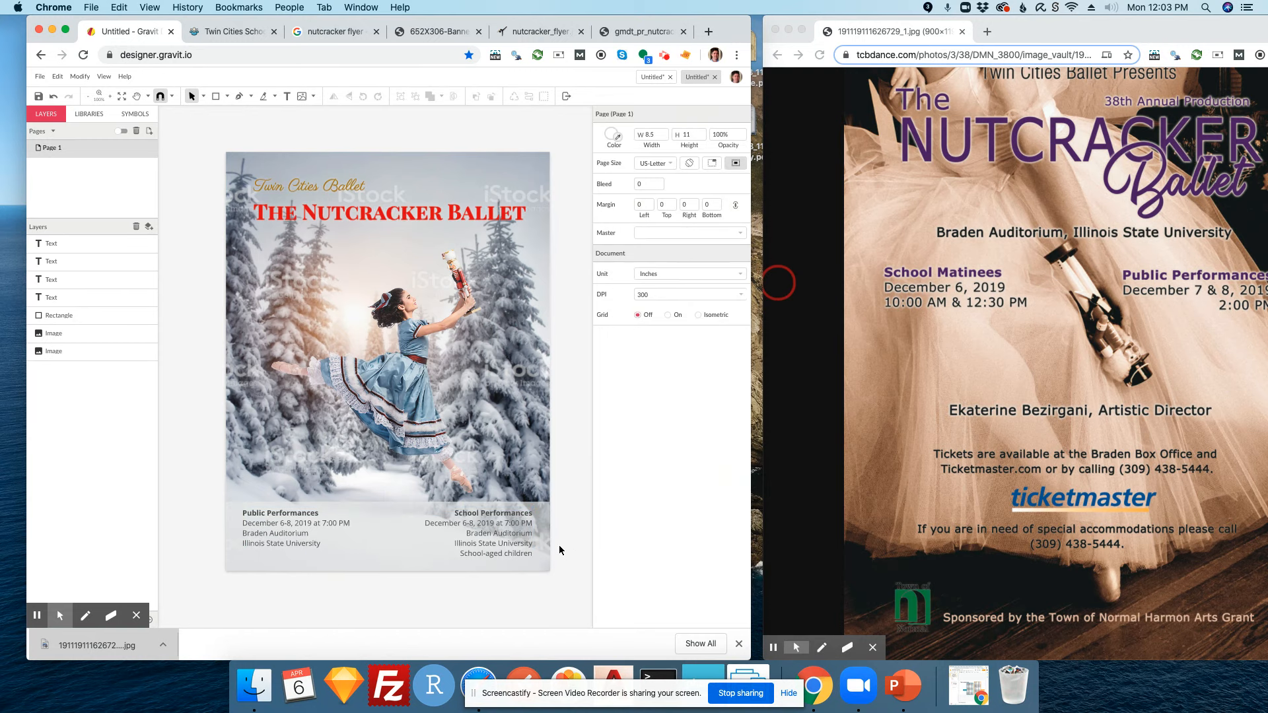
- Nudge the Public Performances and School Performances text blocks down together to a vertical position of 9.4167 in
click(509, 547)
shift+click(318, 541)
key(Down)
key(Down)
key(Down)
key(Down)
key(Down)
key(Down)
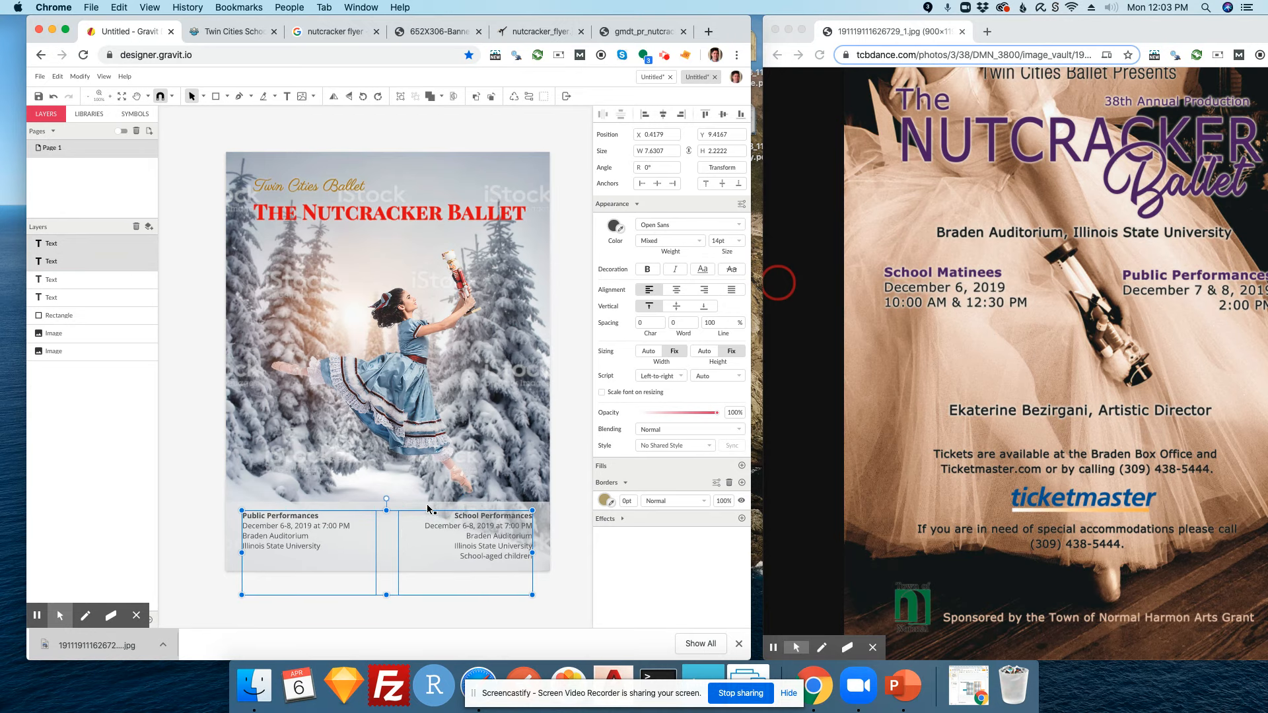
click(578, 443)
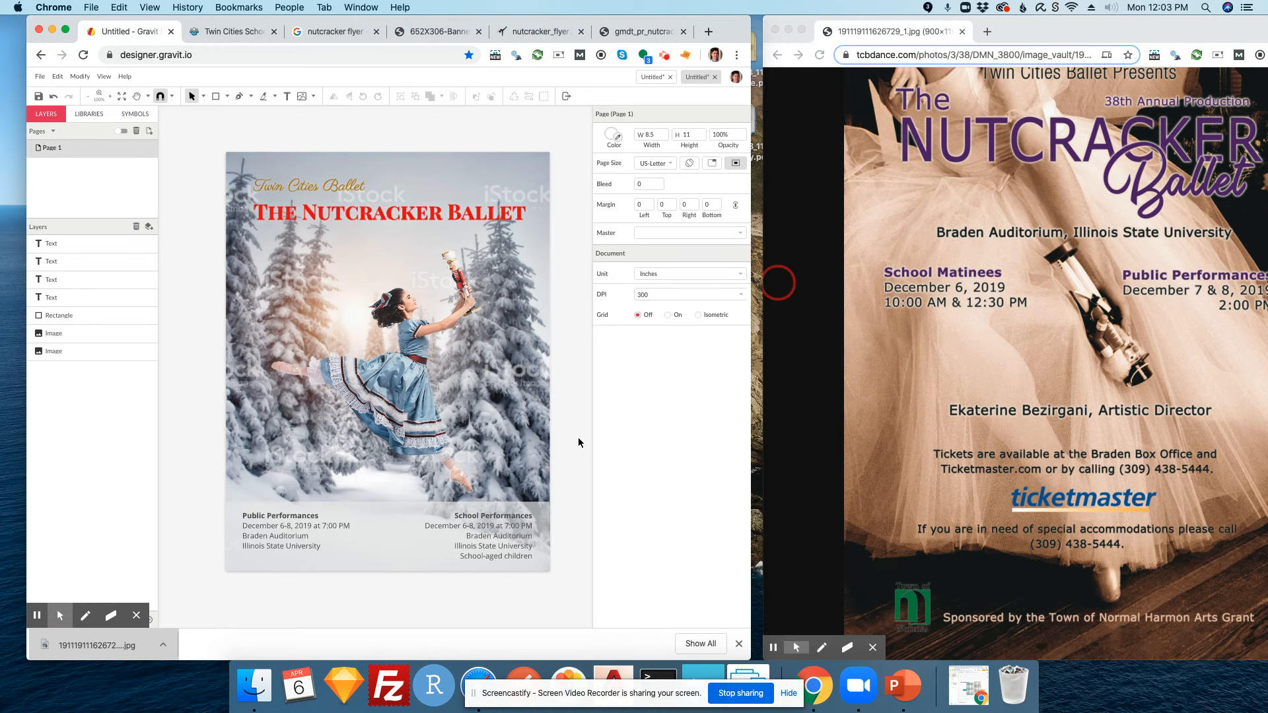
- Try wrapping the Nutcracker Ballet title onto three lines by narrowing and slightly heightening its text box
click(441, 211)
drag(535, 234, 405, 235)
drag(329, 274, 328, 288)
click(561, 286)
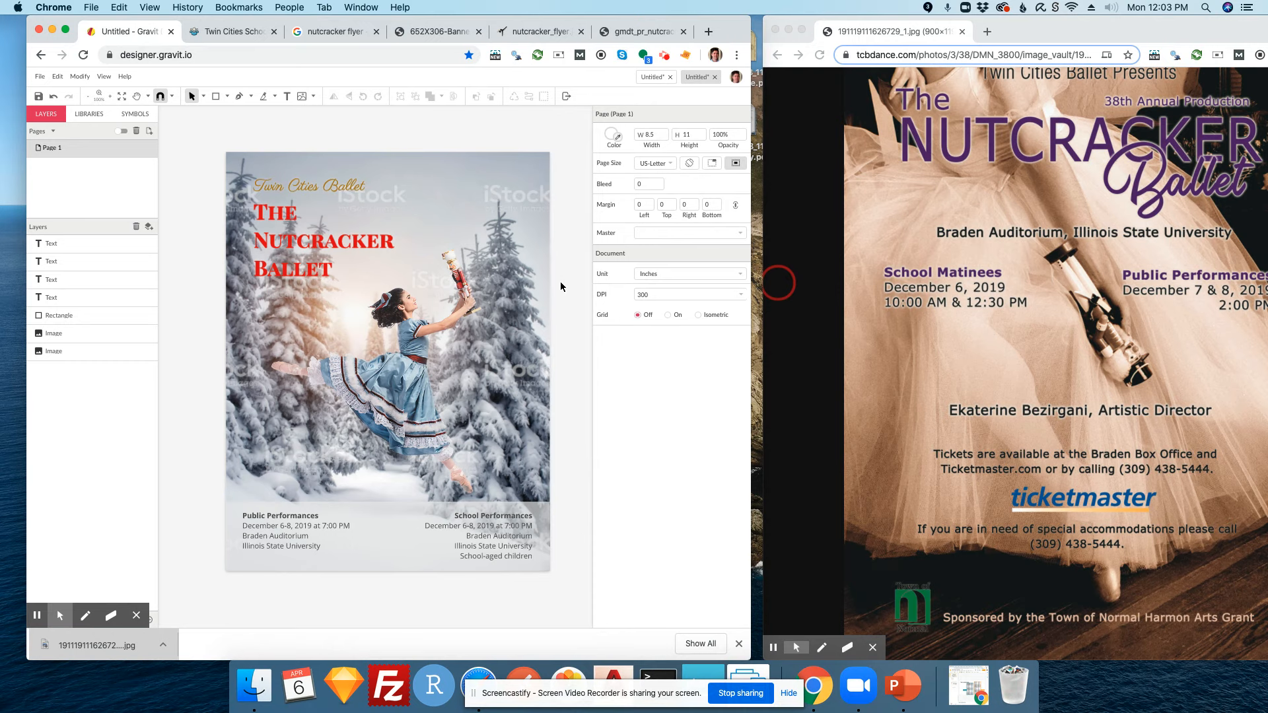
- Undo the title text box resizing to bring the title back onto a single line
key(ctrl+z)
key(ctrl+z)
key(ctrl+z)
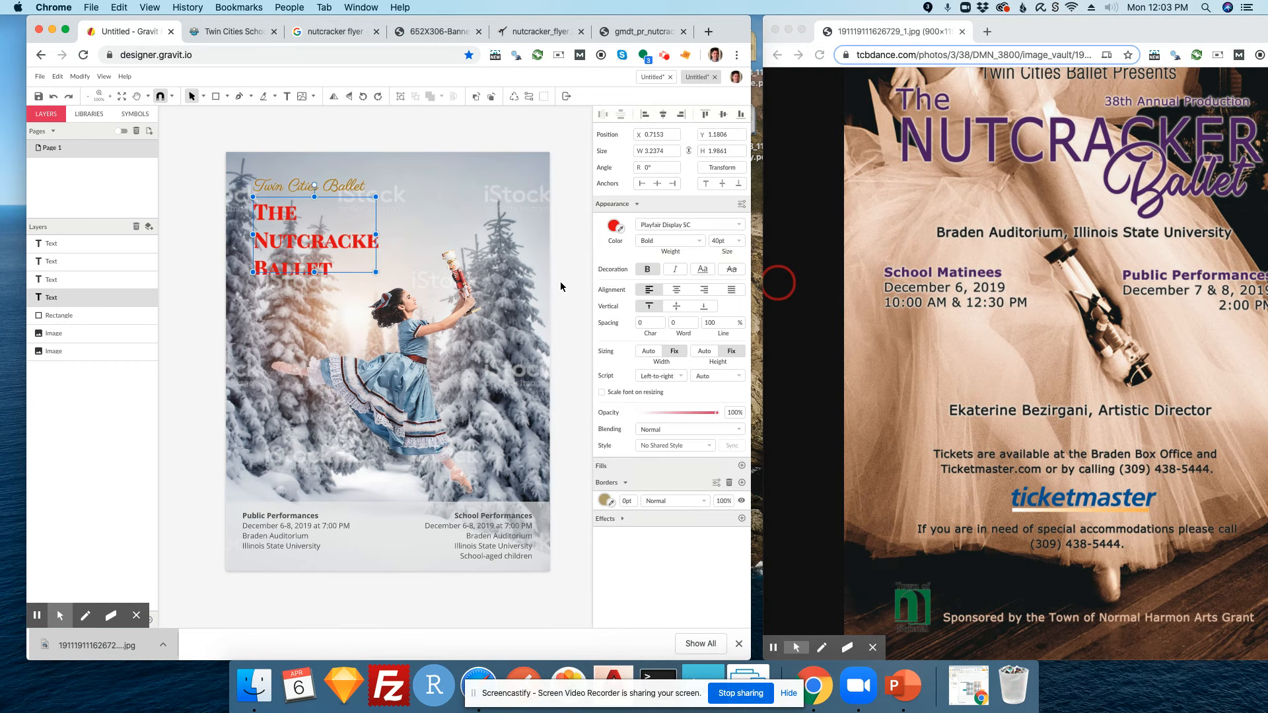
key(ctrl+shift+z)
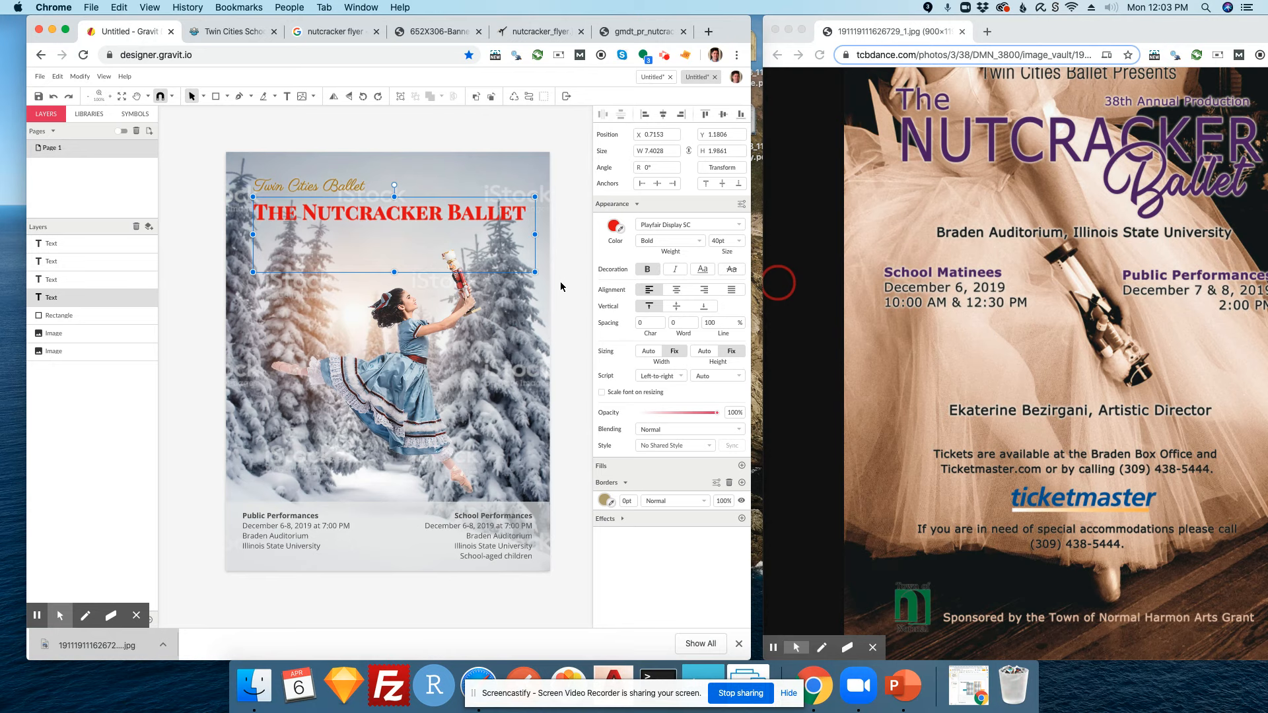
click(571, 321)
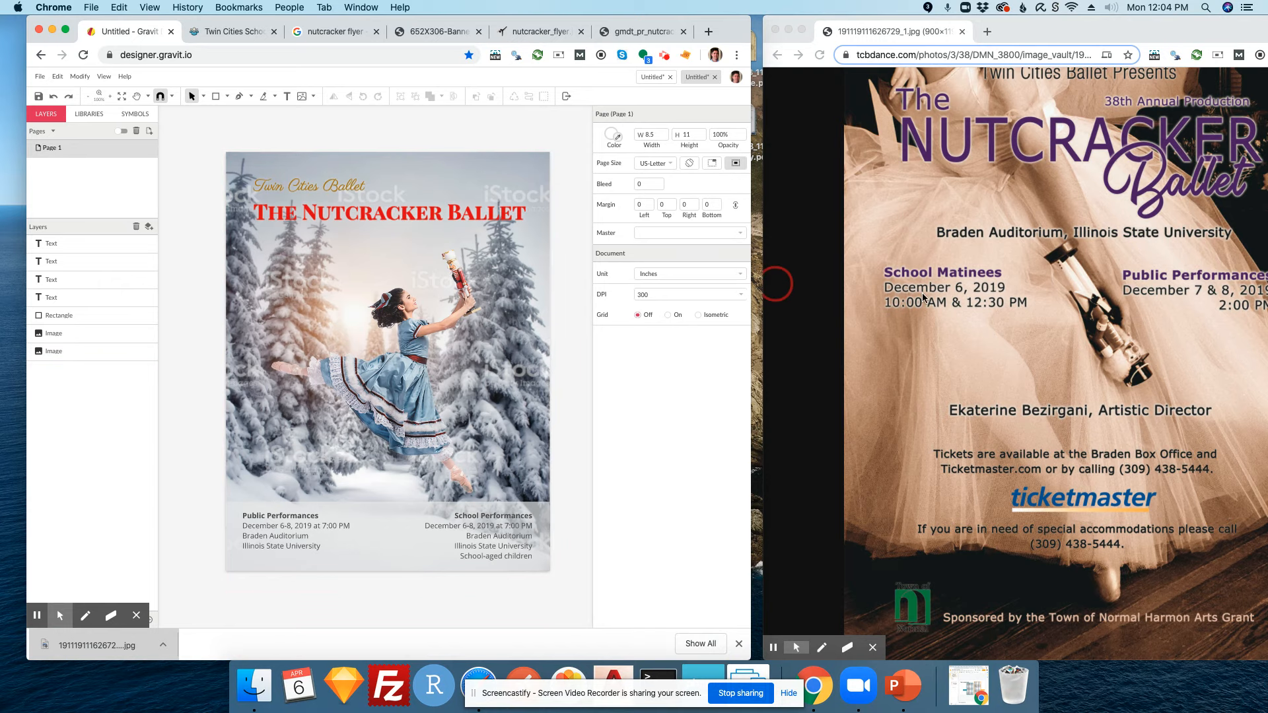
- Search the web for "christmas ball transparent background" in a new tab of the reference browser window
click(988, 32)
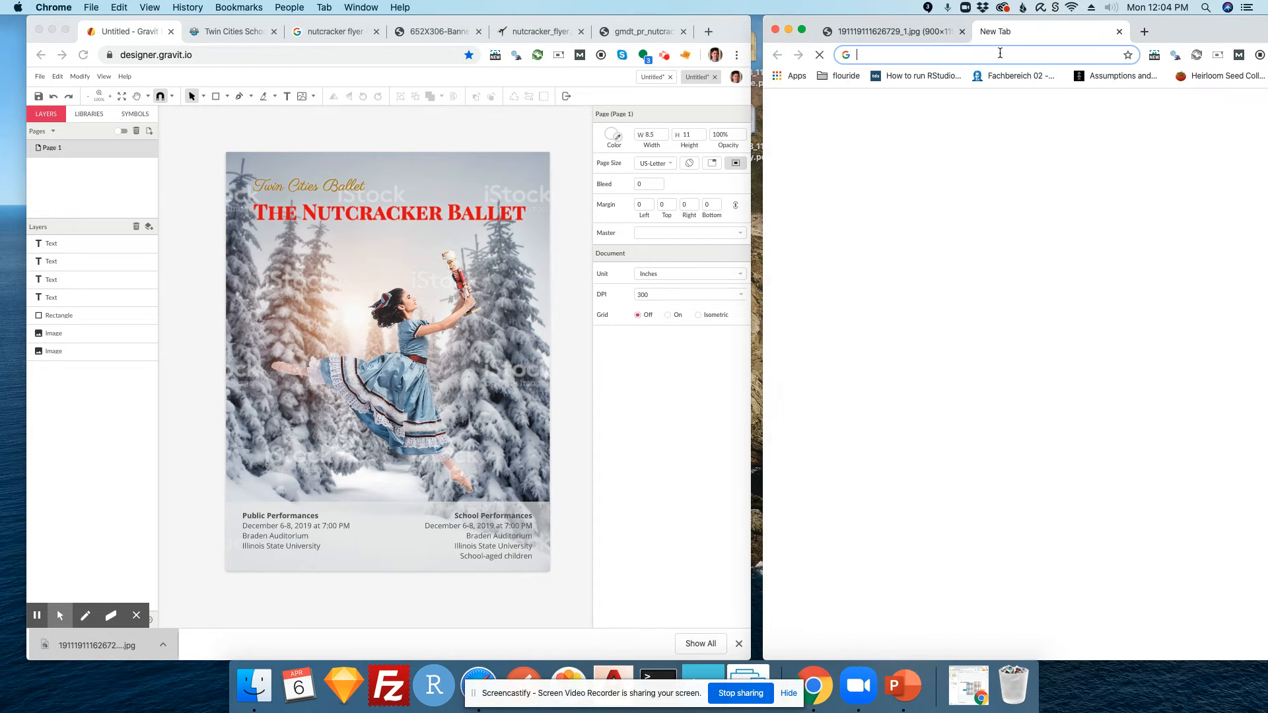
text(christmat)
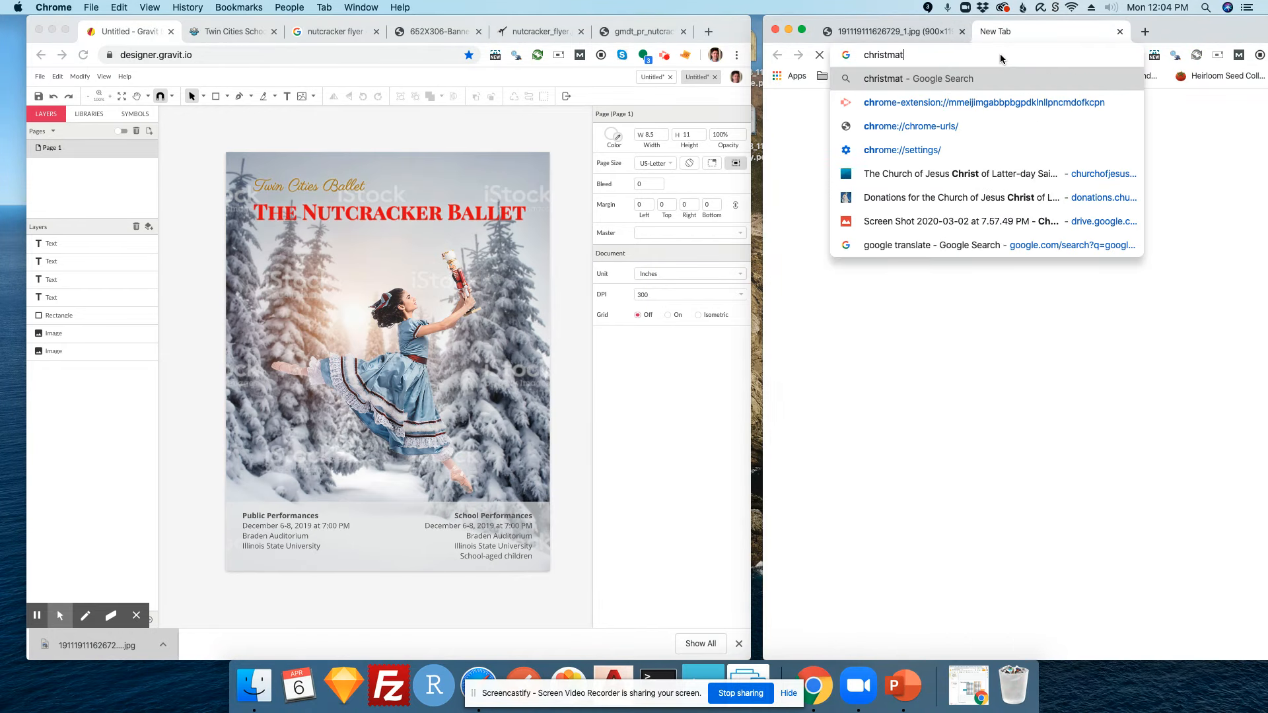
key(BackSpace)
text(s ba)
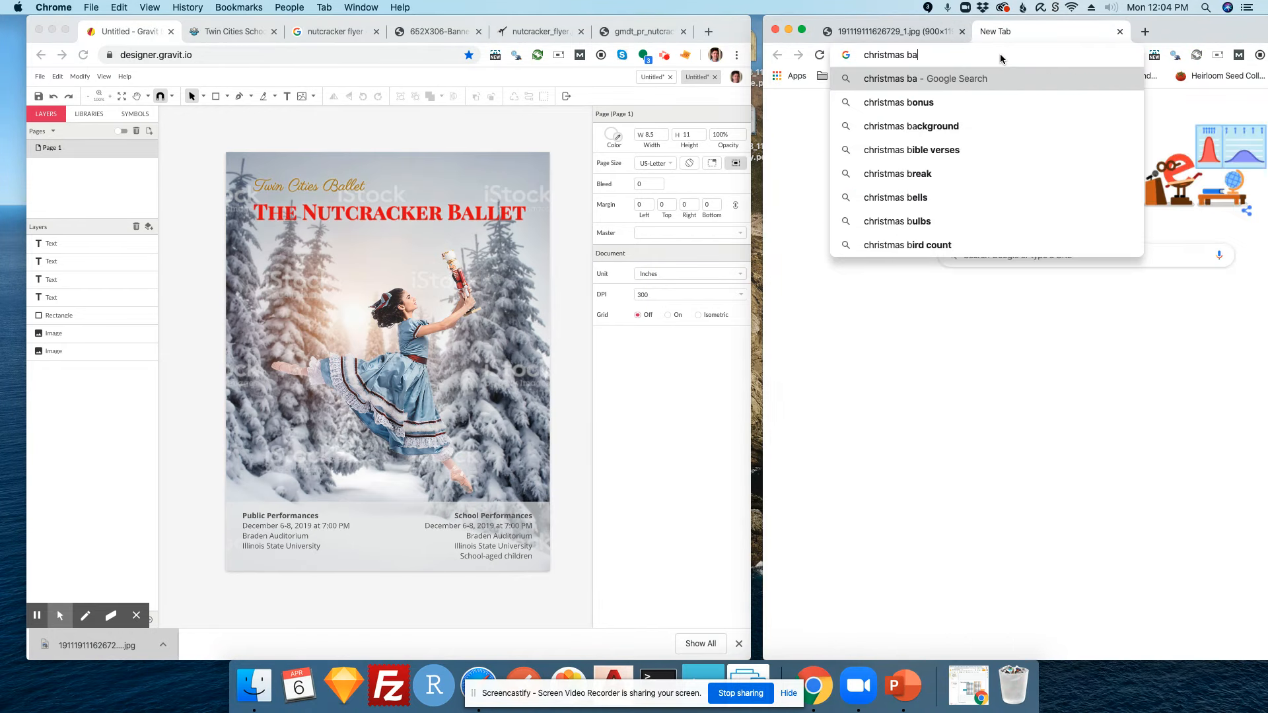
text(ll transpar)
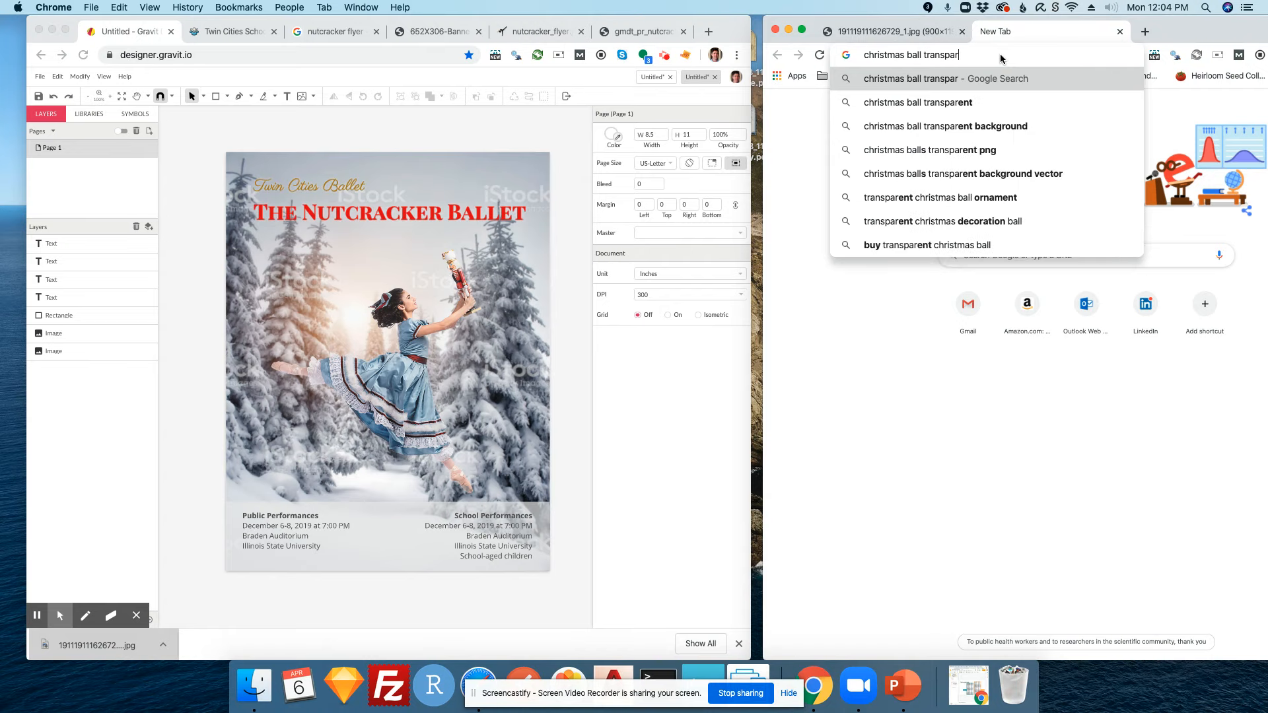
text(ent background)
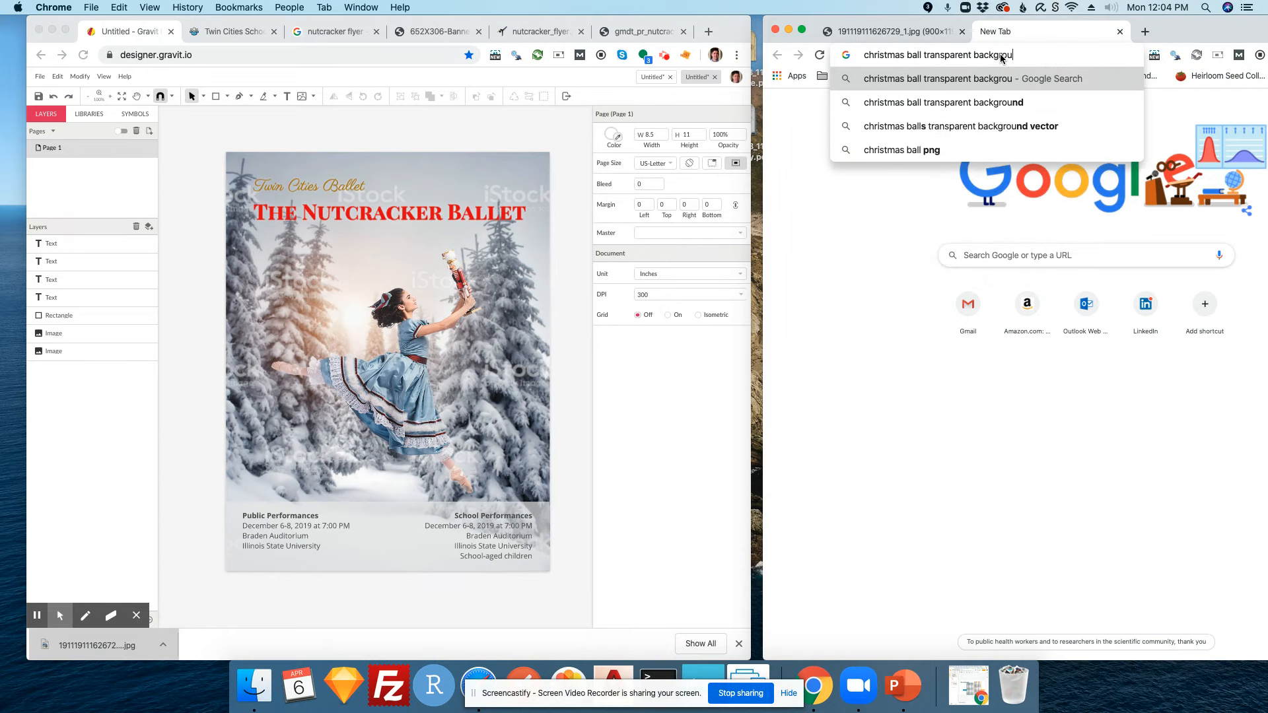
key(Return)
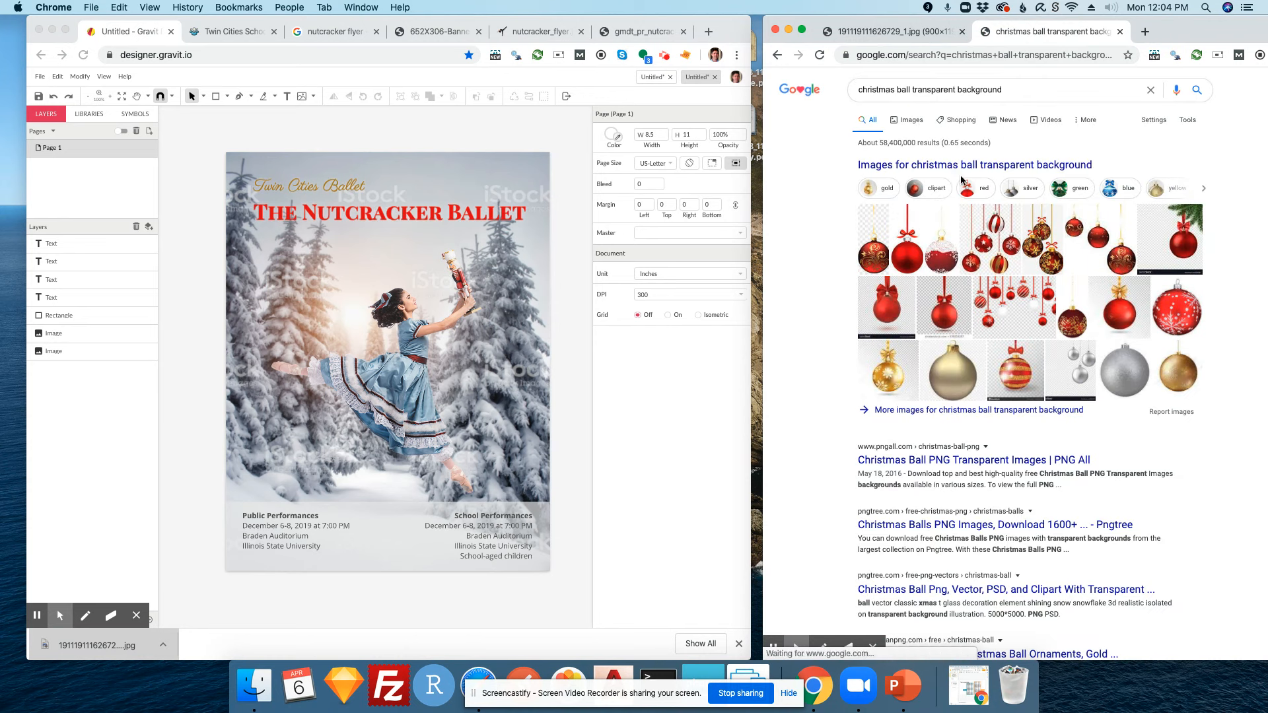
- Show more image results and copy the enlarged red Christmas ball with white dots and snowflakes from clipart.info
click(1040, 414)
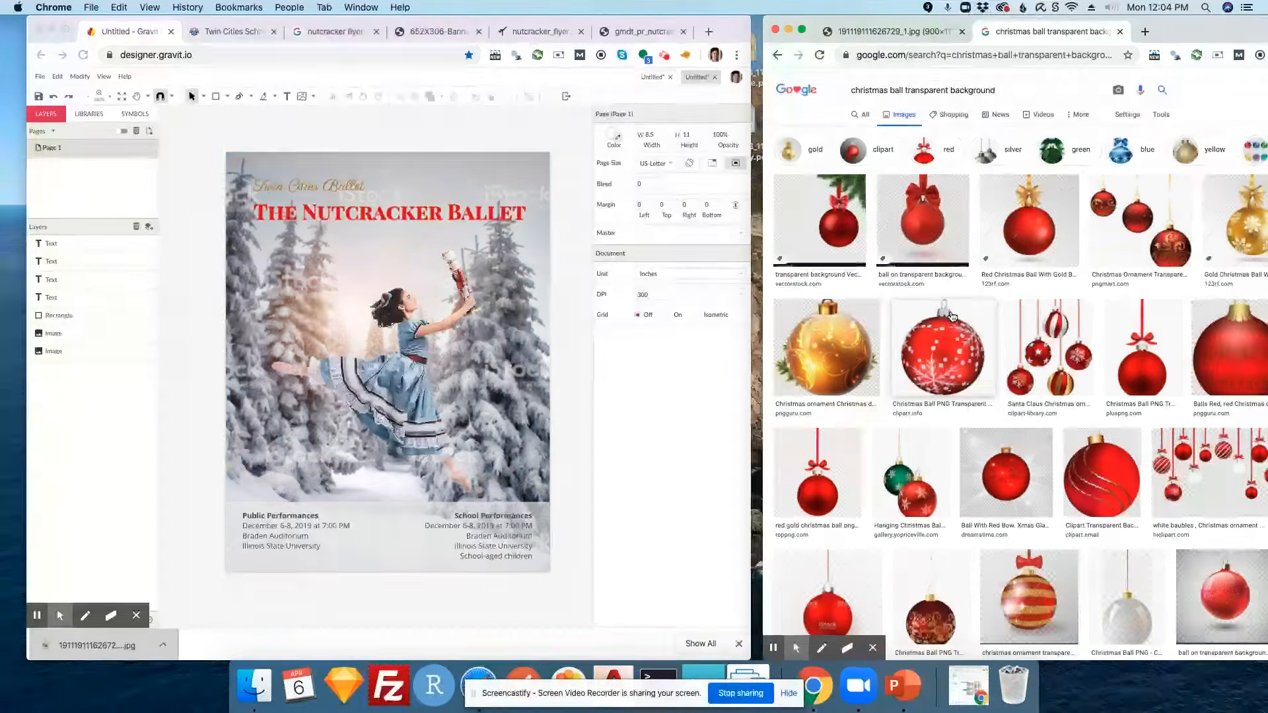
click(963, 351)
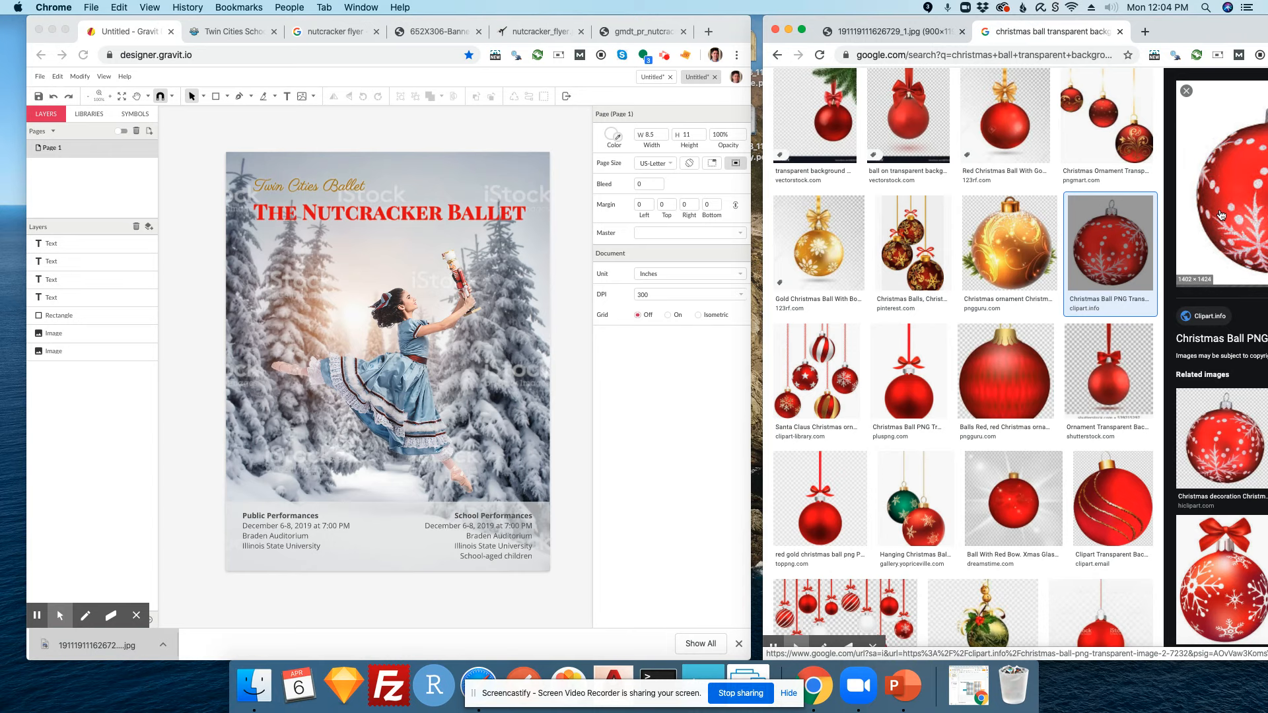
drag(1196, 33, 1067, 48)
right_click(1150, 194)
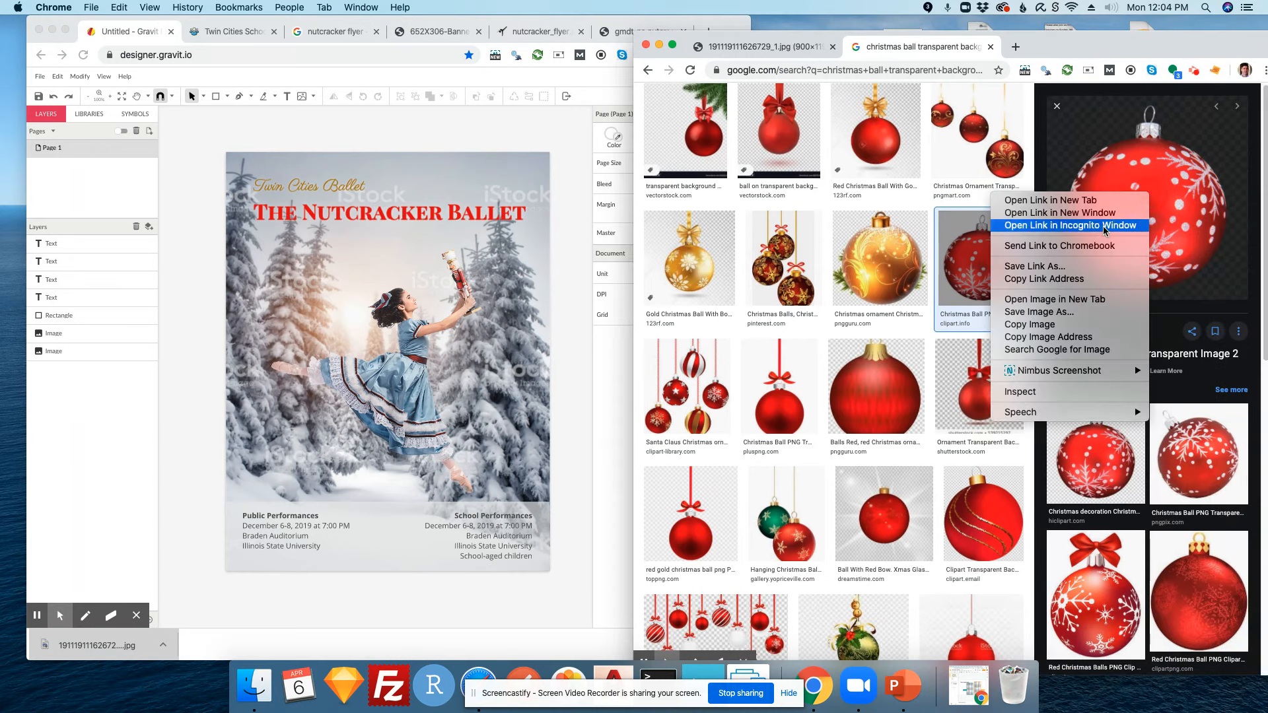
click(1071, 326)
drag(1069, 41, 1175, 26)
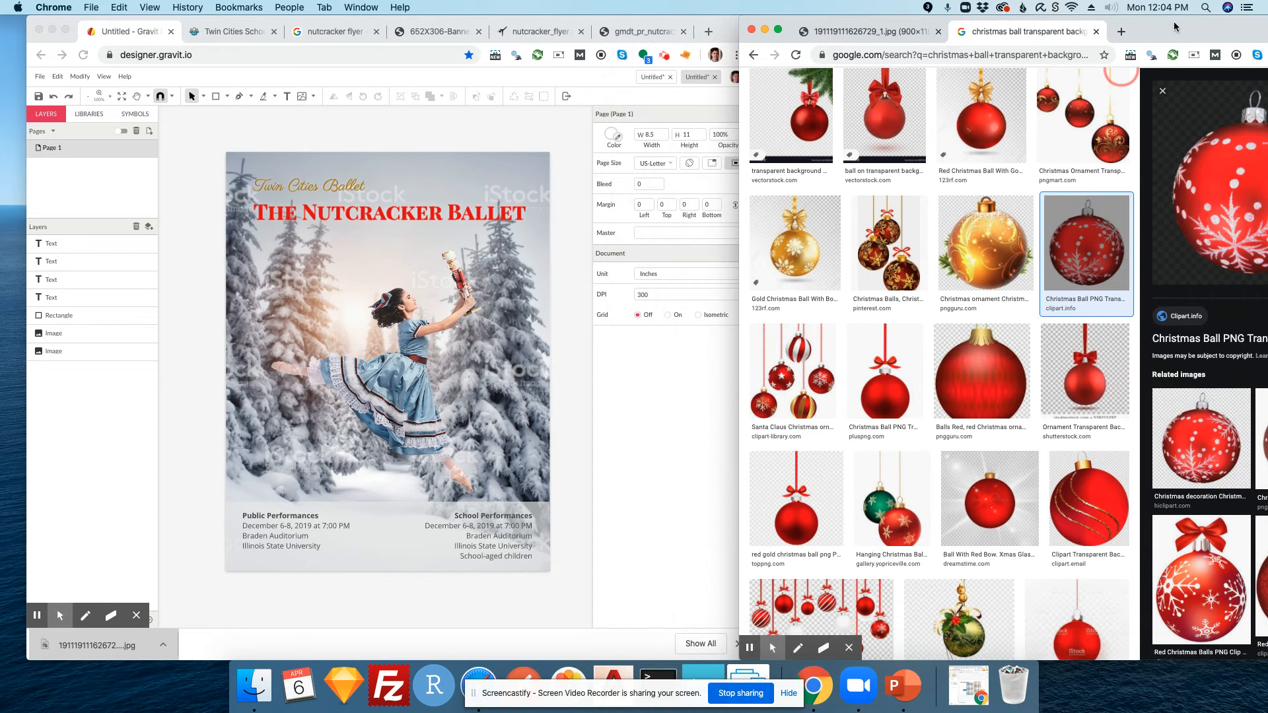
- Paste the Christmas ball into the Gravit flyer, shrink it and tilt it about -37.7° over the School Performances text
click(574, 420)
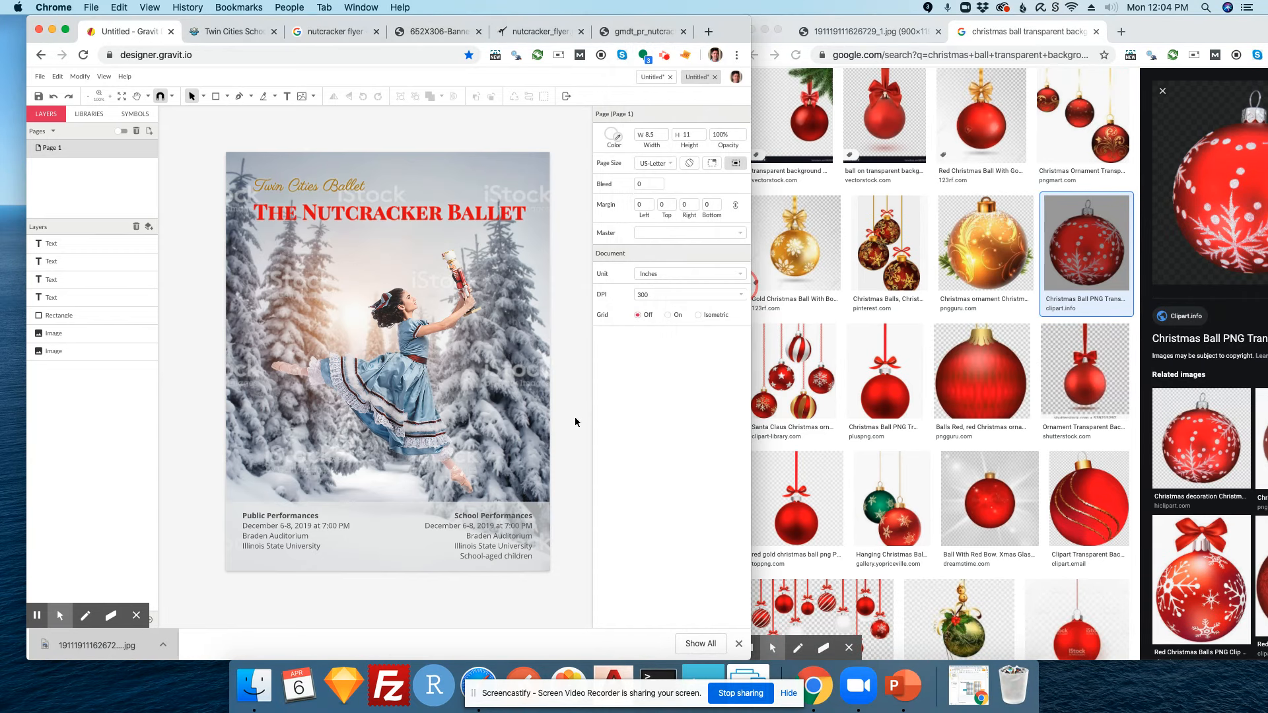
key(super+v)
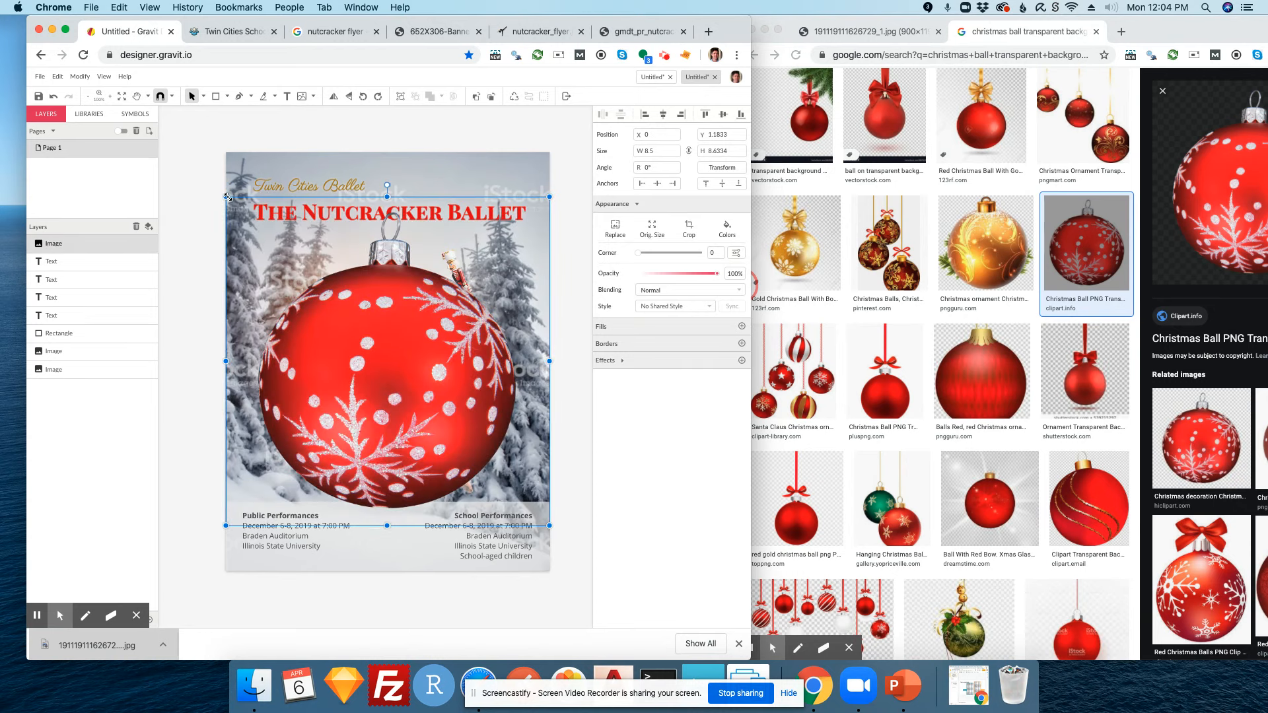
drag(226, 197, 455, 427)
drag(516, 487, 497, 524)
drag(493, 461, 530, 474)
click(573, 497)
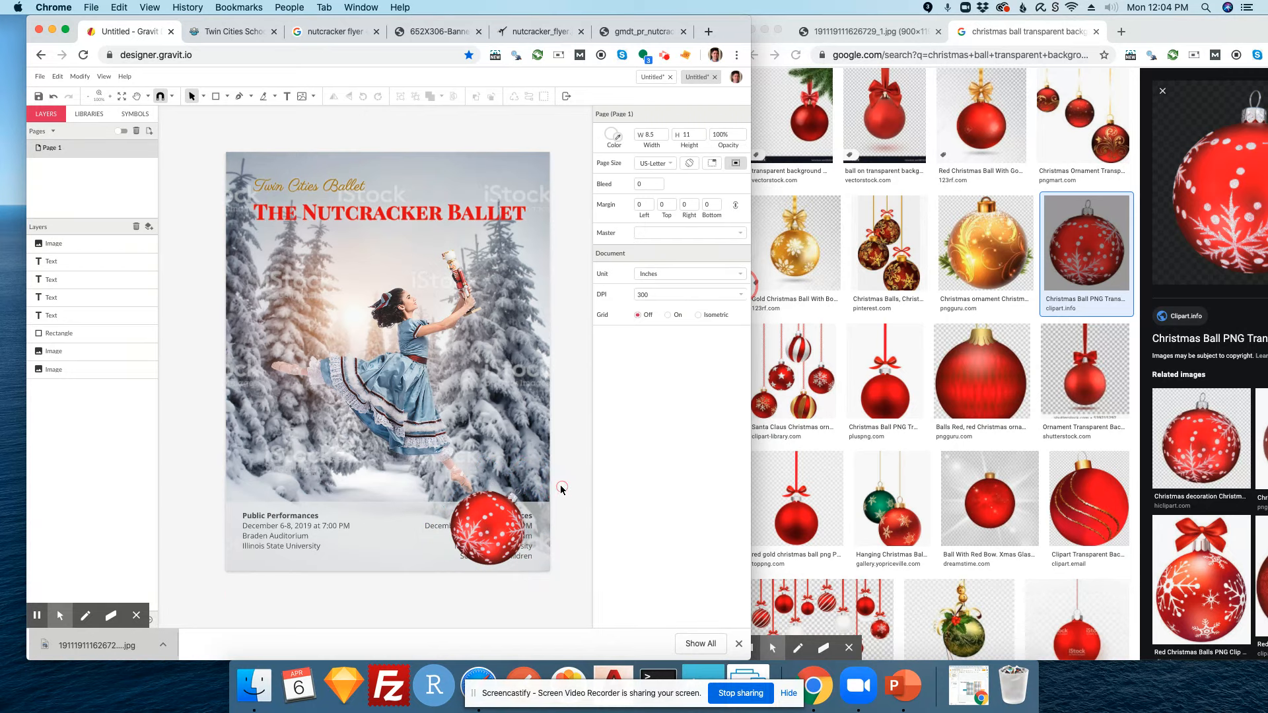
- Try shifting the School Performances text block left to clear the ornament, and return it to its original position
click(426, 524)
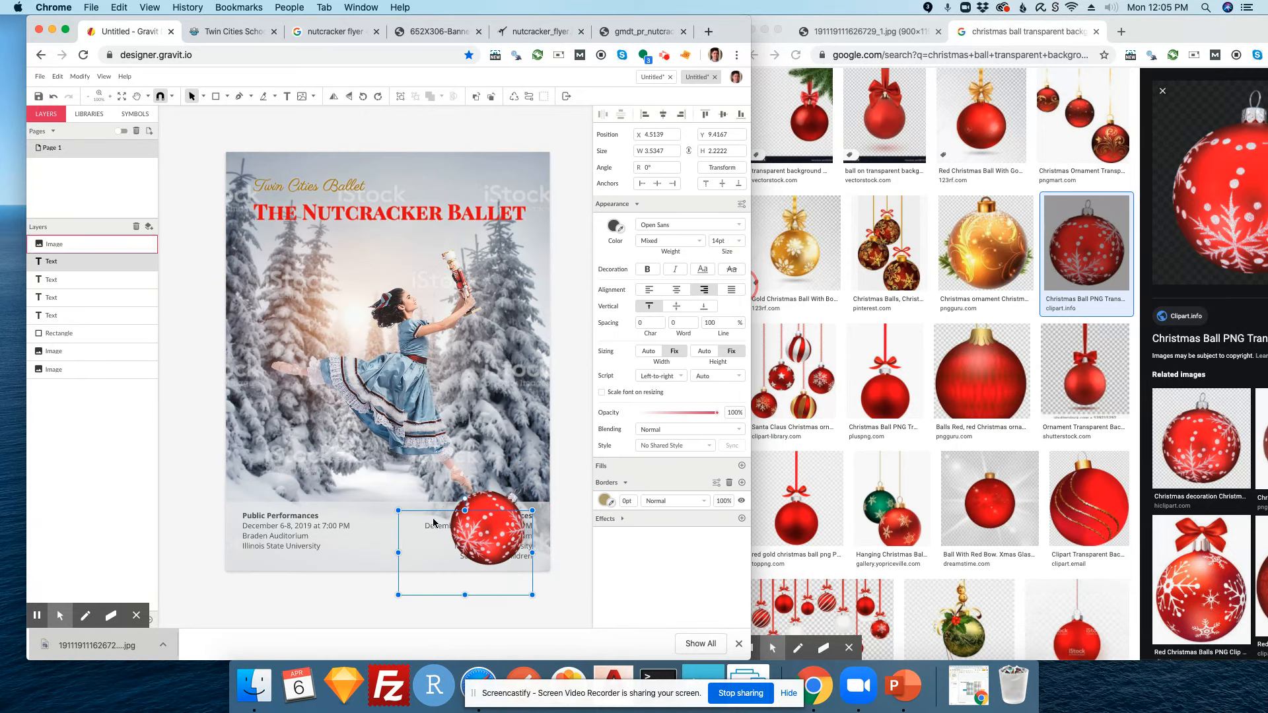
key(Left)
key(Left)
key(Left)
key(Left)
key(Left)
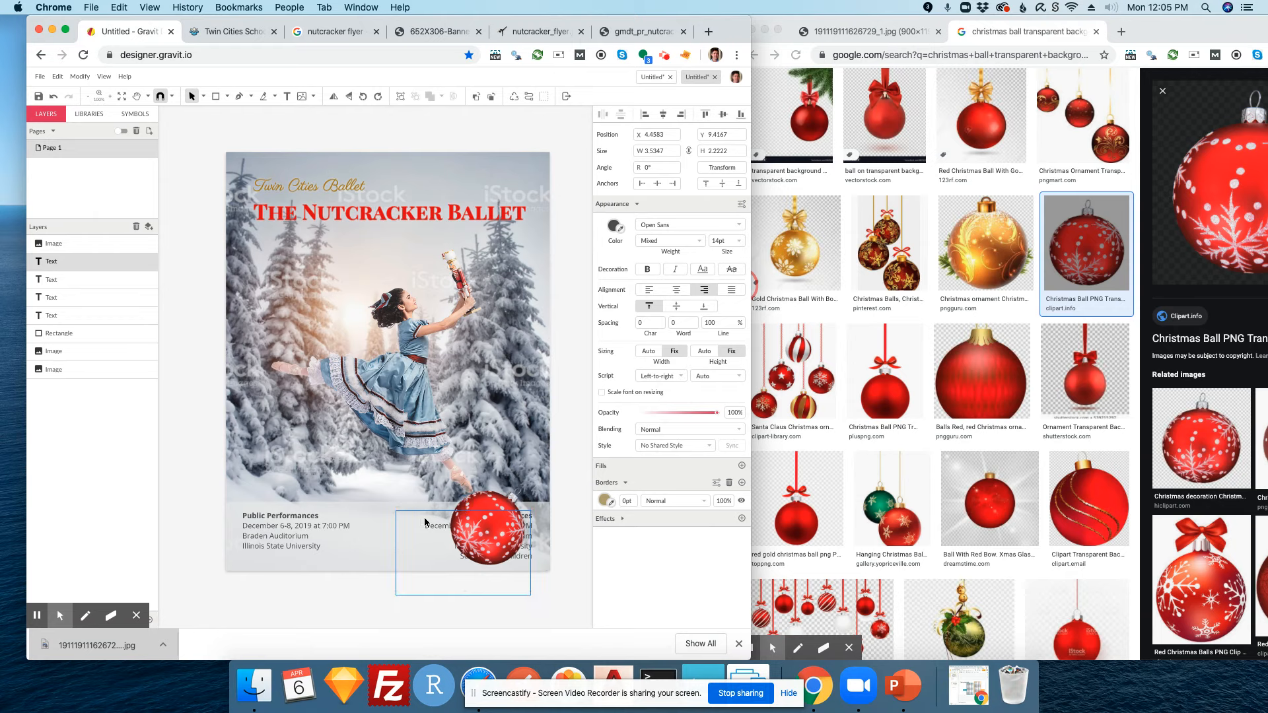
key(Left)
key(Left)
key(Left)
key(Left)
key(Left)
key(Left)
key(Right)
key(Right)
key(Right)
key(Right)
key(Right)
key(Right)
key(Right)
key(Right)
key(Right)
key(Right)
key(Right)
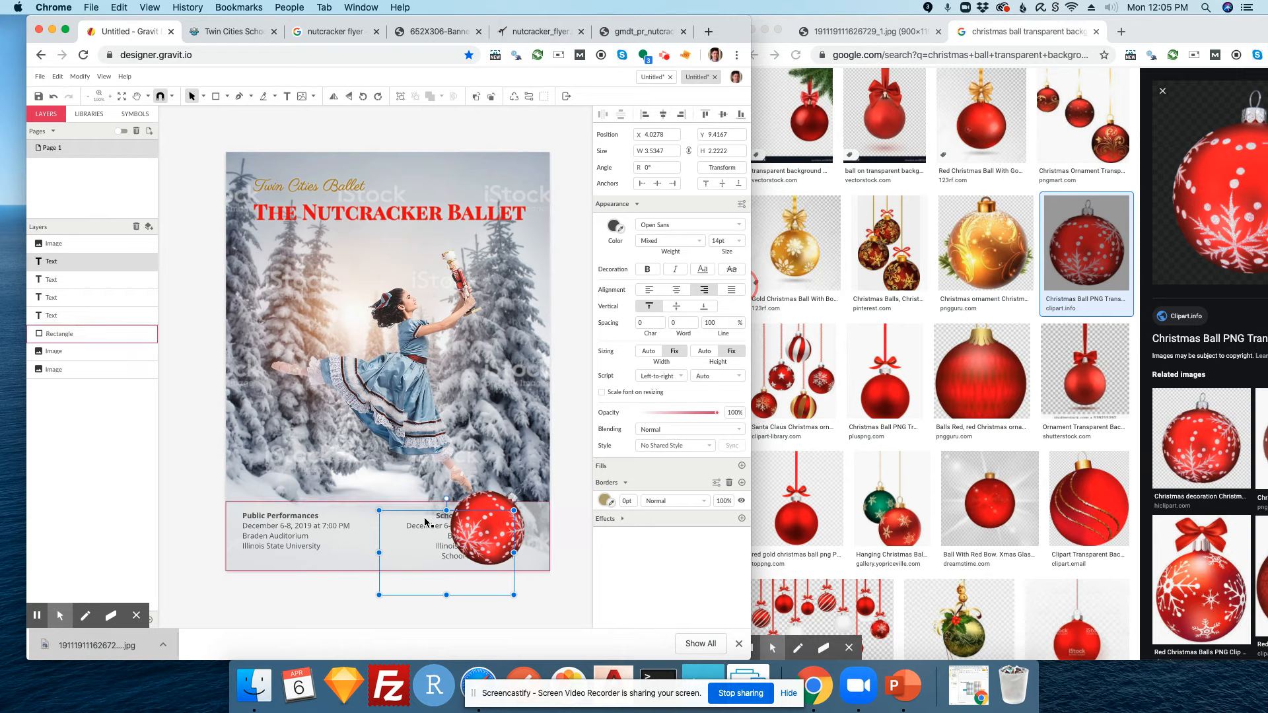
- Center the ornament between the two performance text blocks, scaled to about 1.8 in wide and tilted about -28.9°
drag(495, 522, 387, 527)
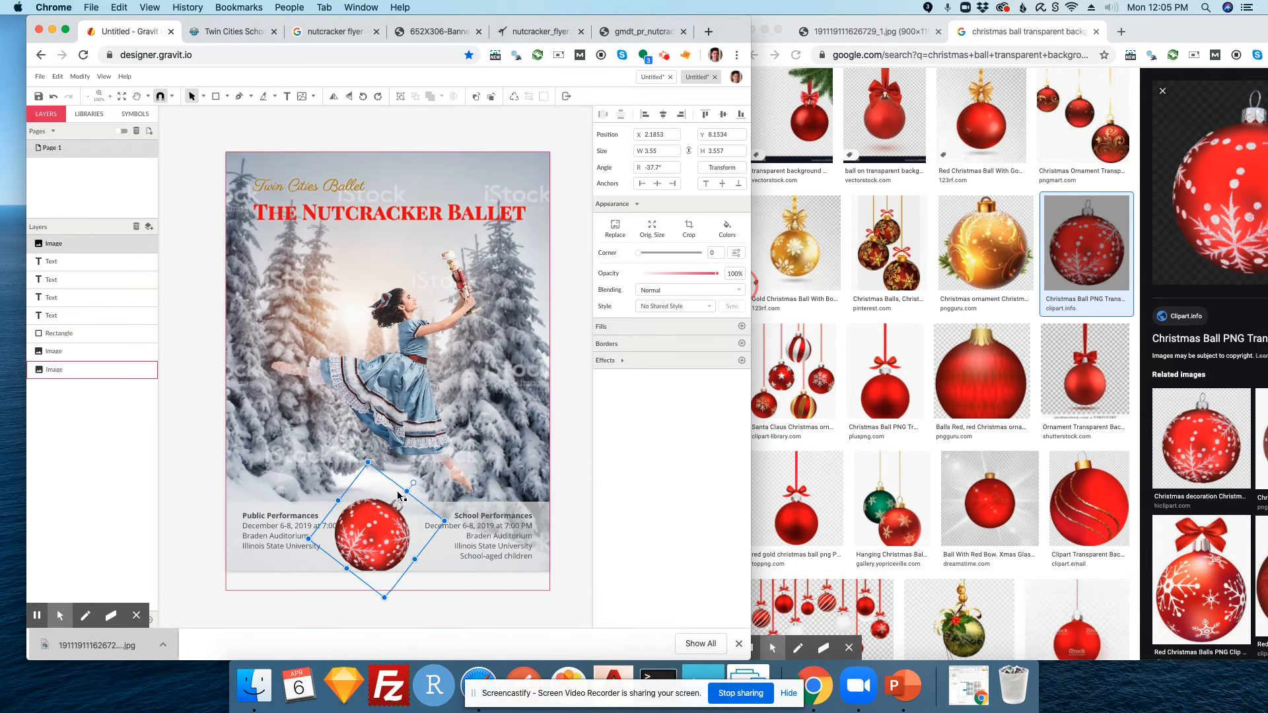
drag(412, 486, 369, 502)
drag(382, 546, 389, 533)
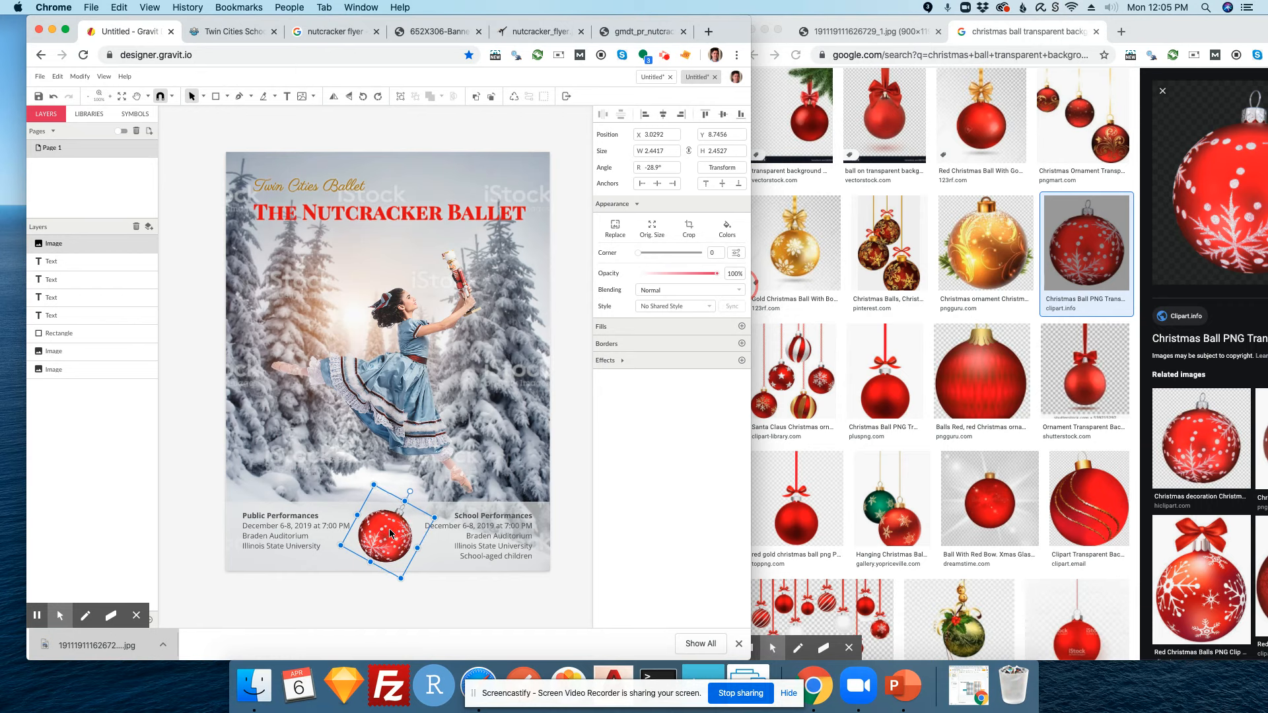
drag(372, 483, 386, 536)
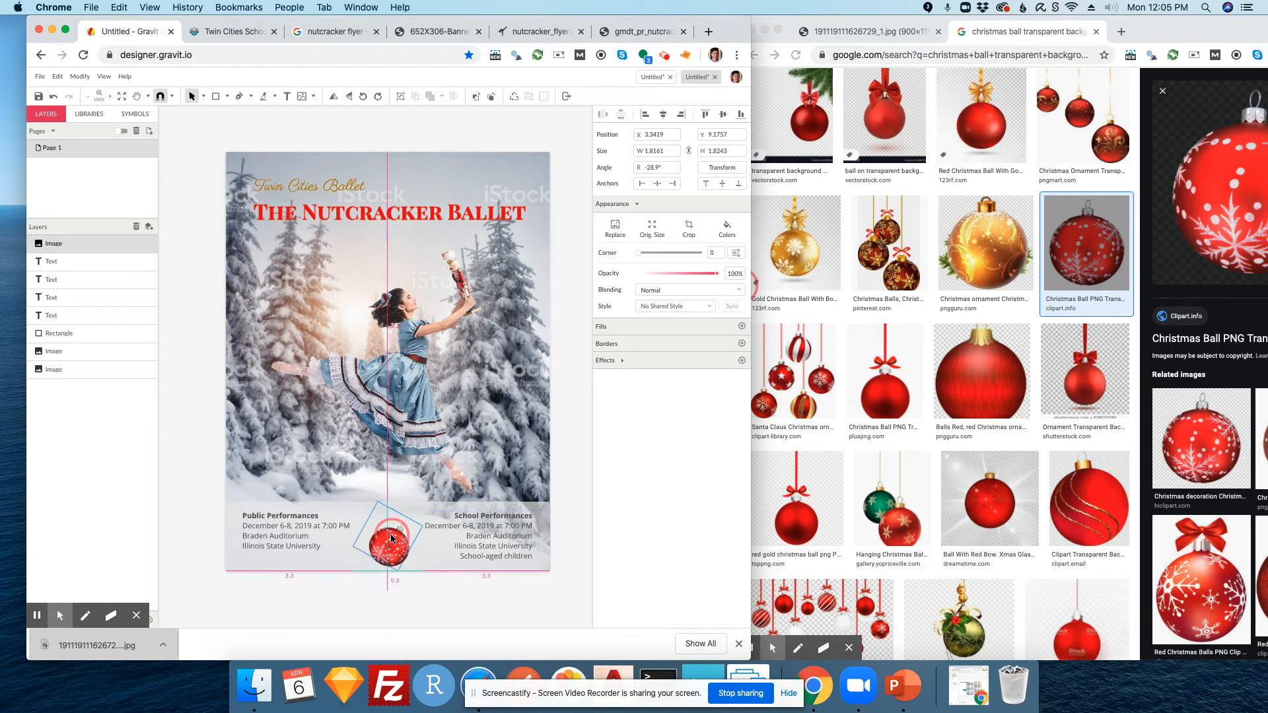
click(558, 515)
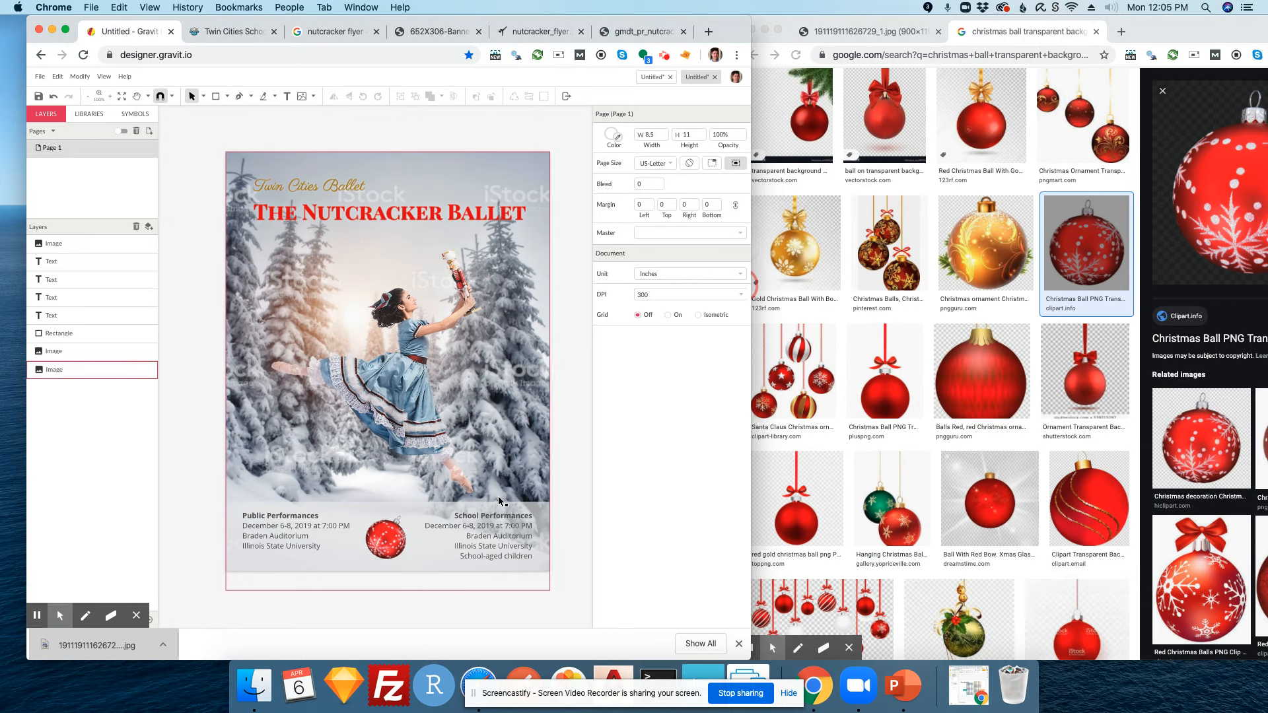
- Reduce the Christmas ball ornament's opacity to 85%
click(378, 534)
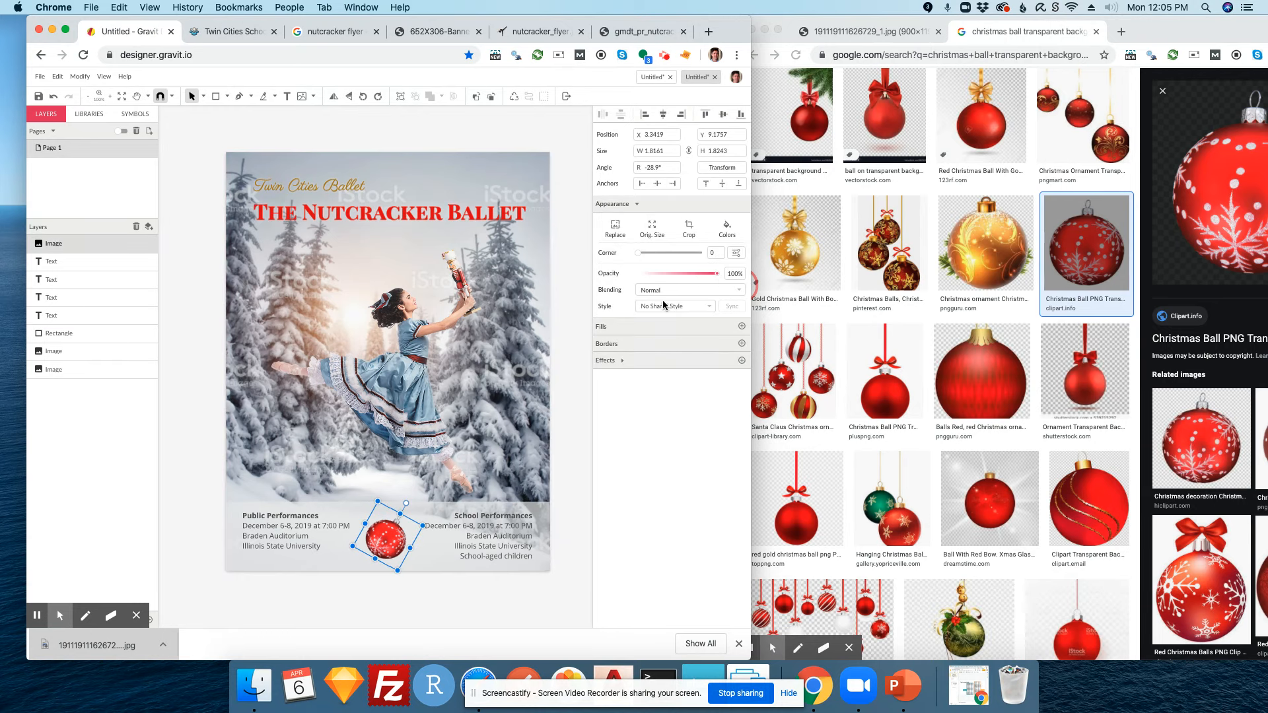
click(705, 275)
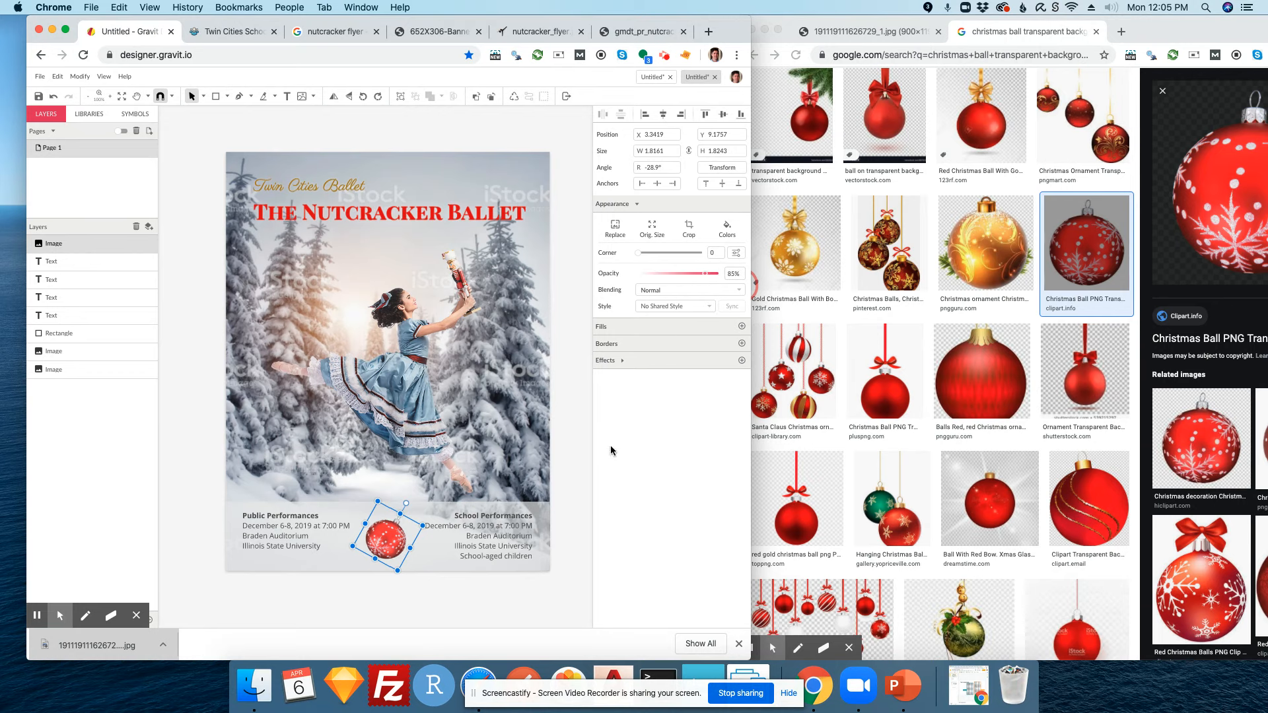
click(564, 473)
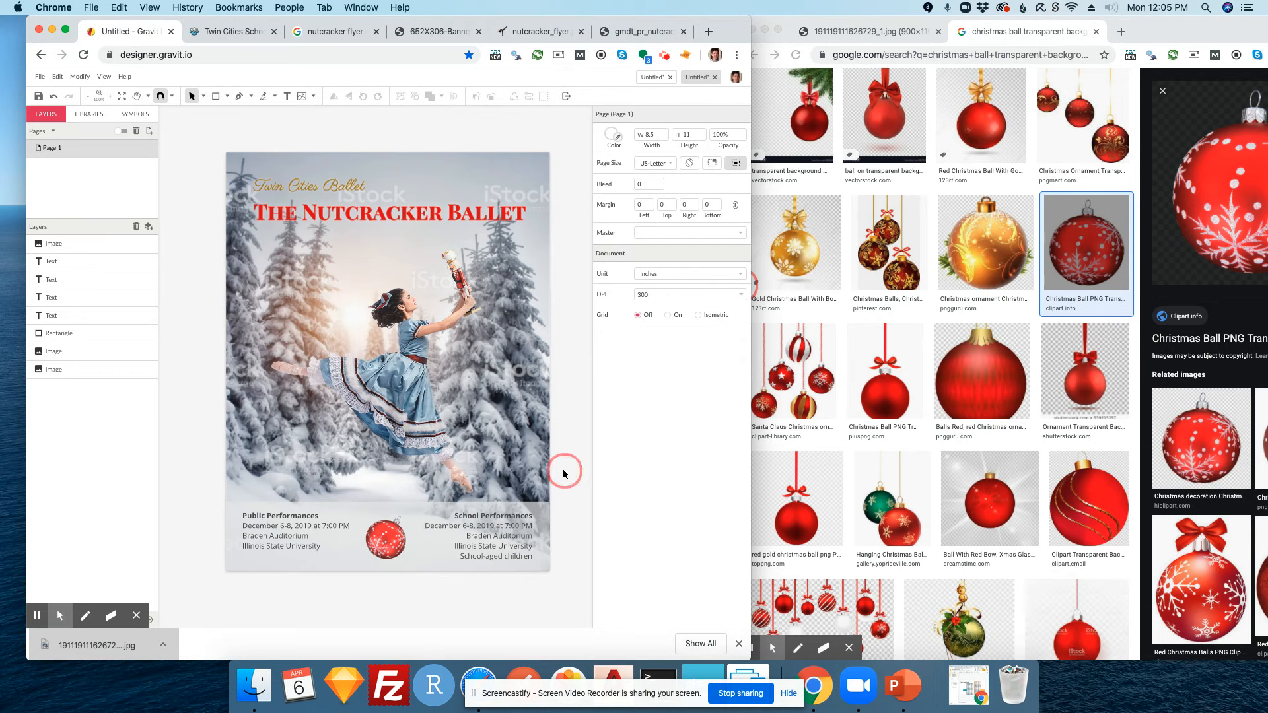
- Look through the most used effects available for the Christmas ball ornament without applying one
click(386, 550)
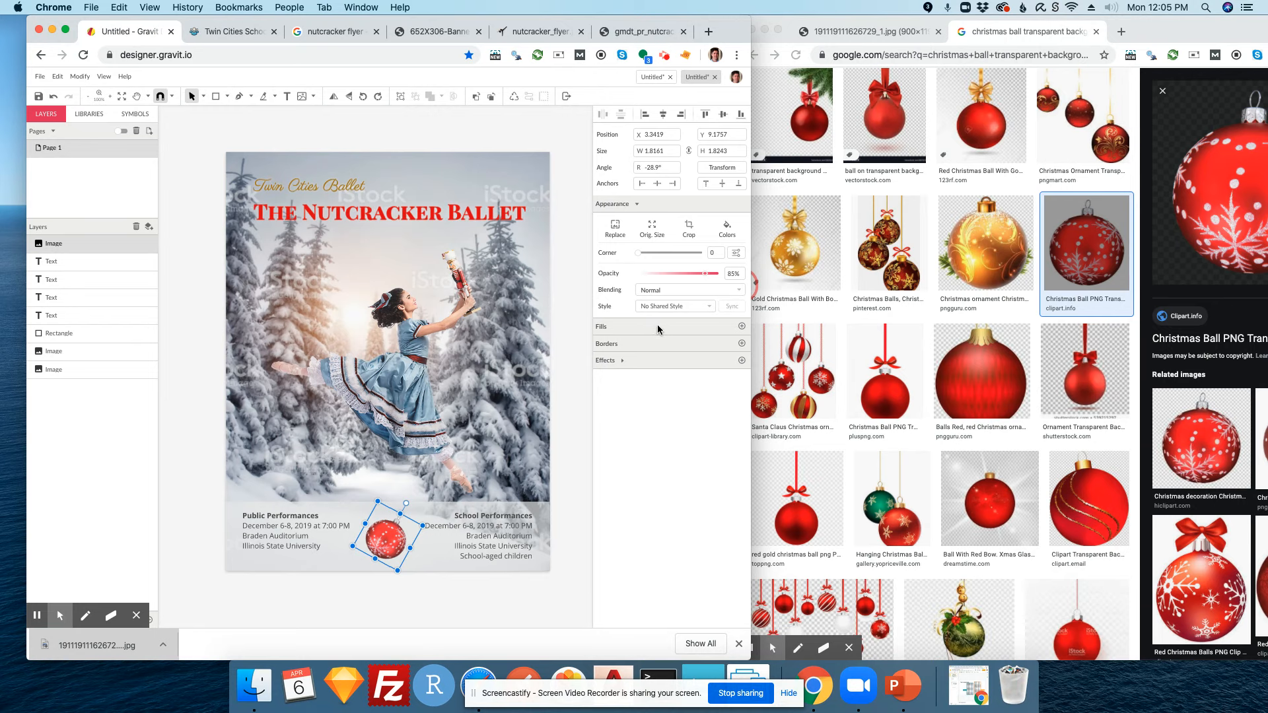
click(741, 361)
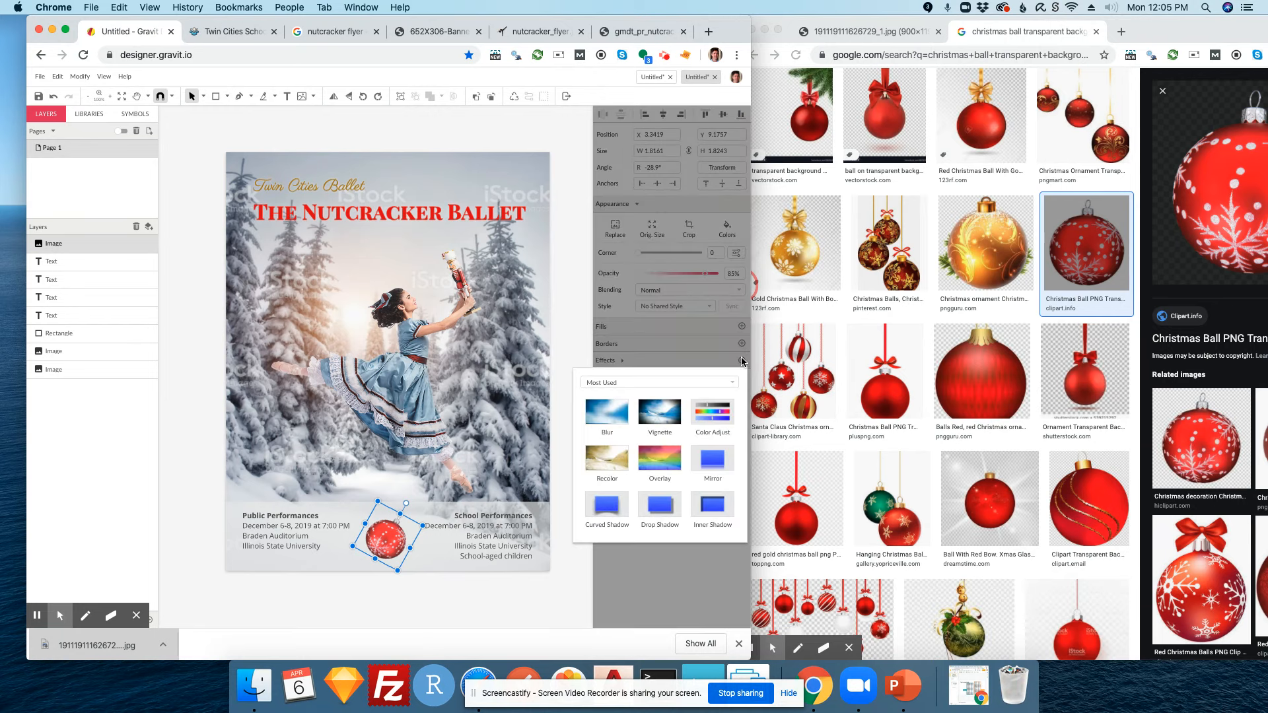
click(741, 361)
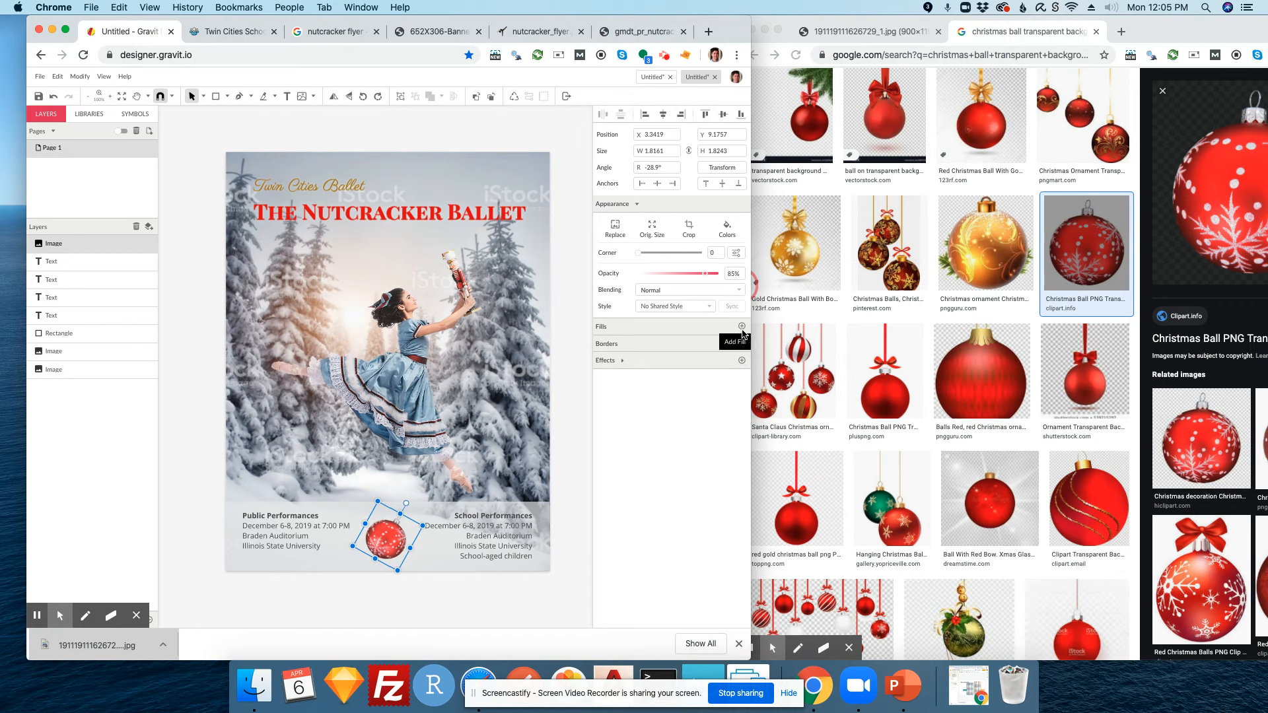
- Try adding two black fills to the Christmas ball ornament, and hide both of them
click(741, 326)
click(742, 328)
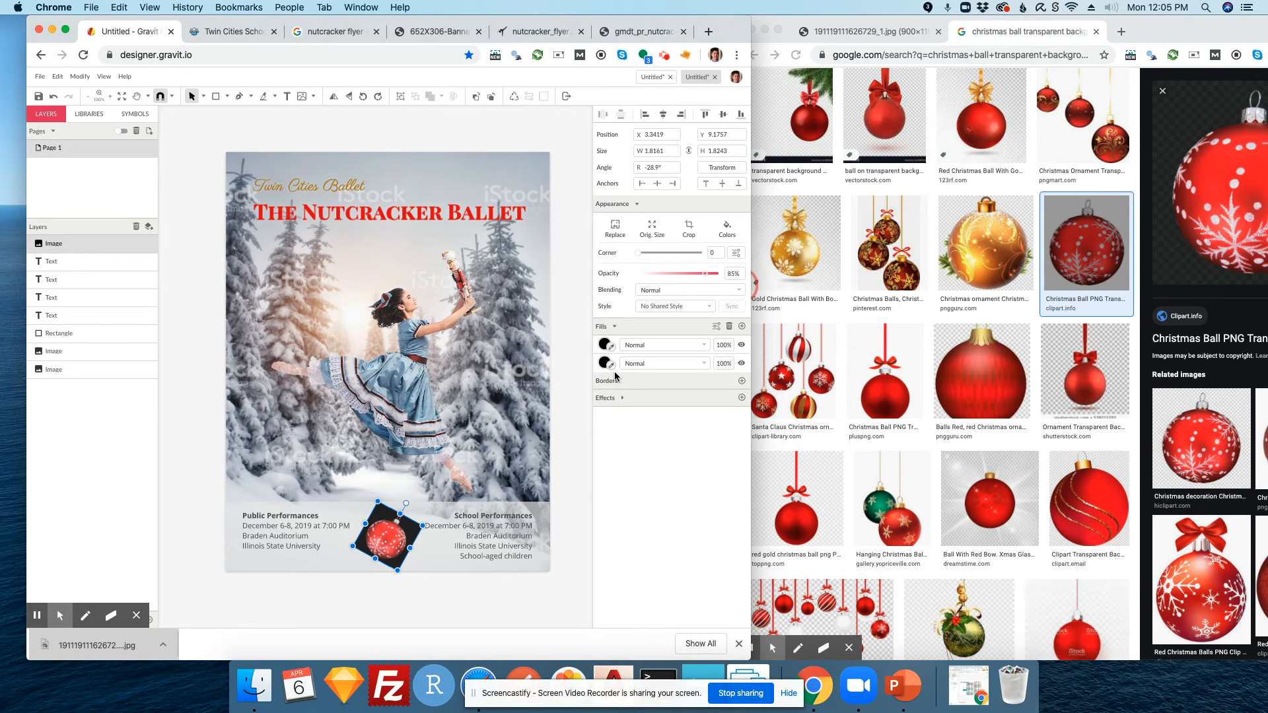
click(740, 345)
click(741, 363)
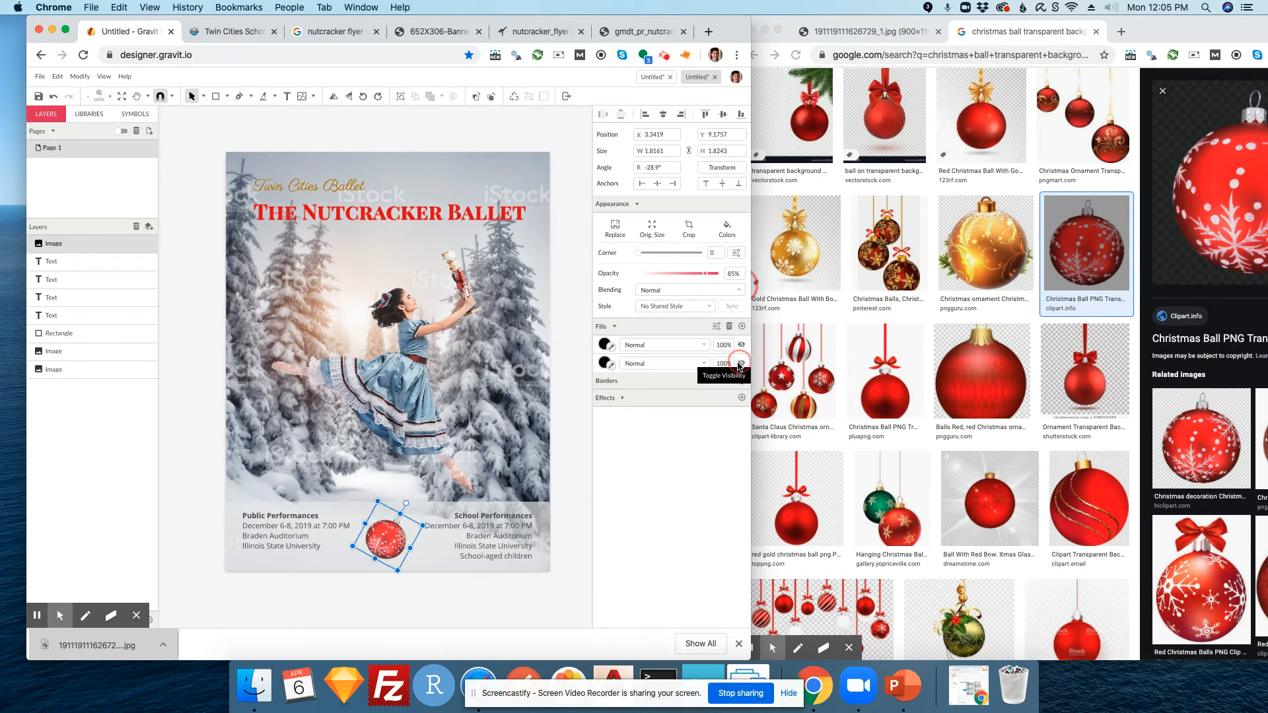
click(560, 524)
click(381, 540)
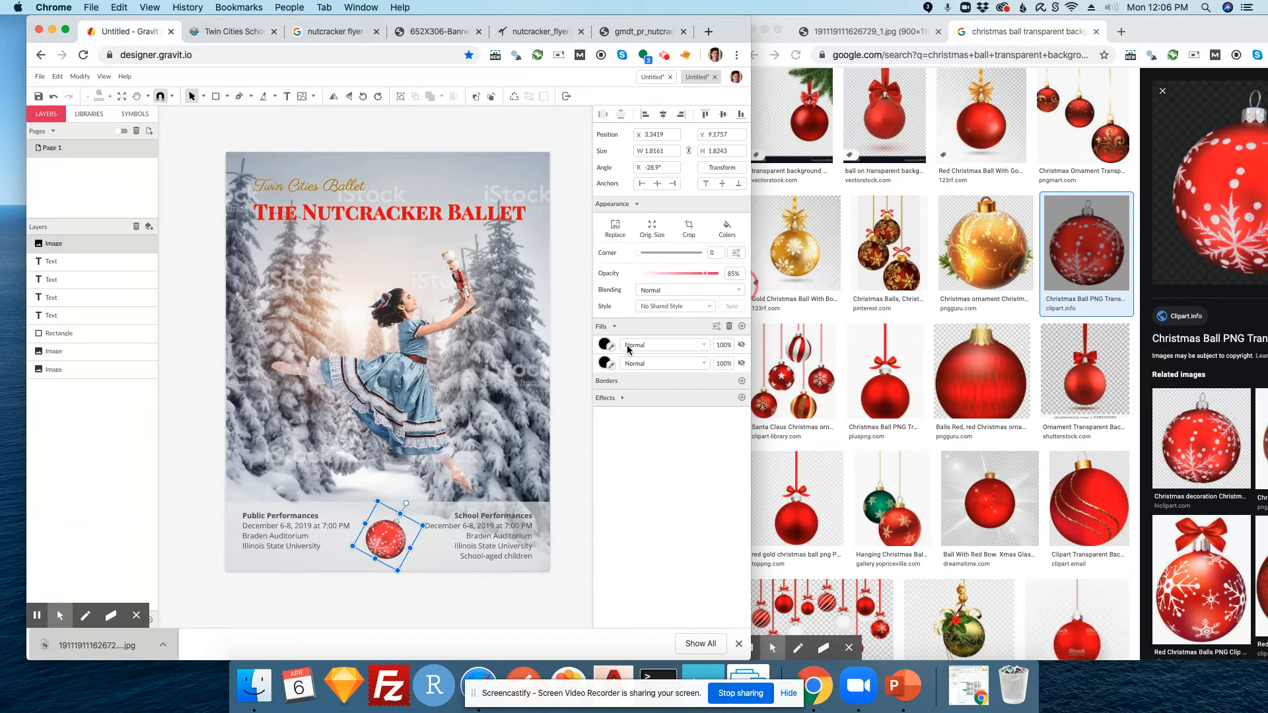
- Add an inner shadow to the Christmas ball ornament, sampling its color from the pale flyer area beside the ornament
click(623, 398)
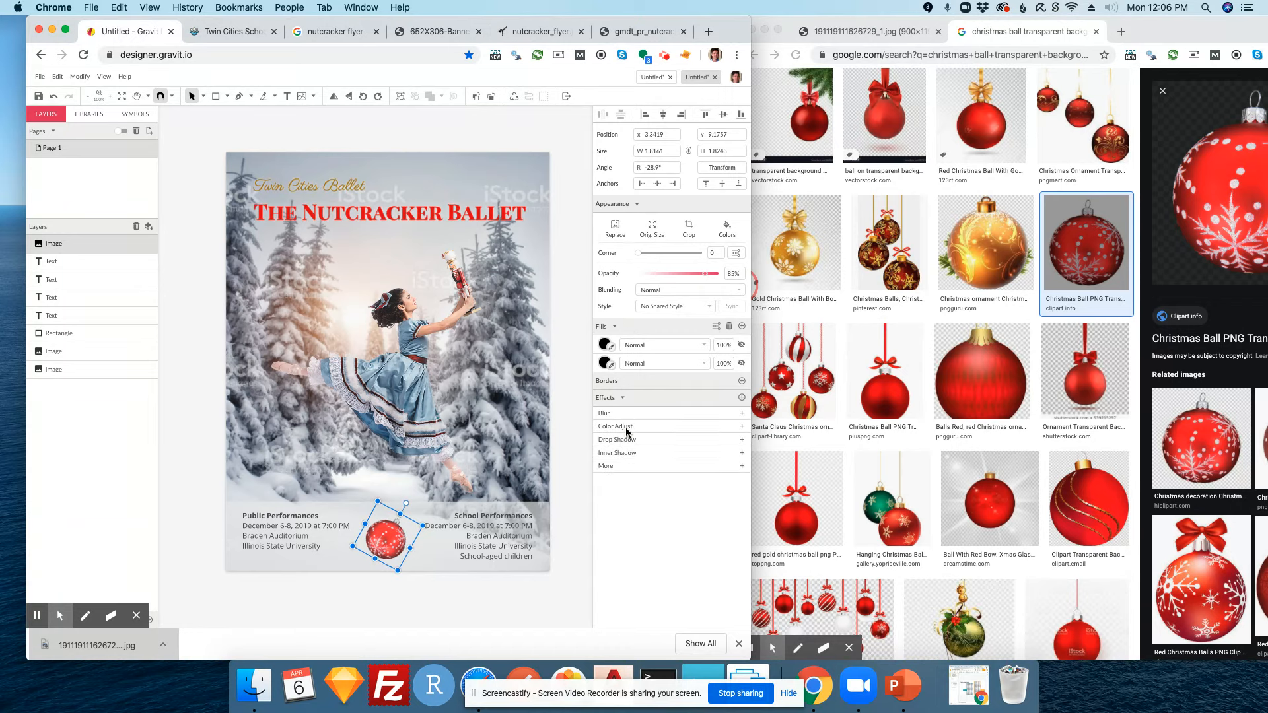
click(625, 455)
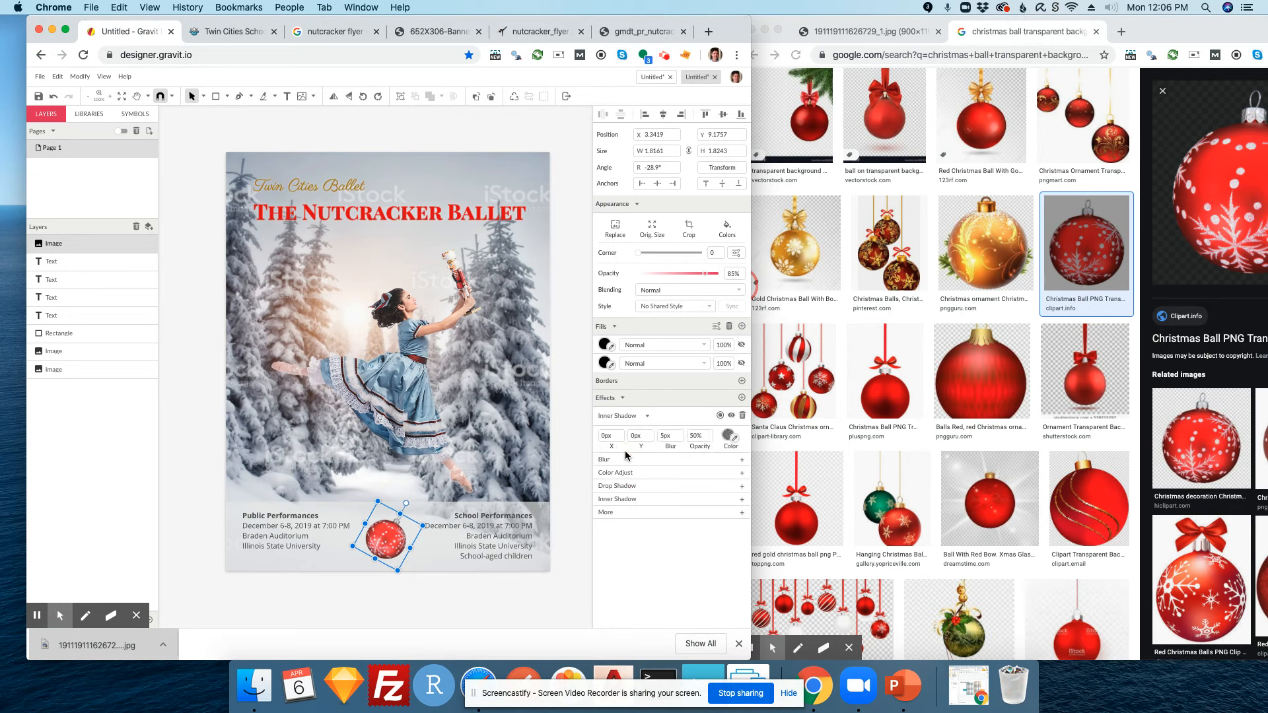
click(730, 437)
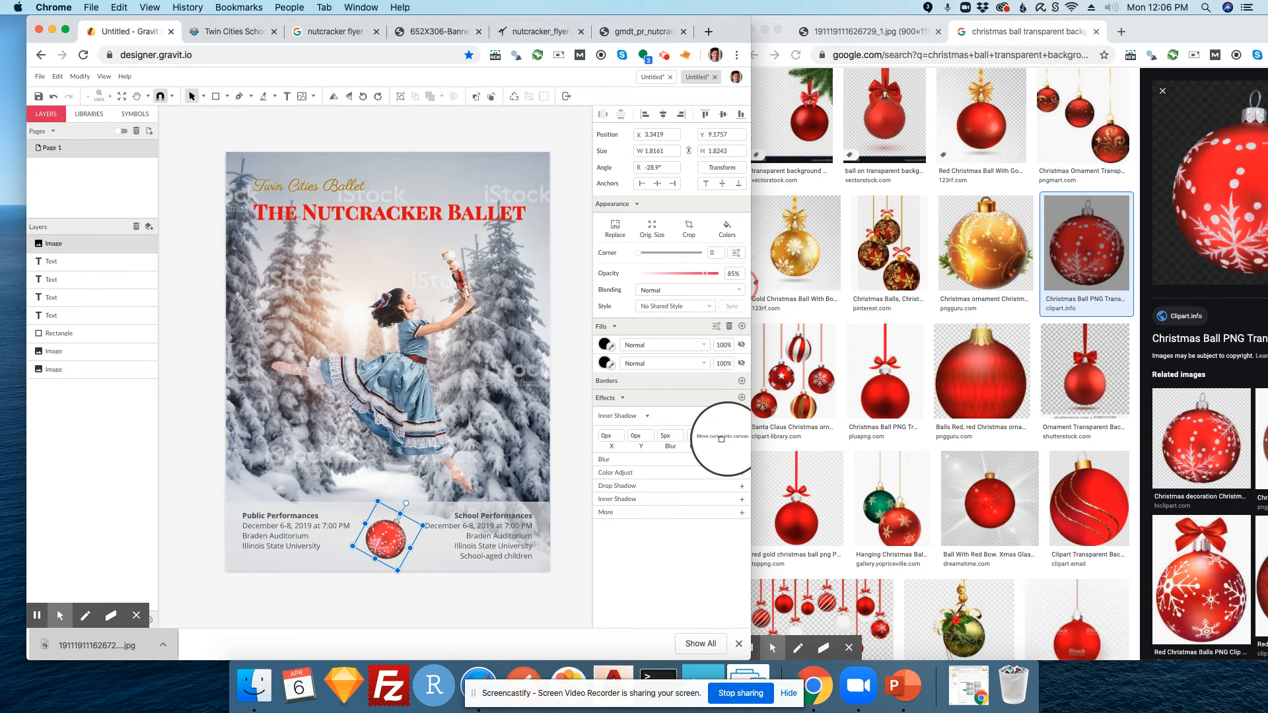
click(422, 565)
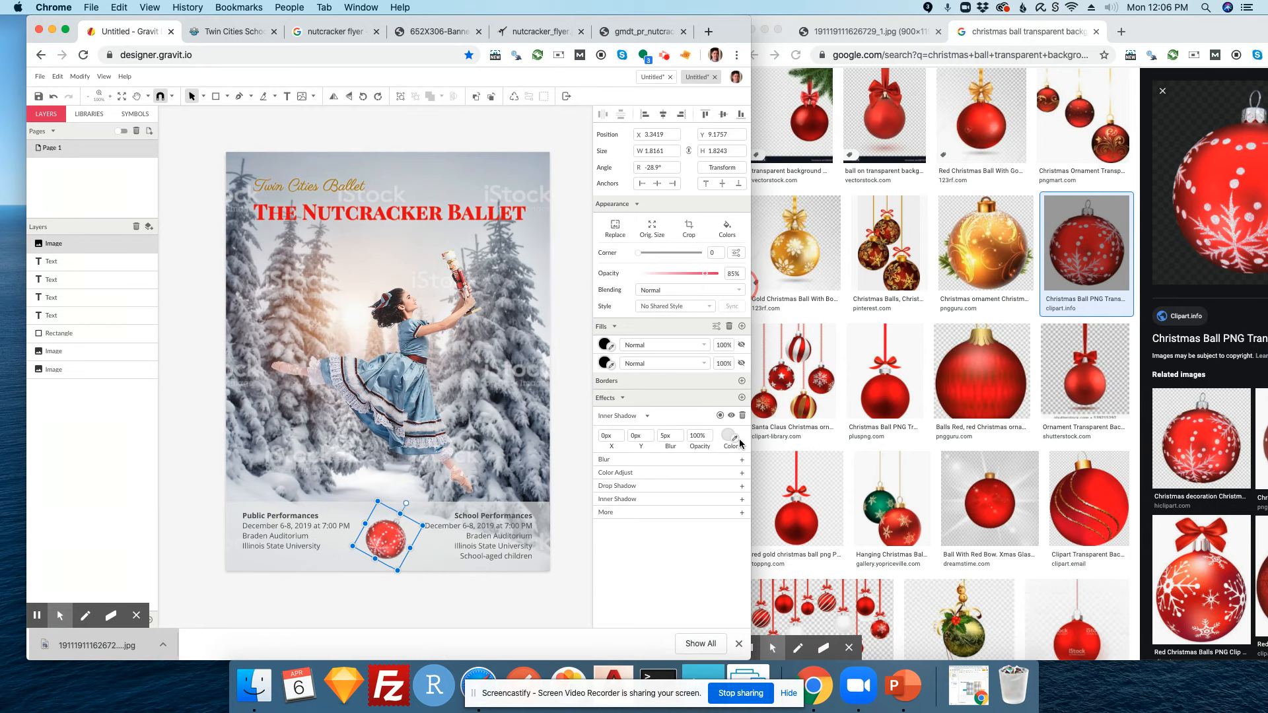
click(572, 527)
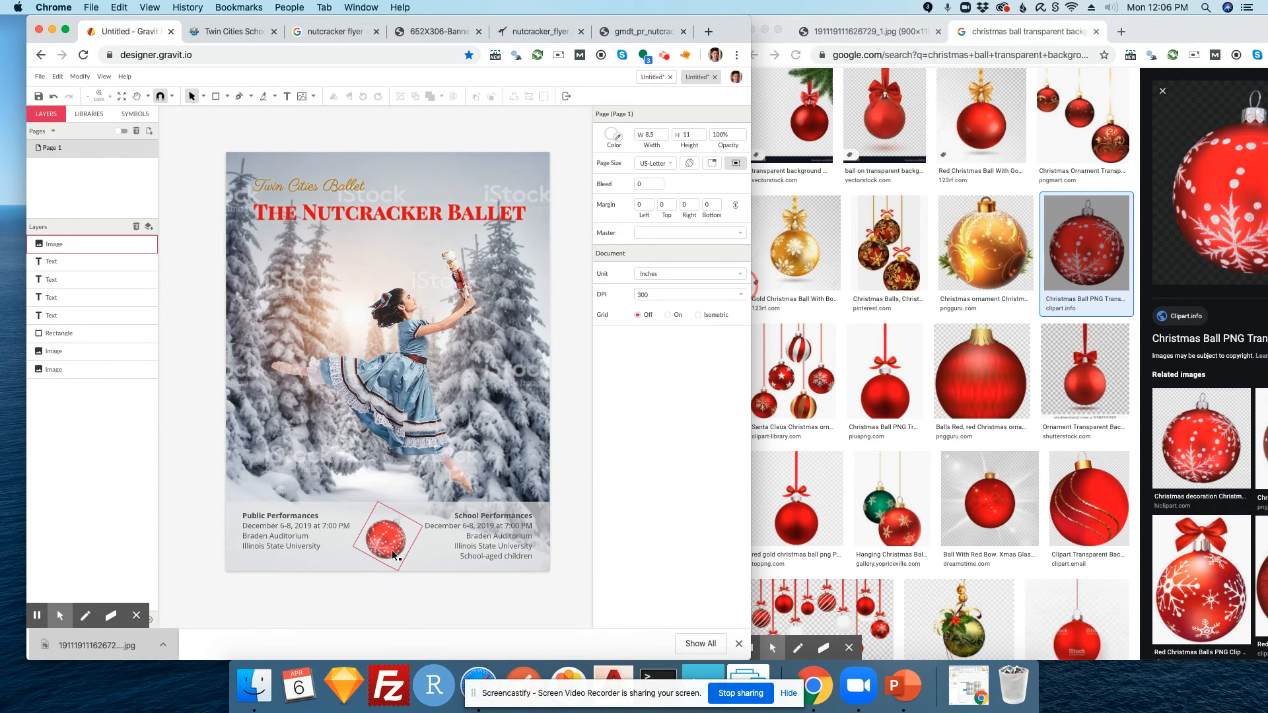
- Delete the red Christmas ball ornament from between the two performance text blocks
click(391, 551)
click(559, 510)
click(400, 550)
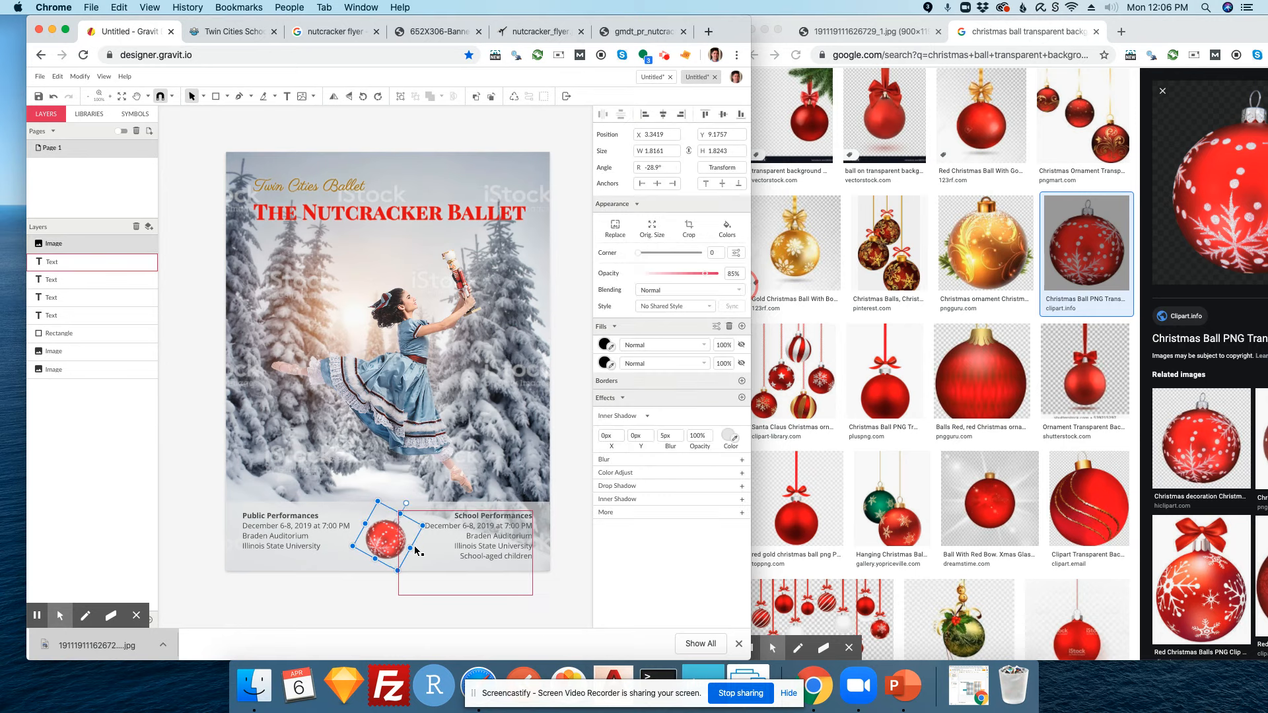
key(Delete)
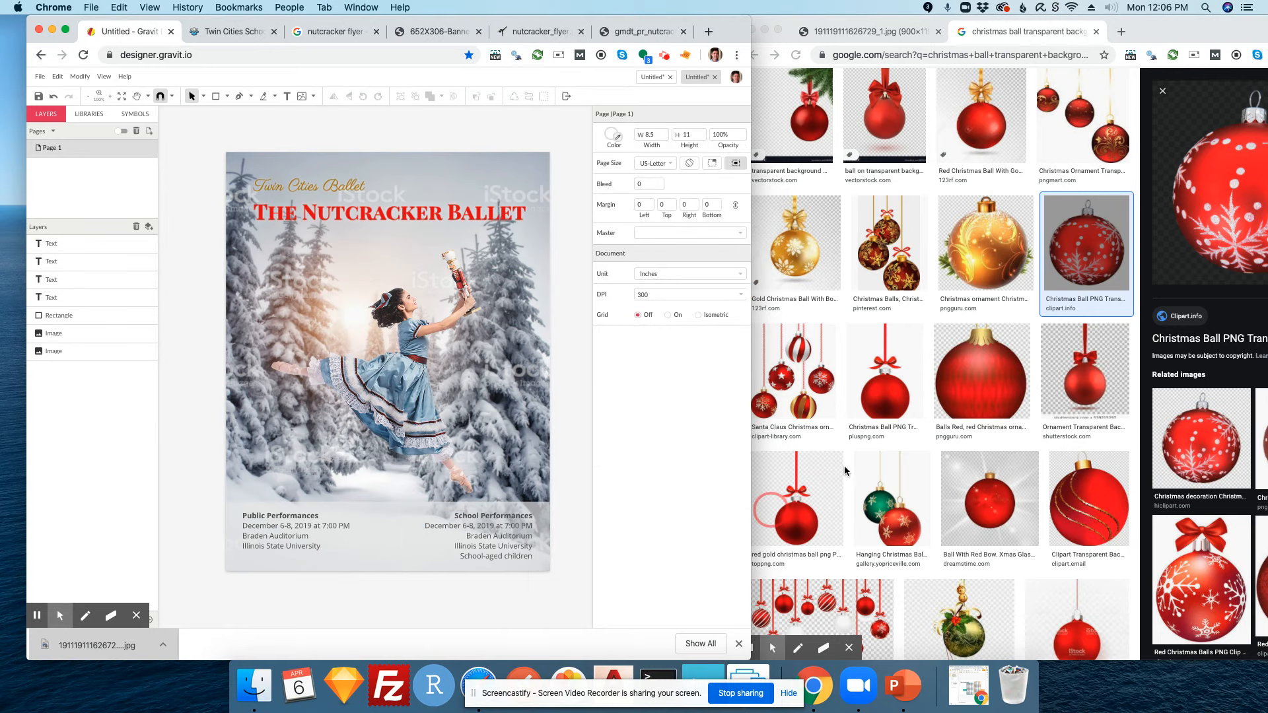
- Browse the red ornament results, and search Google Images for "christmas ball transparent background gold"
scroll(1005, 471, down, 3)
scroll(1017, 462, down, 6)
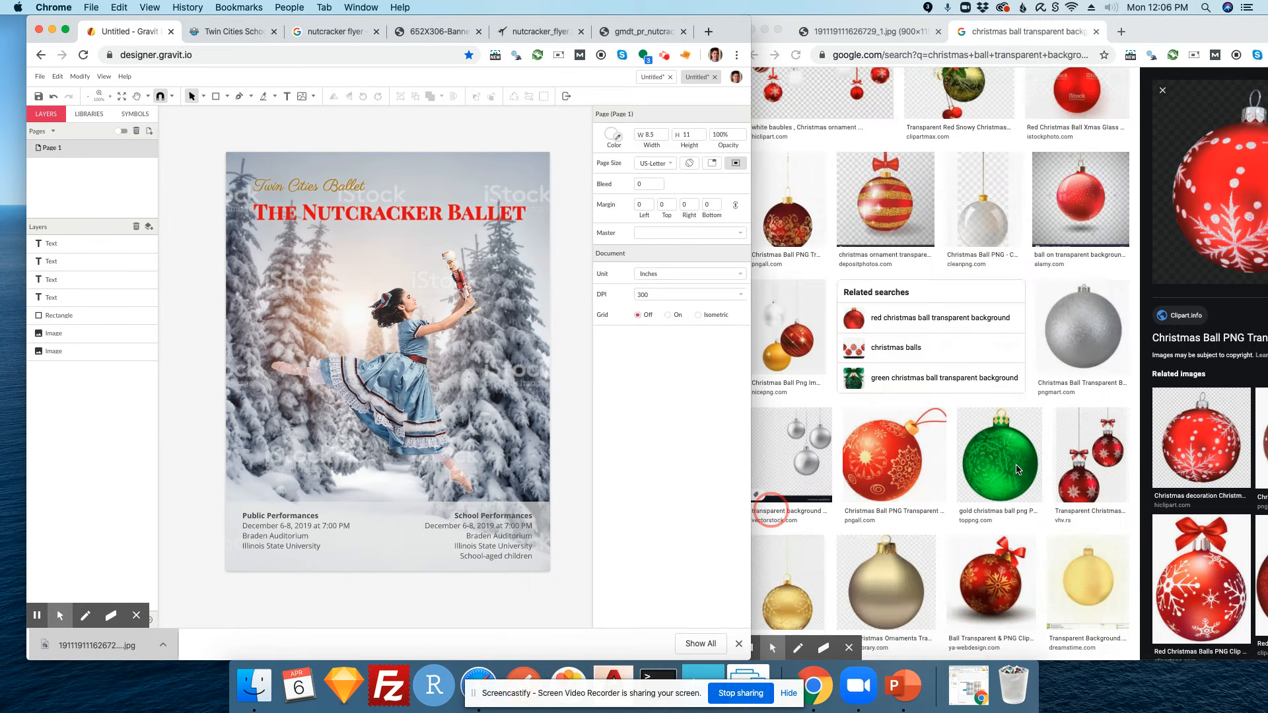
scroll(1015, 470, up, 10)
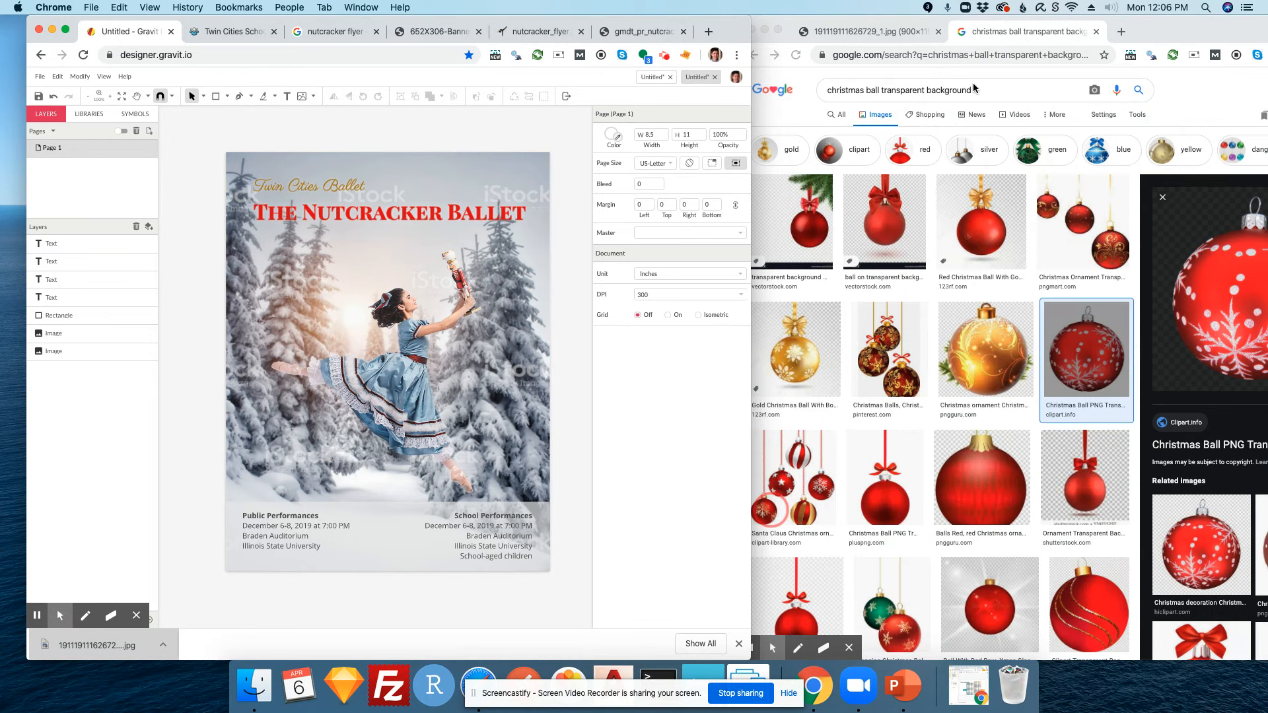
click(973, 82)
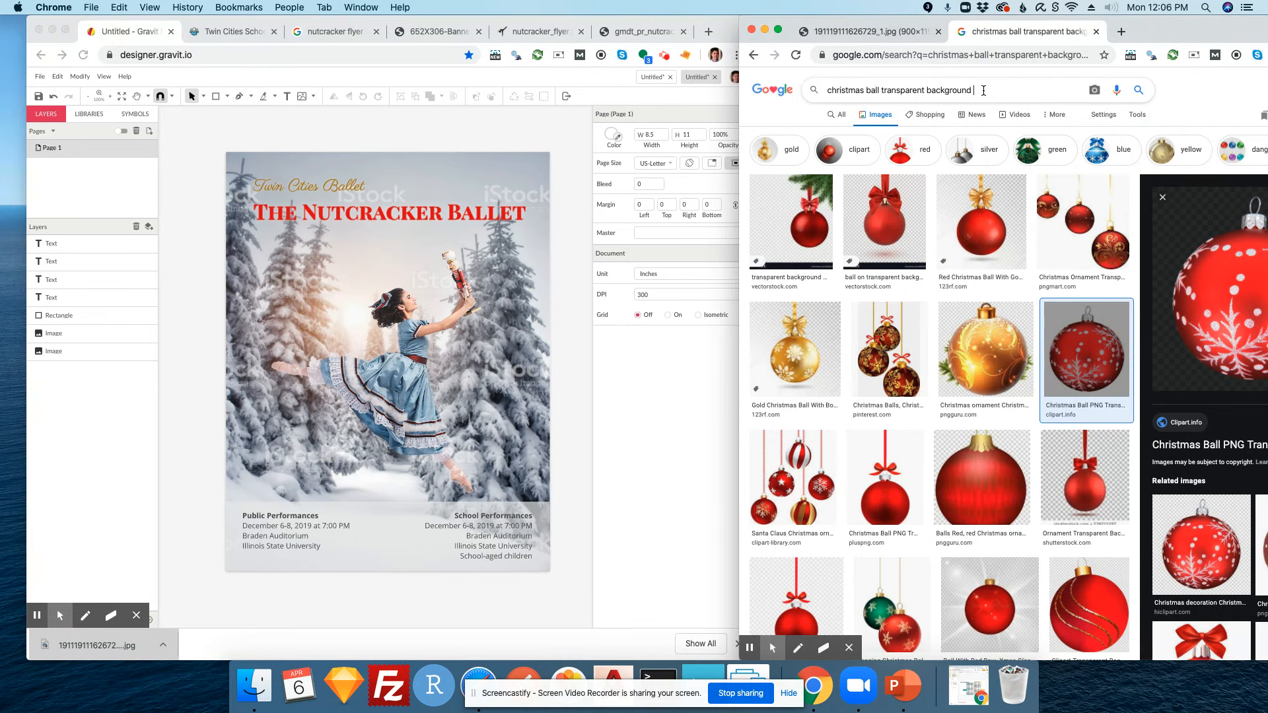
text(gold)
key(Return)
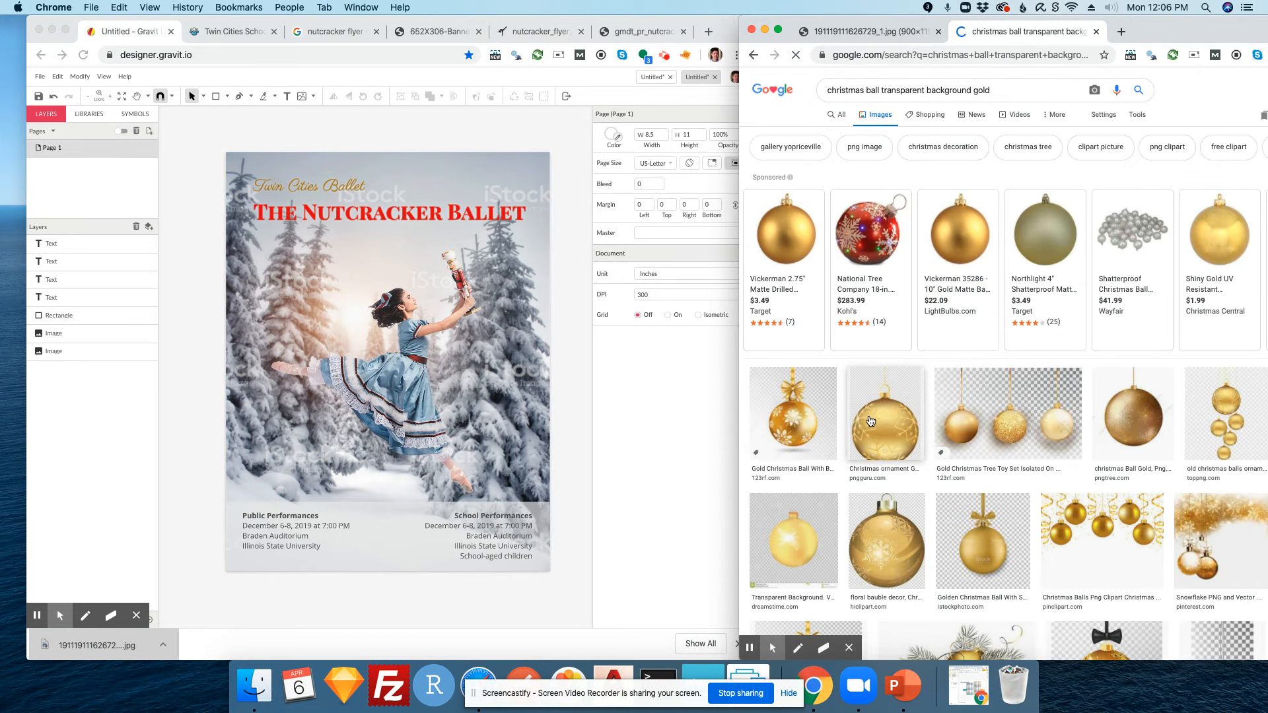
- Try copying the Vickerman 2.75" matte gold ball image into the flyer, and undo the paste
scroll(888, 456, down, 1)
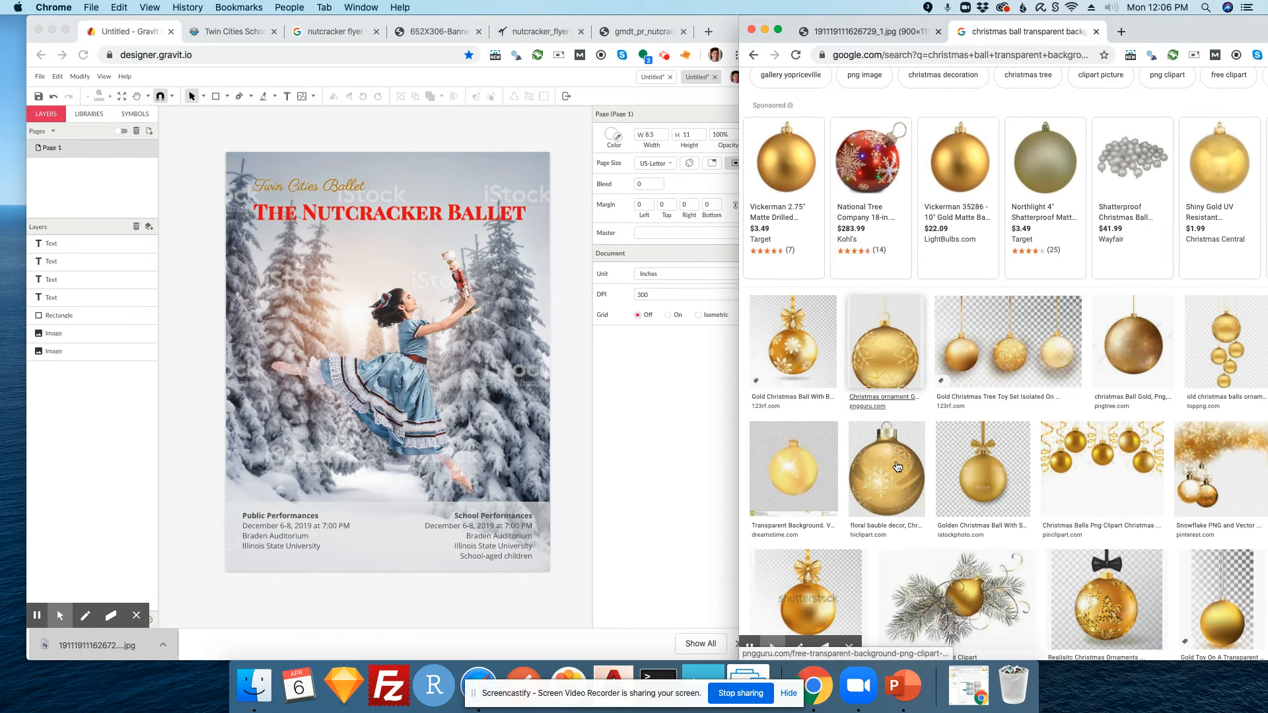
scroll(897, 467, down, 2)
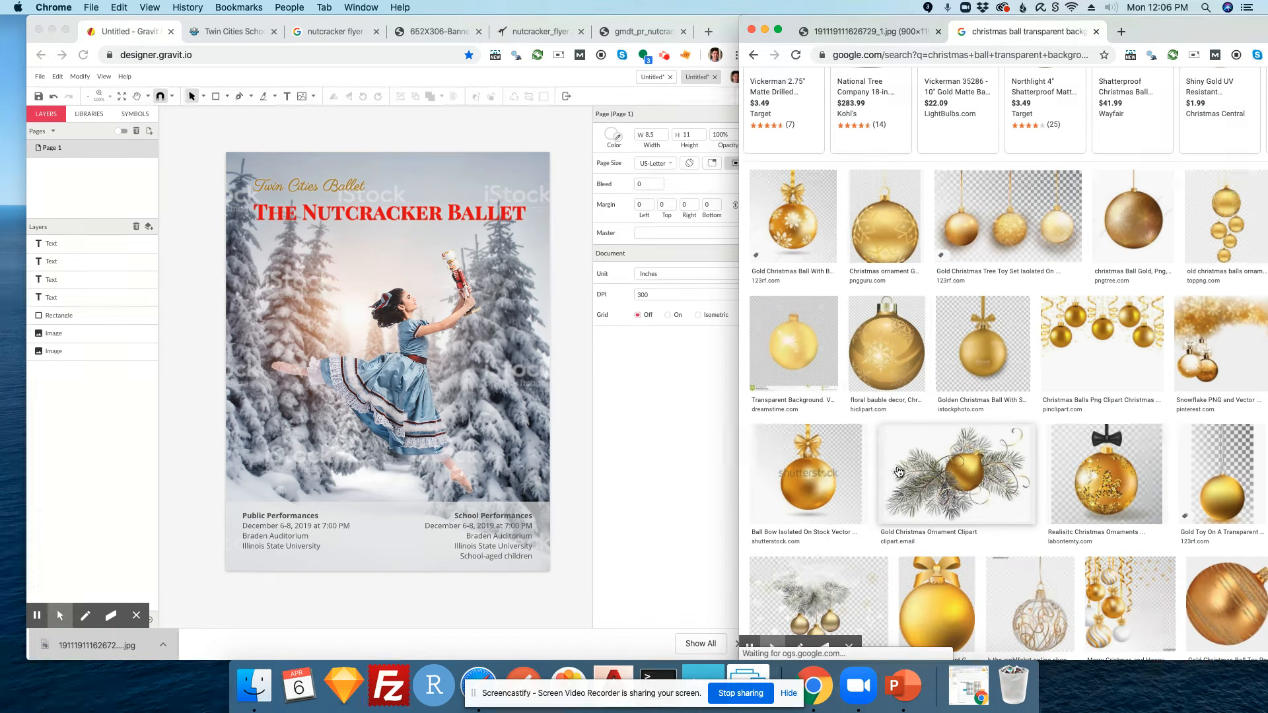
scroll(898, 471, up, 3)
scroll(899, 479, down, 1)
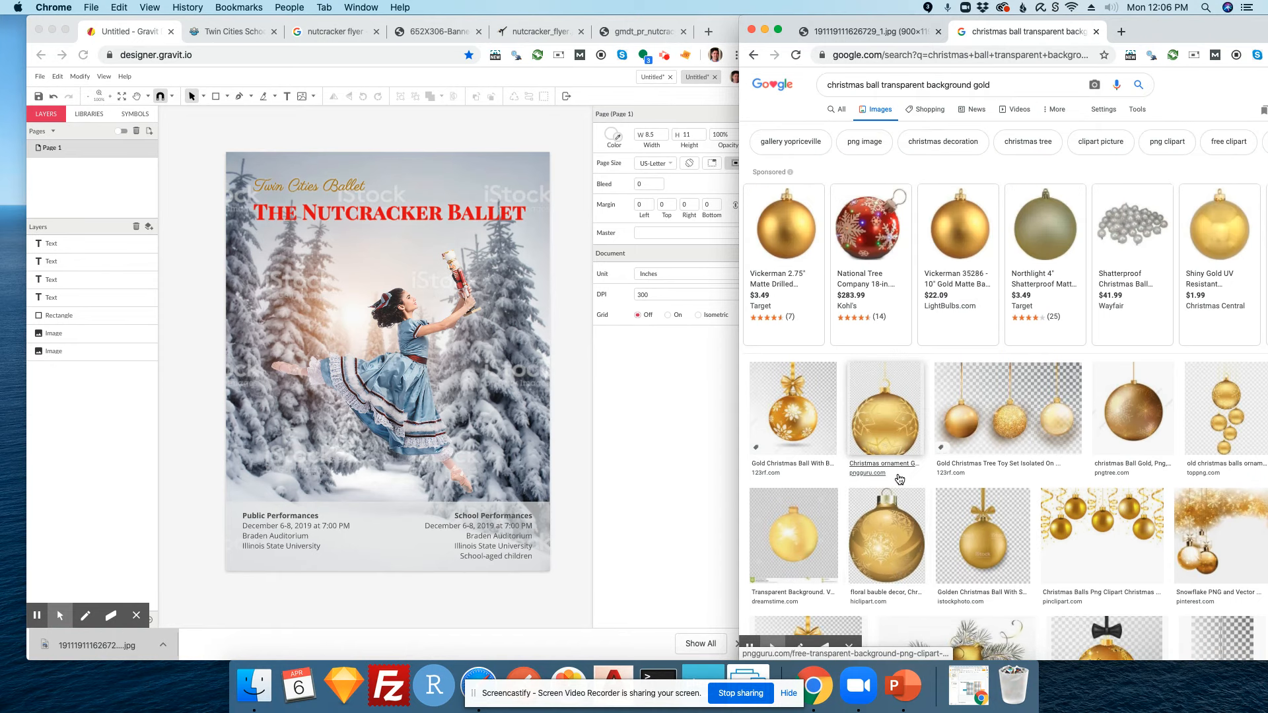
right_click(781, 236)
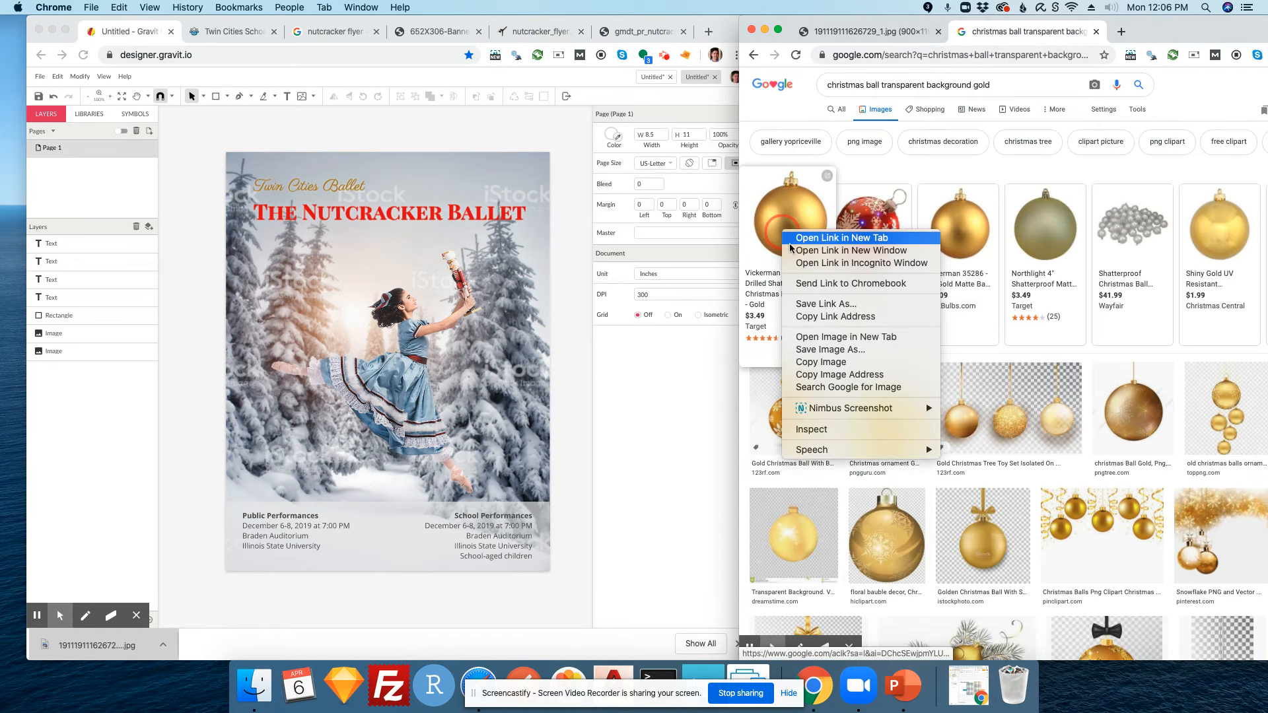
click(833, 362)
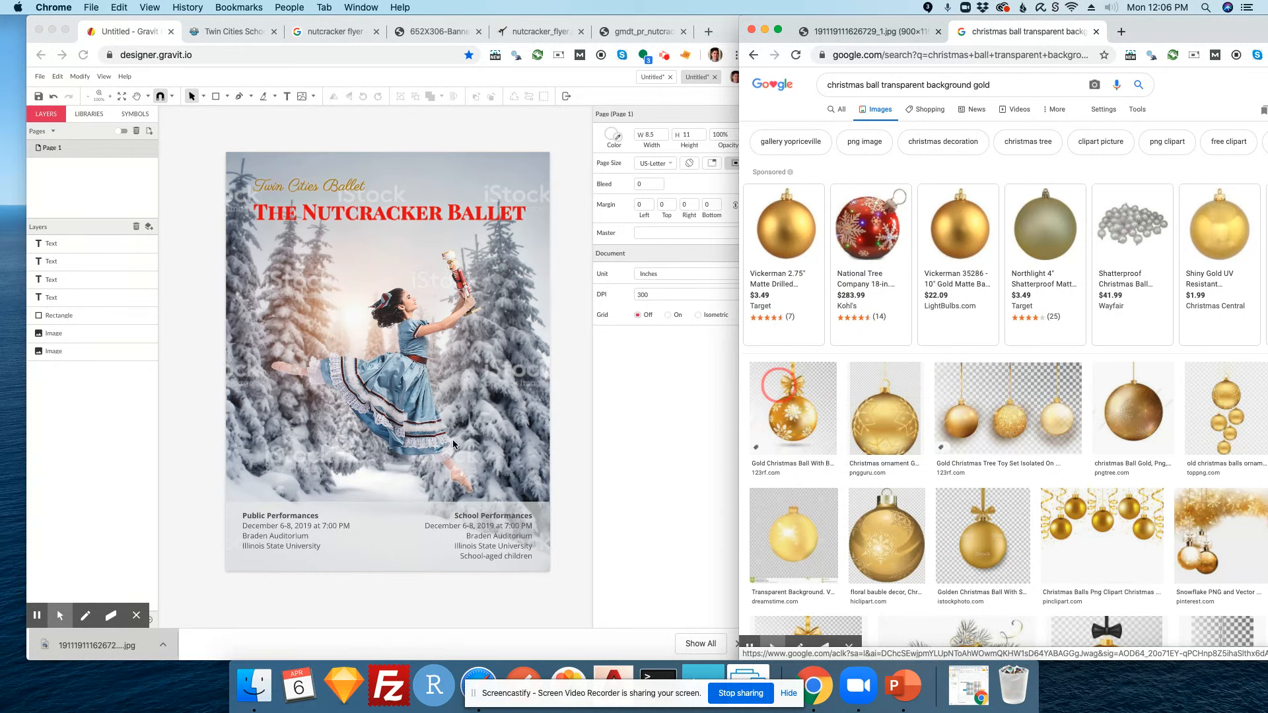
click(511, 453)
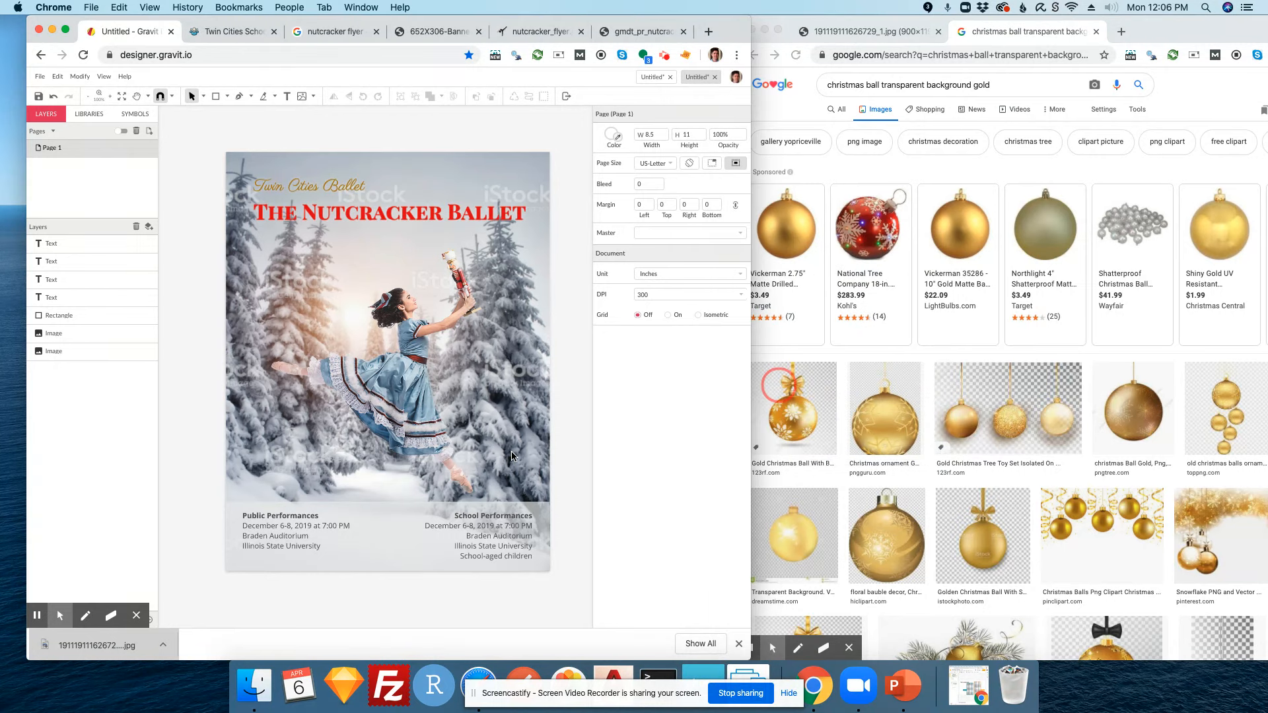
key(super+v)
key(super+z)
- Browse the gold ornament results, previewing the plain gold pngitem ball and its related "Ornaments Clipart" gold ball
scroll(1011, 386, down, 5)
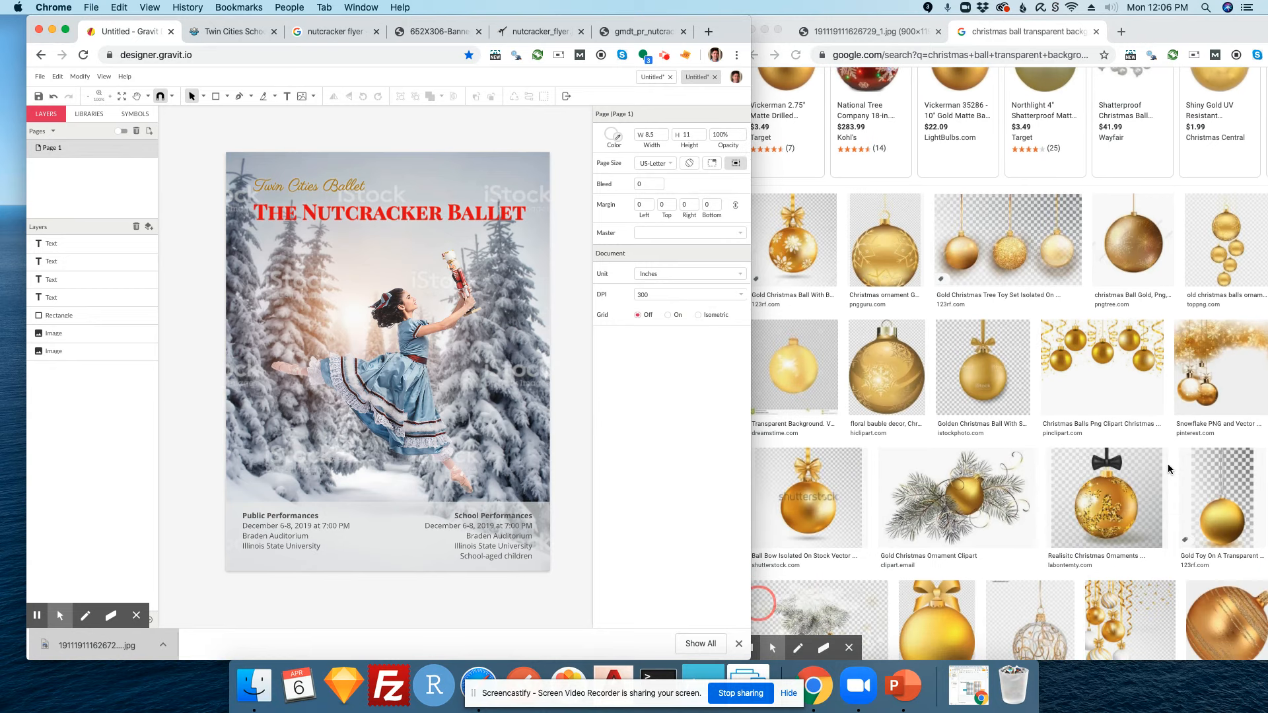
click(1159, 438)
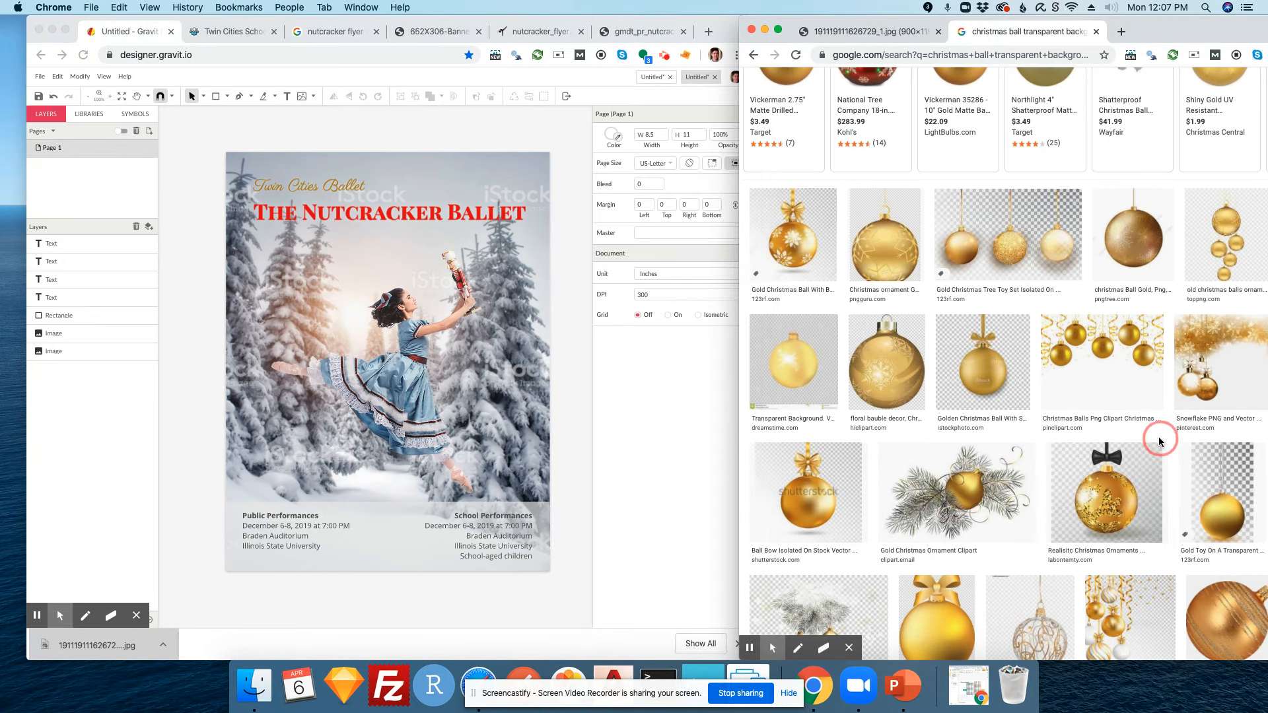
scroll(1158, 444, down, 8)
scroll(1157, 444, down, 5)
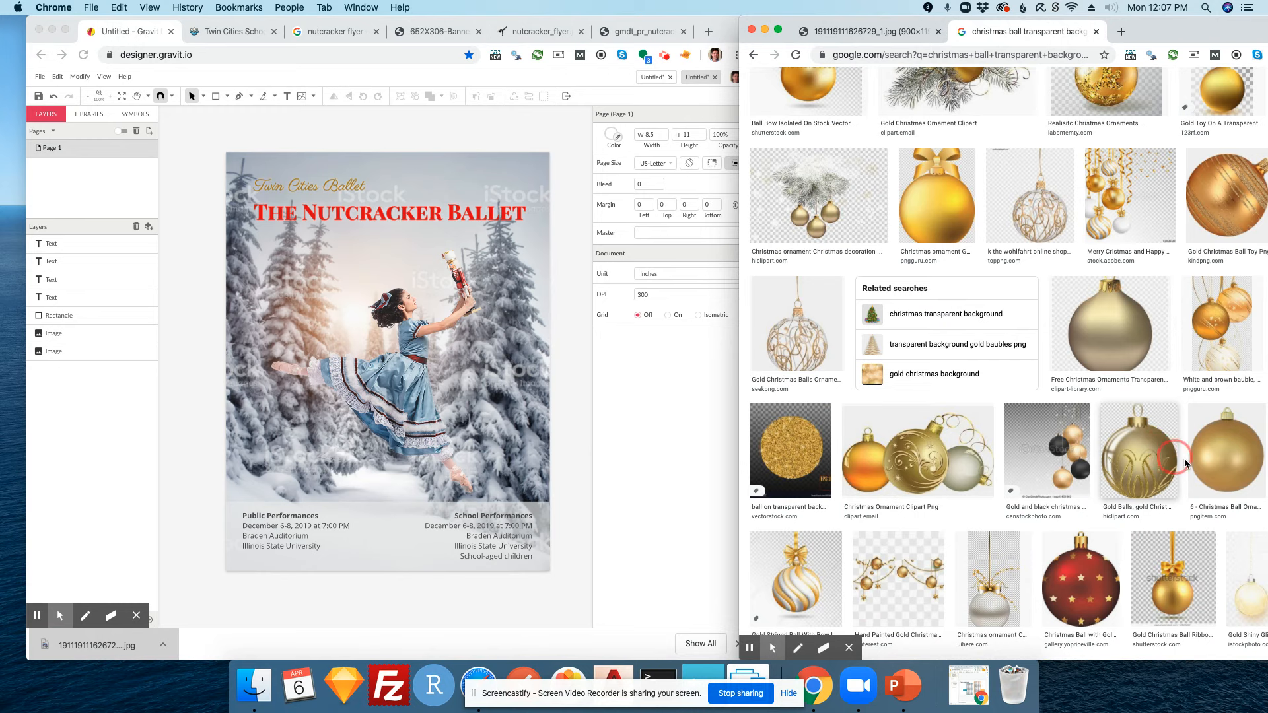
click(1222, 464)
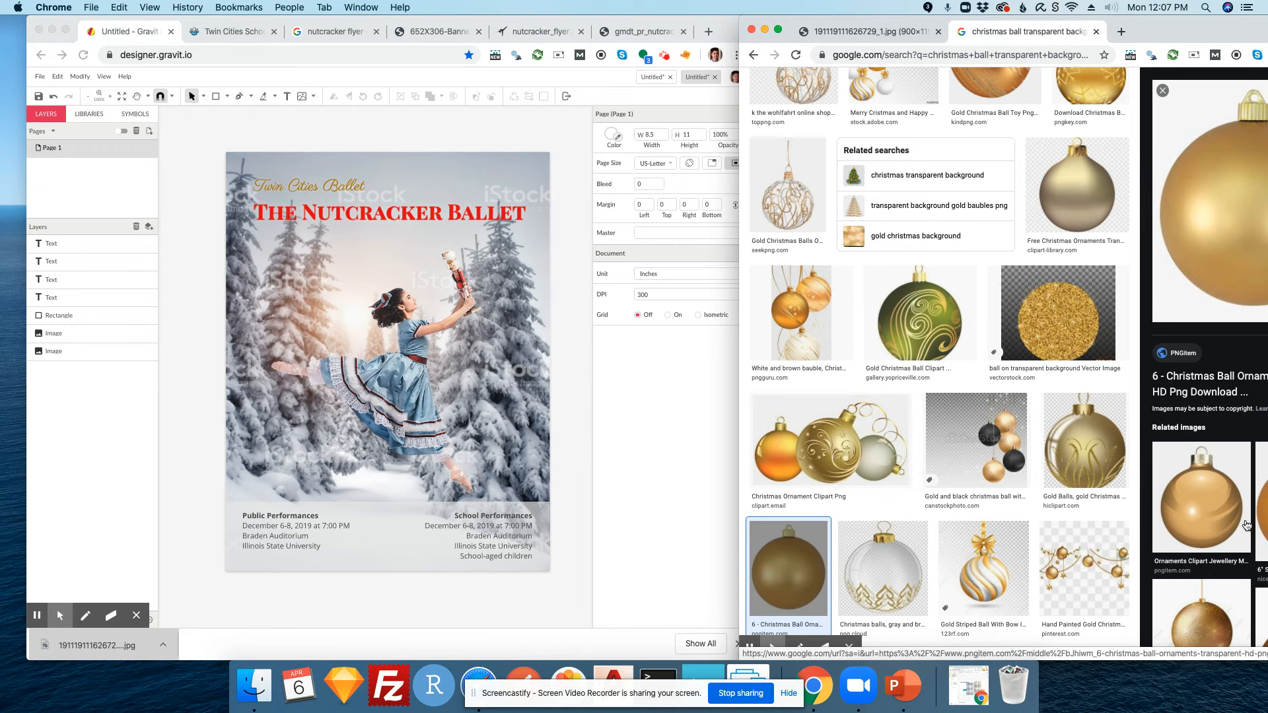
scroll(1225, 523, down, 2)
scroll(1101, 553, down, 3)
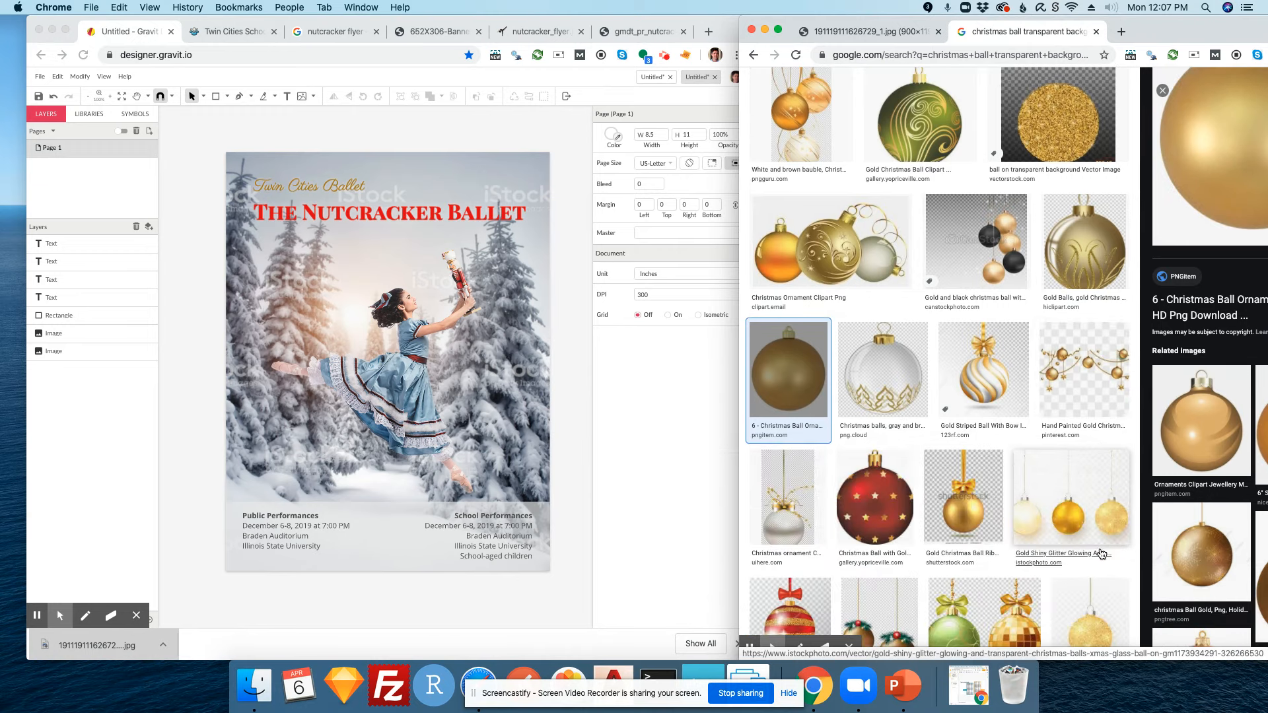
scroll(1100, 554, down, 3)
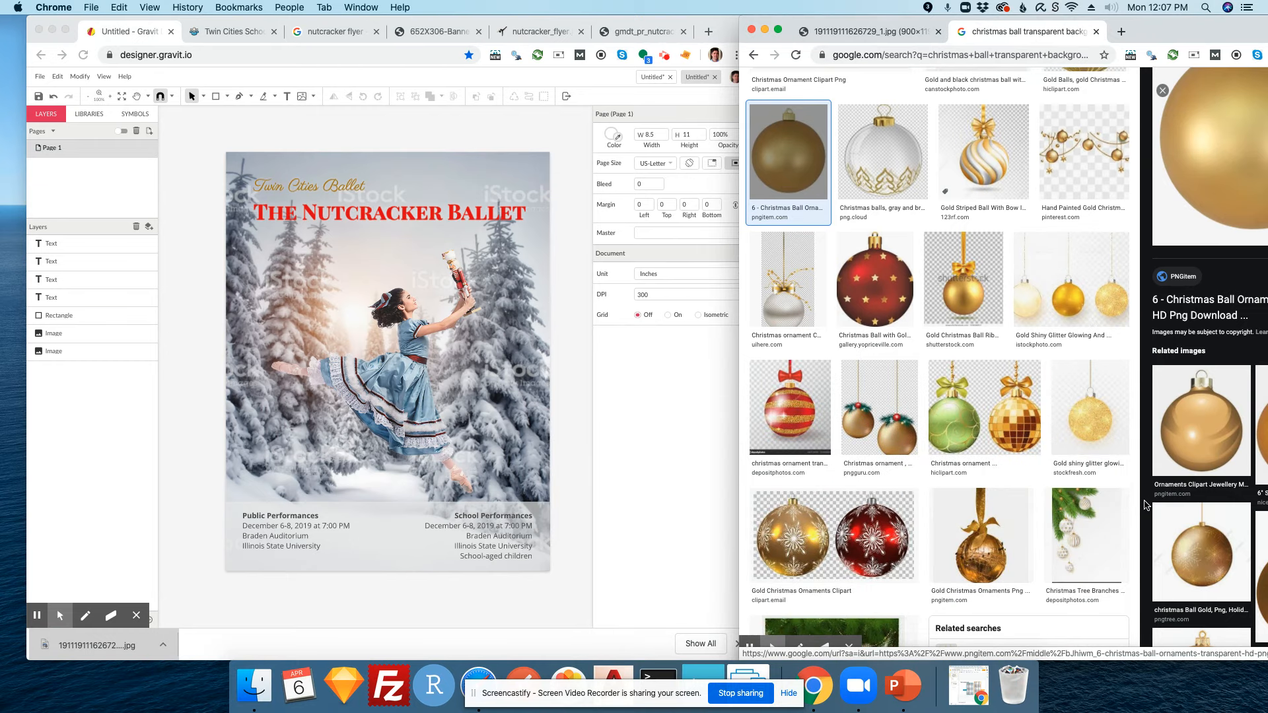
click(1197, 442)
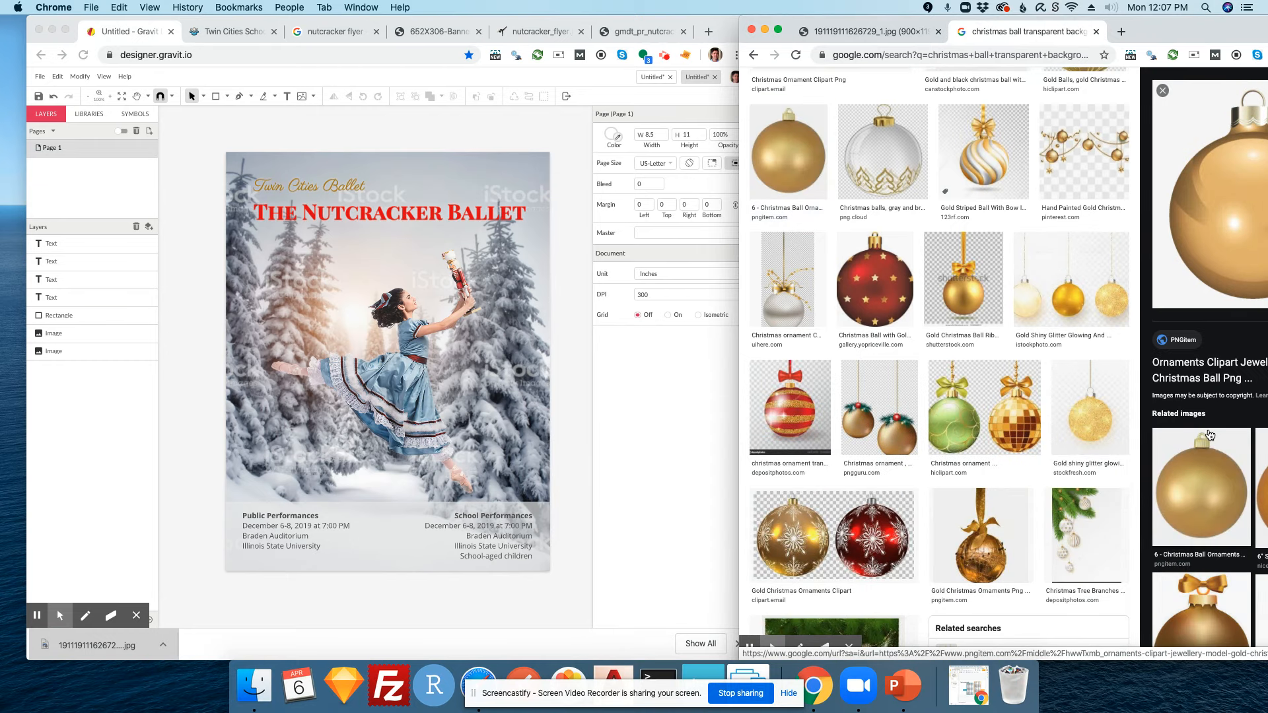
- Preview the gold pngitem ornament hanging from a ribbon, and examine more gold ornament results below it
click(1000, 543)
scroll(1000, 543, down, 4)
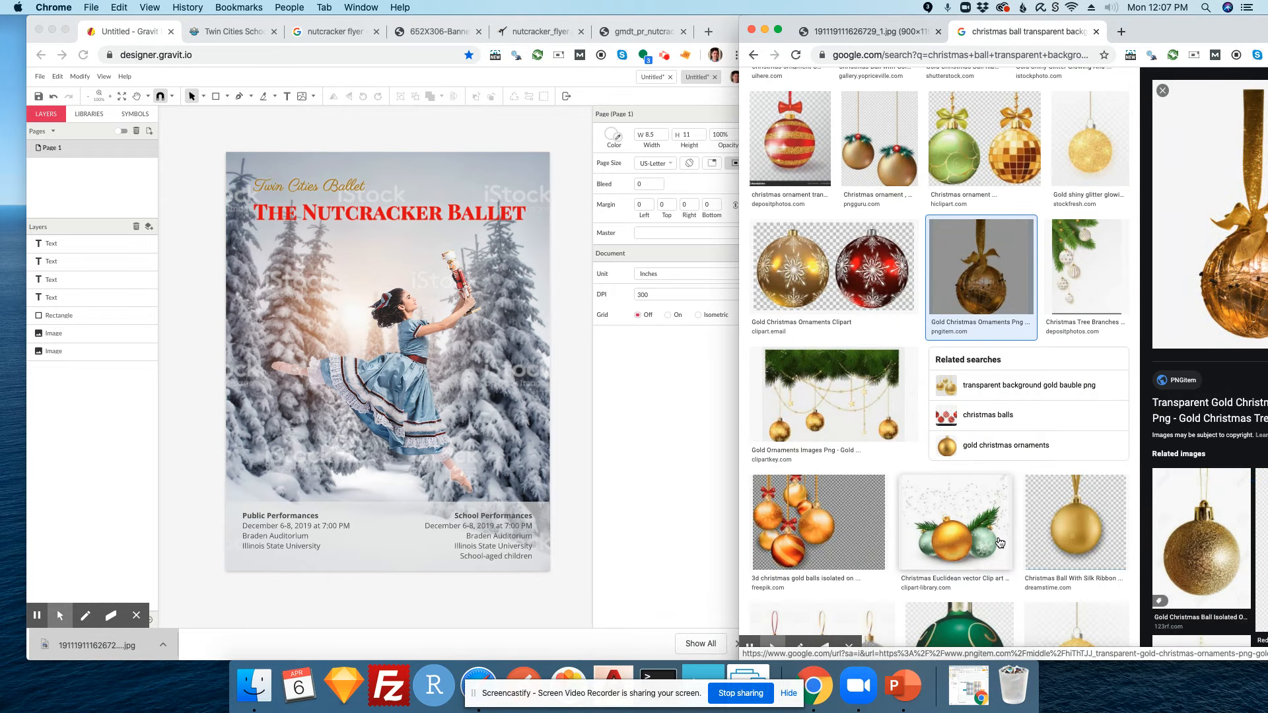
scroll(999, 540, down, 3)
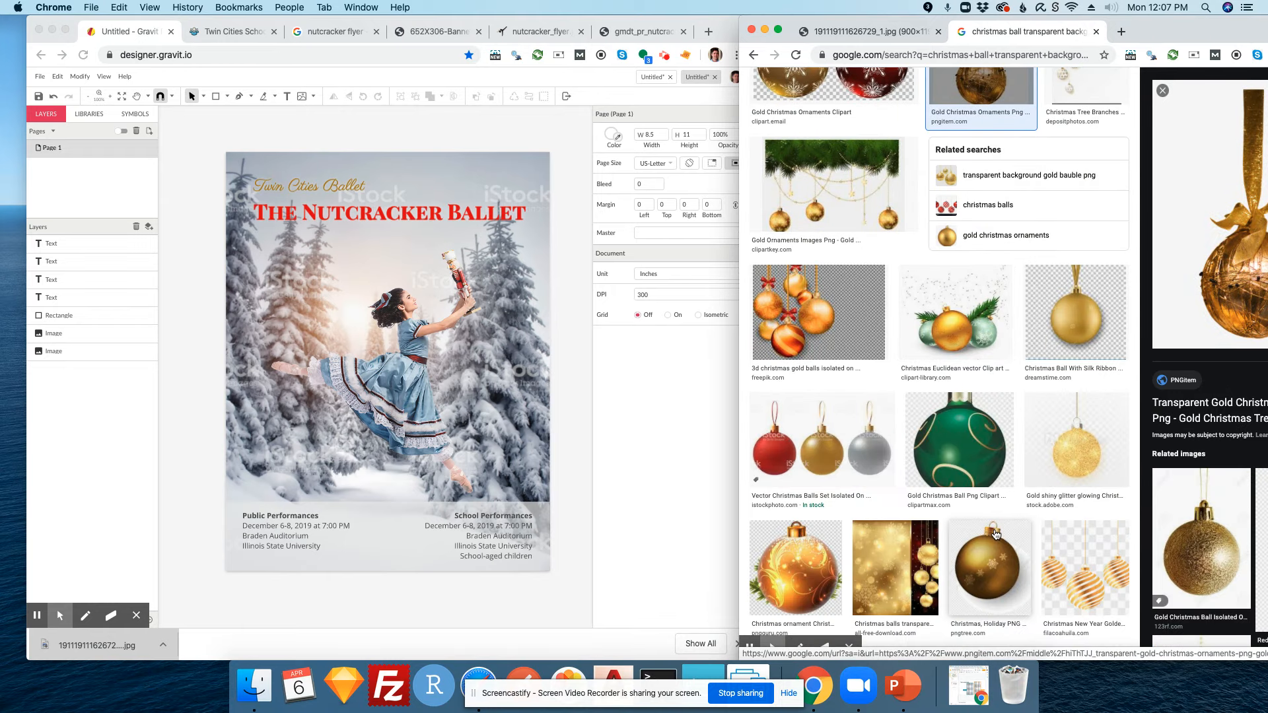
scroll(994, 530, down, 6)
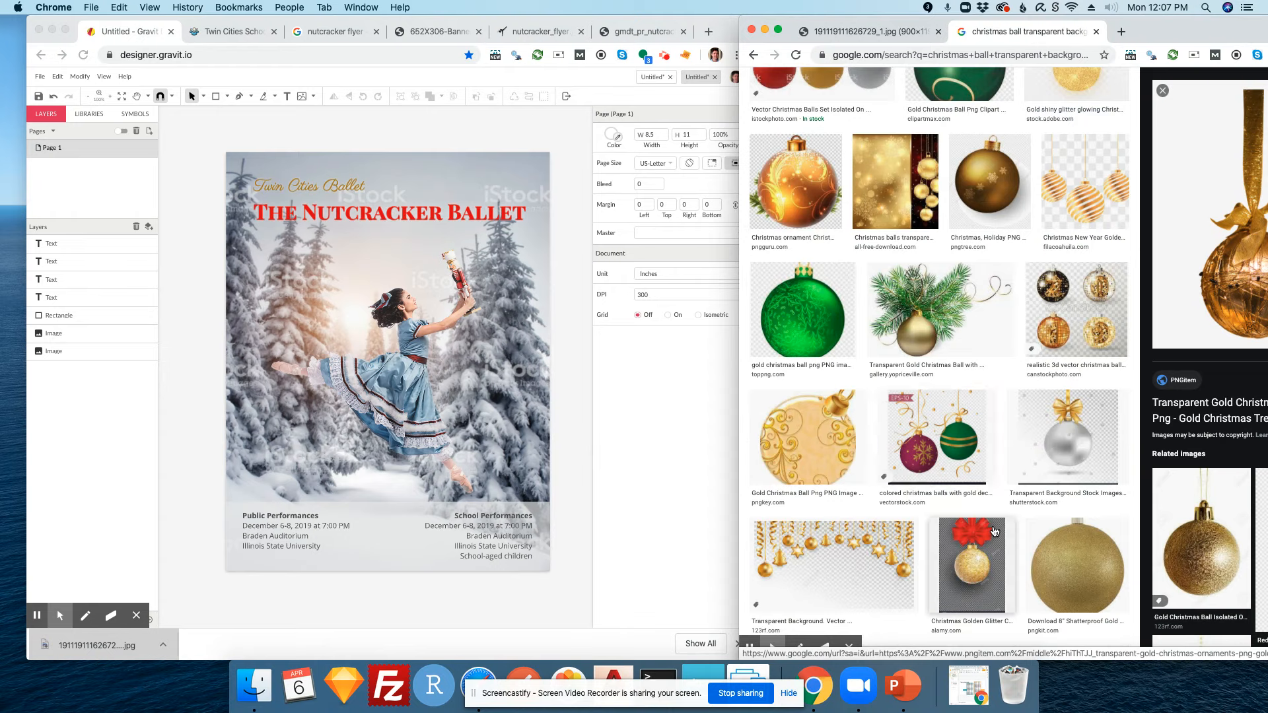
- Review the earlier gold ornament results again, and preview the VectorStock gold ball isolated on a transparent background
scroll(1004, 526, up, 20)
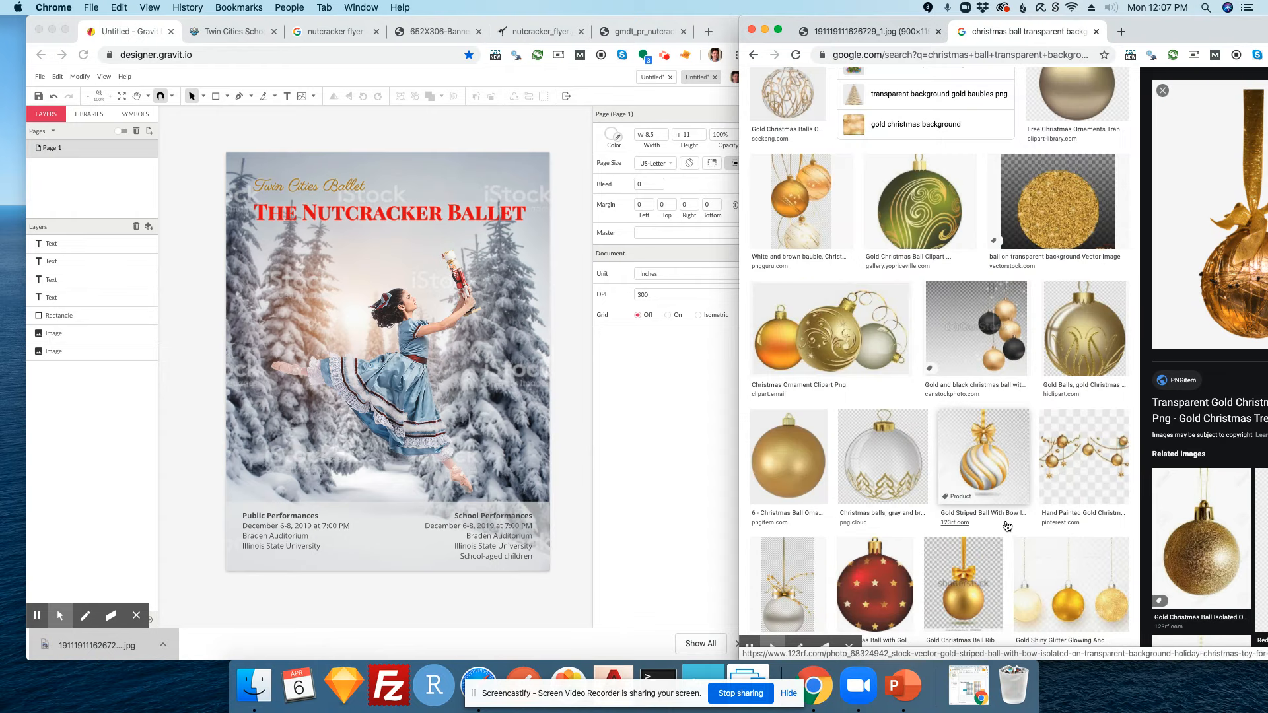
scroll(1005, 526, up, 2)
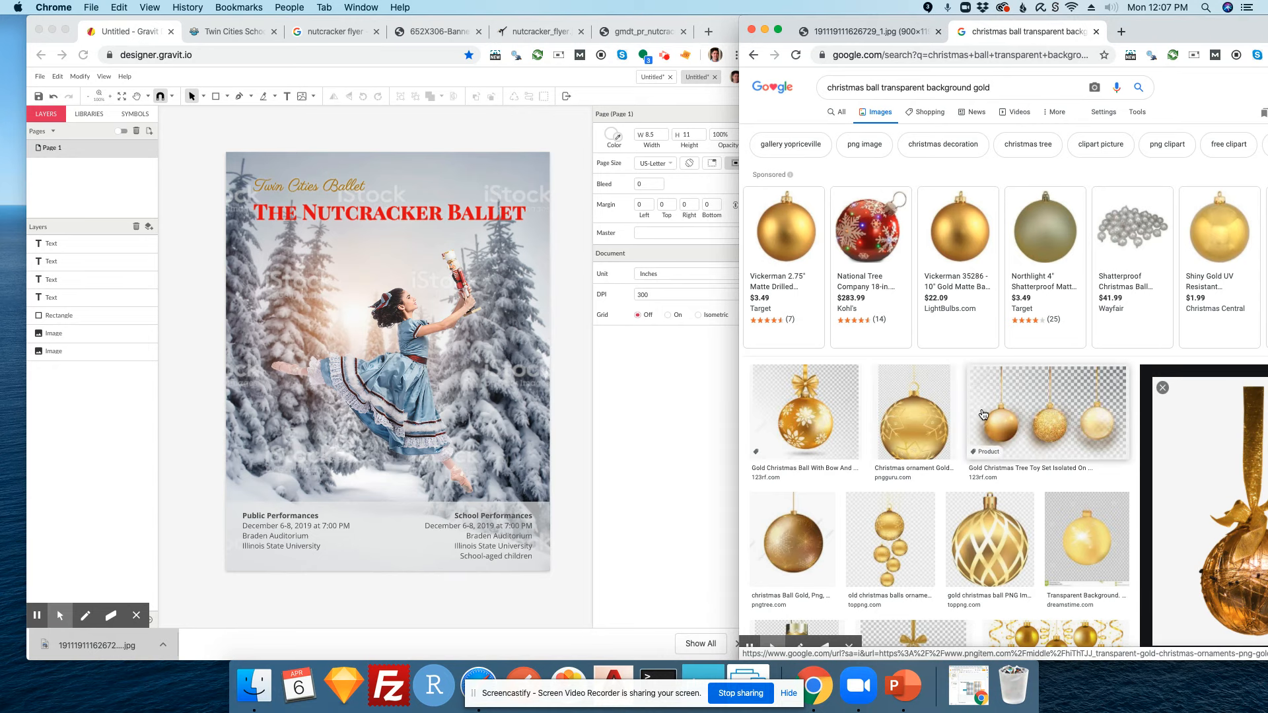
scroll(1060, 514, down, 3)
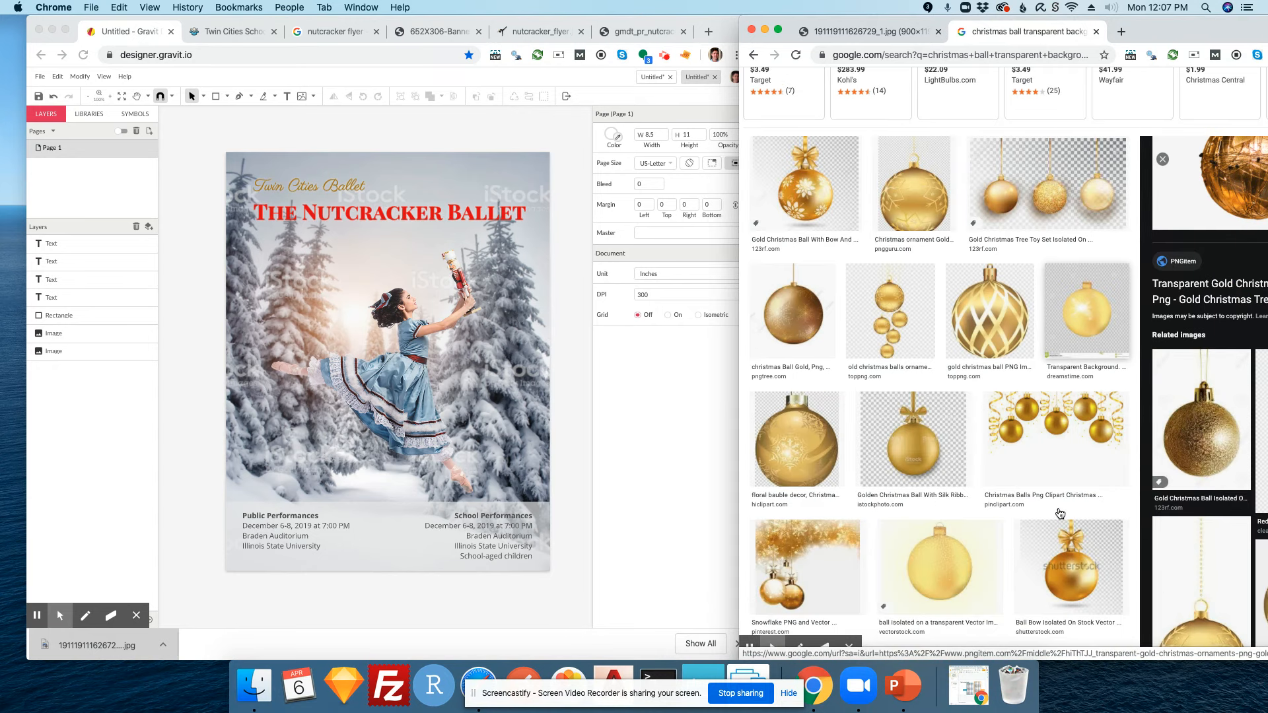
scroll(1060, 513, down, 4)
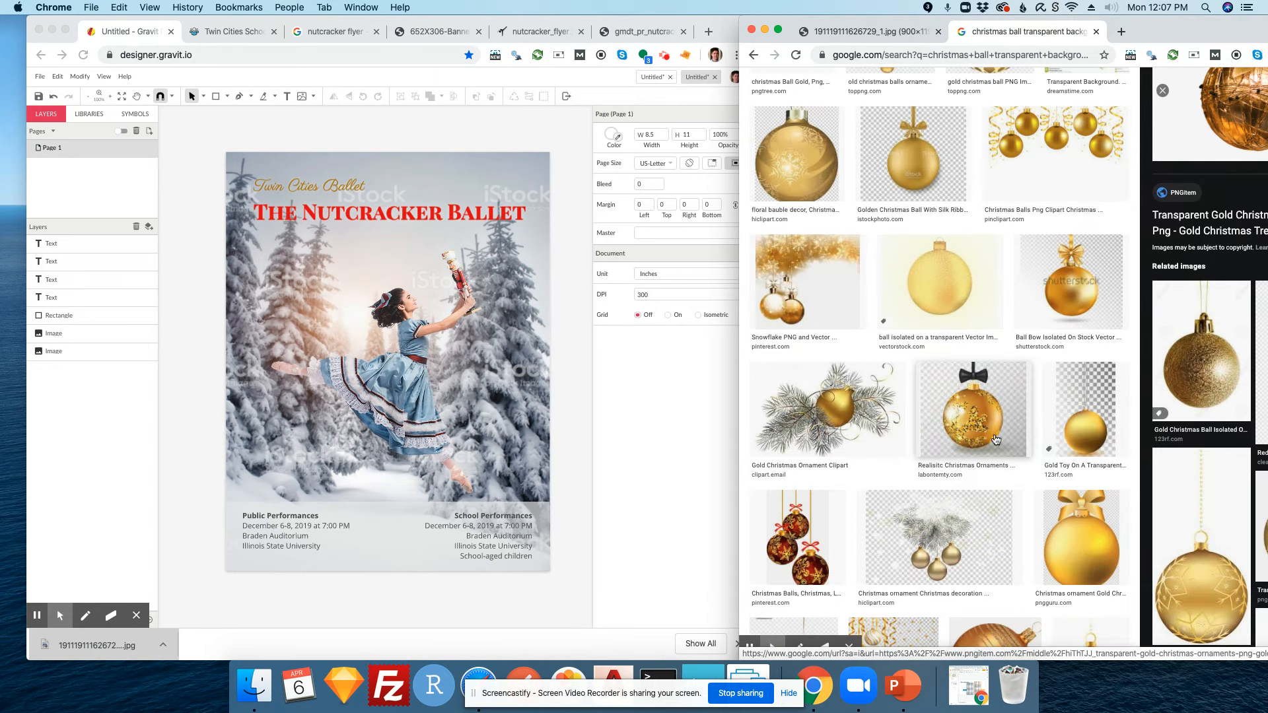
click(986, 347)
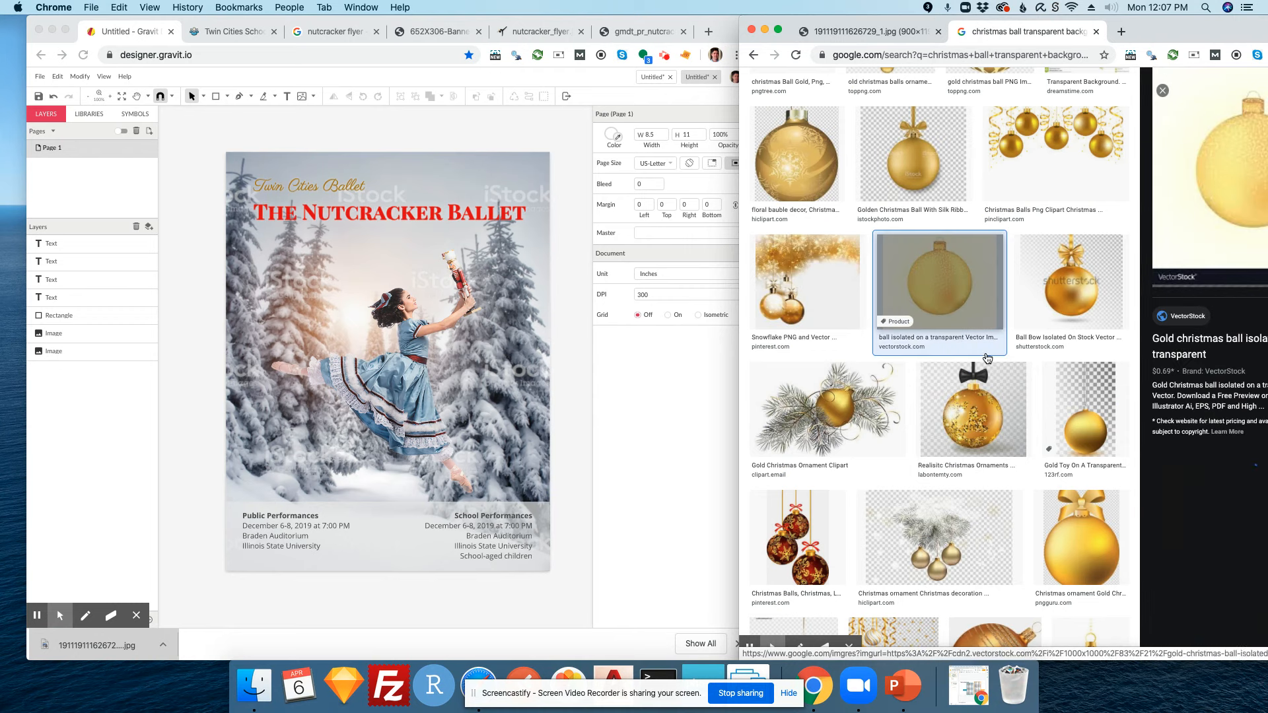
- Try the VectorStock gold ball image, scaled down between the two performance listings, and delete it
right_click(1233, 199)
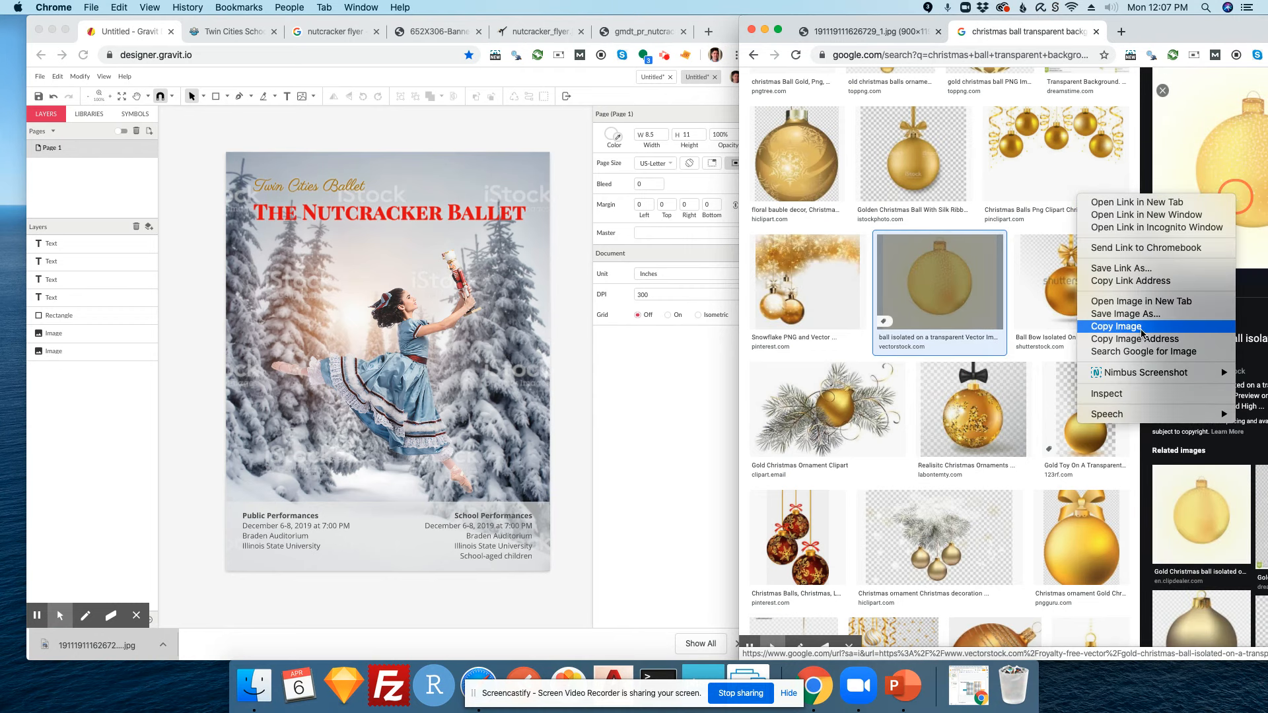
click(1067, 348)
click(381, 608)
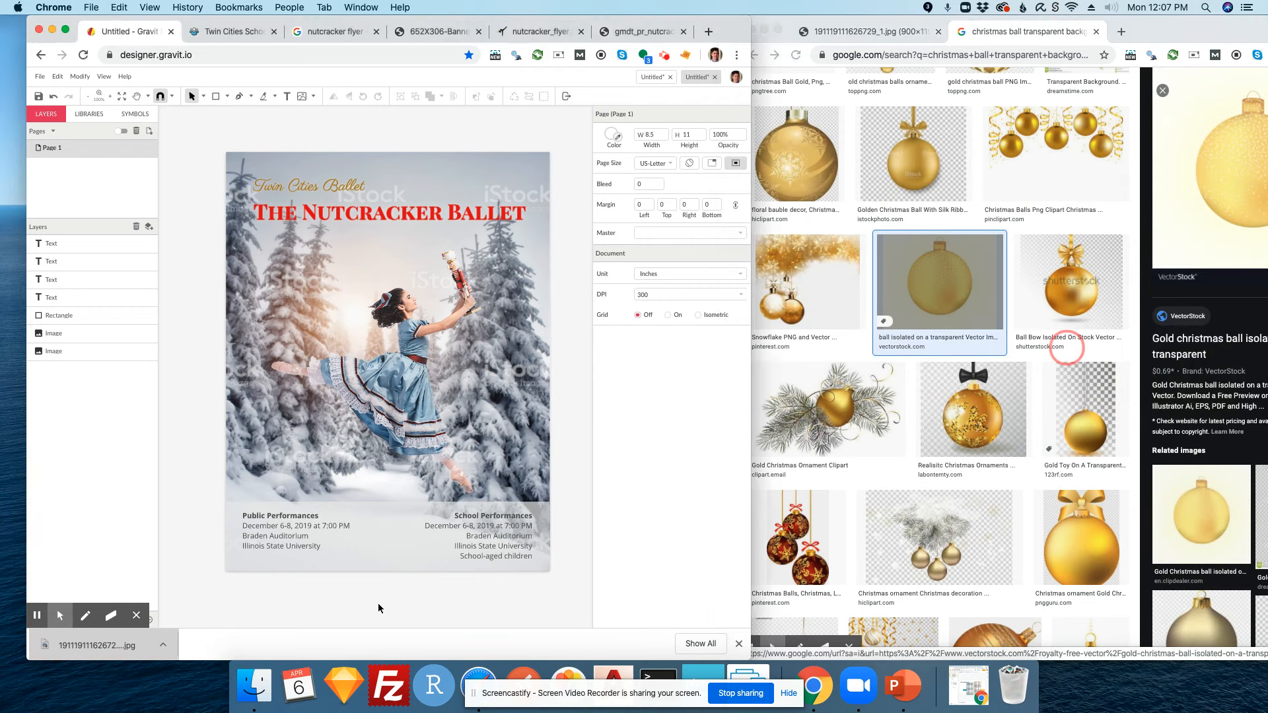
key(super+v)
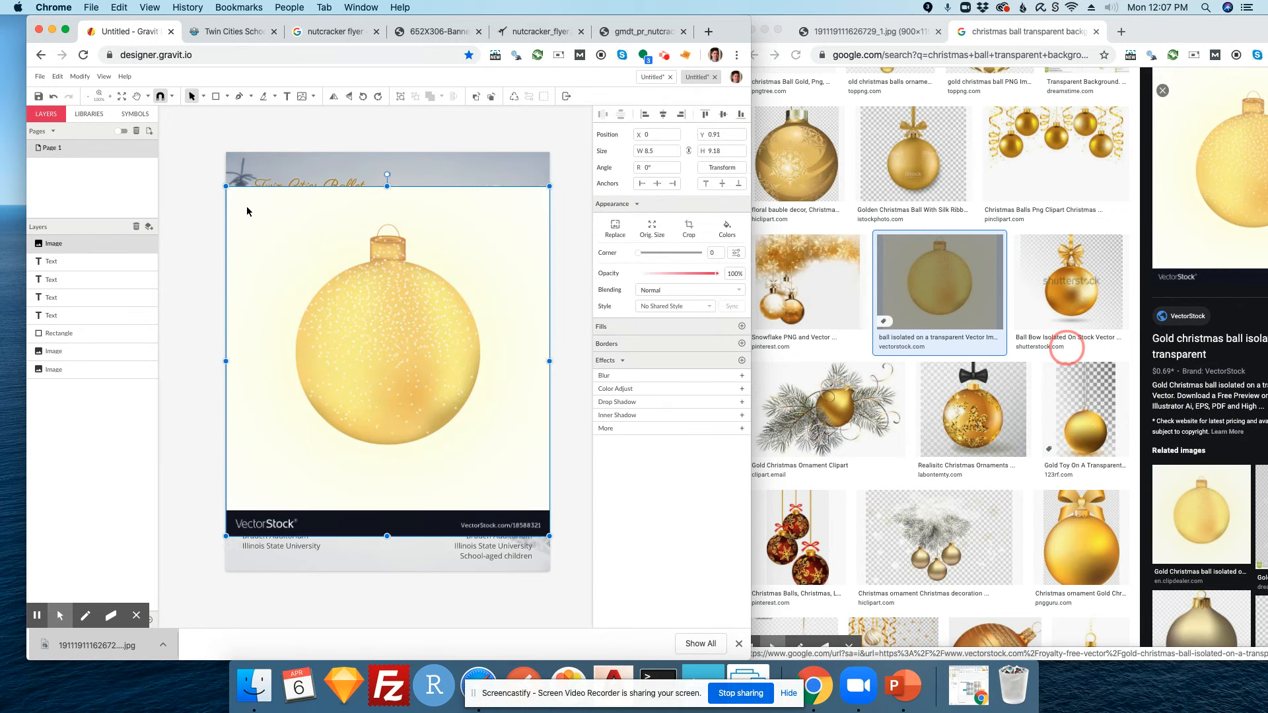
drag(226, 185, 471, 451)
drag(507, 489, 383, 534)
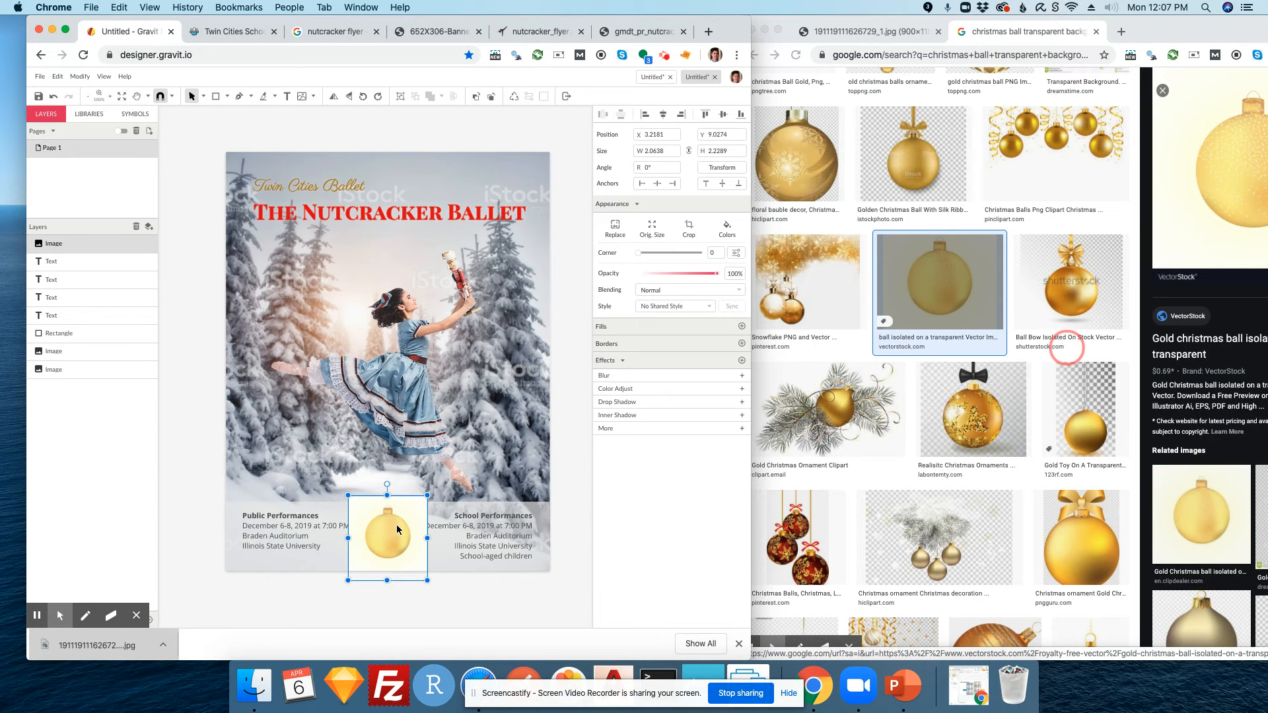
mouse_move(427, 496)
mouse_down()
mouse_move(411, 487)
mouse_move(407, 517)
mouse_move(420, 513)
mouse_up()
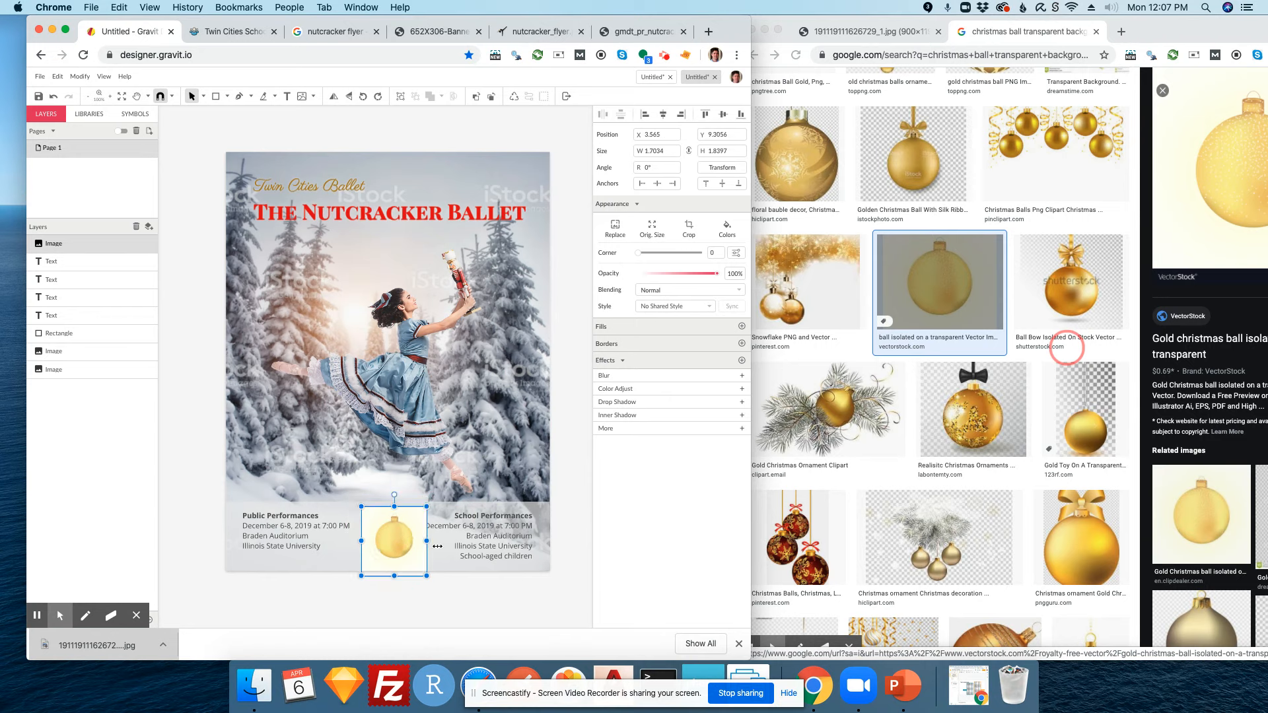
click(478, 599)
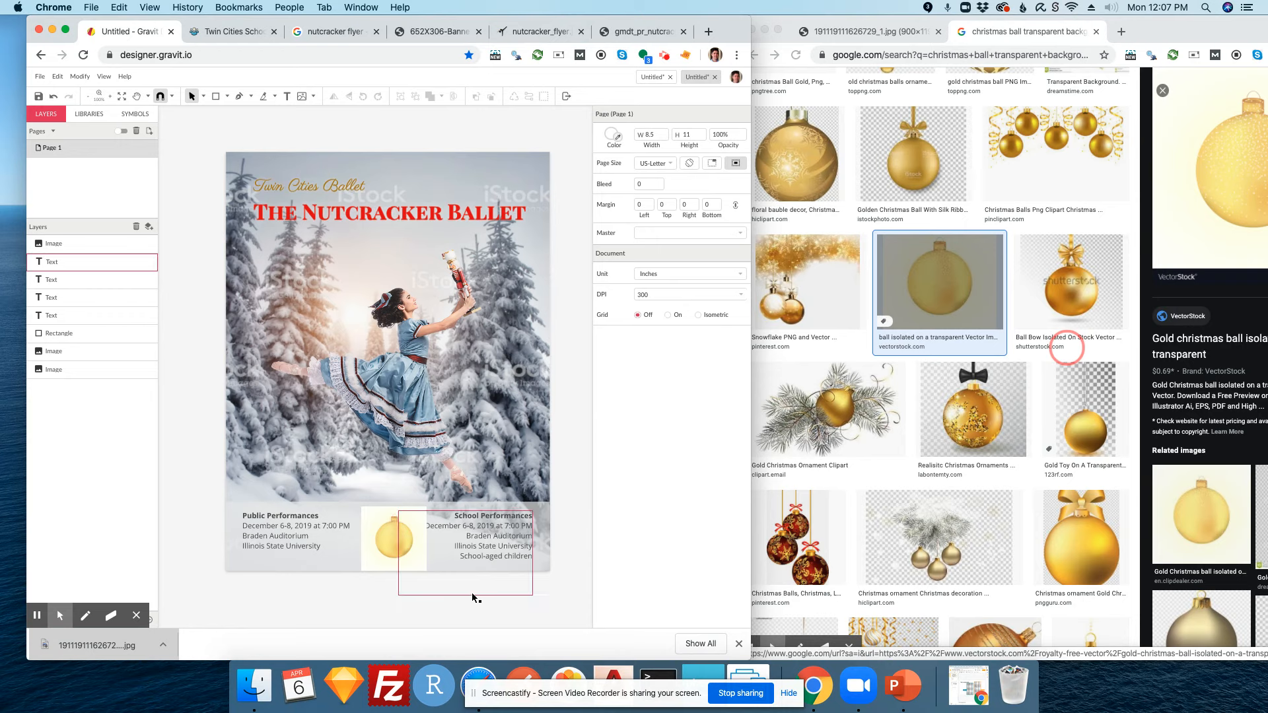
click(405, 545)
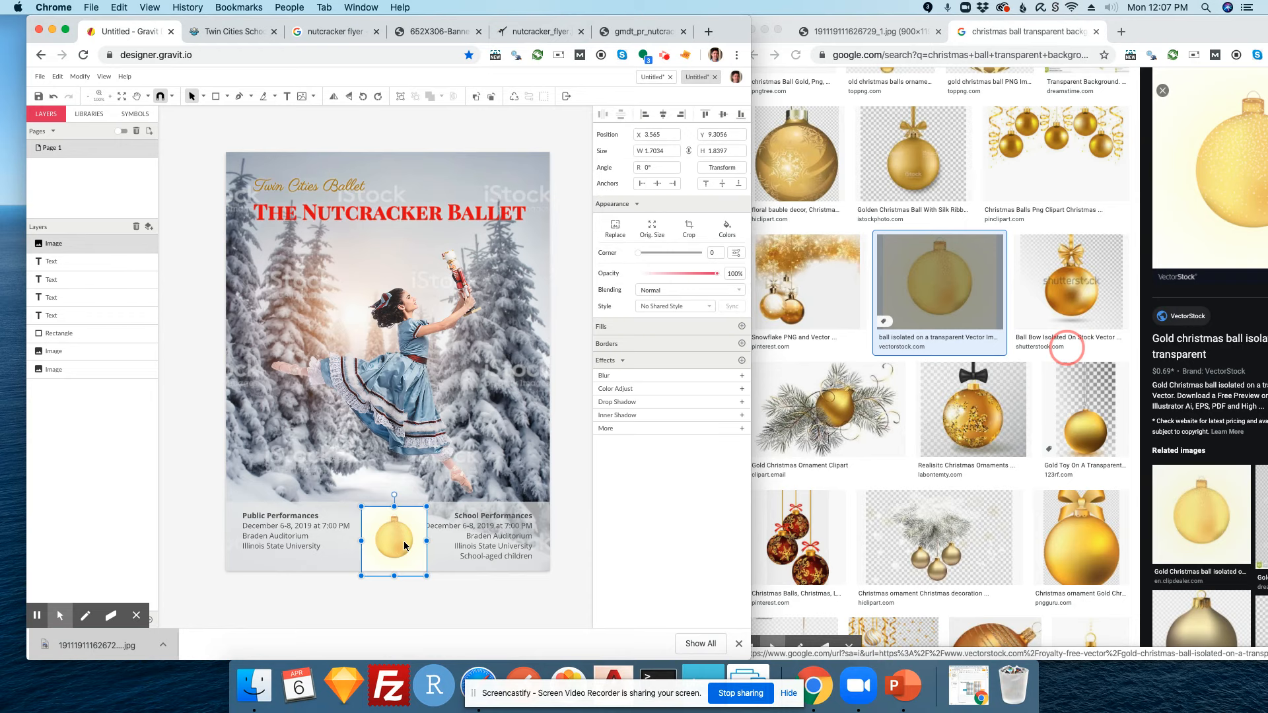
key(Delete)
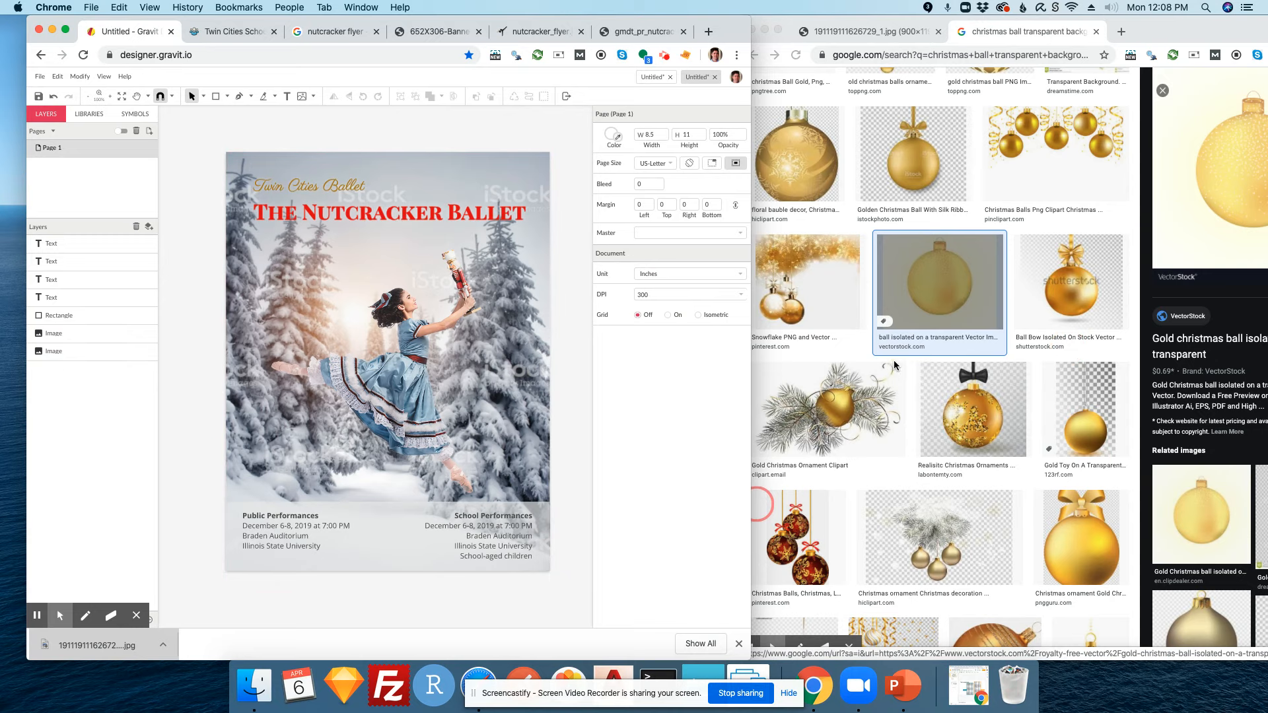
- Copy the clipart.email gold ornament with pine branches from the image results and paste it into the flyer
scroll(896, 383, up, 1)
click(842, 420)
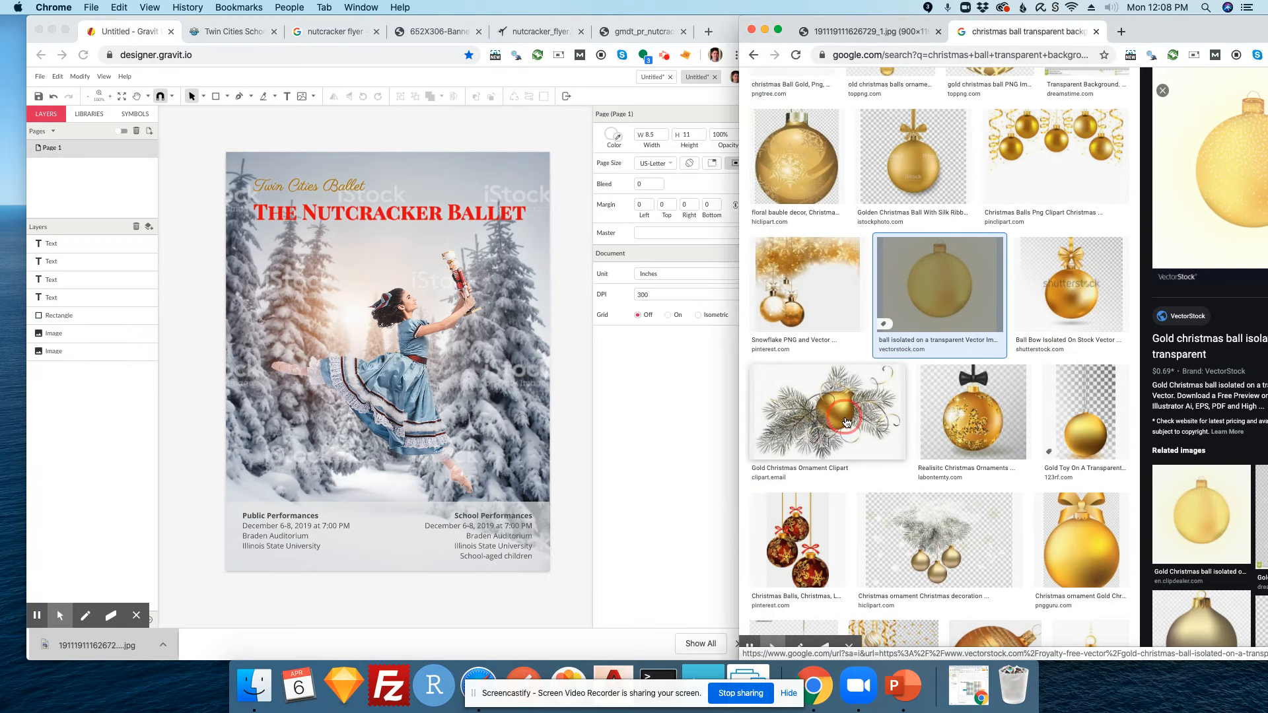
click(841, 419)
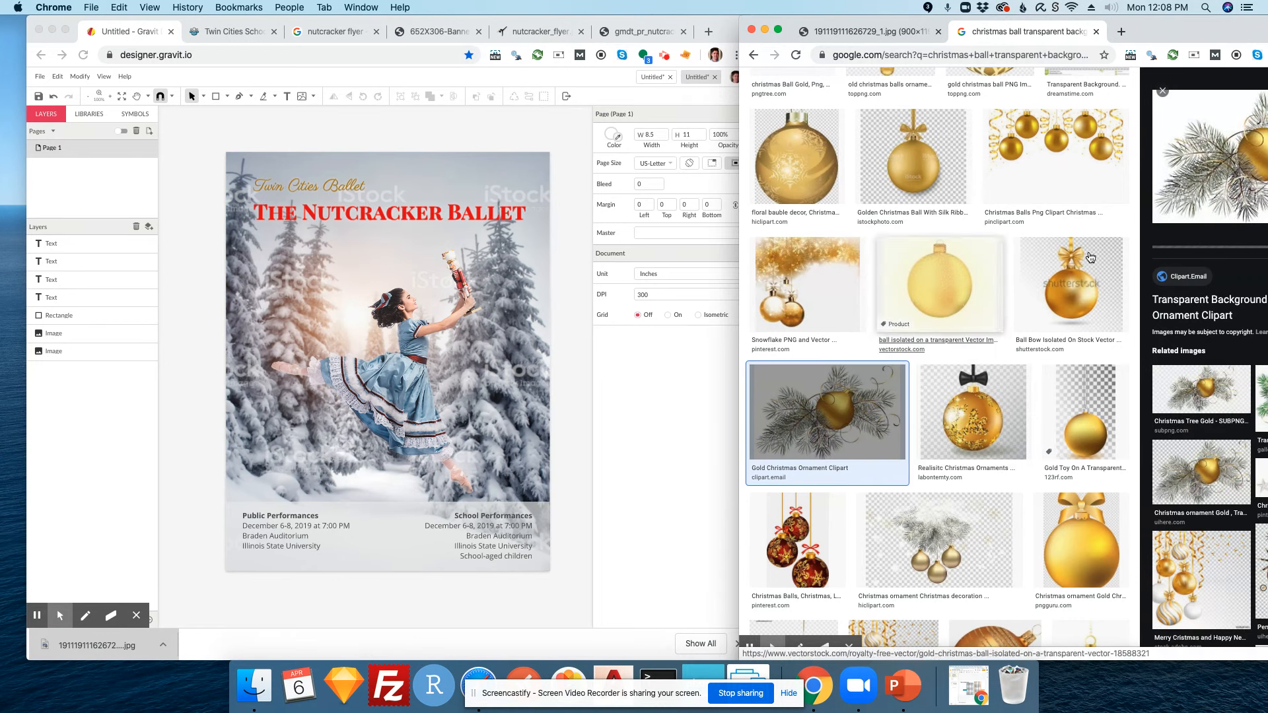
right_click(1052, 169)
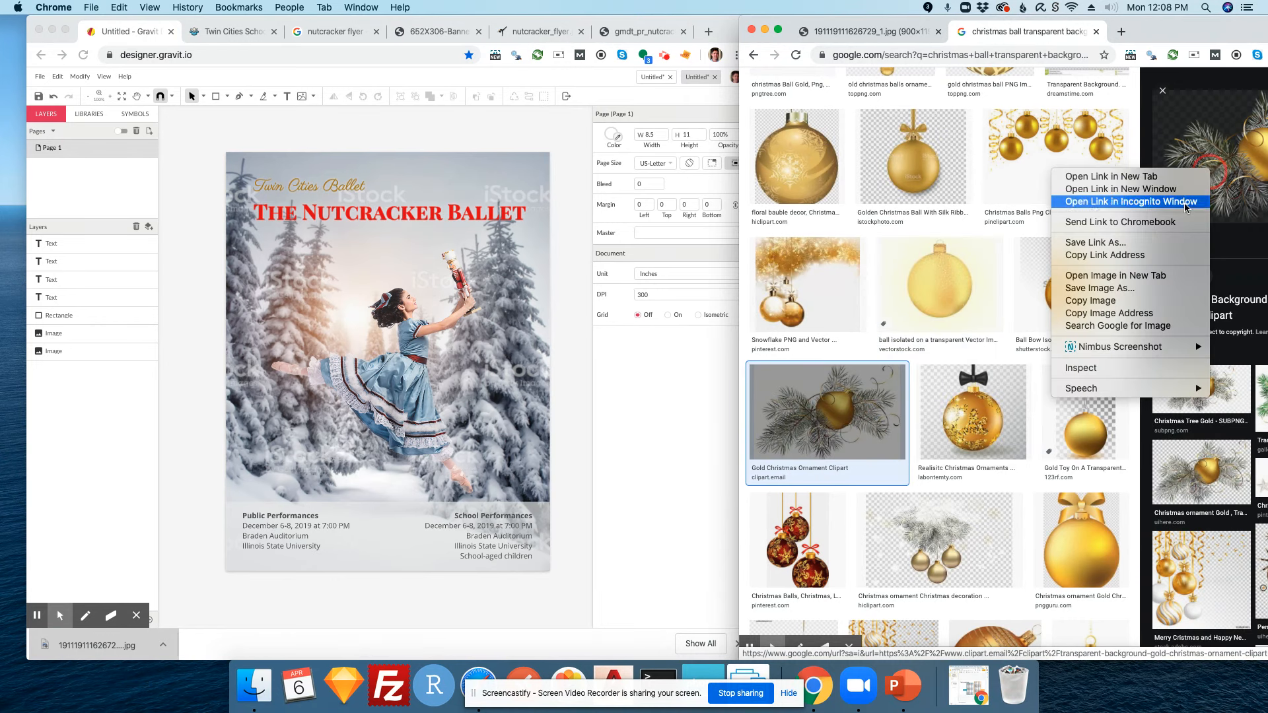
click(1118, 302)
click(538, 125)
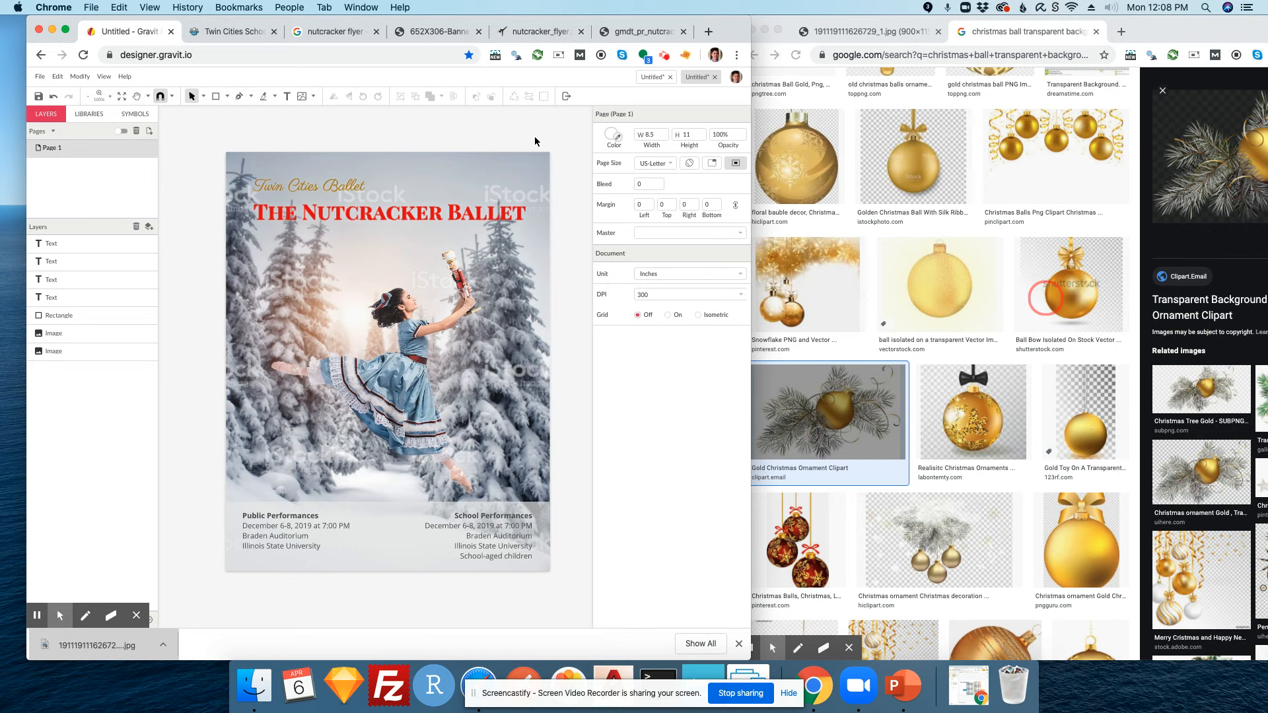
key(super+v)
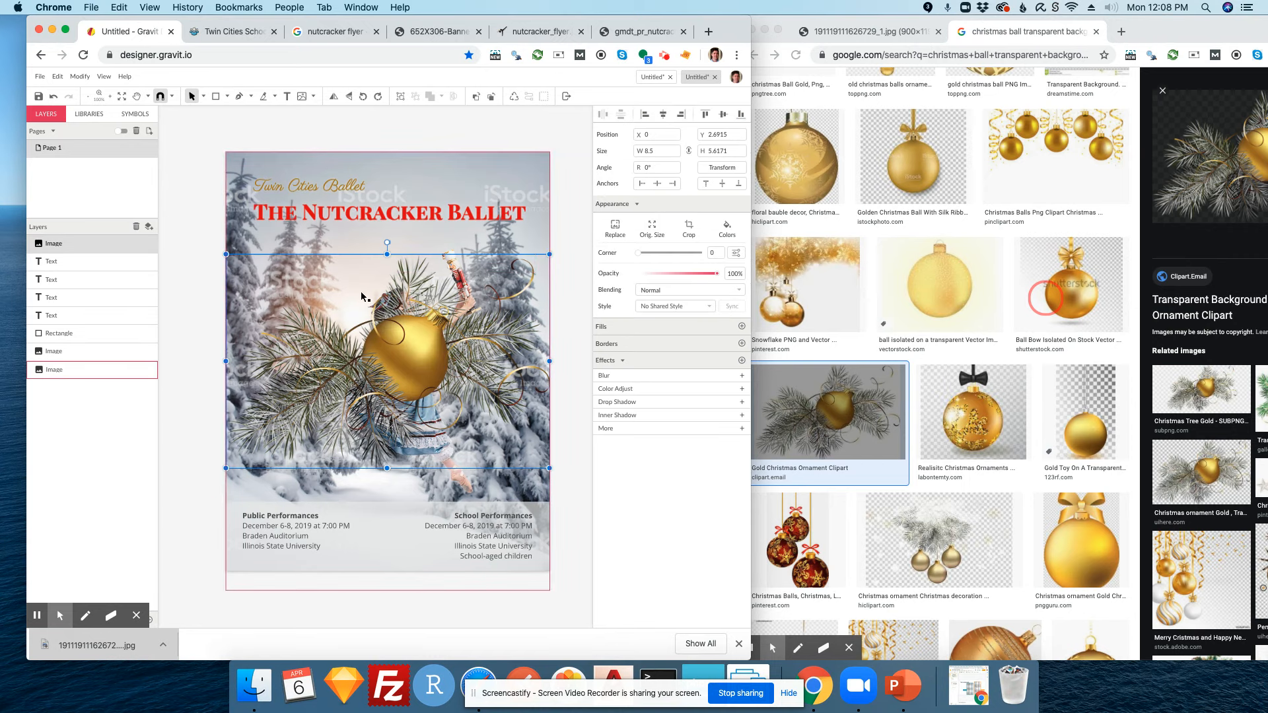
- Scale down the pine-branch ornament and place it between the public and school performance listings
drag(225, 254, 418, 381)
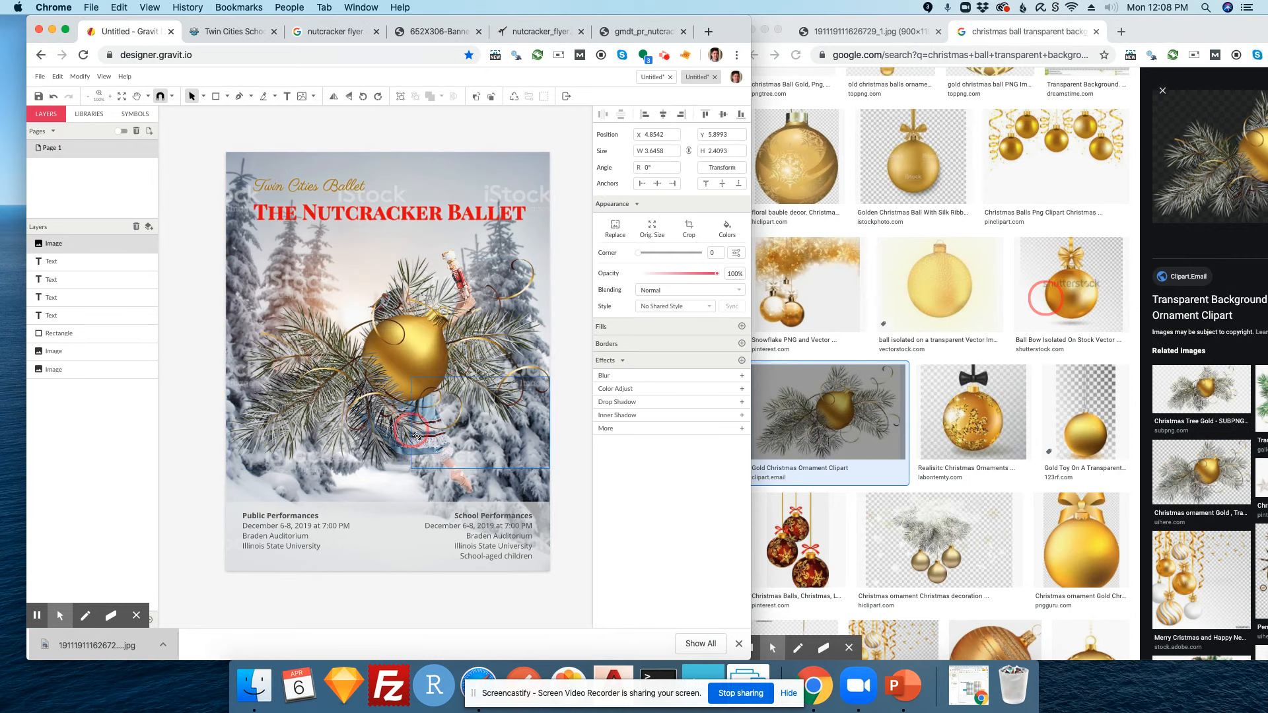
drag(503, 429, 398, 540)
drag(314, 492, 395, 537)
click(569, 472)
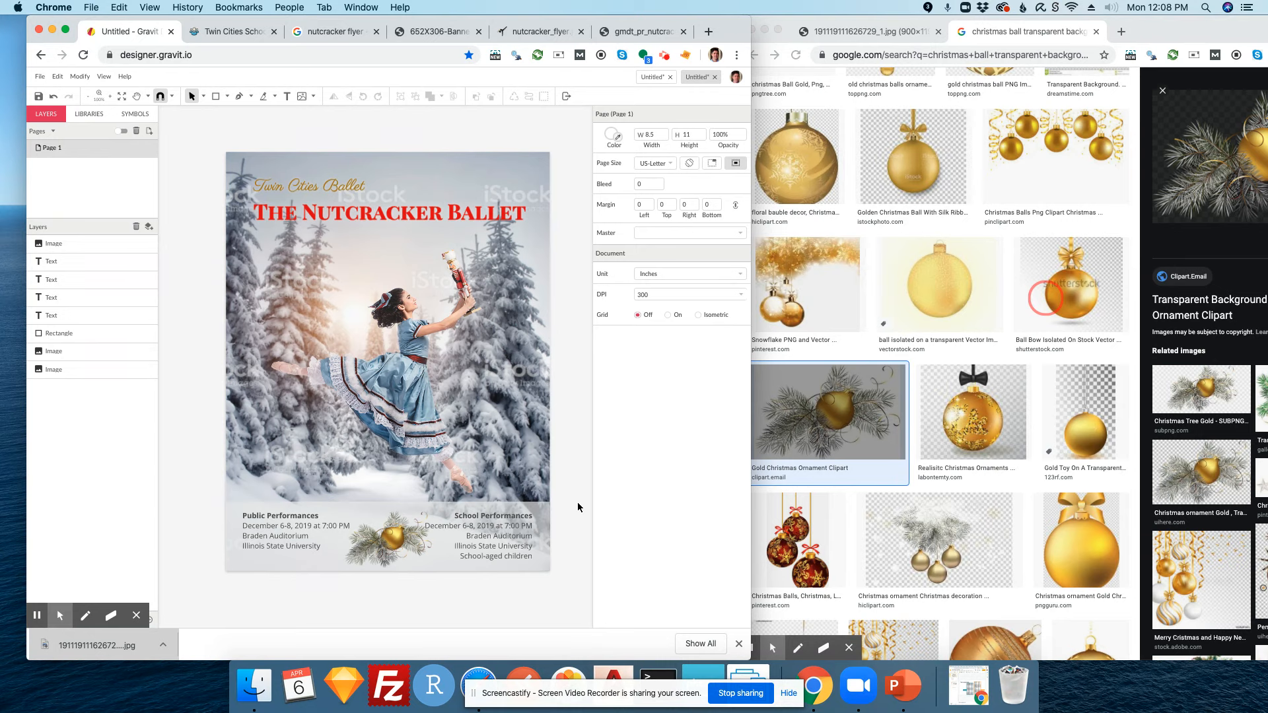
- Examine the reference Nutcracker flyers for design ideas: the search results, San José Dance Theatre banner, auditions flyer and red GMDT poster
click(423, 272)
click(337, 34)
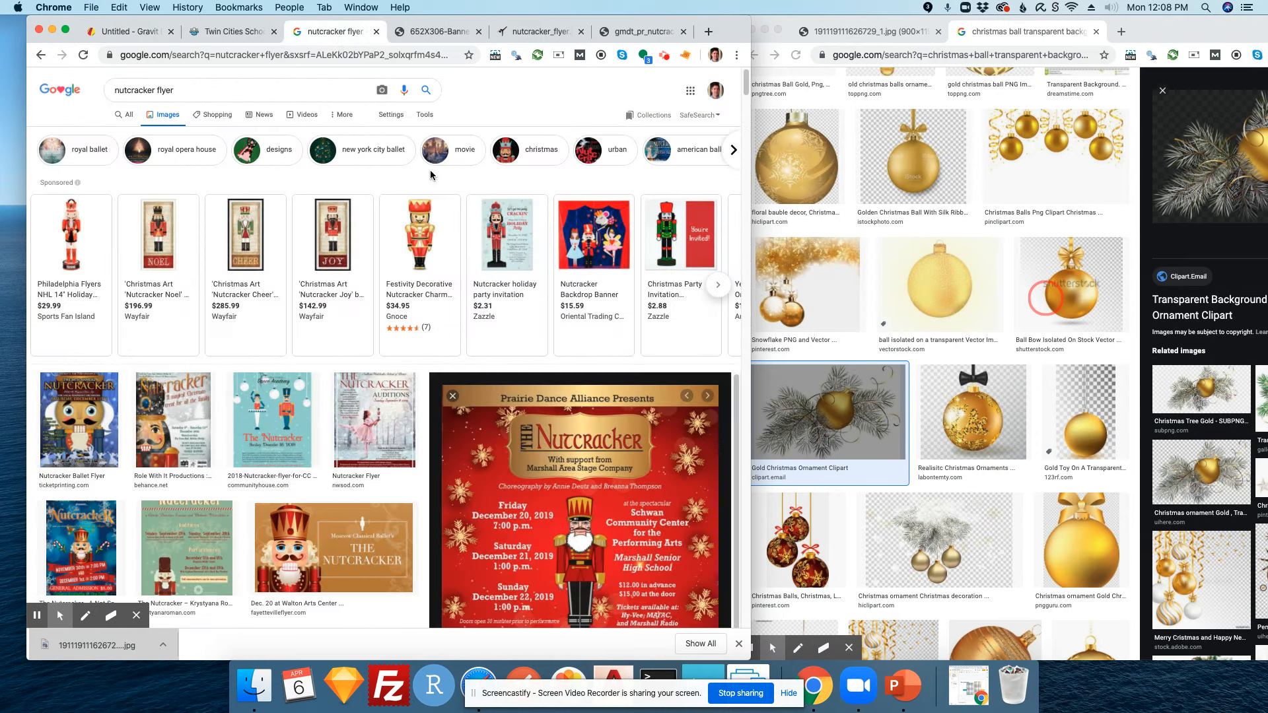
click(425, 33)
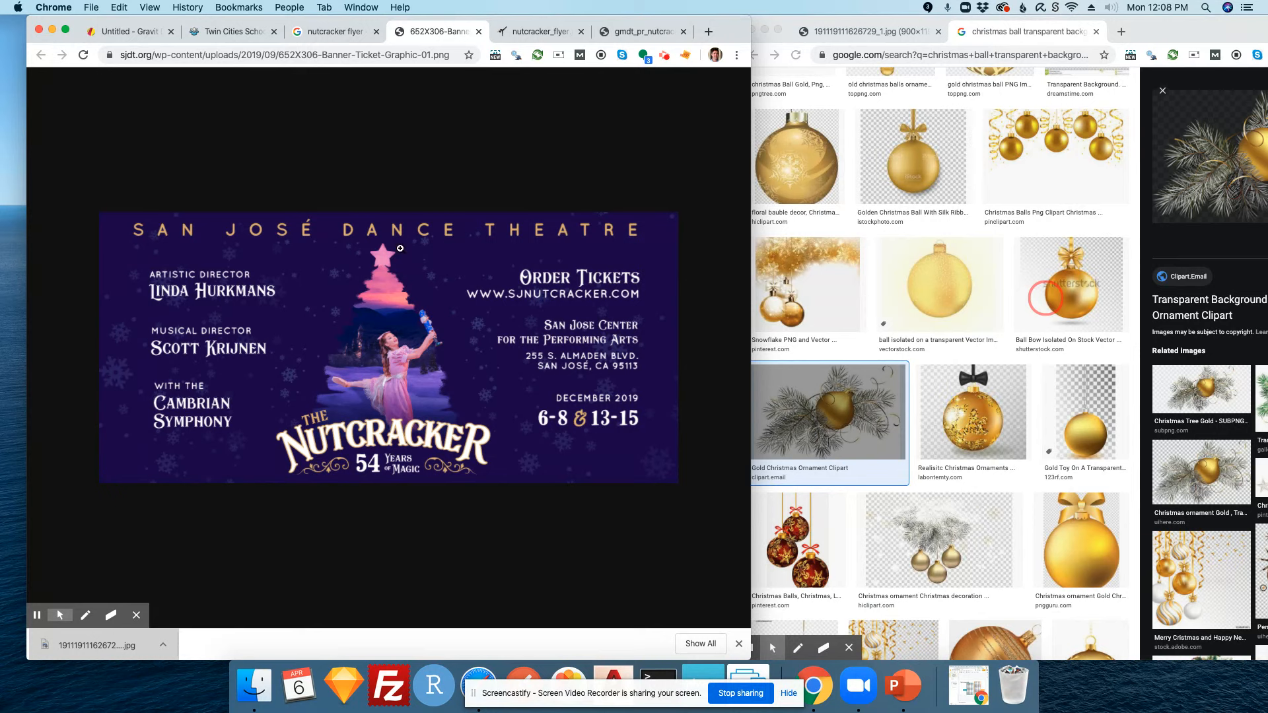
click(541, 32)
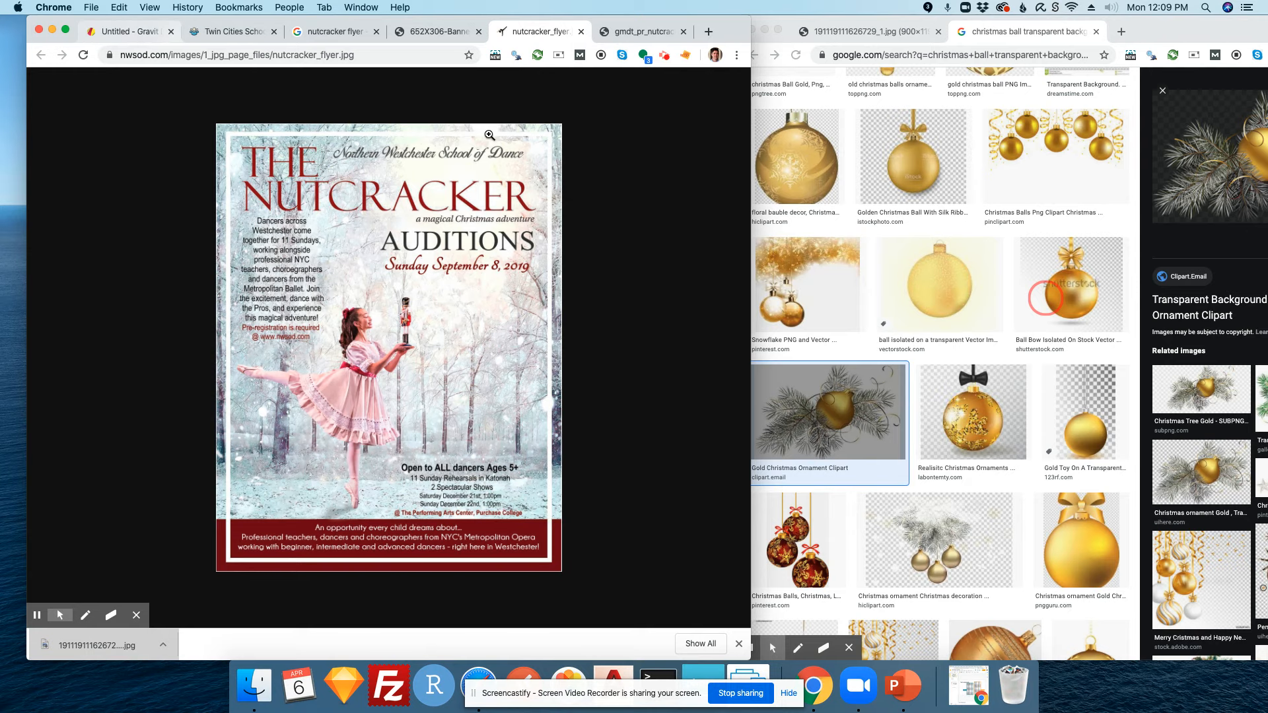
click(643, 33)
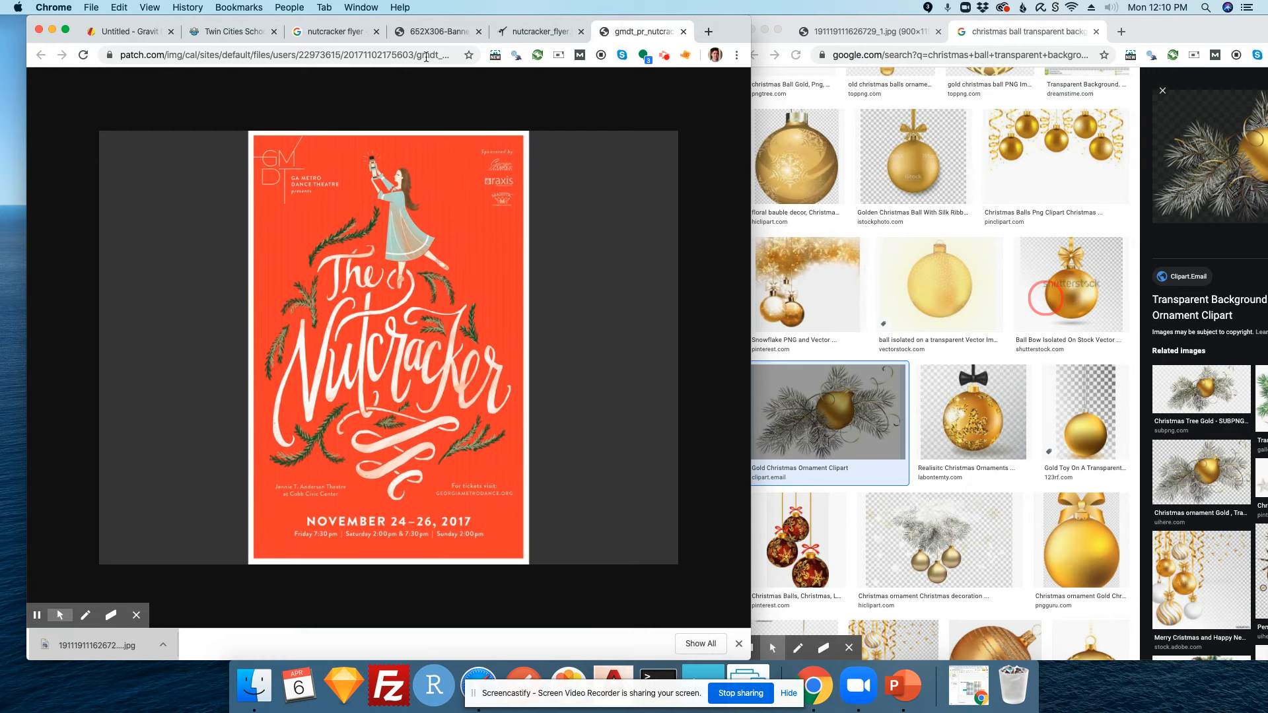
click(526, 33)
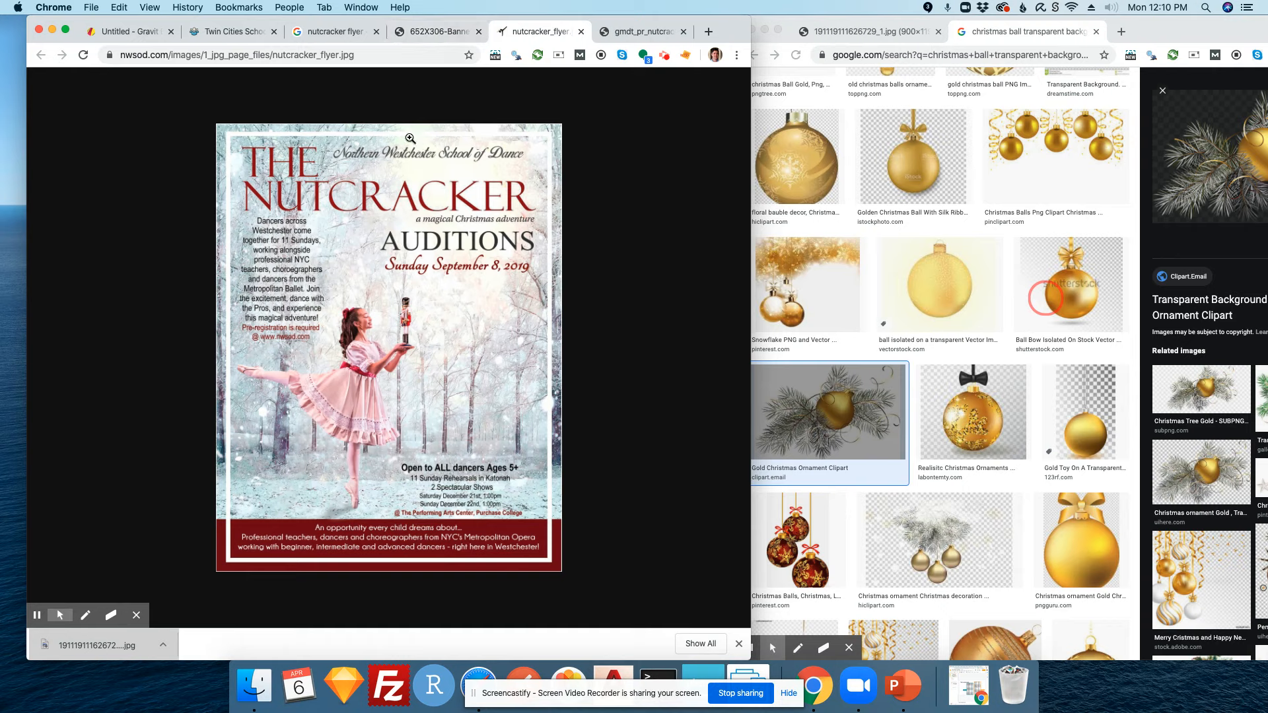
click(413, 33)
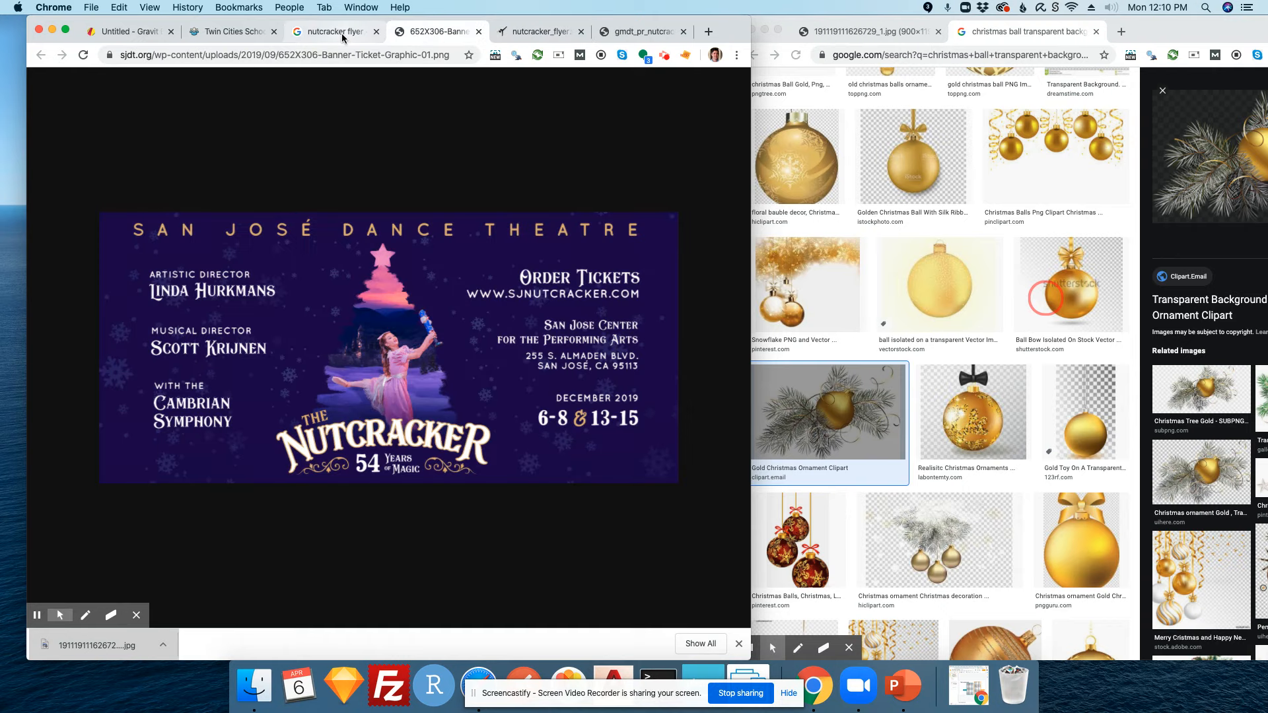
click(342, 38)
click(129, 32)
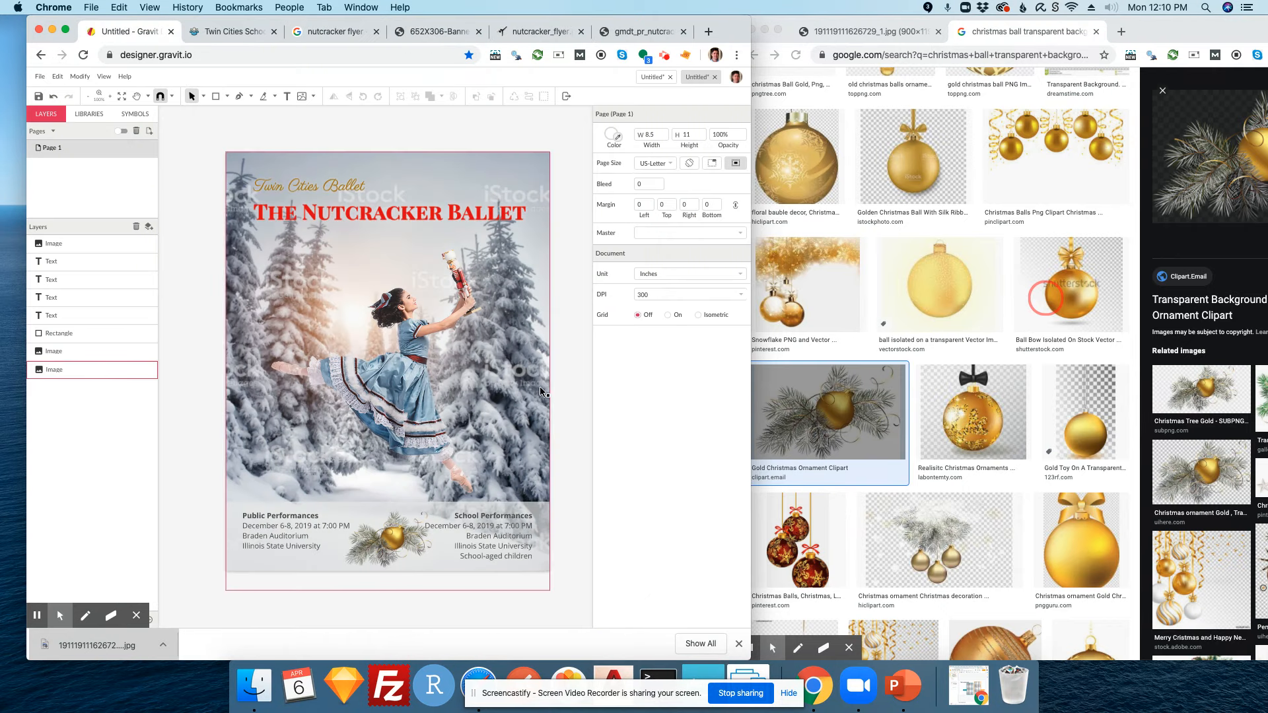
- Rotate the pine-branch ornament to about -125° and keep it between the two performance listings
click(393, 535)
click(430, 512)
drag(429, 512, 507, 188)
drag(500, 179, 391, 542)
click(564, 238)
click(506, 185)
click(557, 509)
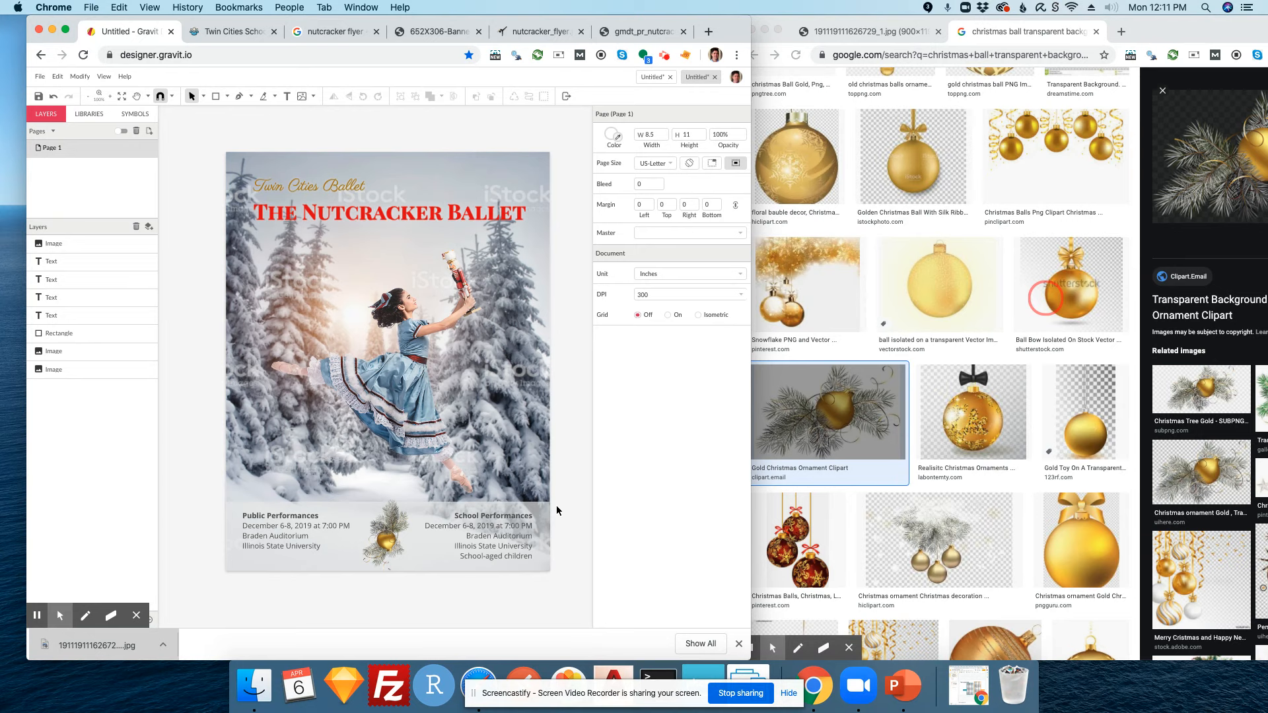
- Browse further ornament results, previewing the Pinterest dark red and gold balls and the SeekPNG gold wire ball
click(808, 489)
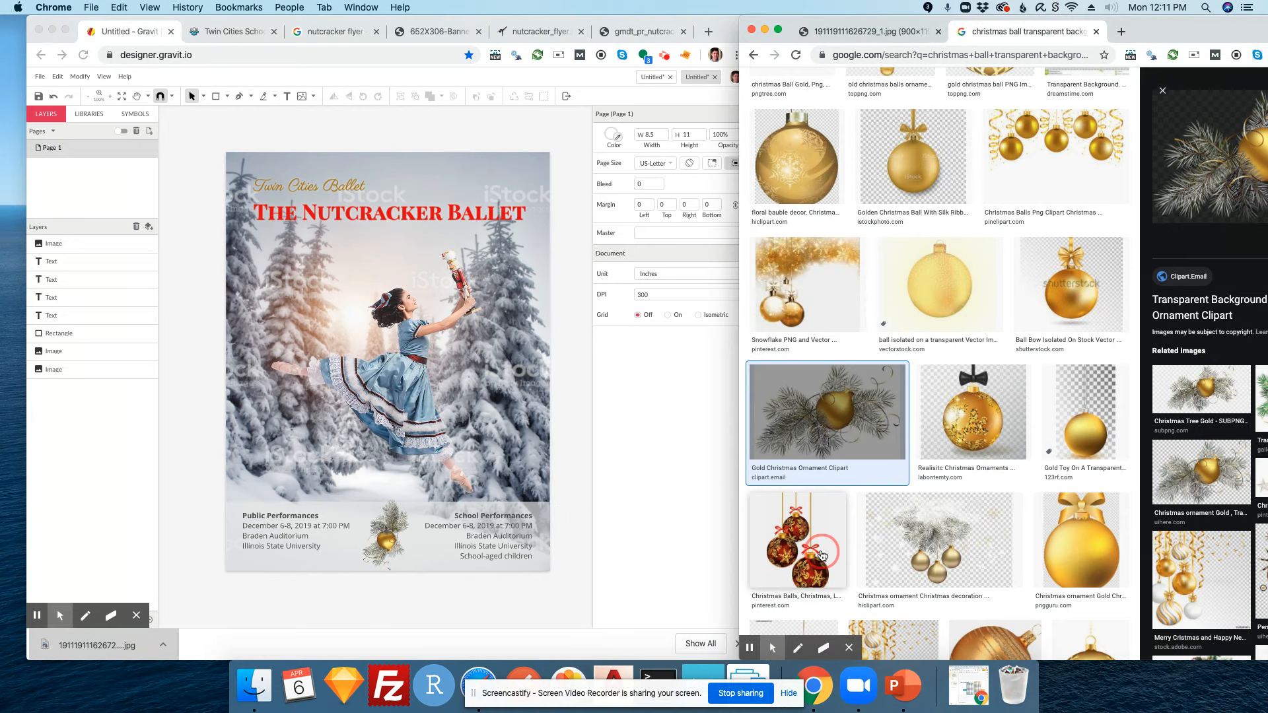
click(824, 554)
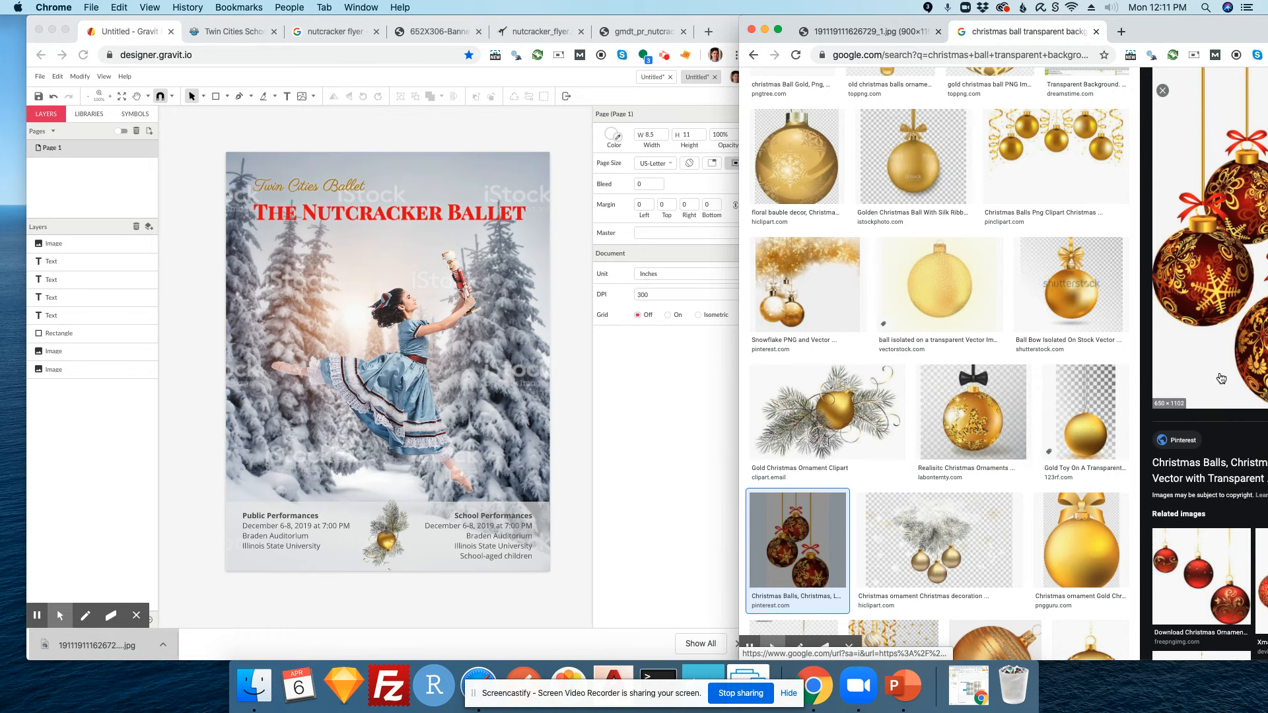
scroll(1215, 383, down, 1)
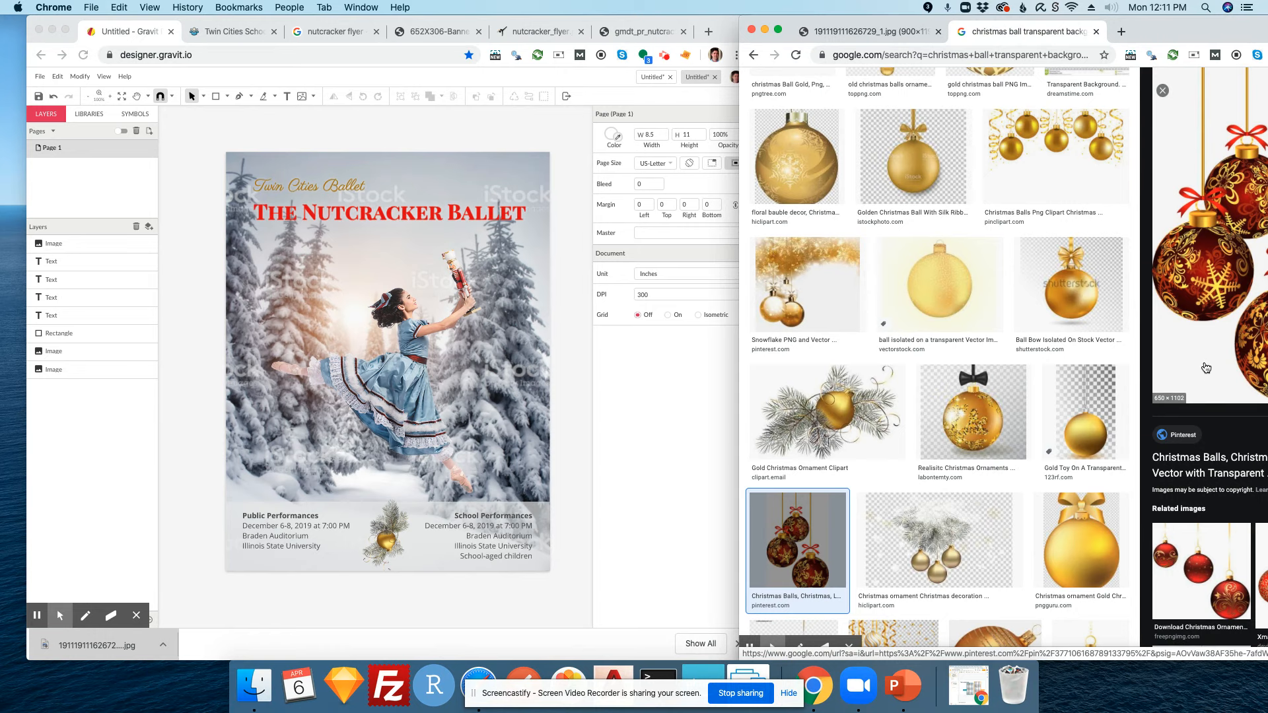
scroll(1219, 383, down, 2)
scroll(806, 416, down, 4)
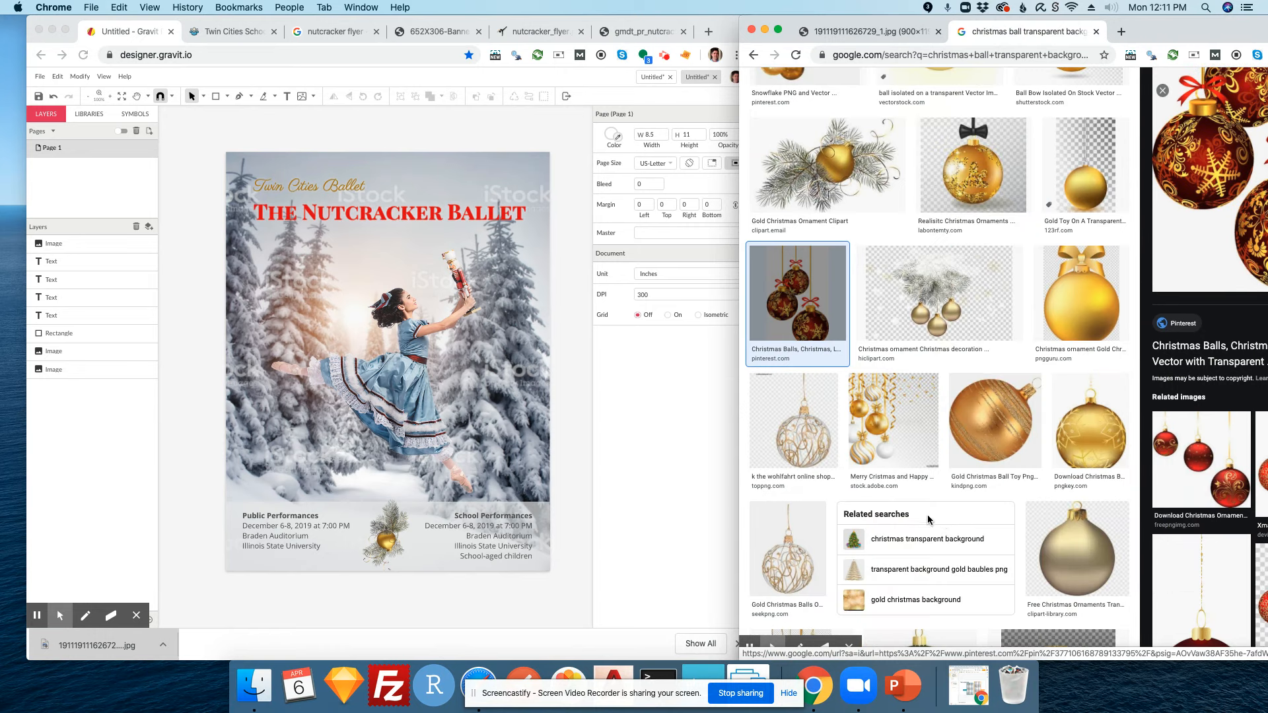
scroll(907, 459, down, 1)
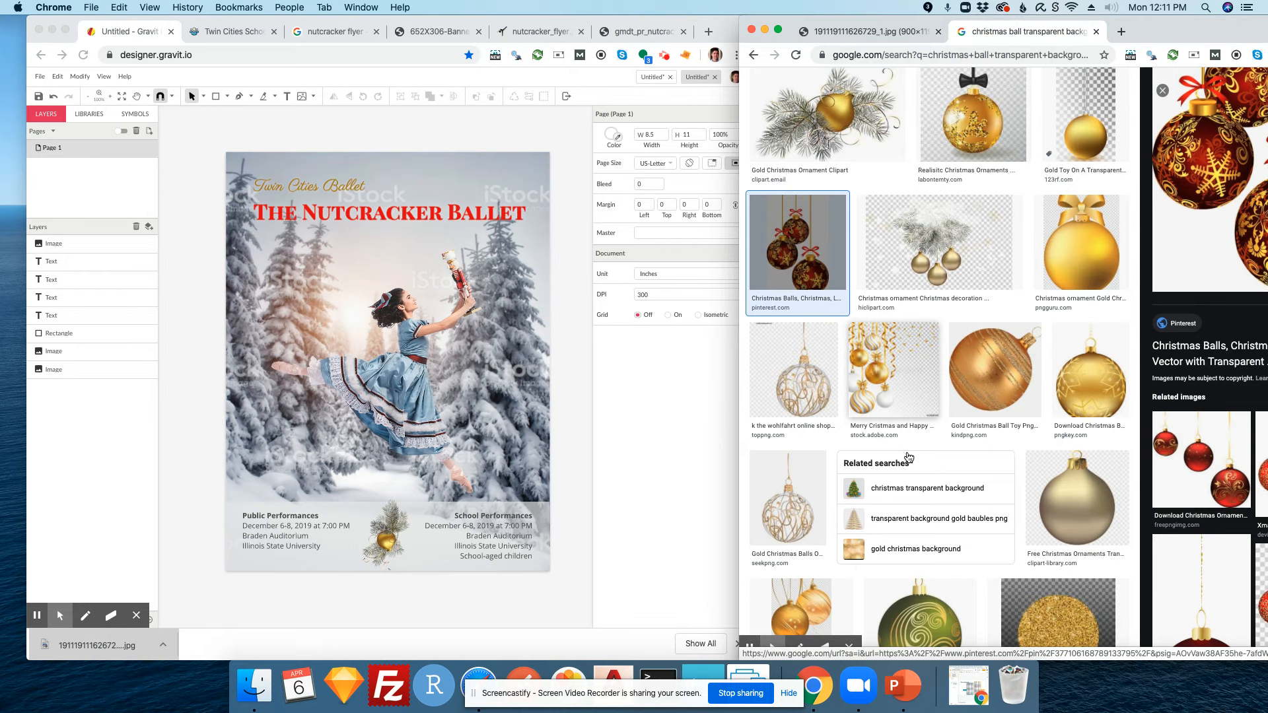
scroll(908, 460, down, 2)
click(789, 409)
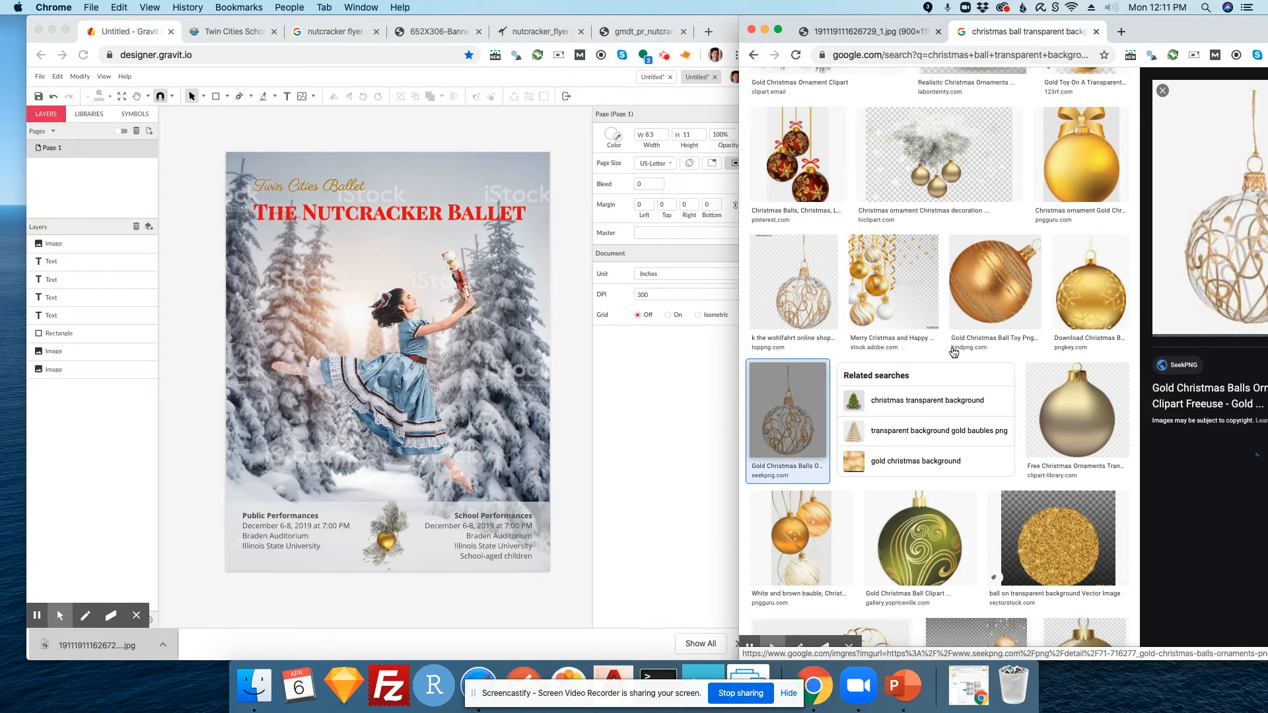
scroll(925, 405, down, 3)
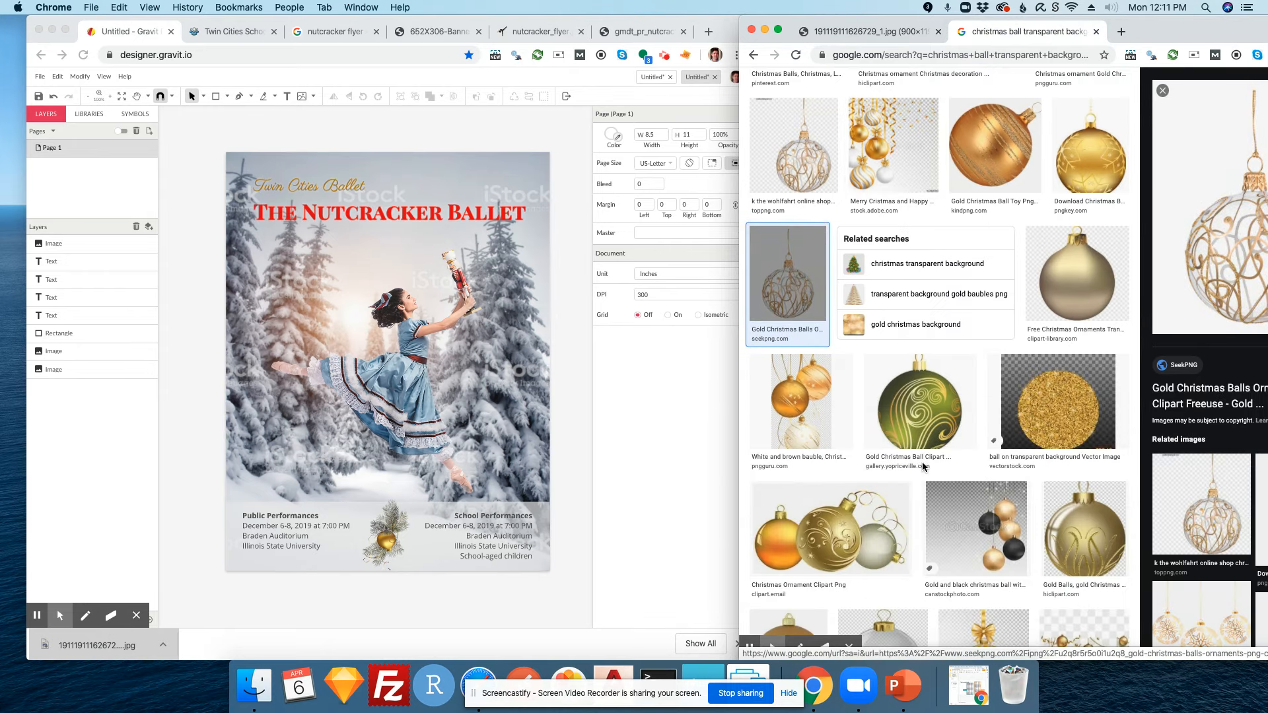
- Copy the Gallery Yopriceville green and gold ball into the flyer and scale it down at the page's lower right
click(923, 411)
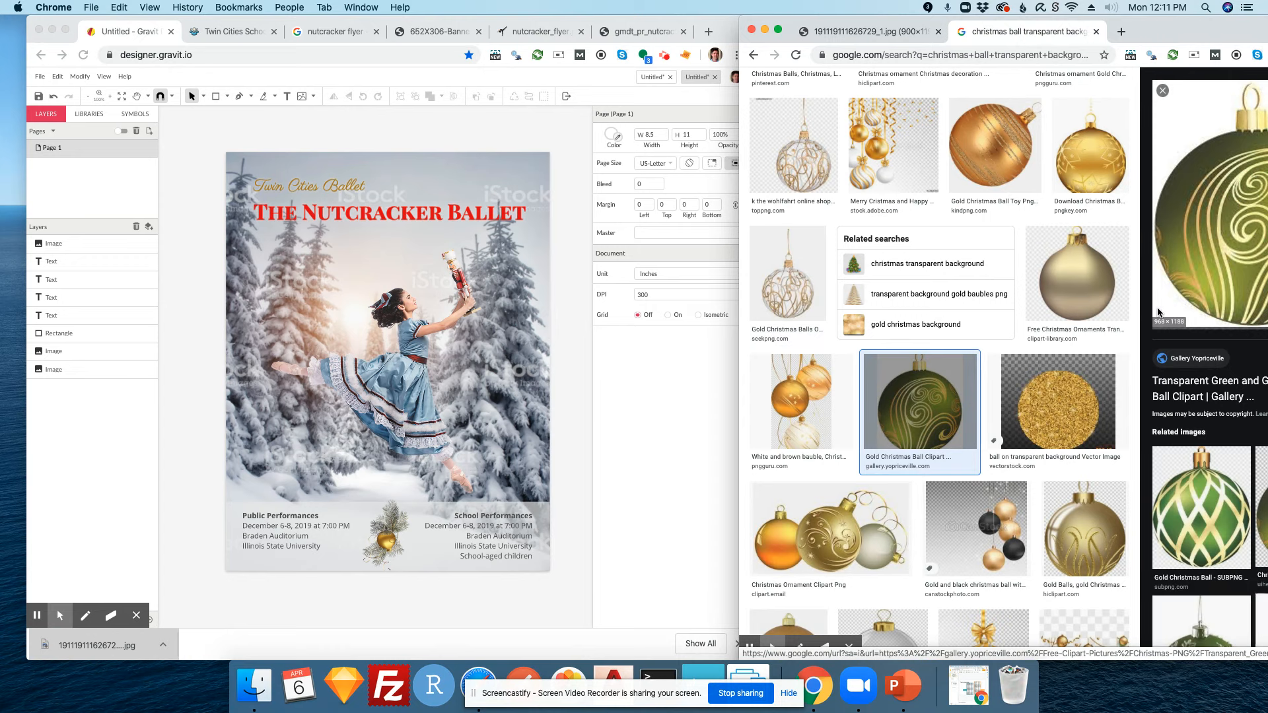
right_click(1213, 239)
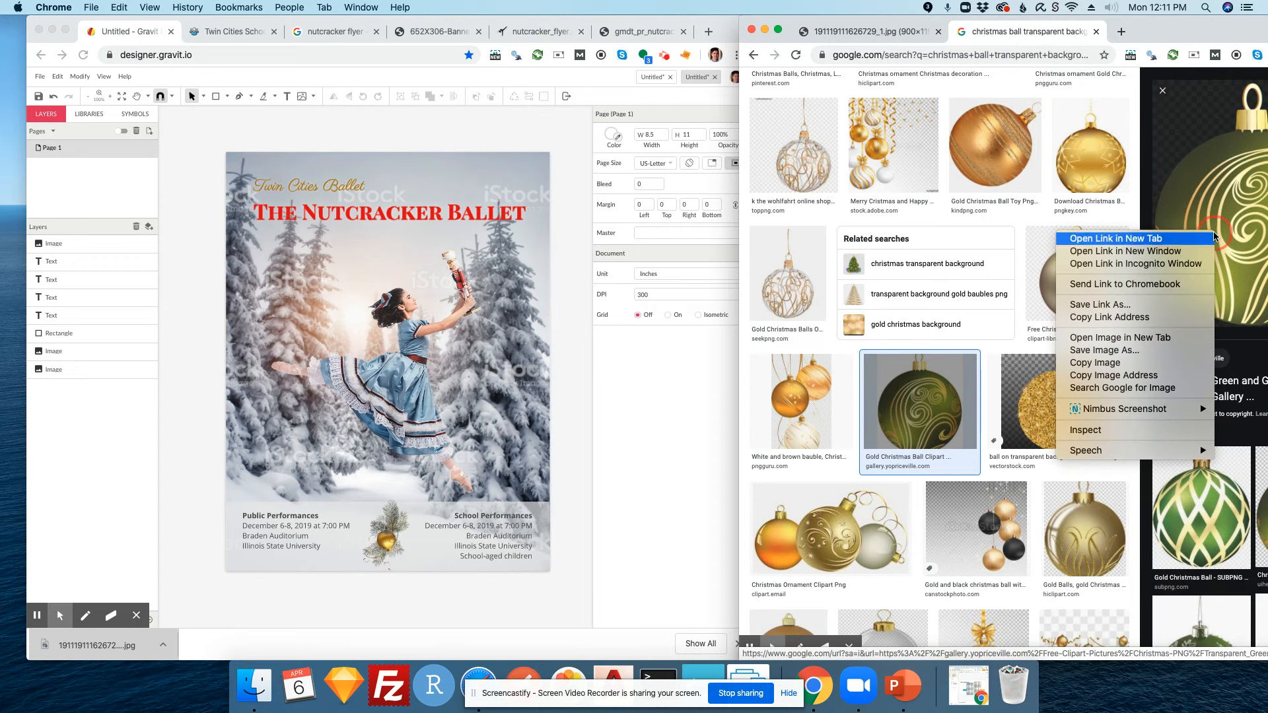
click(1130, 365)
click(371, 594)
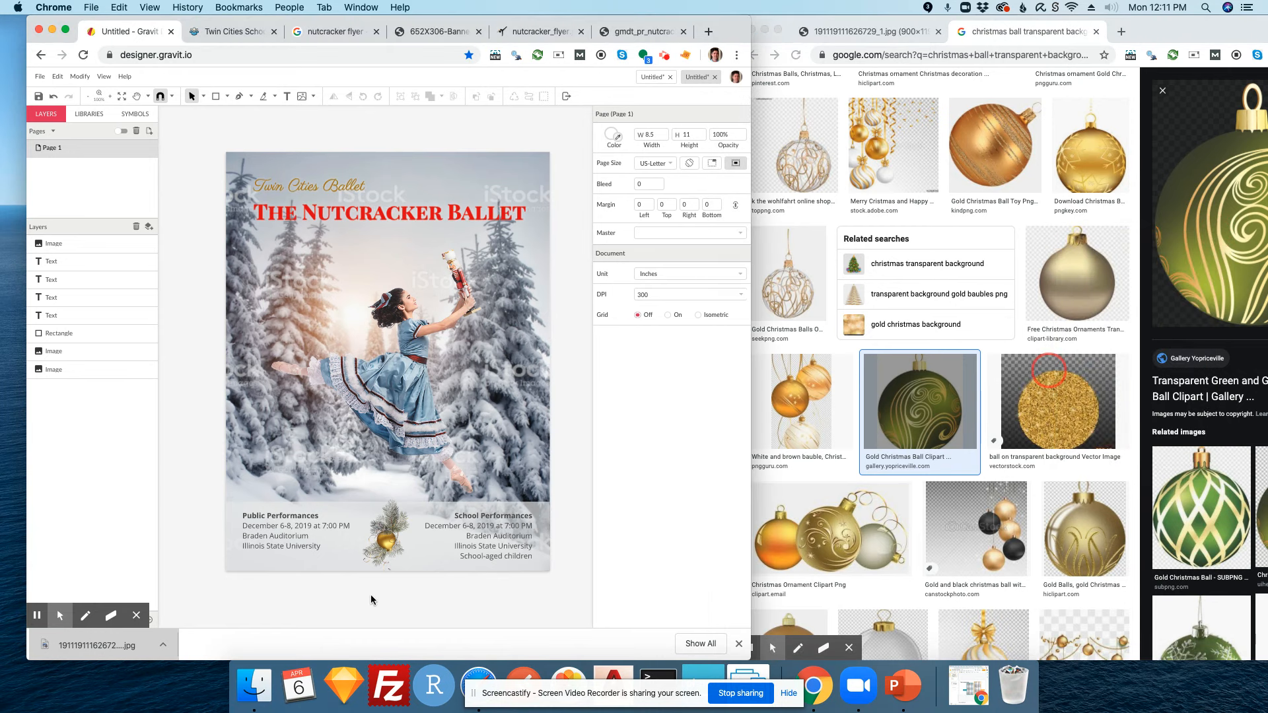
key(super+v)
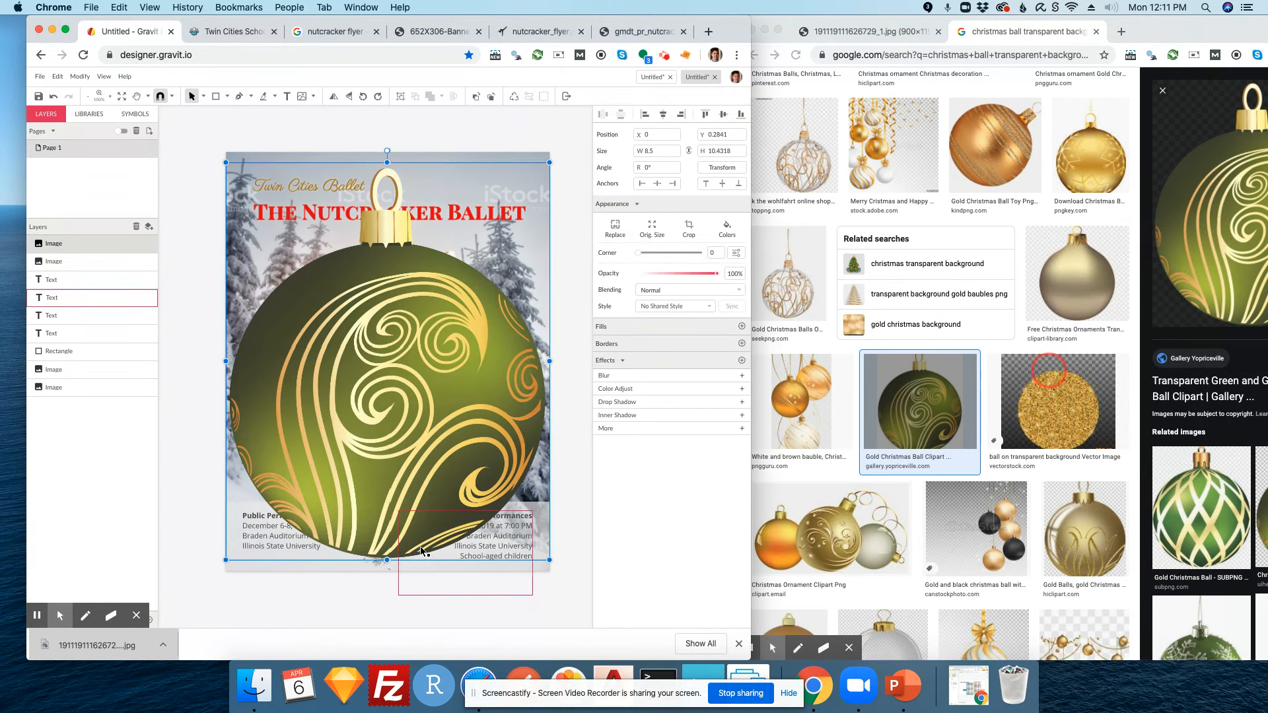
drag(227, 161, 435, 500)
- Delete the pine-branch ornament and move the green and gold ball over the Public Performances listing, below the dancer
click(381, 543)
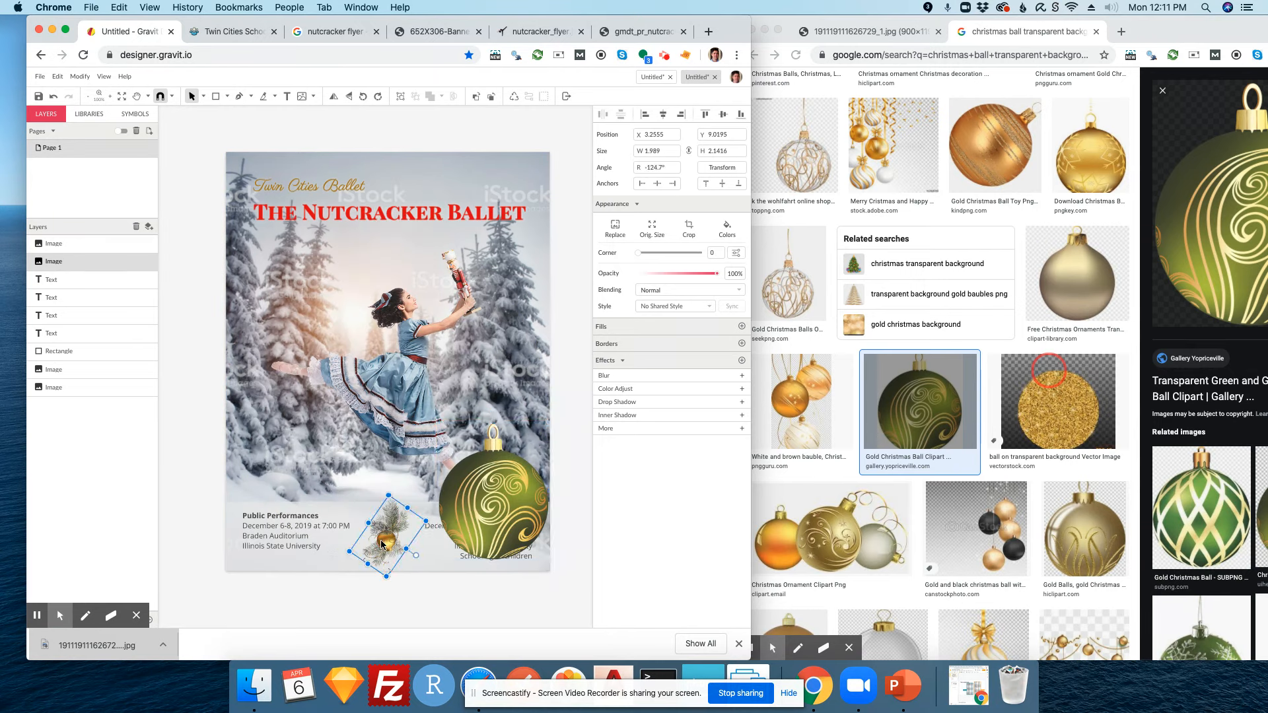
key(BackSpace)
click(470, 496)
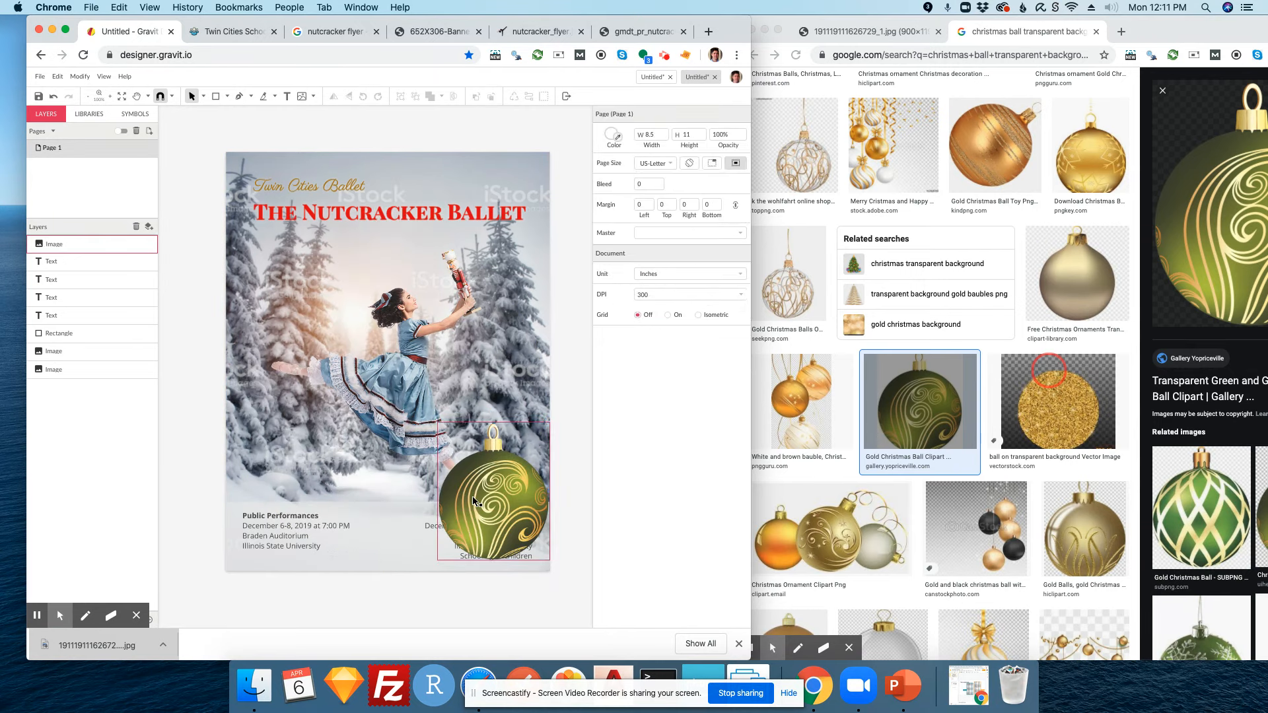
drag(479, 498, 317, 477)
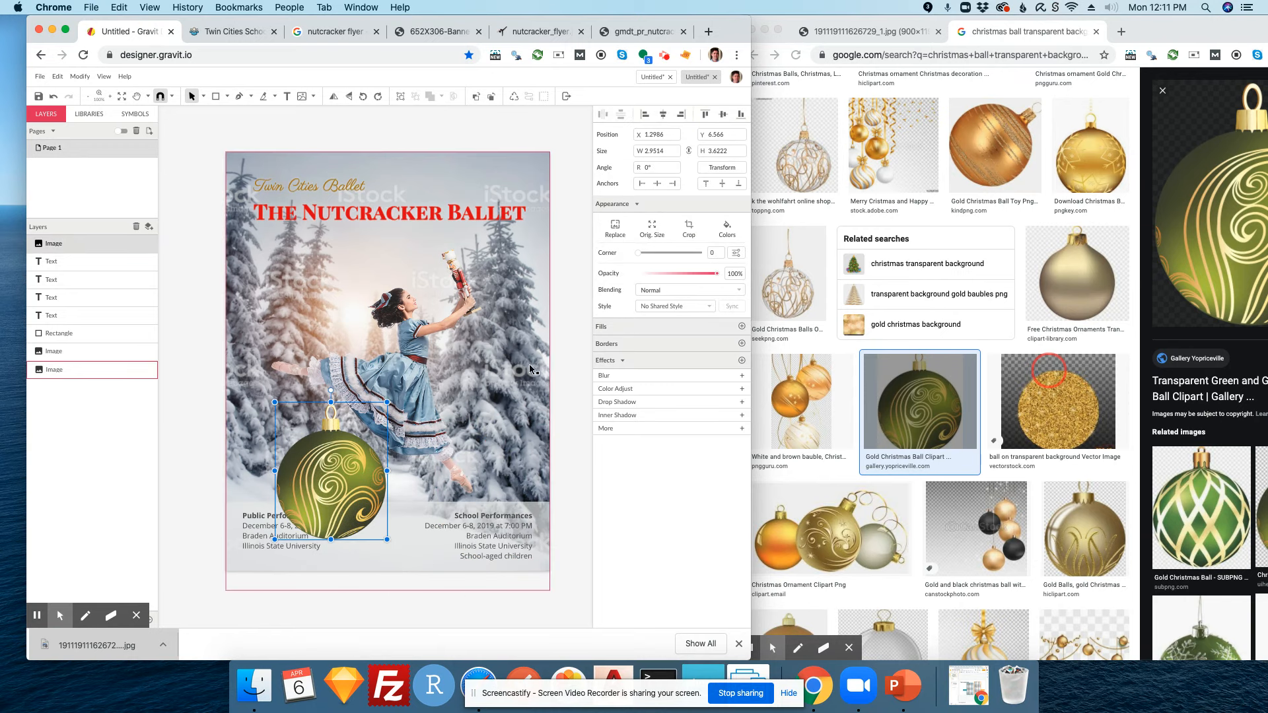
- Duplicate the green ball, place the copy beside the original, and set the copy's hue to -96° to make it pink
key(super+d)
drag(351, 503, 469, 510)
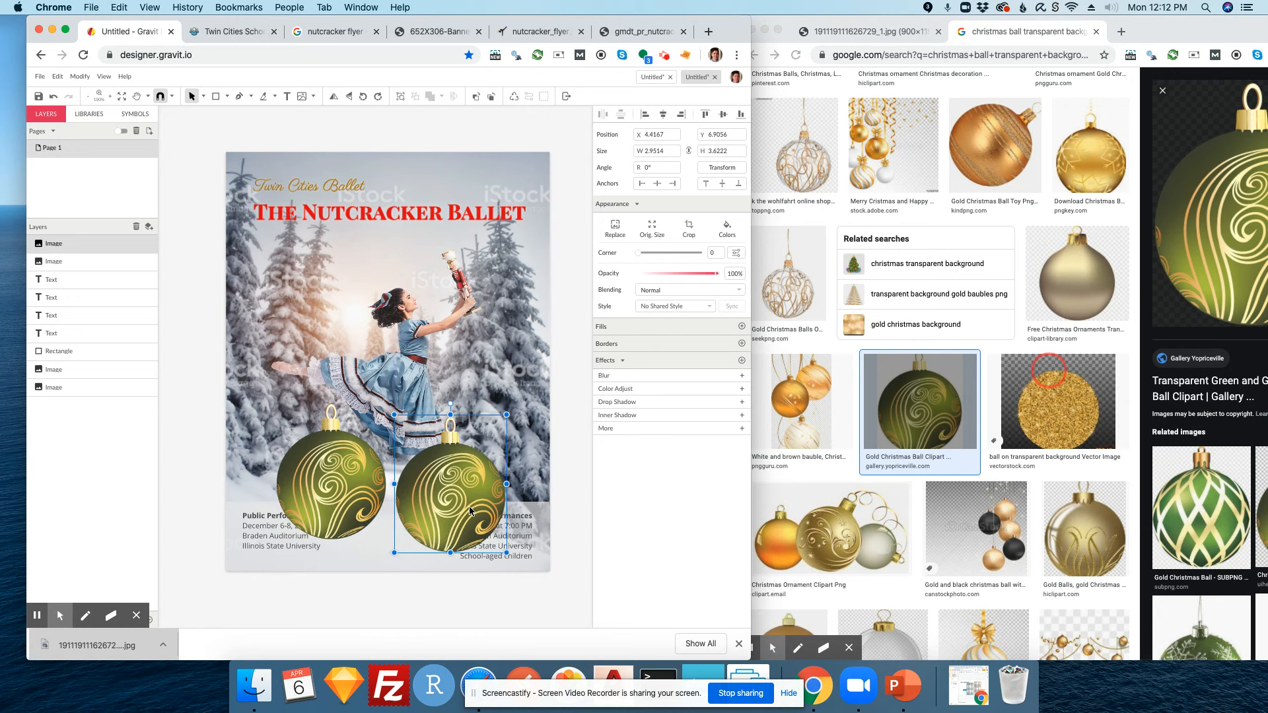
click(640, 390)
drag(676, 433, 656, 430)
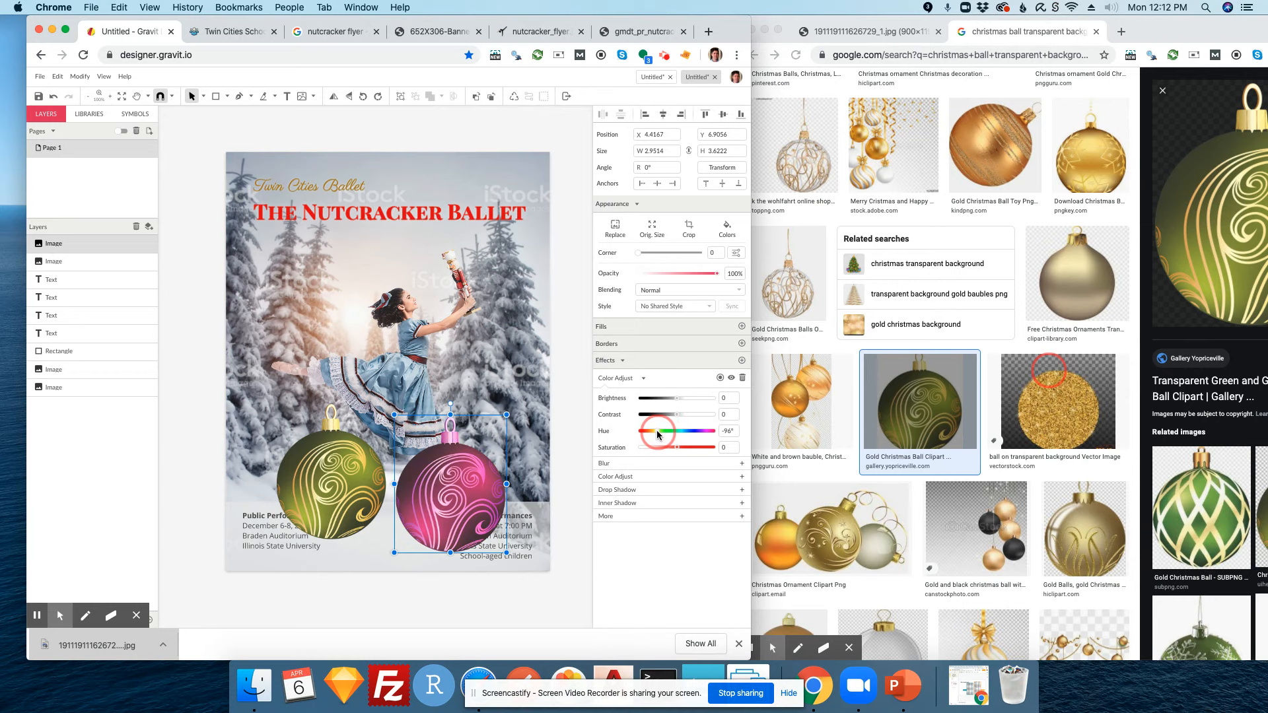
click(566, 568)
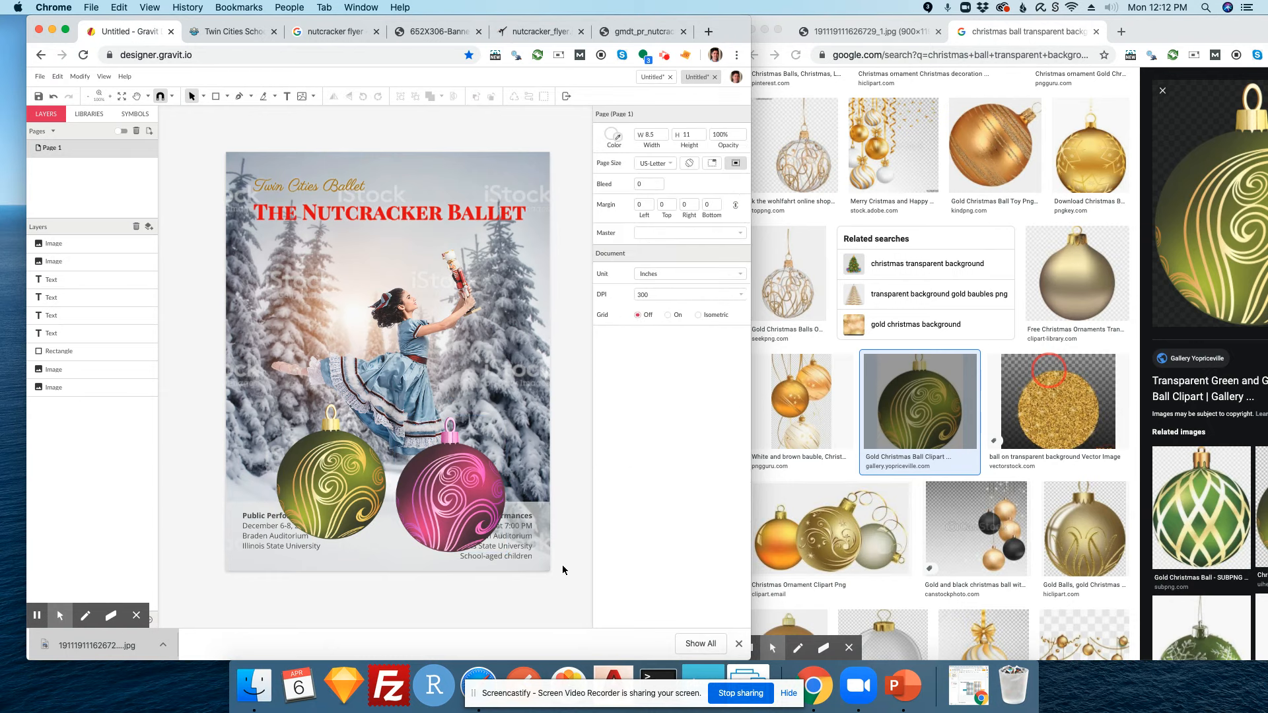
- Paste another green ball above the pink one and set its hue to 149° to make it blue
key(ctrl+v)
drag(384, 507, 505, 425)
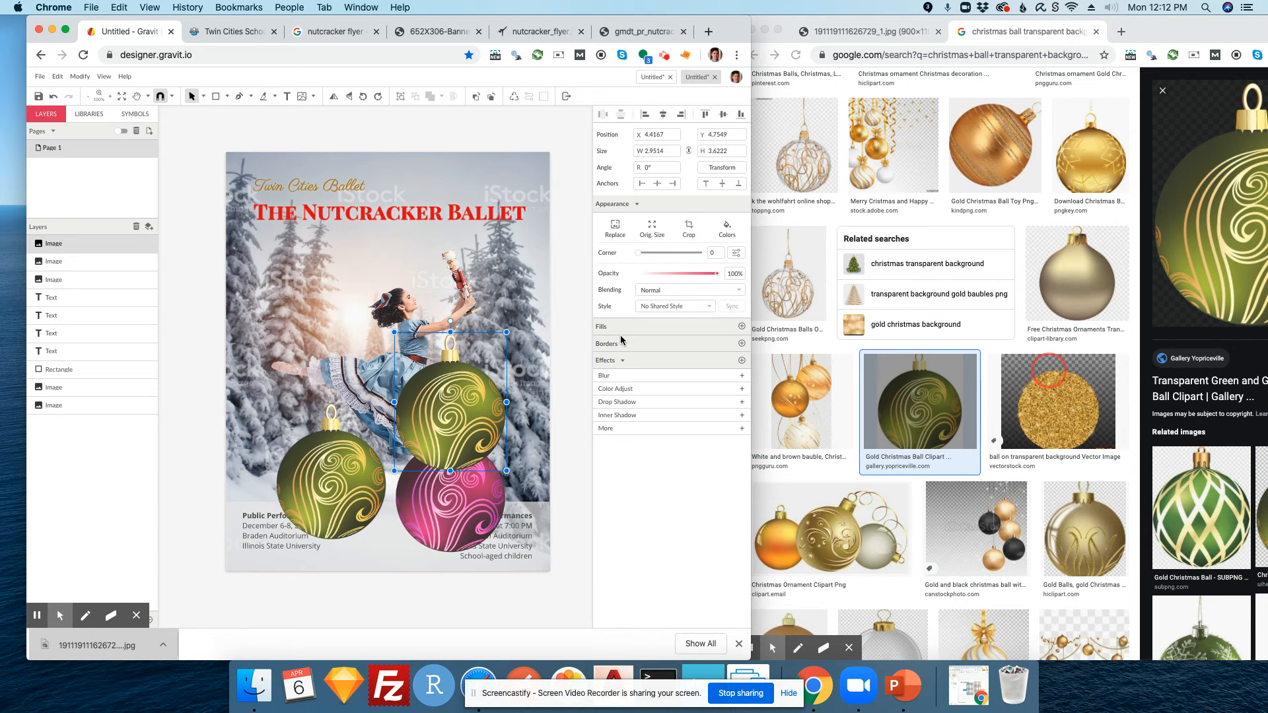
click(651, 390)
drag(677, 432, 710, 433)
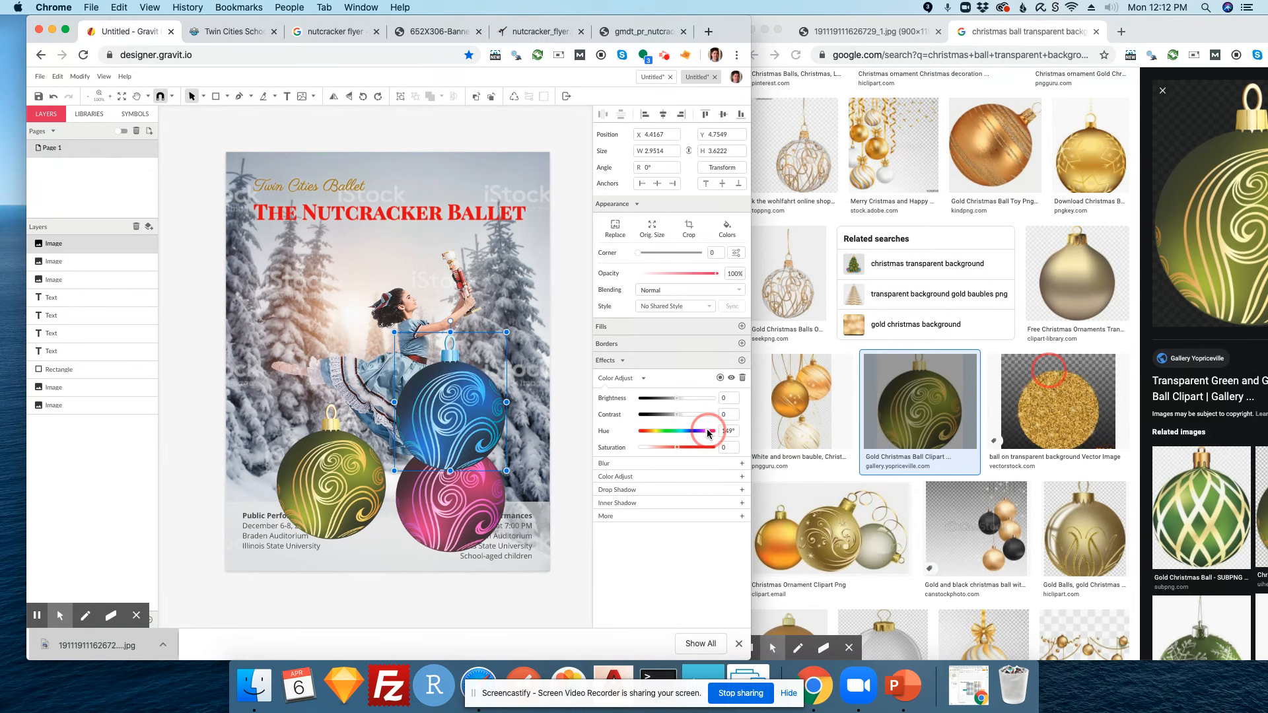
click(585, 487)
- Scale down the blue ball, shrink the pink ball to about 2.56 × 3.14 in, and move the pink one against the green ball
click(452, 384)
drag(394, 332, 409, 433)
click(457, 504)
drag(450, 500, 400, 469)
- Reorder the layers so the green ball is in front and the blue ball lies behind the pink one
click(83, 278)
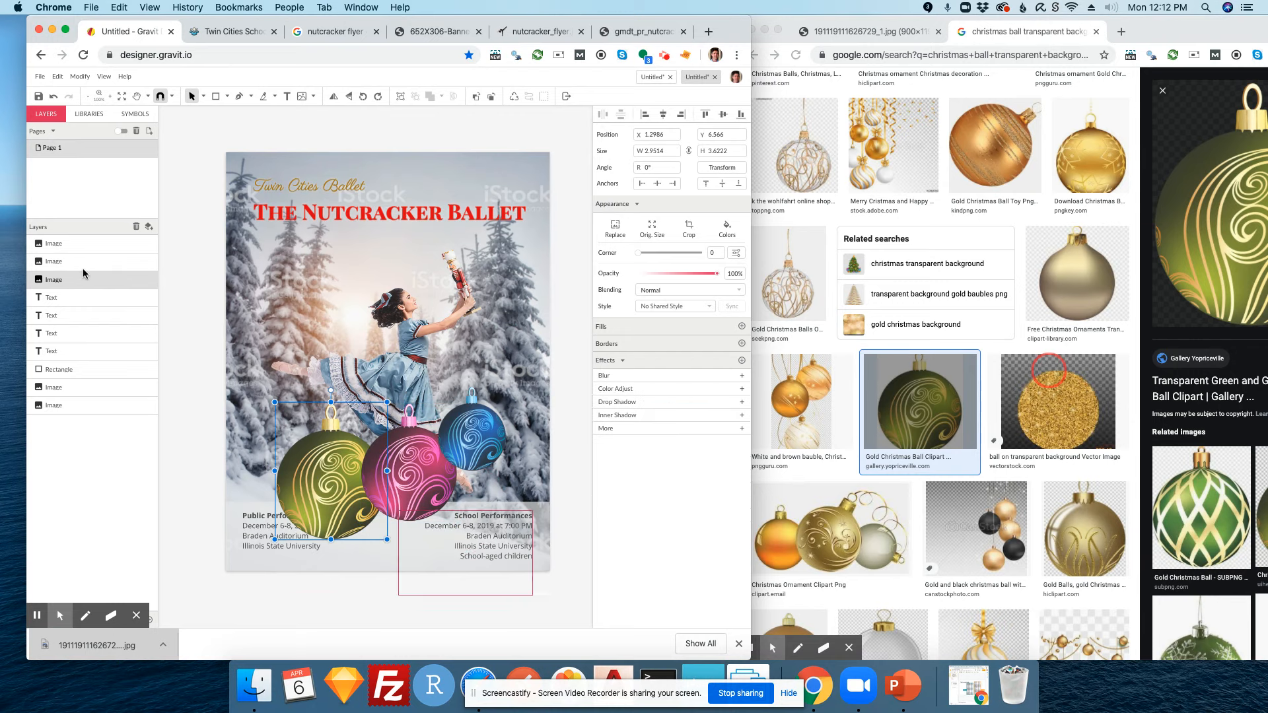
drag(80, 276, 84, 243)
click(363, 436)
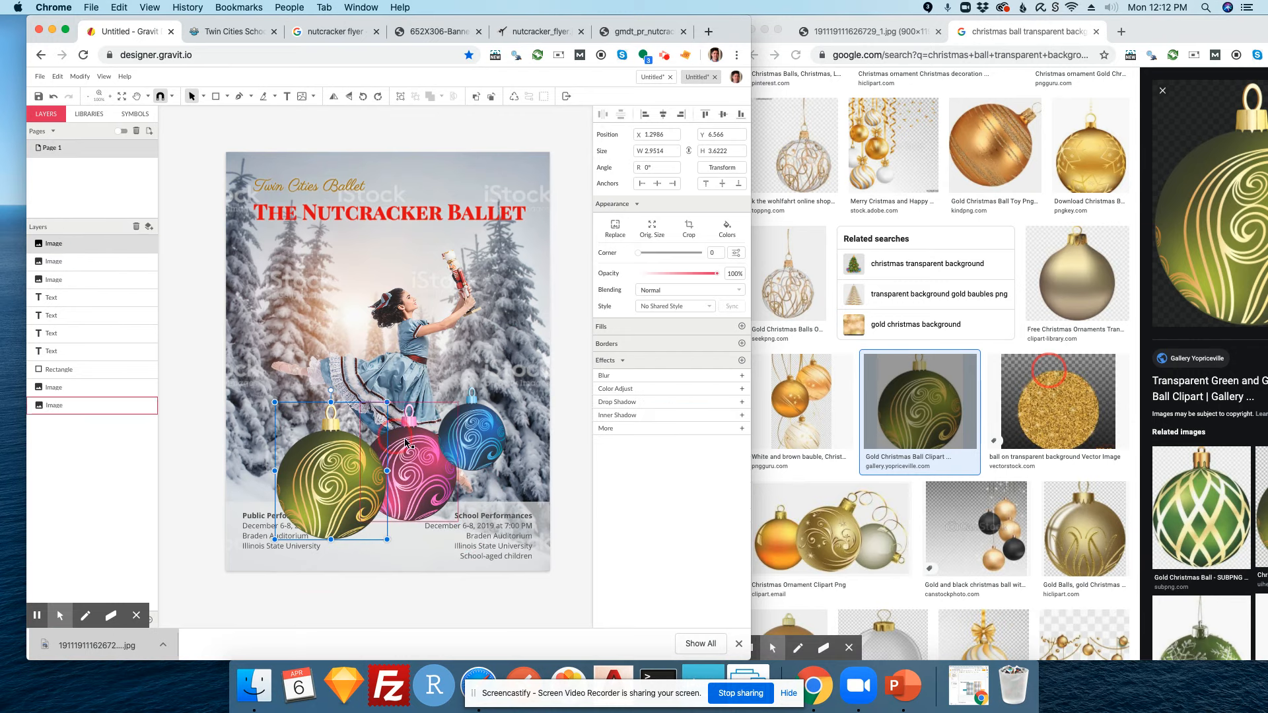
click(73, 261)
drag(71, 266, 79, 295)
- Tuck the blue ball partly behind the pink one, and tilt blue to about -5.3° and pink to about 4.7°
click(479, 425)
drag(480, 432, 467, 457)
drag(456, 409, 461, 410)
click(406, 442)
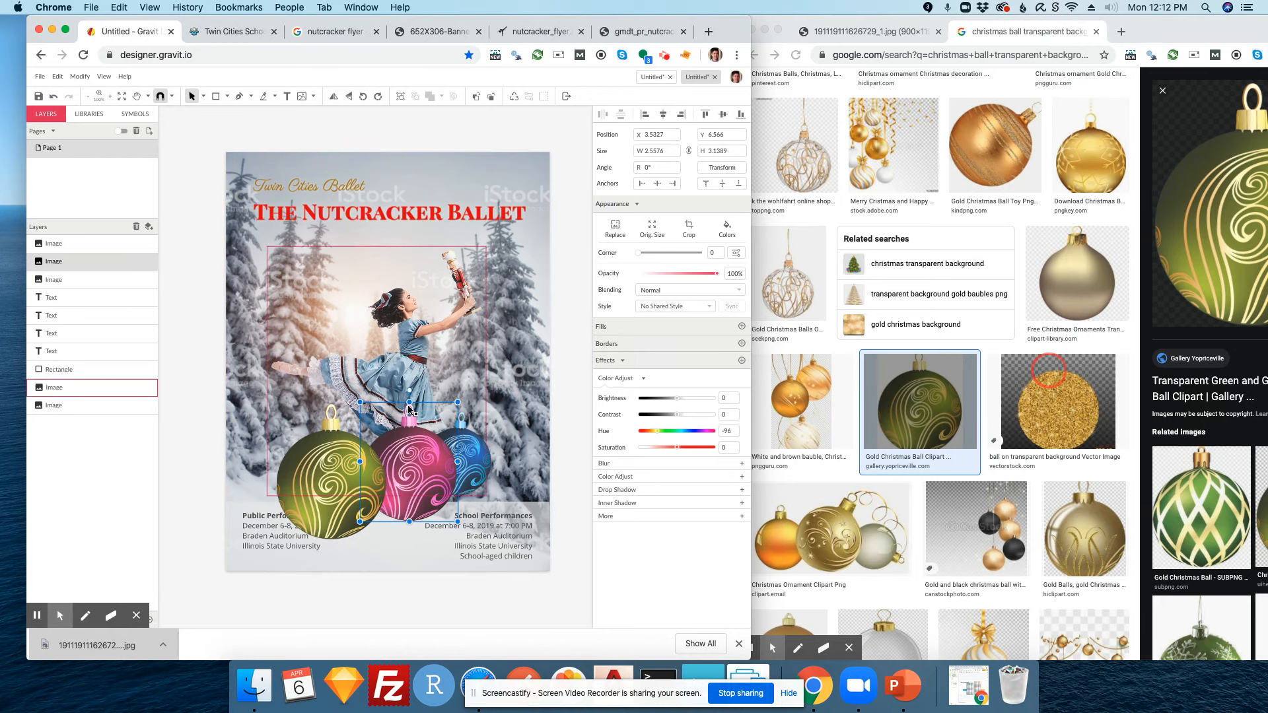
drag(404, 392, 410, 393)
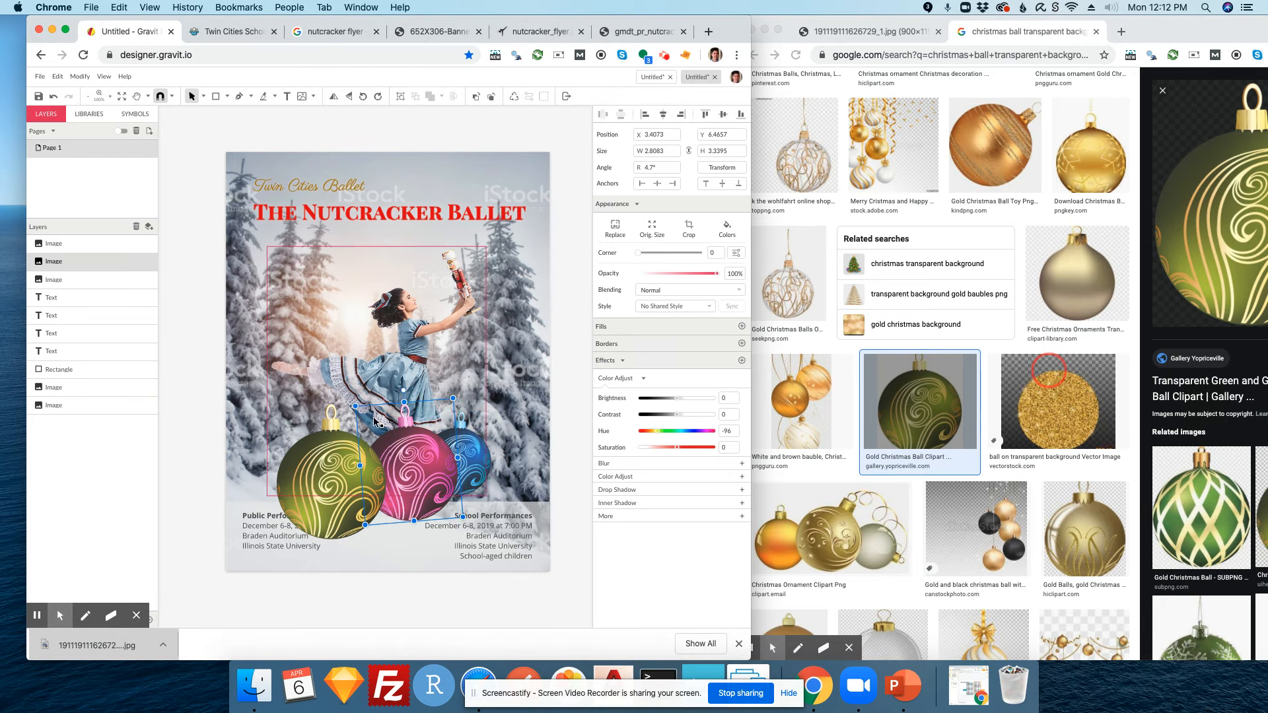
- Tilt the green ball to about -4.5°, and scale all three balls together to about 2.2 in wide between the performance listings
click(327, 445)
shift+click(416, 463)
shift+click(472, 463)
drag(332, 392, 413, 489)
drag(472, 522, 404, 538)
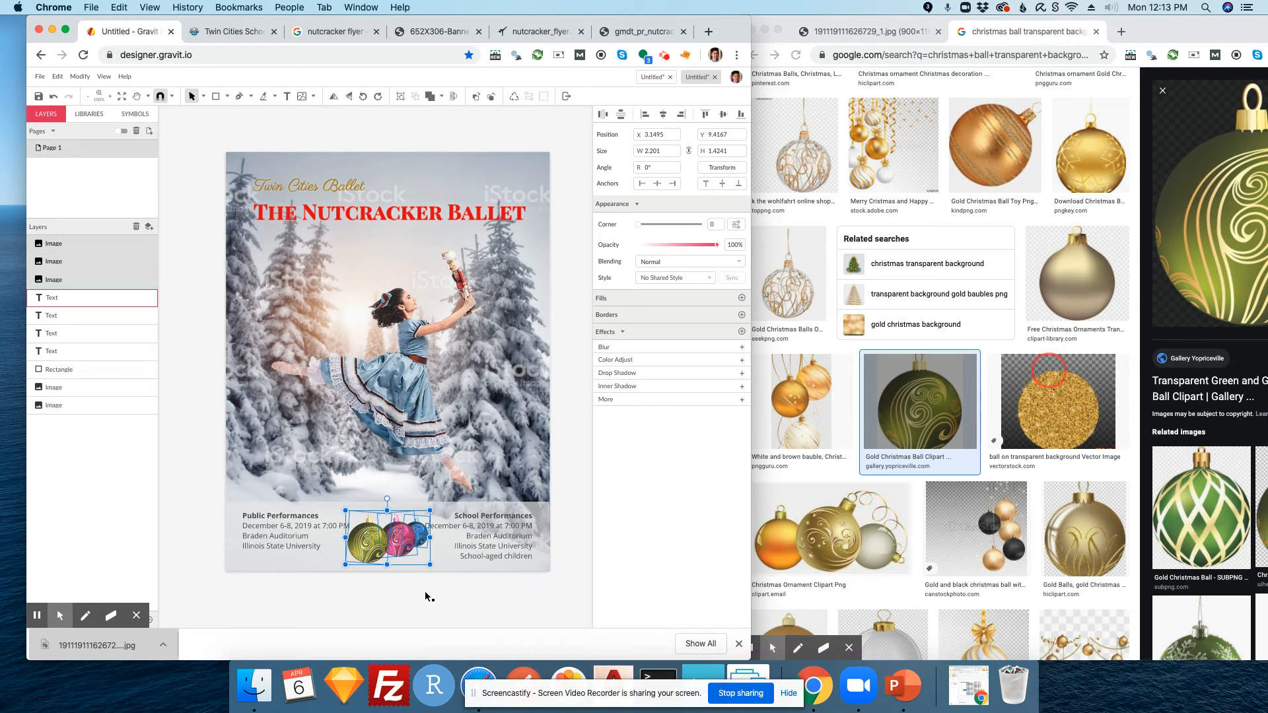
click(204, 494)
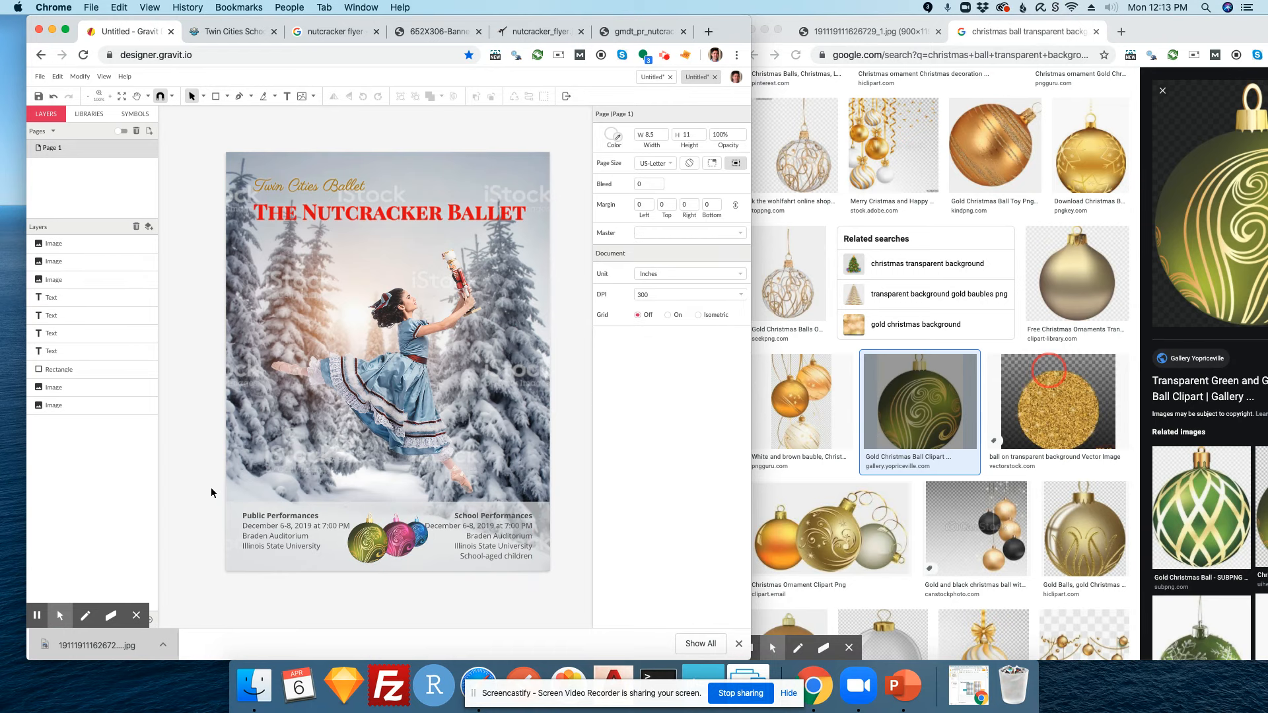
- Nudge the pink ball closer to the green ball, to about X 3.72 in
click(402, 533)
key(Left)
key(Left)
key(Left)
key(Left)
key(Left)
key(Left)
key(Left)
key(Left)
key(Left)
key(Left)
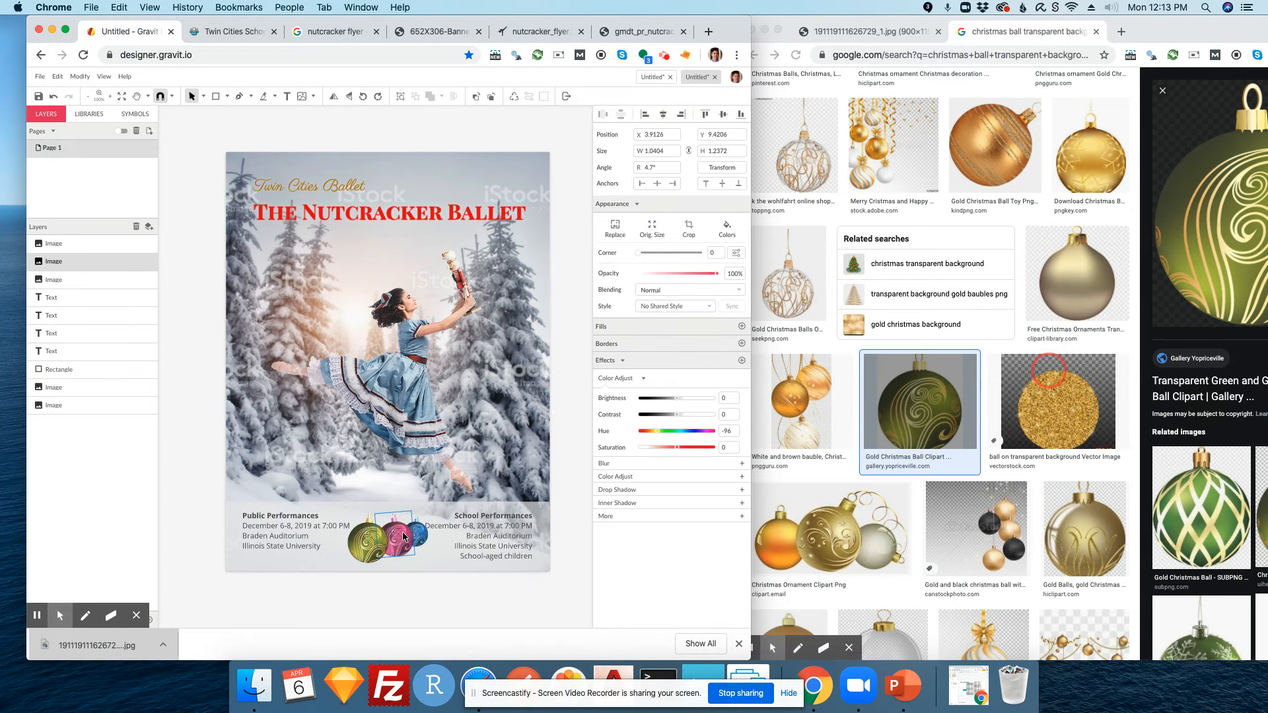
key(Left)
key(Left)
key(Left)
key(Left)
key(Left)
key(Left)
key(Left)
key(Left)
key(Left)
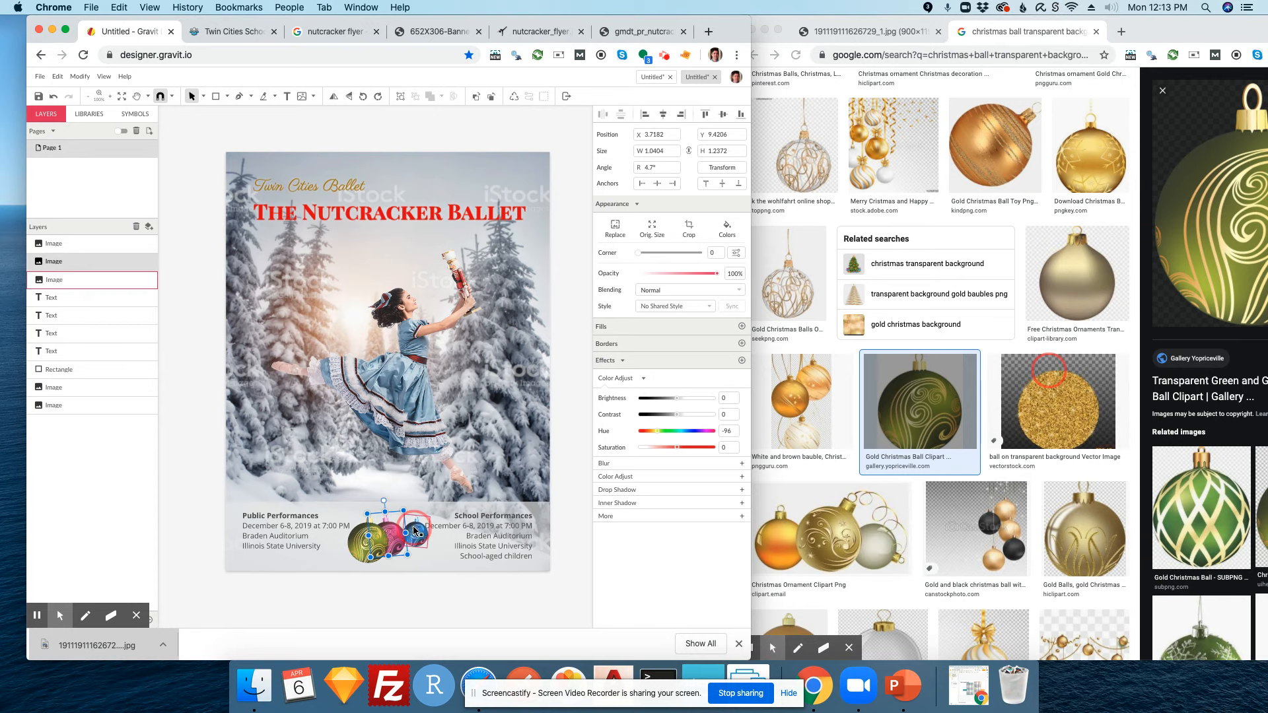
- Nudge the blue ball closer to the pink ball, to about X 4.41 in
click(415, 530)
key(Left)
key(Left)
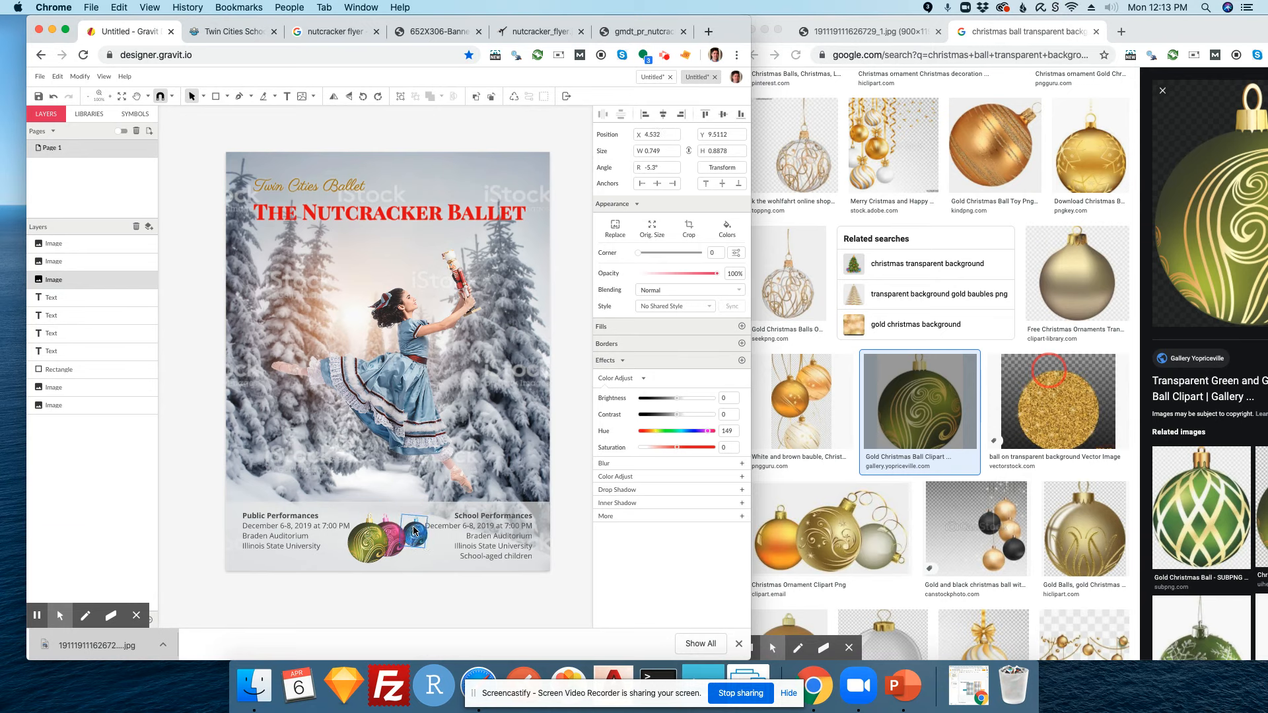
key(Left)
key(Left)
key(Left)
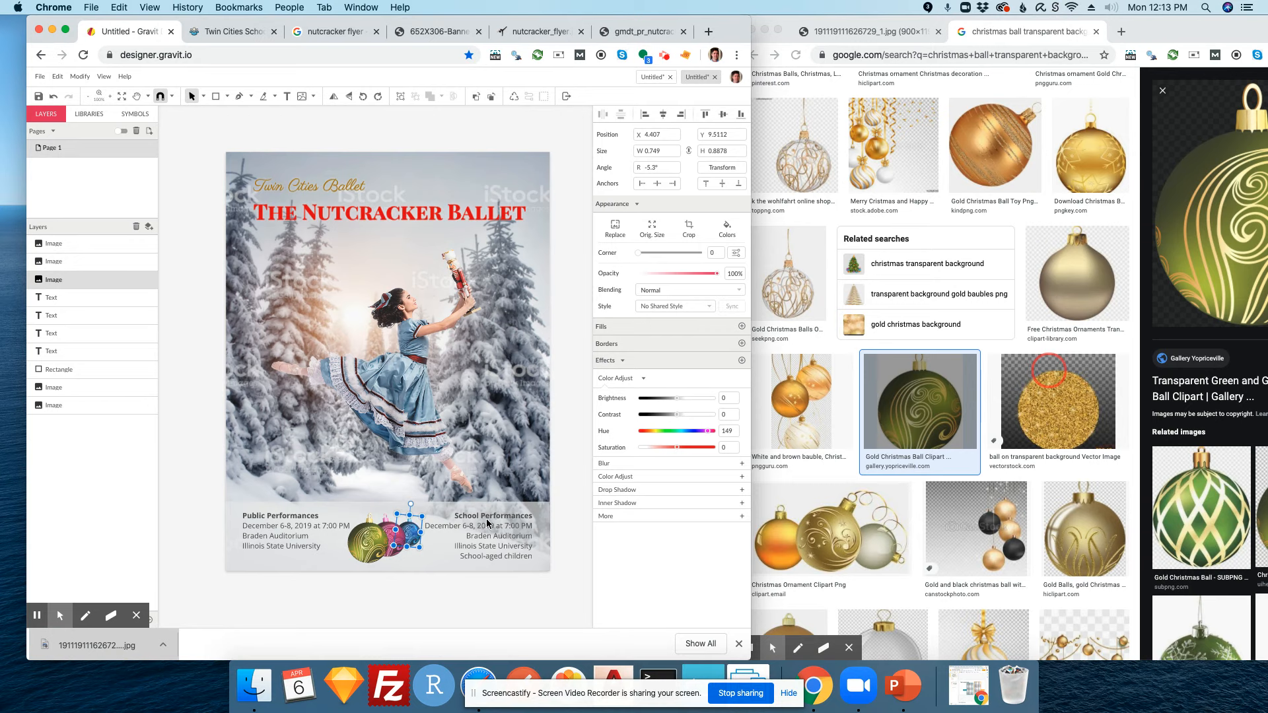
click(561, 469)
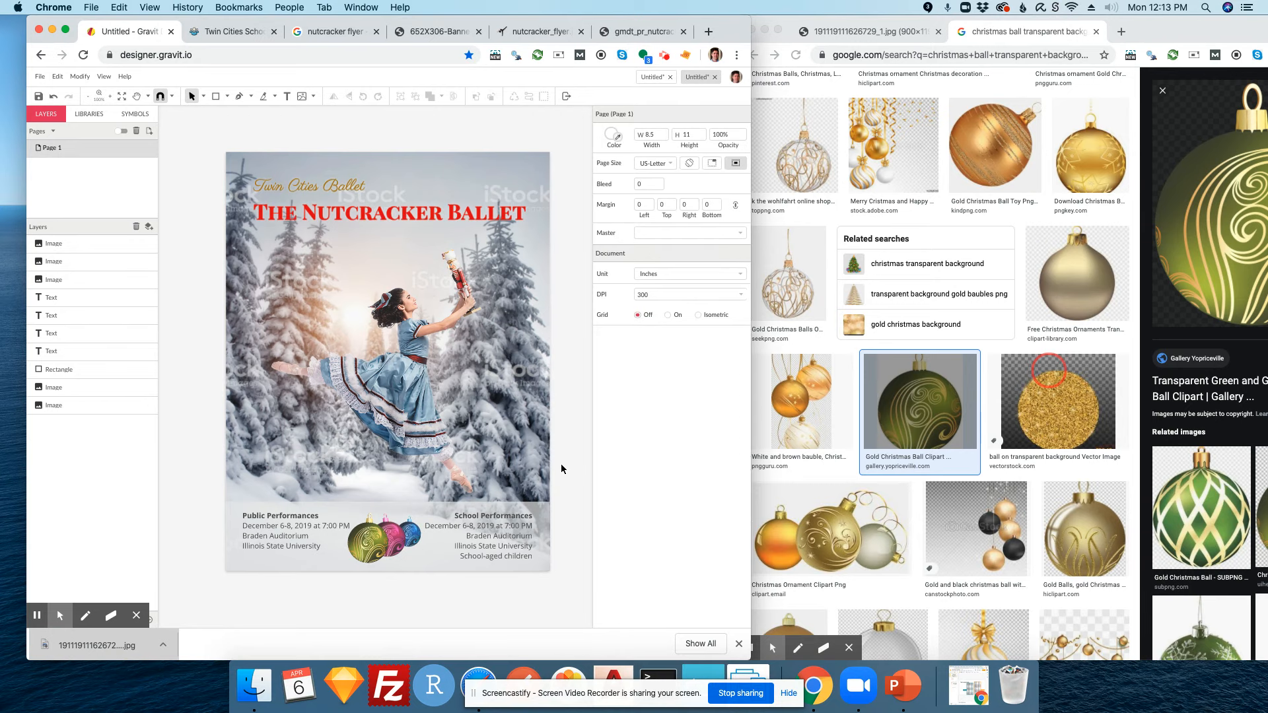
- Enlarge the blue ball to about 1.12 × 1.33 in and bring it in front of the other balls
click(413, 541)
drag(416, 543, 431, 563)
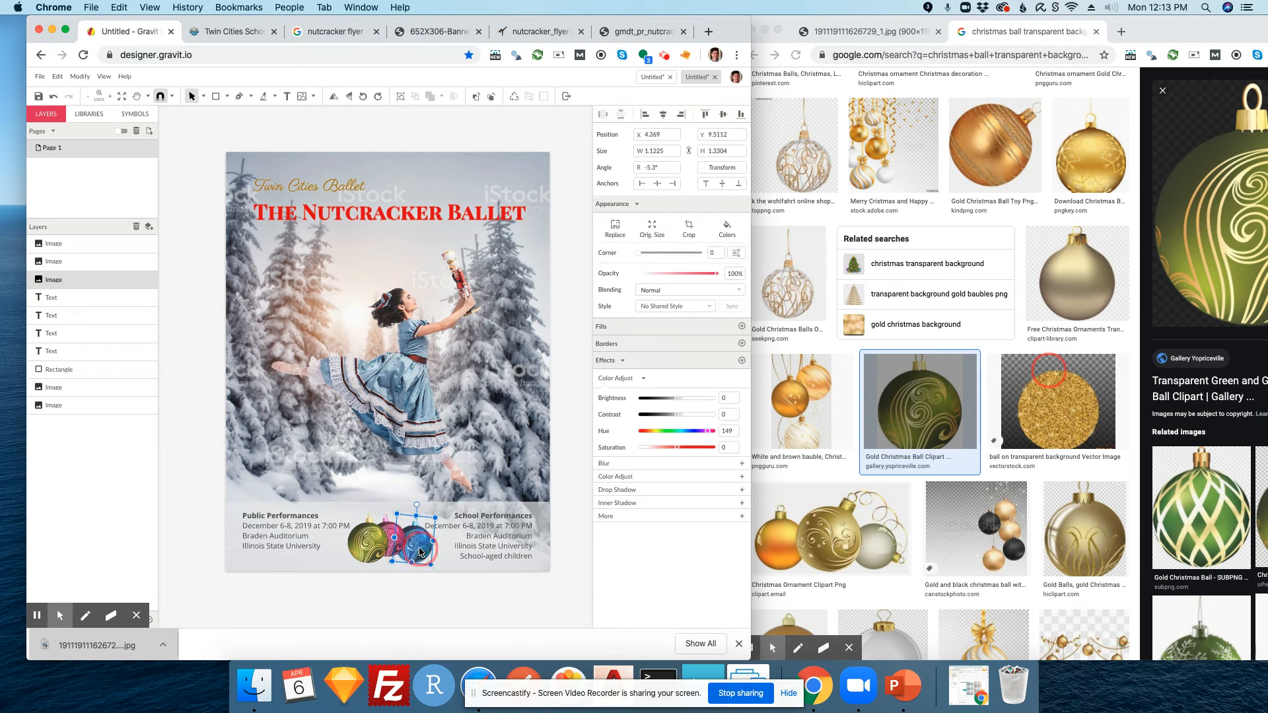
drag(62, 277, 68, 240)
click(572, 535)
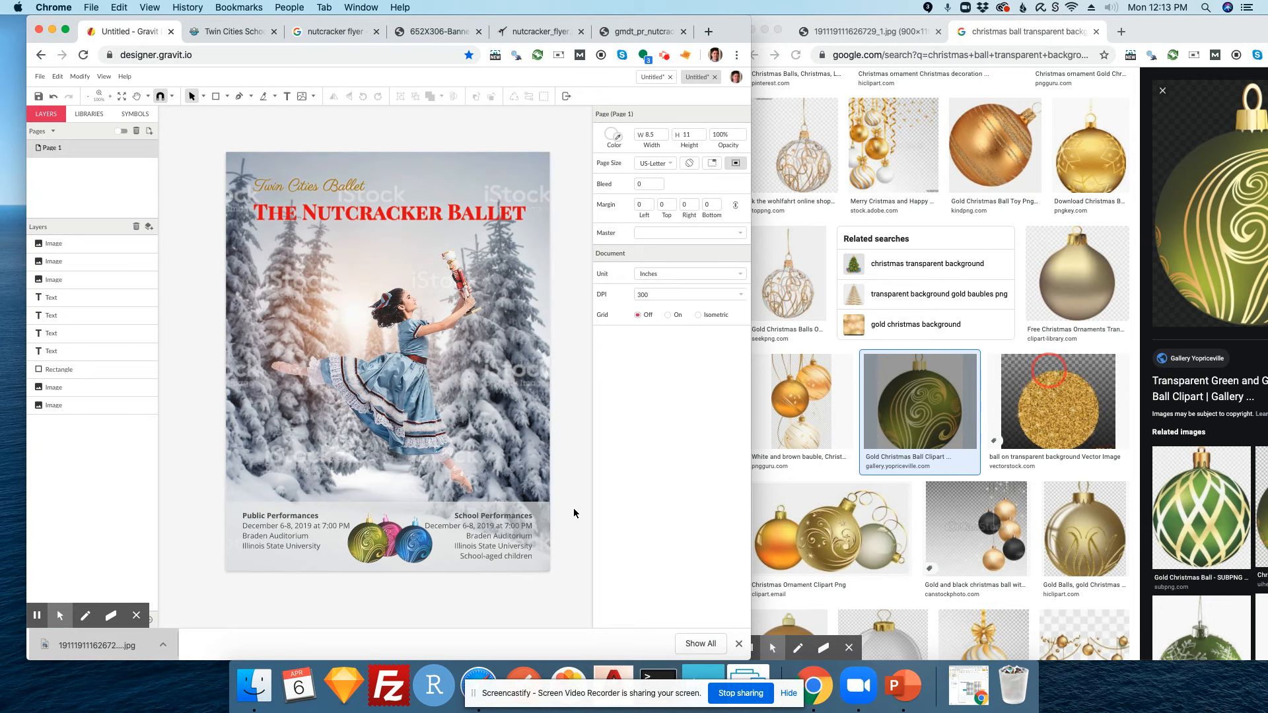
- Set the blue ball's hue to 61° to make it green, and shift the pink ball's hue slightly towards red
click(413, 541)
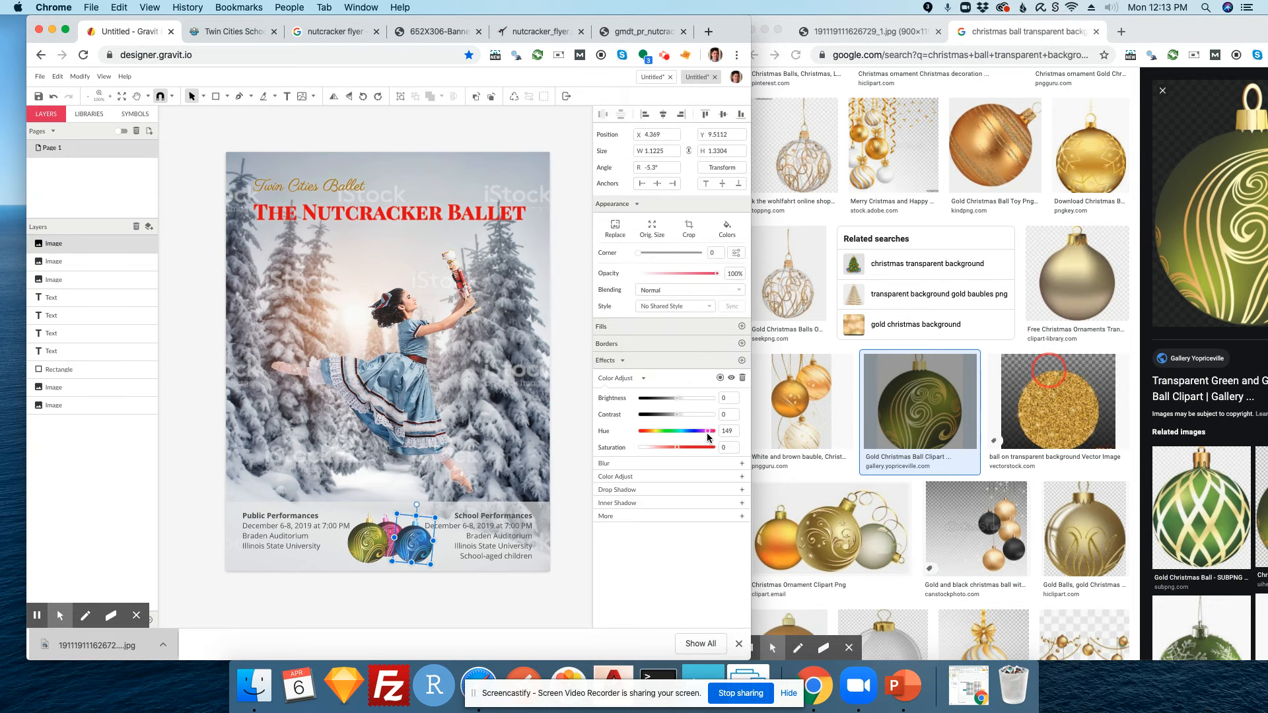
drag(712, 433, 688, 429)
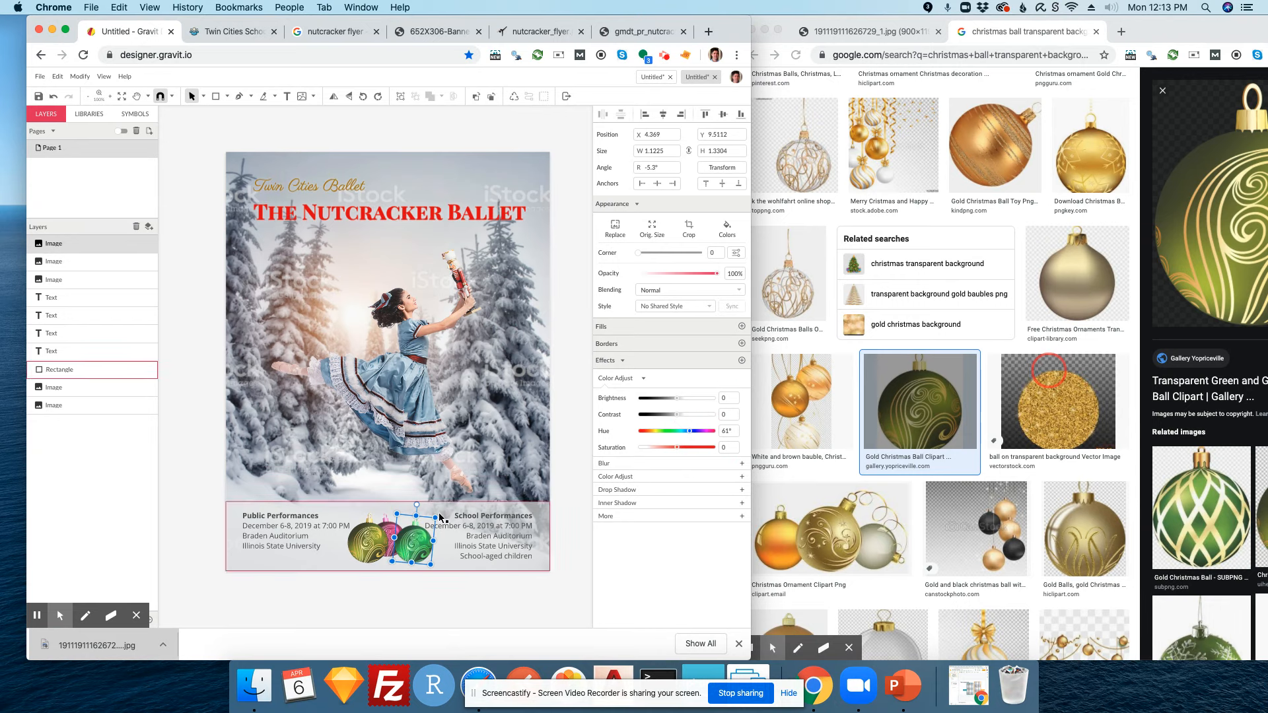
click(389, 536)
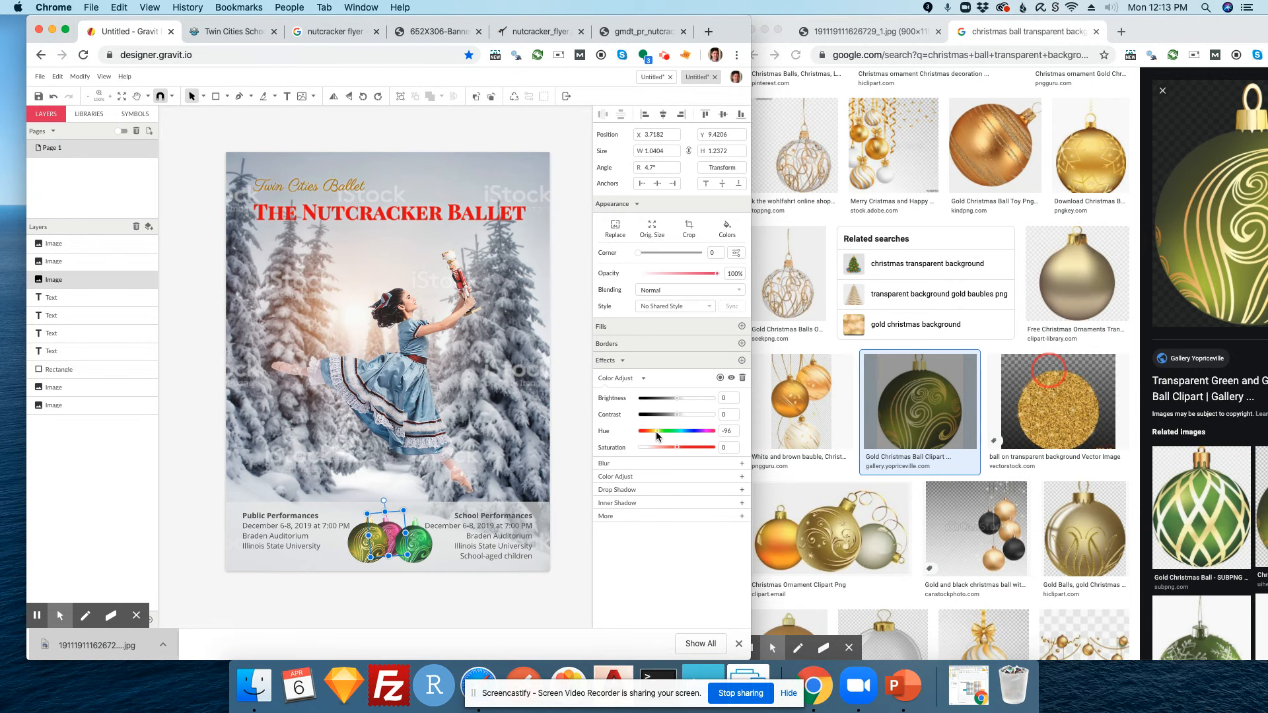
mouse_move(656, 431)
mouse_down()
mouse_move(627, 425)
mouse_move(722, 435)
mouse_move(659, 432)
mouse_up()
click(568, 499)
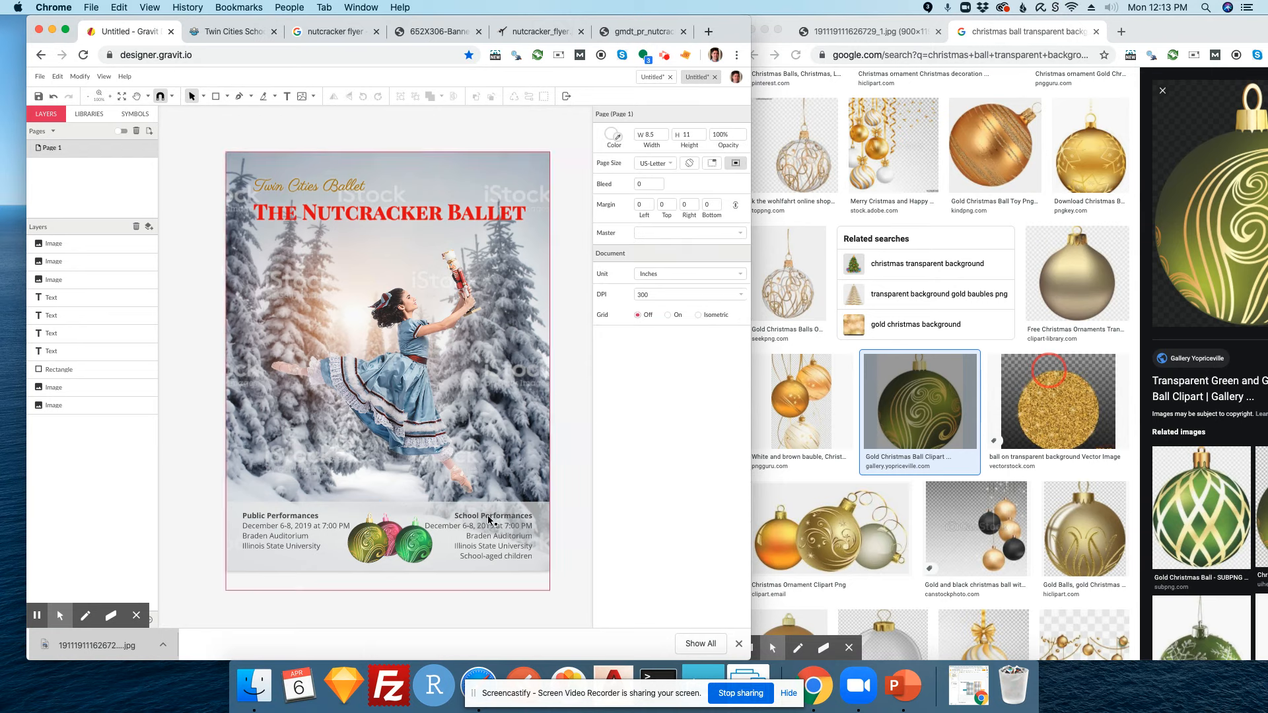
- Add a colour adjustment to the olive-green ball and set its hue to -29° for an orange-bronze tone
click(369, 558)
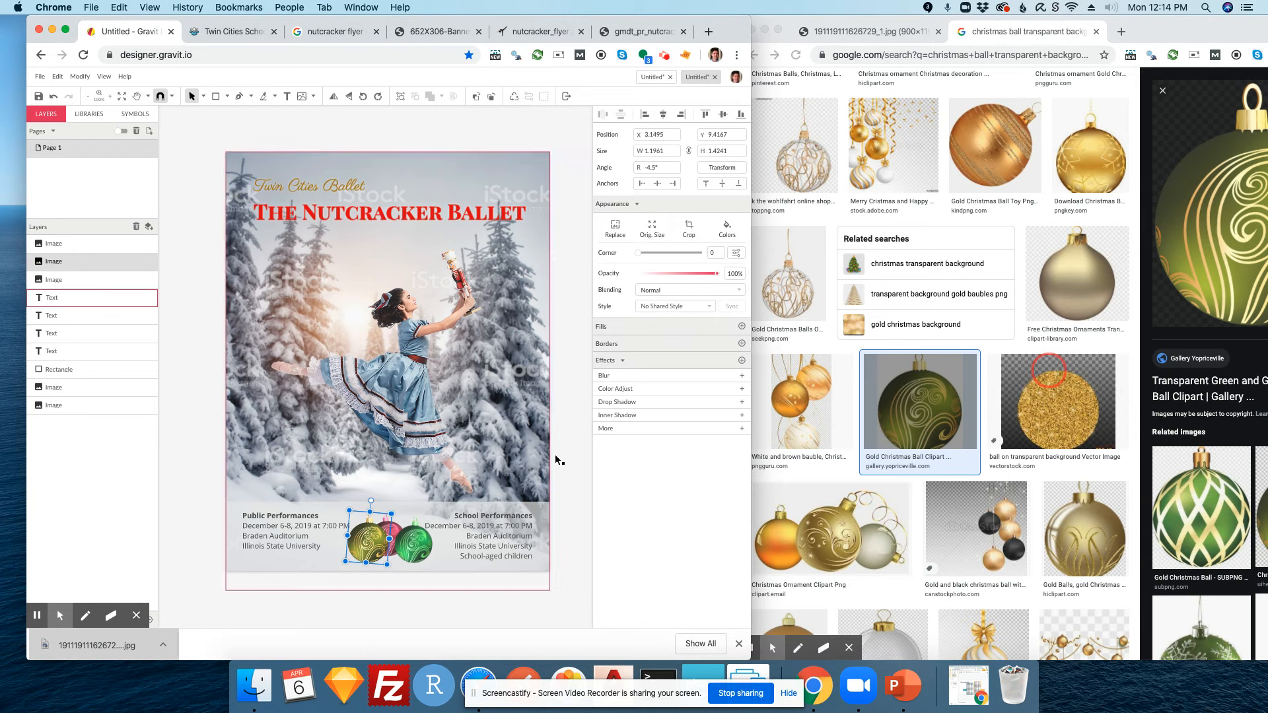
click(629, 390)
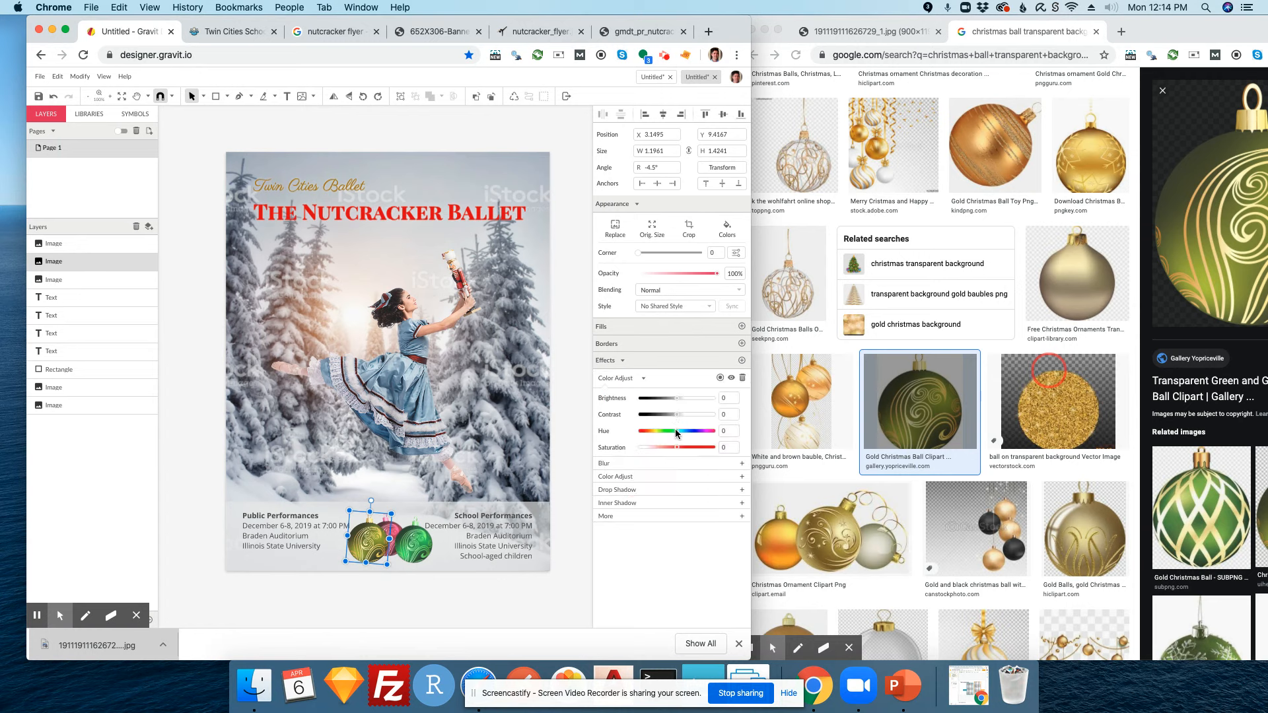
drag(676, 429, 713, 426)
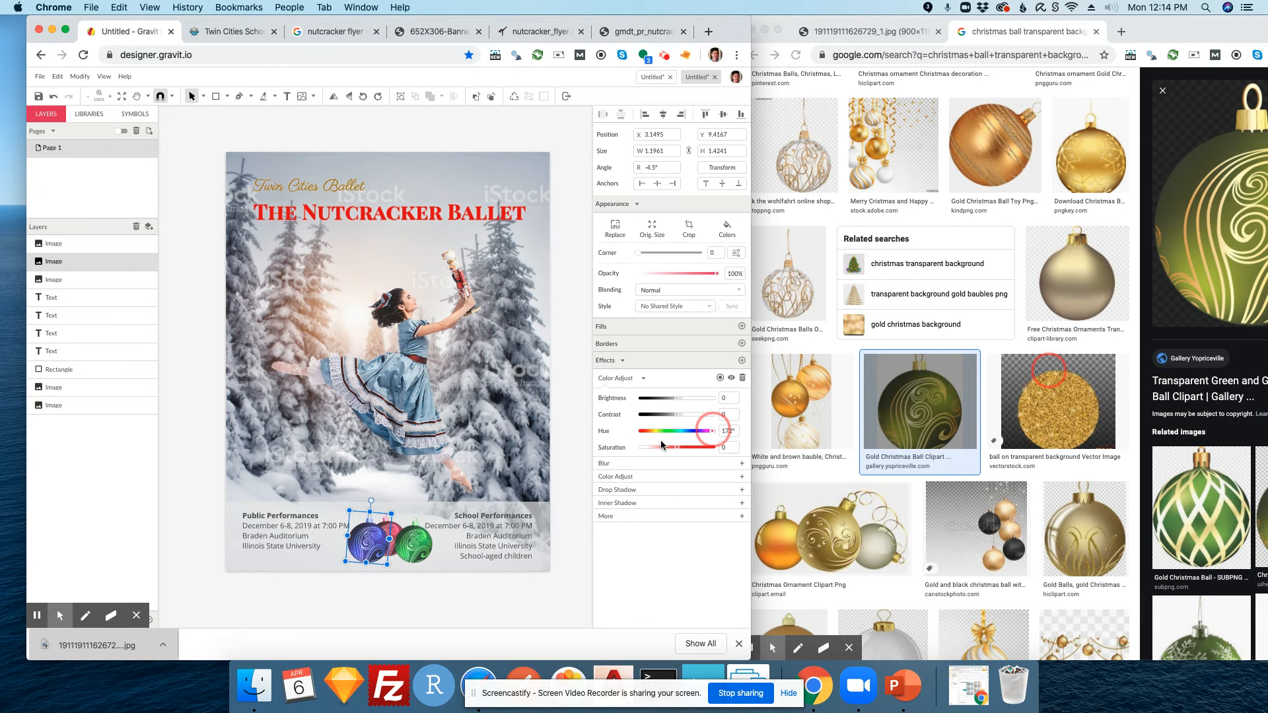
click(660, 433)
drag(666, 439, 668, 439)
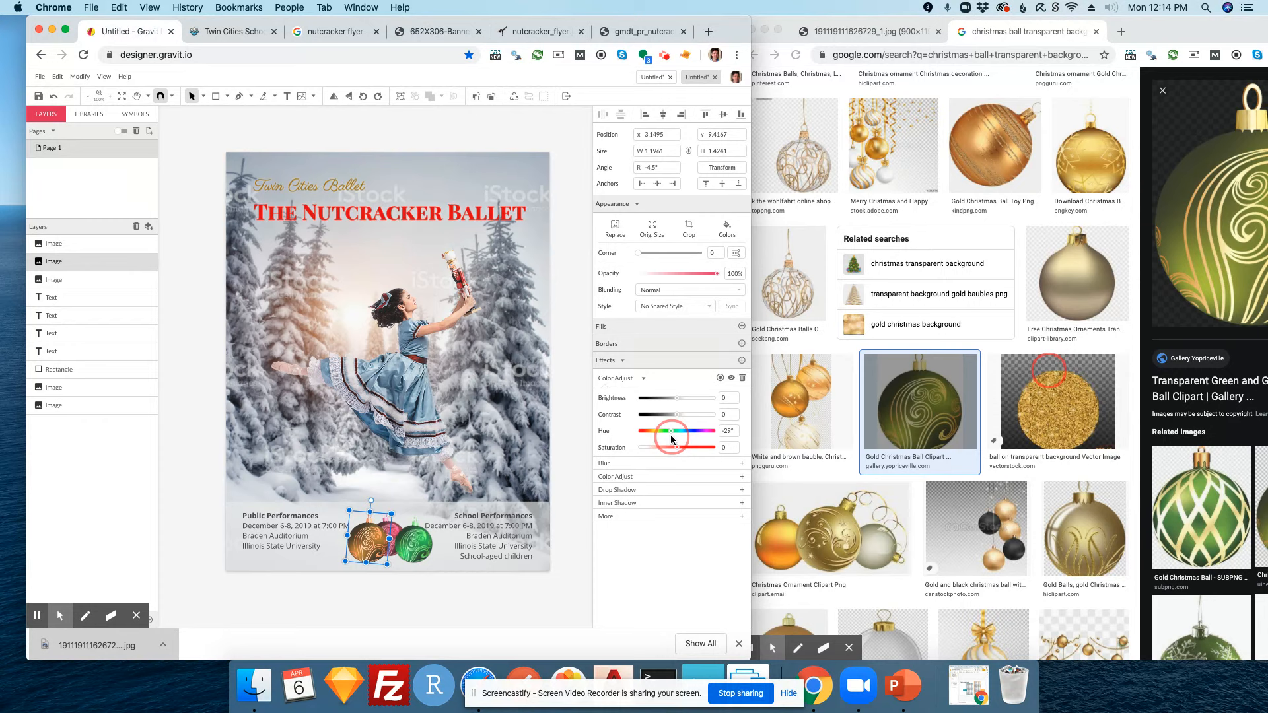
click(581, 470)
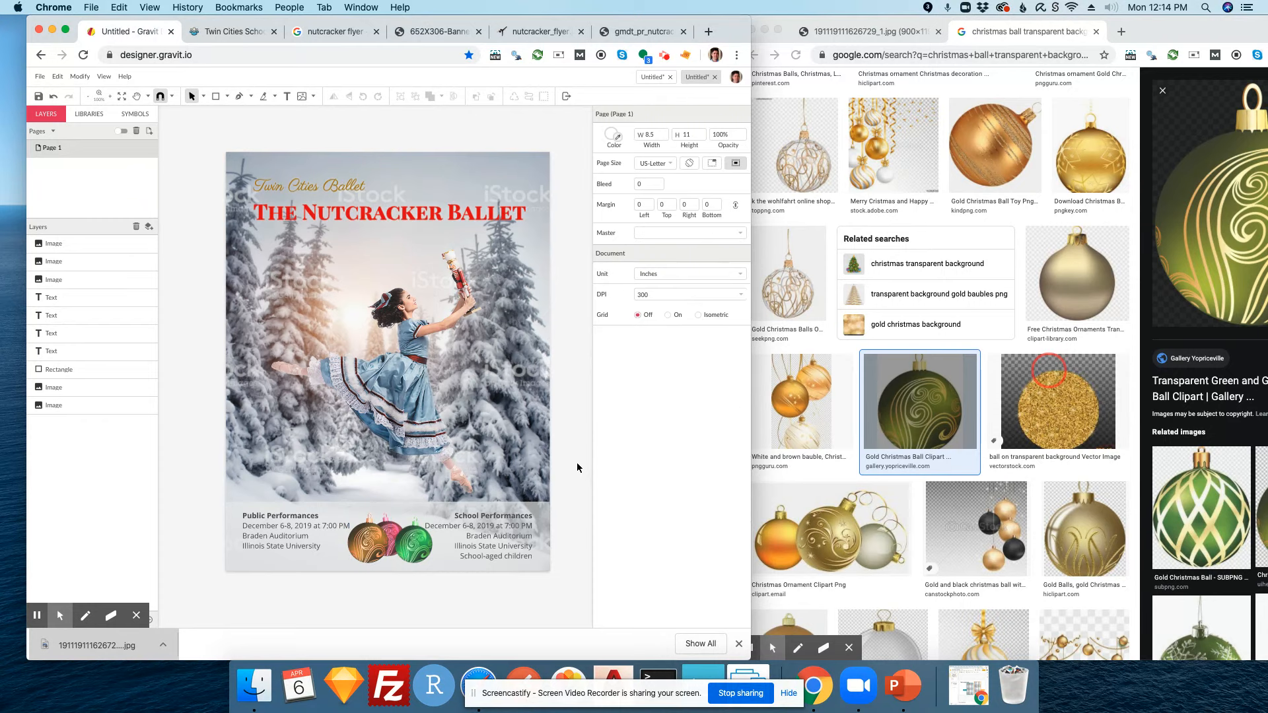
click(420, 548)
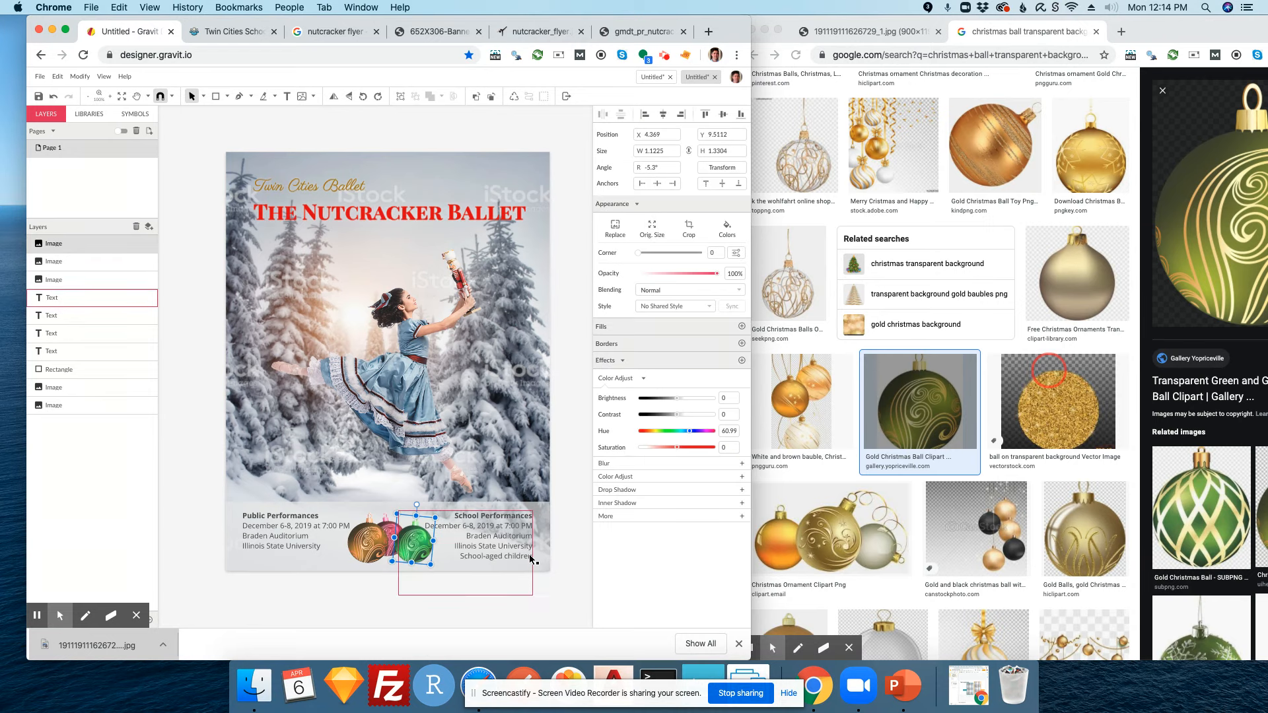
click(566, 537)
click(390, 543)
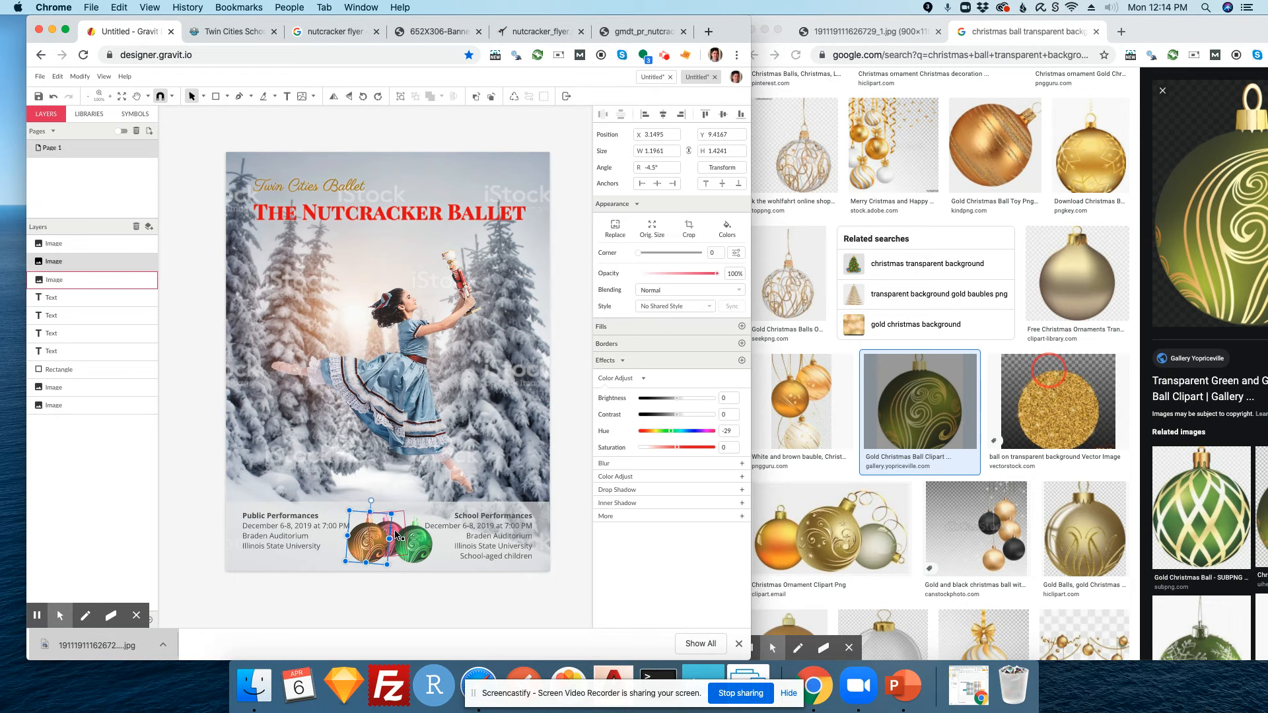
click(559, 525)
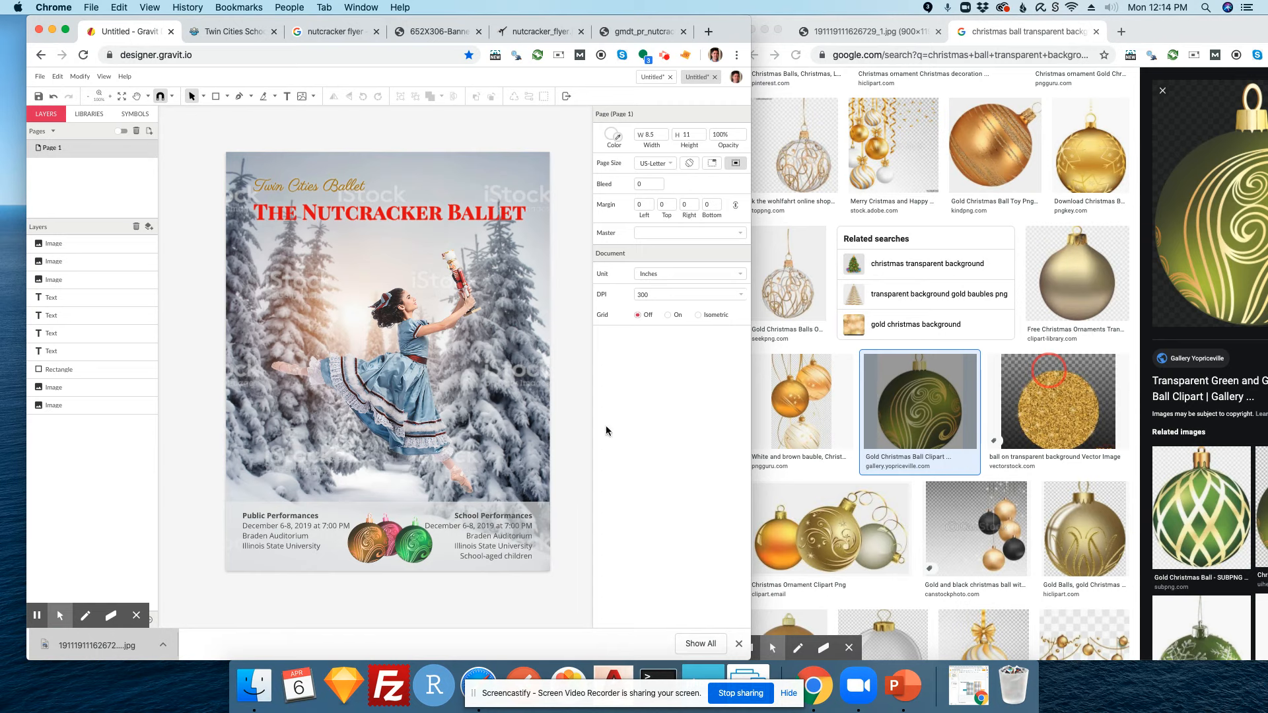
- Move the bright green ball slightly closer to the other two, to about X 4.24 in
click(415, 552)
click(414, 557)
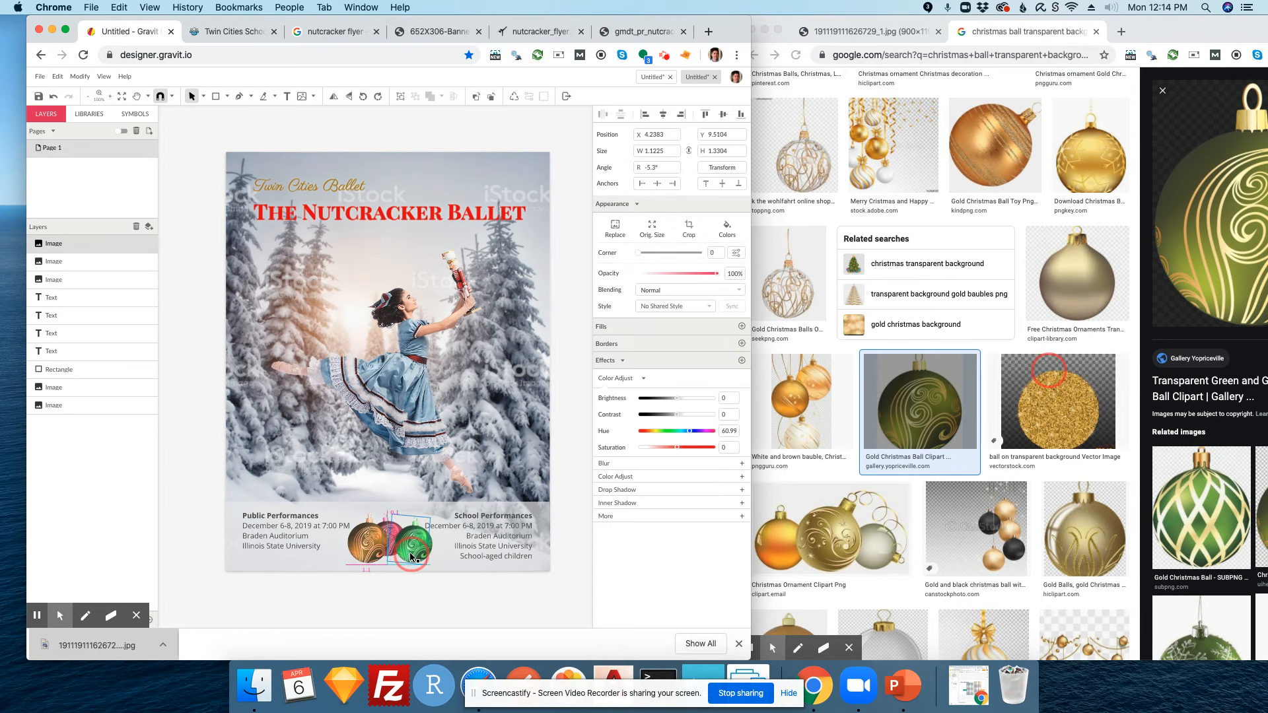
click(573, 522)
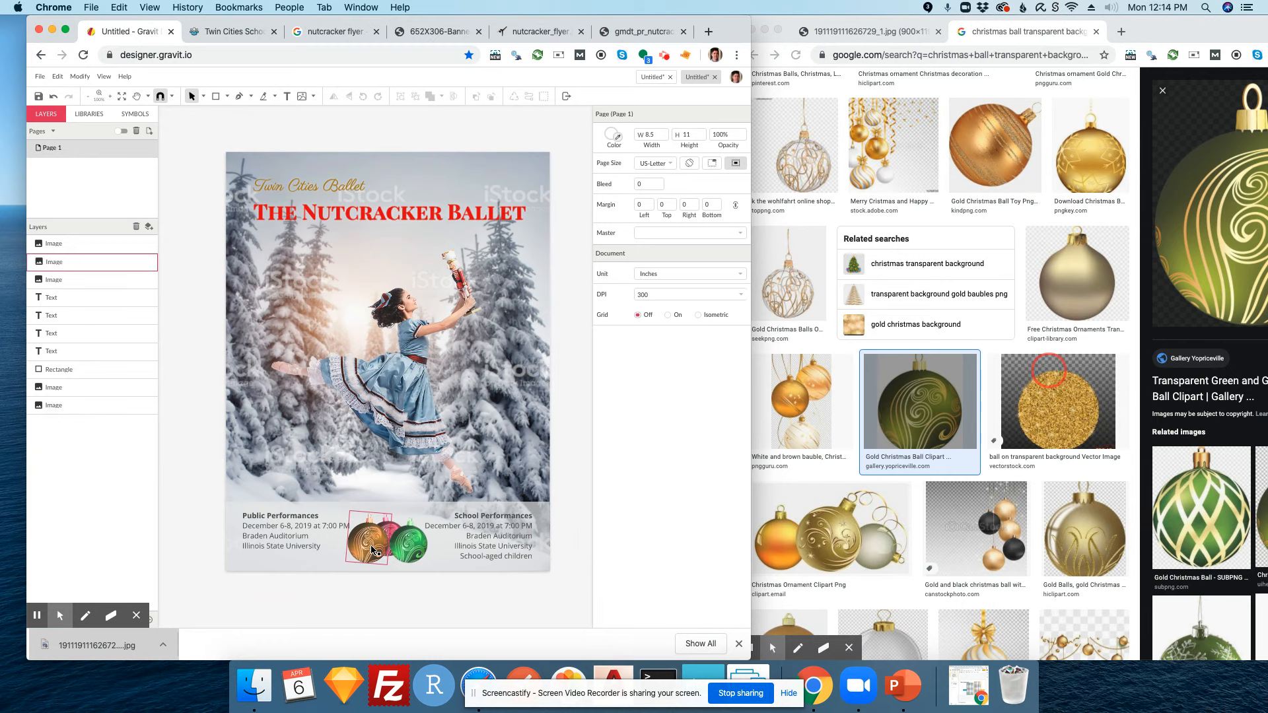
- Add a drop shadow with a 5 px blur and 65% opacity to the green ball
click(417, 552)
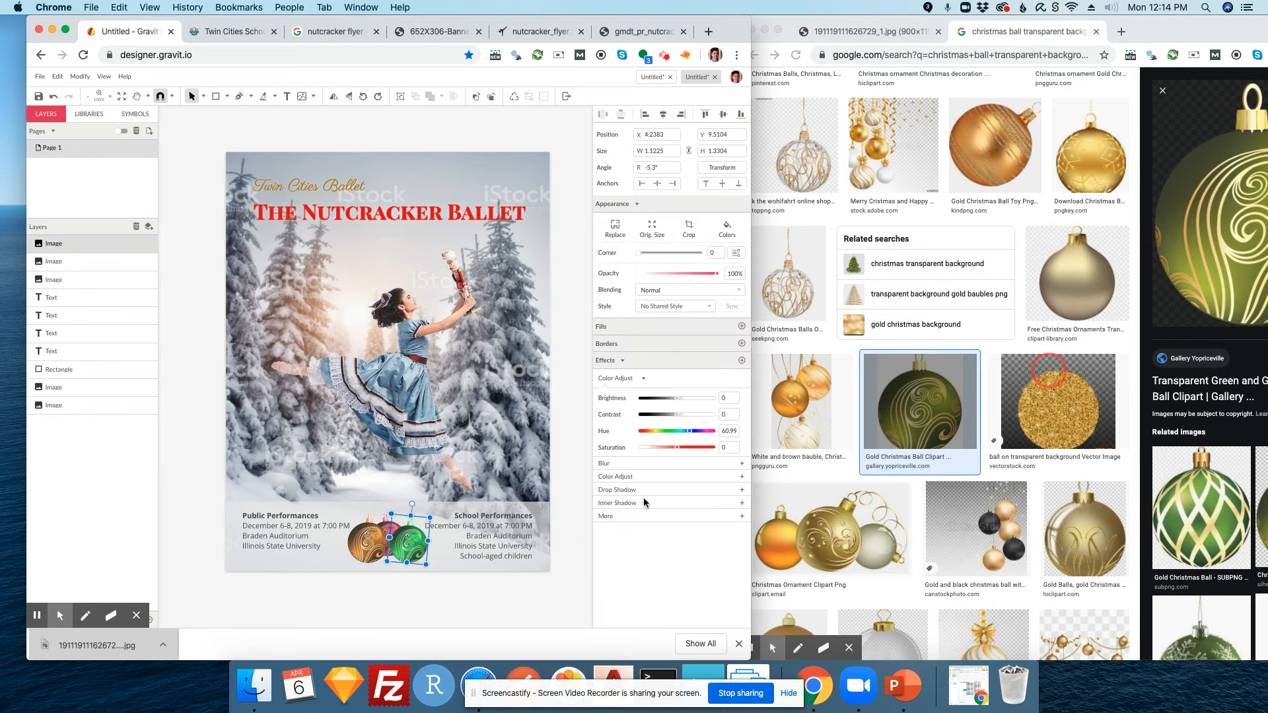
click(635, 490)
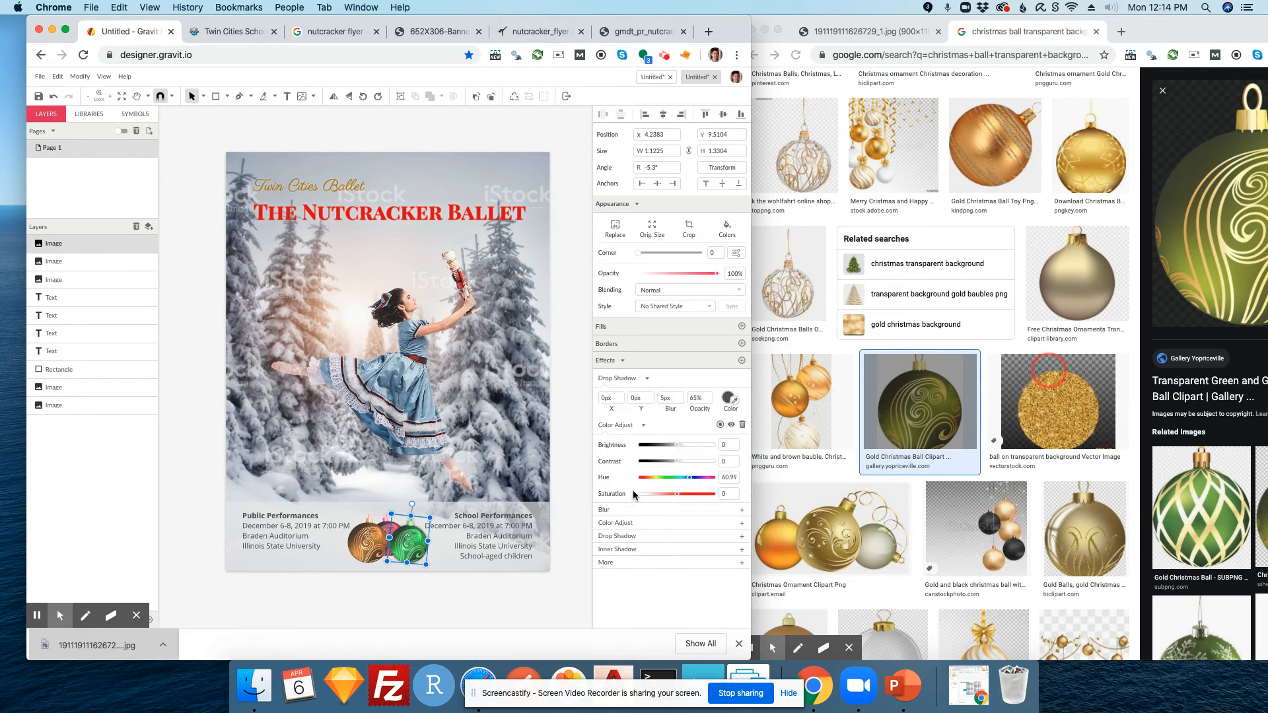
click(475, 603)
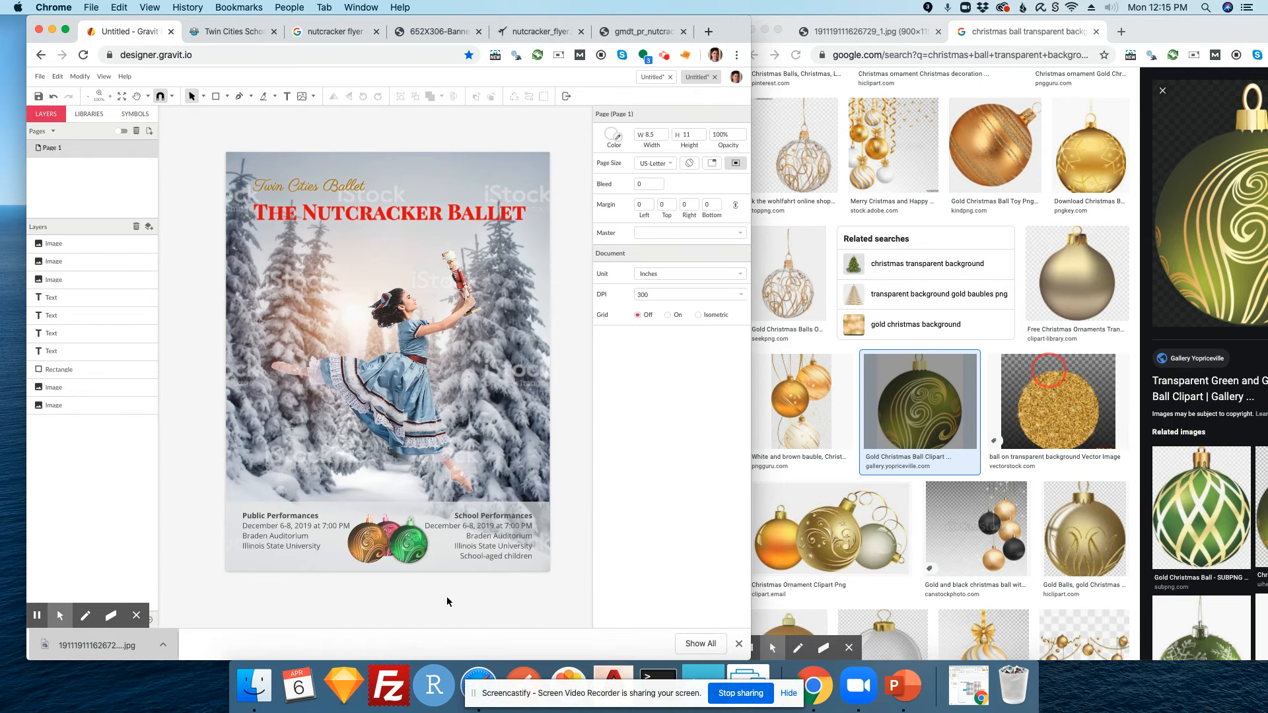
- Lower the green ball's opacity to 88%
click(409, 542)
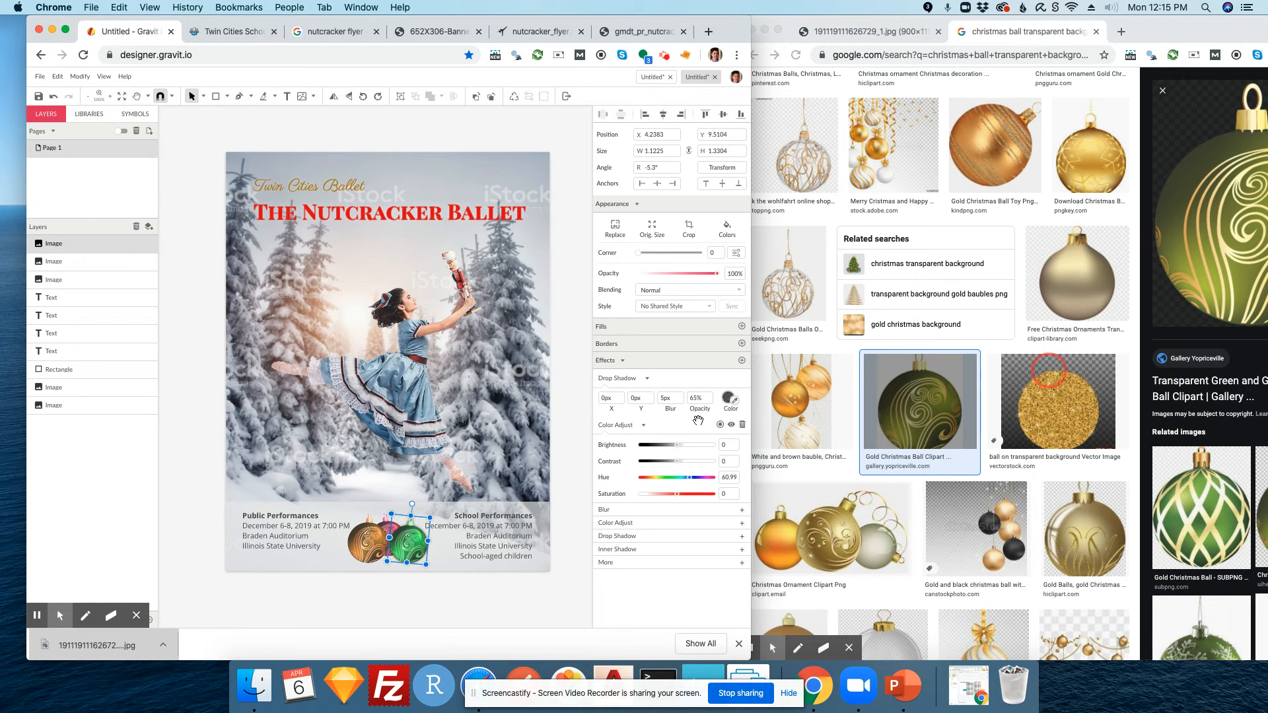
click(362, 609)
click(410, 551)
click(707, 280)
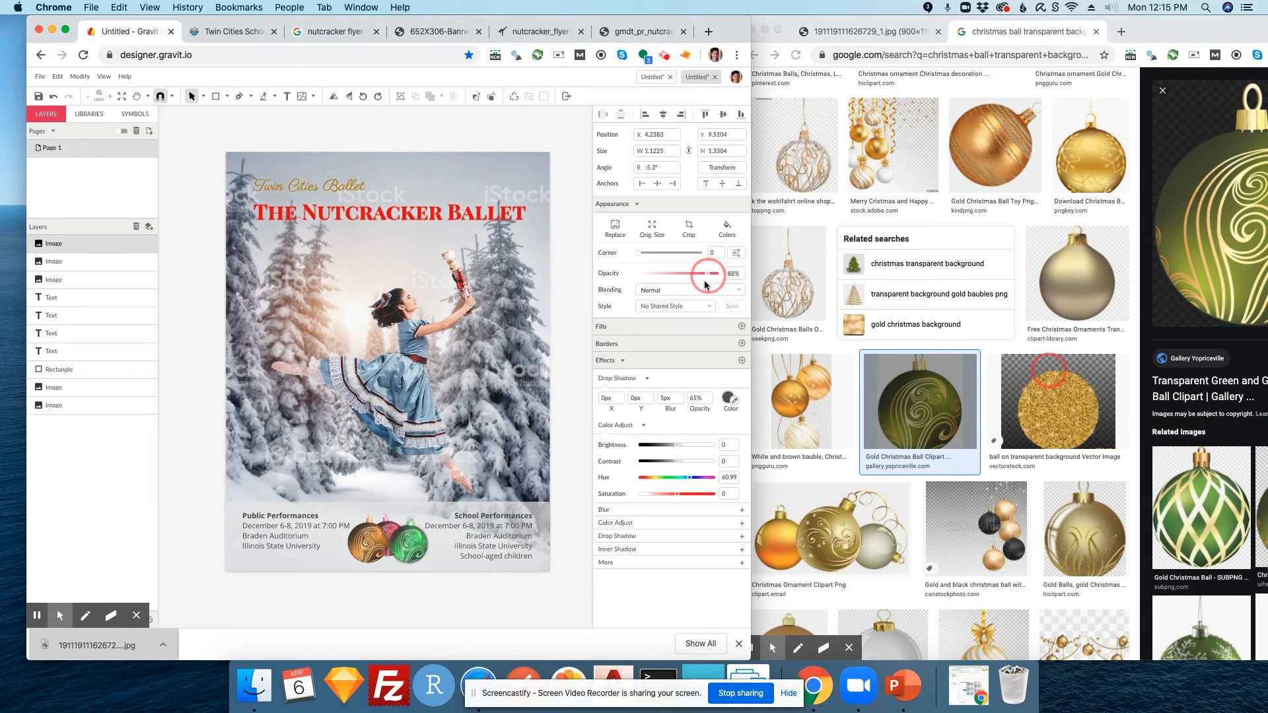
click(589, 508)
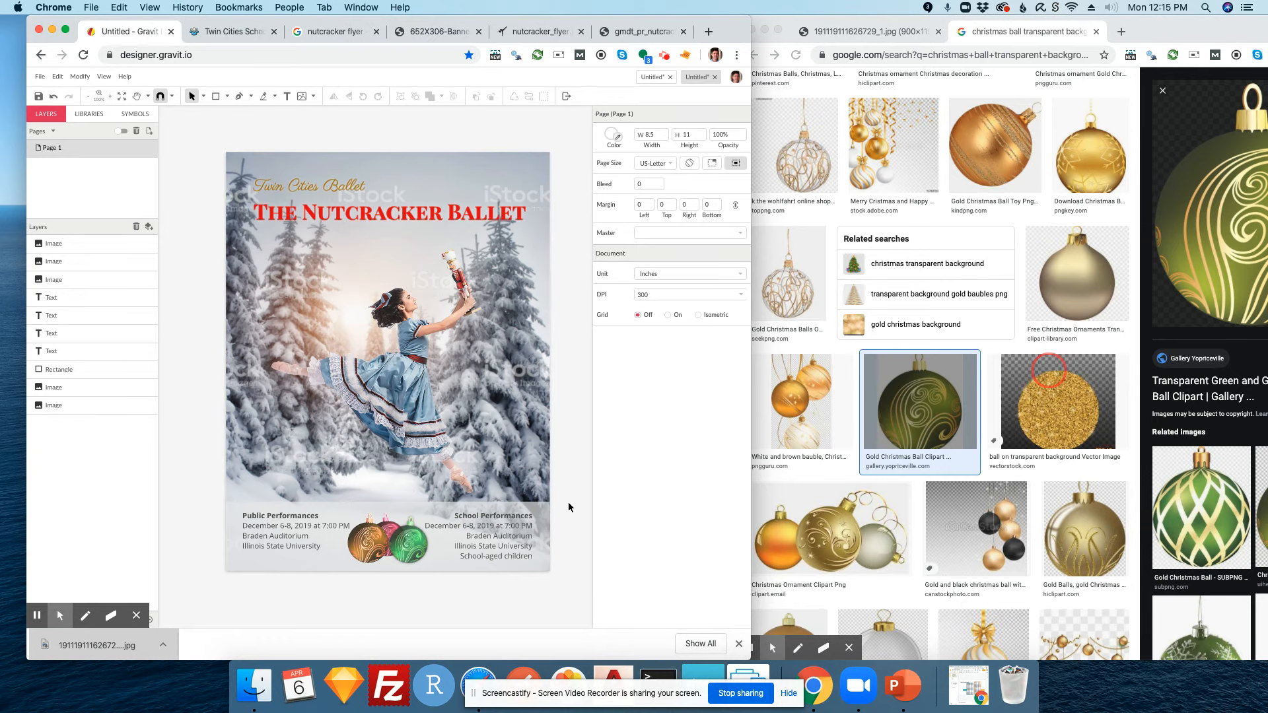
- Study the Northern Westchester audition flyer and the red GA Metro Dance Theatre poster as design references
click(549, 34)
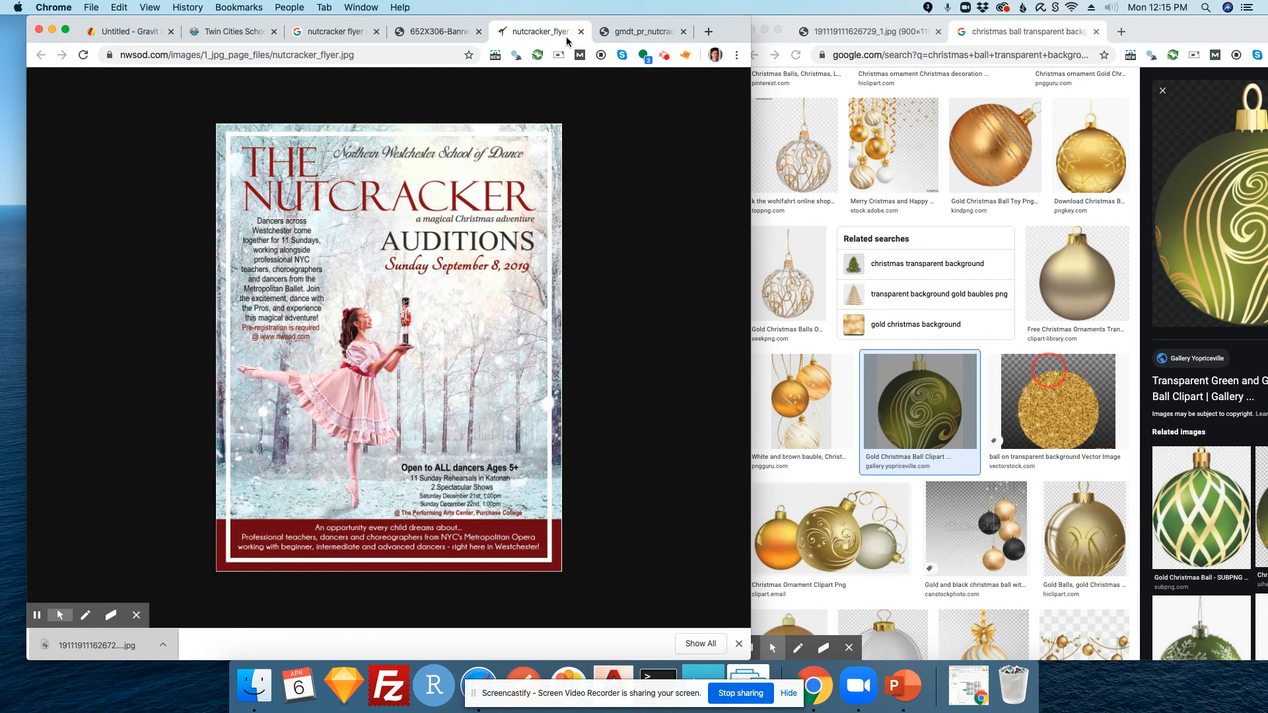
click(624, 29)
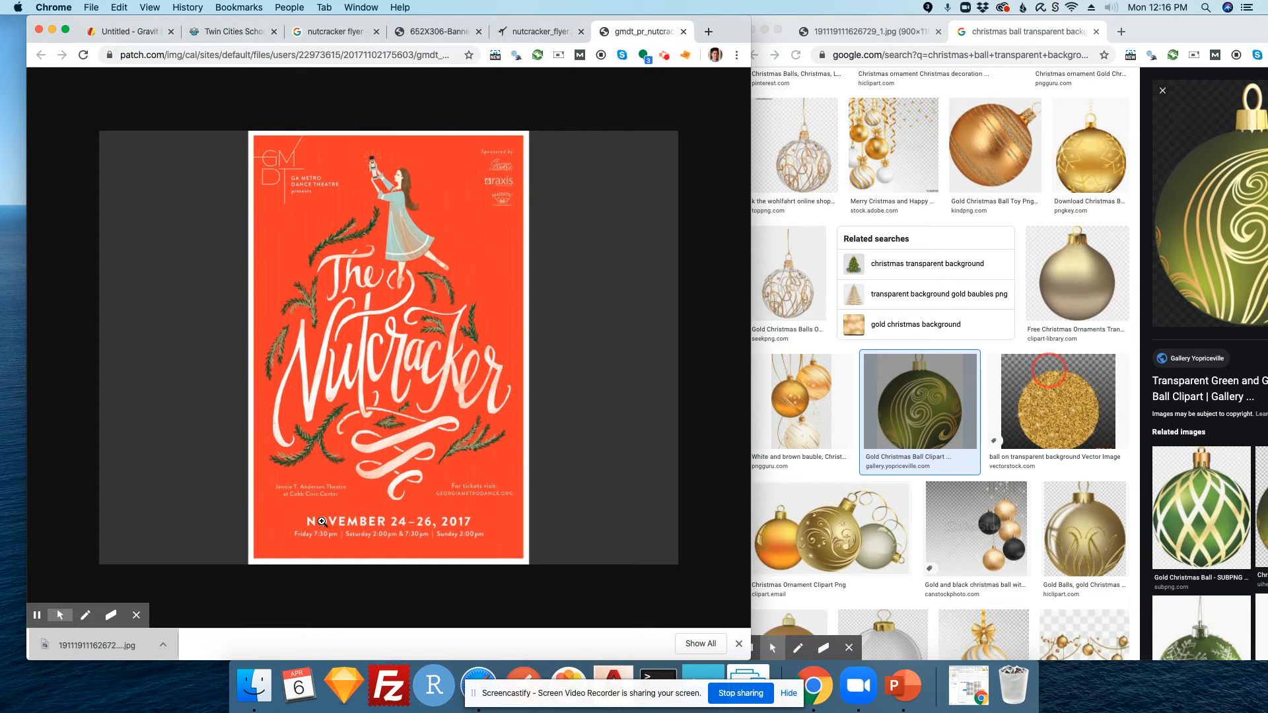
click(122, 40)
- Delete the green ball and the orange-bronze ball from between the performance listings
click(413, 553)
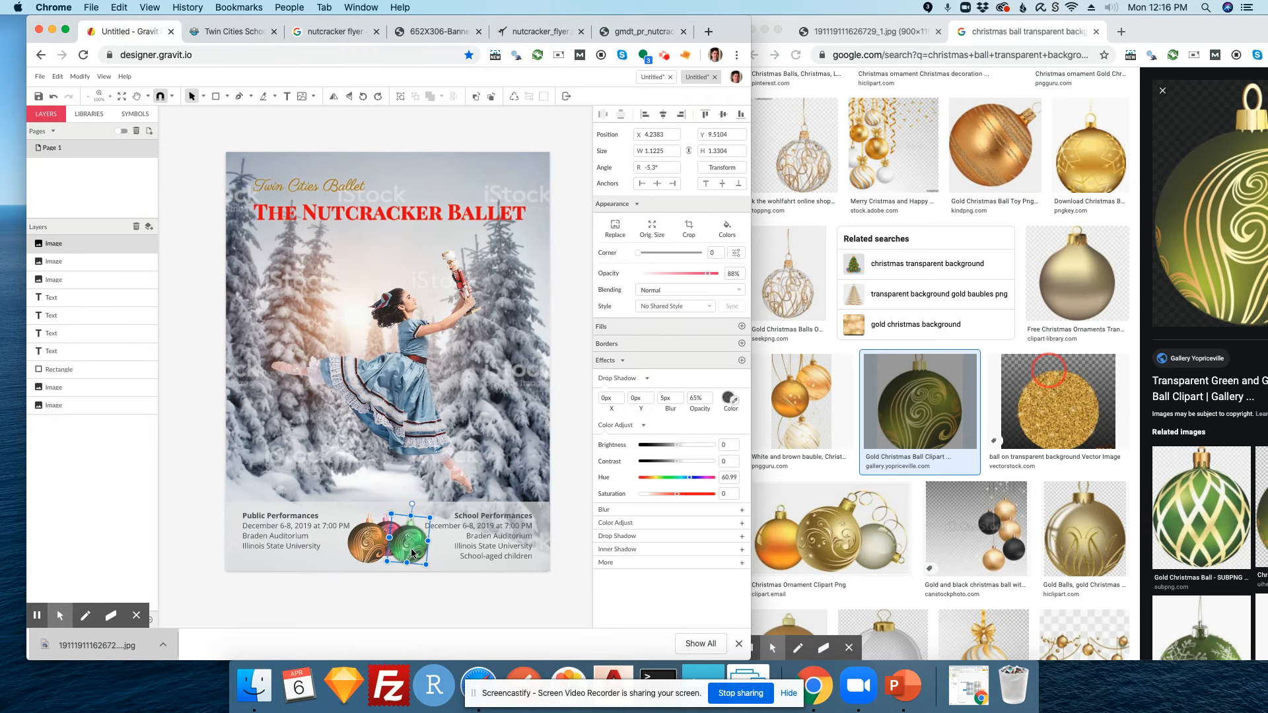
key(Delete)
click(365, 546)
key(Delete)
click(569, 526)
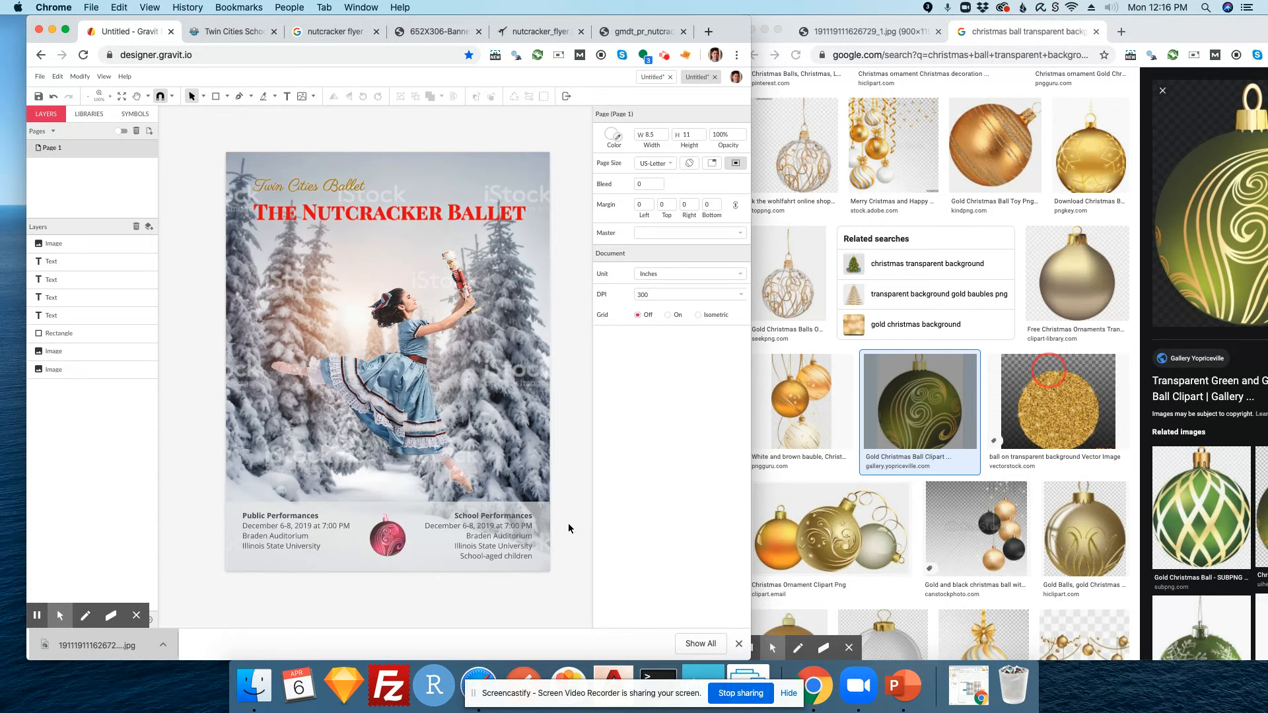
click(387, 531)
click(572, 510)
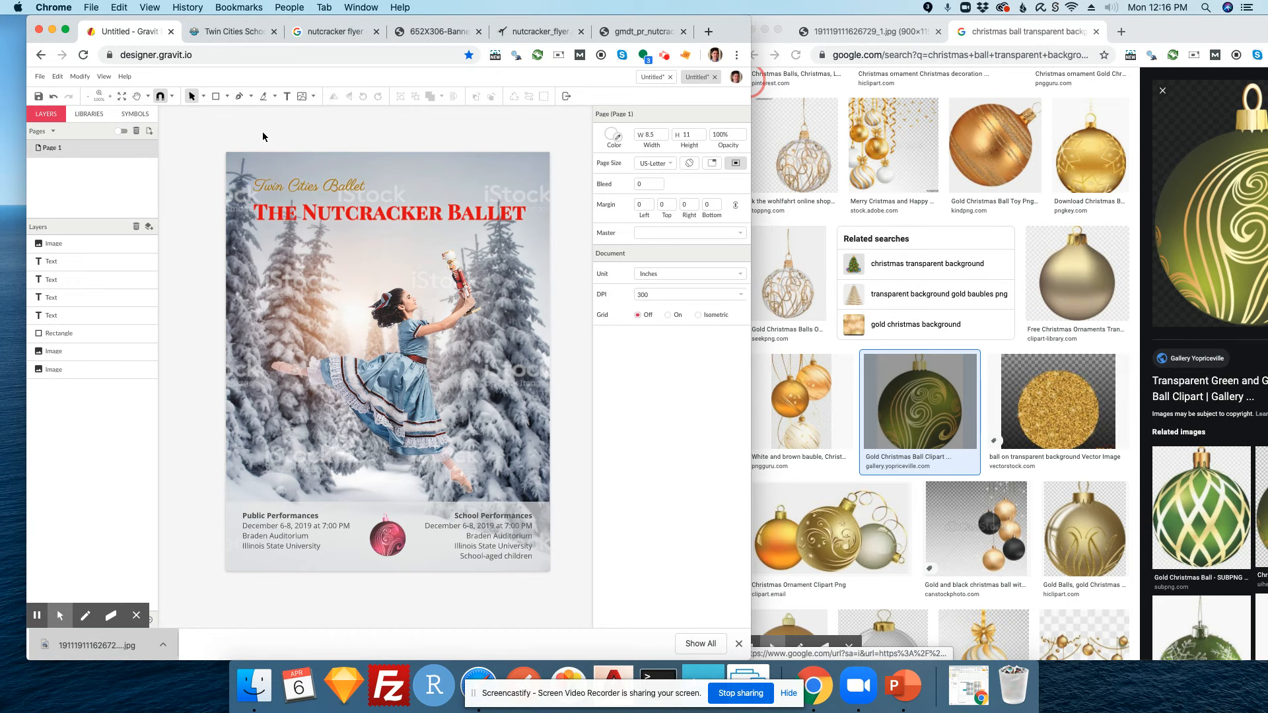
- Desaturate the remaining pink-red ball and delete it from the flyer
click(388, 551)
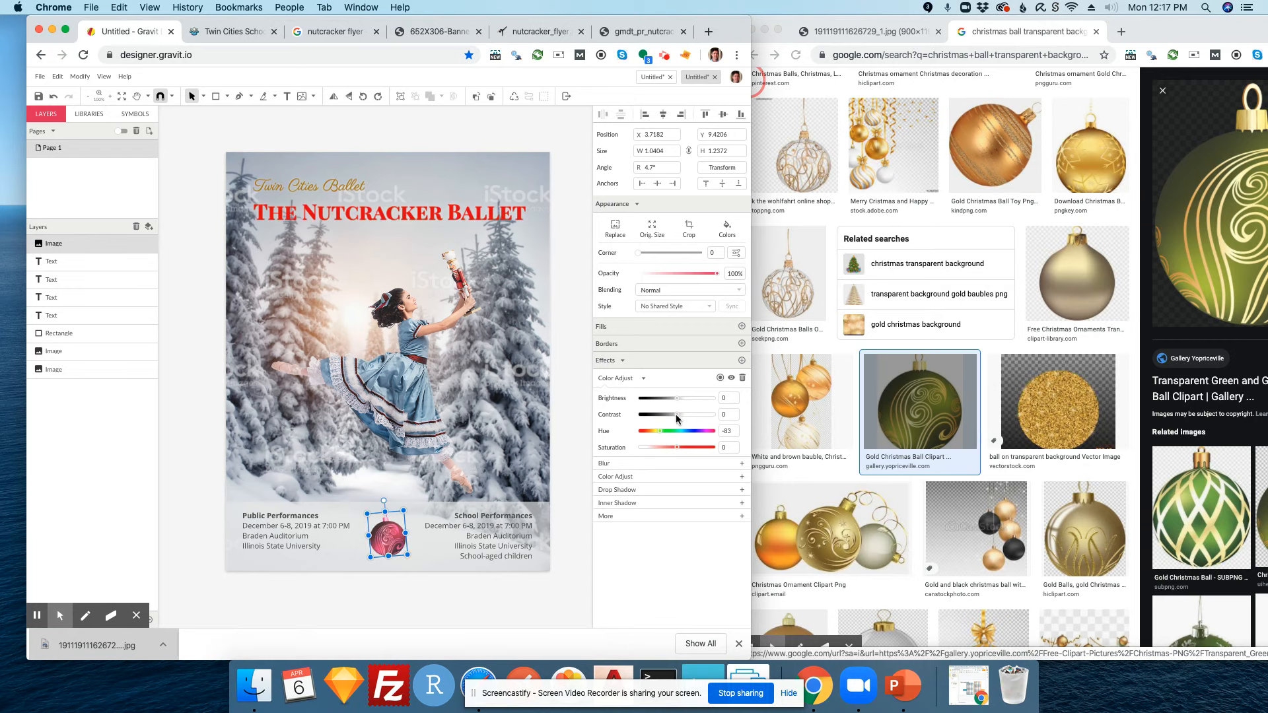
drag(673, 445, 630, 446)
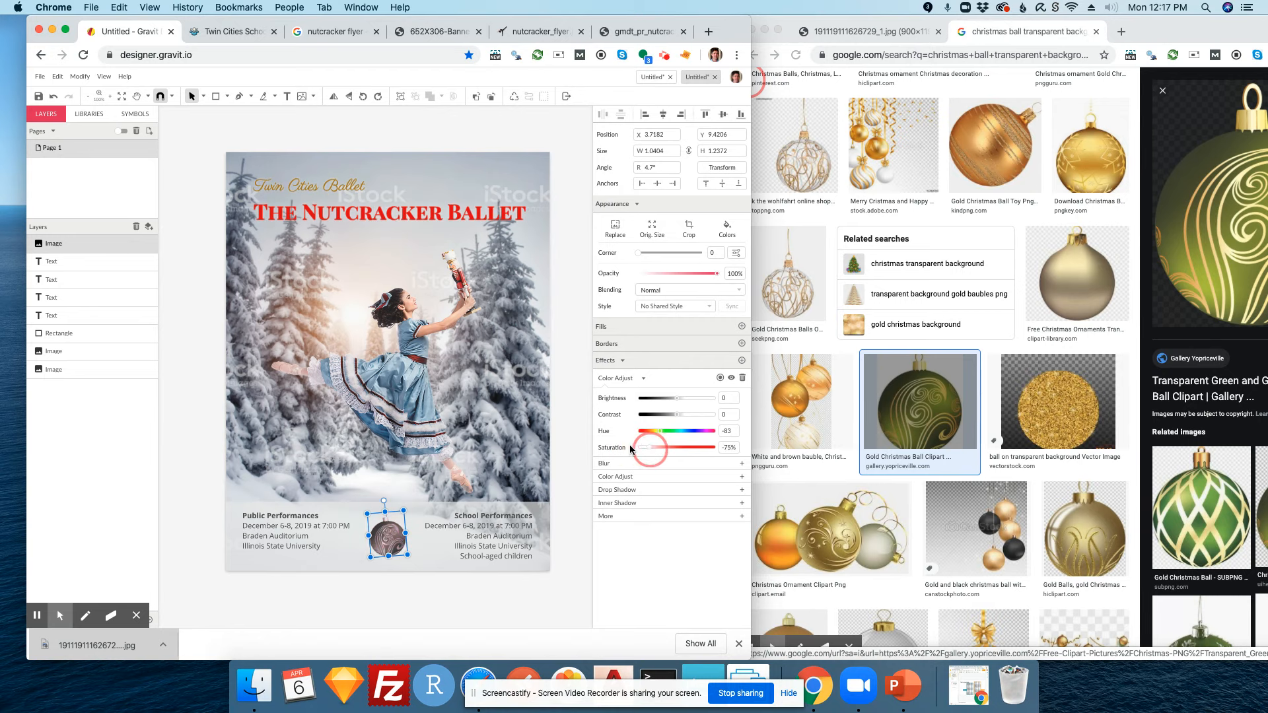
click(566, 497)
click(385, 540)
key(Delete)
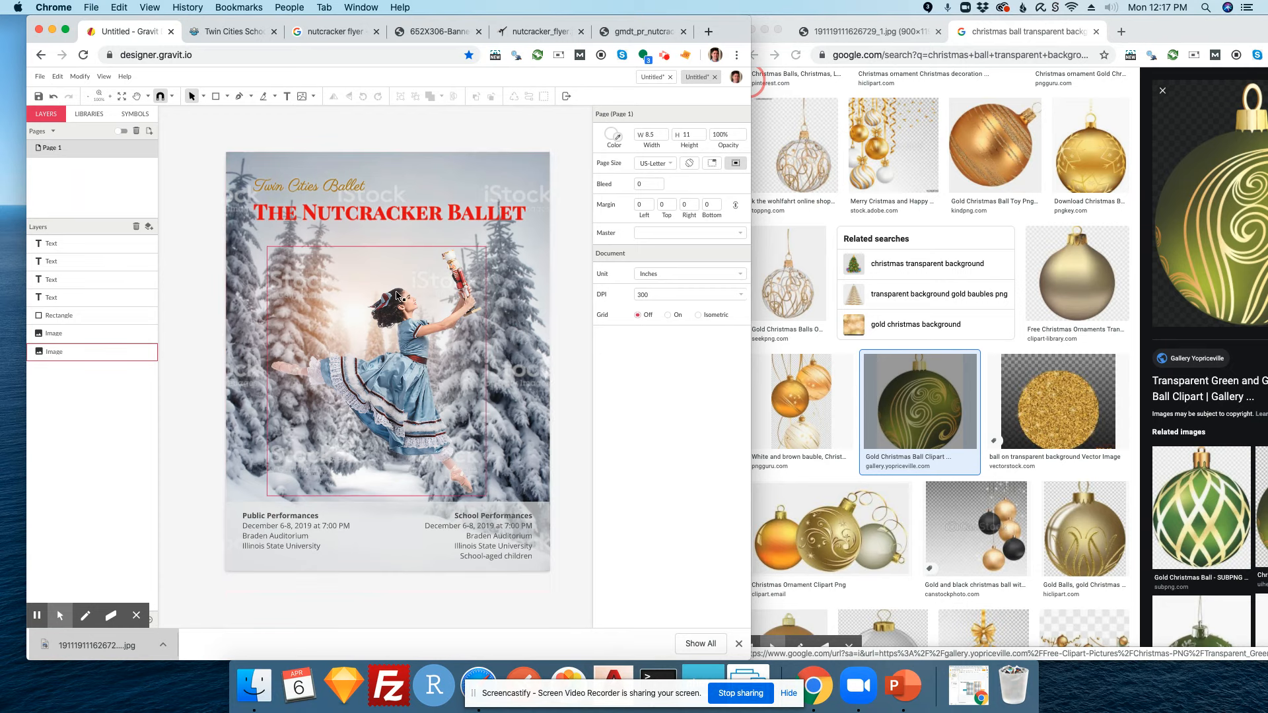
- Compare the flyer's bottom band with the Twin Cities Ballet poster and the other Nutcracker reference flyers
click(836, 34)
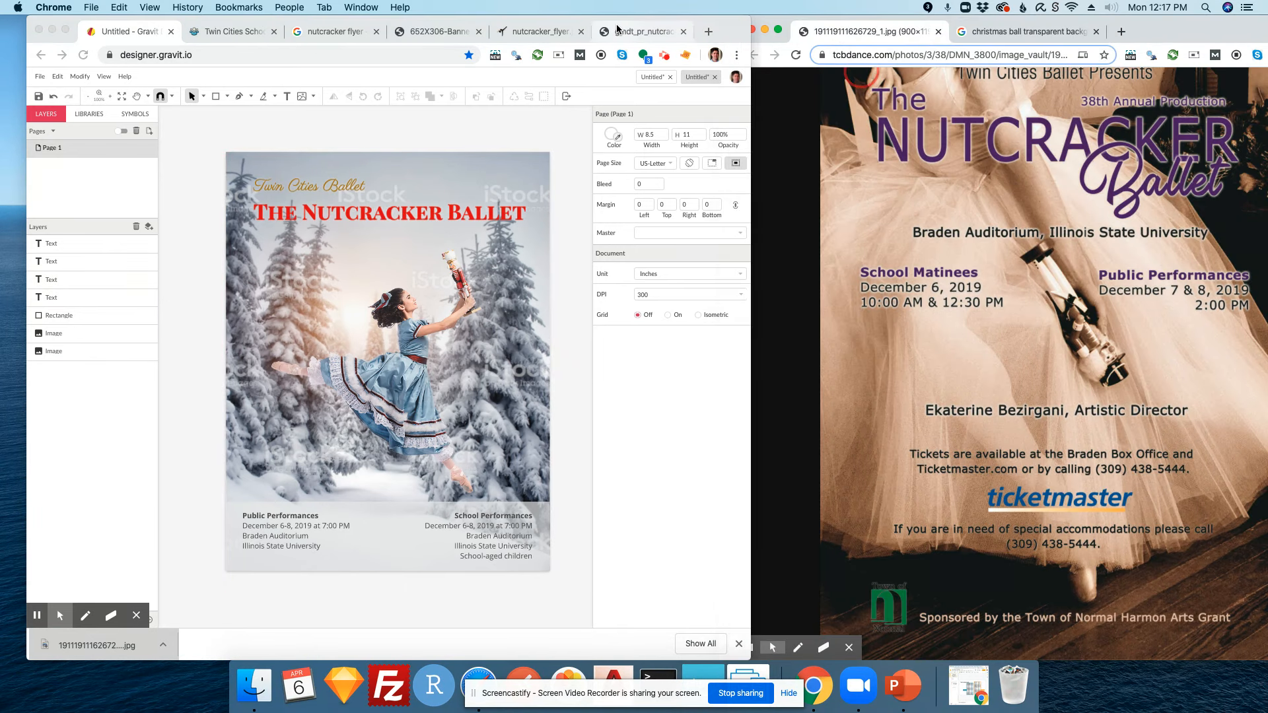
click(627, 32)
click(539, 34)
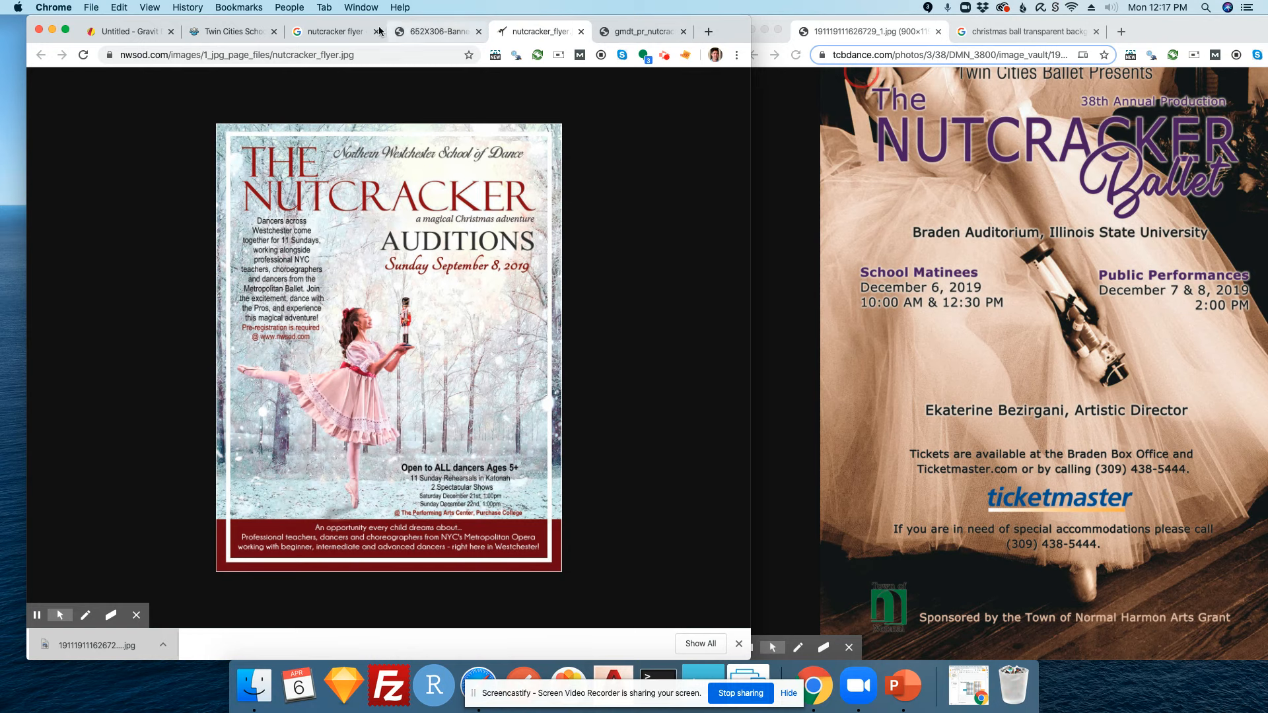
click(127, 30)
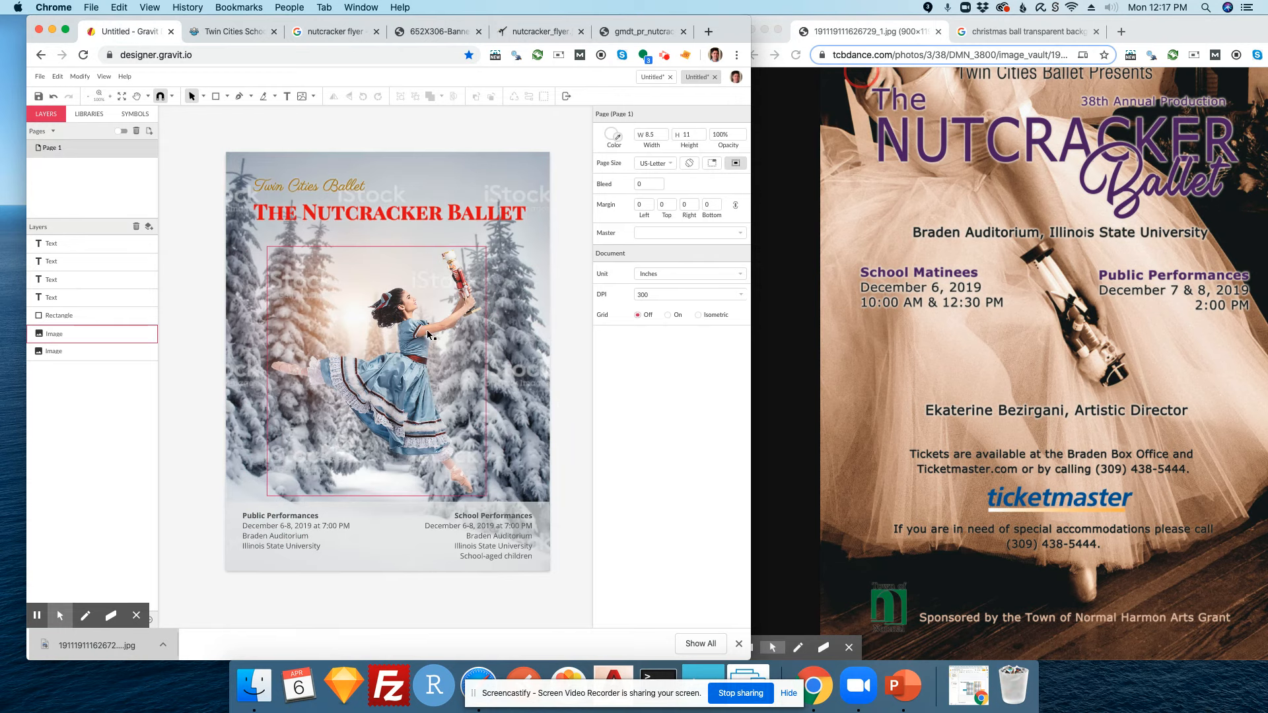
click(500, 388)
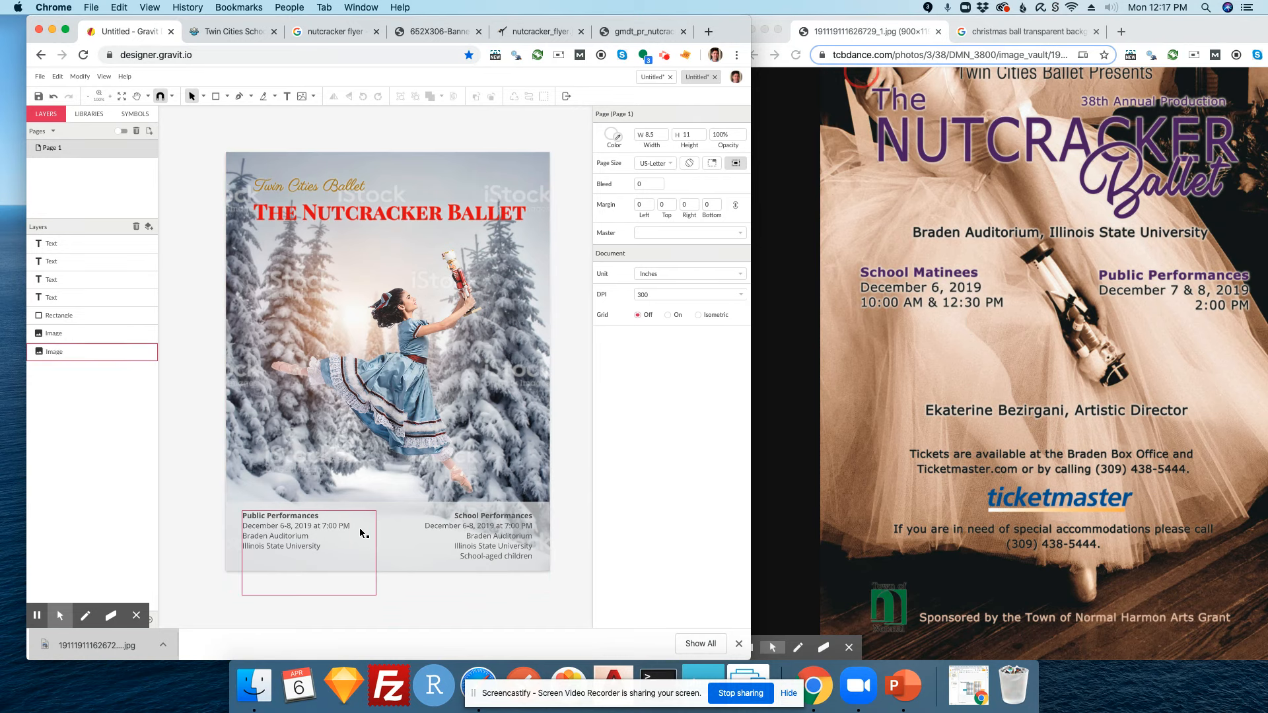
click(389, 519)
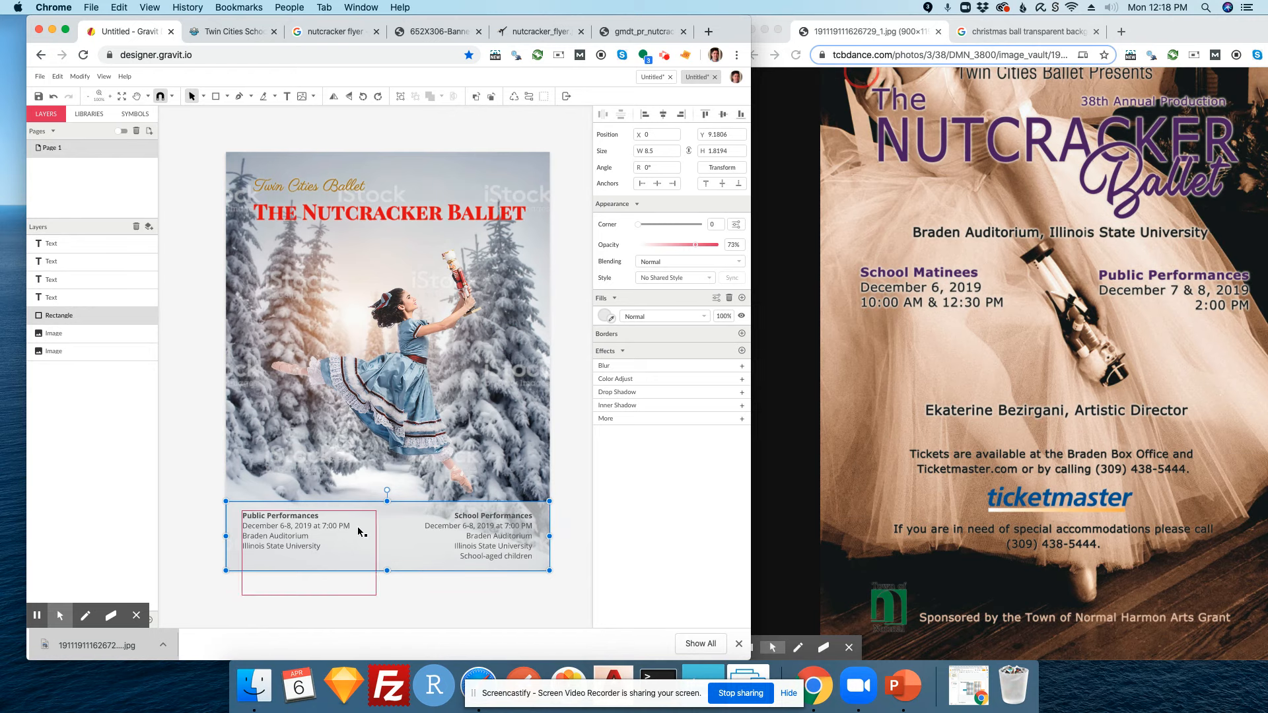
- Search the web in a new browser tab for "red ribbon background"
click(708, 31)
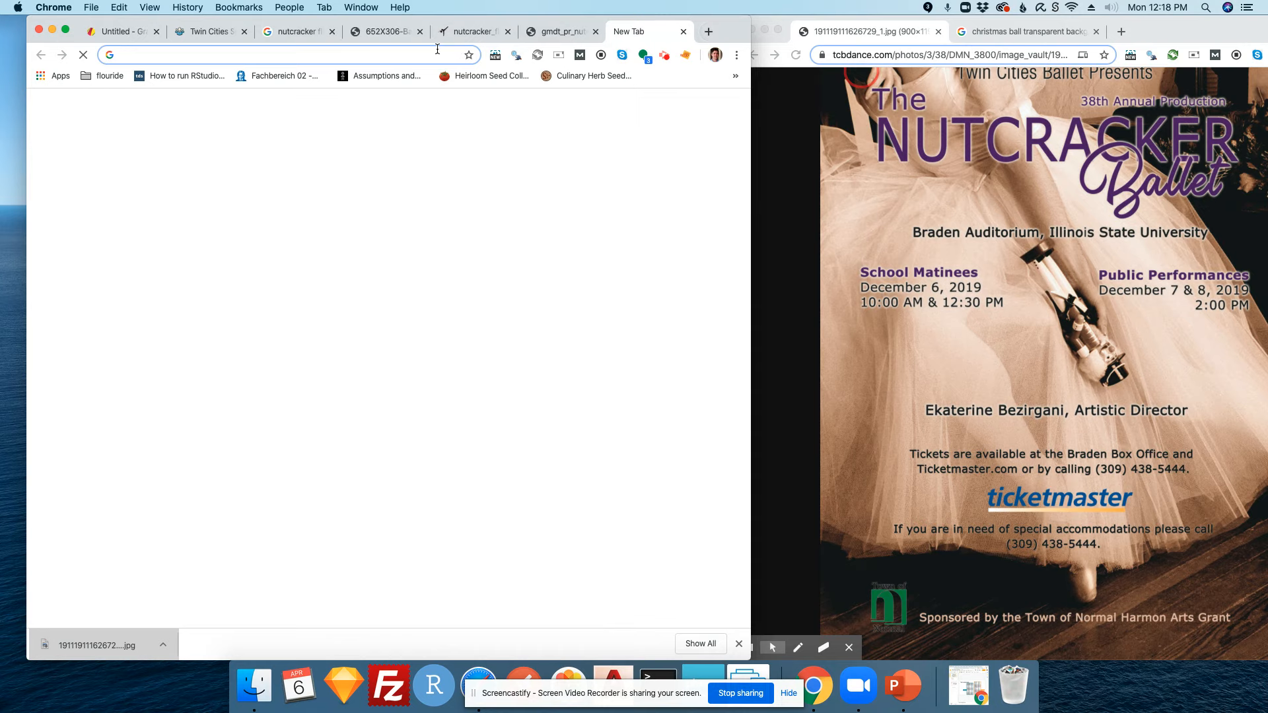
text(red ri)
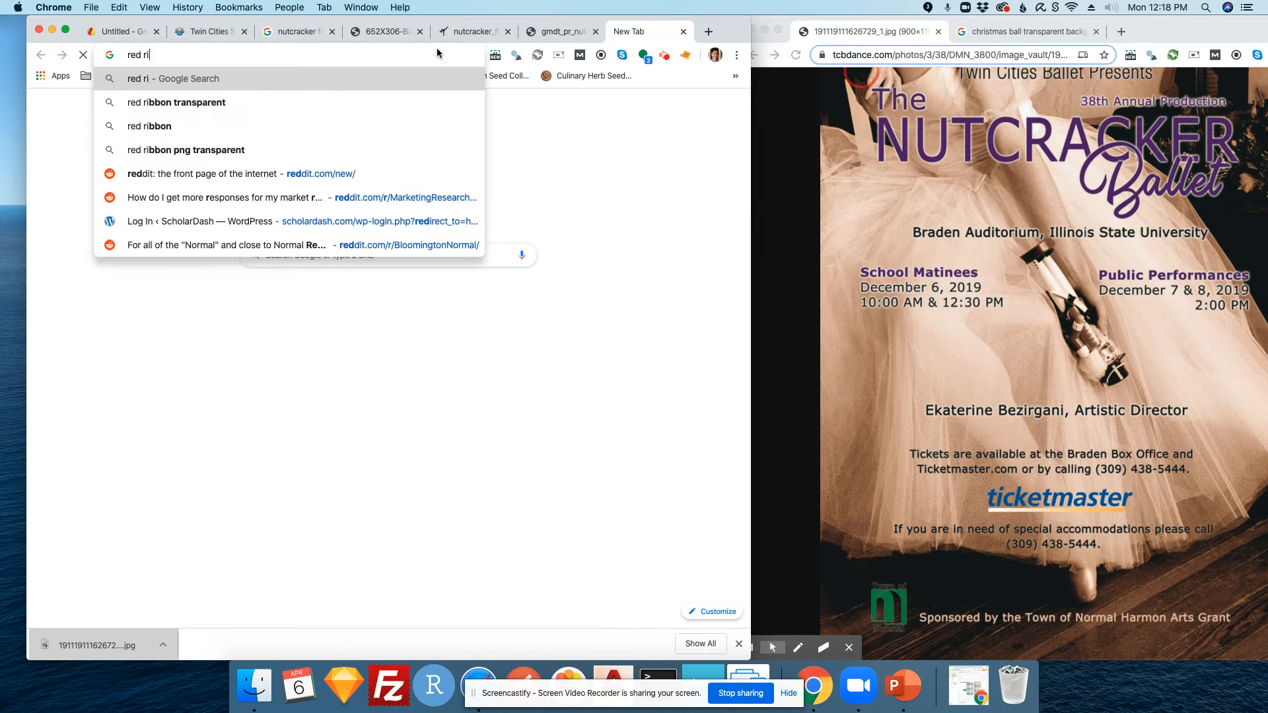
text(bbon background)
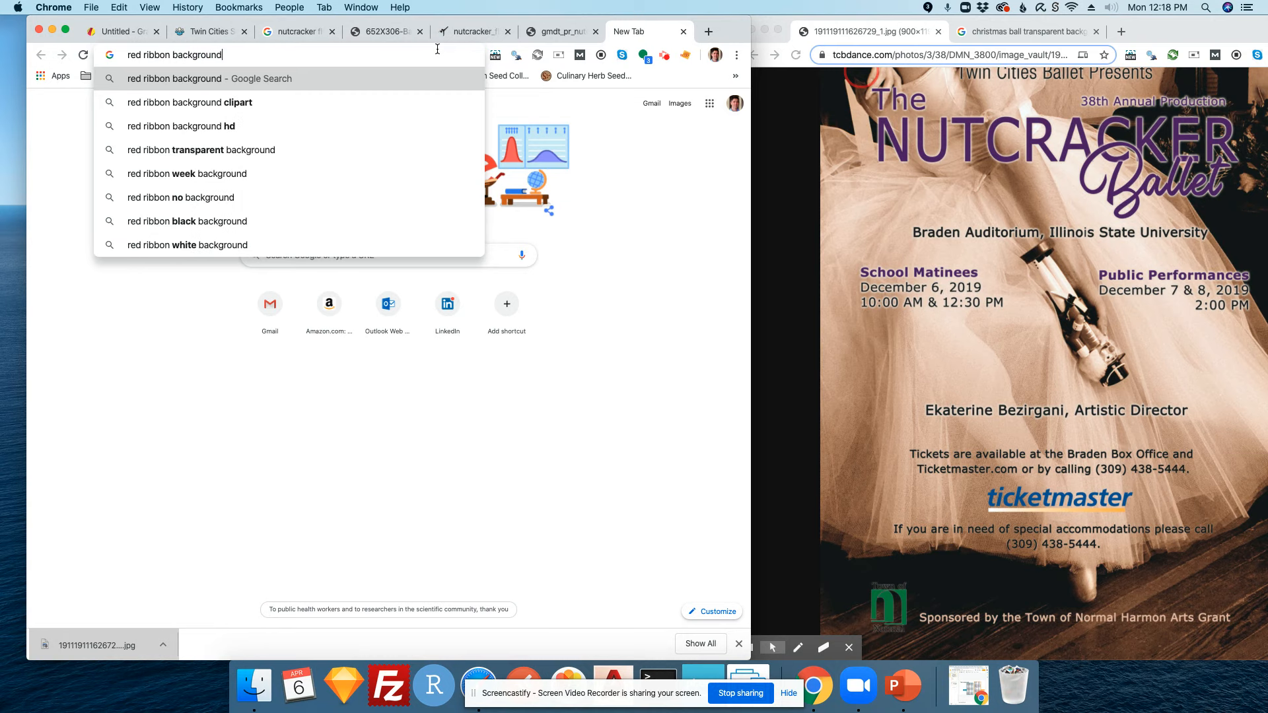
key(Return)
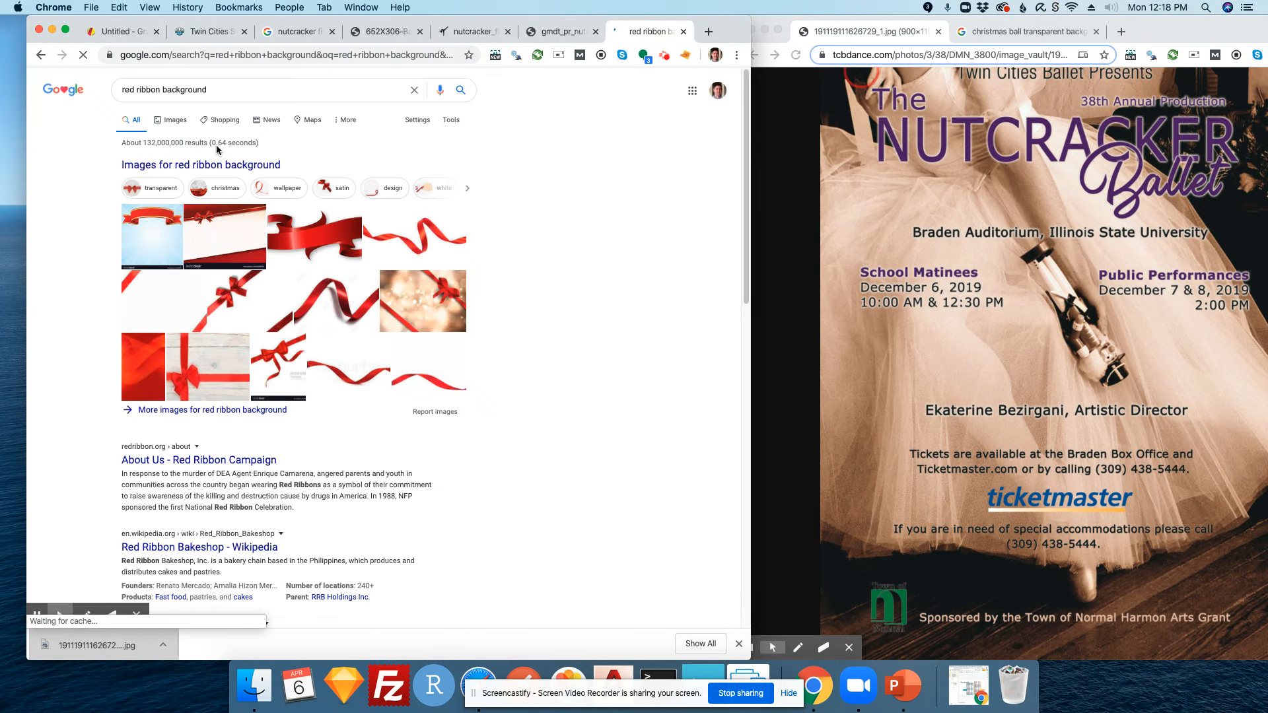
- Change the web search to "red black gradient background"
click(164, 96)
drag(161, 92, 133, 89)
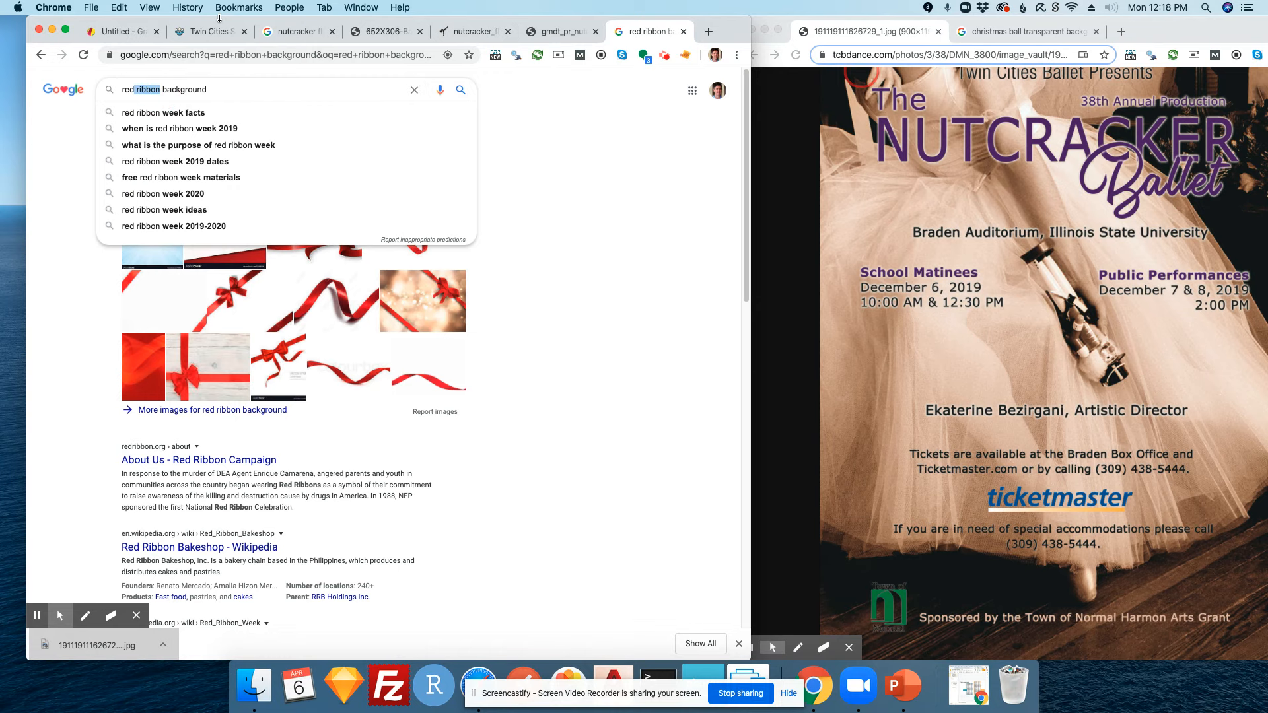
text(black gra)
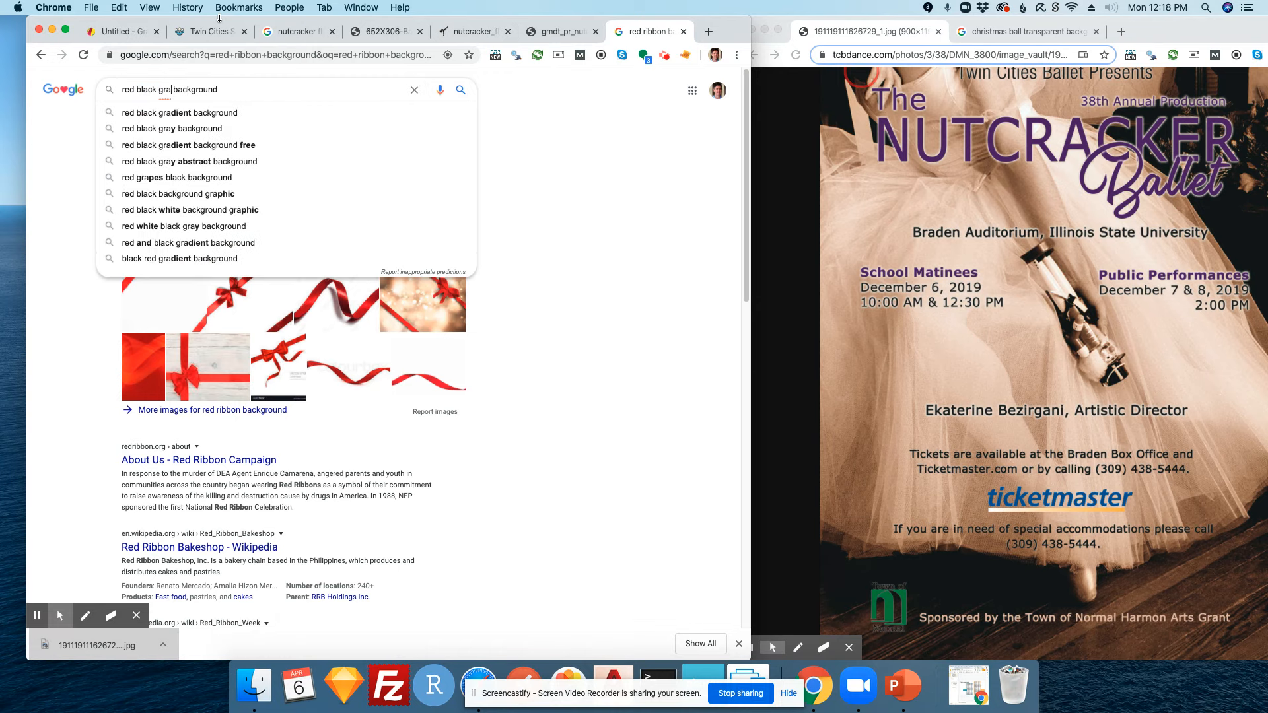
text(dient)
key(Return)
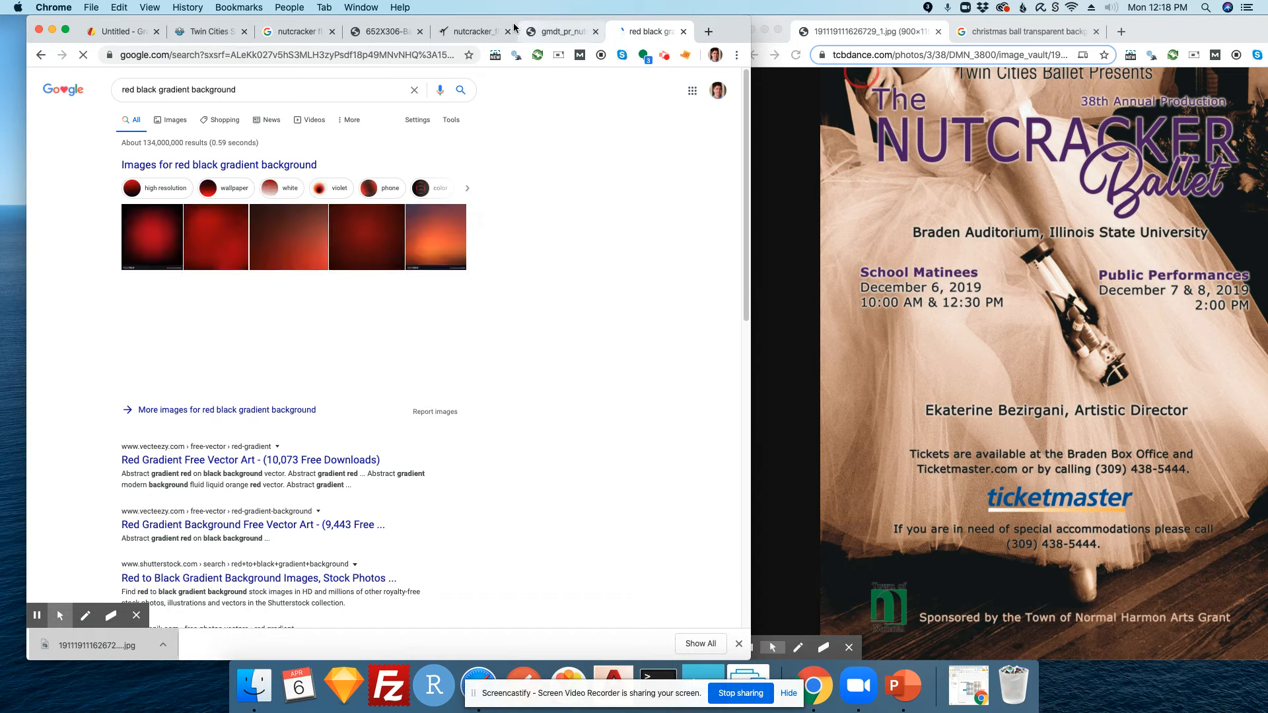
- Return to the flyer and set the opacity of the rectangle behind the performance listings to 100%
click(119, 31)
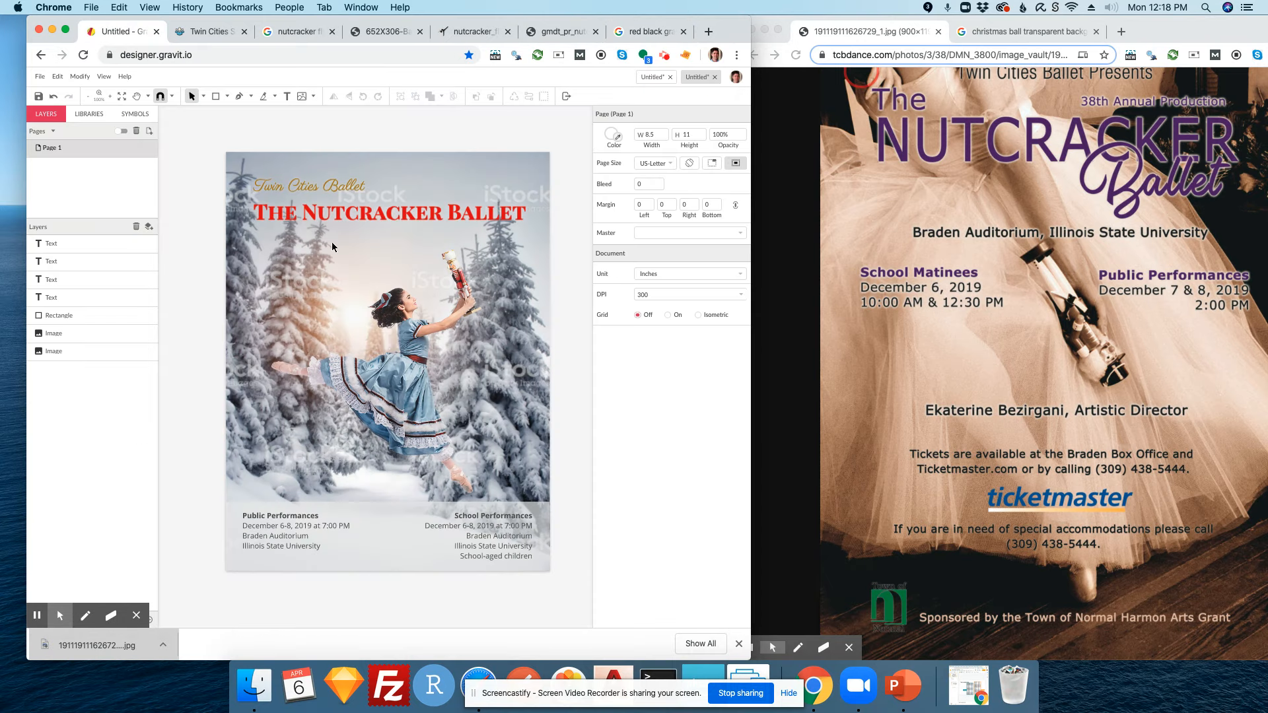
click(384, 527)
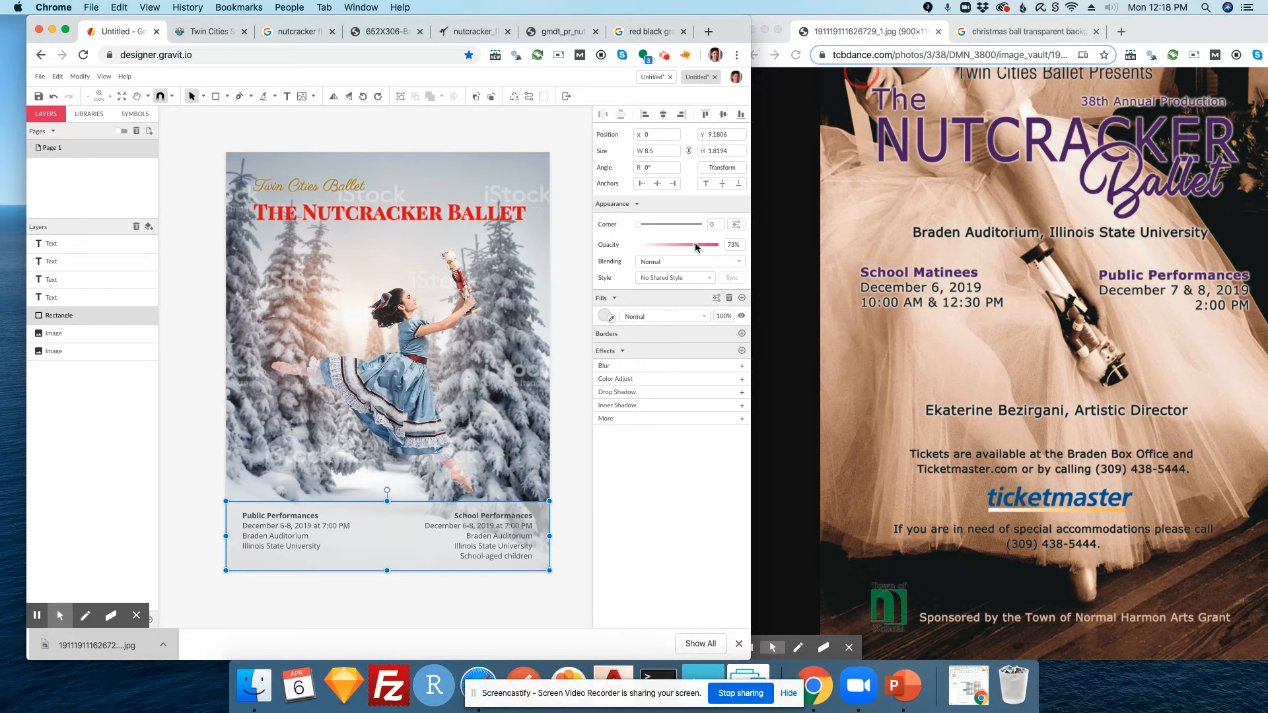
drag(695, 247, 743, 250)
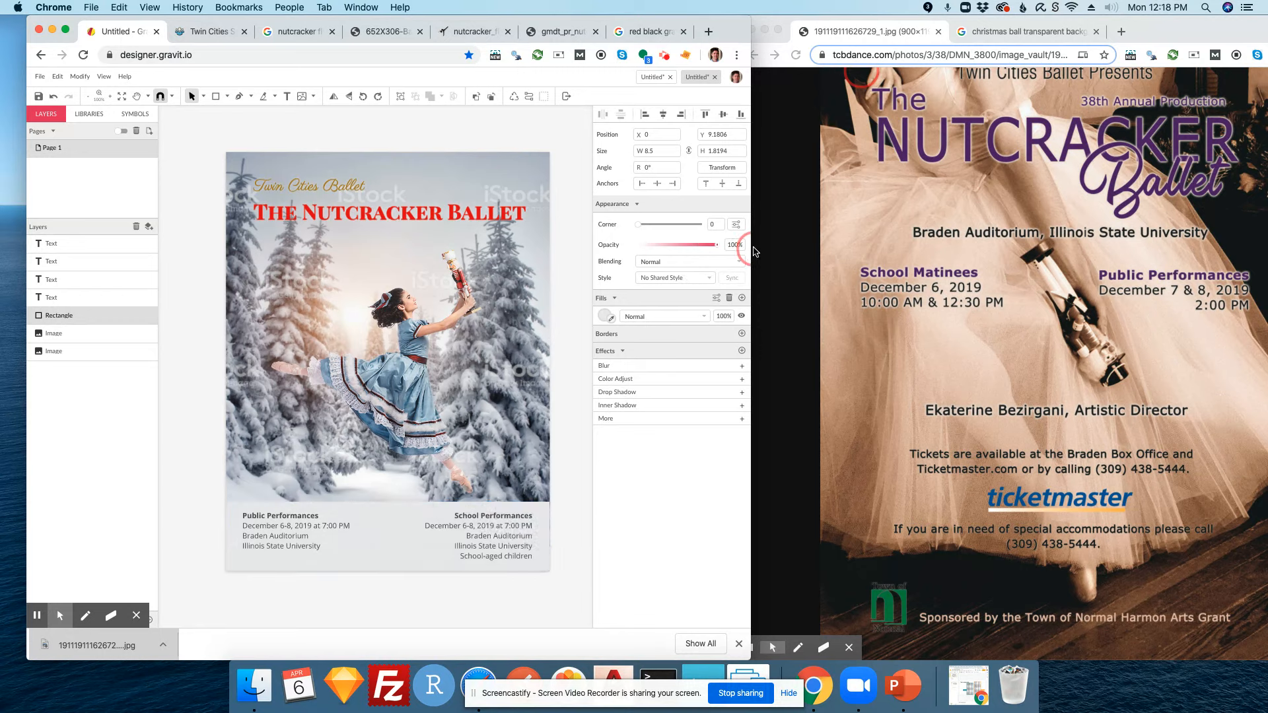
click(614, 299)
click(614, 300)
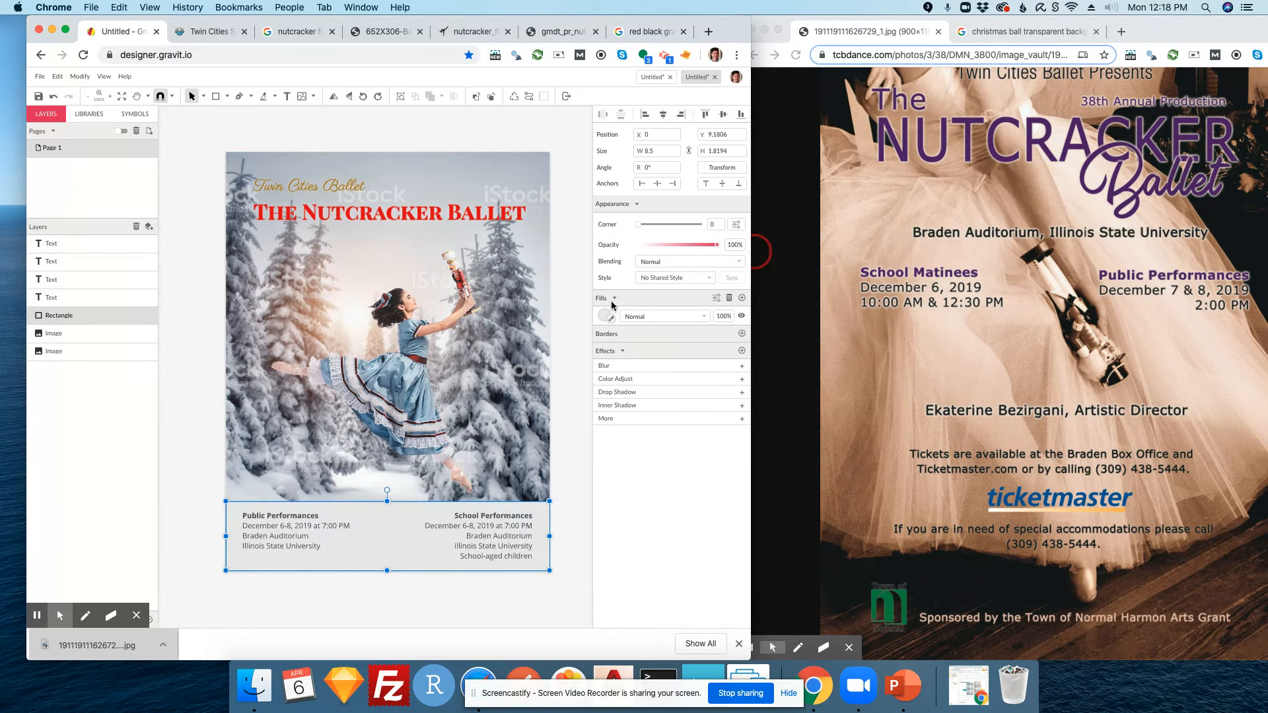
- Give the bottom rectangle a linear gradient fill and set its starting colour to dark red #B02C2C
click(604, 319)
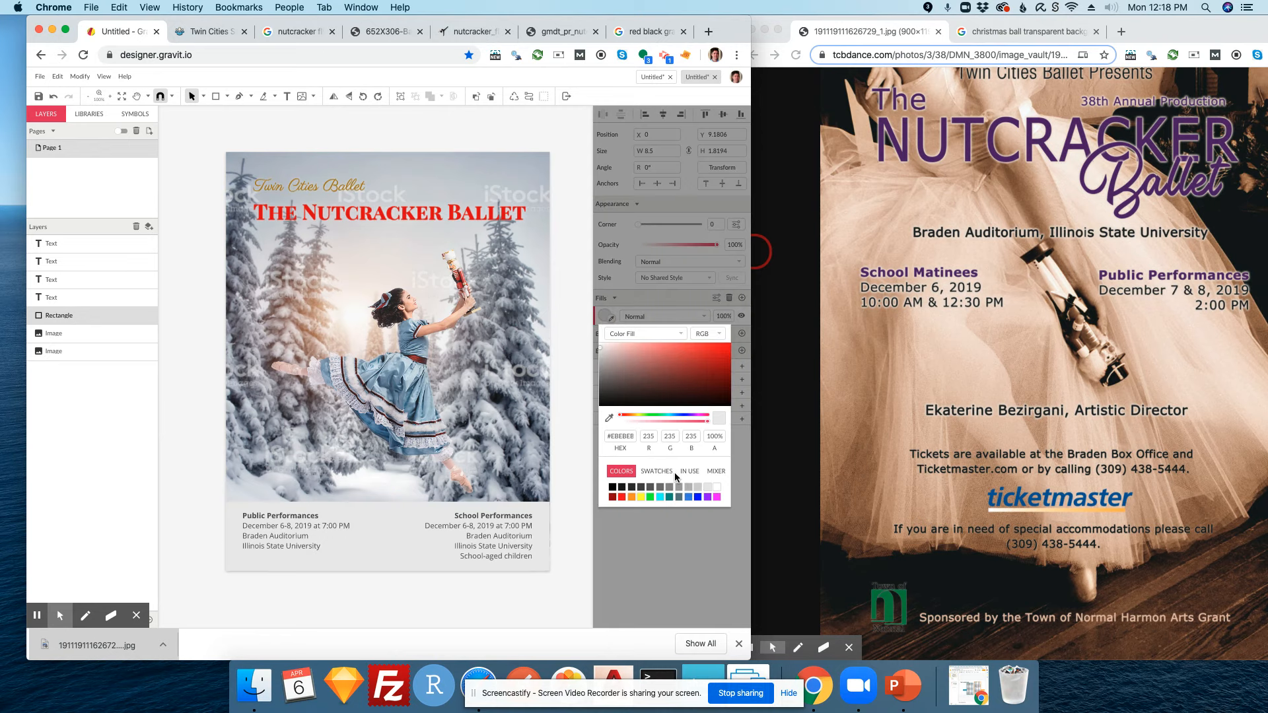
click(682, 333)
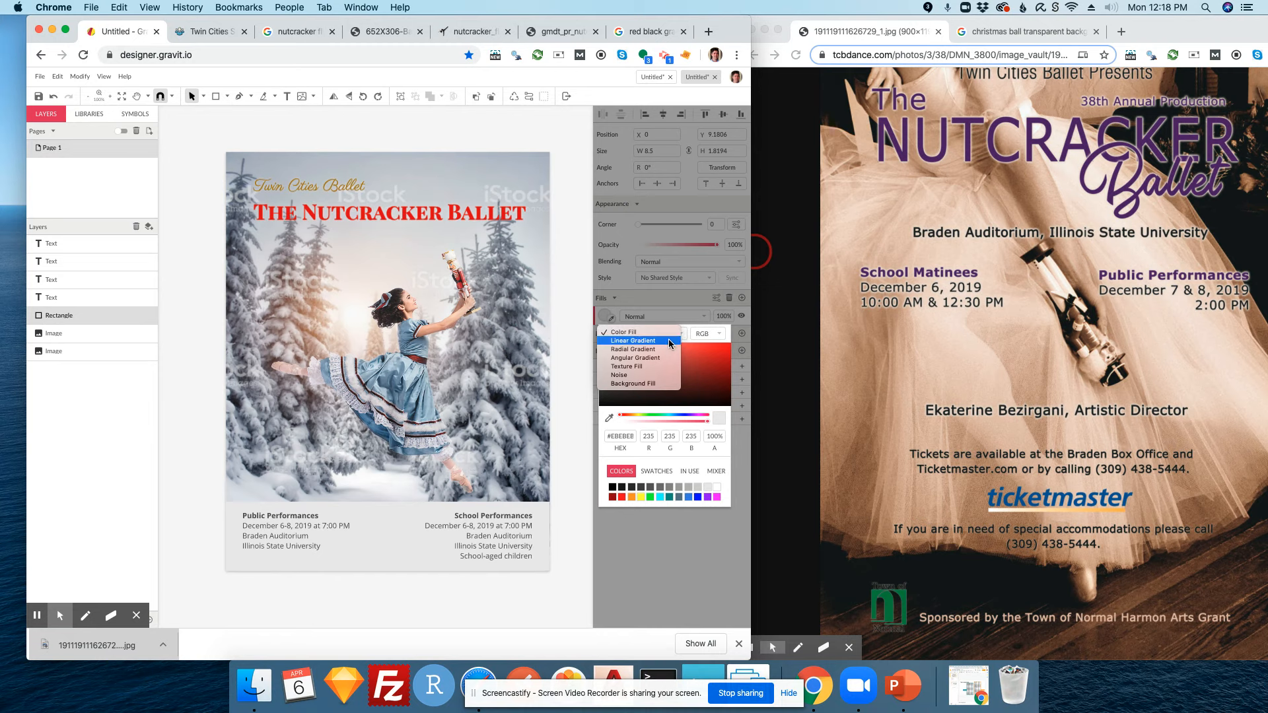
click(669, 340)
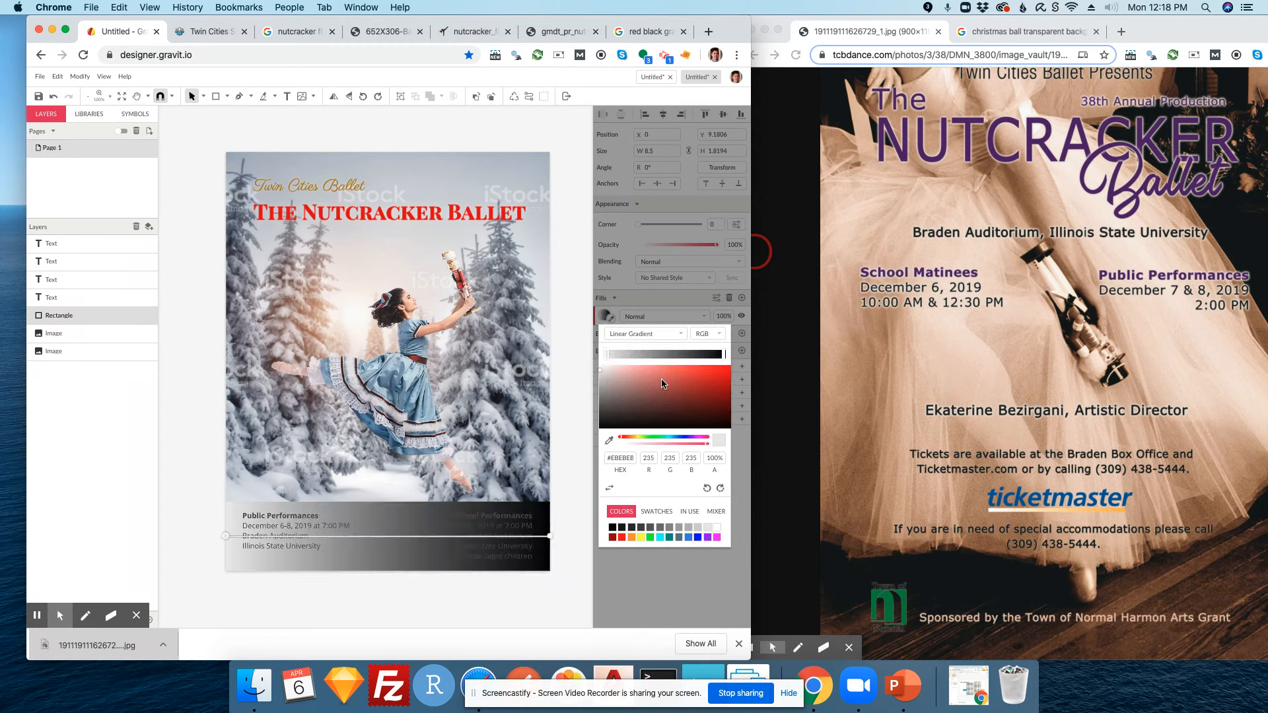
click(697, 384)
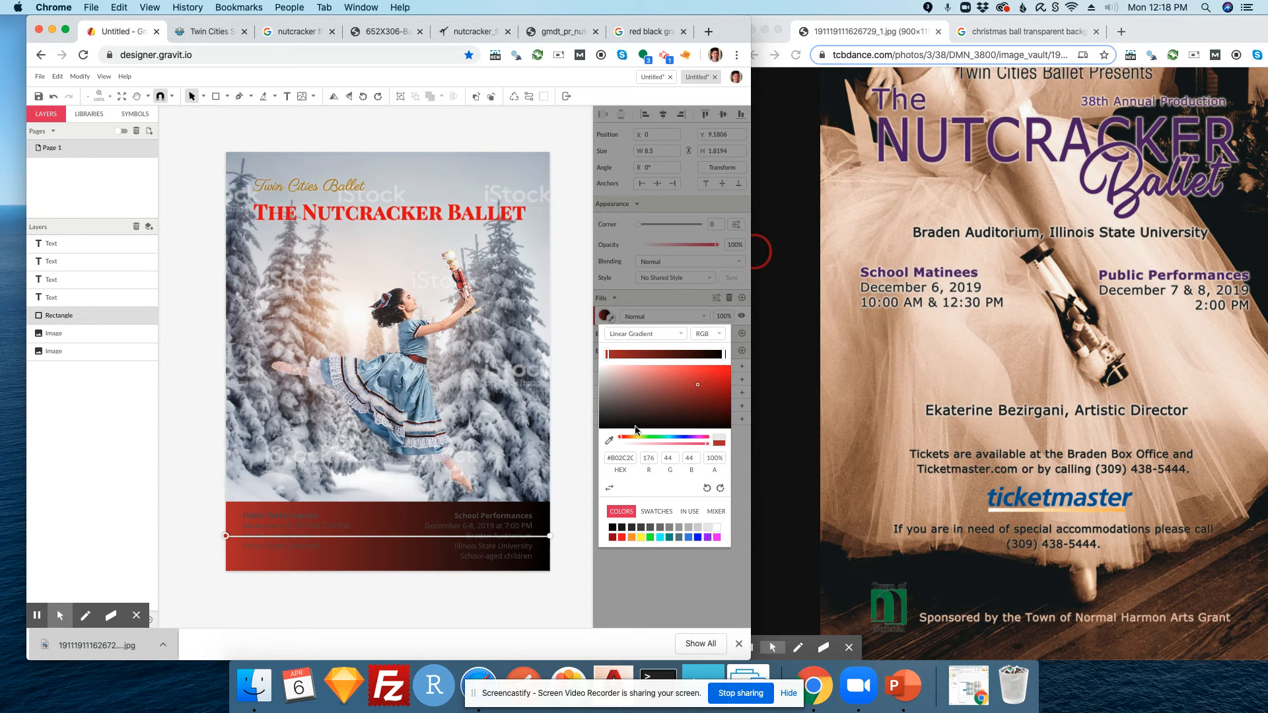
- Make the gradient's end colour red and add a middle stop in very dark red #422222
click(724, 356)
click(720, 384)
click(659, 355)
click(663, 415)
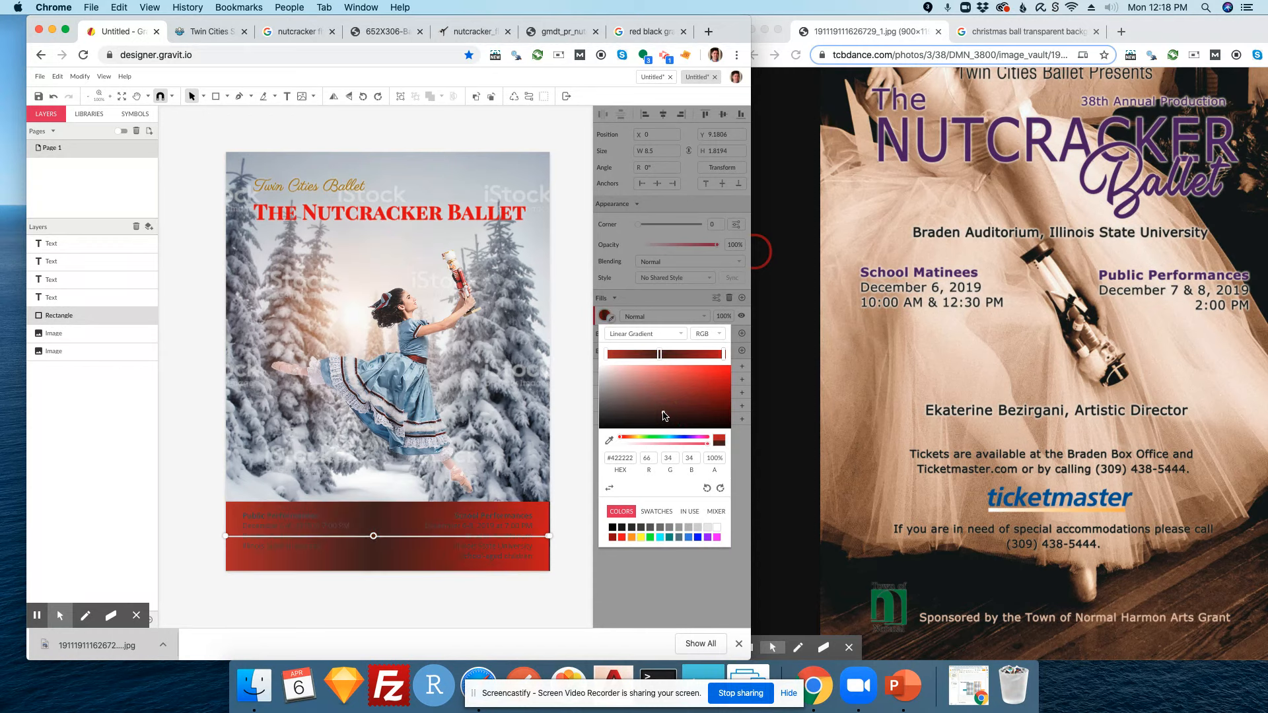
- Add another gradient stop in dark red #B72E2E to the bottom rectangle's fill and recolour the very dark middle stop bright red #E12E2E
click(677, 354)
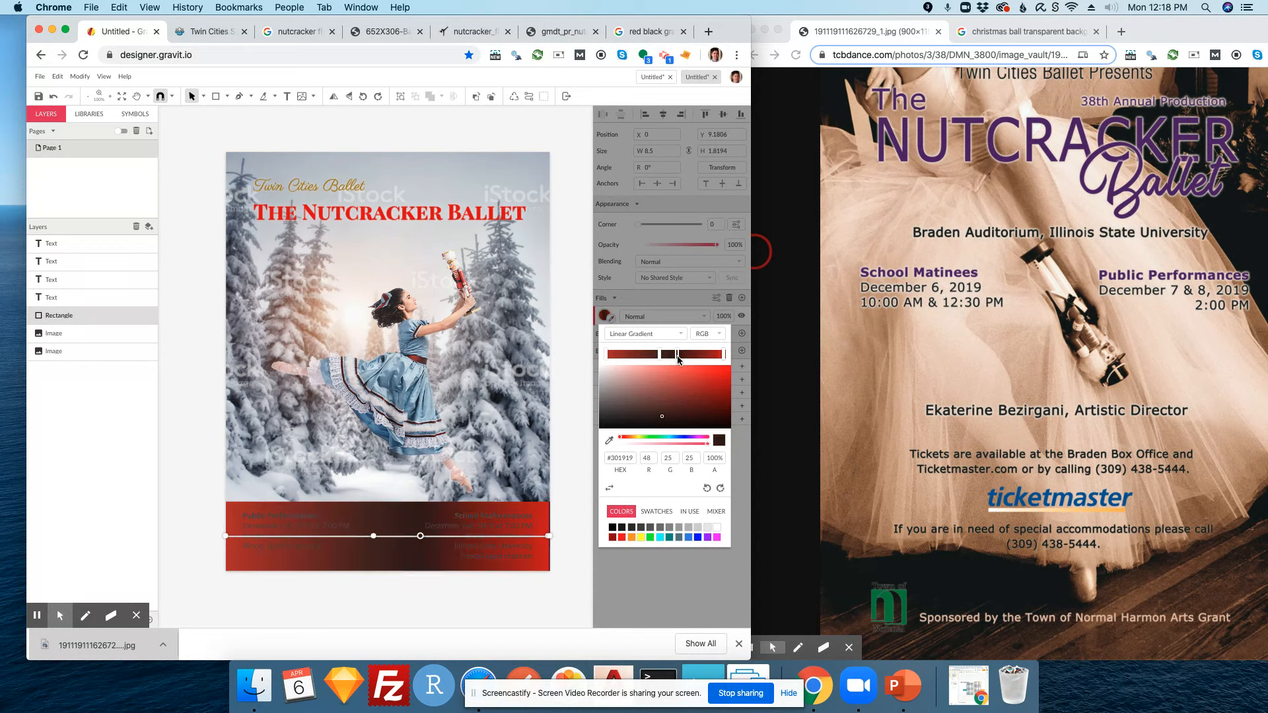
click(697, 383)
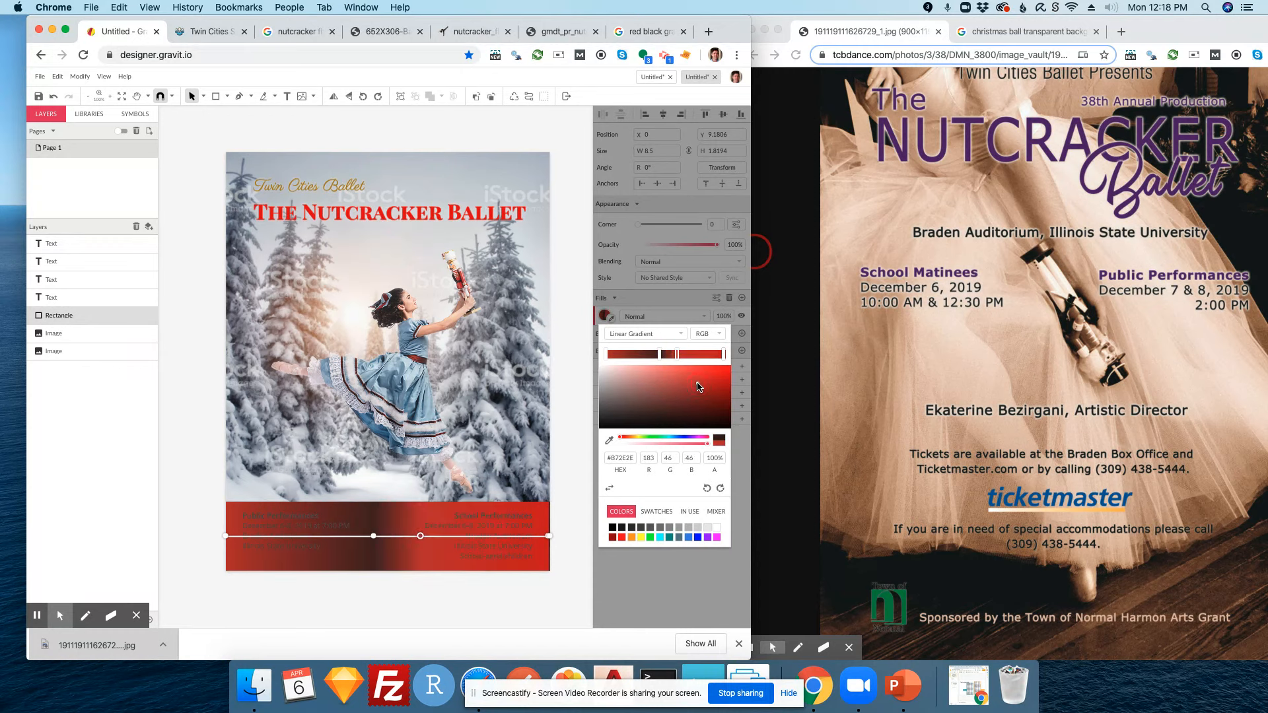
click(373, 535)
click(673, 401)
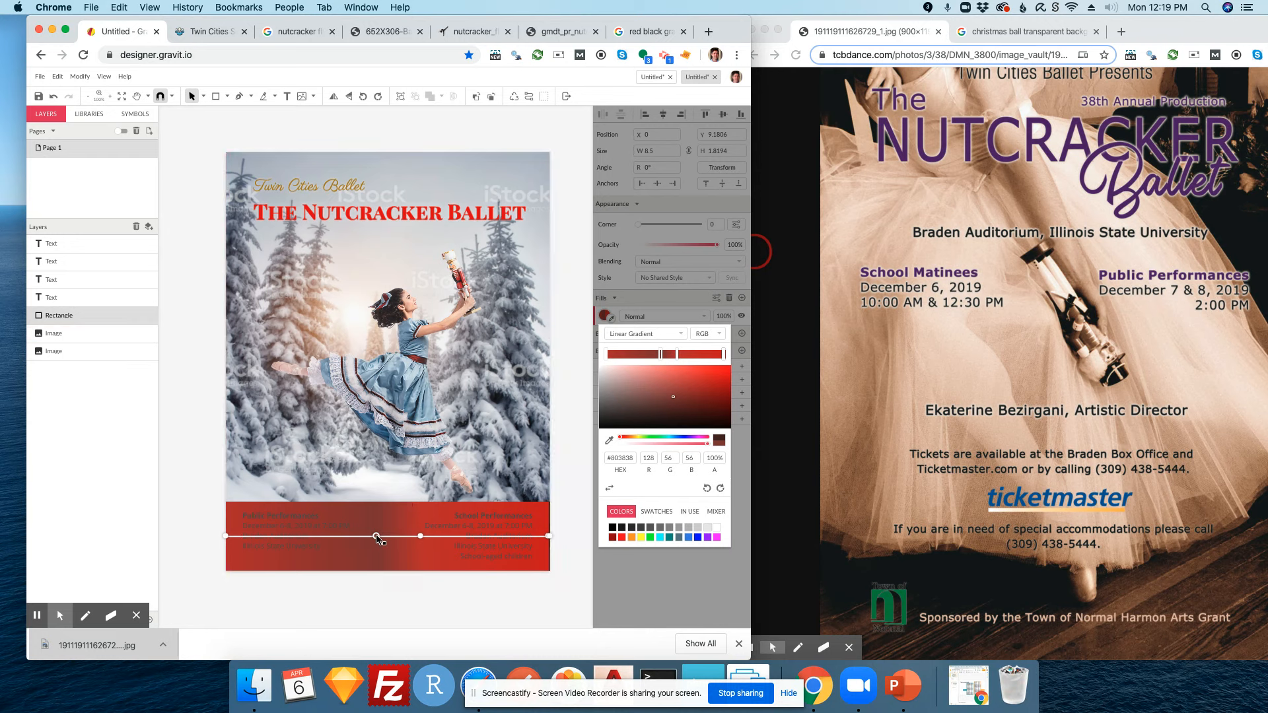
click(700, 381)
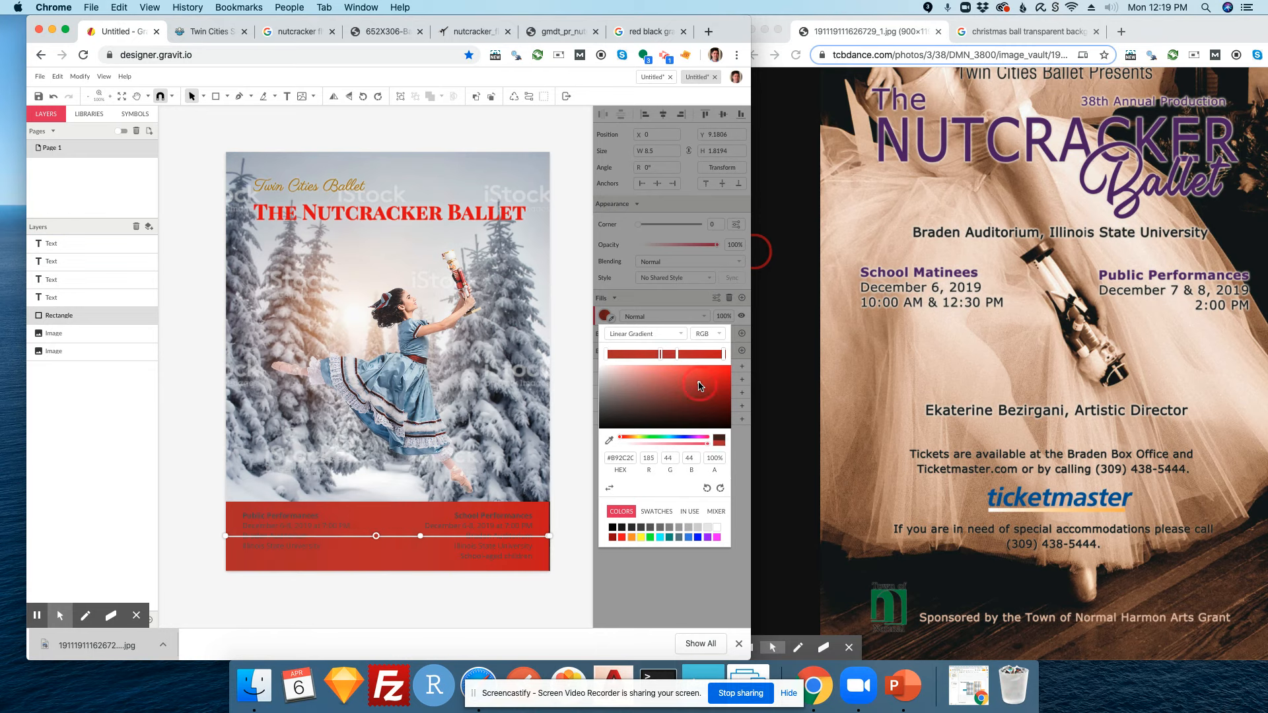
drag(700, 377, 703, 376)
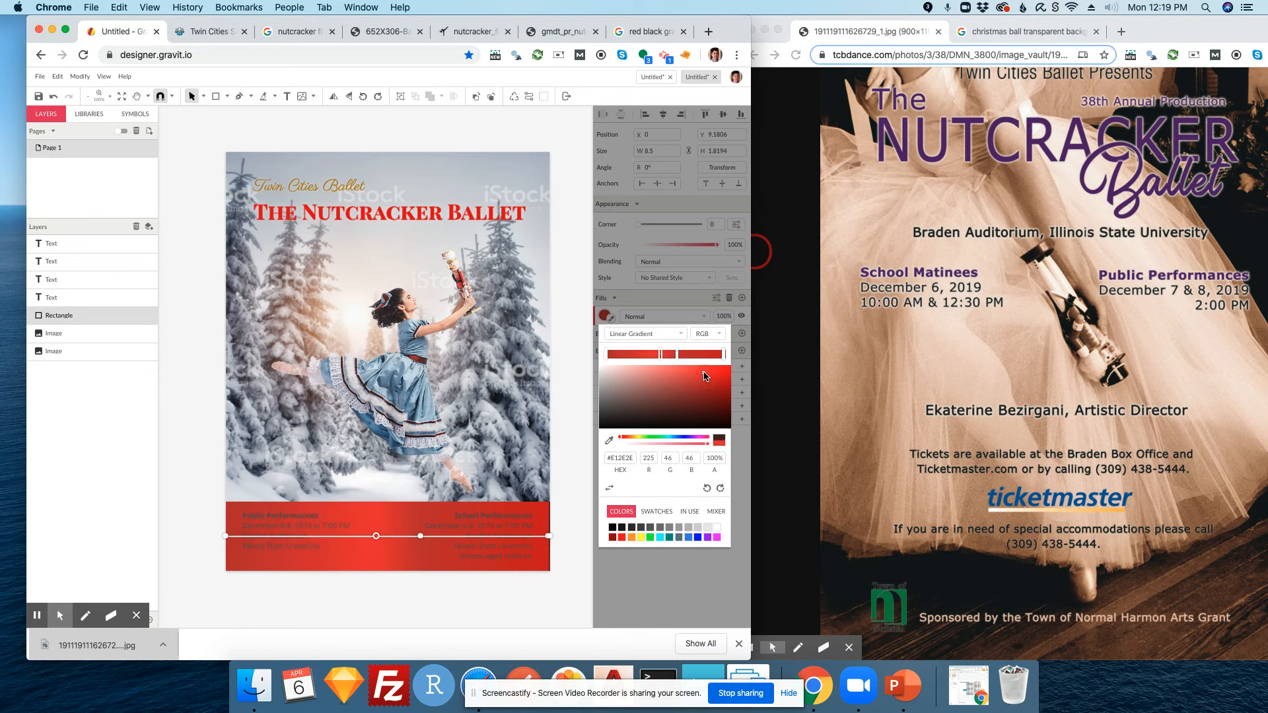
click(557, 456)
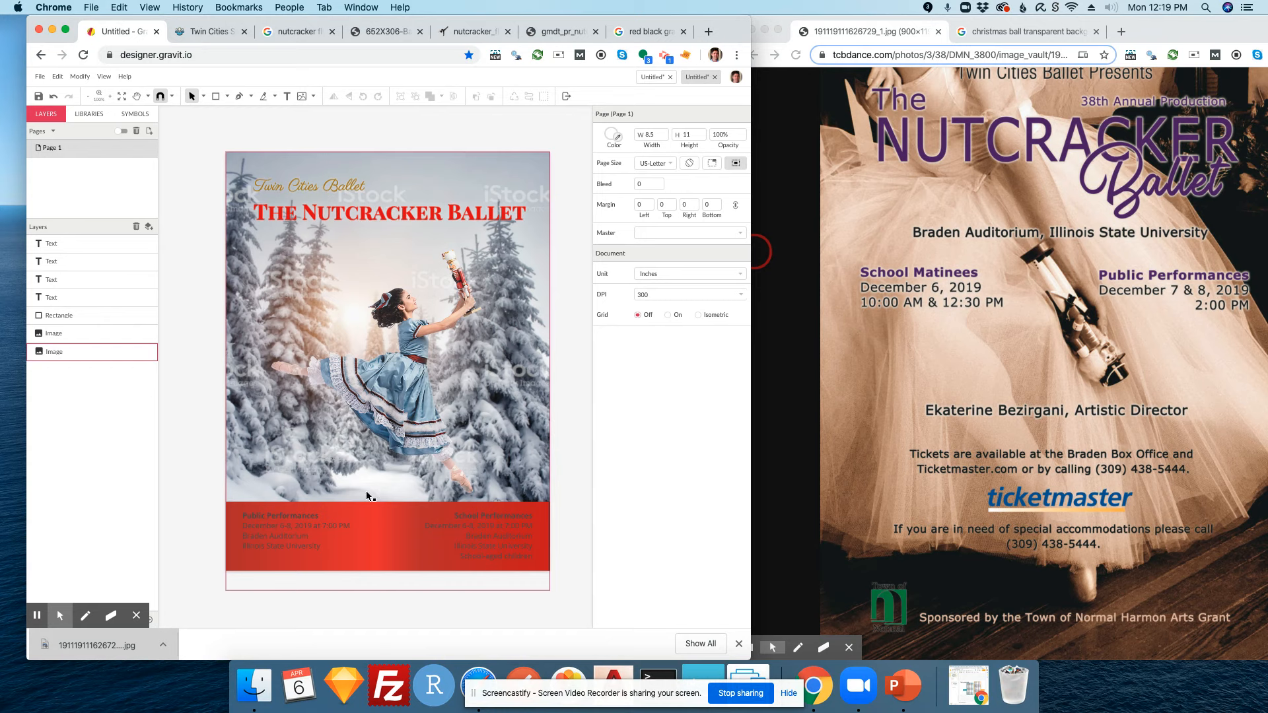
- Change the colour of both performance listing text blocks to white #FFFFFF
click(277, 531)
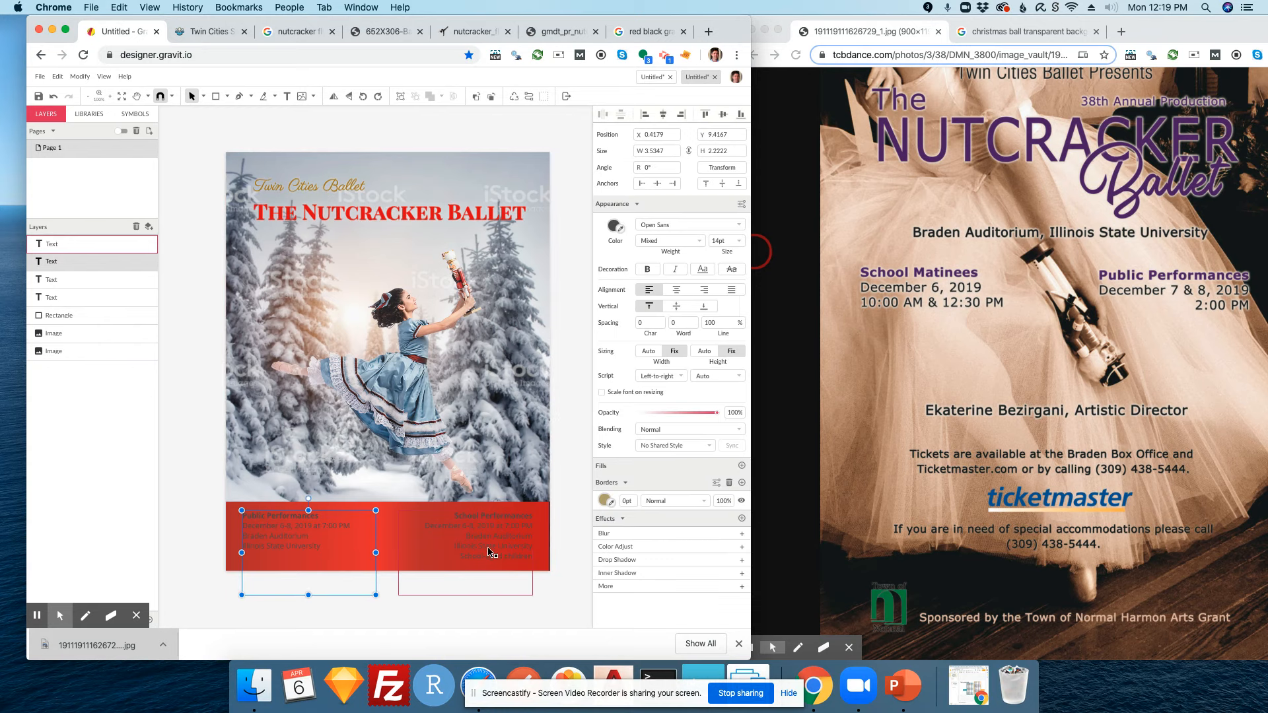
shift+click(499, 537)
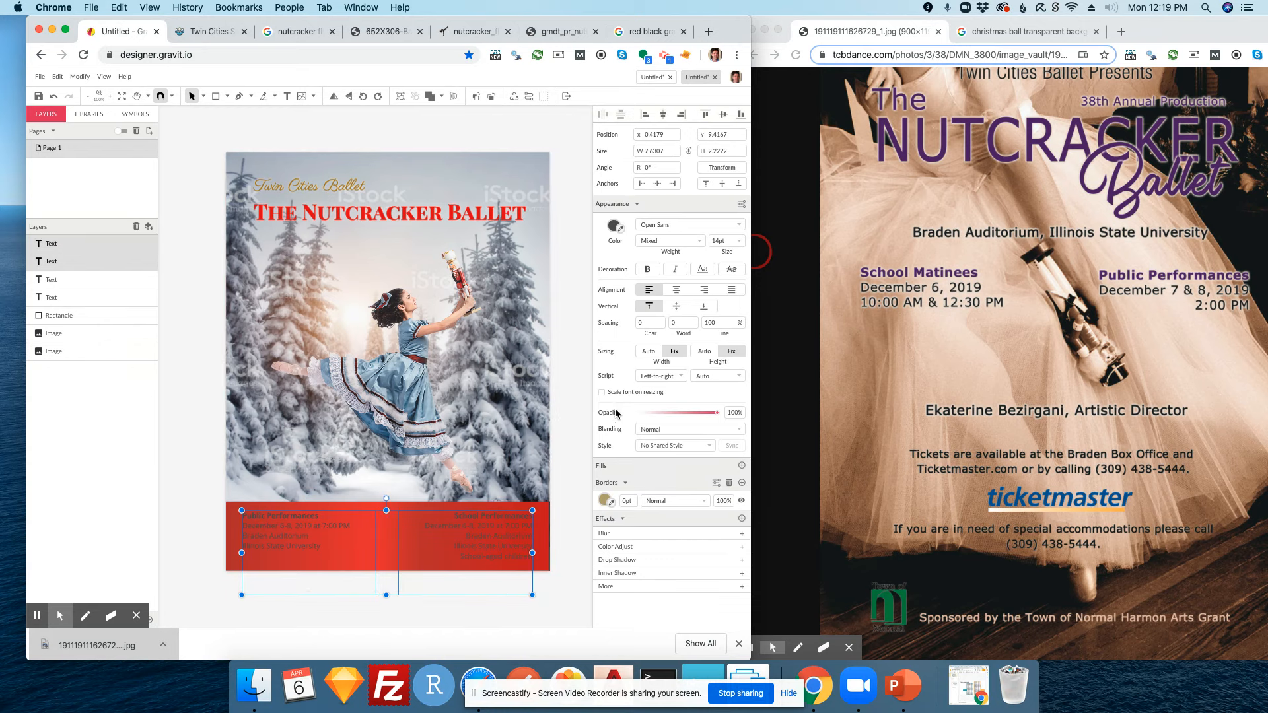
click(612, 227)
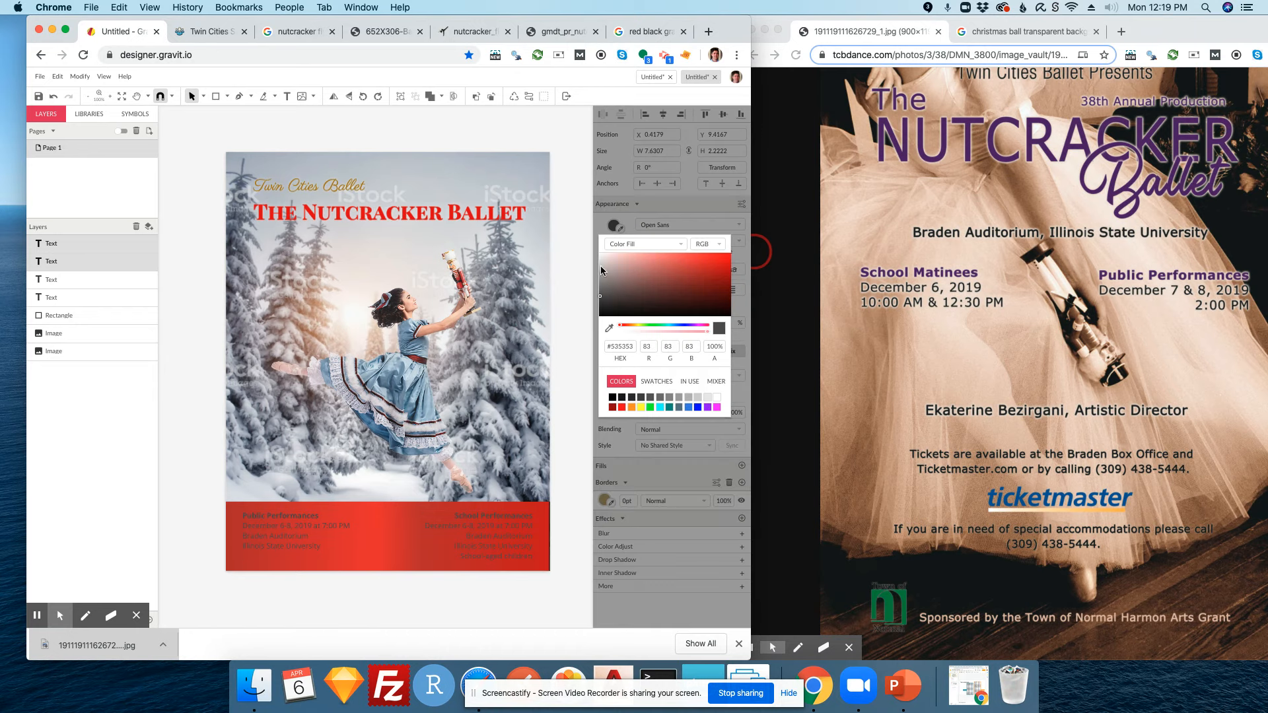
drag(610, 281, 590, 245)
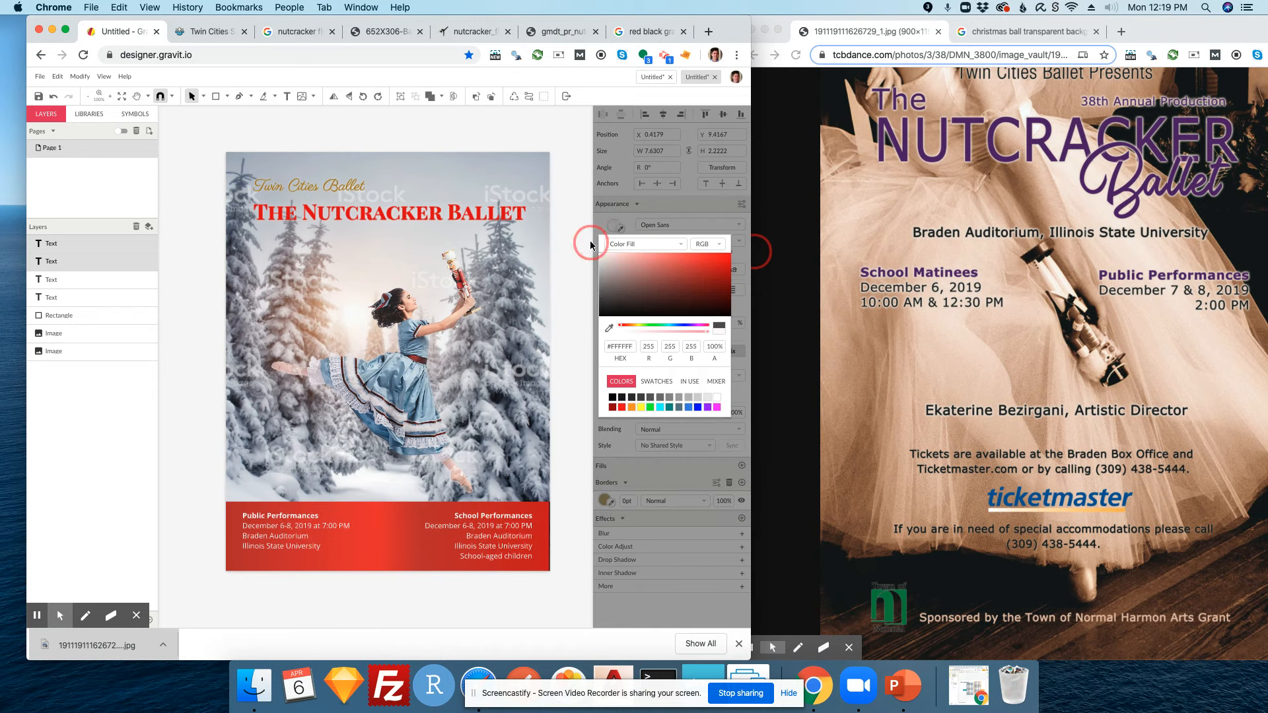
click(564, 303)
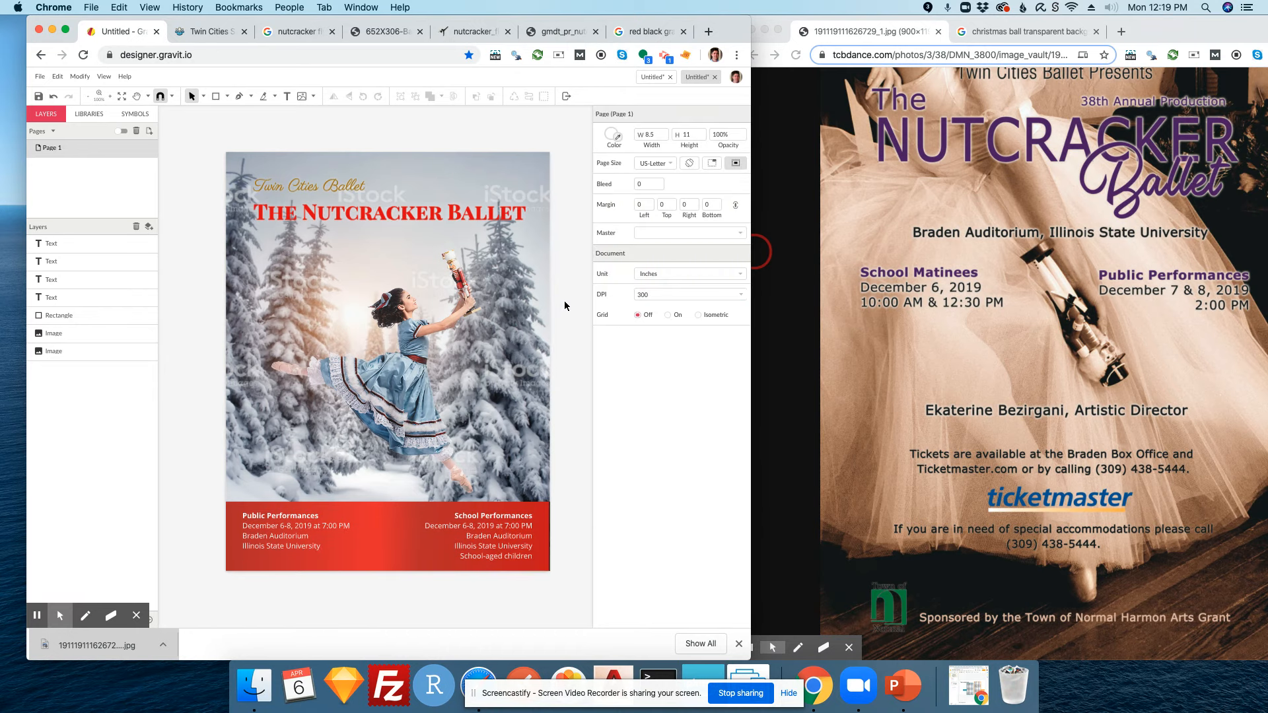
- Add a border to the rectangle behind the performance listings and colour it golden orange
click(389, 518)
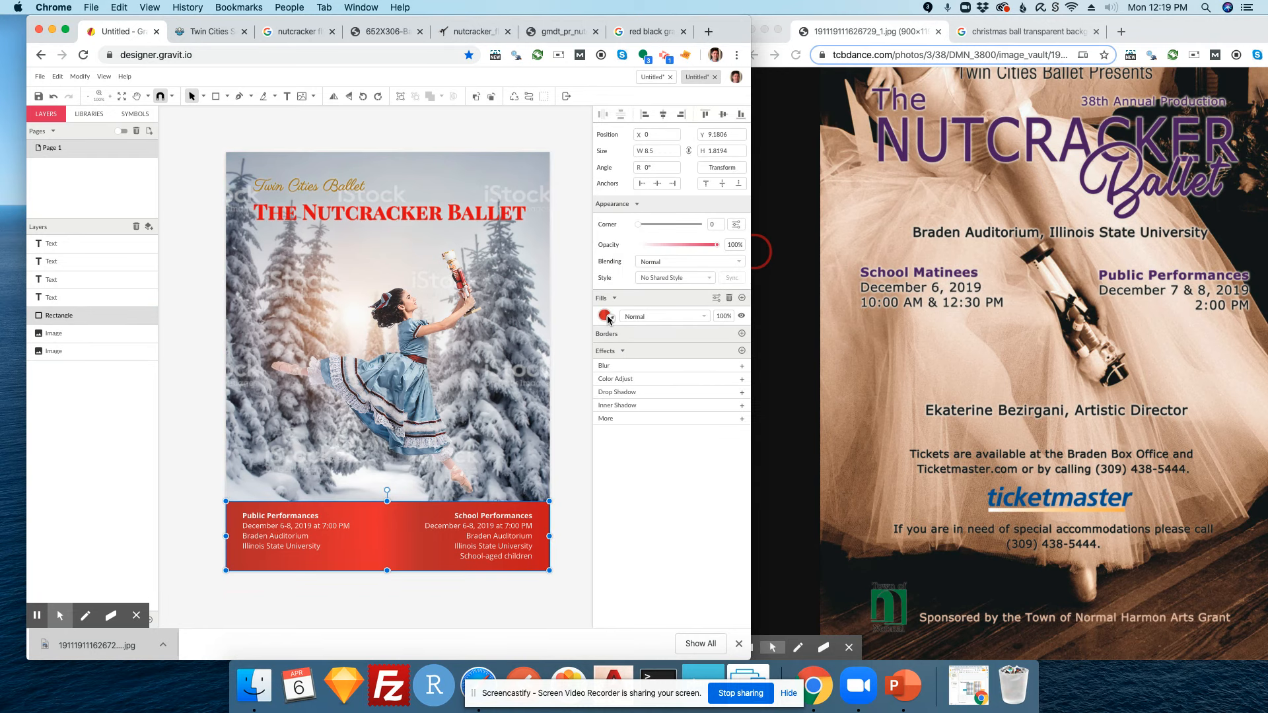
click(741, 333)
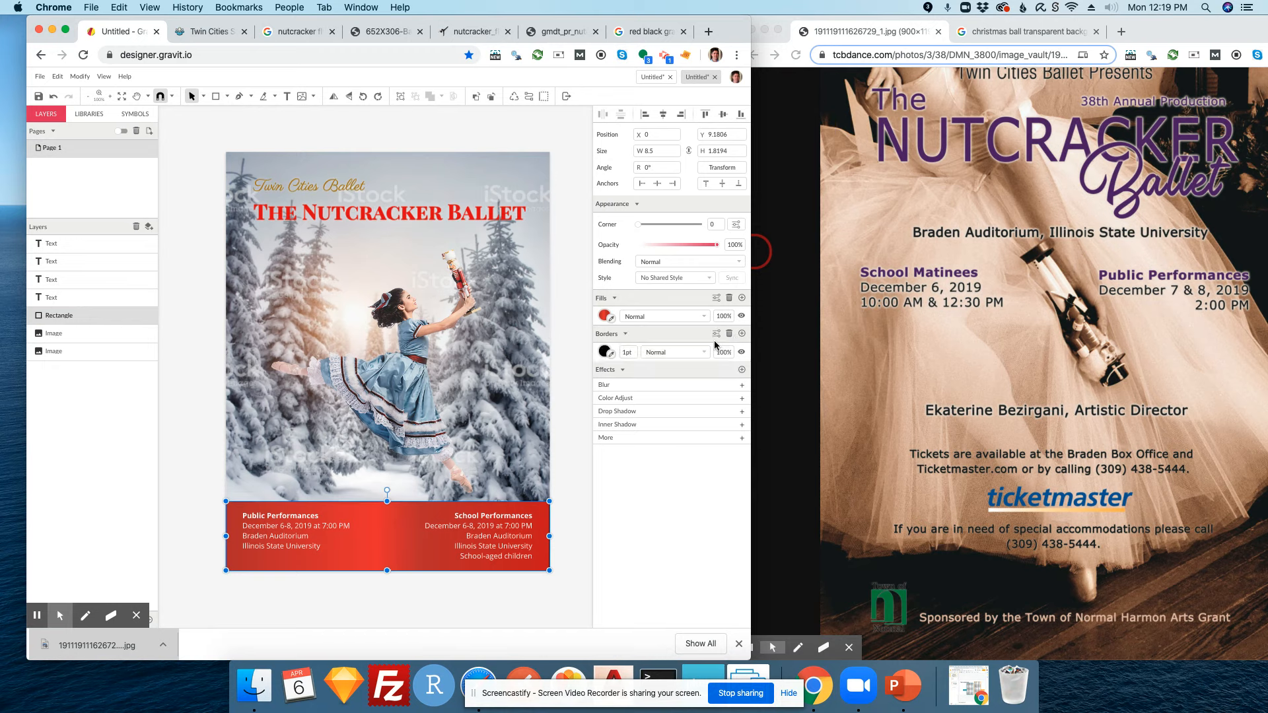
click(608, 355)
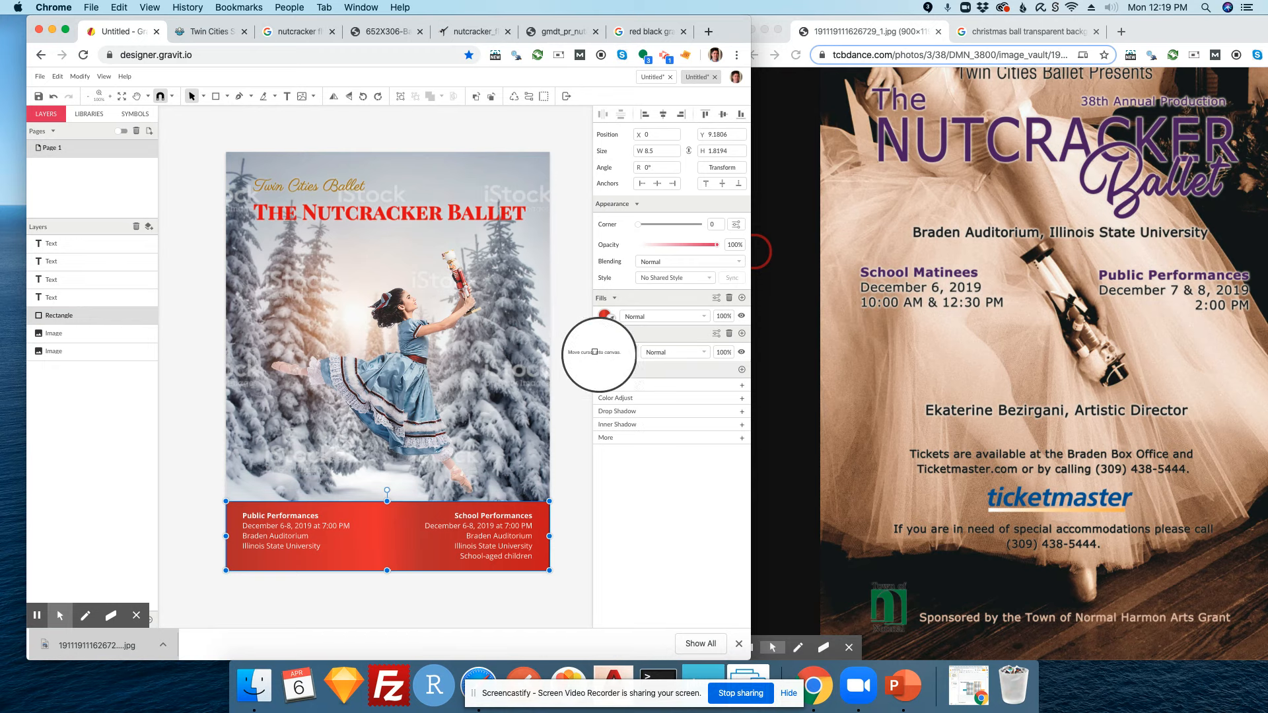
click(603, 352)
click(652, 413)
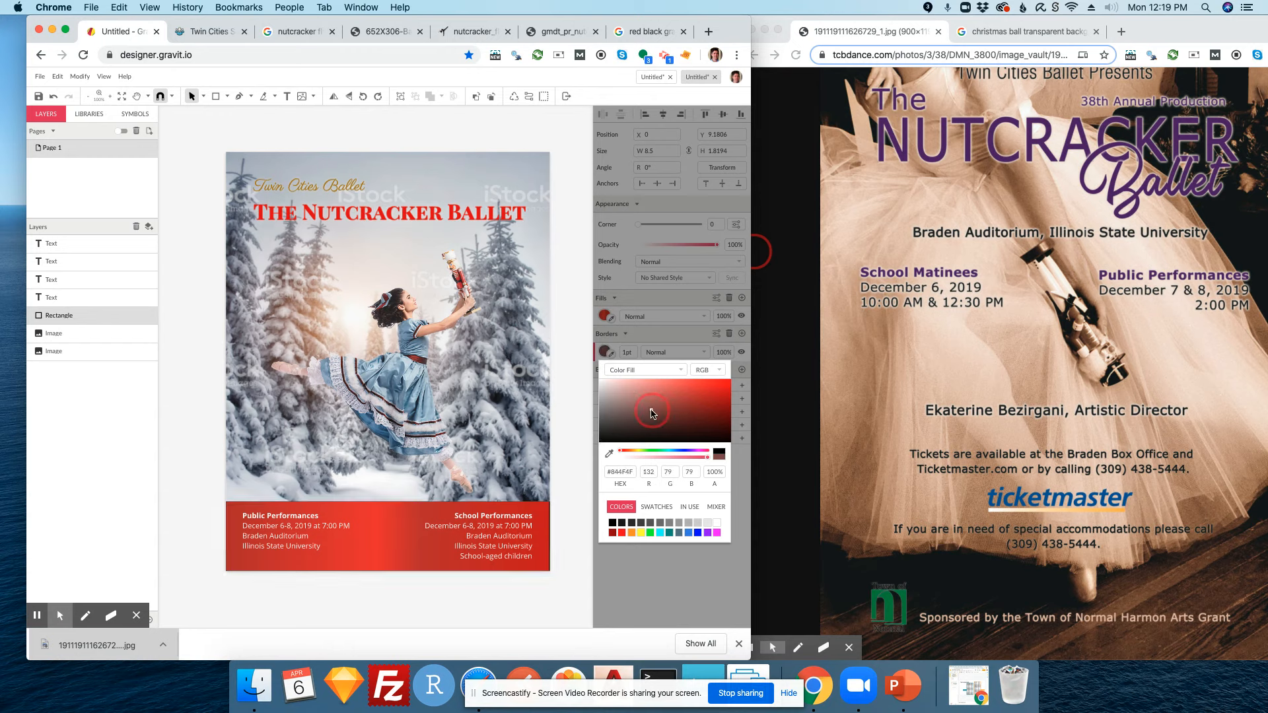
click(631, 451)
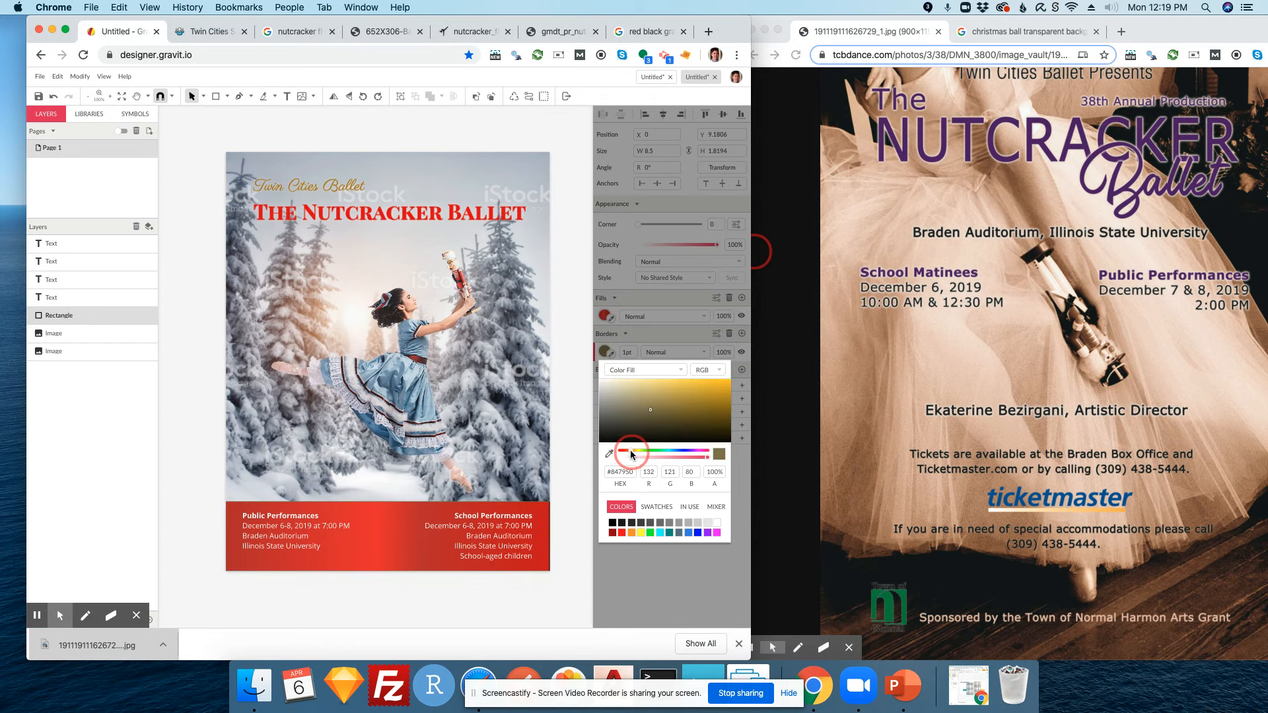
drag(630, 451, 623, 454)
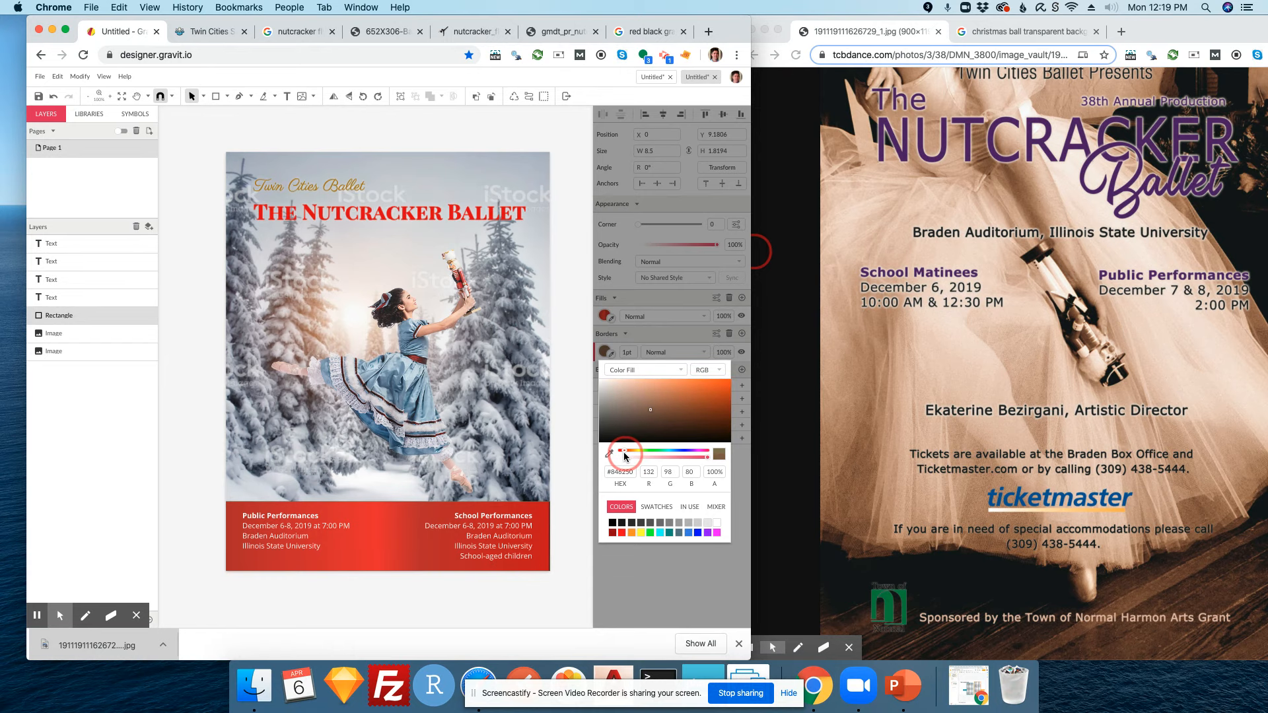
click(678, 397)
drag(678, 397, 715, 392)
drag(624, 449, 628, 453)
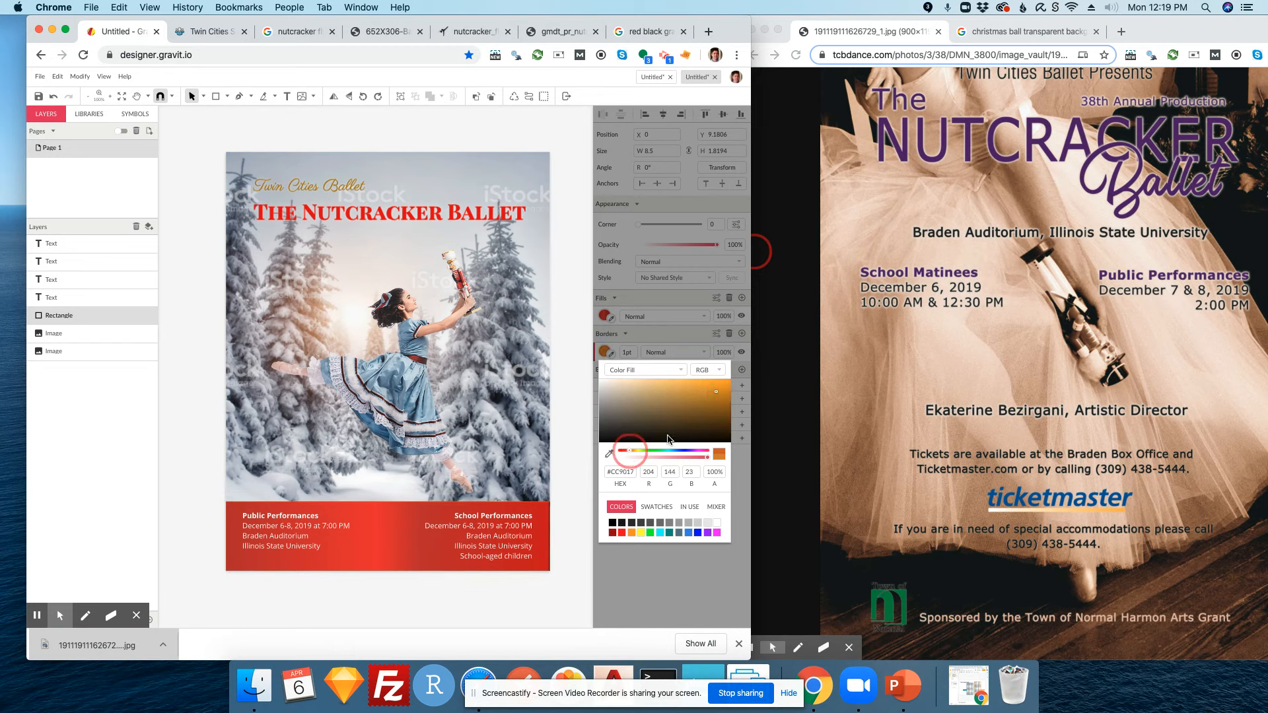
click(711, 399)
drag(711, 399, 704, 389)
click(547, 514)
- Set the bottom rectangle's border to 5 pt and extend it past the page's side and bottom edges to about 8.99 by 2.08 in
click(623, 352)
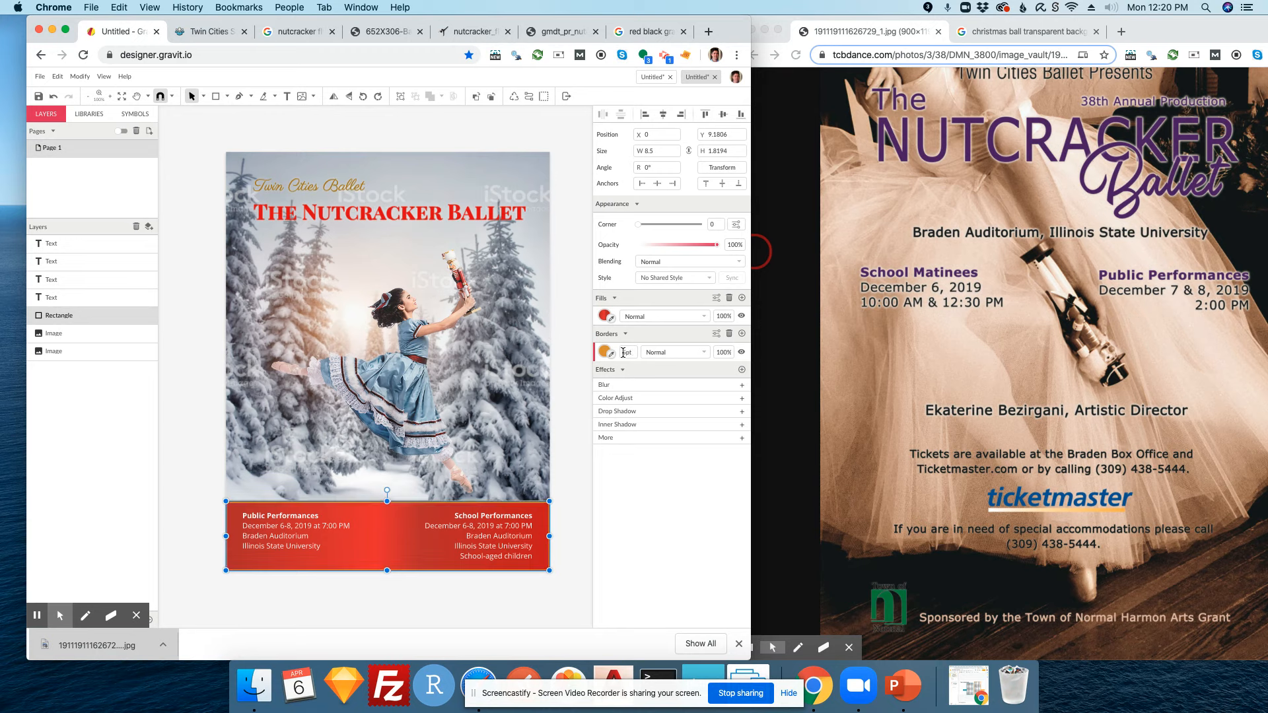
click(582, 446)
click(408, 517)
click(572, 563)
click(377, 541)
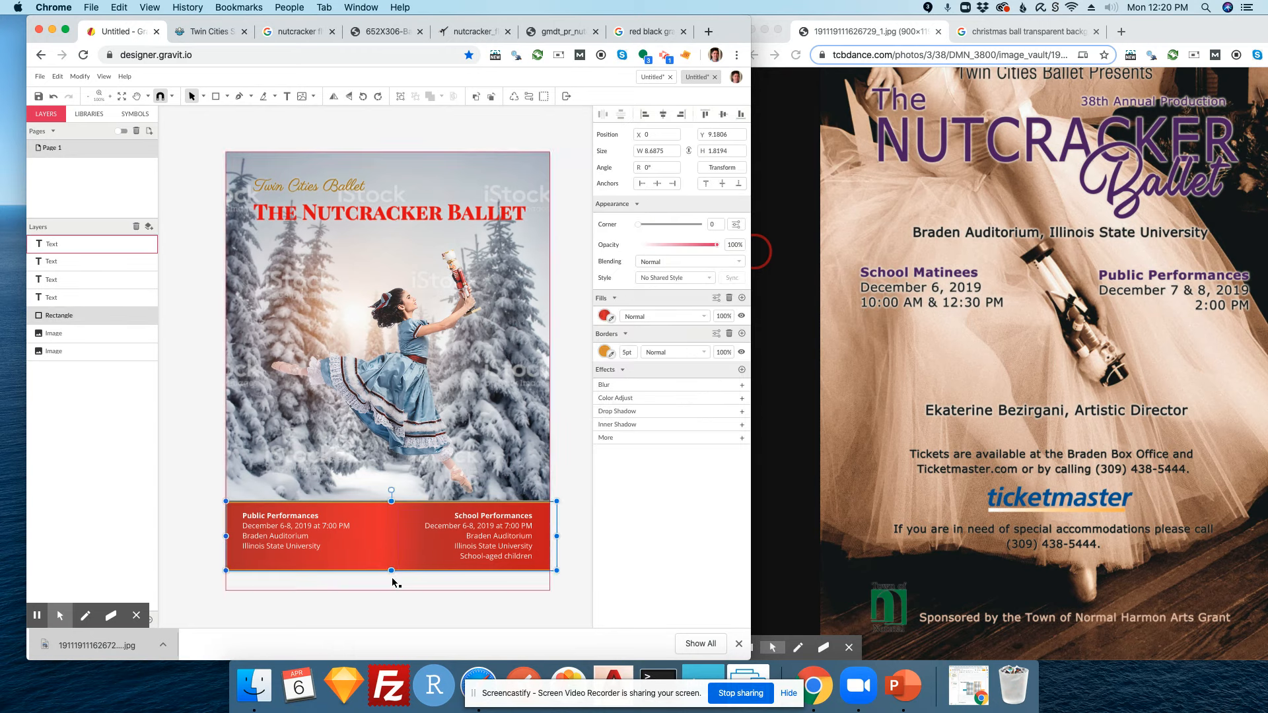
drag(391, 571, 391, 581)
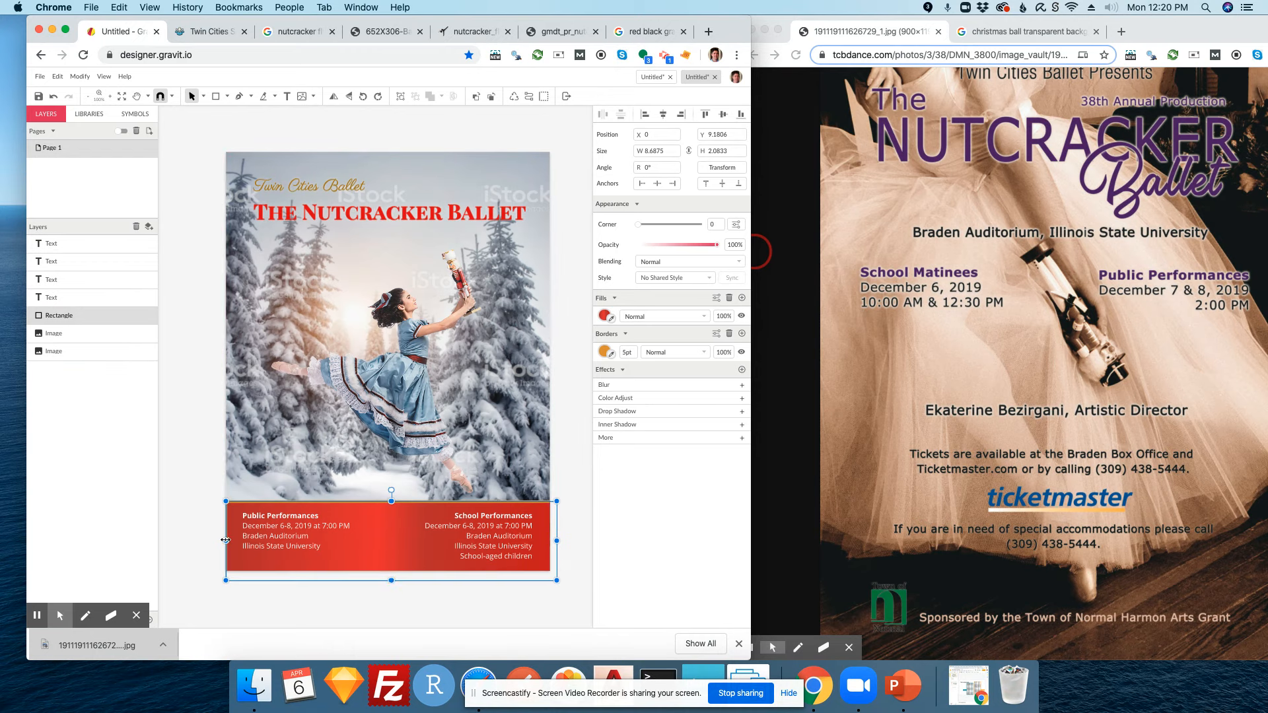
click(580, 459)
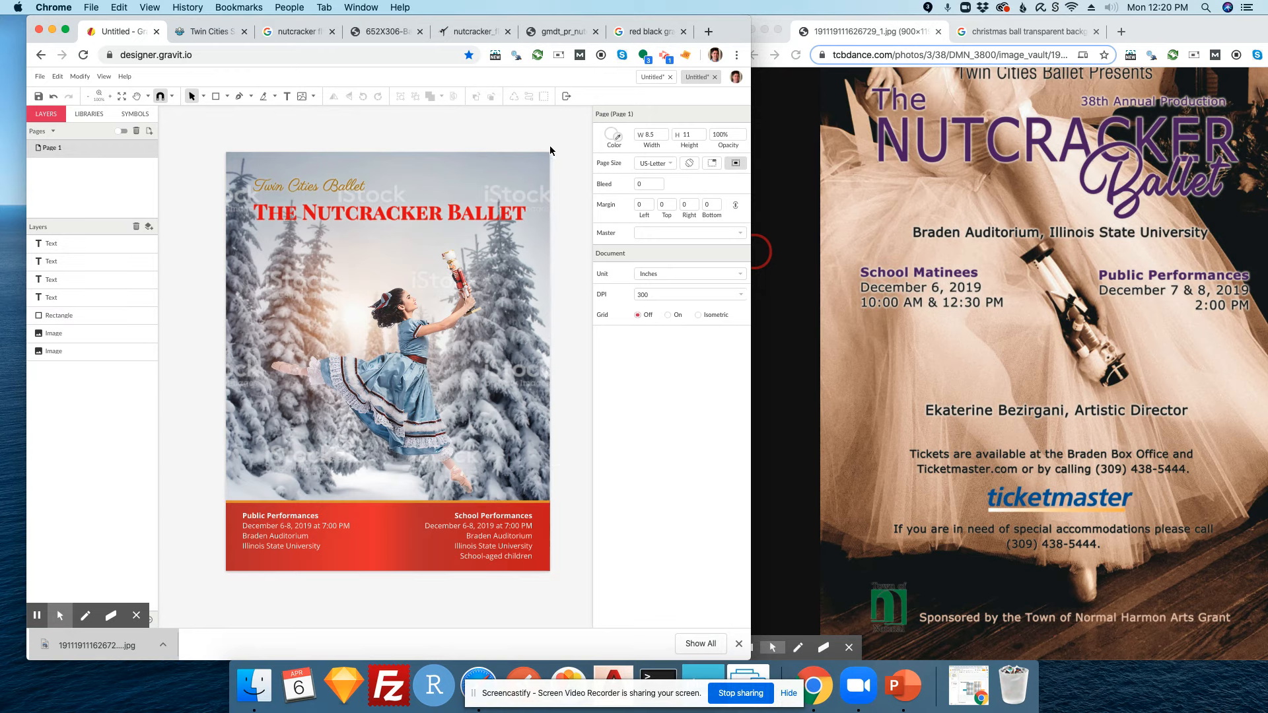
- Duplicate the bottom gradient rectangle and place the copy behind the title text across the top of the page
click(239, 573)
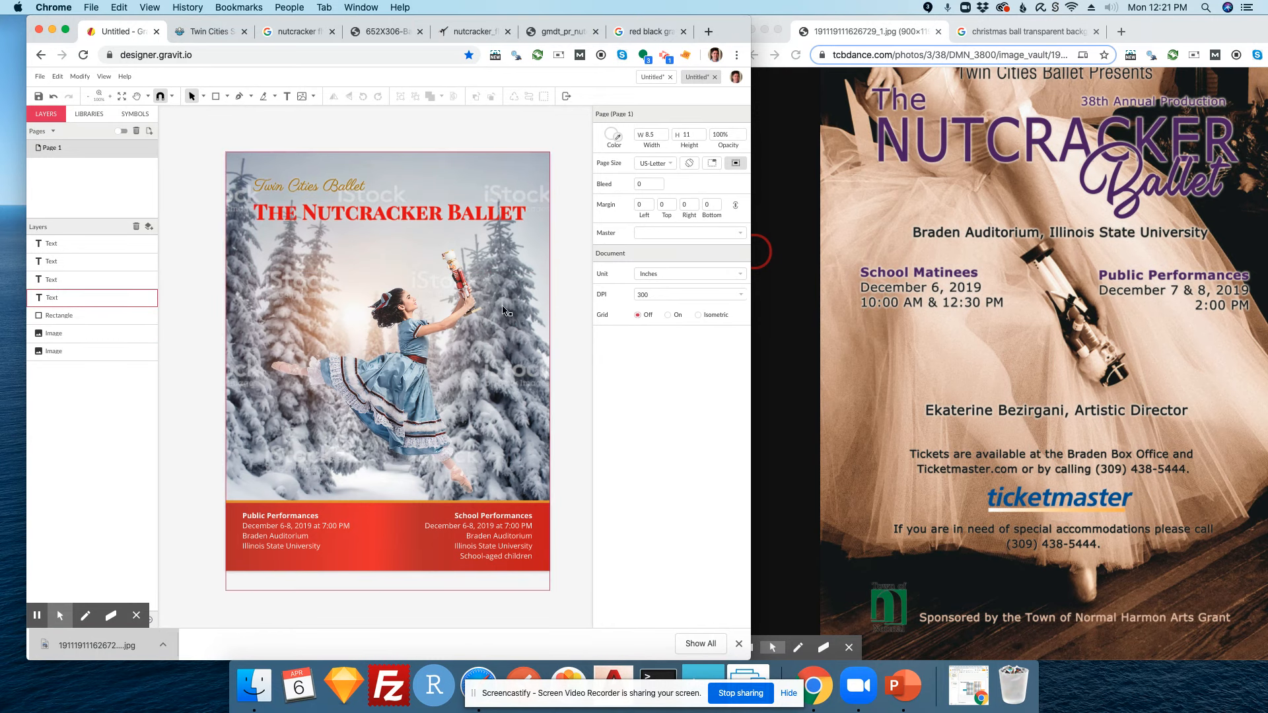
click(540, 507)
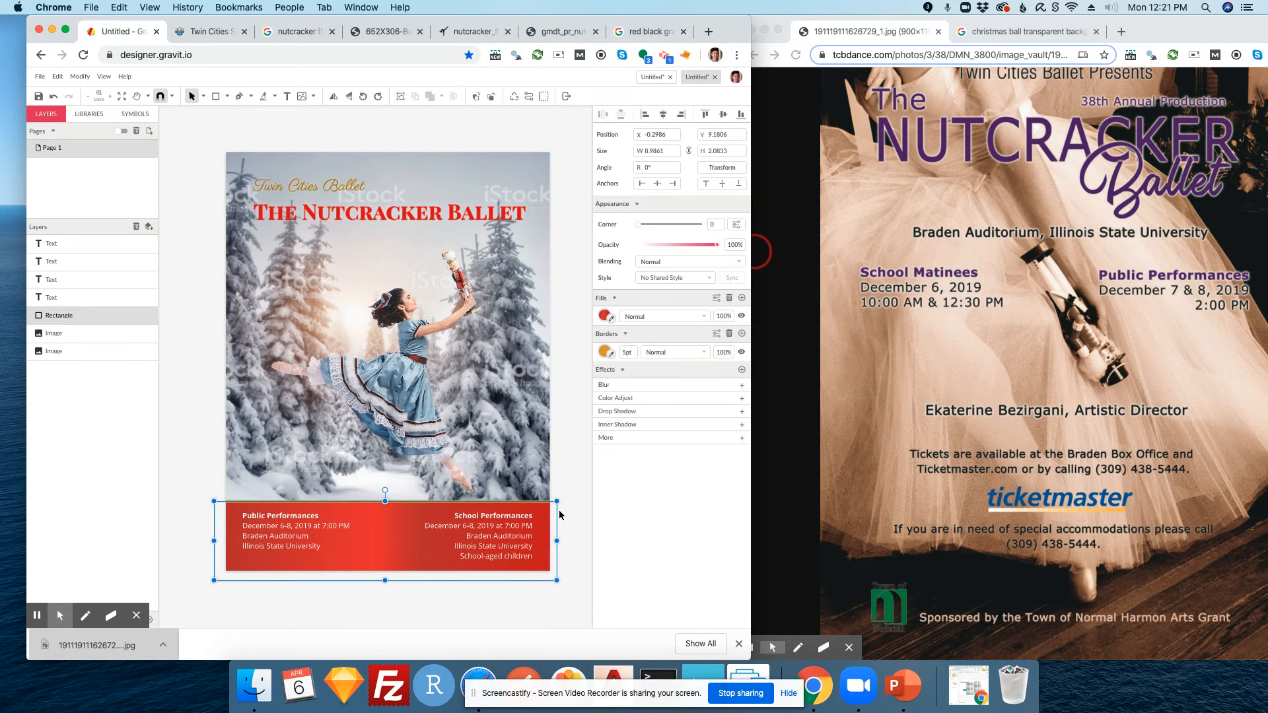
key(super+d)
click(383, 536)
drag(386, 510, 388, 187)
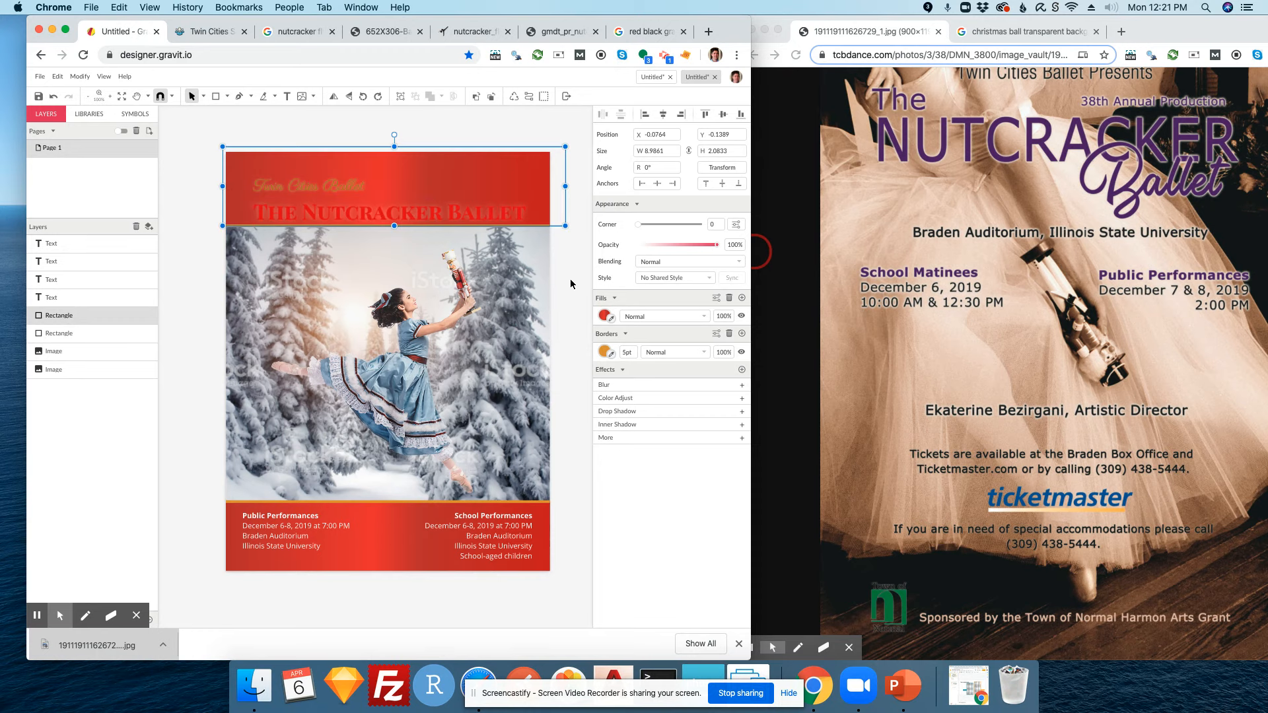
- Extend the lower edge of the rectangle behind the title to make it about 2.31 in tall
key(Escape)
click(549, 219)
drag(393, 226, 394, 235)
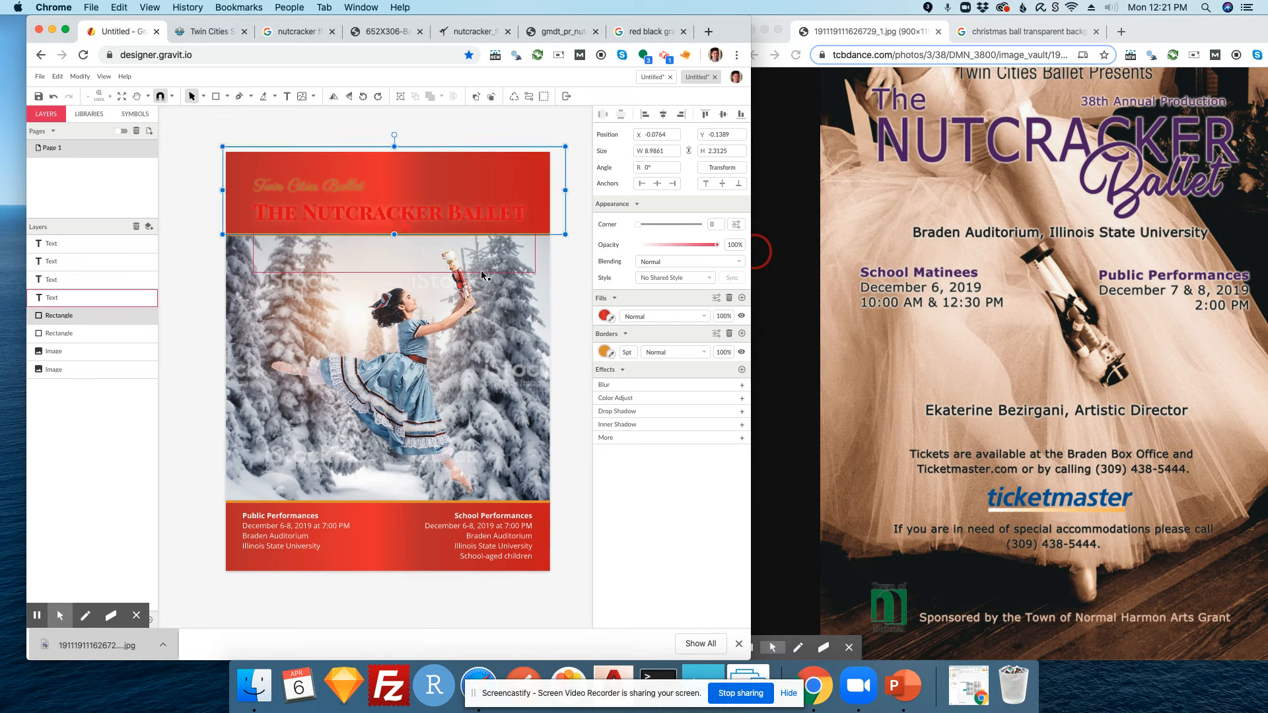
click(552, 295)
- Remove the drop shadow from the "Twin Cities Ballet" text and recolour it light gold, RGB 240, 203, 109
click(455, 219)
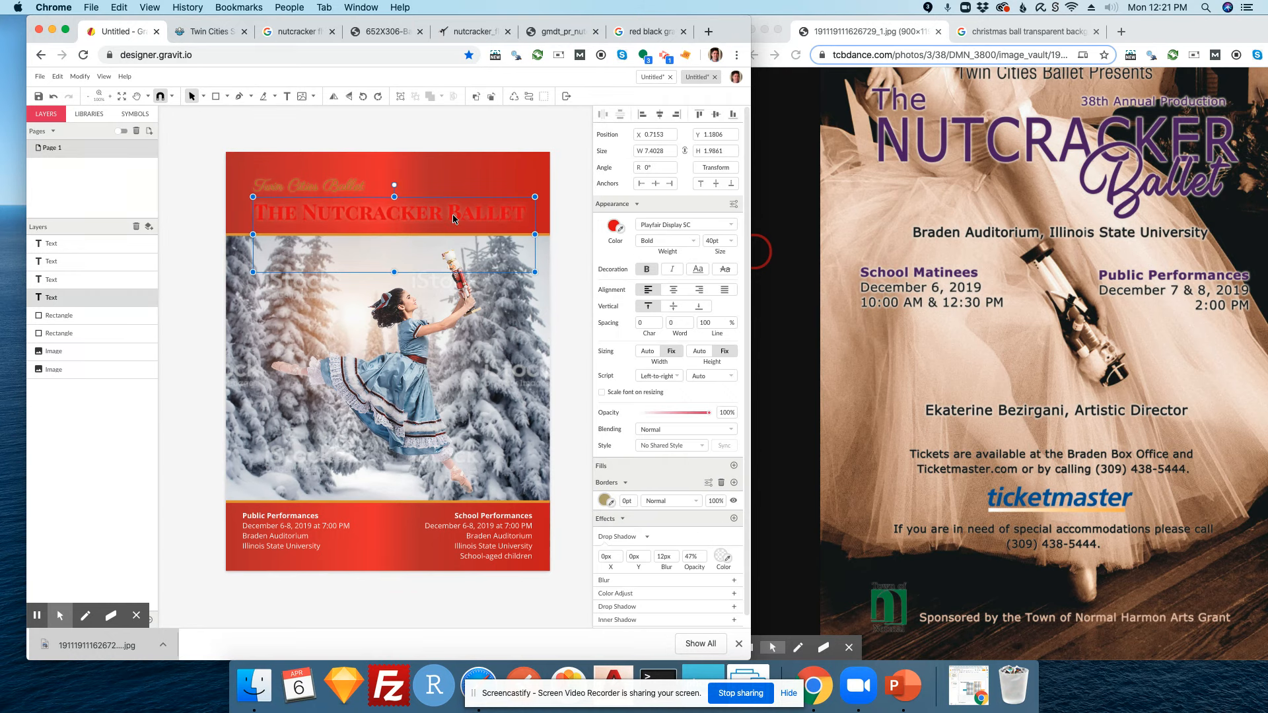
click(347, 182)
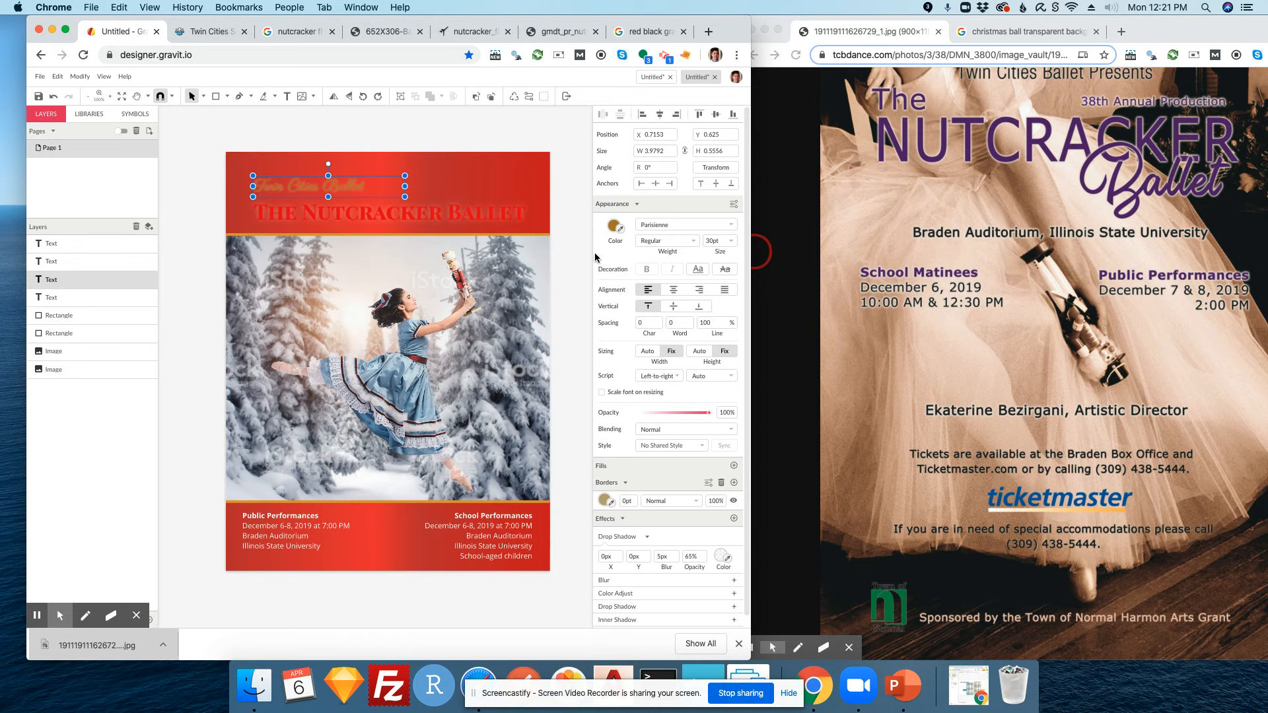
mouse_move(729, 573)
click(734, 537)
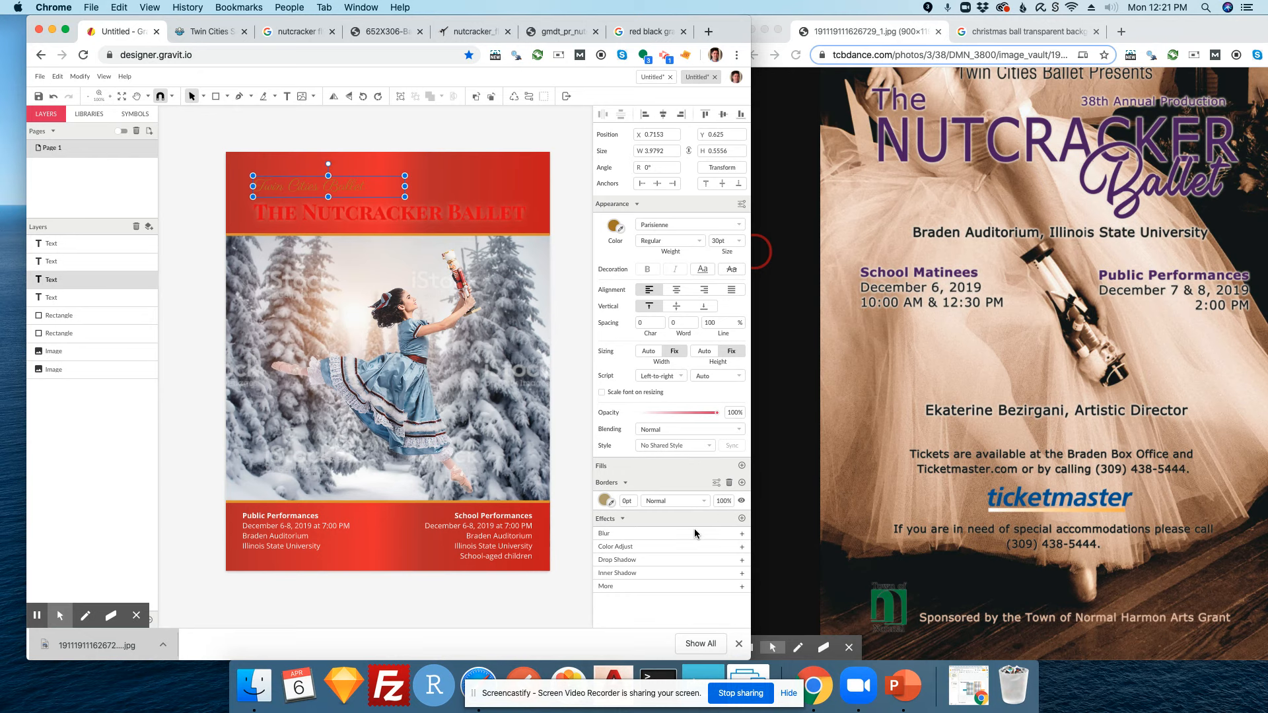
click(198, 303)
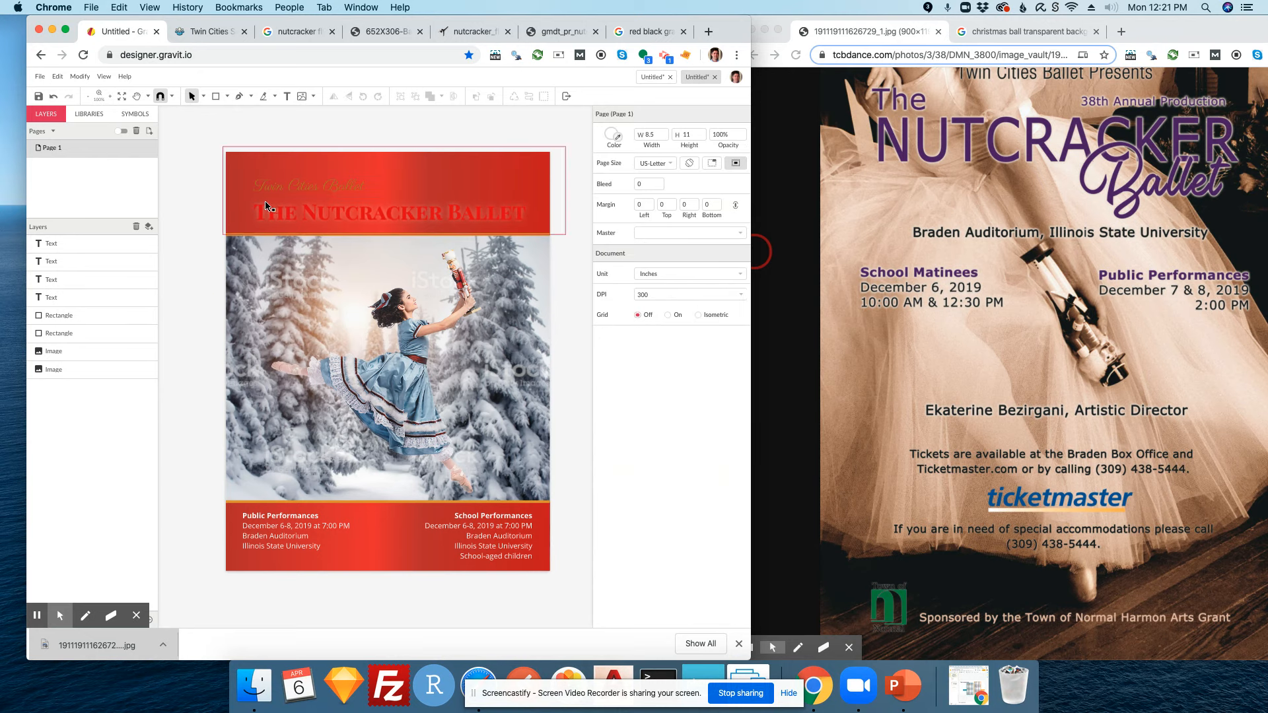
click(315, 189)
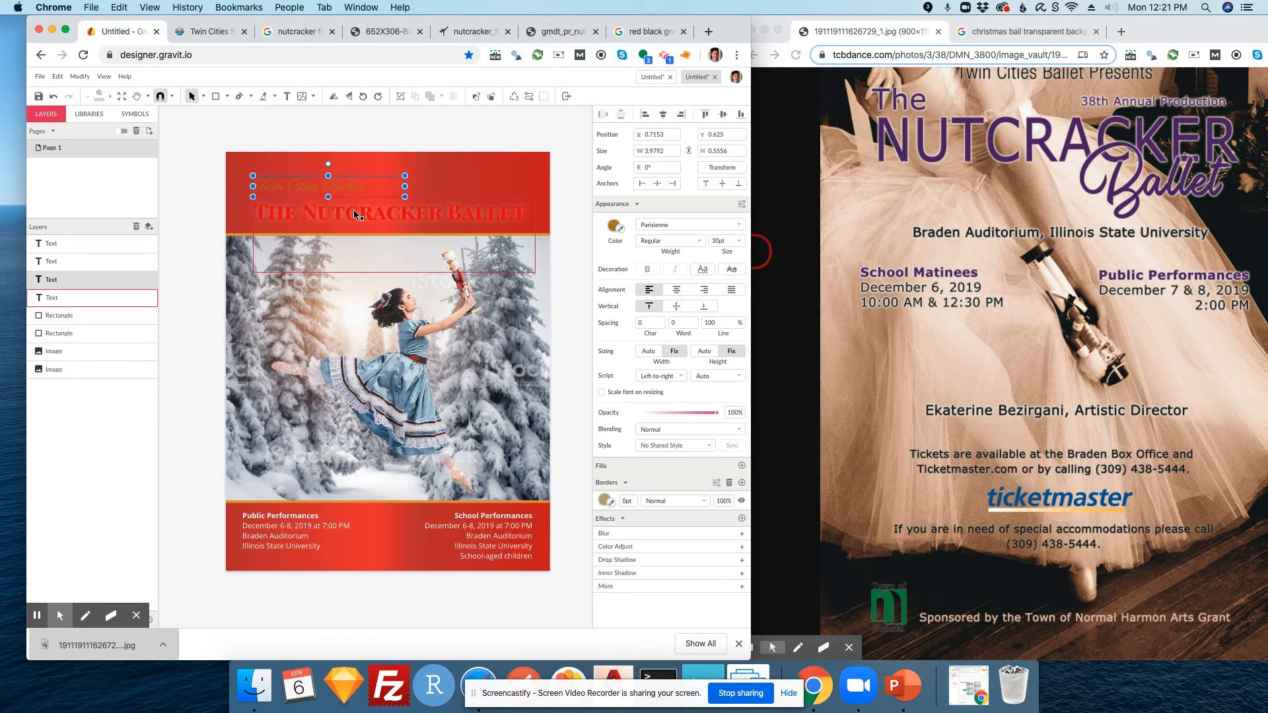
click(613, 226)
drag(693, 262, 669, 255)
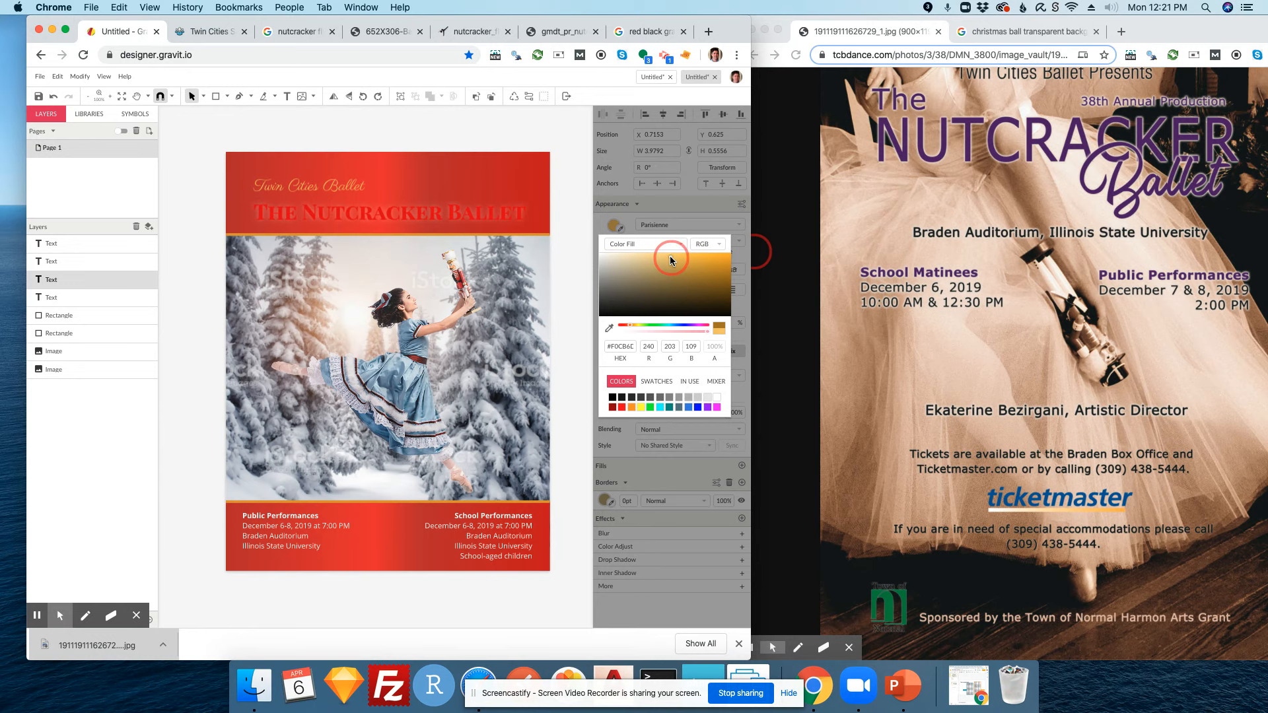
- Remove the drop shadow from the "The Nutcracker Ballet" title and hide its border
click(276, 224)
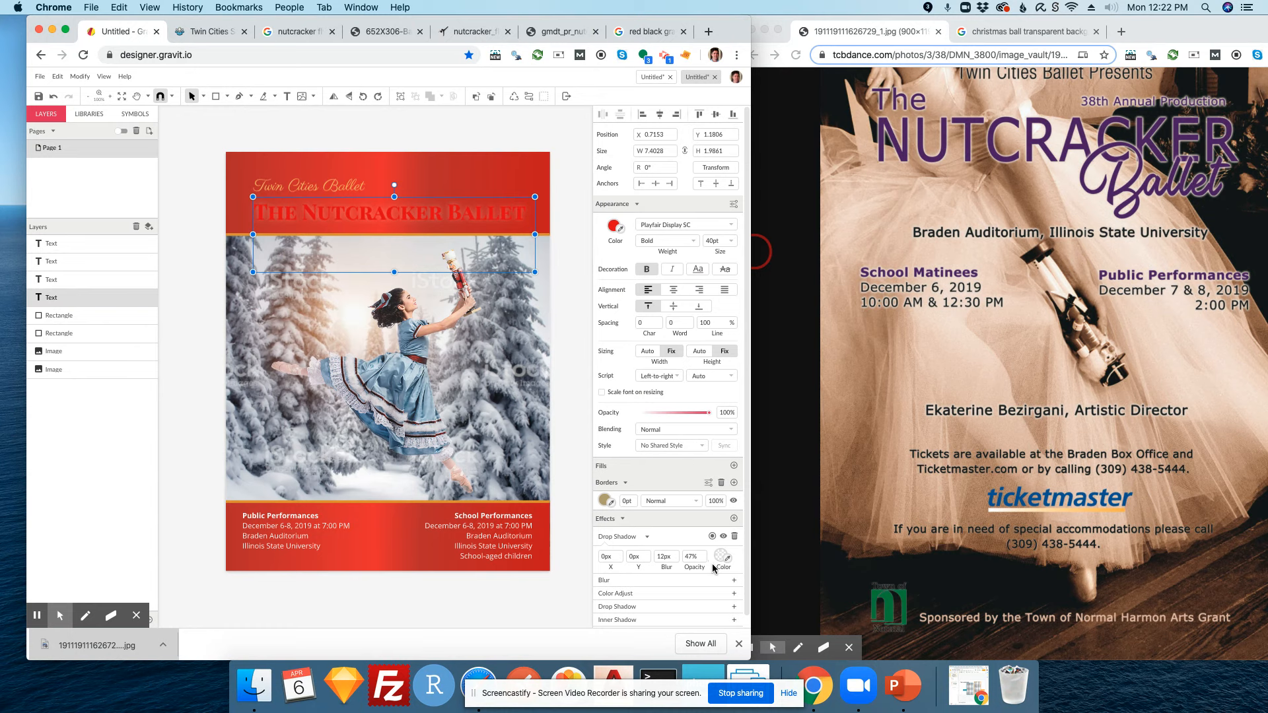
click(734, 536)
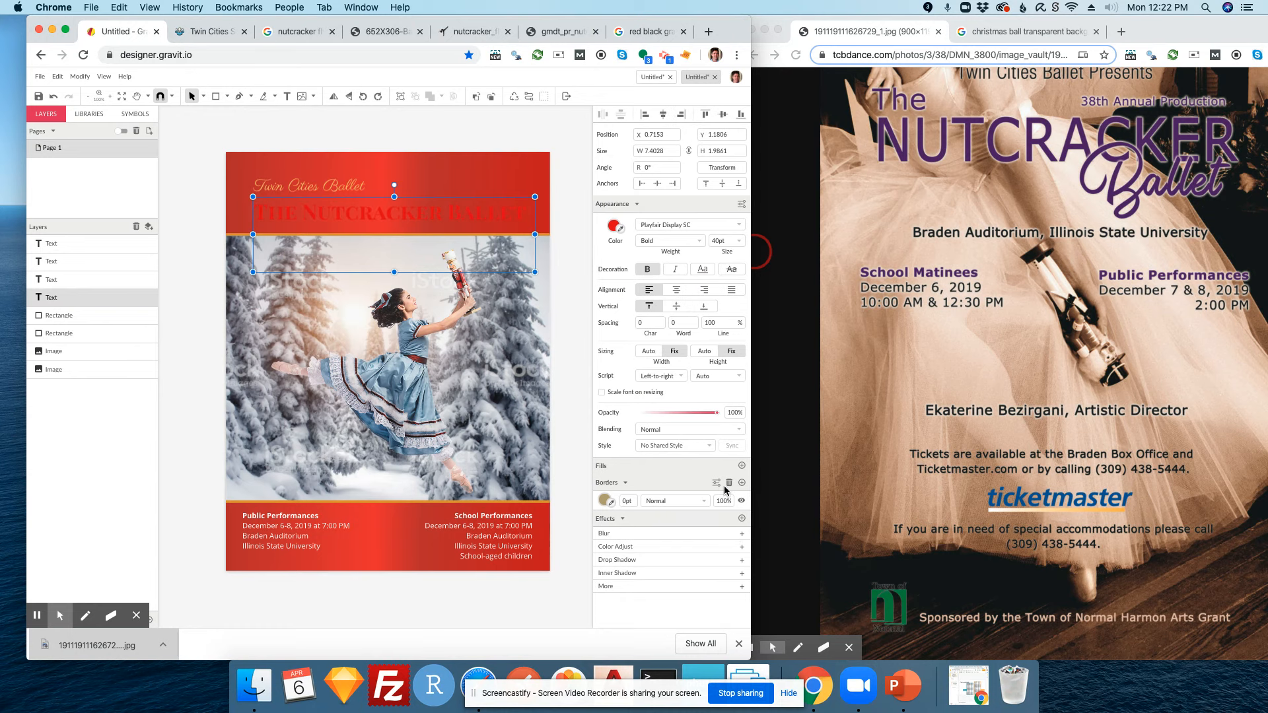
click(741, 501)
click(580, 409)
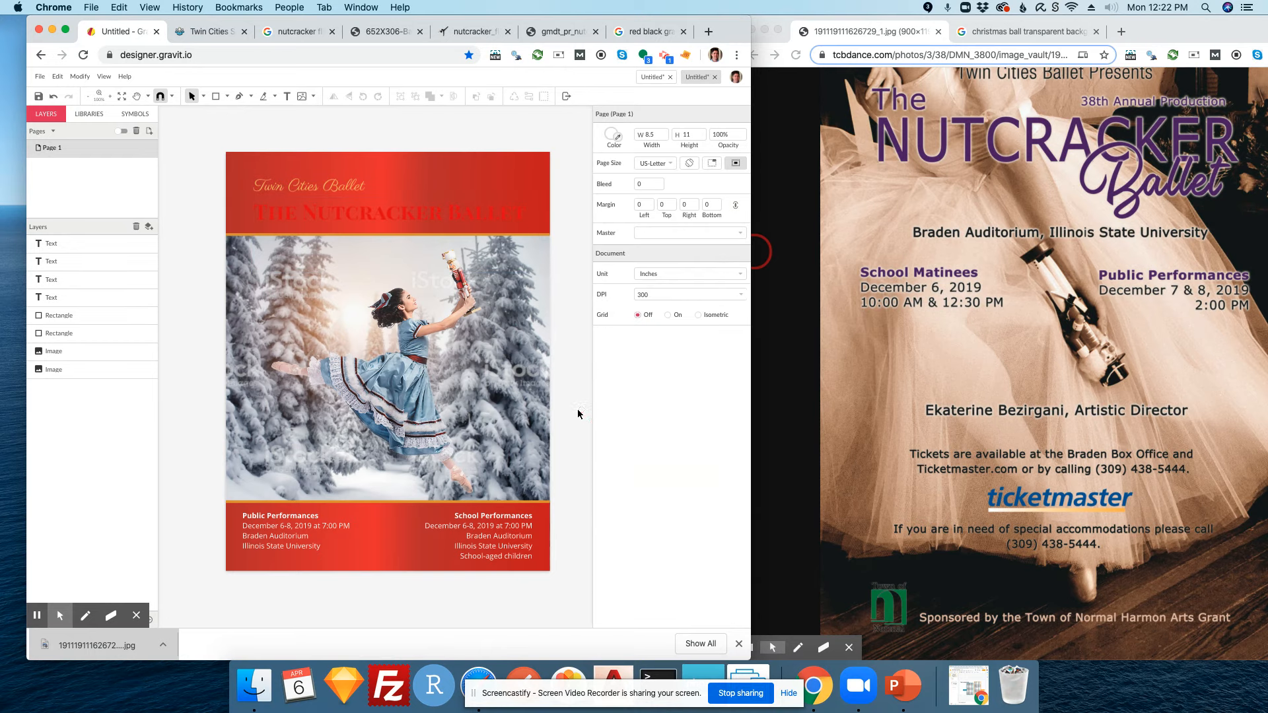
- Recolour the "The Nutcracker Ballet" title light grey, RGB 174, 172, 172
click(480, 228)
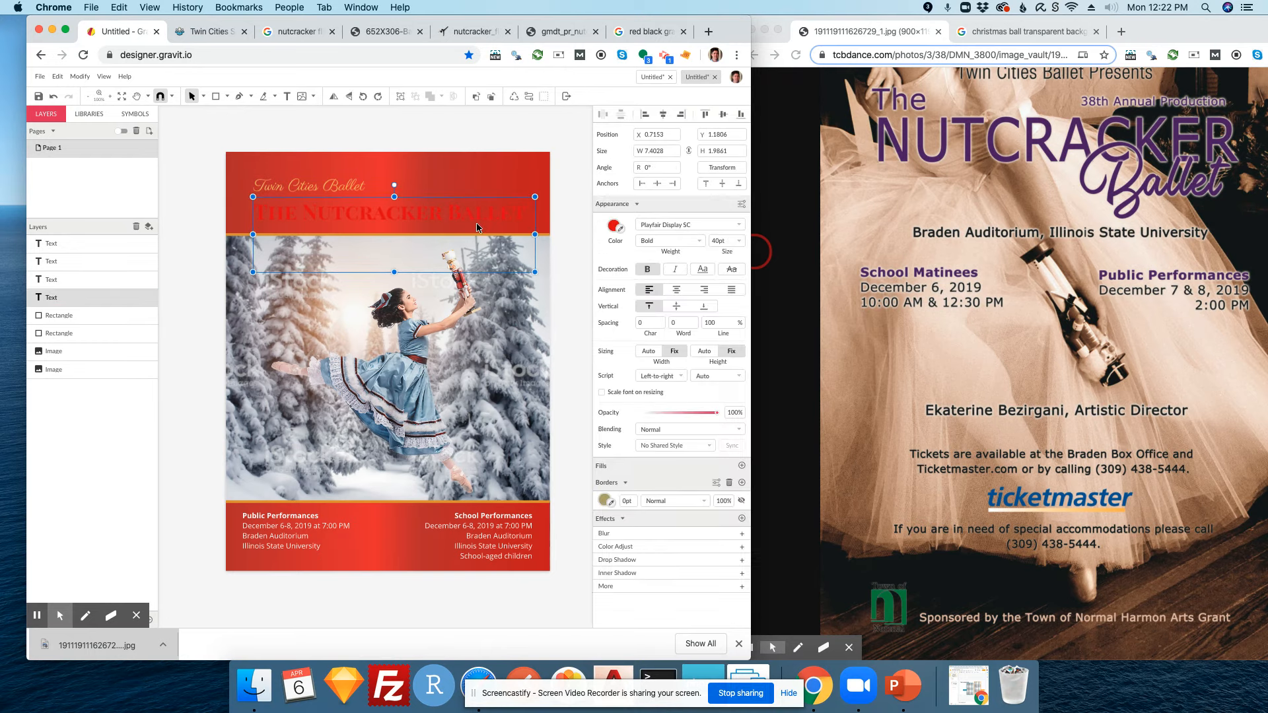
click(613, 230)
click(681, 268)
drag(680, 269, 593, 273)
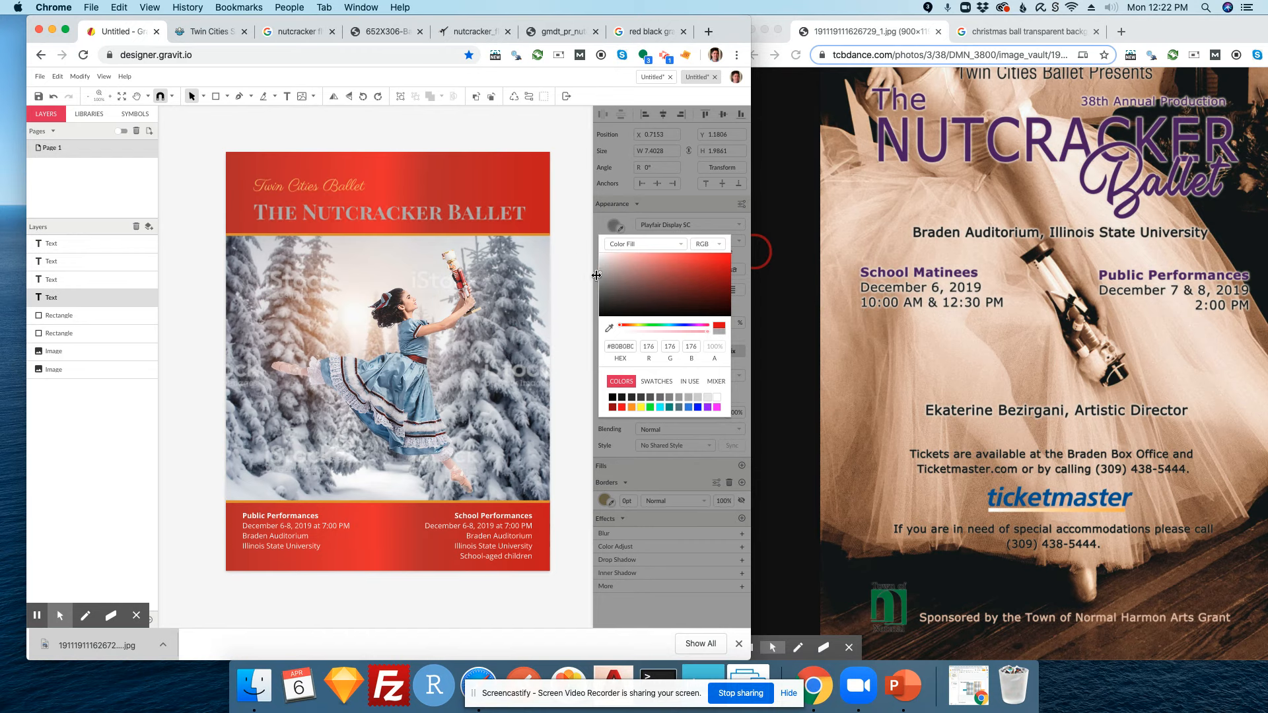
click(596, 269)
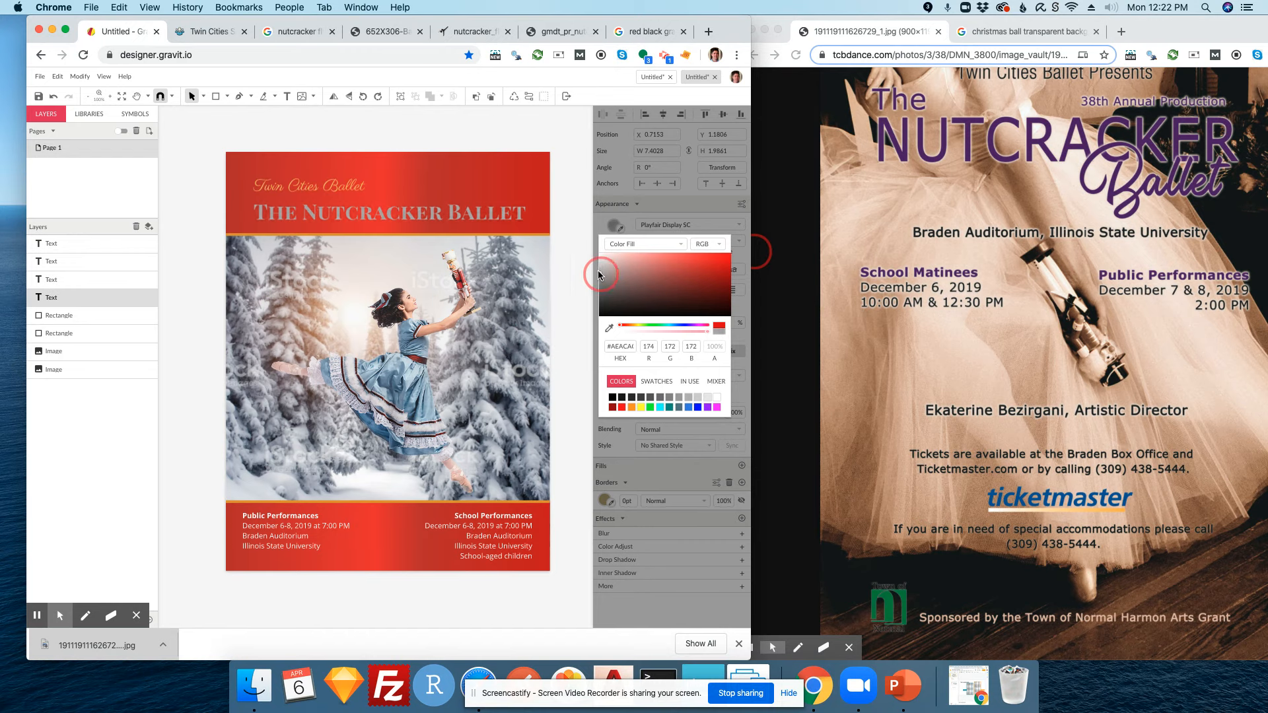
click(565, 242)
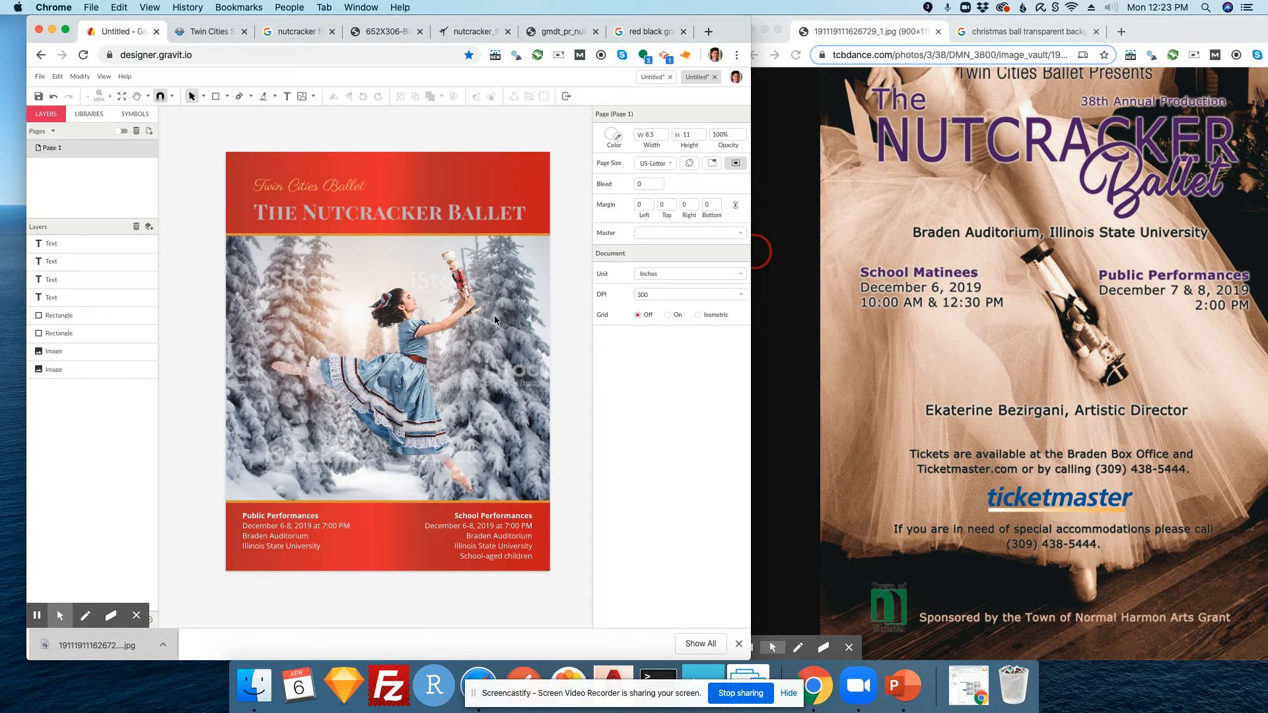
- Set the text size of both performance listings in the bottom band to 9 pt
click(289, 546)
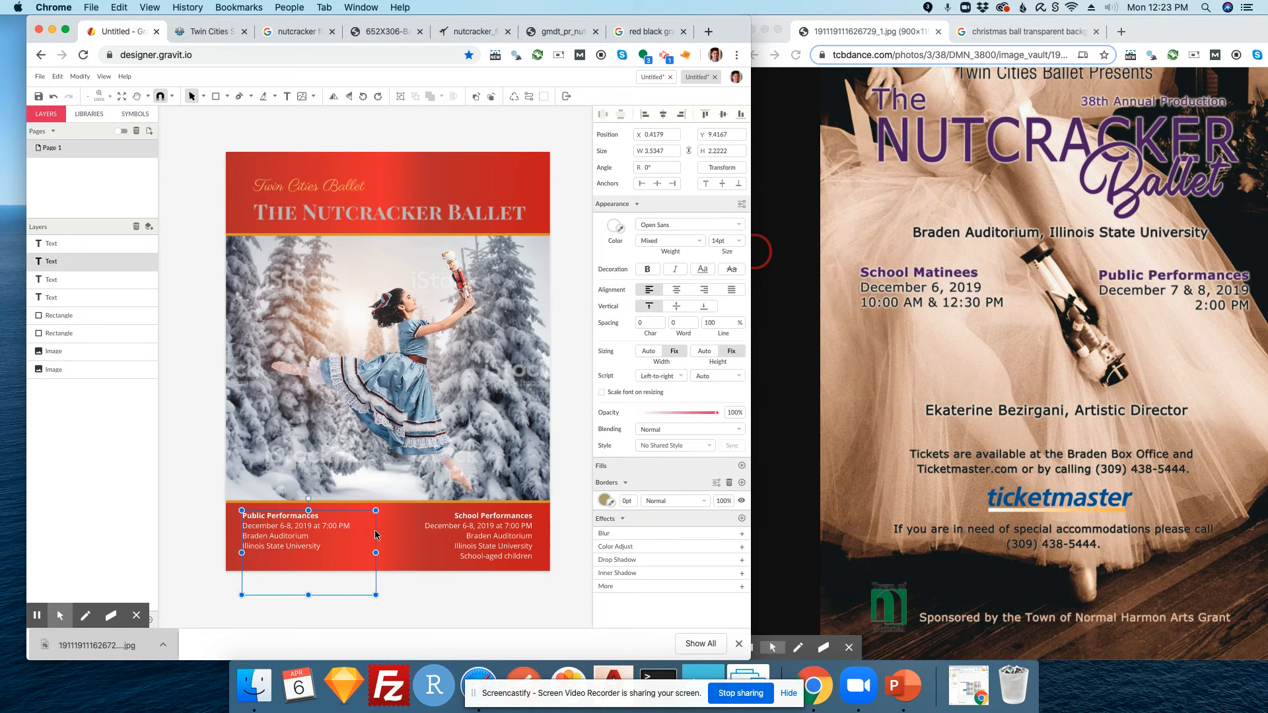
shift+click(484, 540)
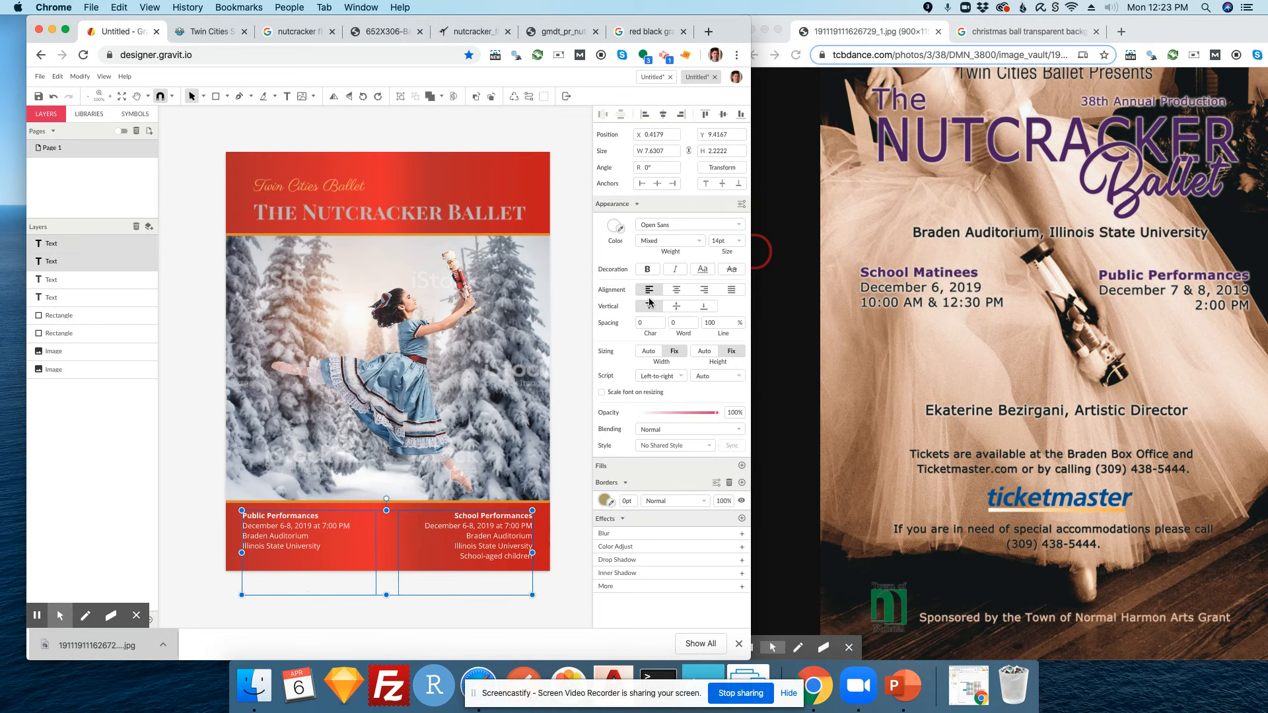
mouse_move(724, 245)
mouse_down()
mouse_move(694, 247)
mouse_move(708, 241)
mouse_up()
text(9)
key(Return)
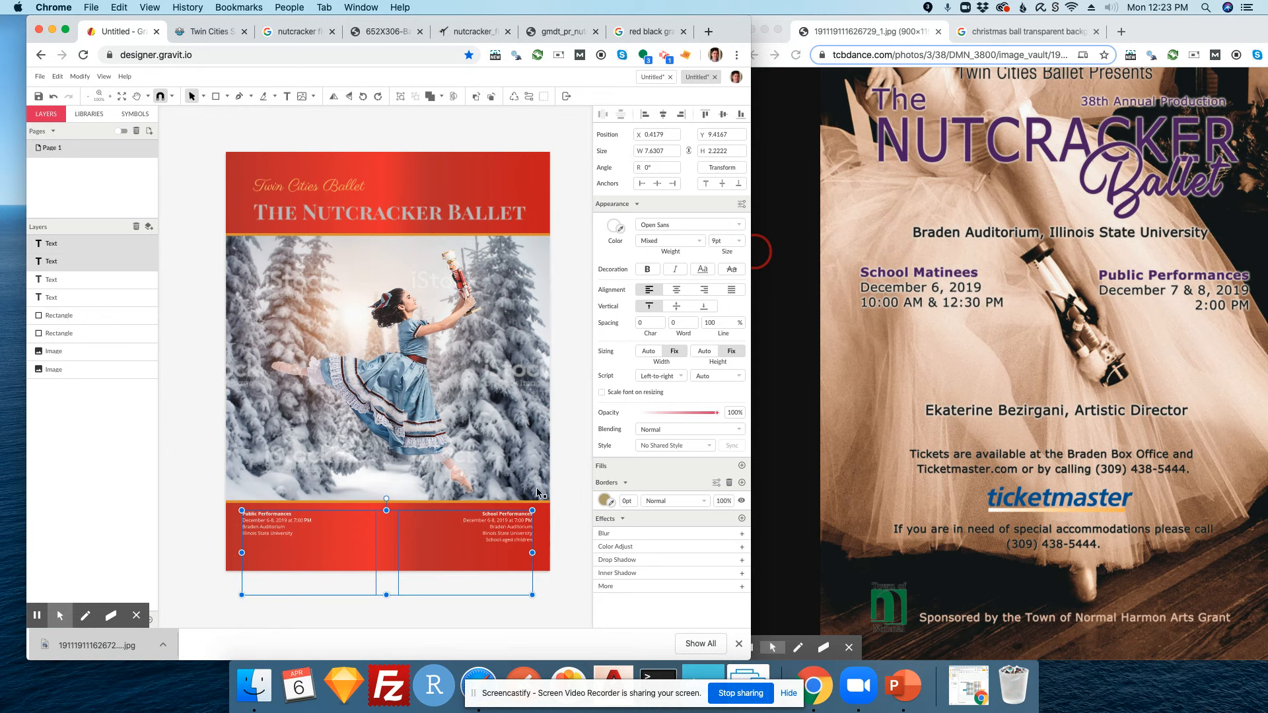
click(565, 539)
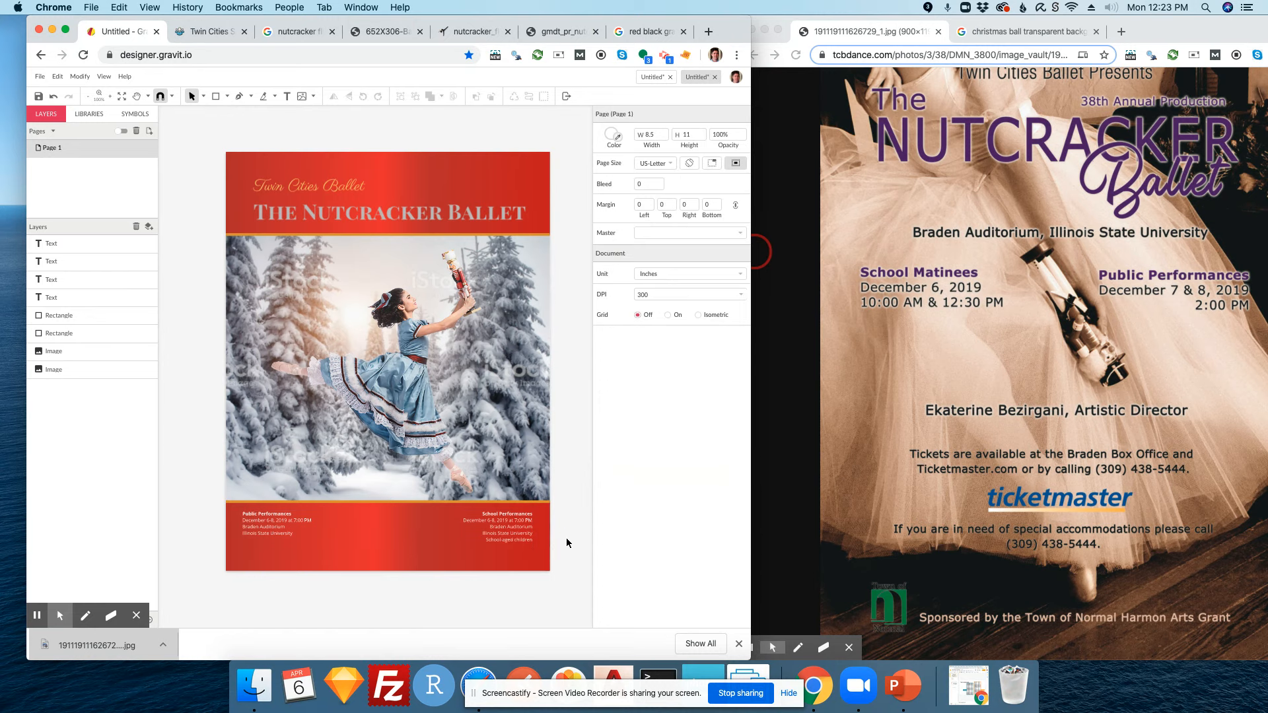
- Left-align the School Performances listing and narrow the Public Performances text box to about 2.09 in wide
click(520, 542)
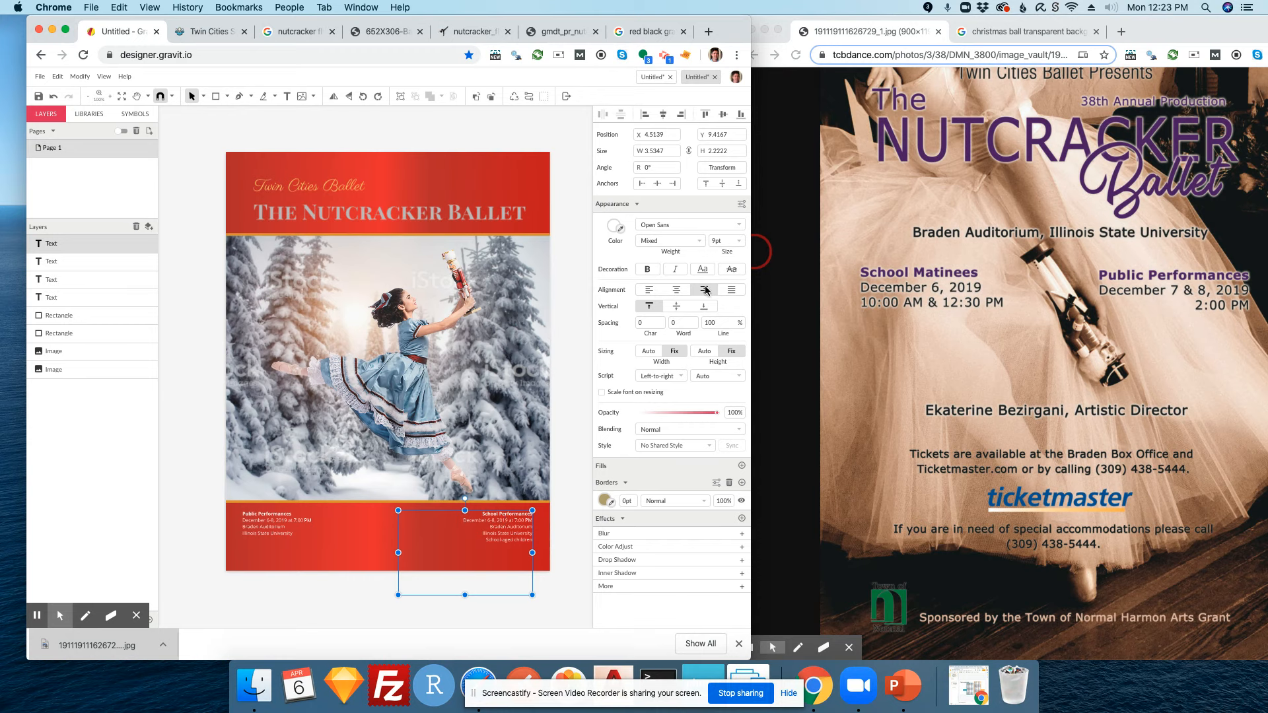
click(648, 295)
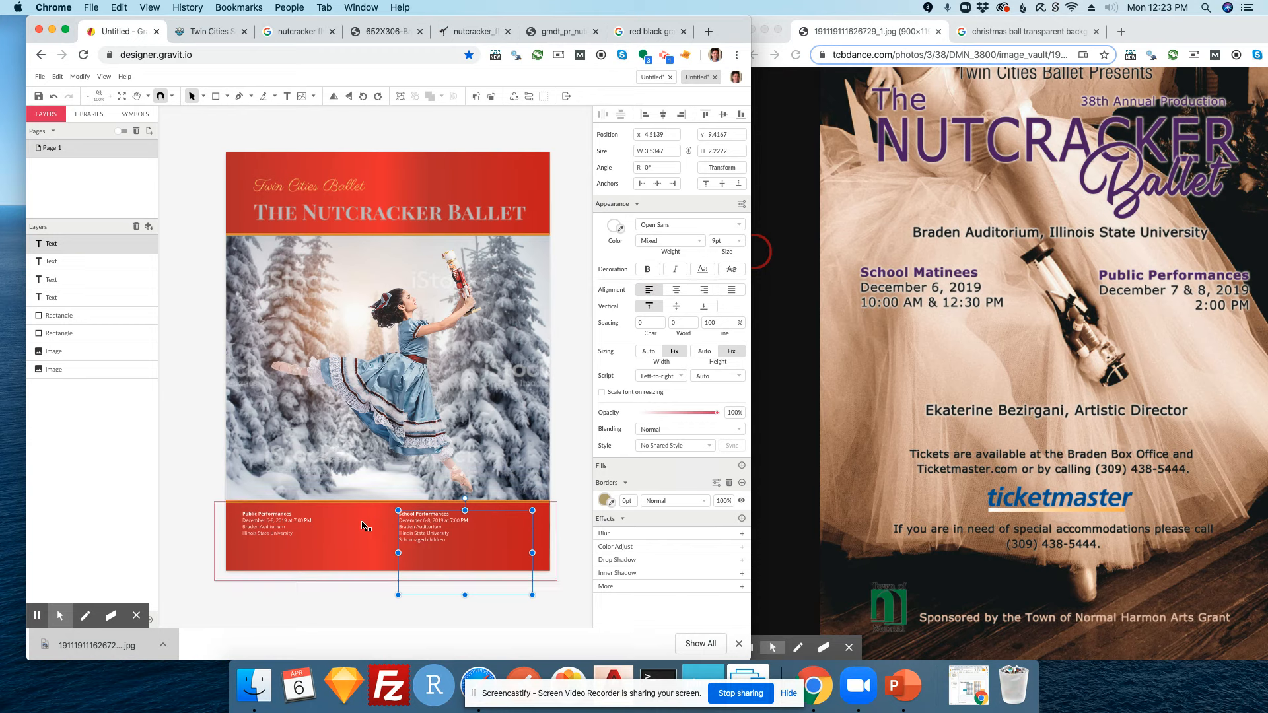
click(372, 554)
drag(372, 553, 320, 553)
- Narrow the School Performances text box to about 2.12 in and duplicate it to form a three-column row in the bottom band
click(433, 540)
drag(532, 553, 485, 528)
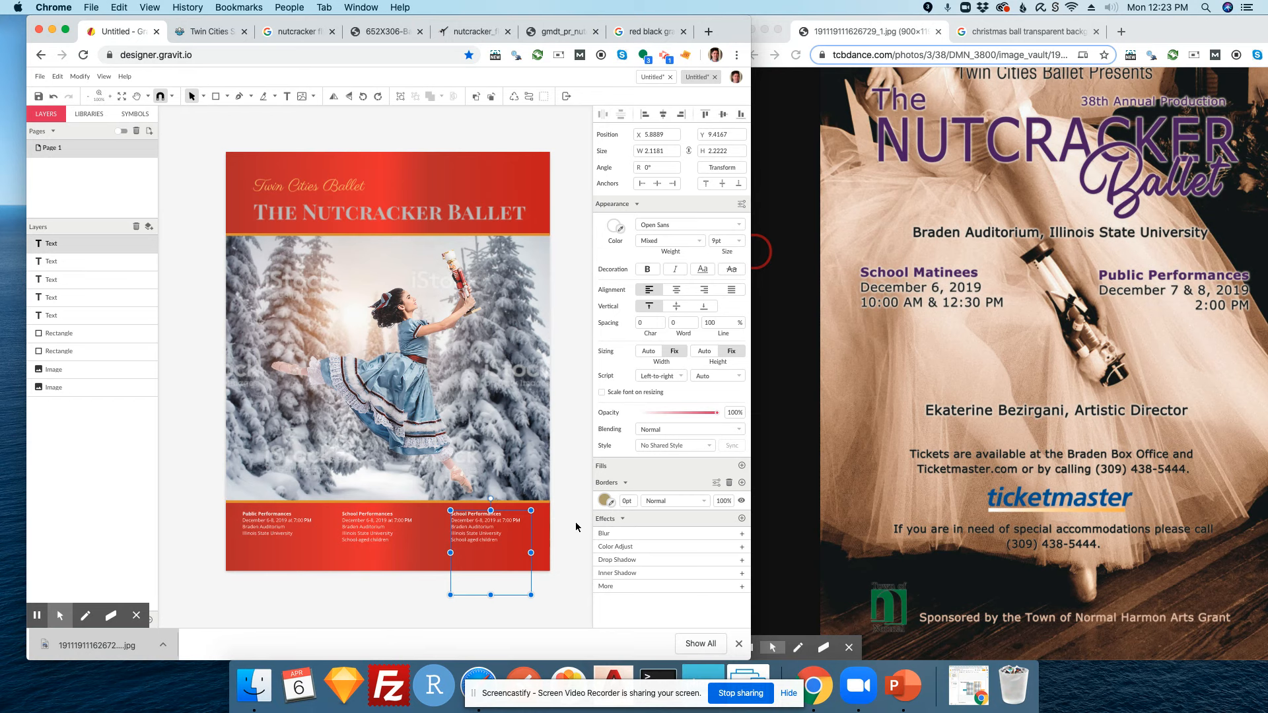
click(573, 522)
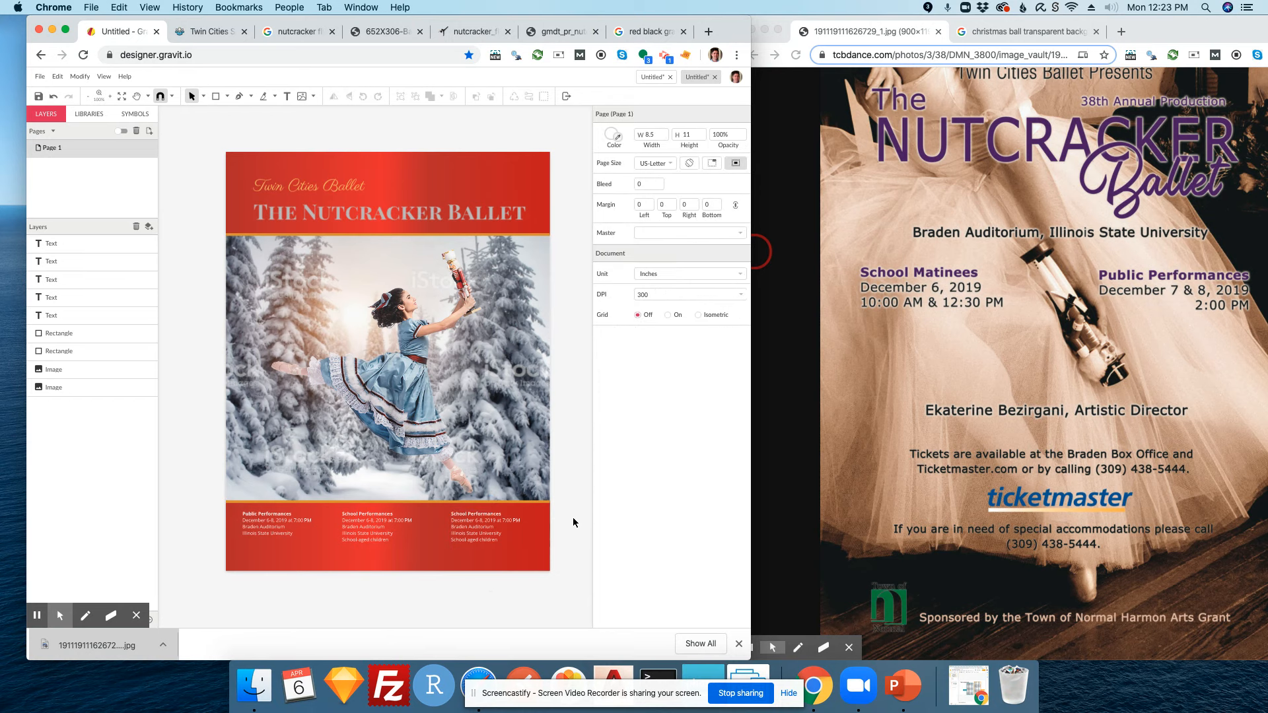
- Align the top edges of the three listing columns and distribute them evenly in the horizontal direction
click(376, 537)
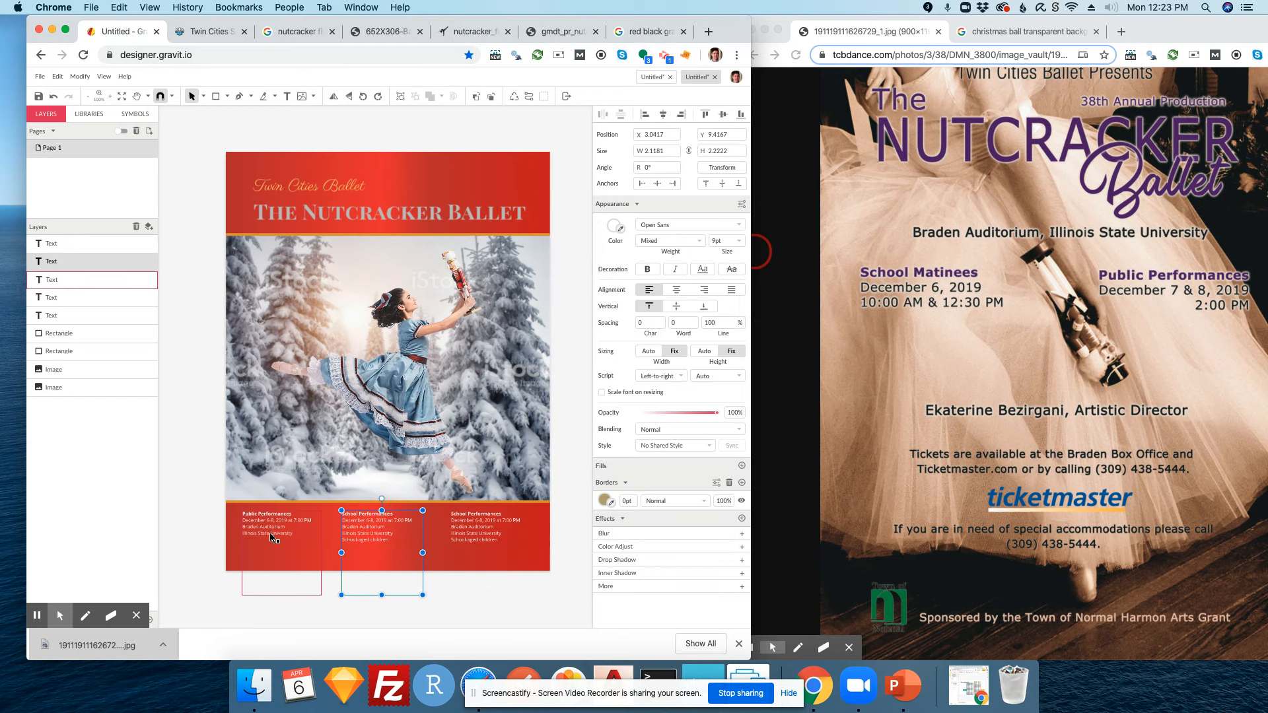
shift+click(273, 537)
shift+click(470, 527)
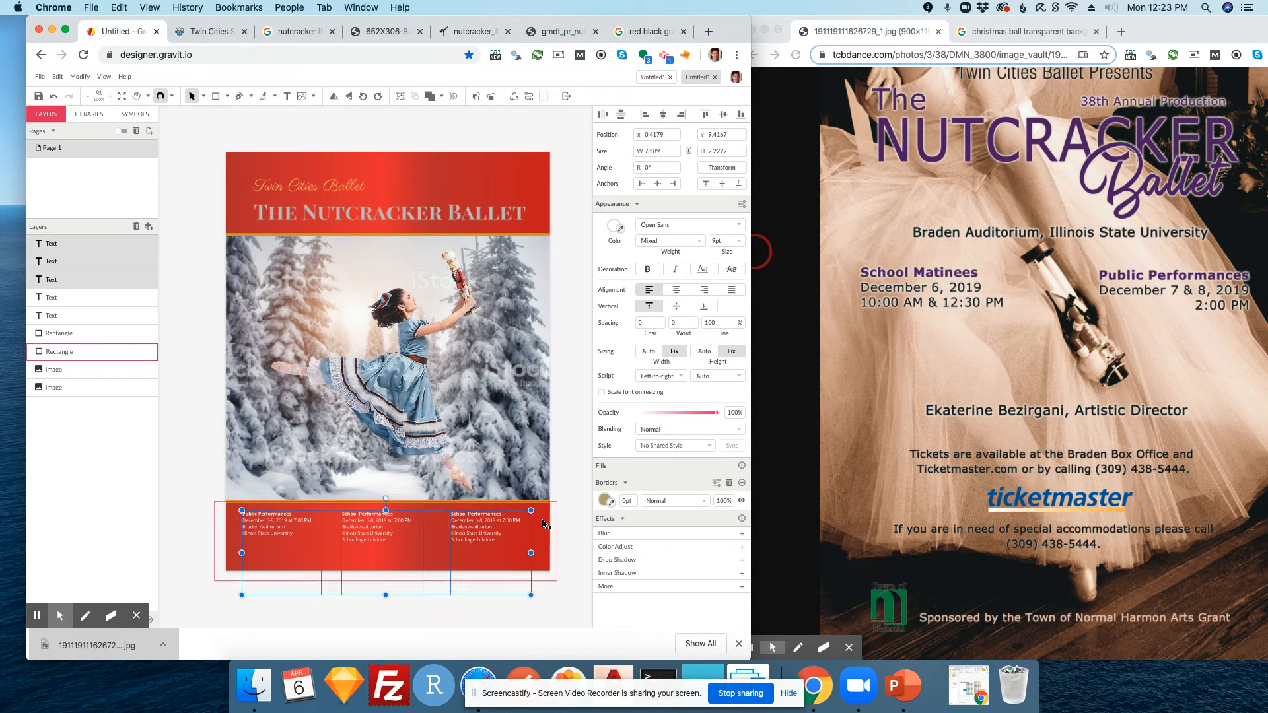
click(704, 116)
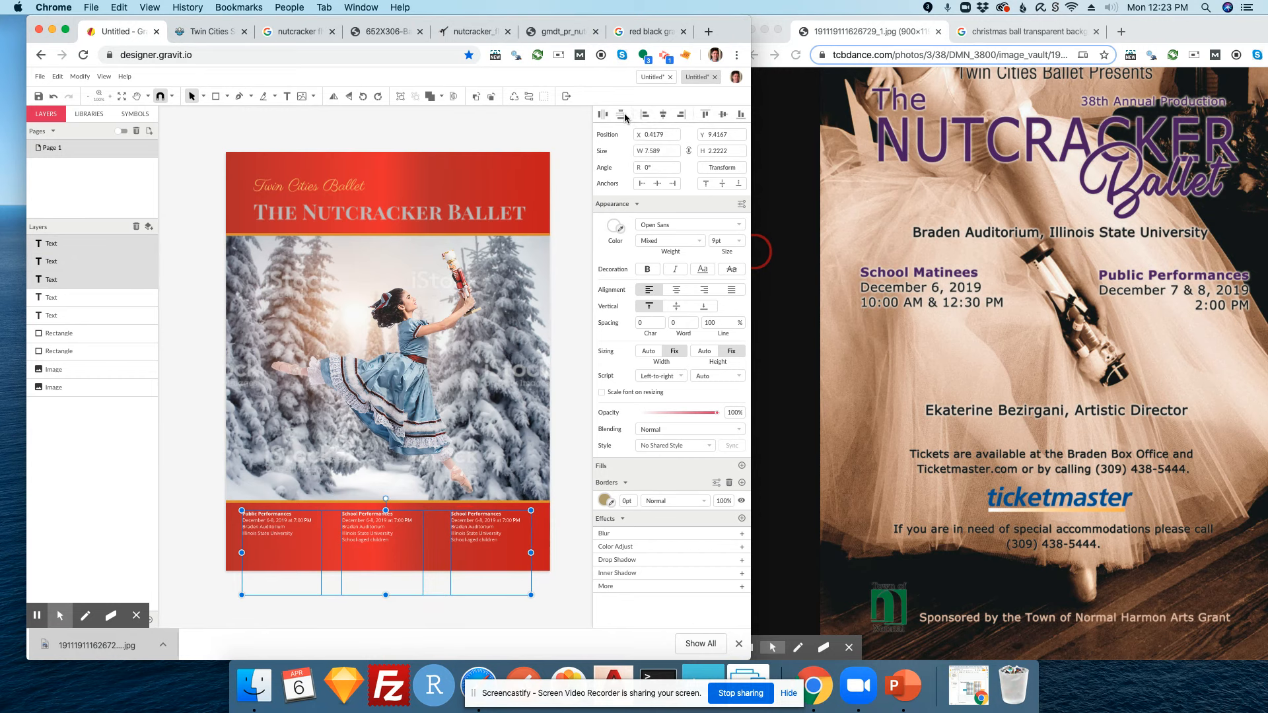
click(604, 115)
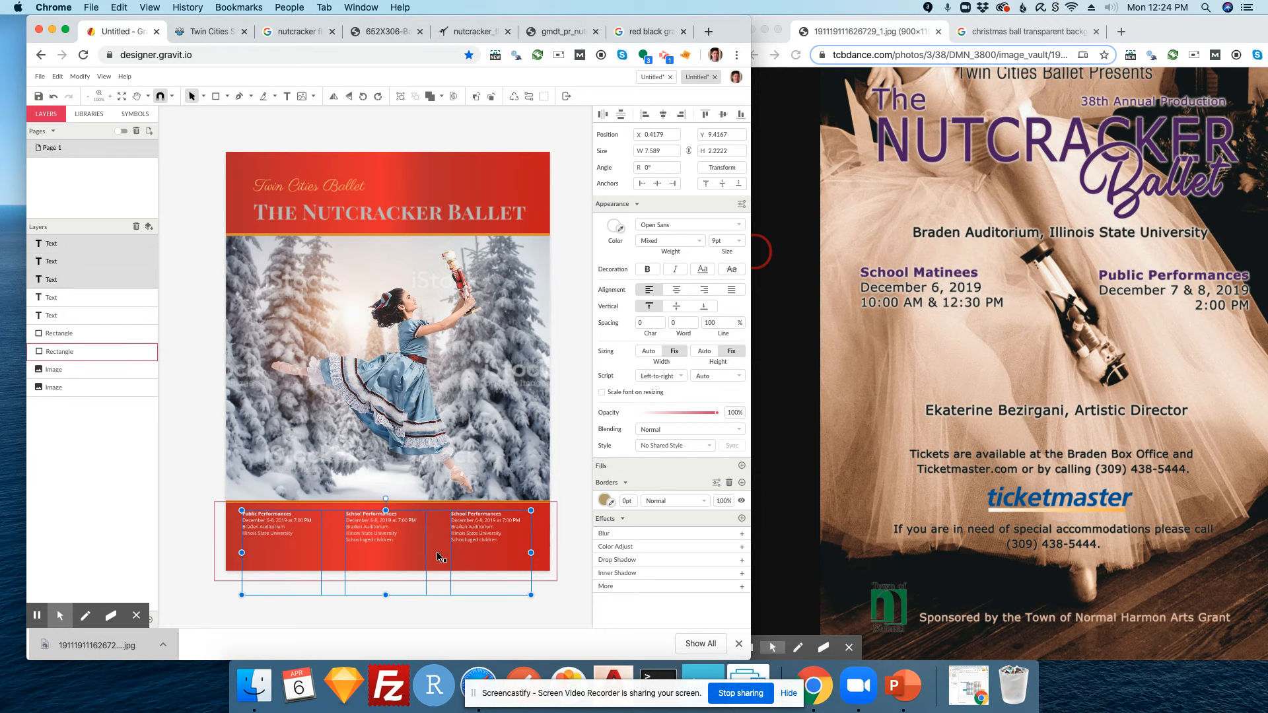
- Try a text size of 11 pt on the three listing columns
click(726, 241)
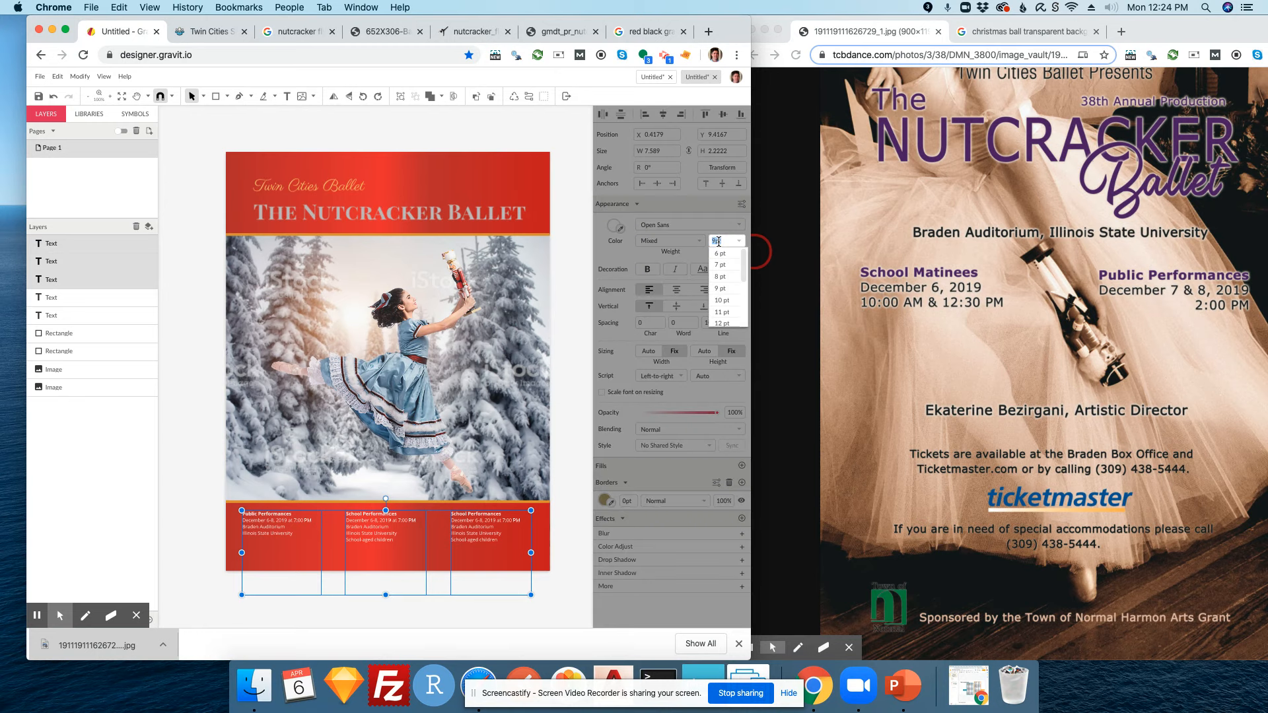
text(11)
key(Return)
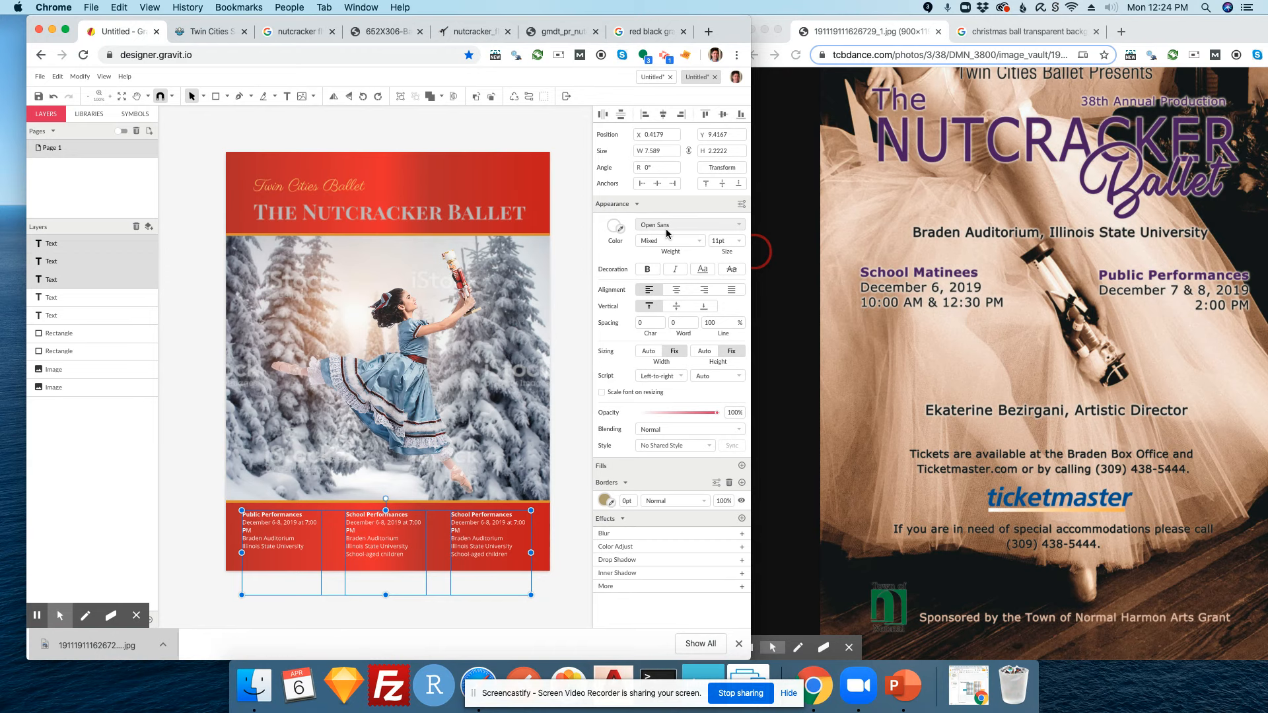
- Set the text size of all three listing columns to 10 pt
click(729, 242)
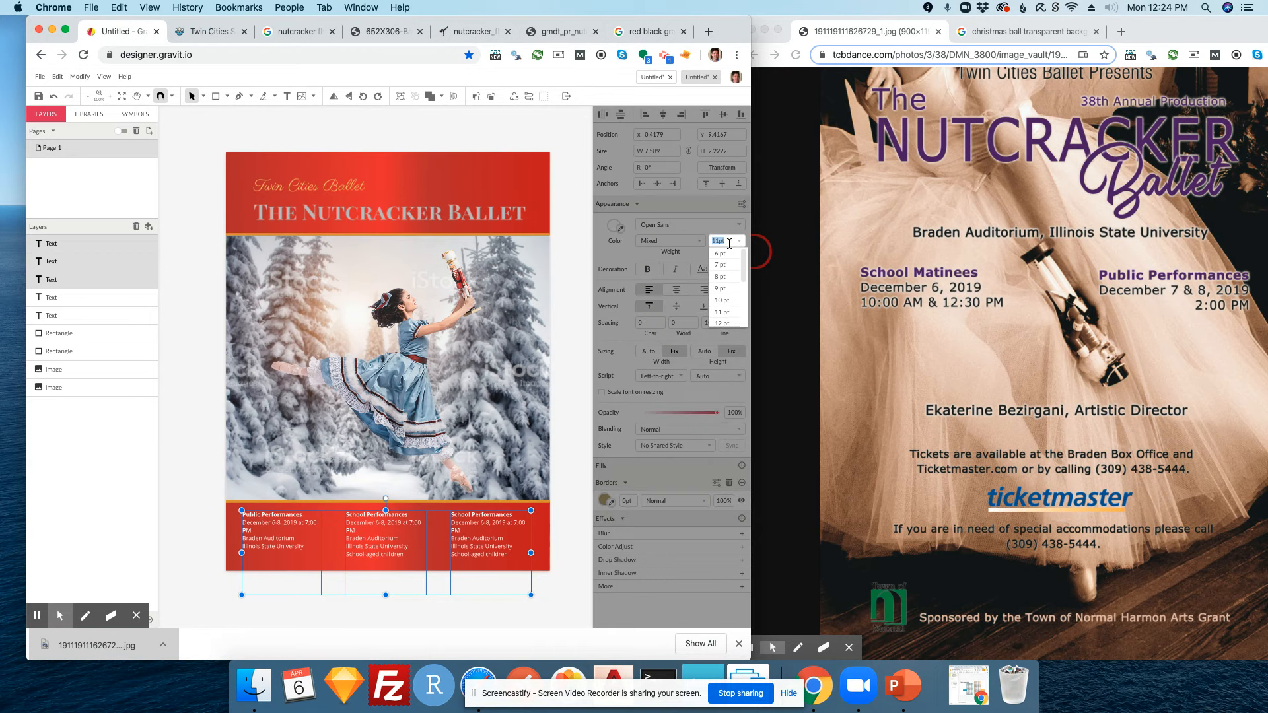
text(10)
key(Return)
click(579, 386)
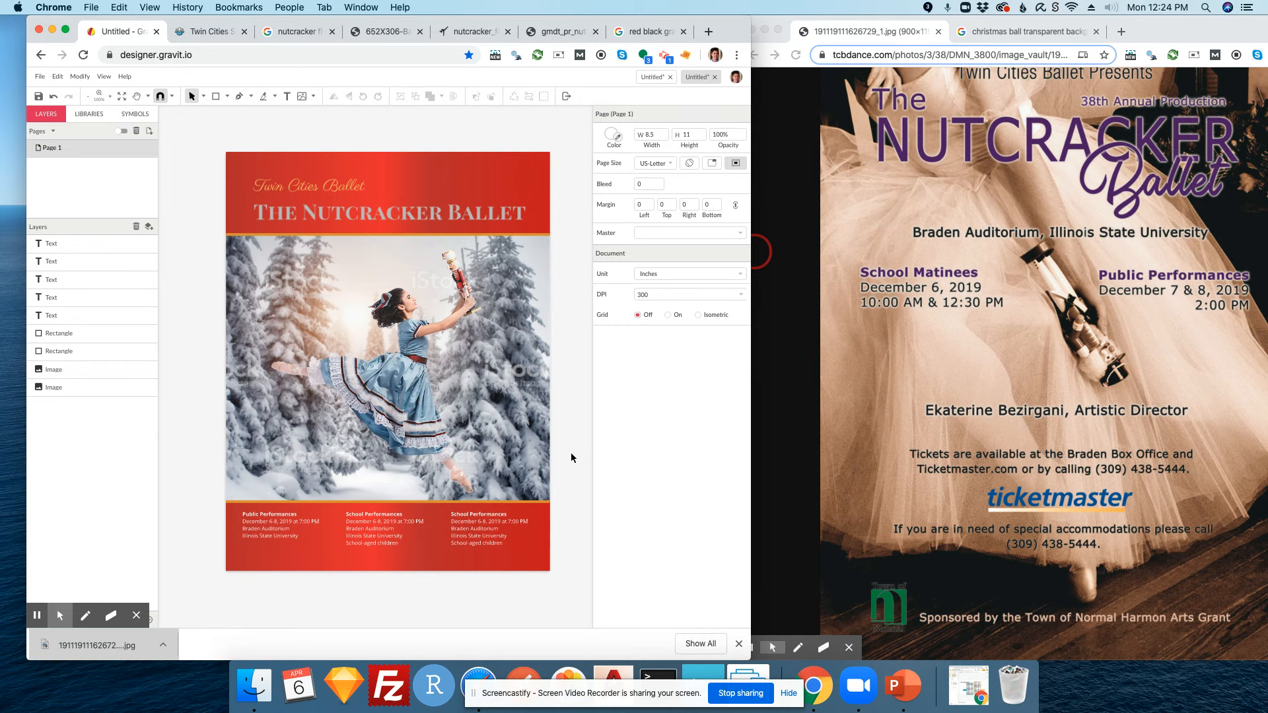
- Add a "School Performances" entry dated December 7, 2019 beneath the Public Performances listing in the first column
click(302, 540)
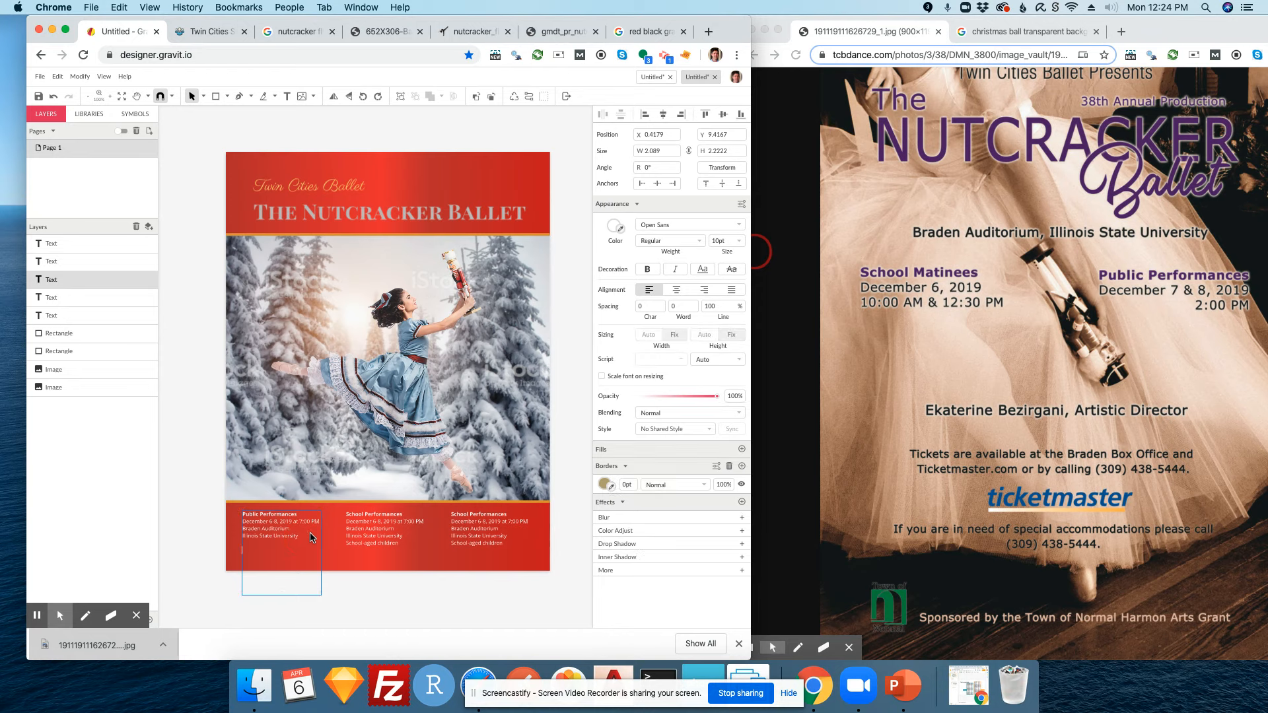
text(Sch)
text(ool Performances )
text(Decembe)
text(r 7, 2019)
- Change the added school date line to "December 7, at 12 and 2 PM" and shorten the public performance time to 7 PM
text( at 2:00)
key(BackSpace)
text(12 and 2)
key(BackSpace)
key(BackSpace)
key(BackSpace)
key(BackSpace)
key(BackSpace)
key(BackSpace)
text(,)
- Make the added "School Performances" heading in the first column bold
drag(295, 550, 242, 549)
click(647, 269)
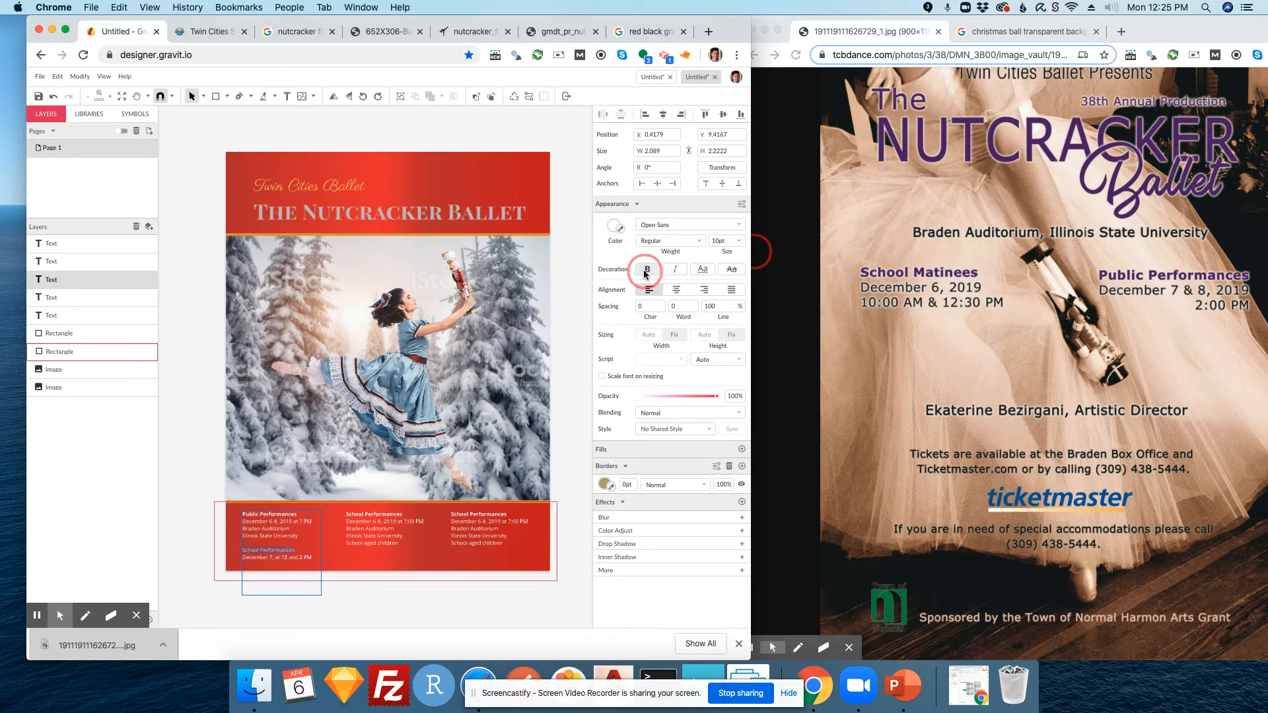
key(Escape)
click(391, 526)
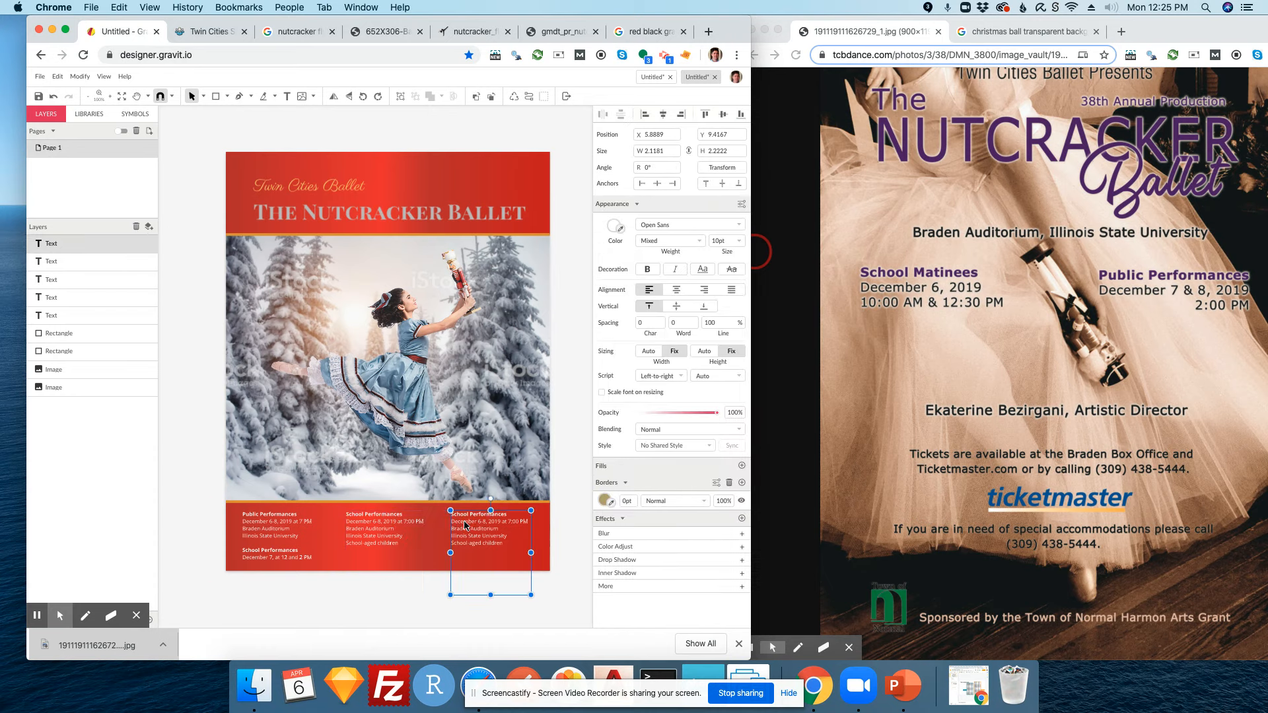
click(203, 501)
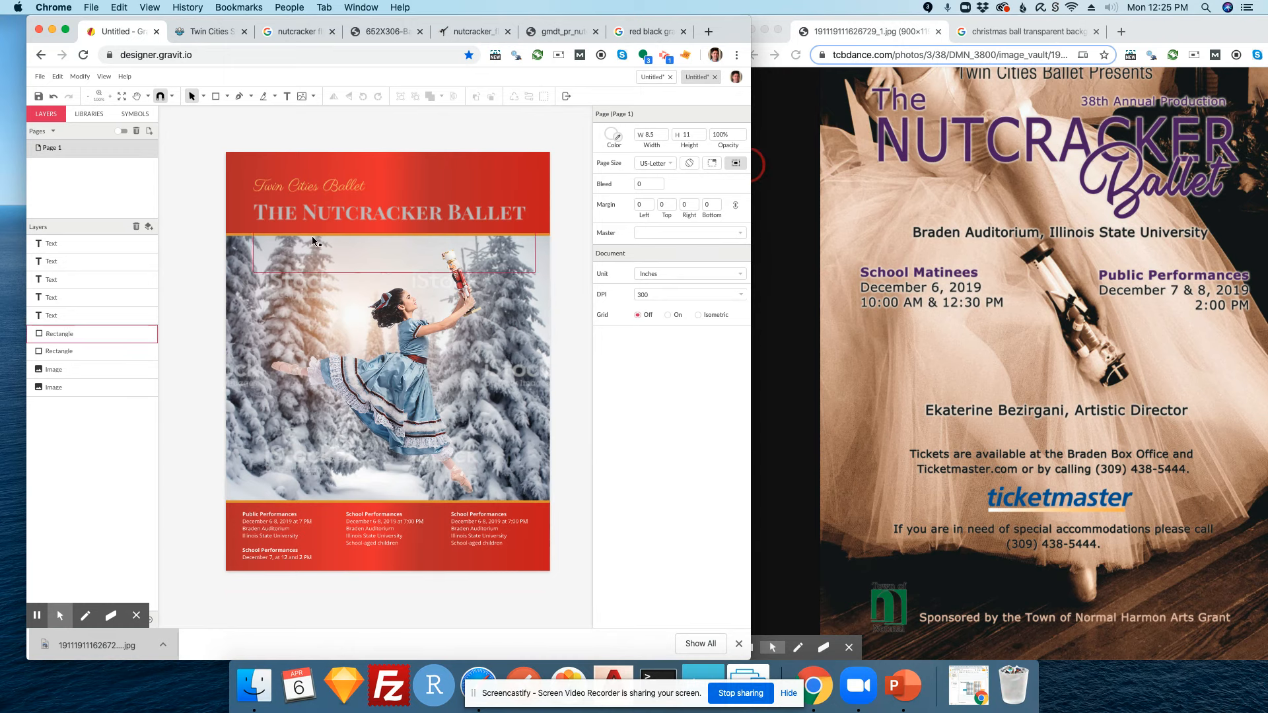
- Add a 22 pt "39th Annual" text above the word "Ballet" in the title, at about X 6.08 and Y 0.90 in
click(287, 96)
click(451, 183)
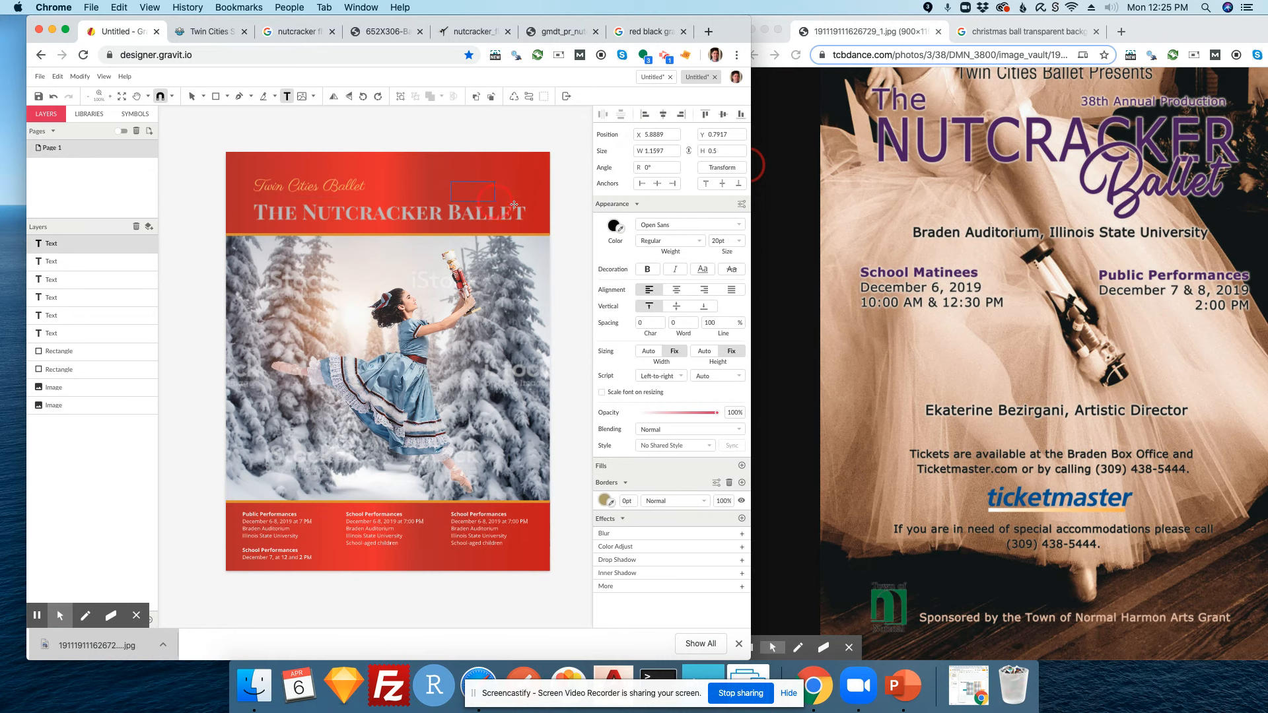
key(Escape)
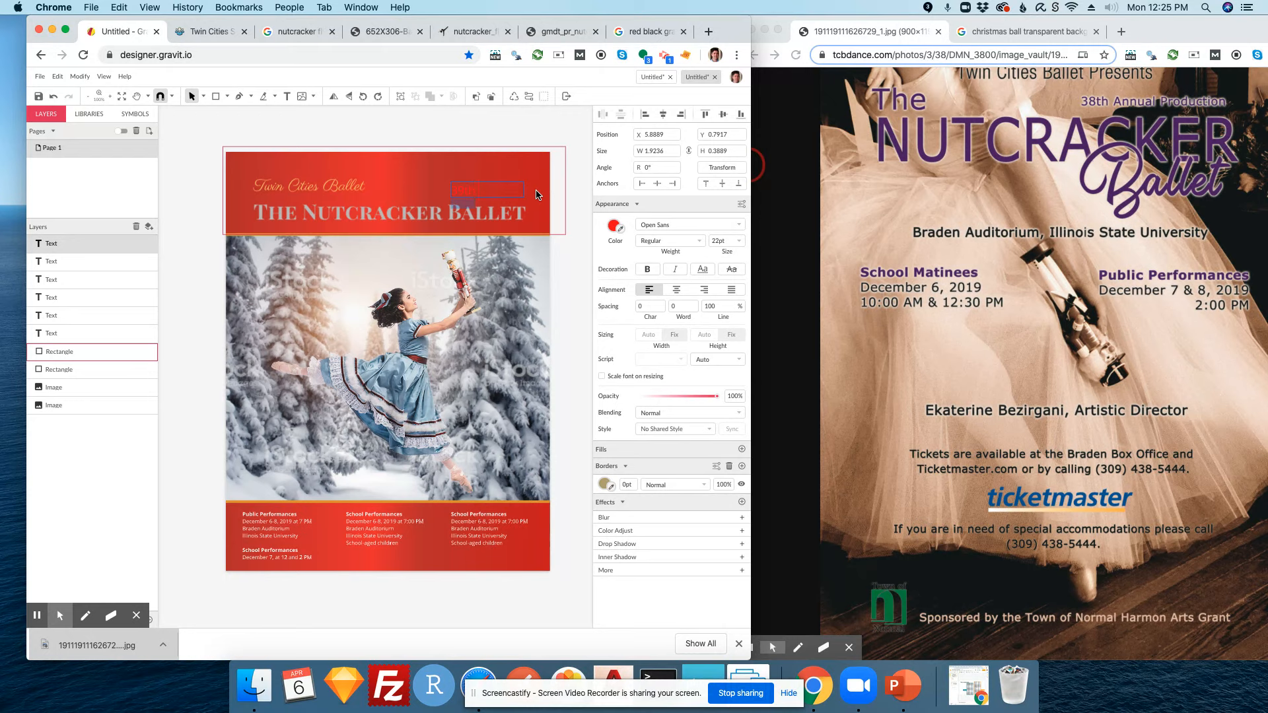
click(563, 117)
drag(494, 194, 502, 198)
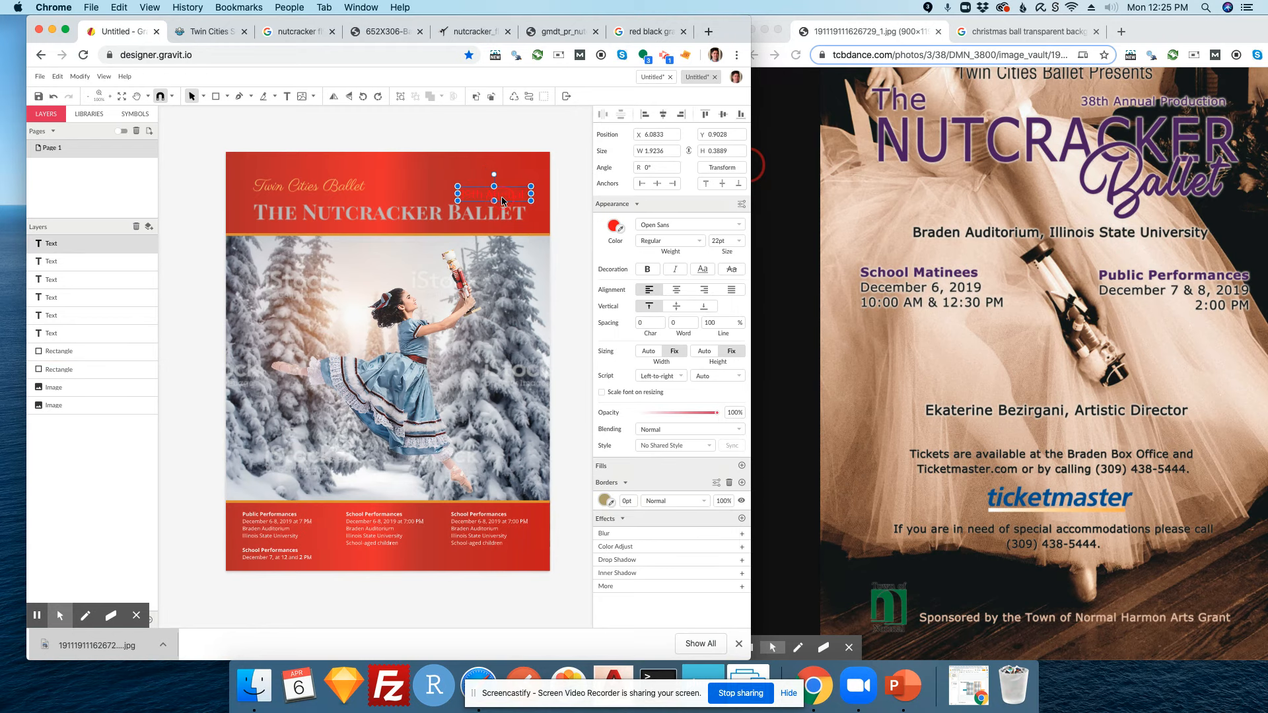
click(529, 124)
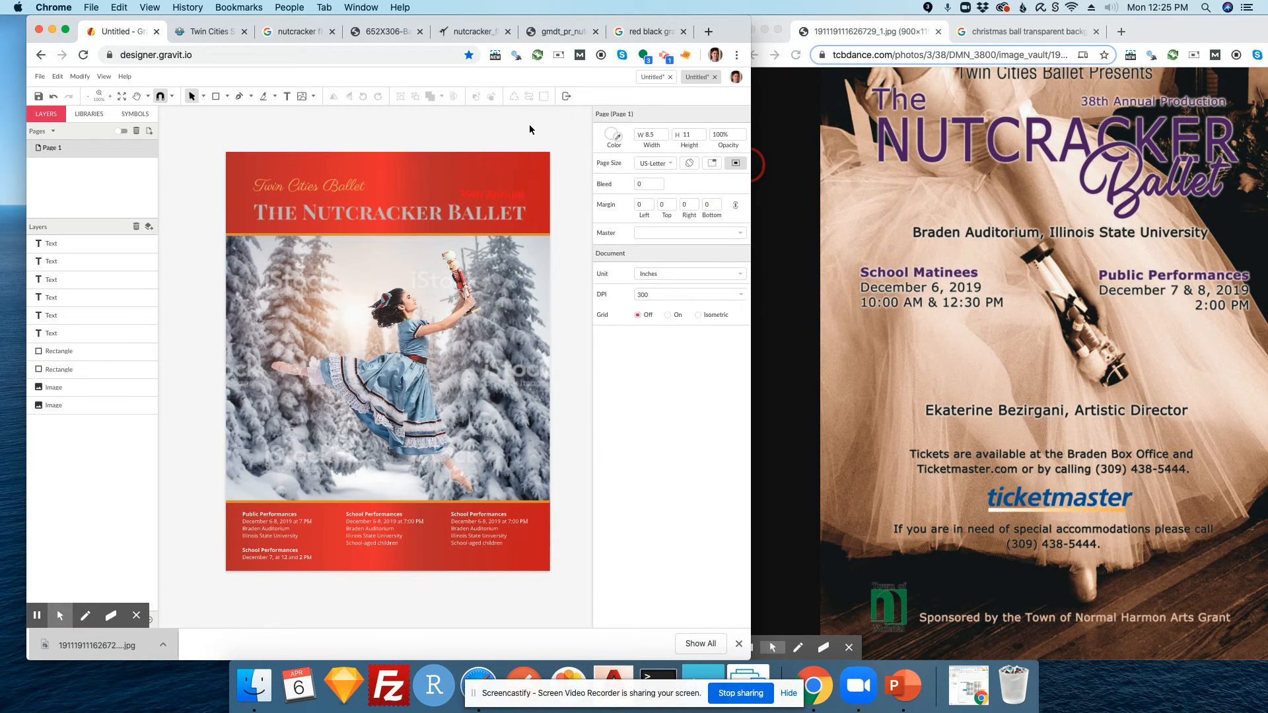
- Recolour the "39th Annual" text dark grey, RGB 72, 72, 72
click(529, 198)
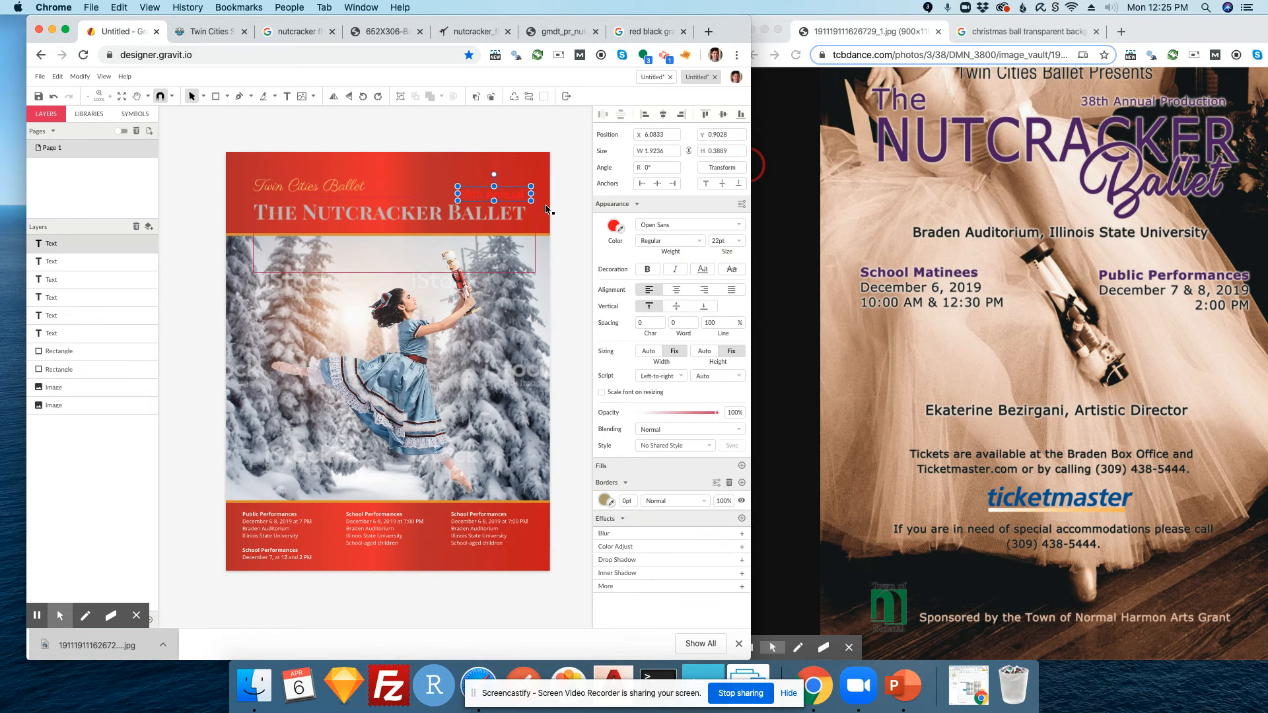
click(614, 226)
click(638, 283)
mouse_move(639, 283)
mouse_down()
mouse_move(581, 280)
mouse_move(579, 299)
mouse_up()
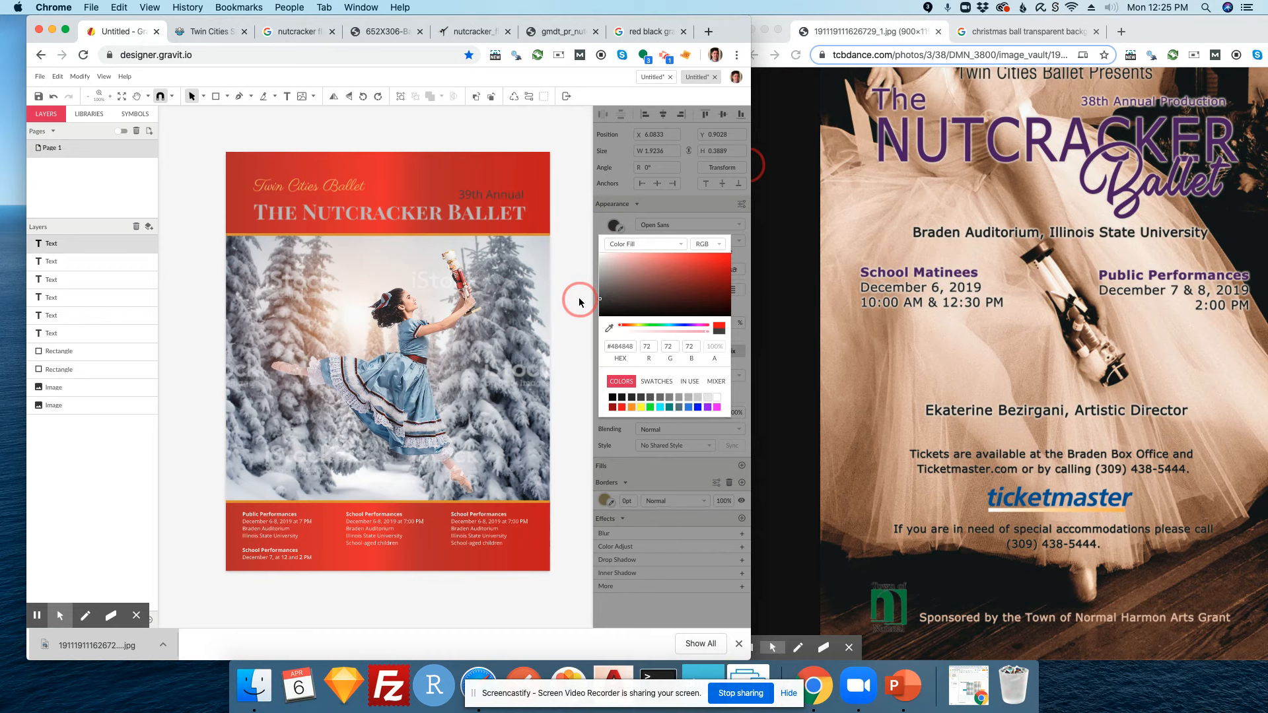
click(584, 291)
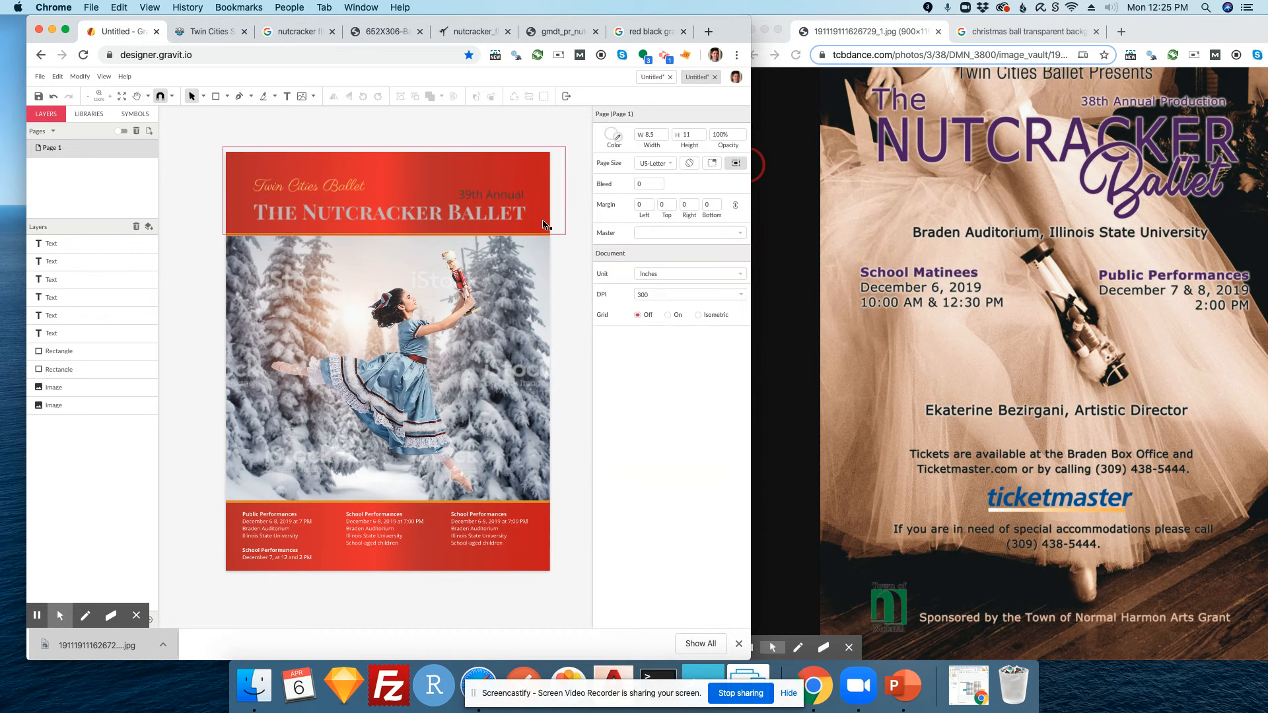
- Italicise the "39th Annual" text and recolour it with the light grey sampled from the title
click(514, 200)
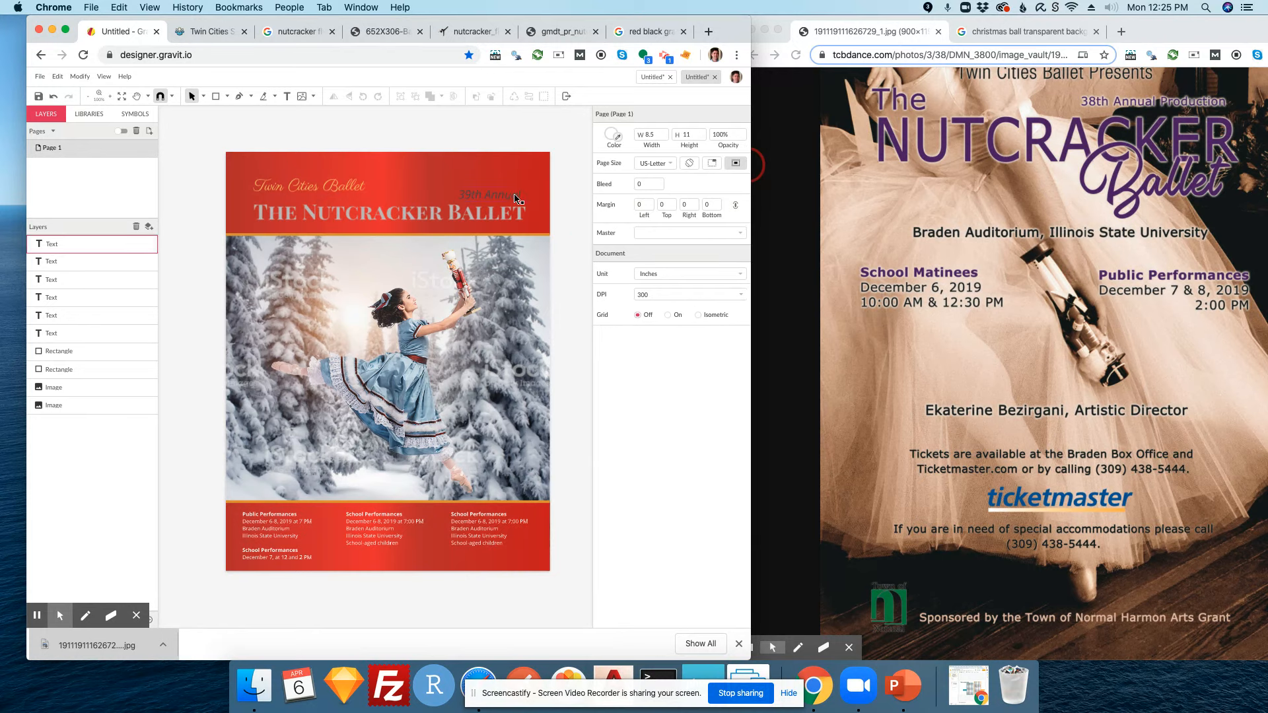
click(622, 230)
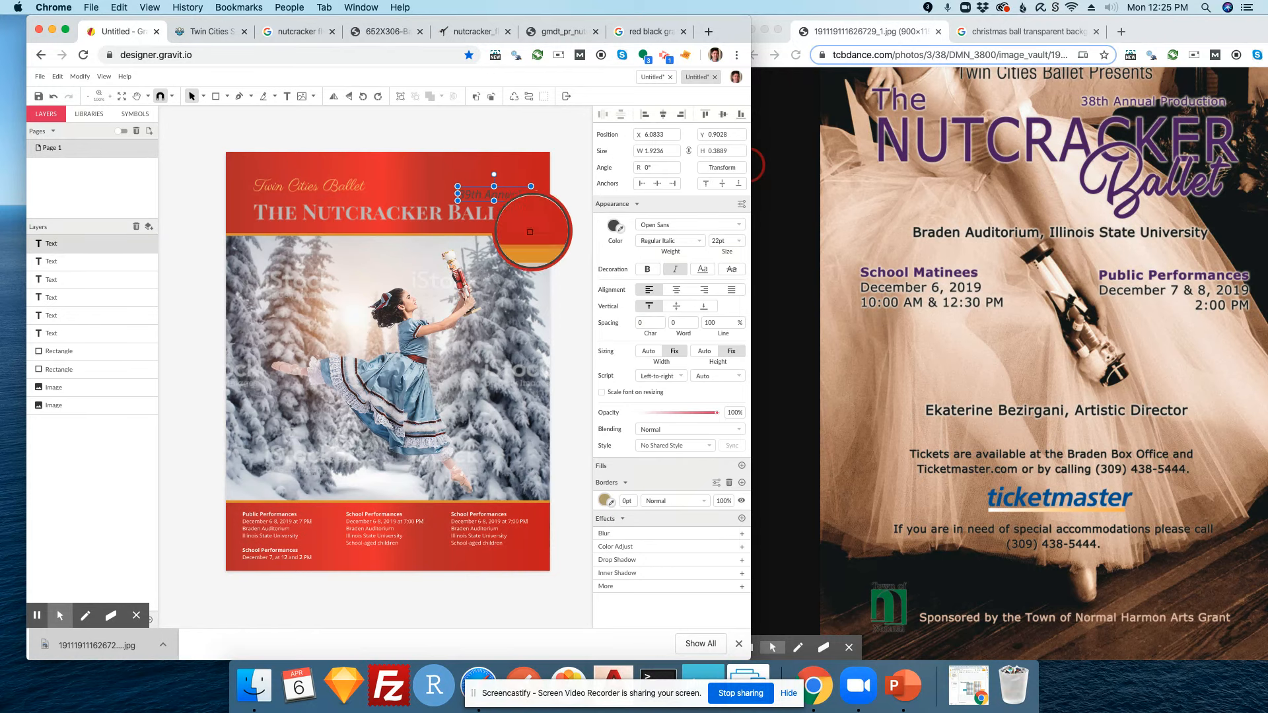
click(494, 221)
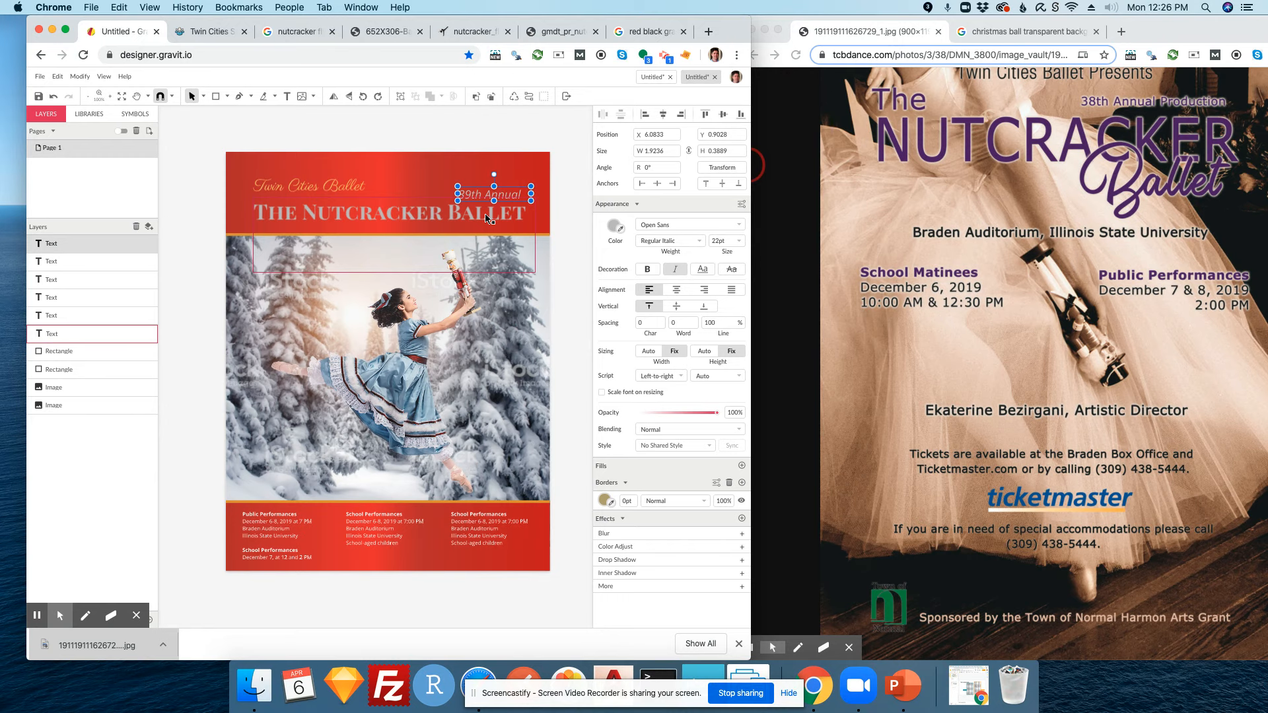
click(572, 224)
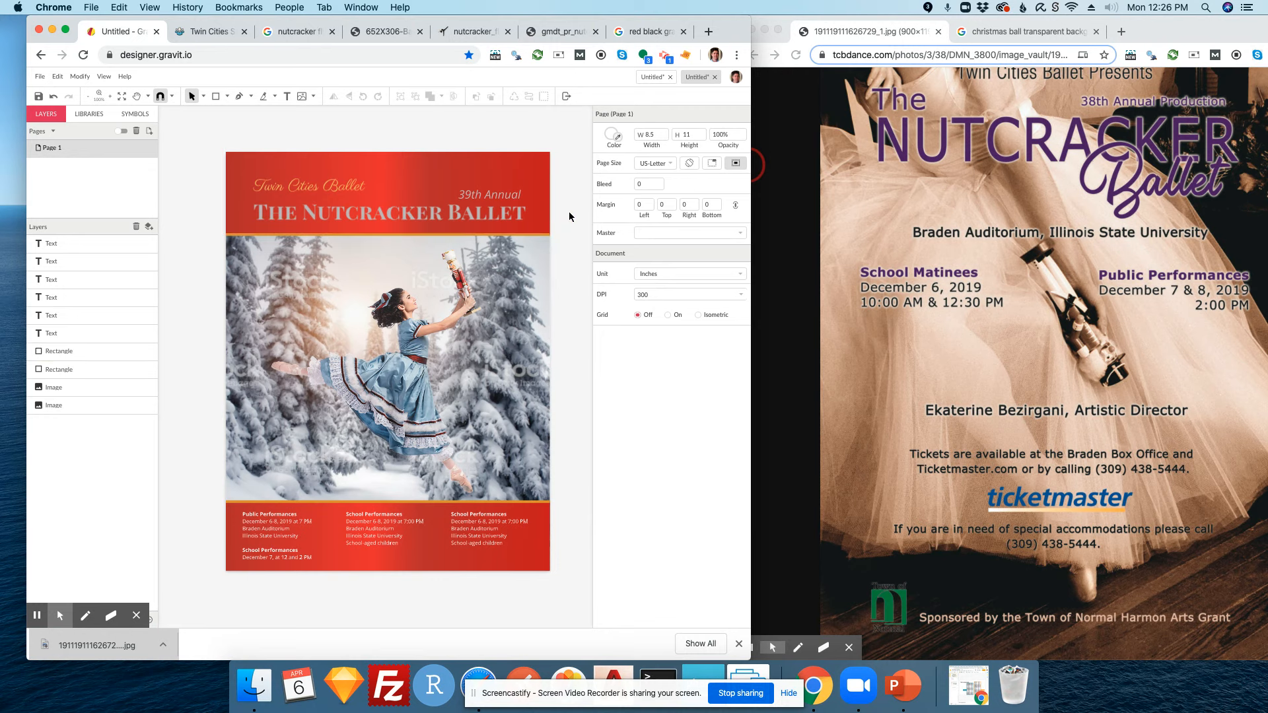
- Try the Parisienne font on the "39th Annual" text and compare it with the "Twin Cities Ballet" line
click(509, 202)
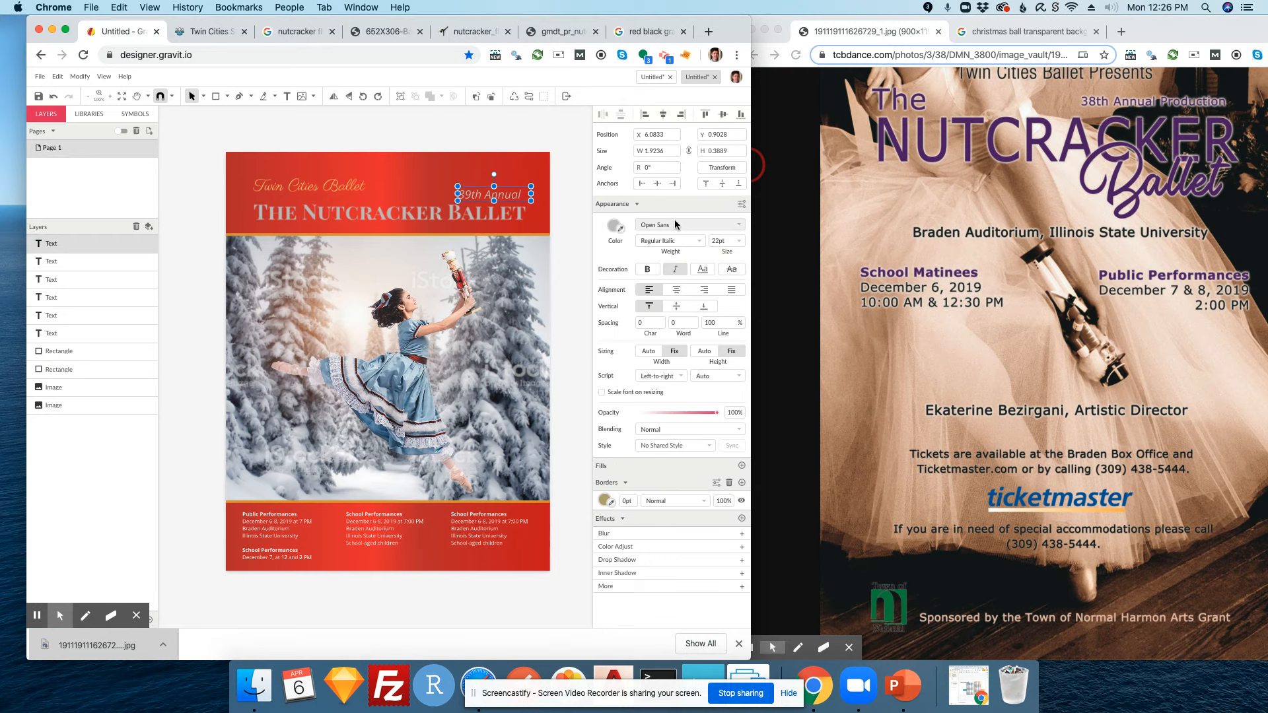
click(738, 224)
scroll(726, 304, down, 3)
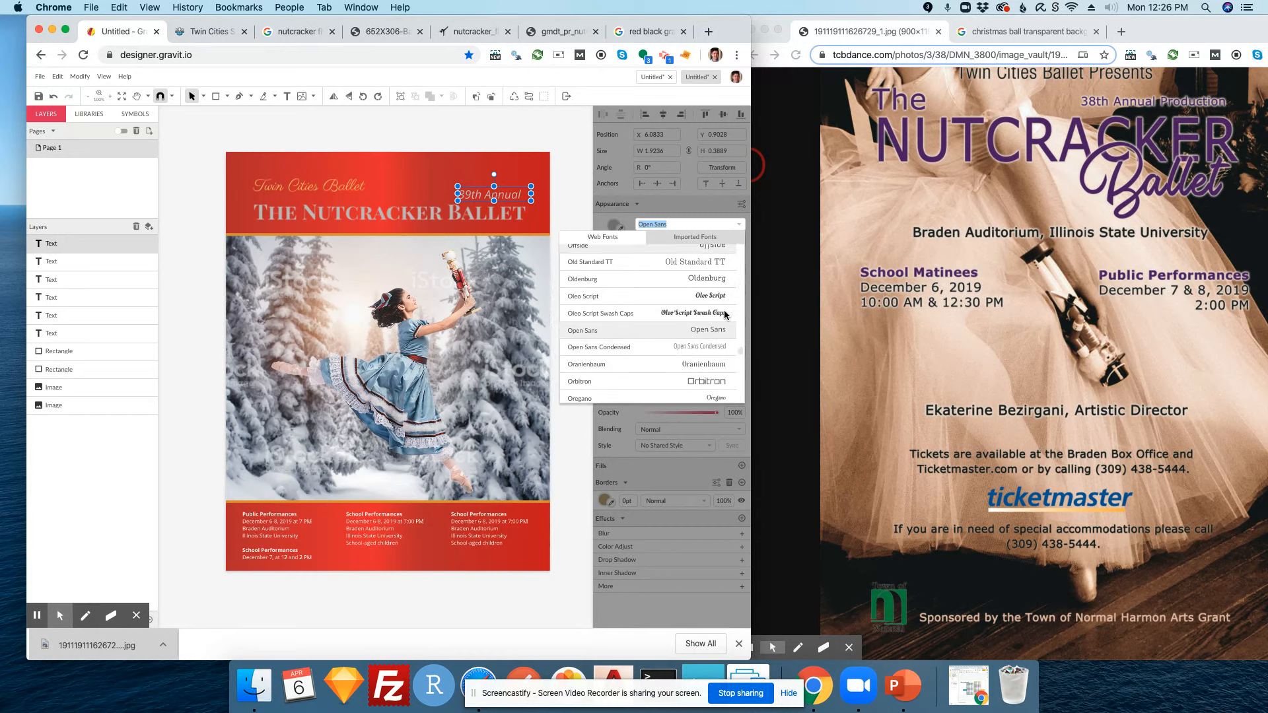
scroll(726, 335, down, 5)
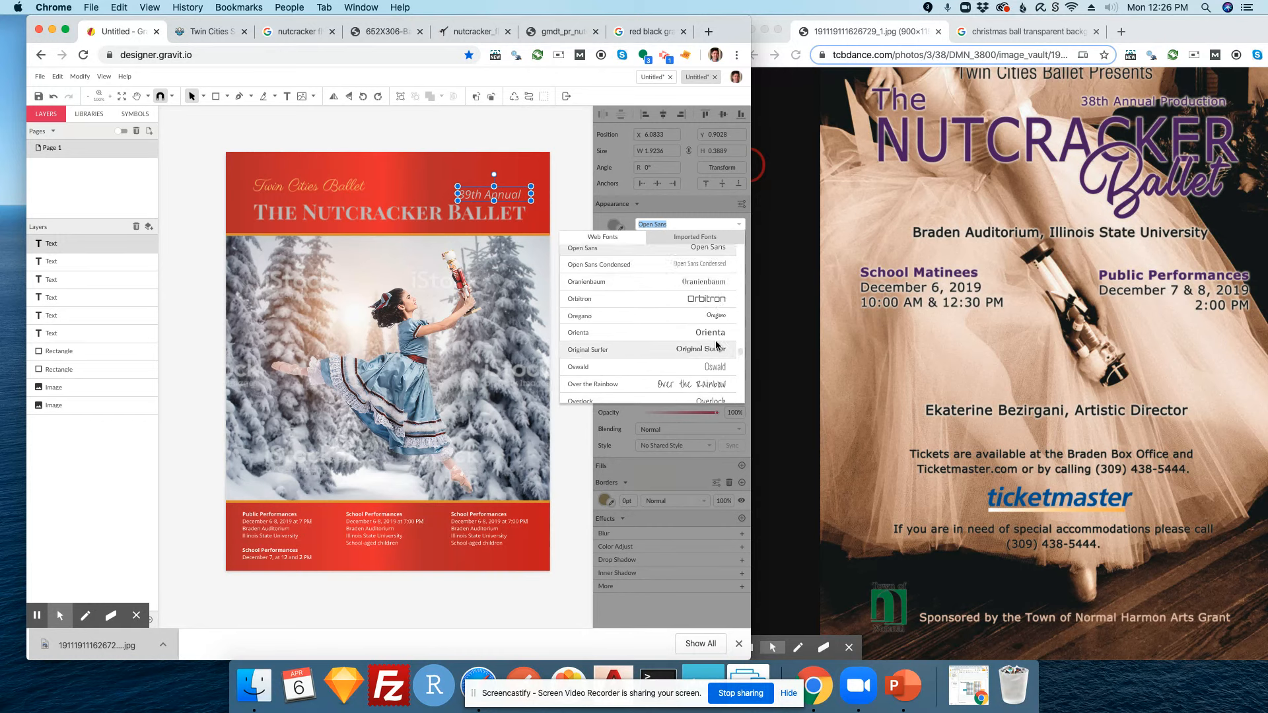
scroll(719, 349, down, 8)
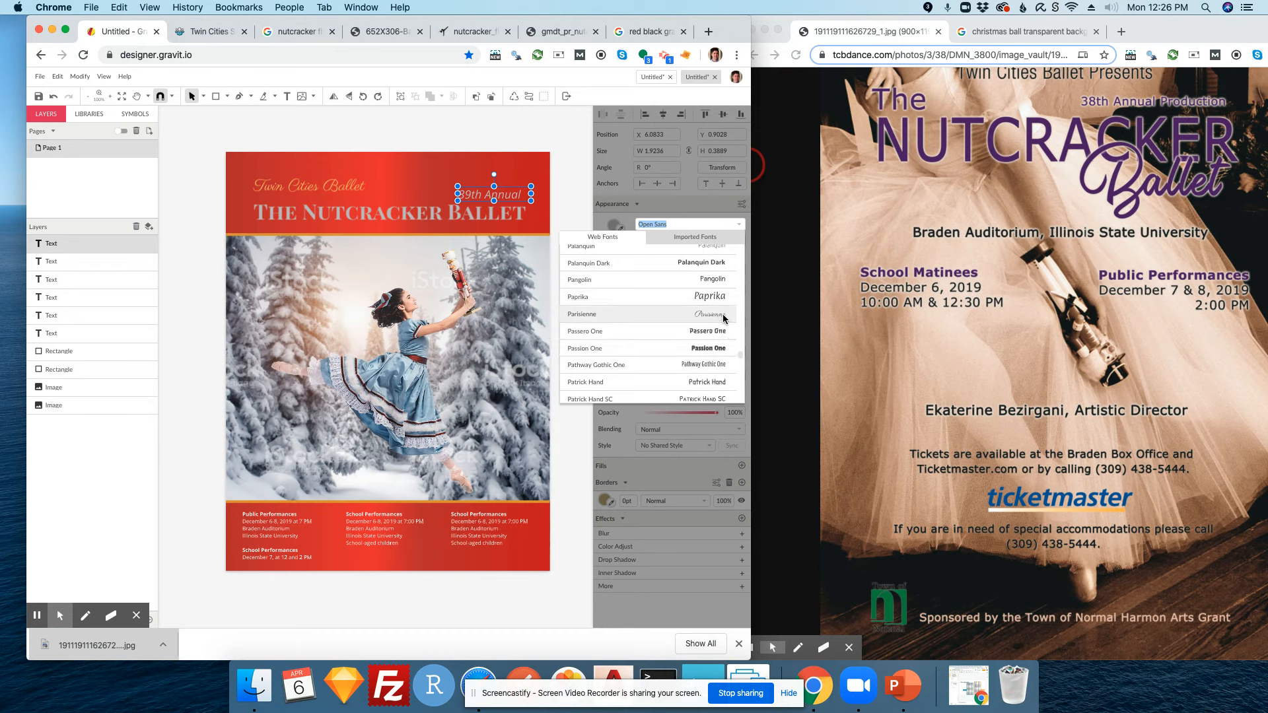
click(724, 319)
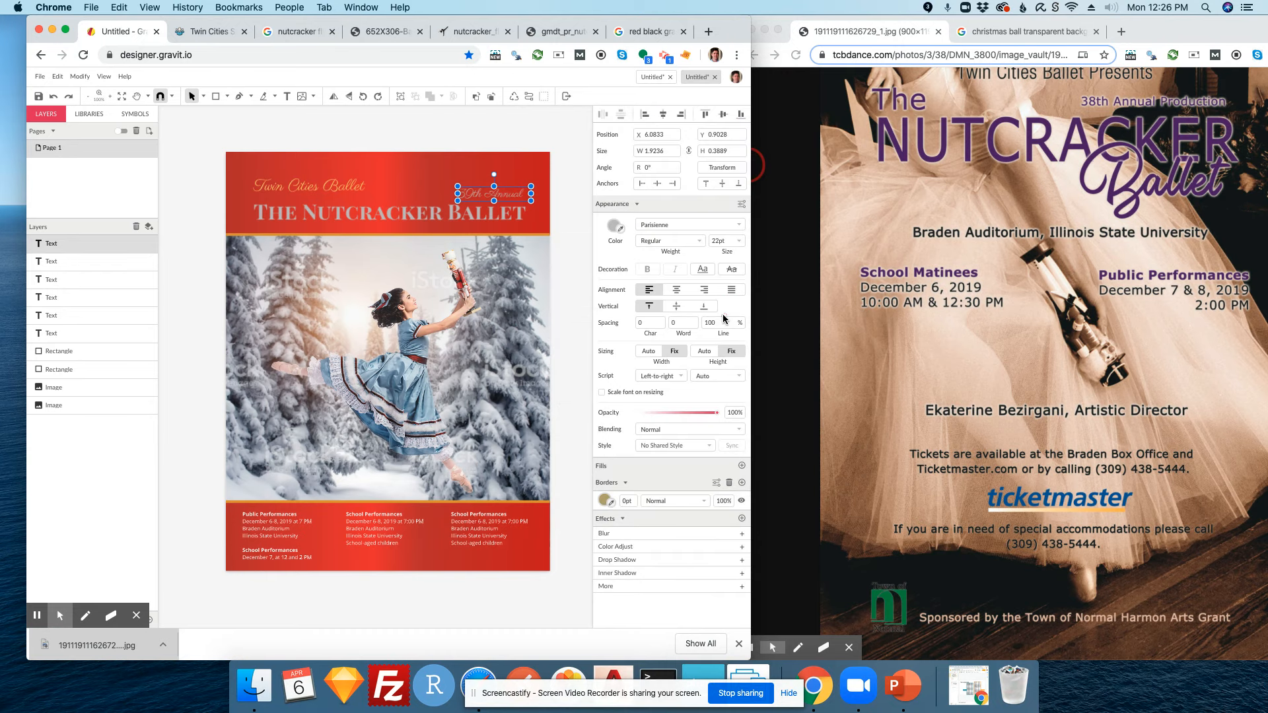
click(330, 187)
- Set the "39th Annual" text to the Open Sans font in Regular weight
click(490, 194)
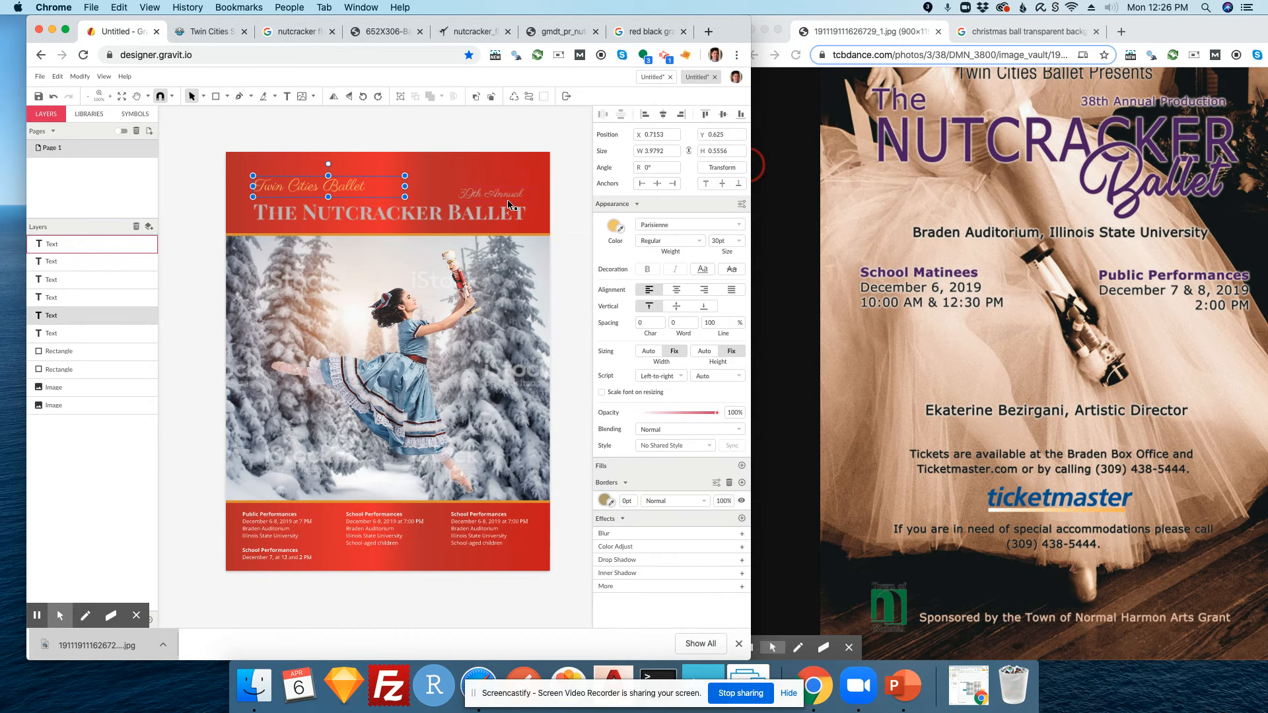
click(735, 227)
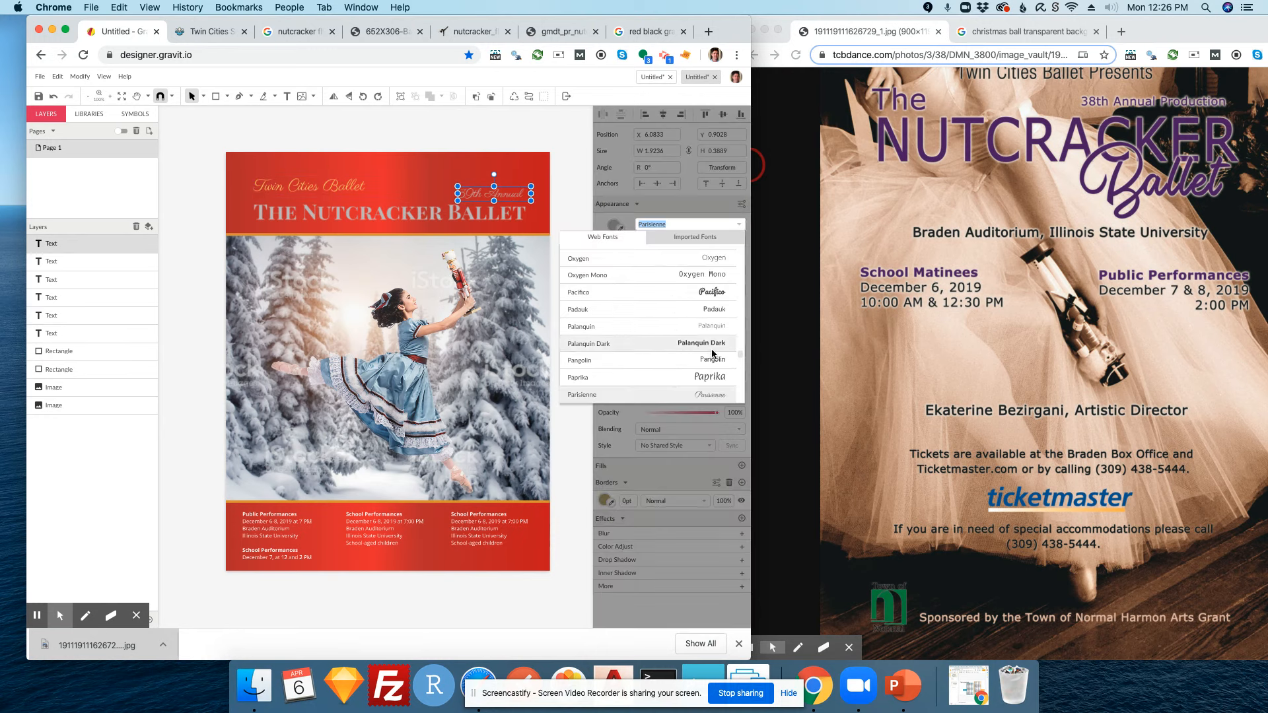
scroll(714, 350, up, 15)
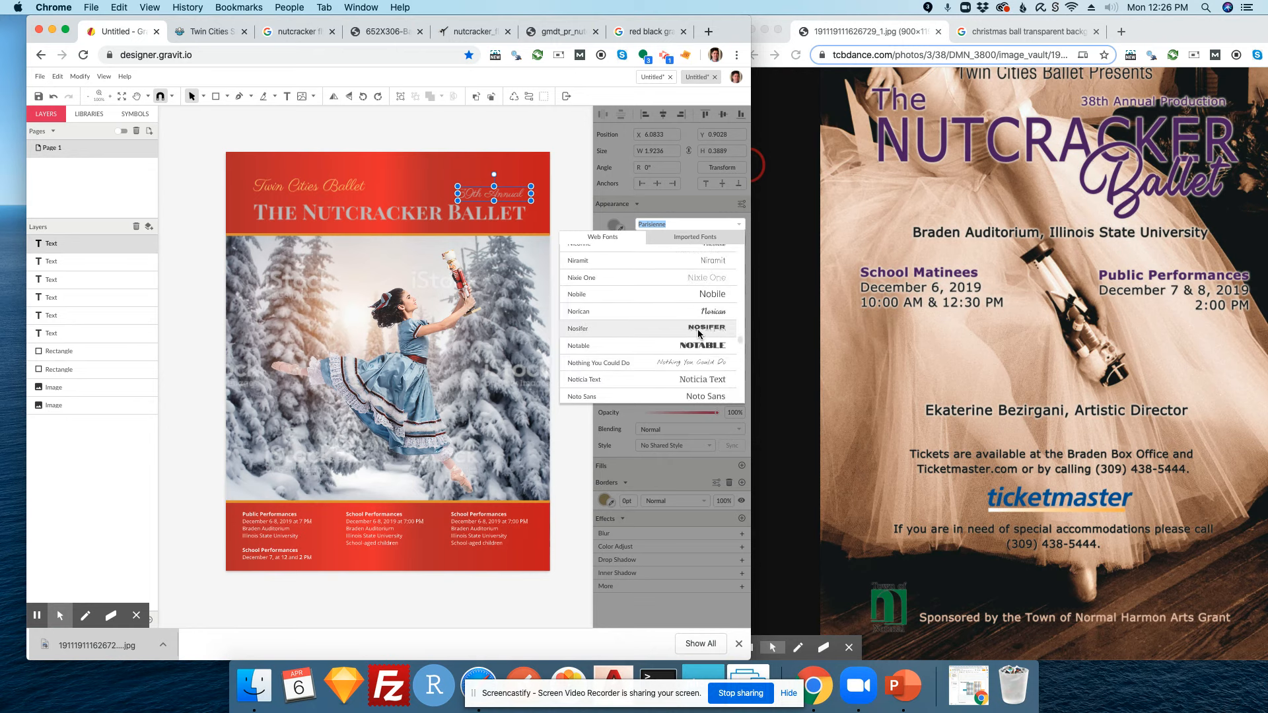
scroll(689, 326, up, 15)
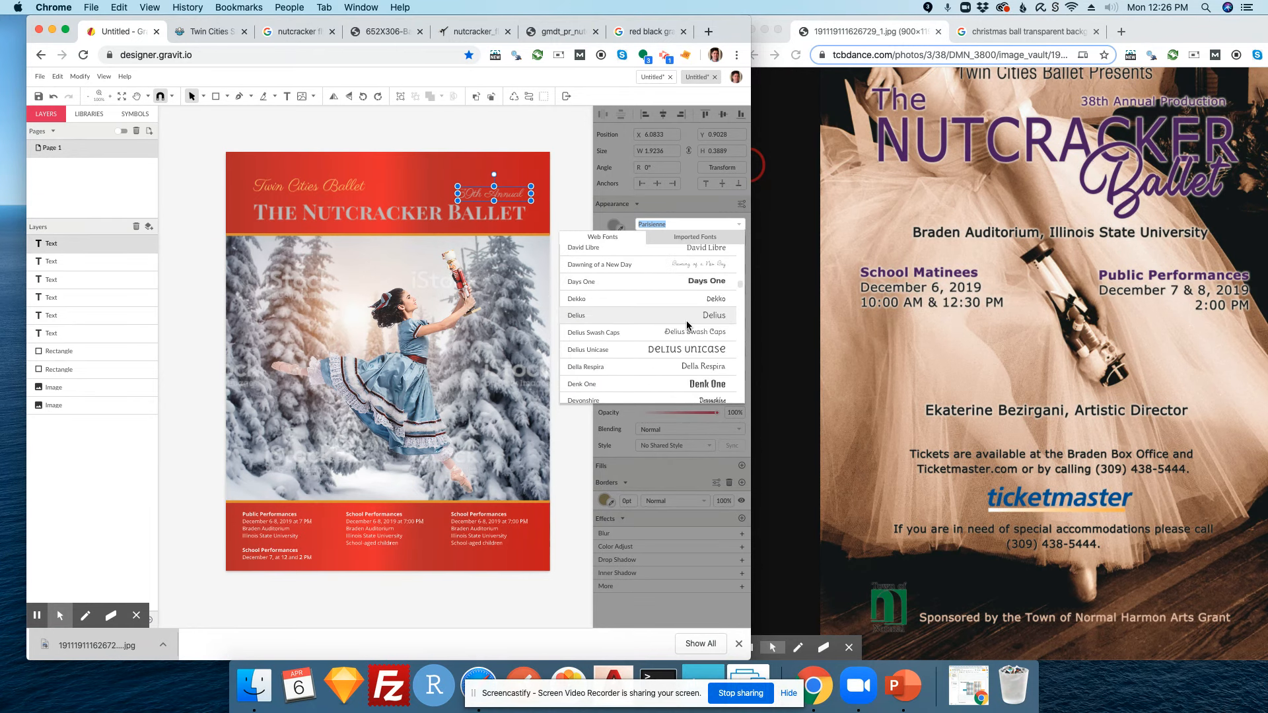
scroll(687, 317, up, 5)
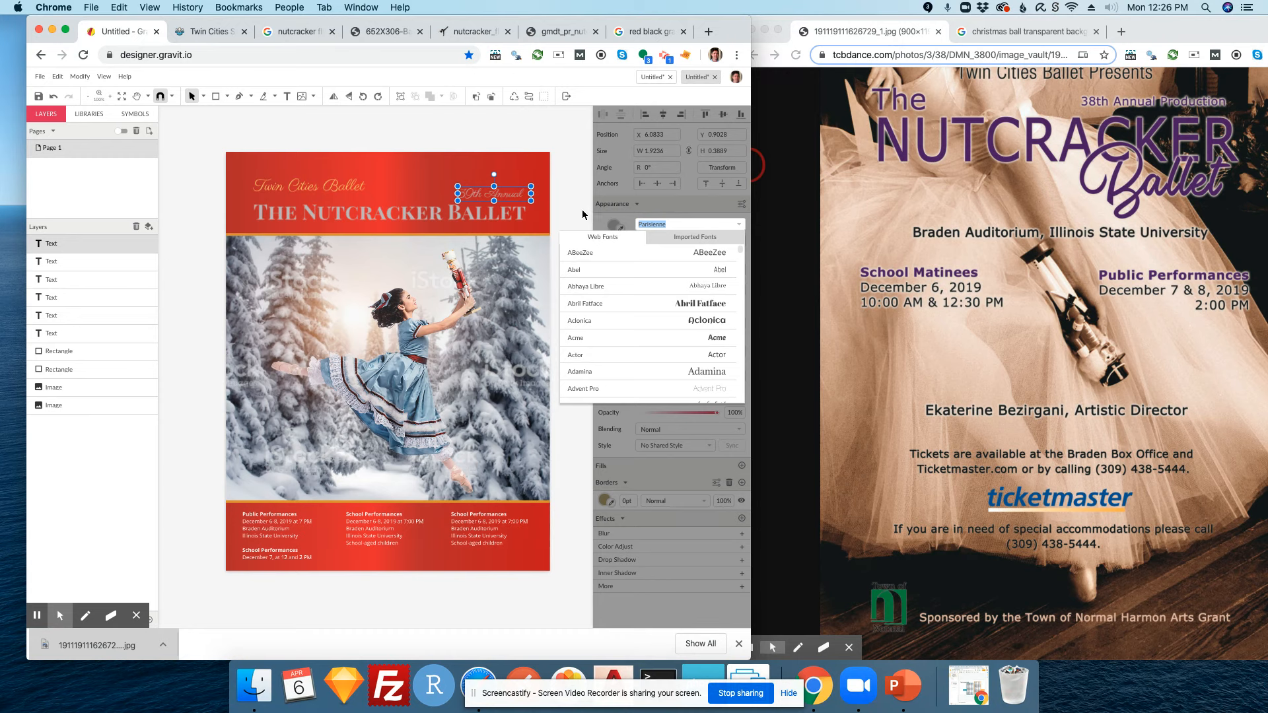
scroll(707, 318, down, 8)
scroll(708, 318, down, 10)
scroll(712, 319, down, 15)
scroll(714, 321, down, 15)
scroll(719, 326, down, 12)
scroll(720, 324, down, 12)
scroll(722, 319, down, 12)
scroll(724, 323, down, 12)
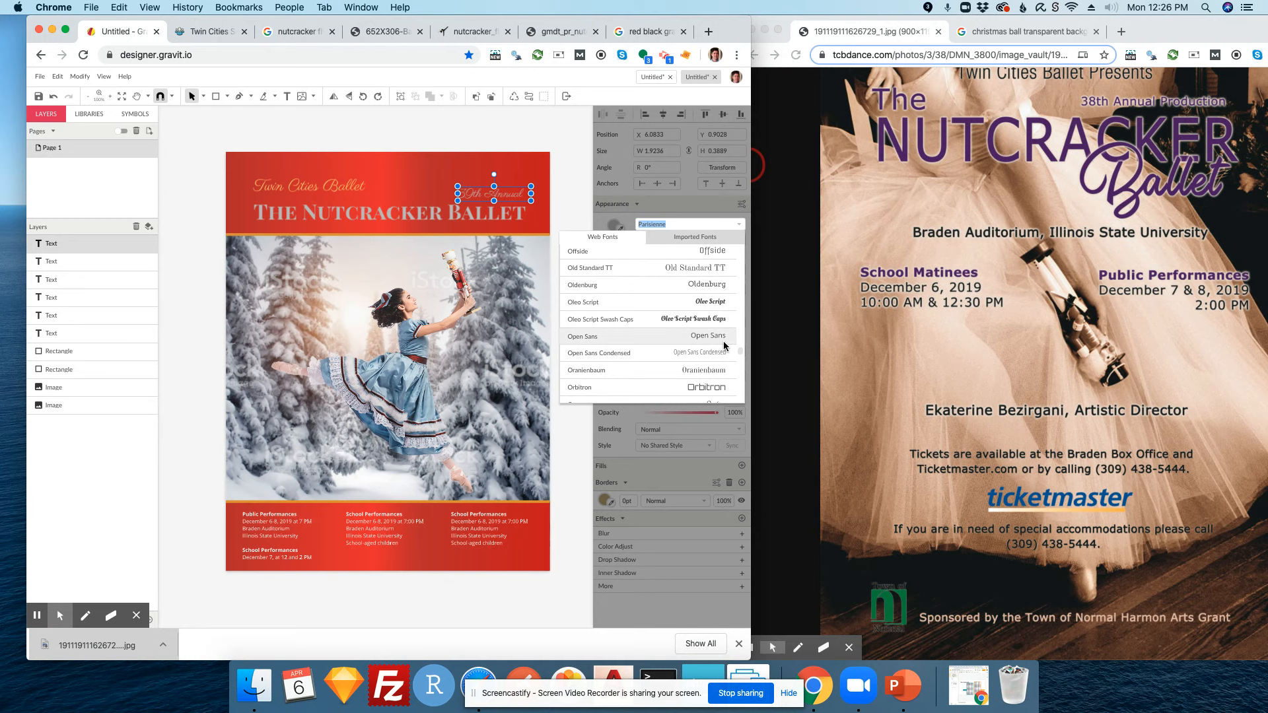
click(723, 339)
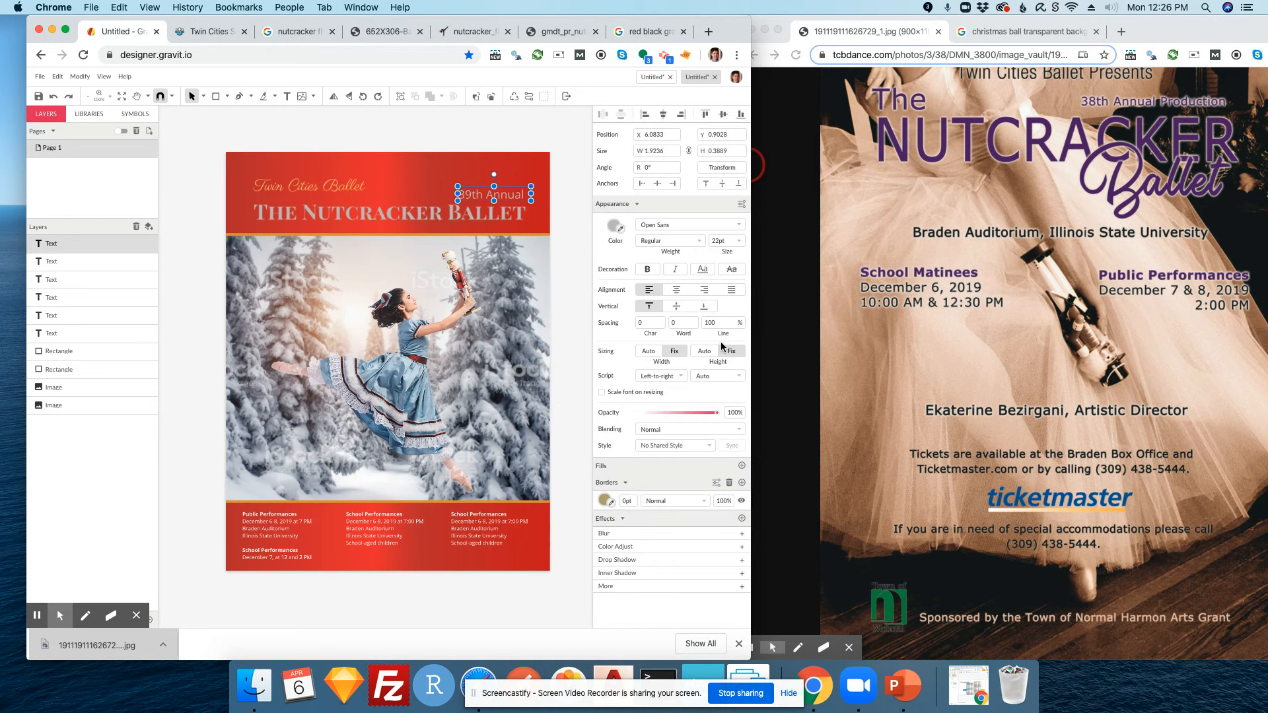
click(577, 240)
- Set the "39th Annual" text to 16 pt and move it close above the end of "Ballet" in the title
click(525, 198)
click(732, 241)
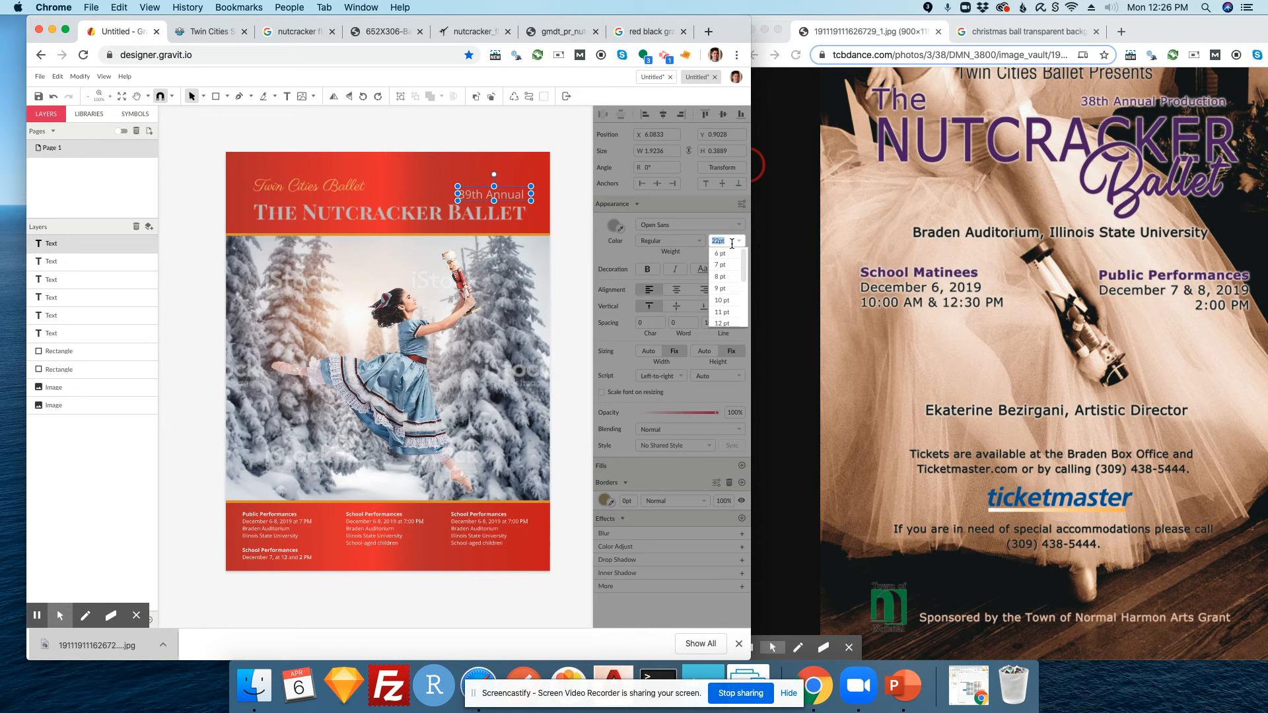
text(16pt)
key(Return)
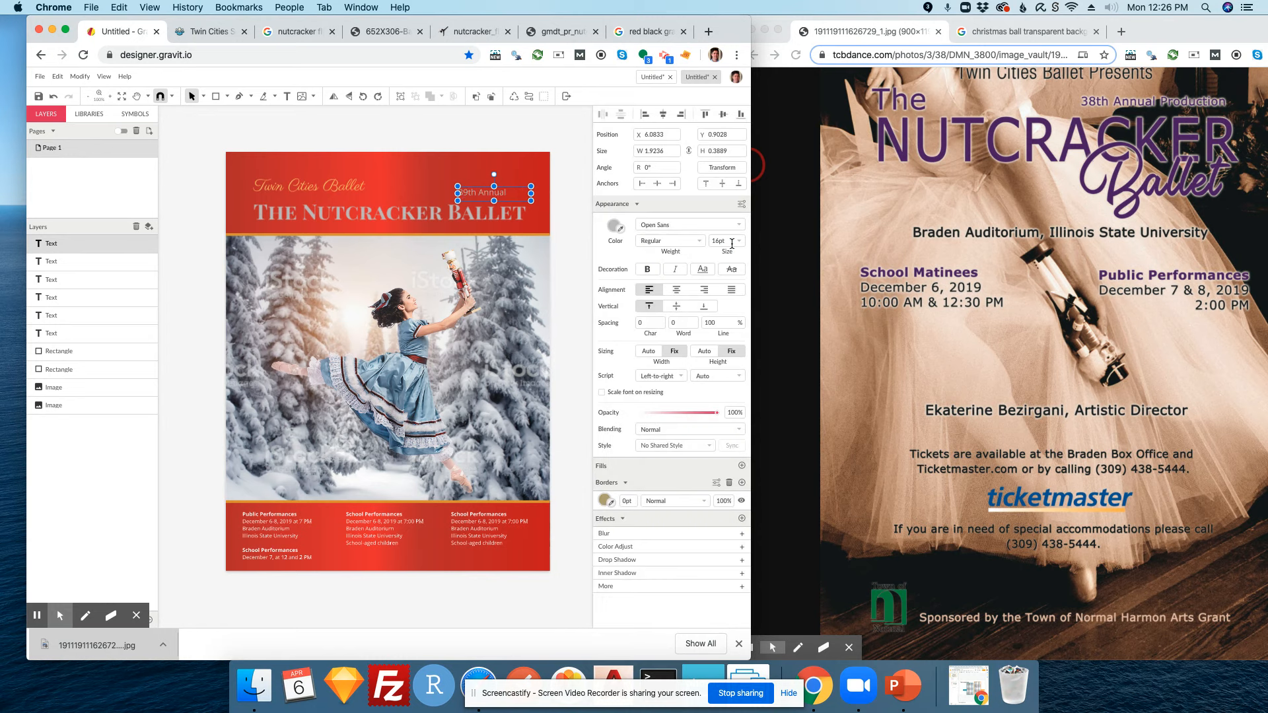
click(563, 208)
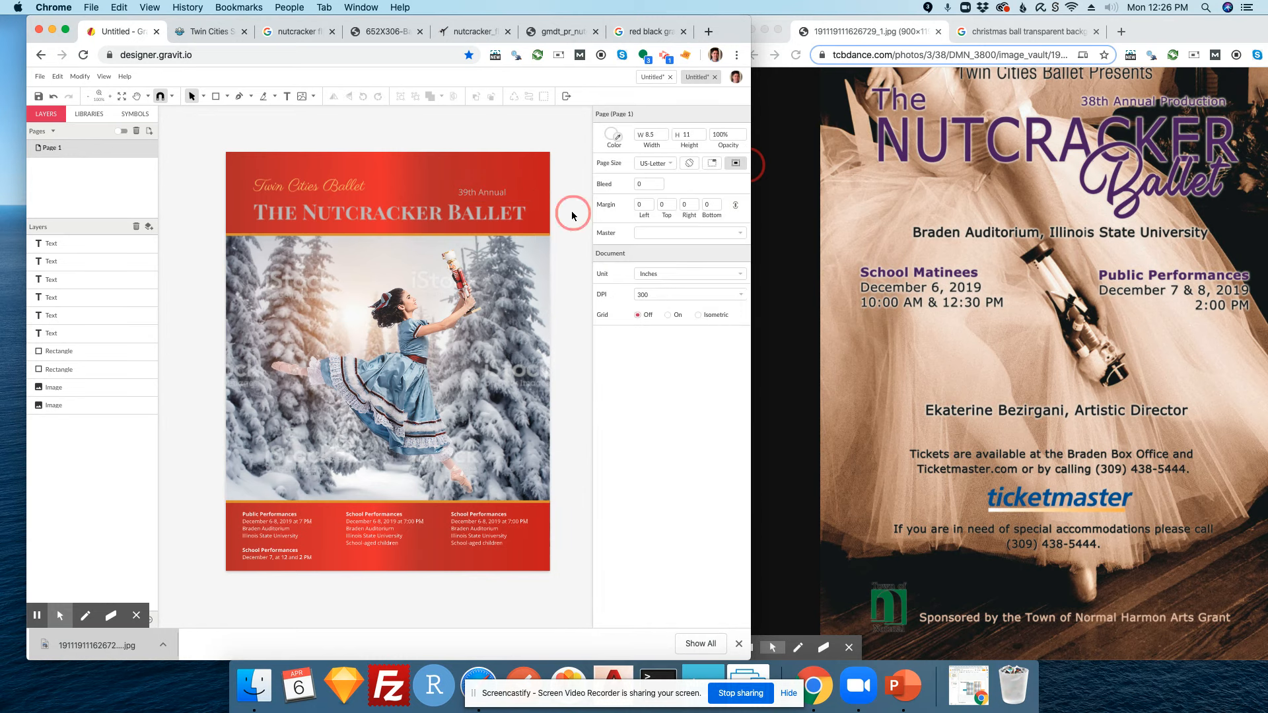
drag(508, 201, 528, 206)
click(569, 202)
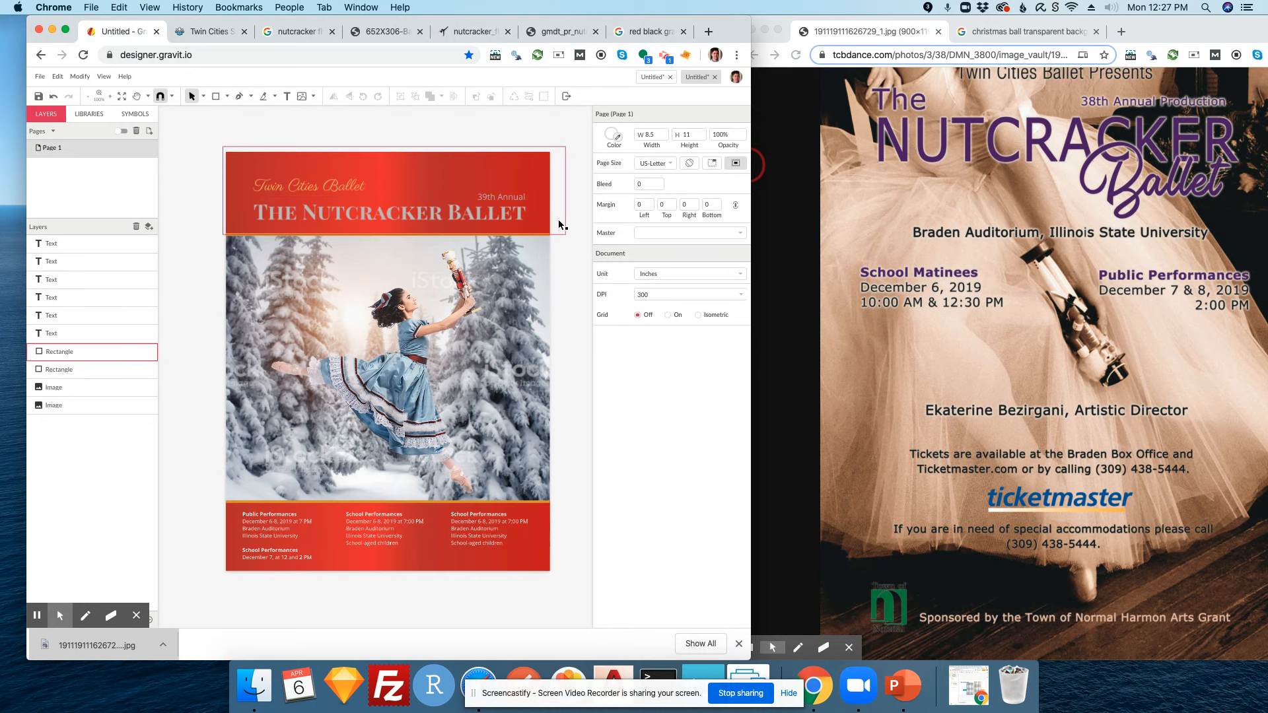
- Stretch the "The Nutcracker Ballet" text box across the full page width, X 0 and W 8.5 in, and centre-align its text
click(495, 226)
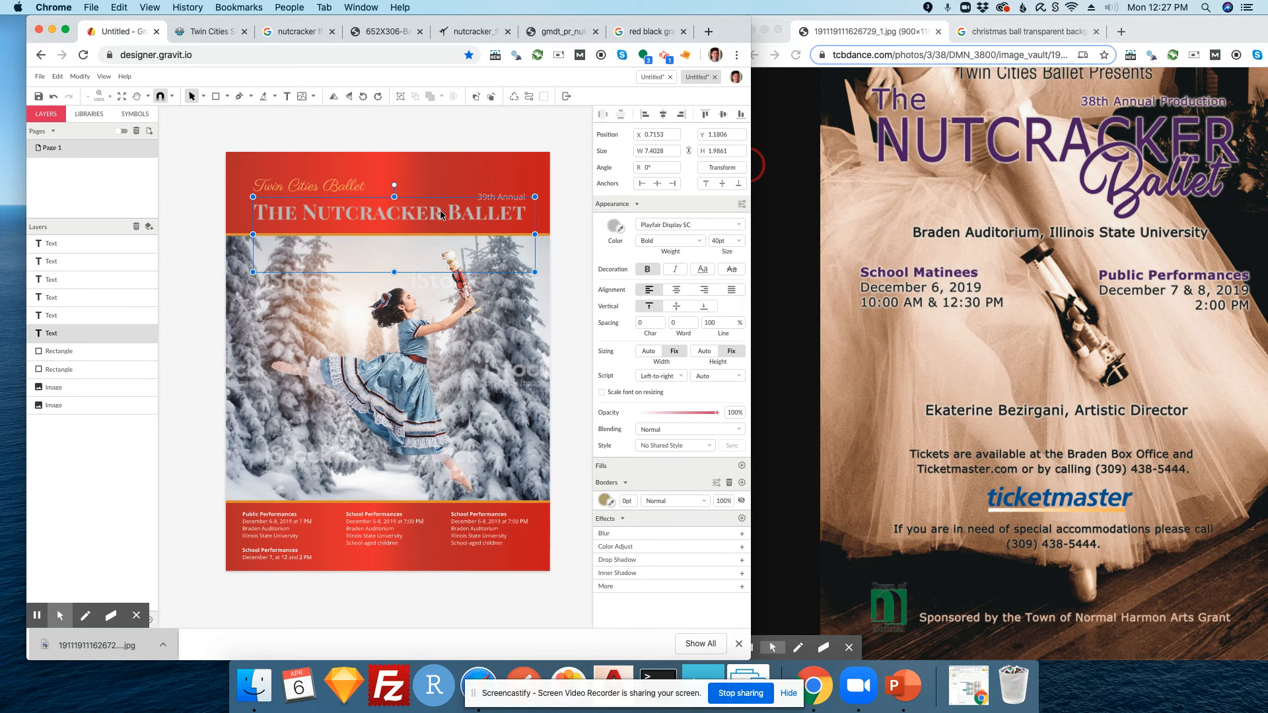
drag(537, 234, 548, 236)
drag(253, 236, 227, 234)
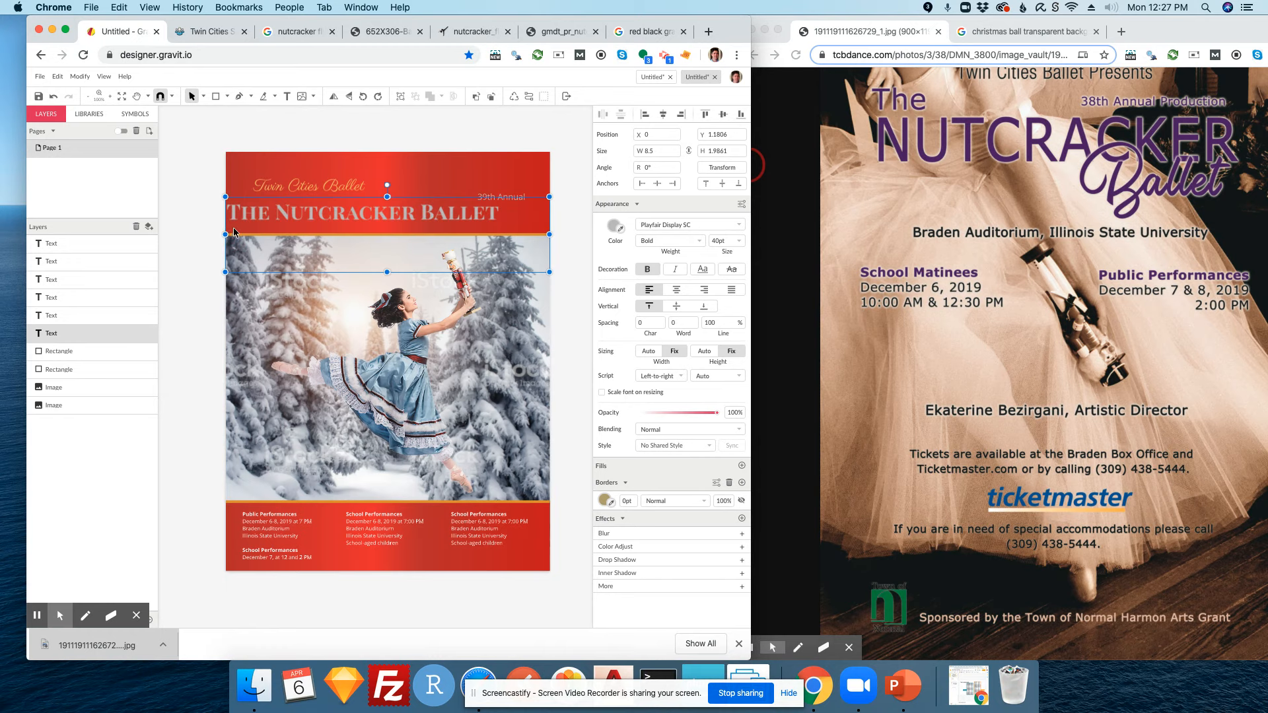
click(675, 291)
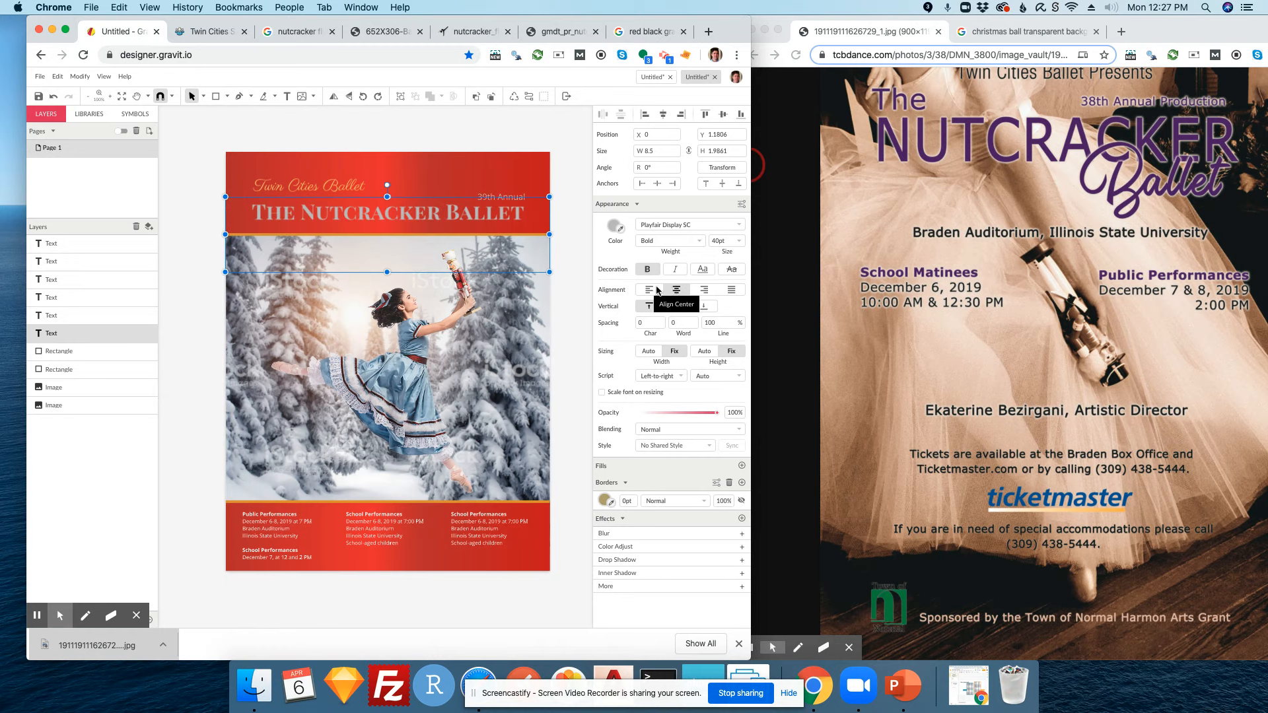
click(577, 258)
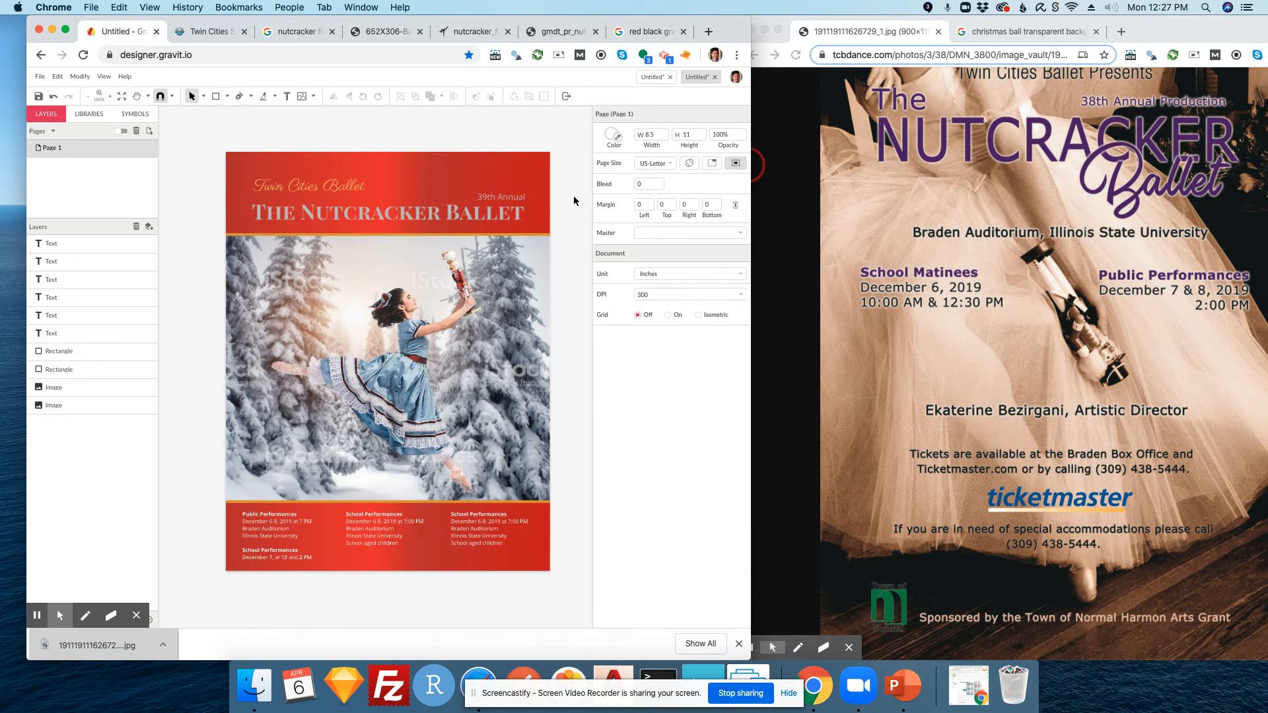